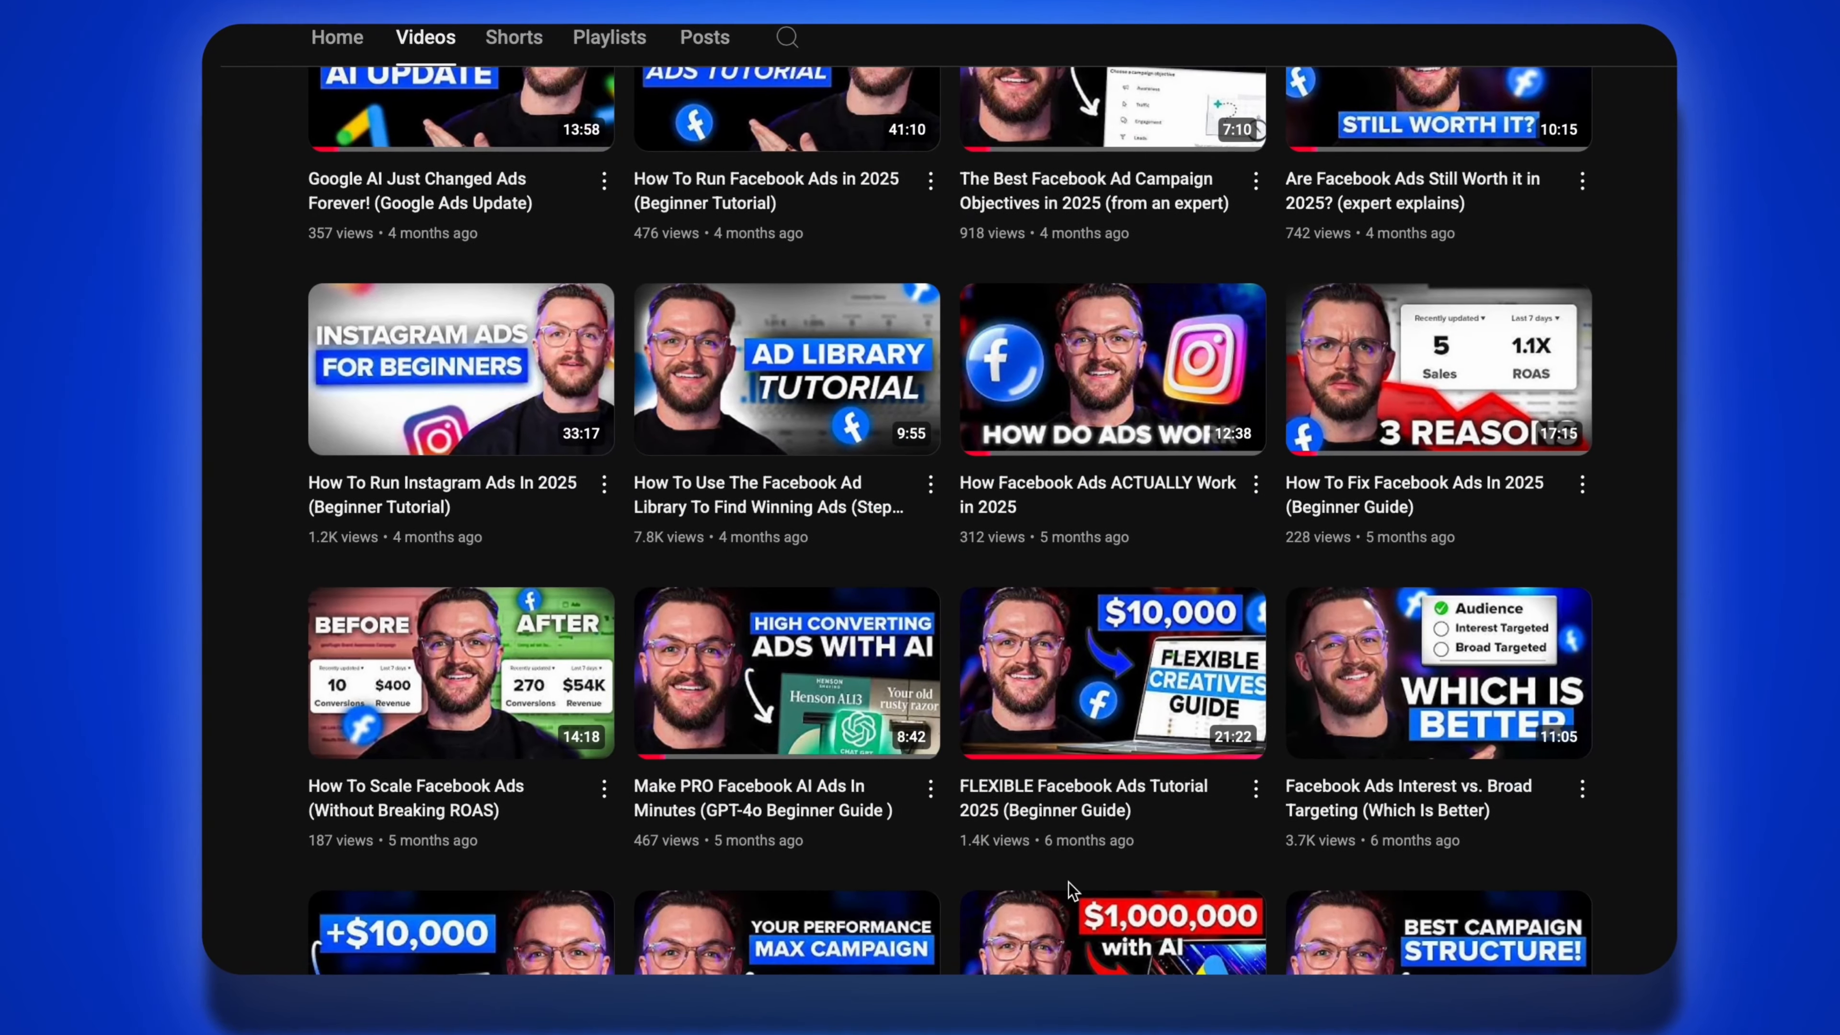
scroll(1070, 896, down, 3)
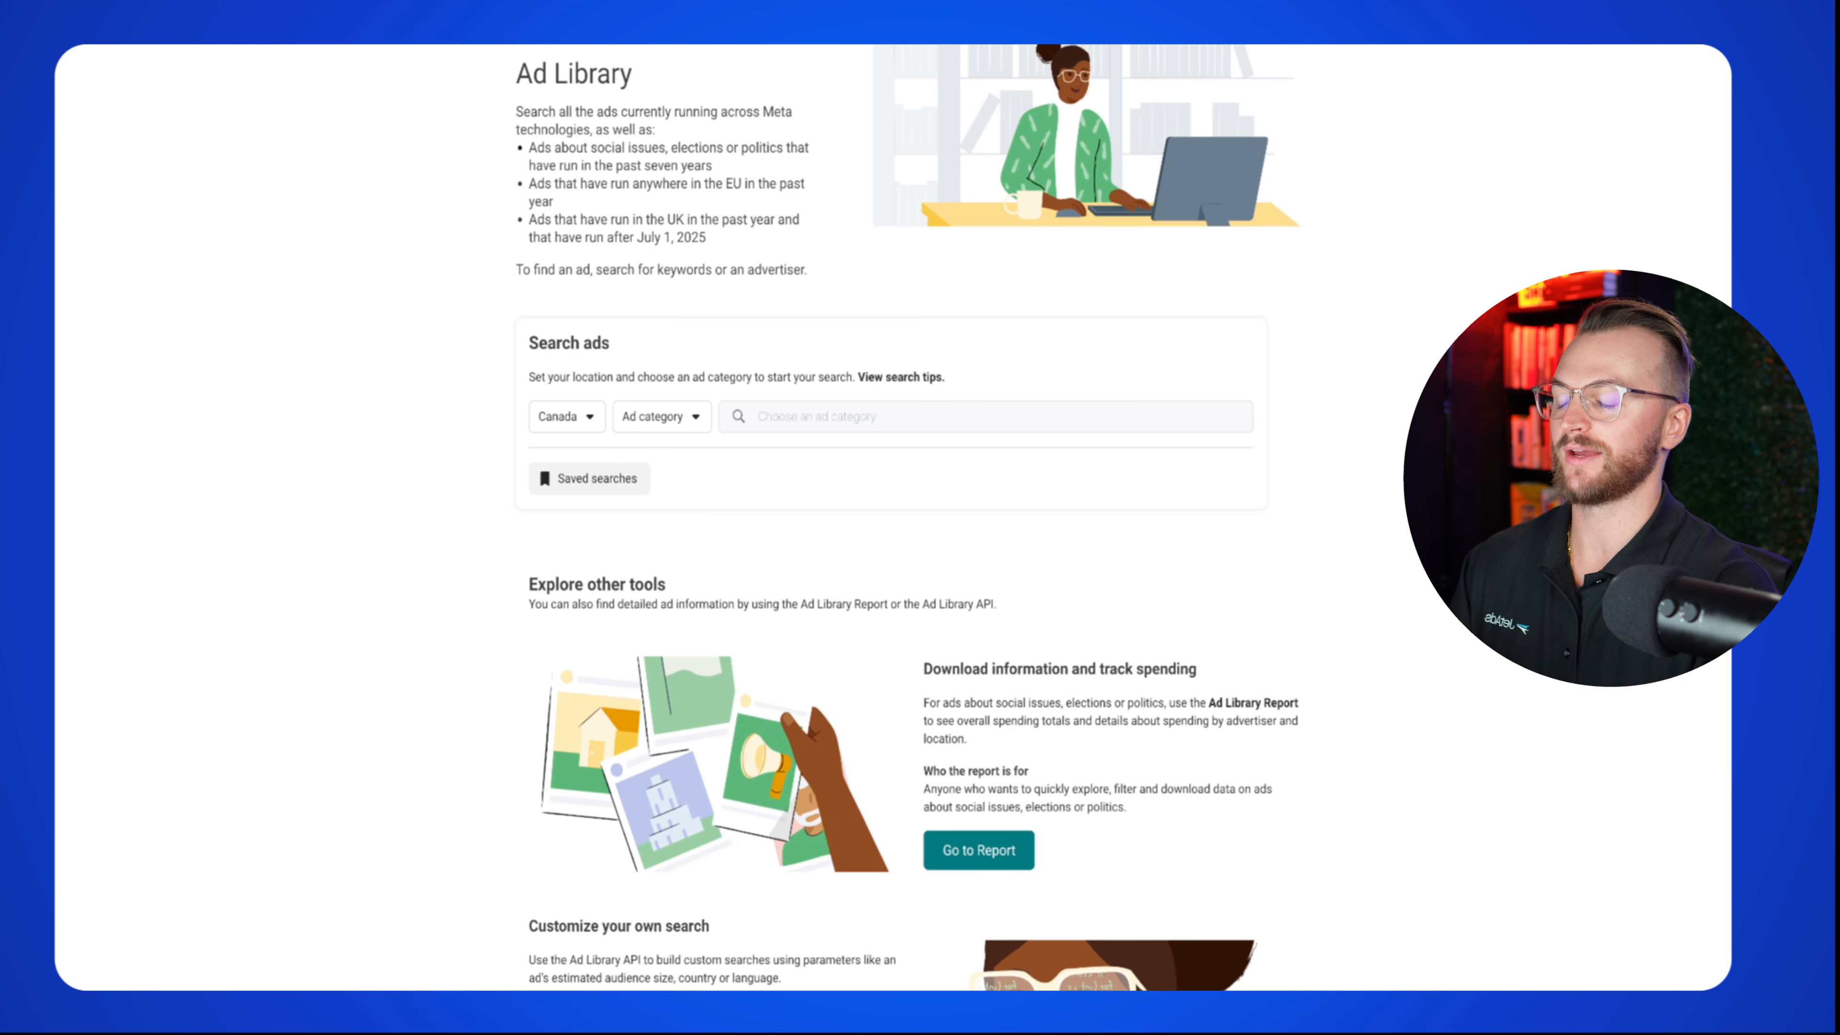
Step: Filter the Ad Library search to United States and the All ads category
click(569, 417)
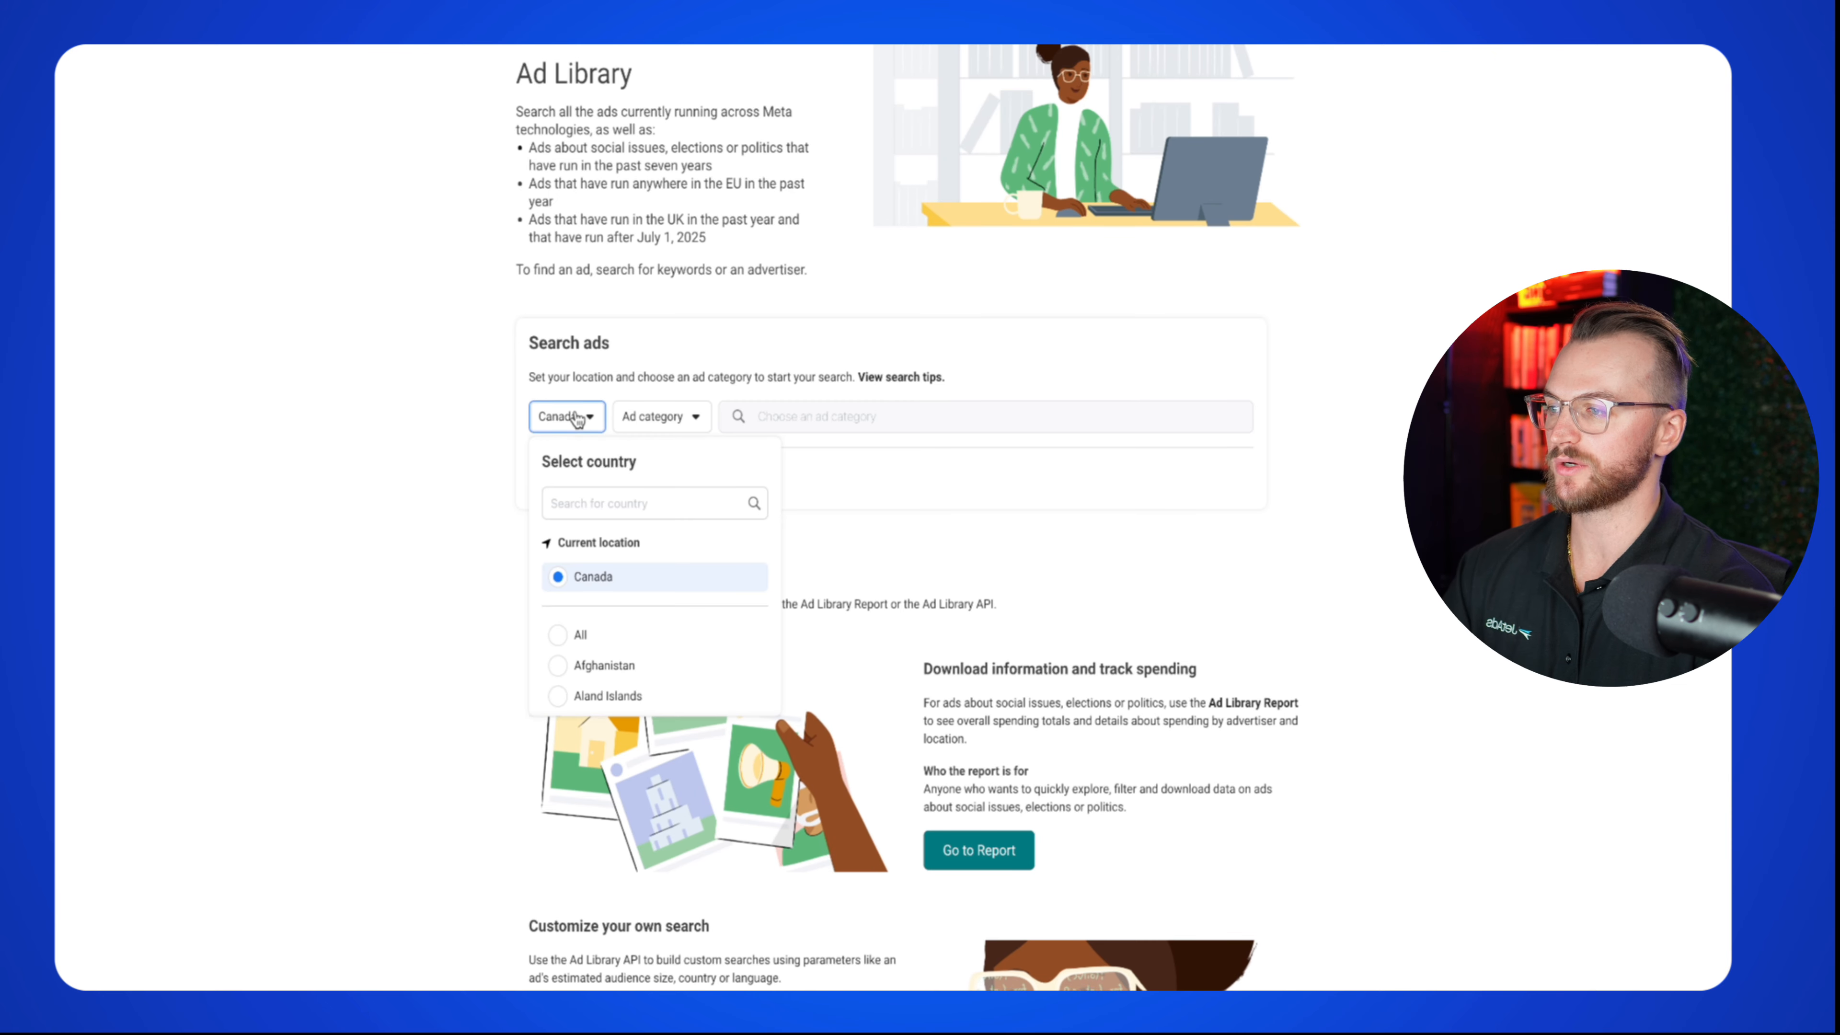
click(592, 501)
text(united)
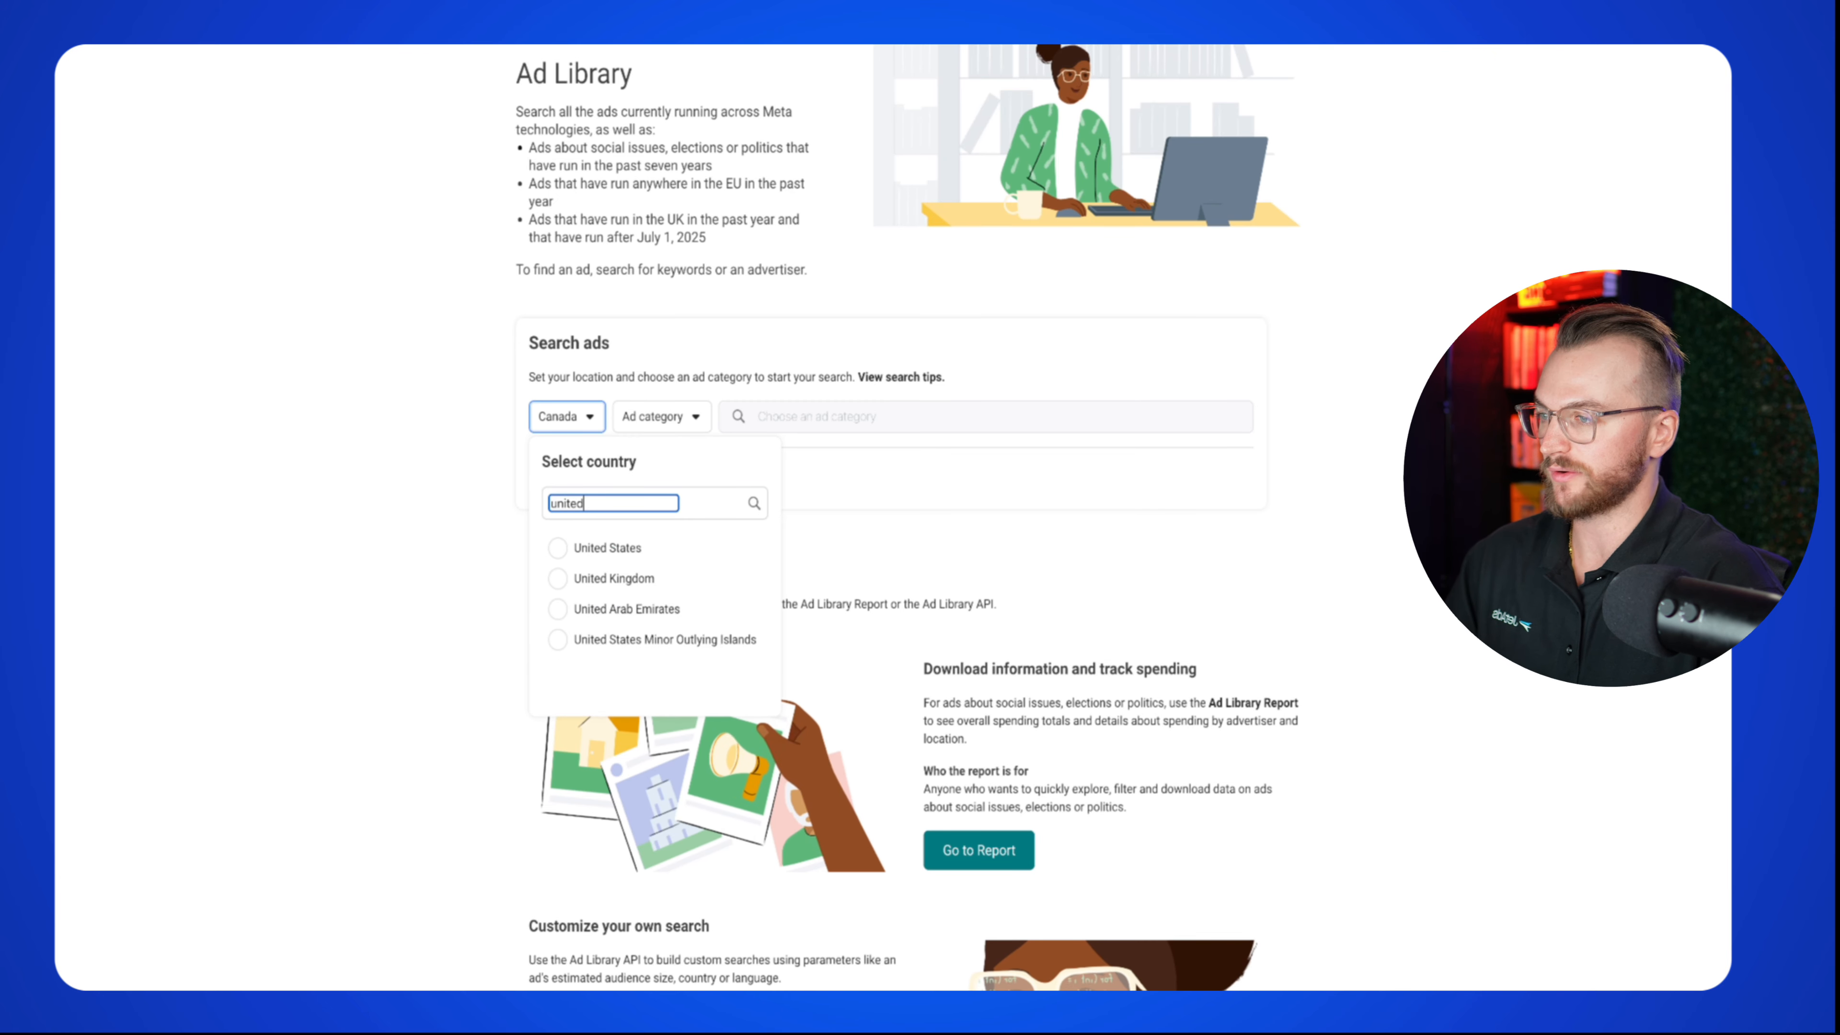
click(607, 549)
click(681, 416)
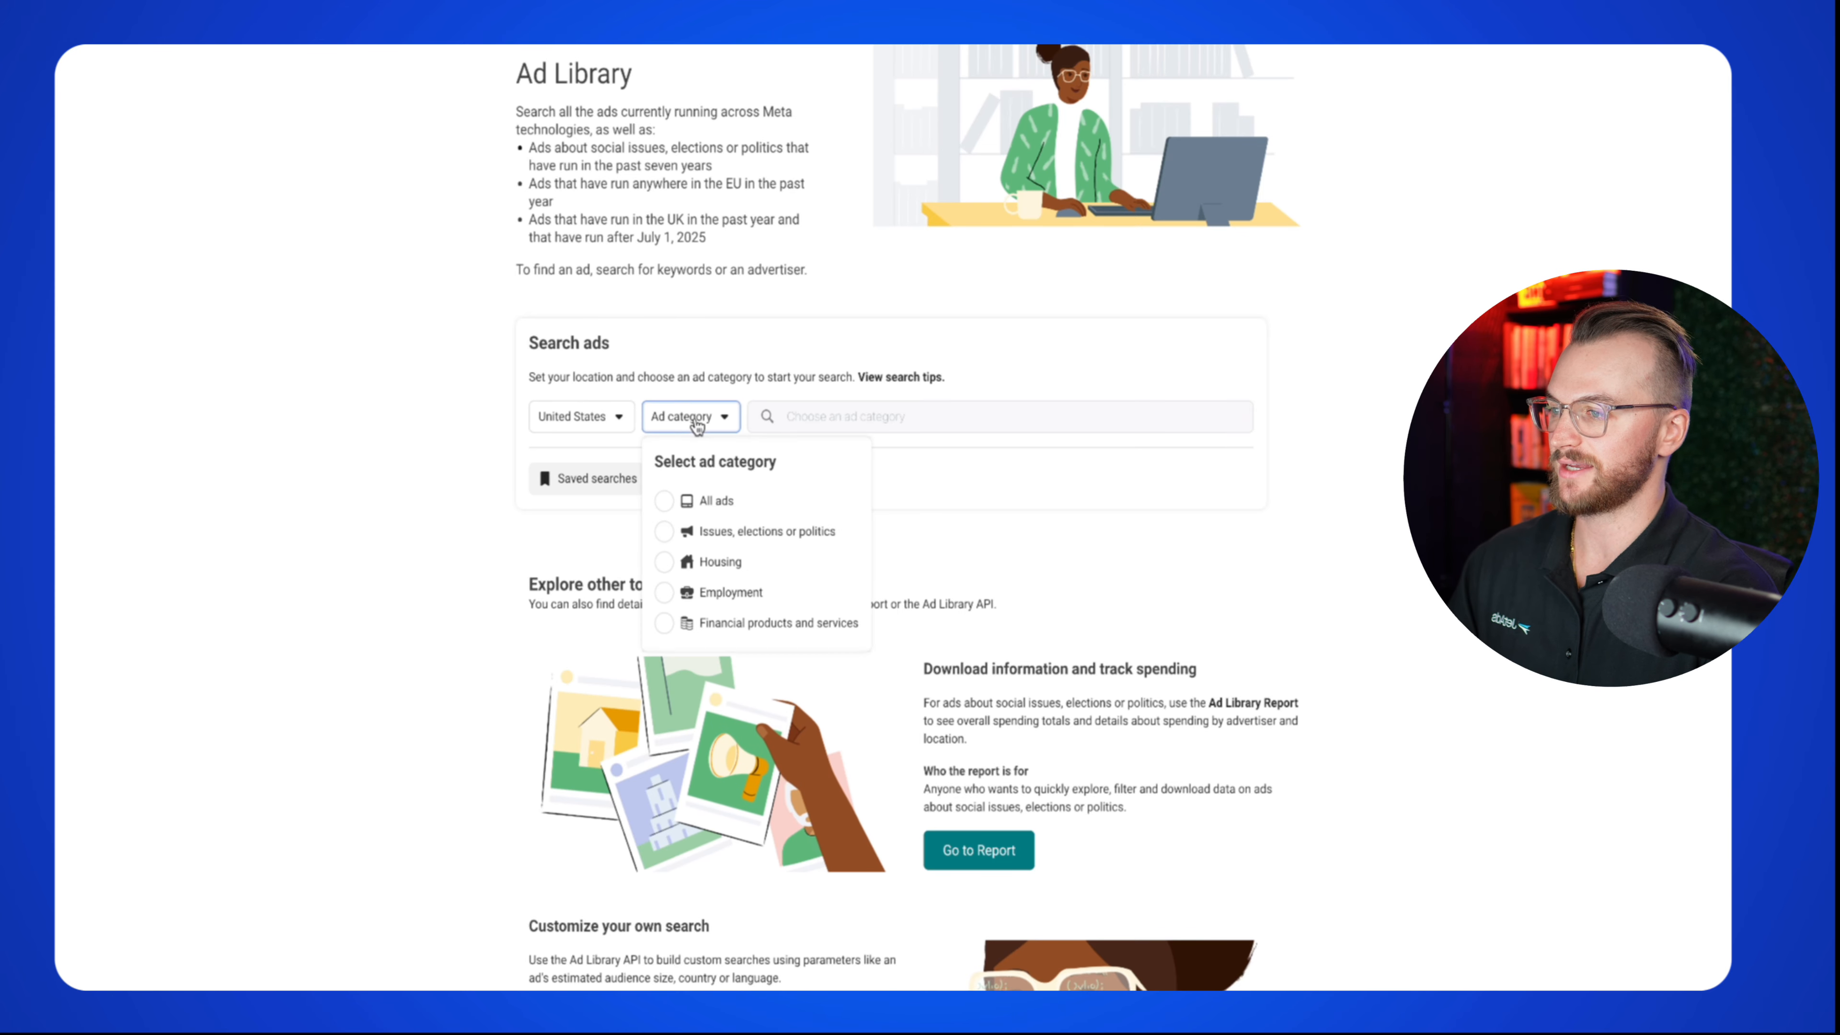
click(730, 495)
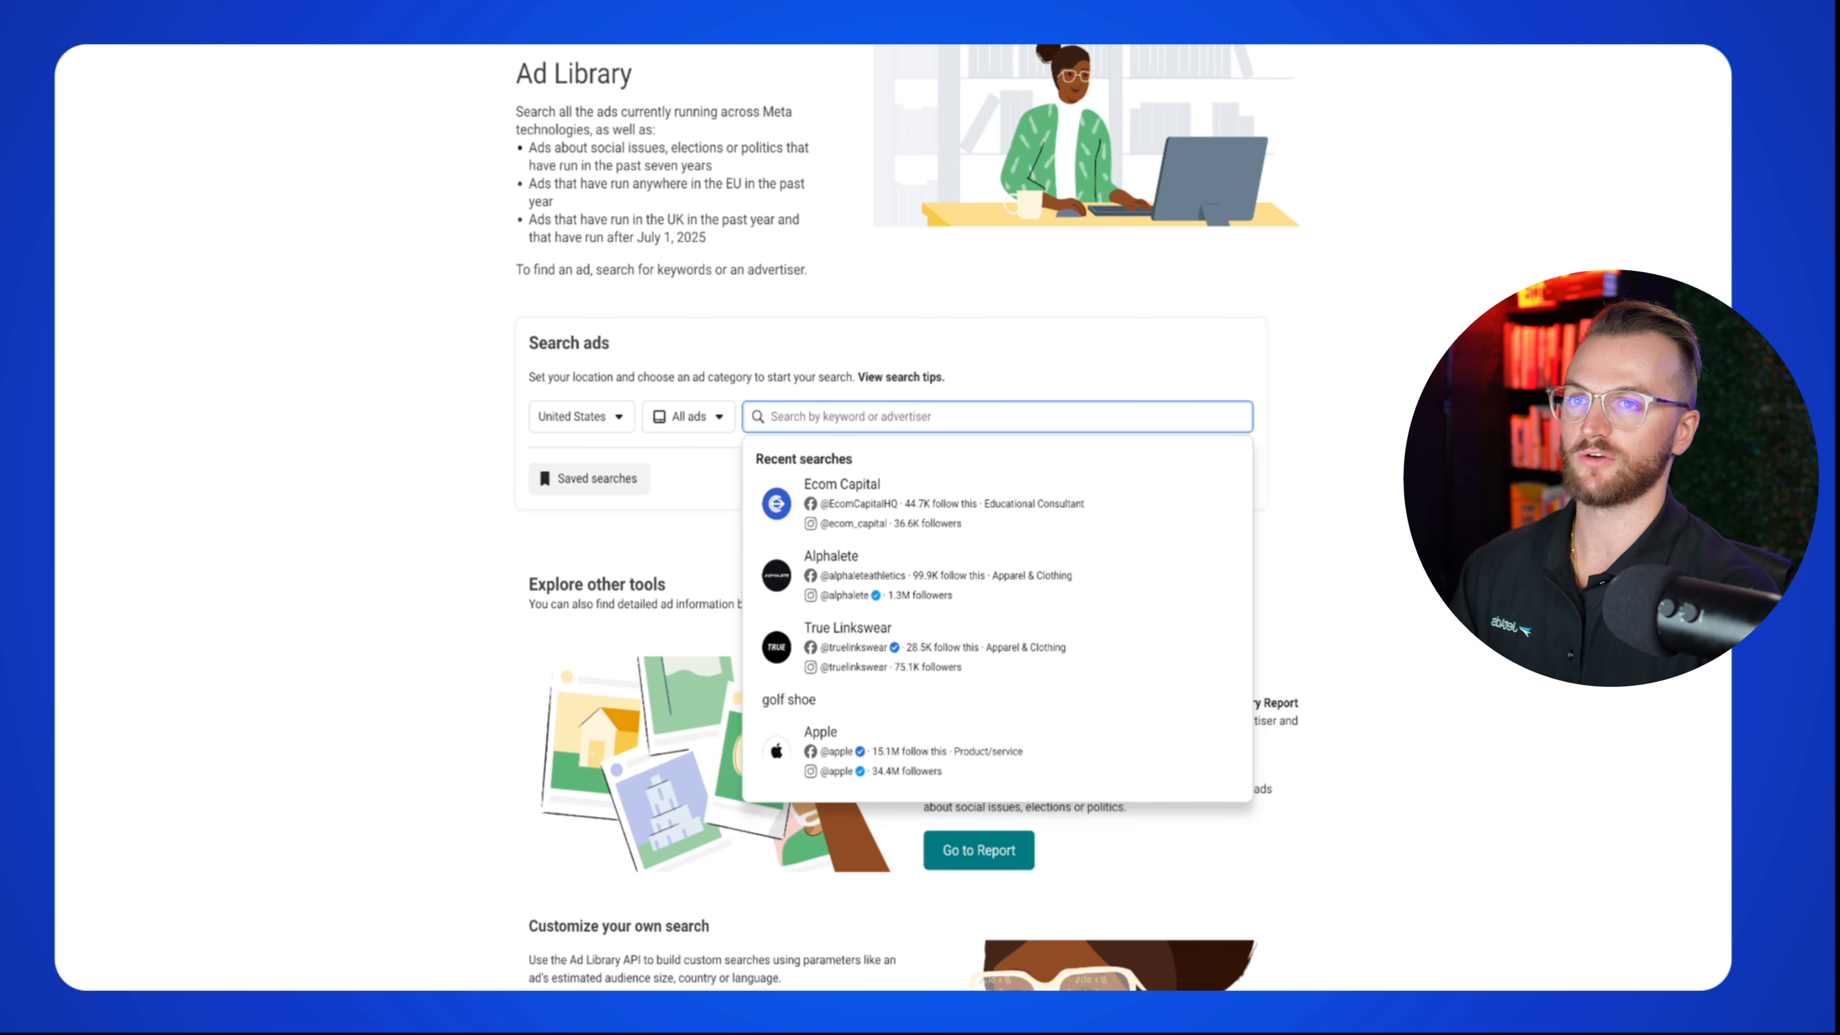
click(355, 300)
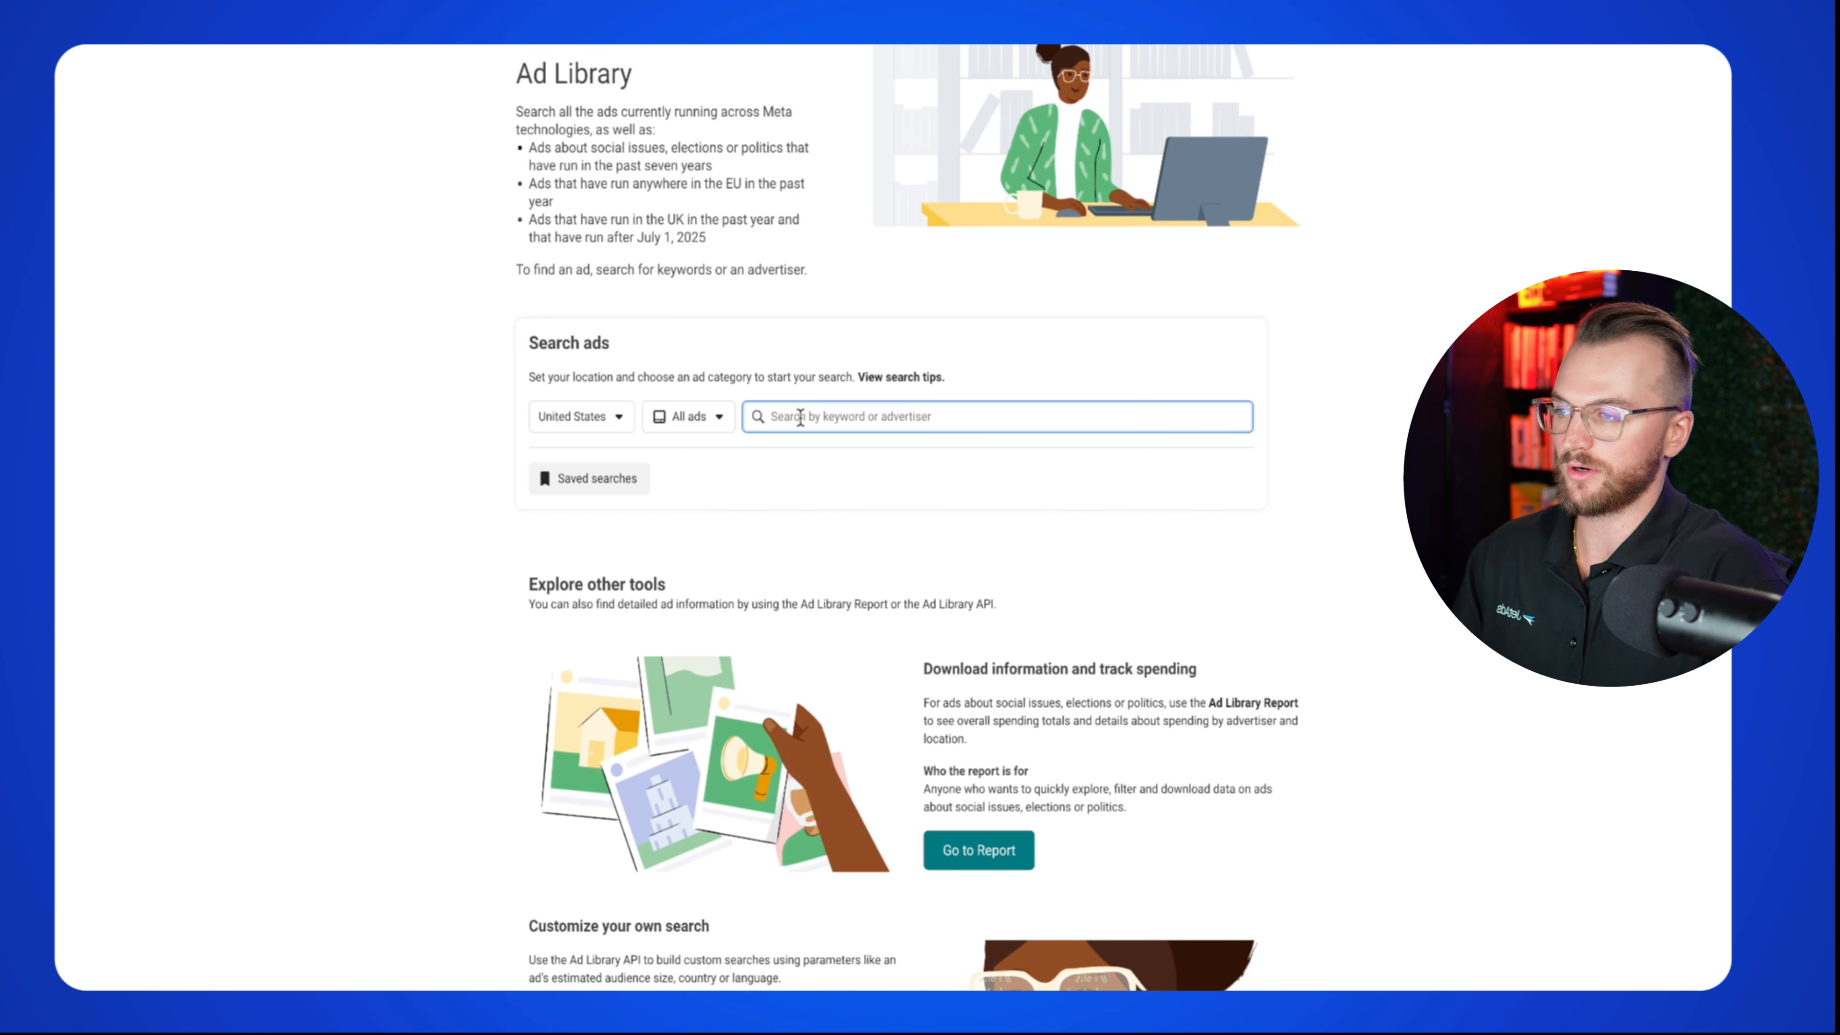
Step: Search the Ad Library for 'solar installation' and scroll through the results
text(solar insta)
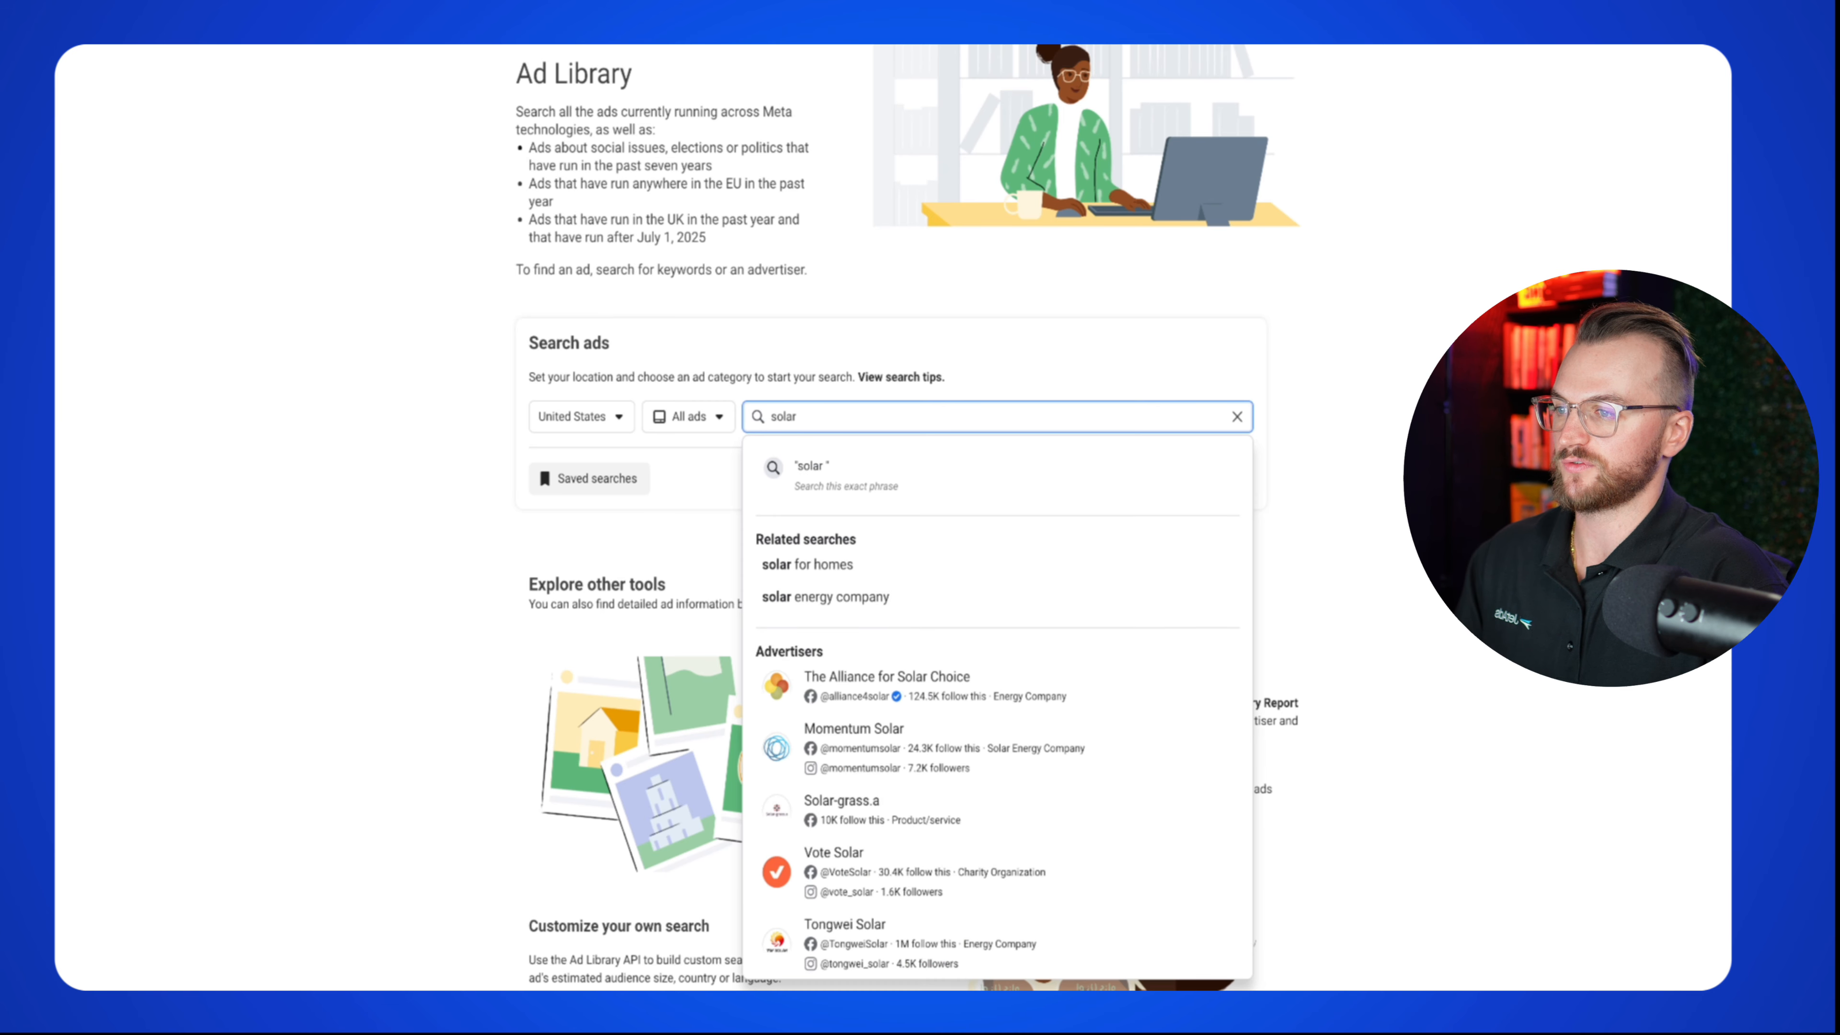
text(llation)
key(Return)
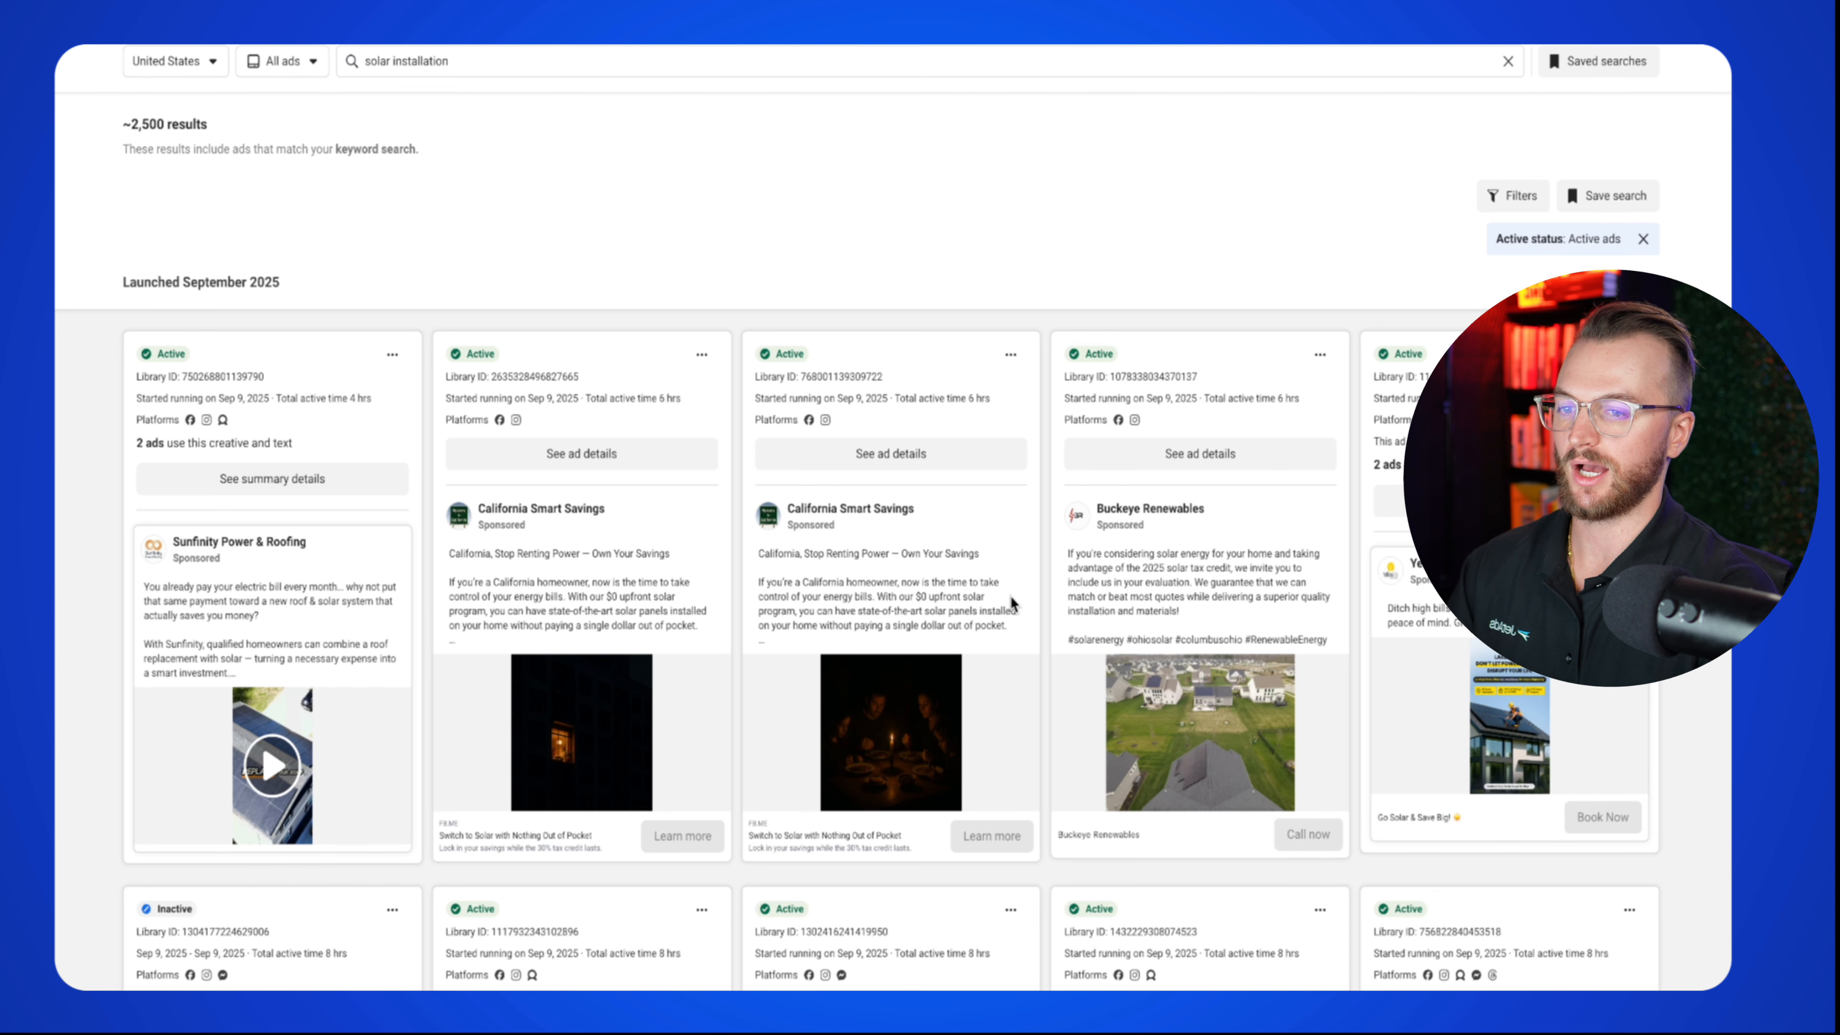
scroll(1014, 605, down, 2)
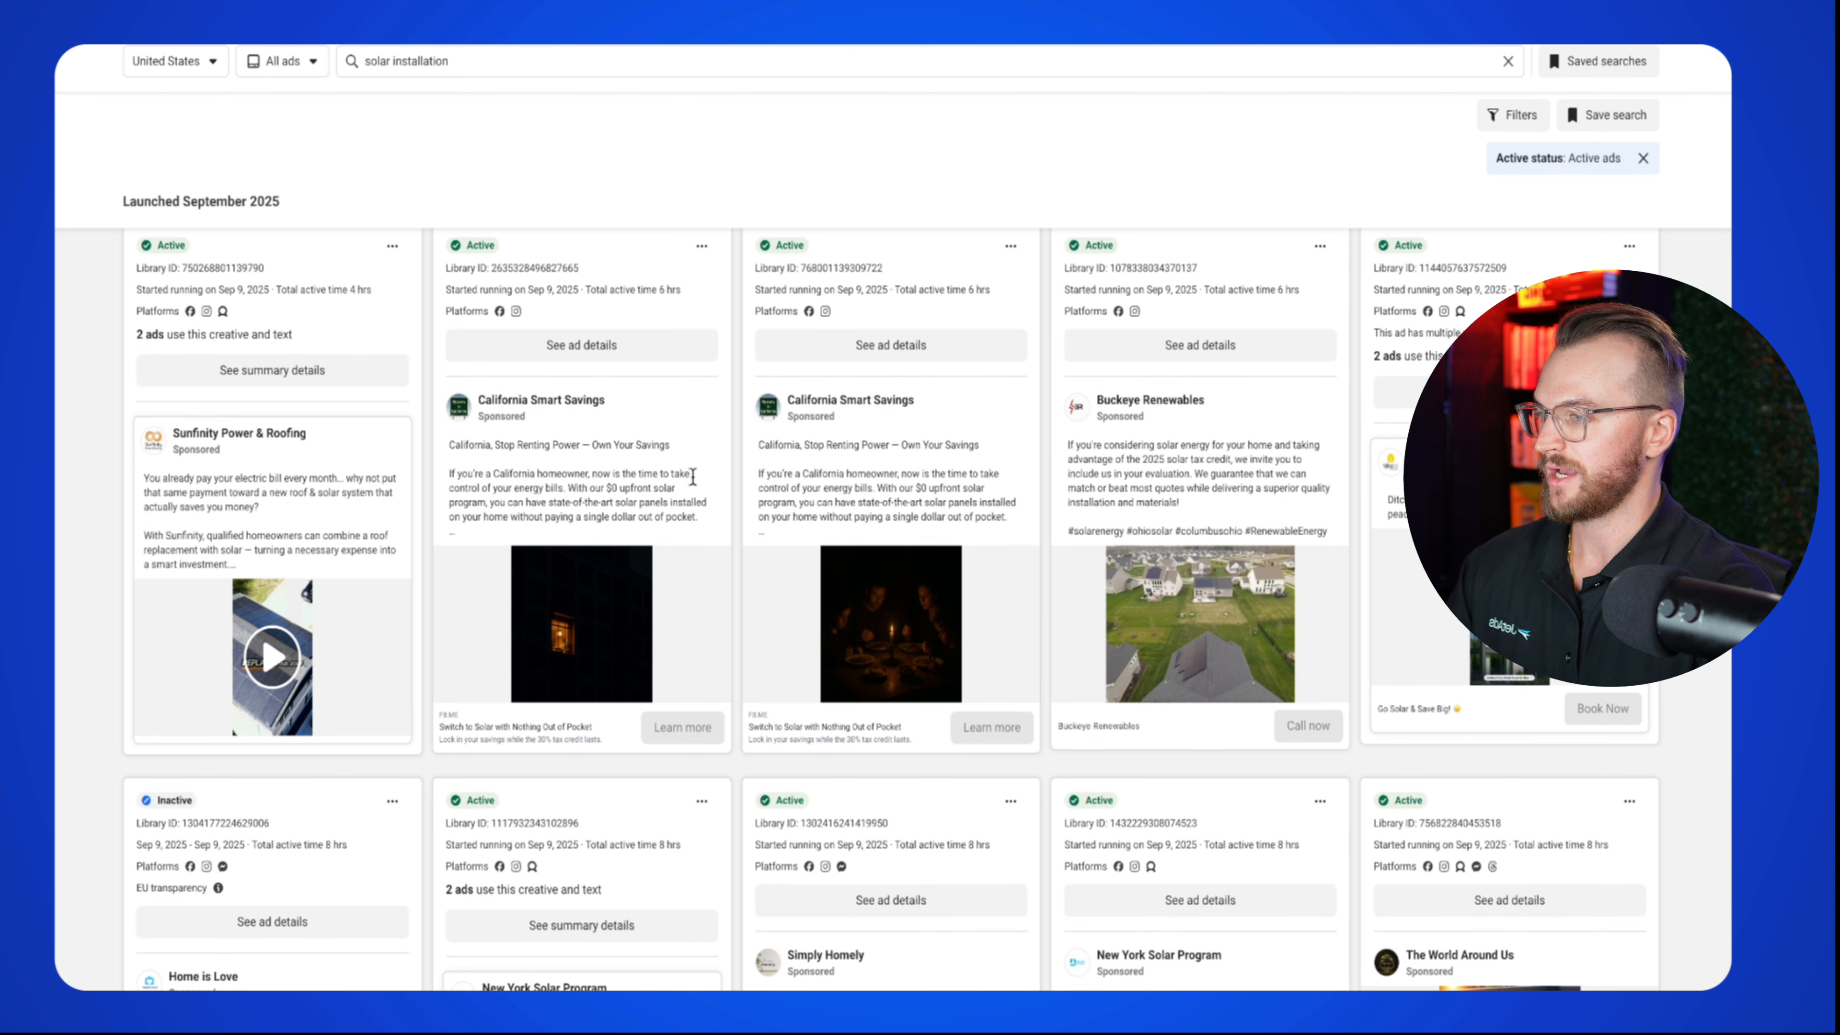
scroll(1050, 537, down, 1)
scroll(1146, 567, down, 1)
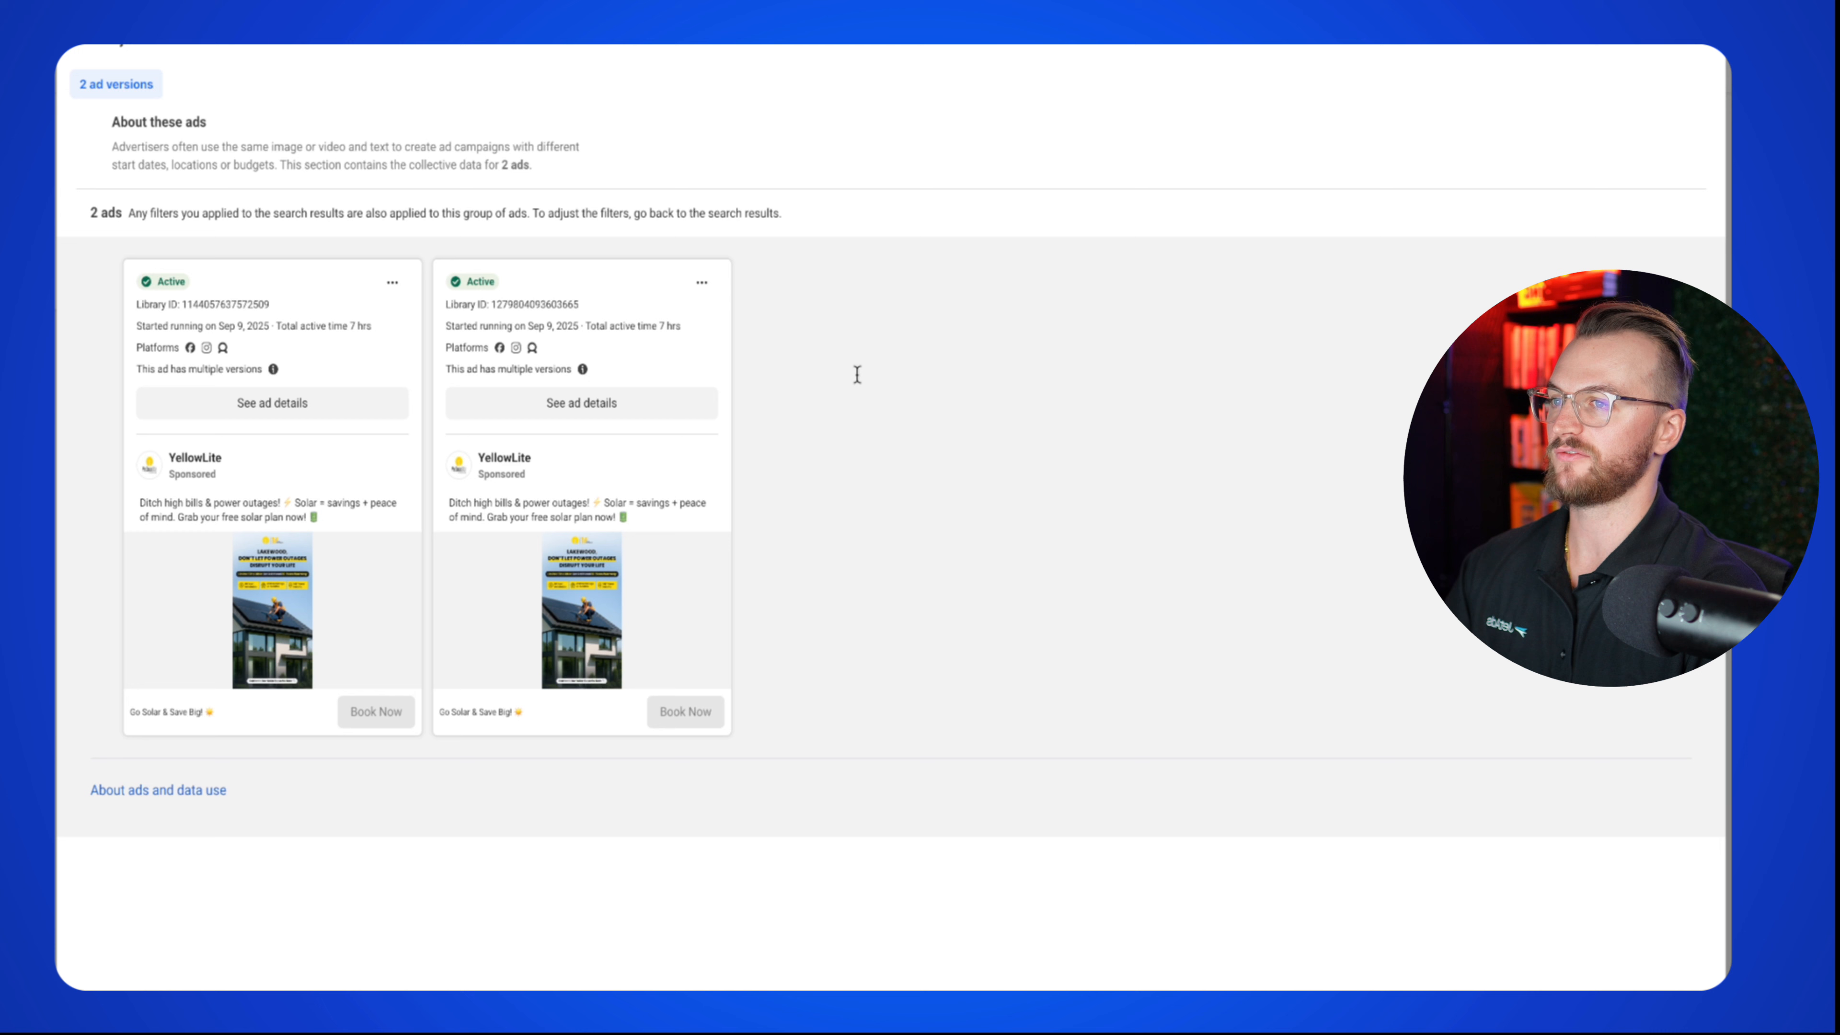
Step: Close the YellowLite ad versions view and browse the solar installation results grid
click(1703, 48)
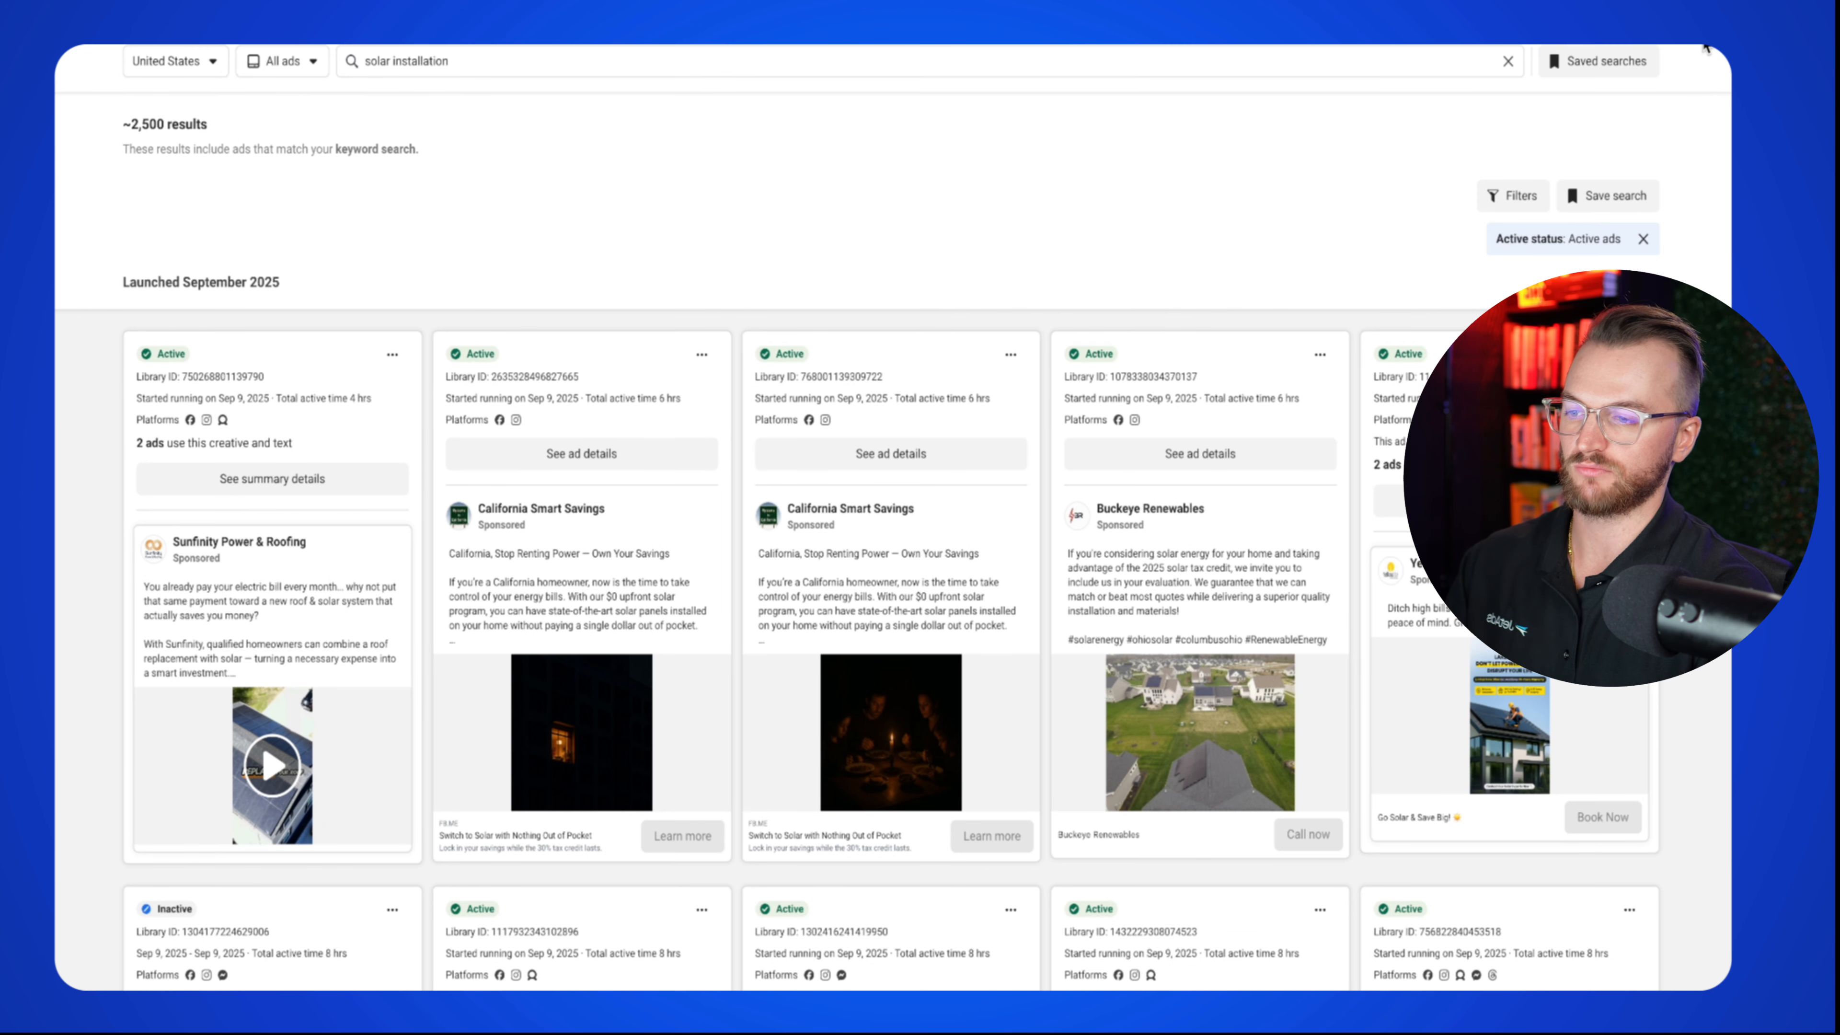
scroll(978, 645, down, 5)
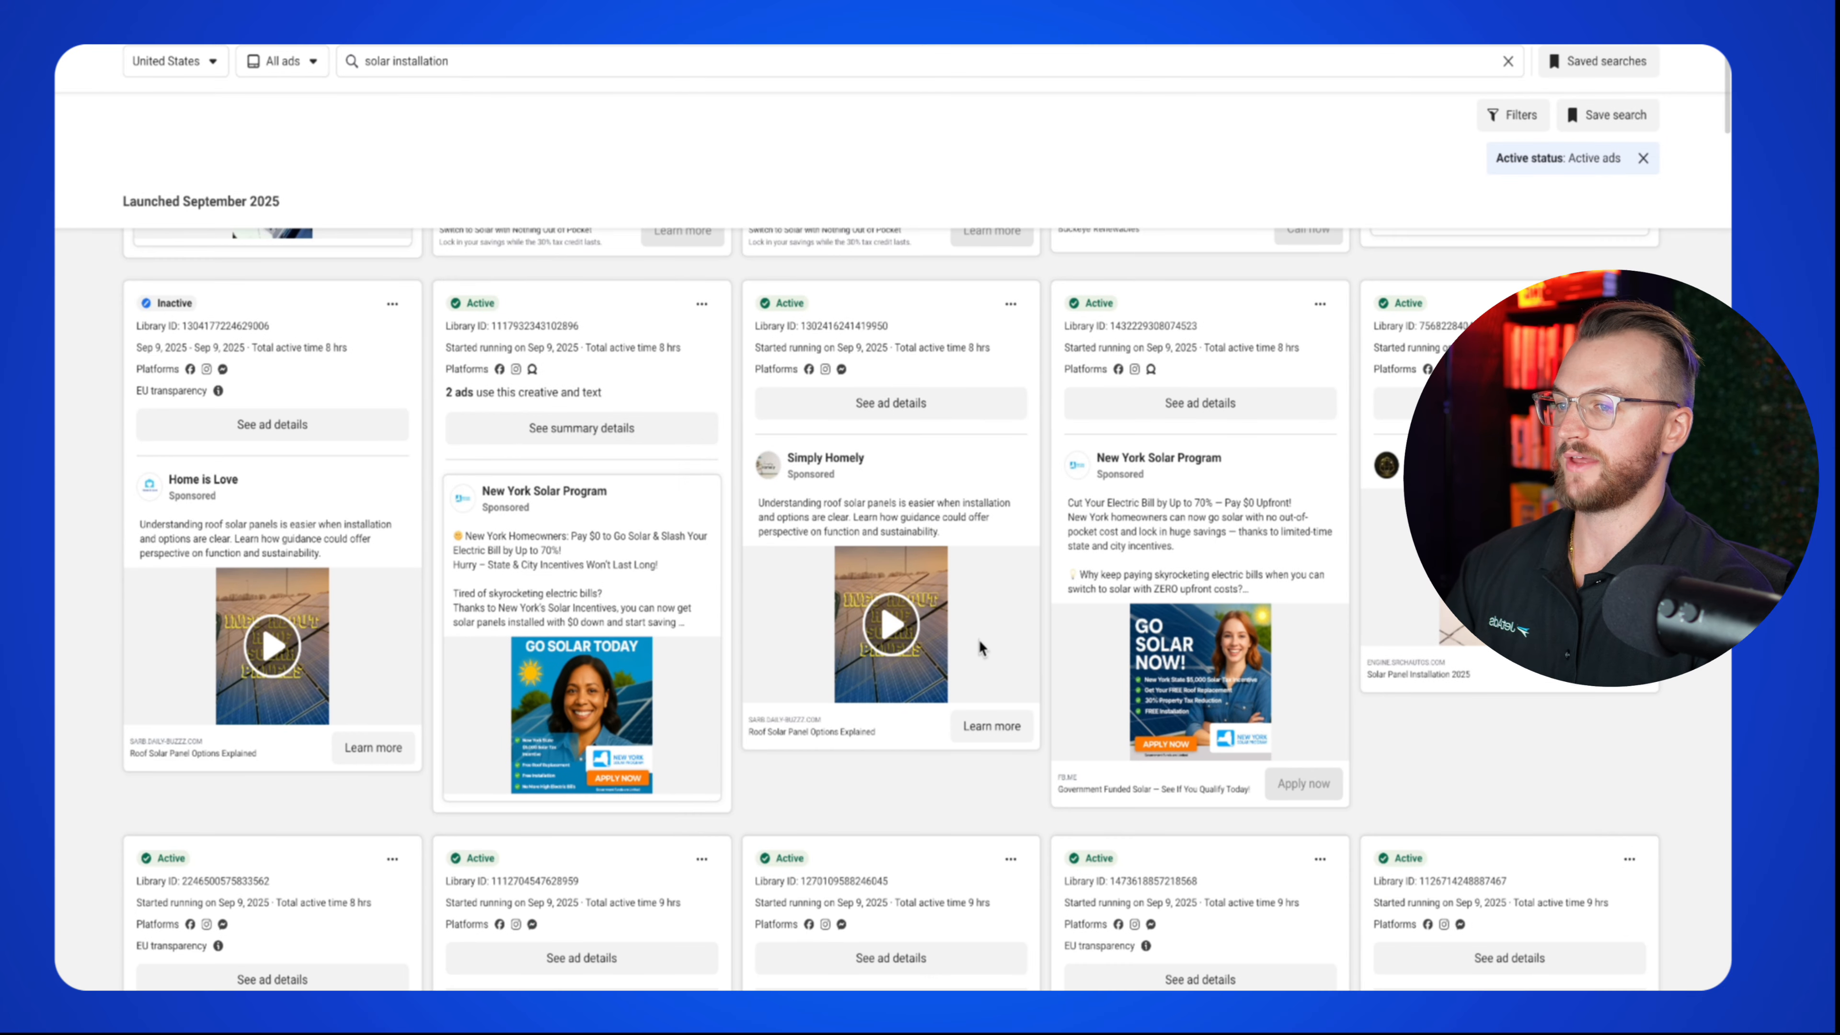
scroll(978, 640, down, 10)
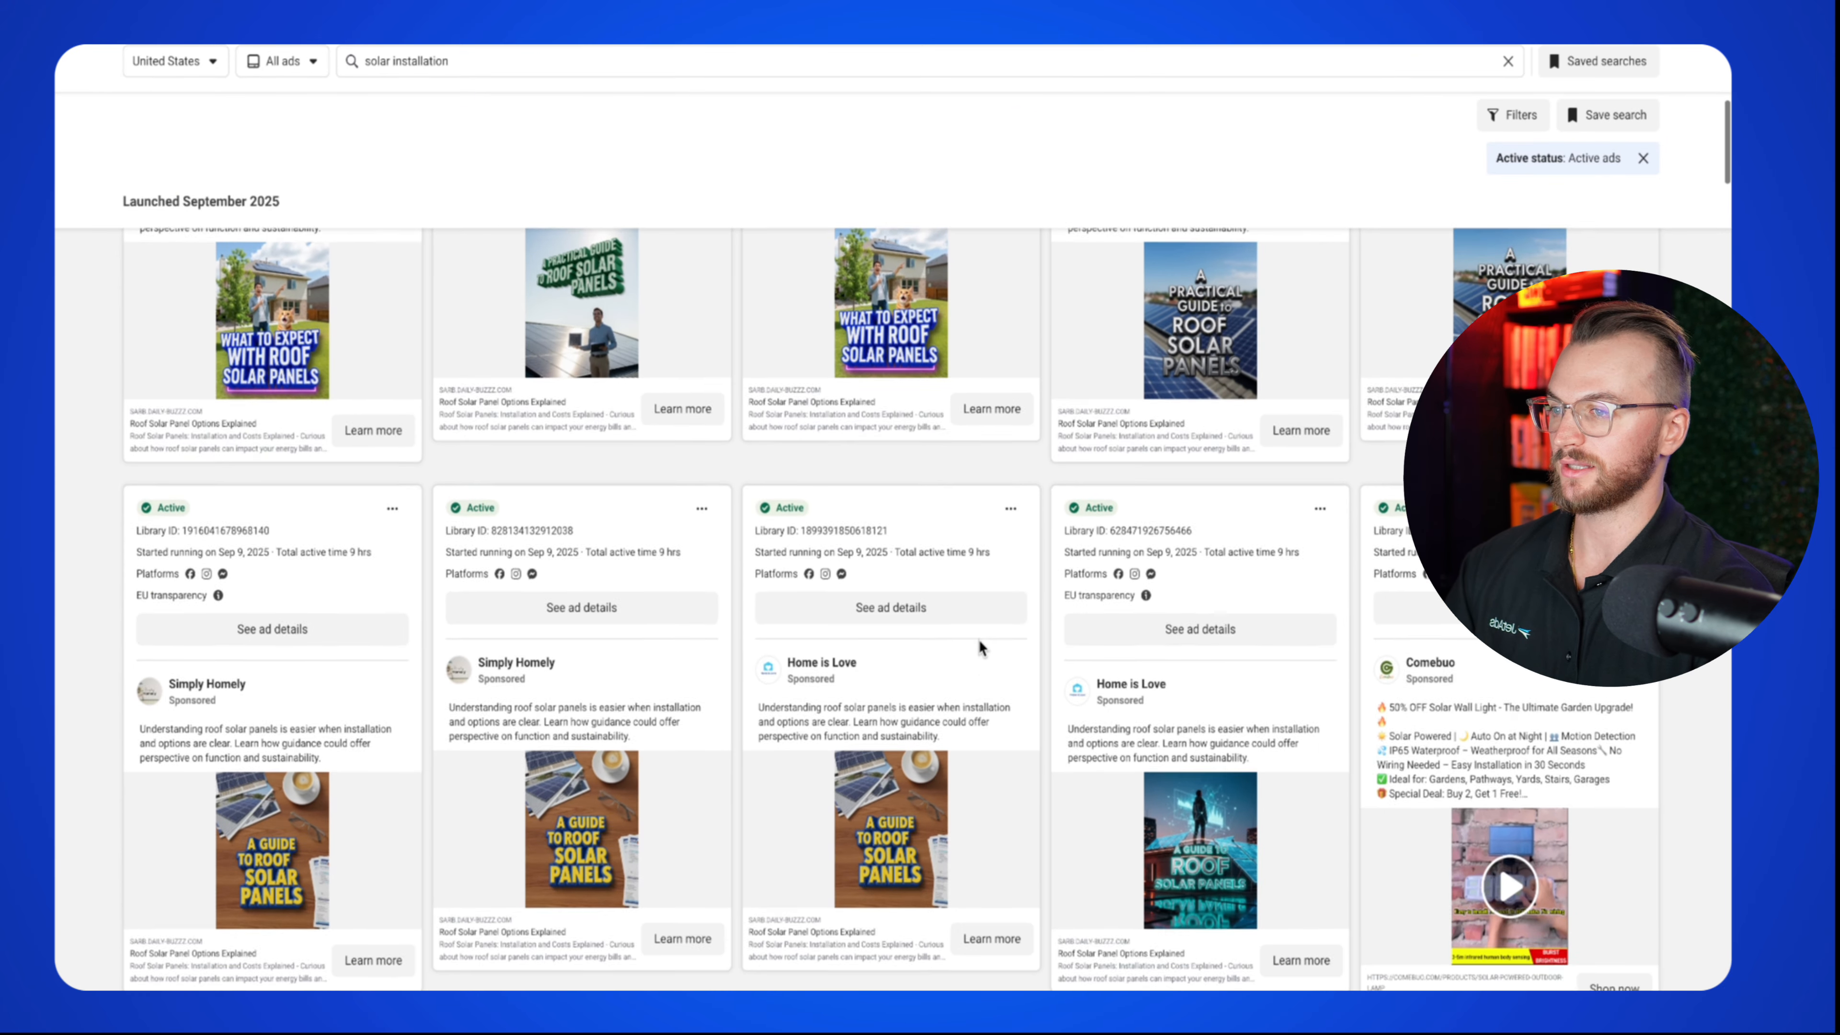
scroll(979, 641, down, 10)
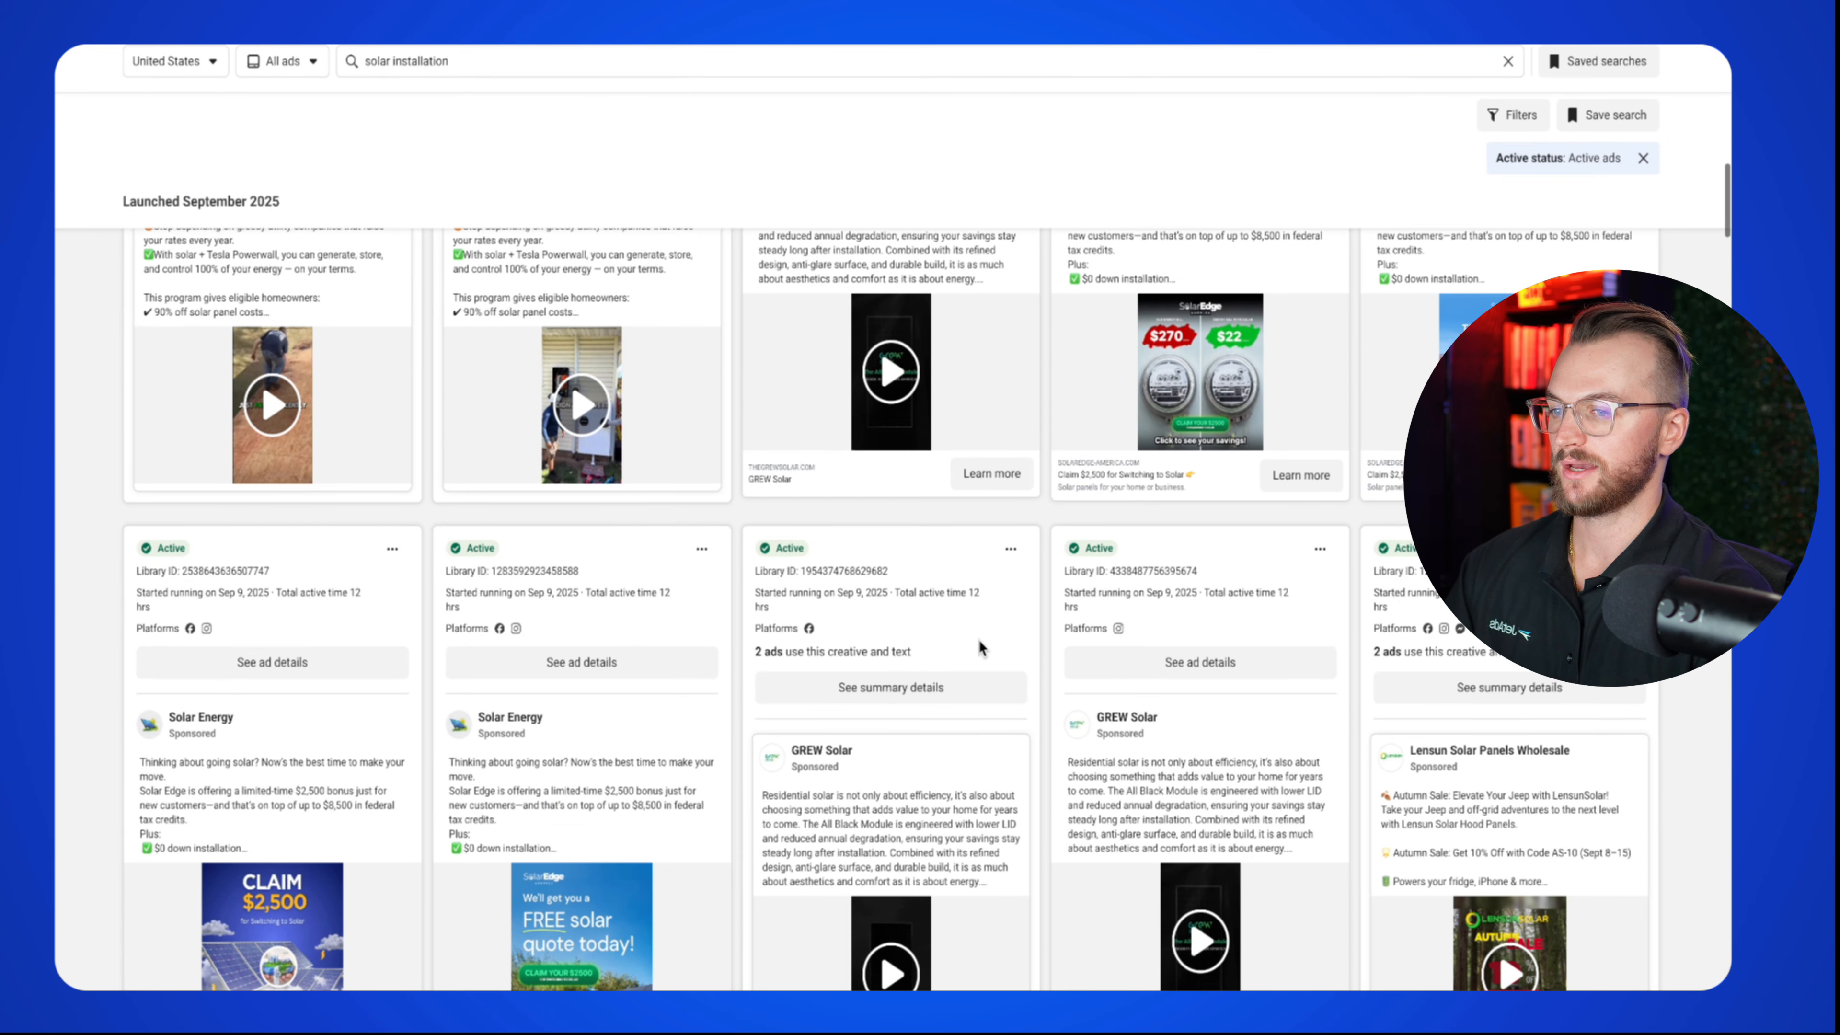
scroll(979, 640, up, 3)
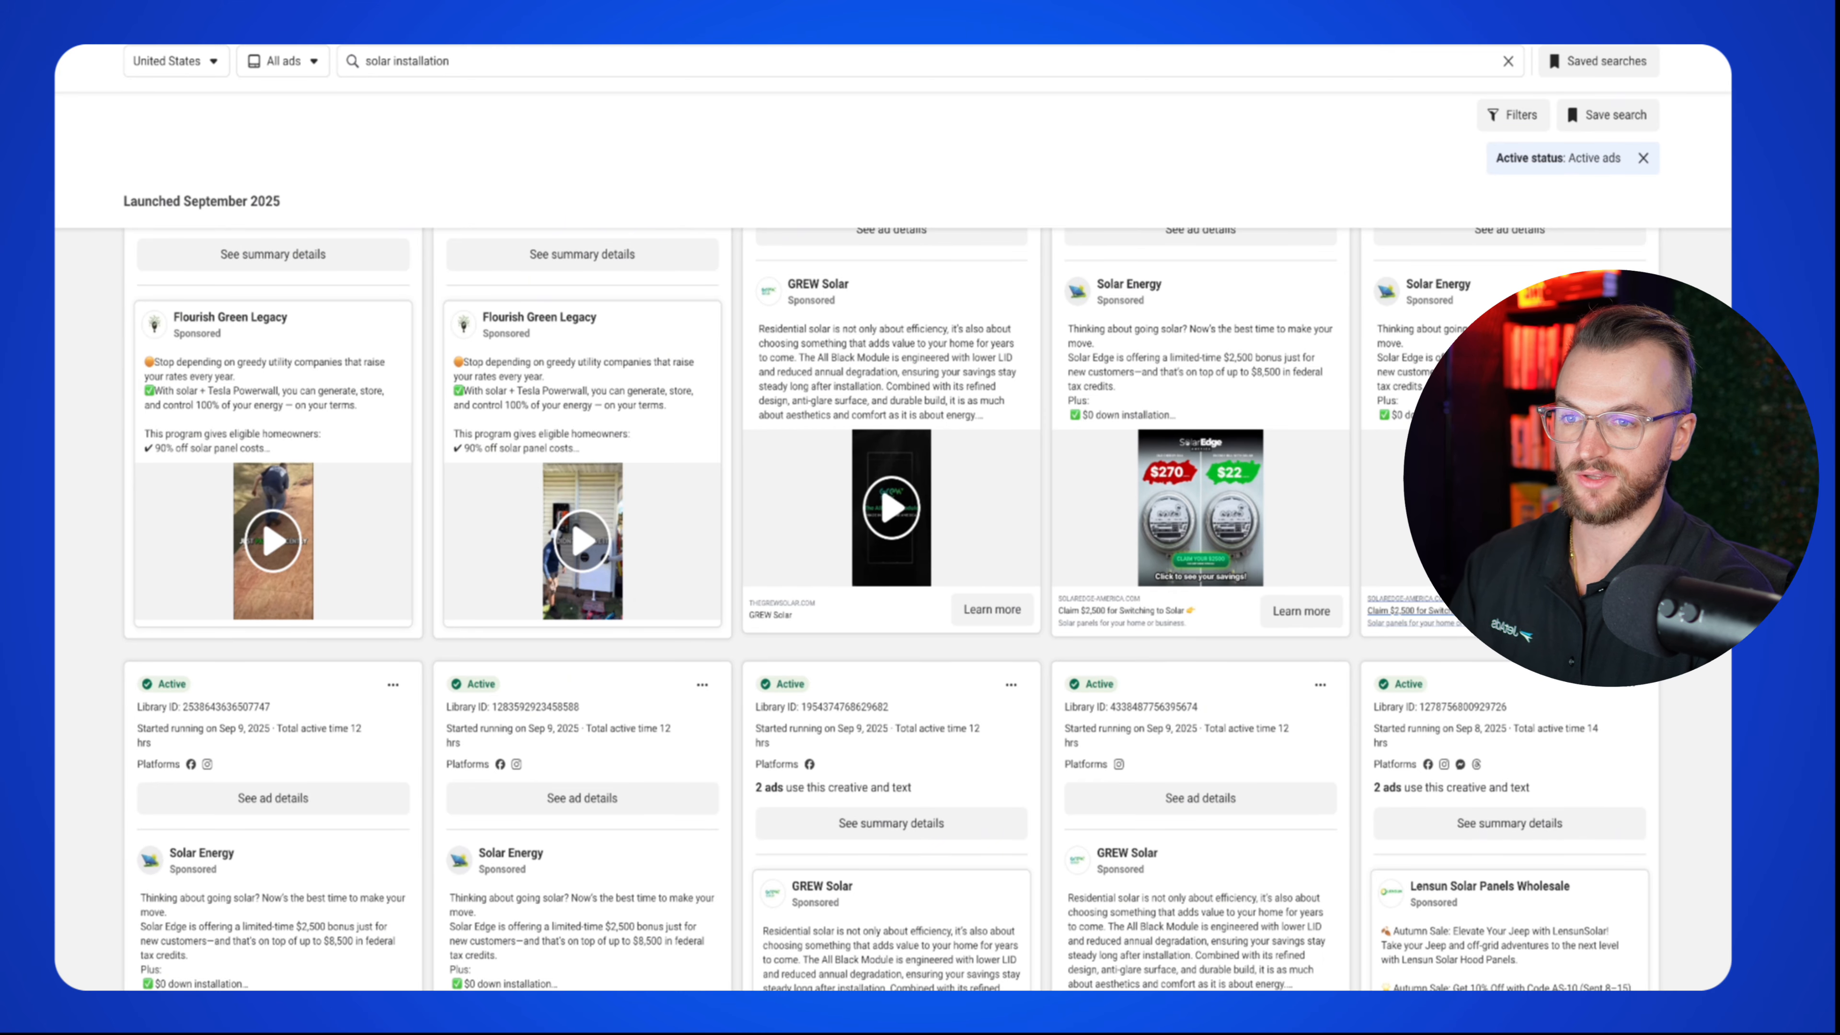
scroll(1104, 616, down, 3)
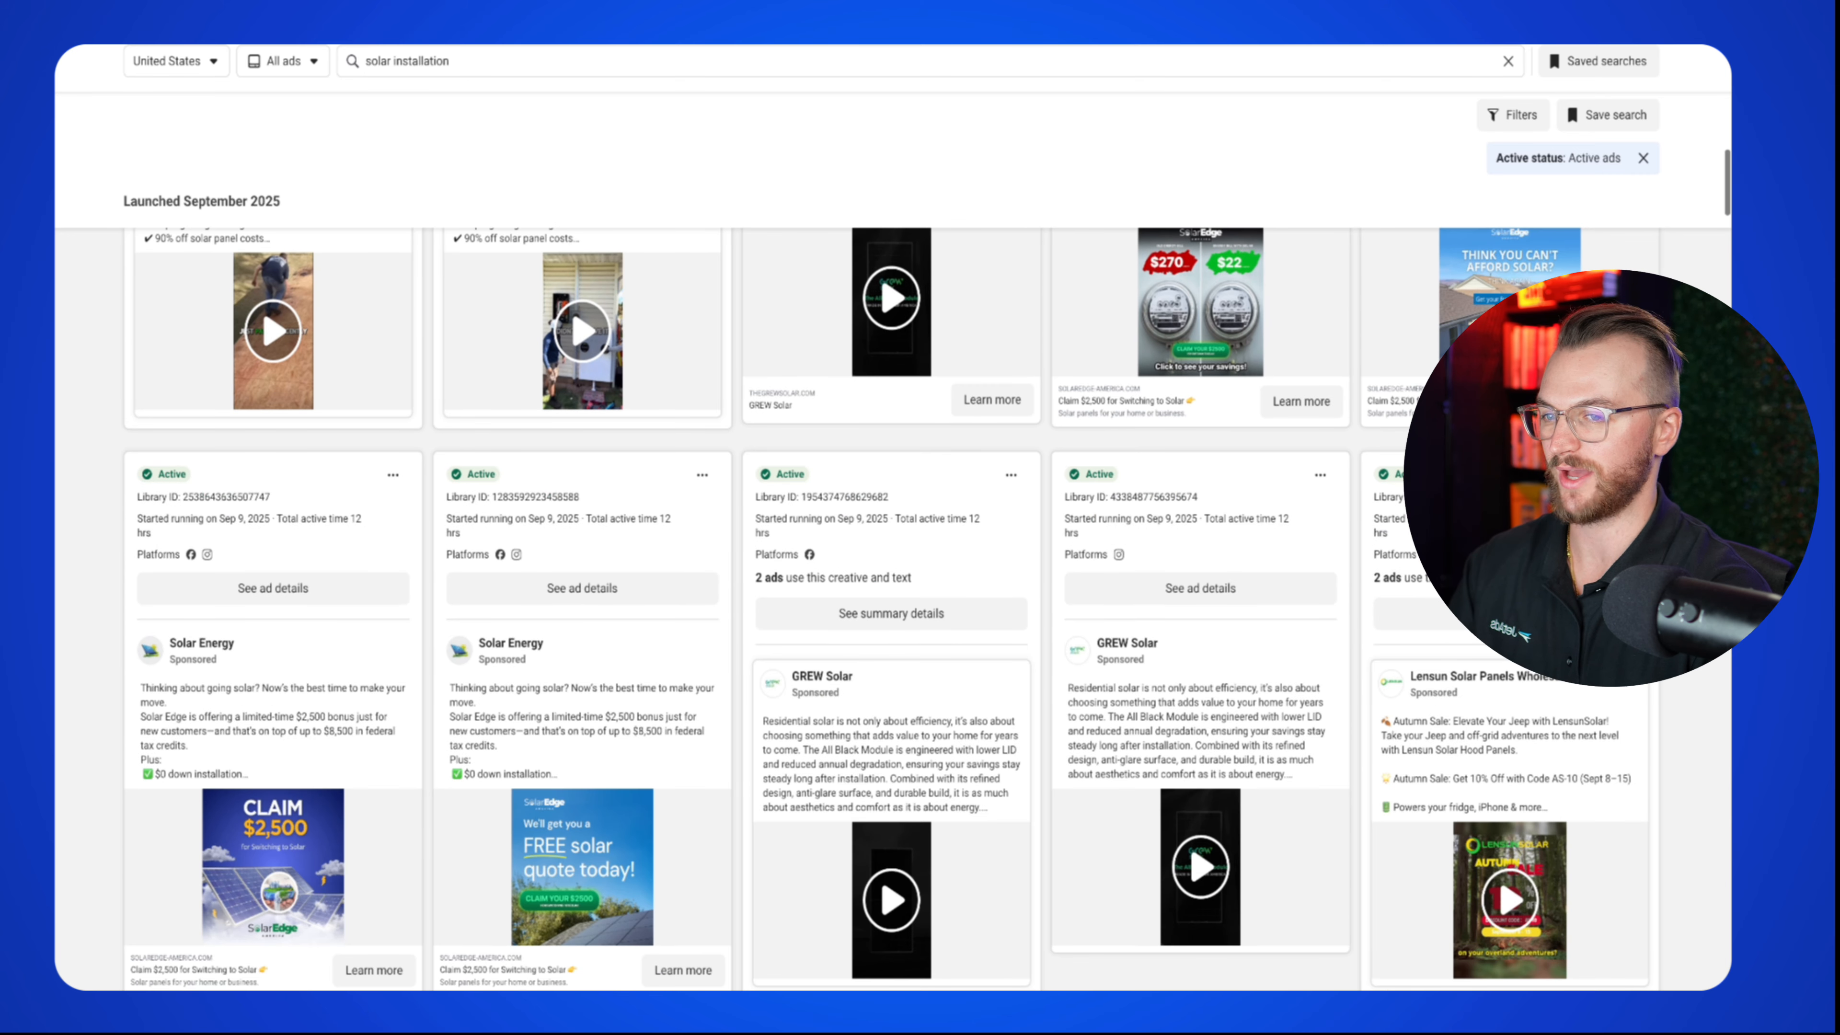
scroll(1335, 611, down, 4)
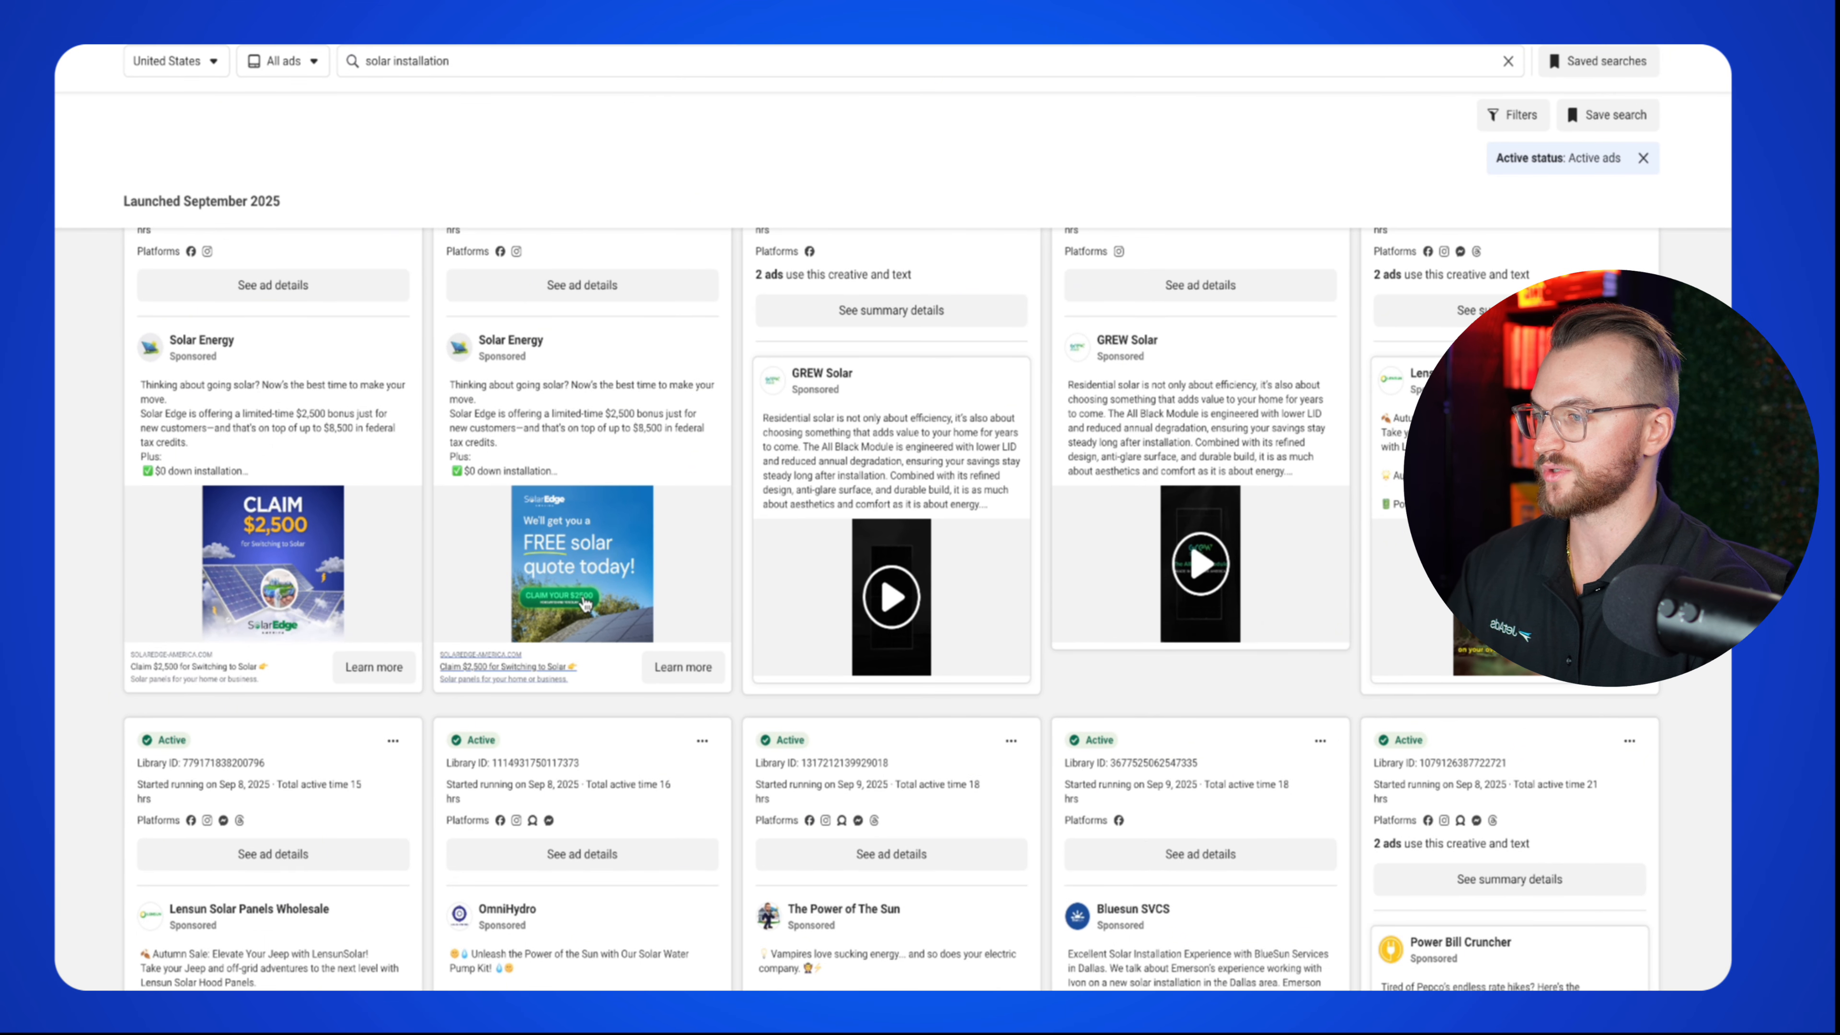
scroll(585, 603, up, 5)
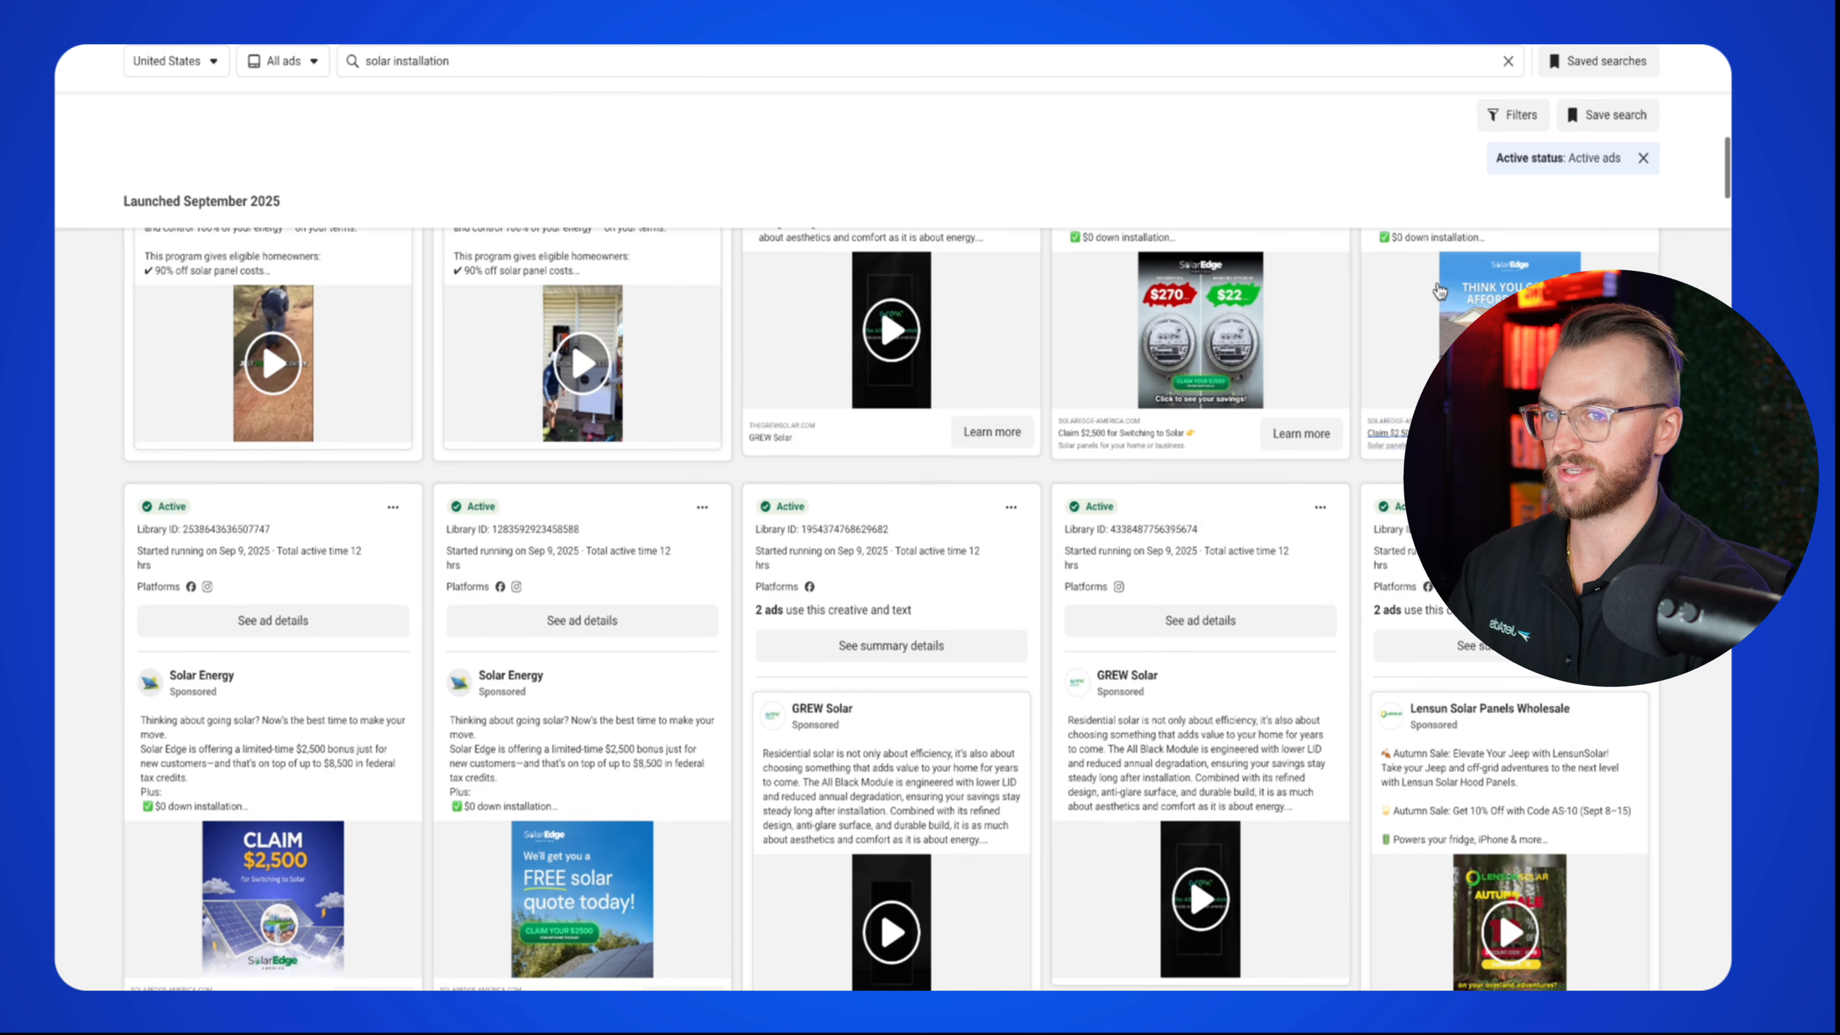
scroll(1439, 291, up, 5)
scroll(1009, 481, down, 9)
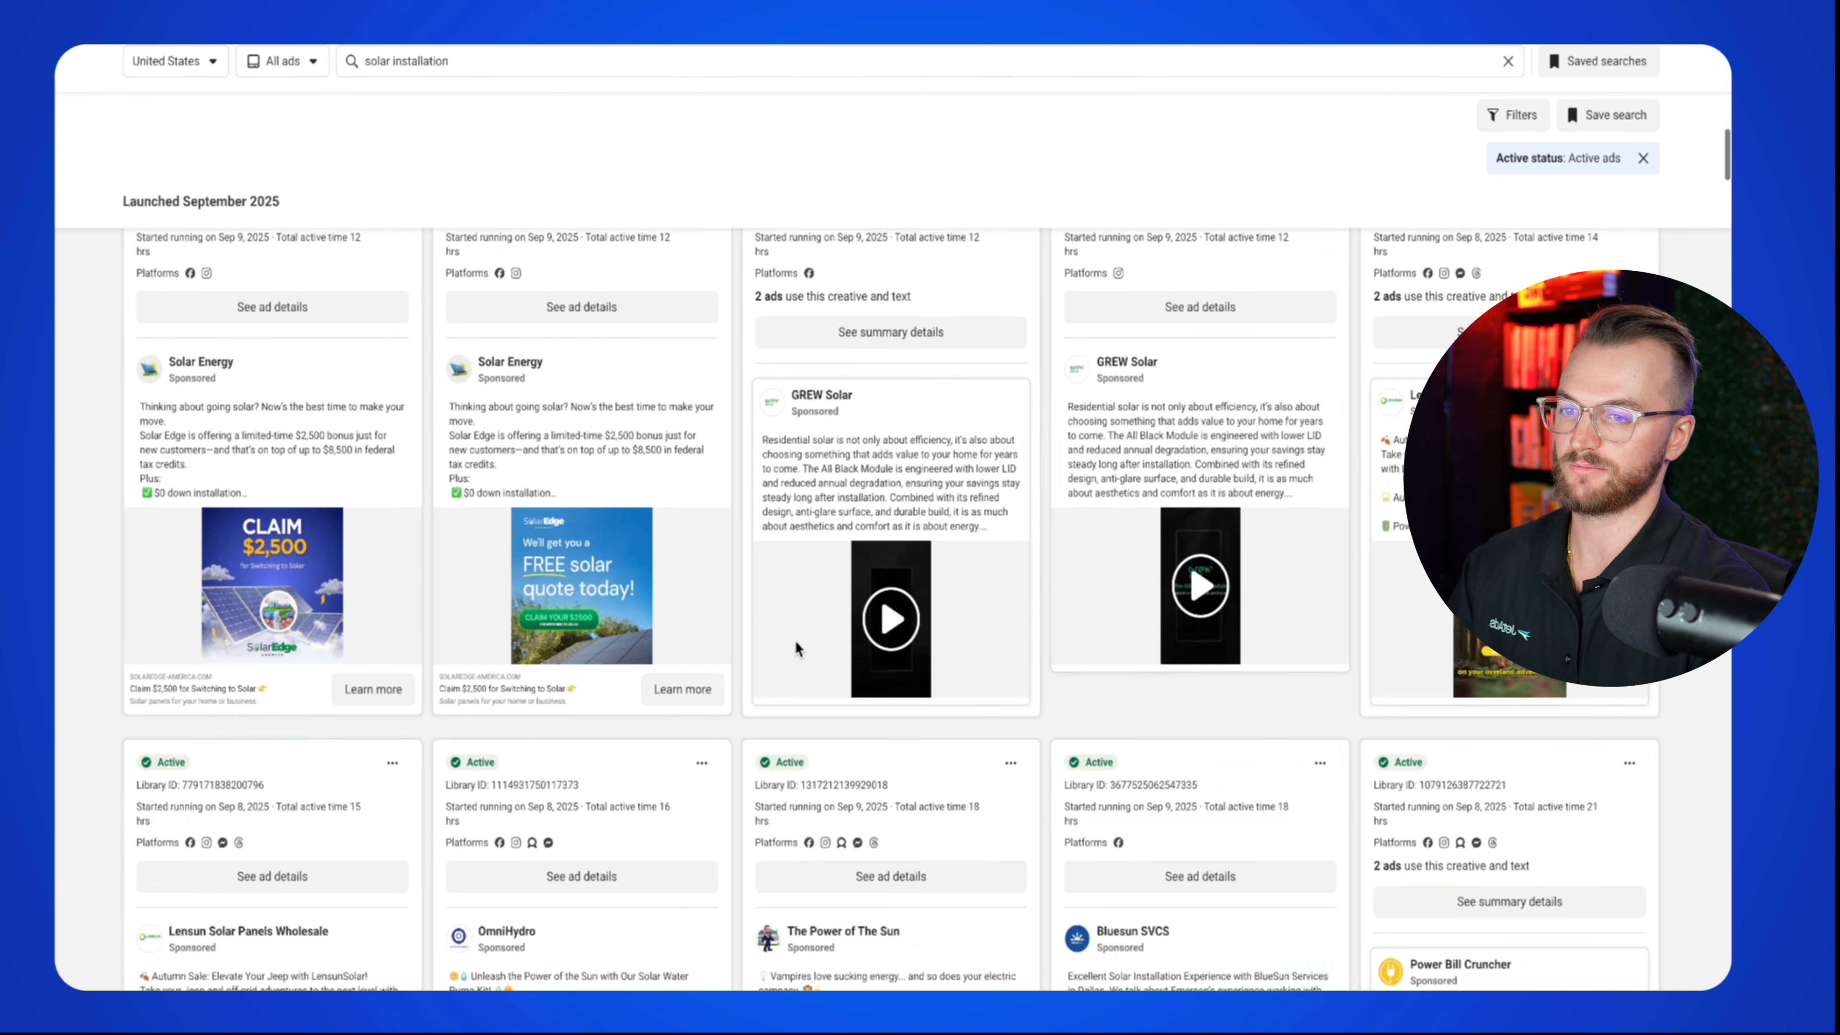
scroll(795, 642, down, 8)
scroll(845, 710, up, 1)
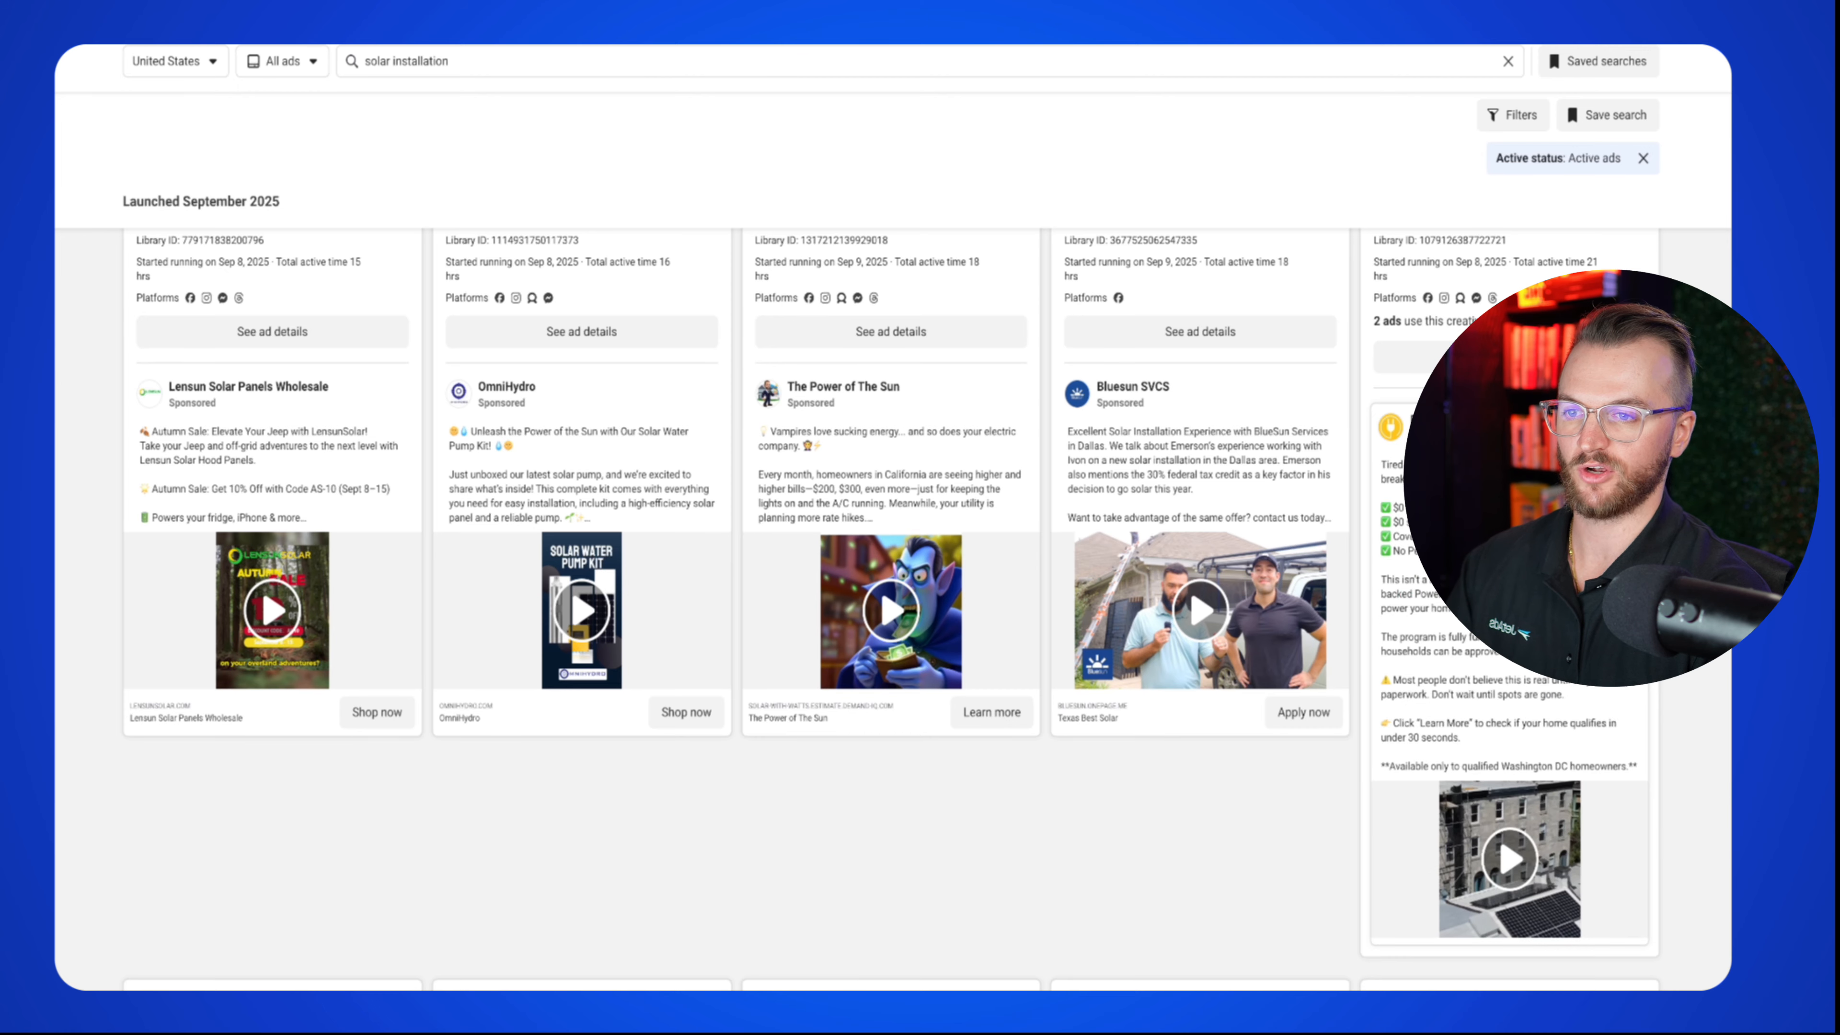
scroll(308, 654, down, 15)
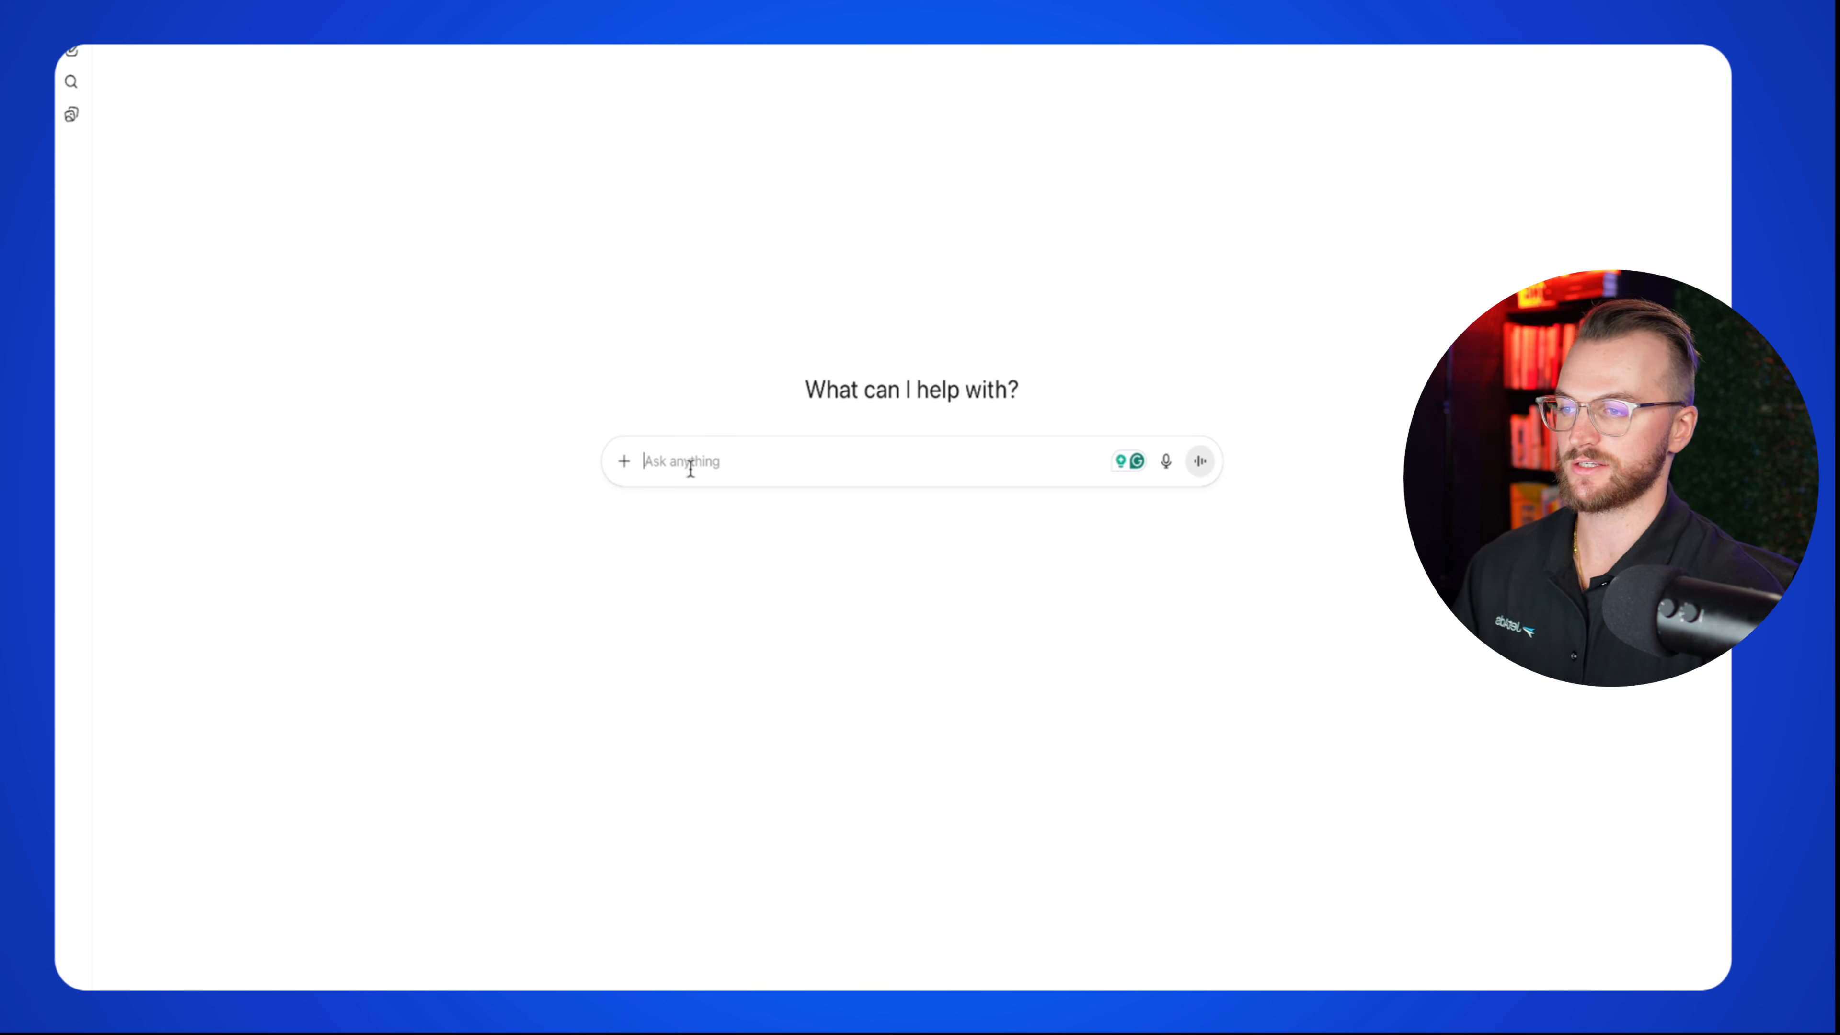
Step: Paste the solar company ad offer prompt into ChatGPT and send it
text(I own a solar company and I want to run facebook ads that are competitive. Can you give me an offer that is very compelling to us in my facebook ads that involved $0 down & some urgency & bonuses)
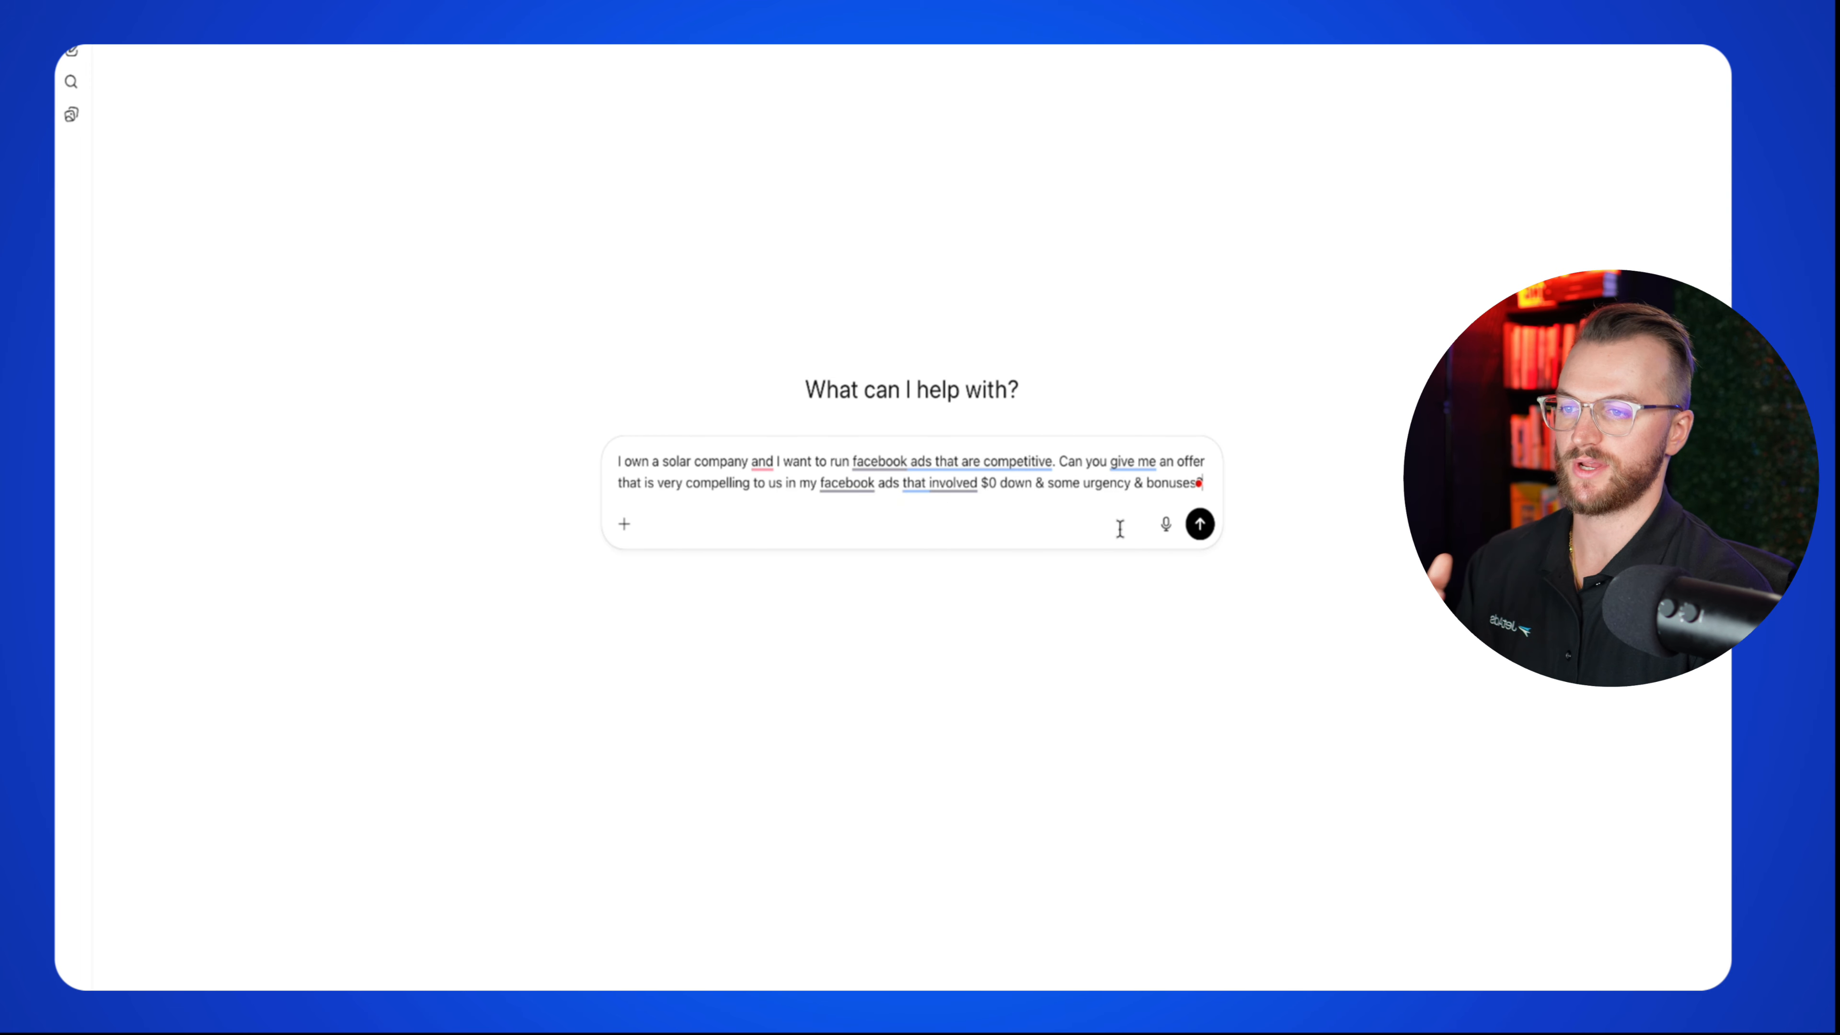
click(1204, 538)
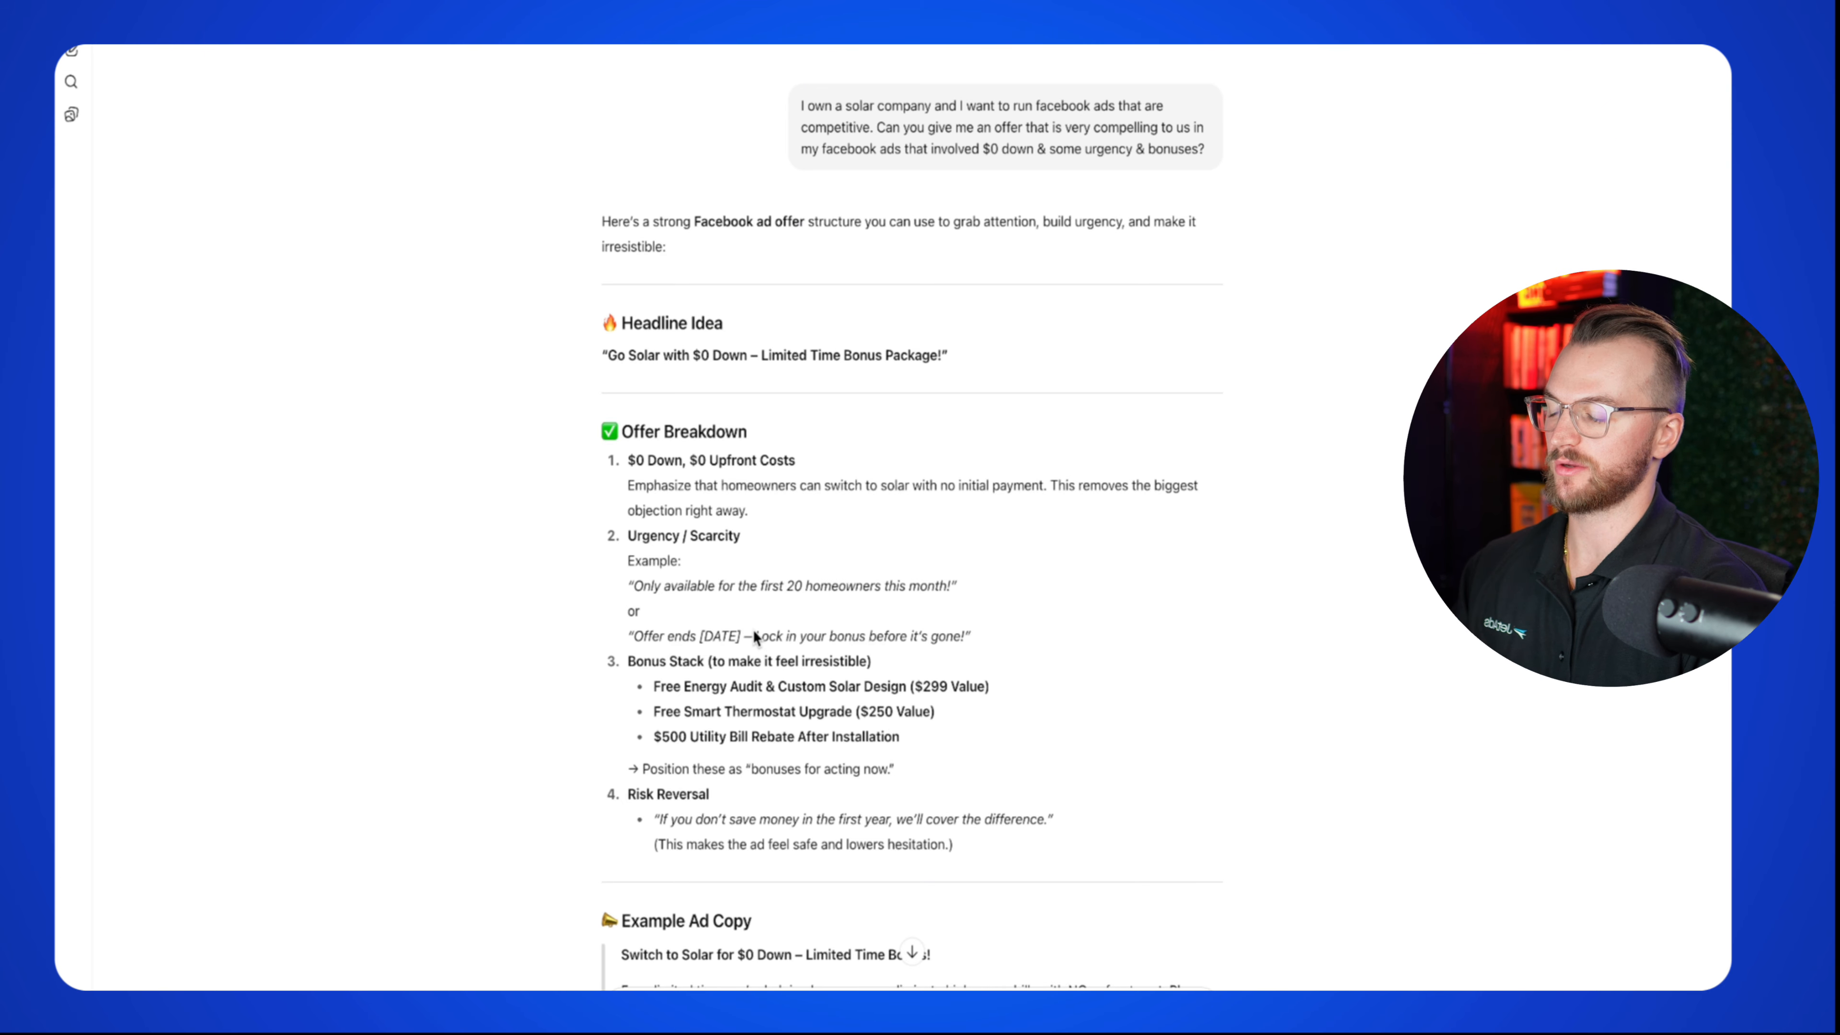
Step: Highlight the bonus lines, including the $500 Utility Bill Rebate, then scroll to the five-offer answer
scroll(753, 630, down, 2)
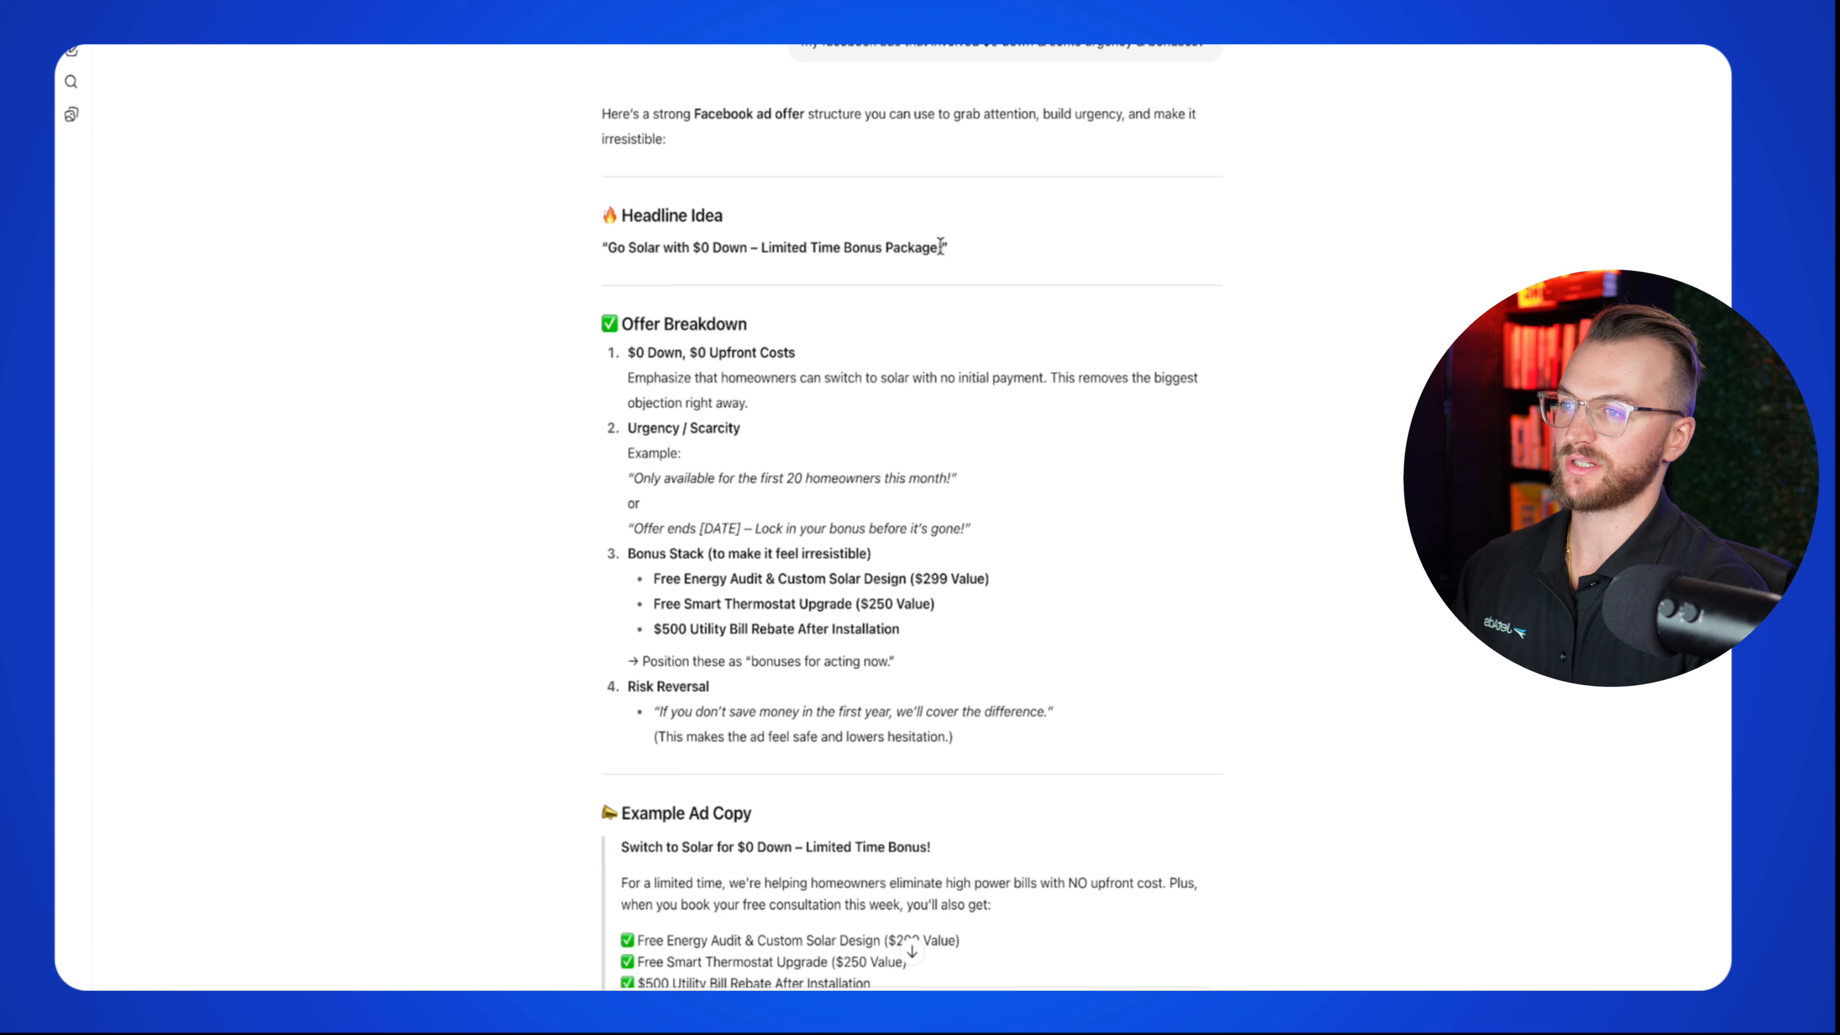
scroll(806, 425, down, 3)
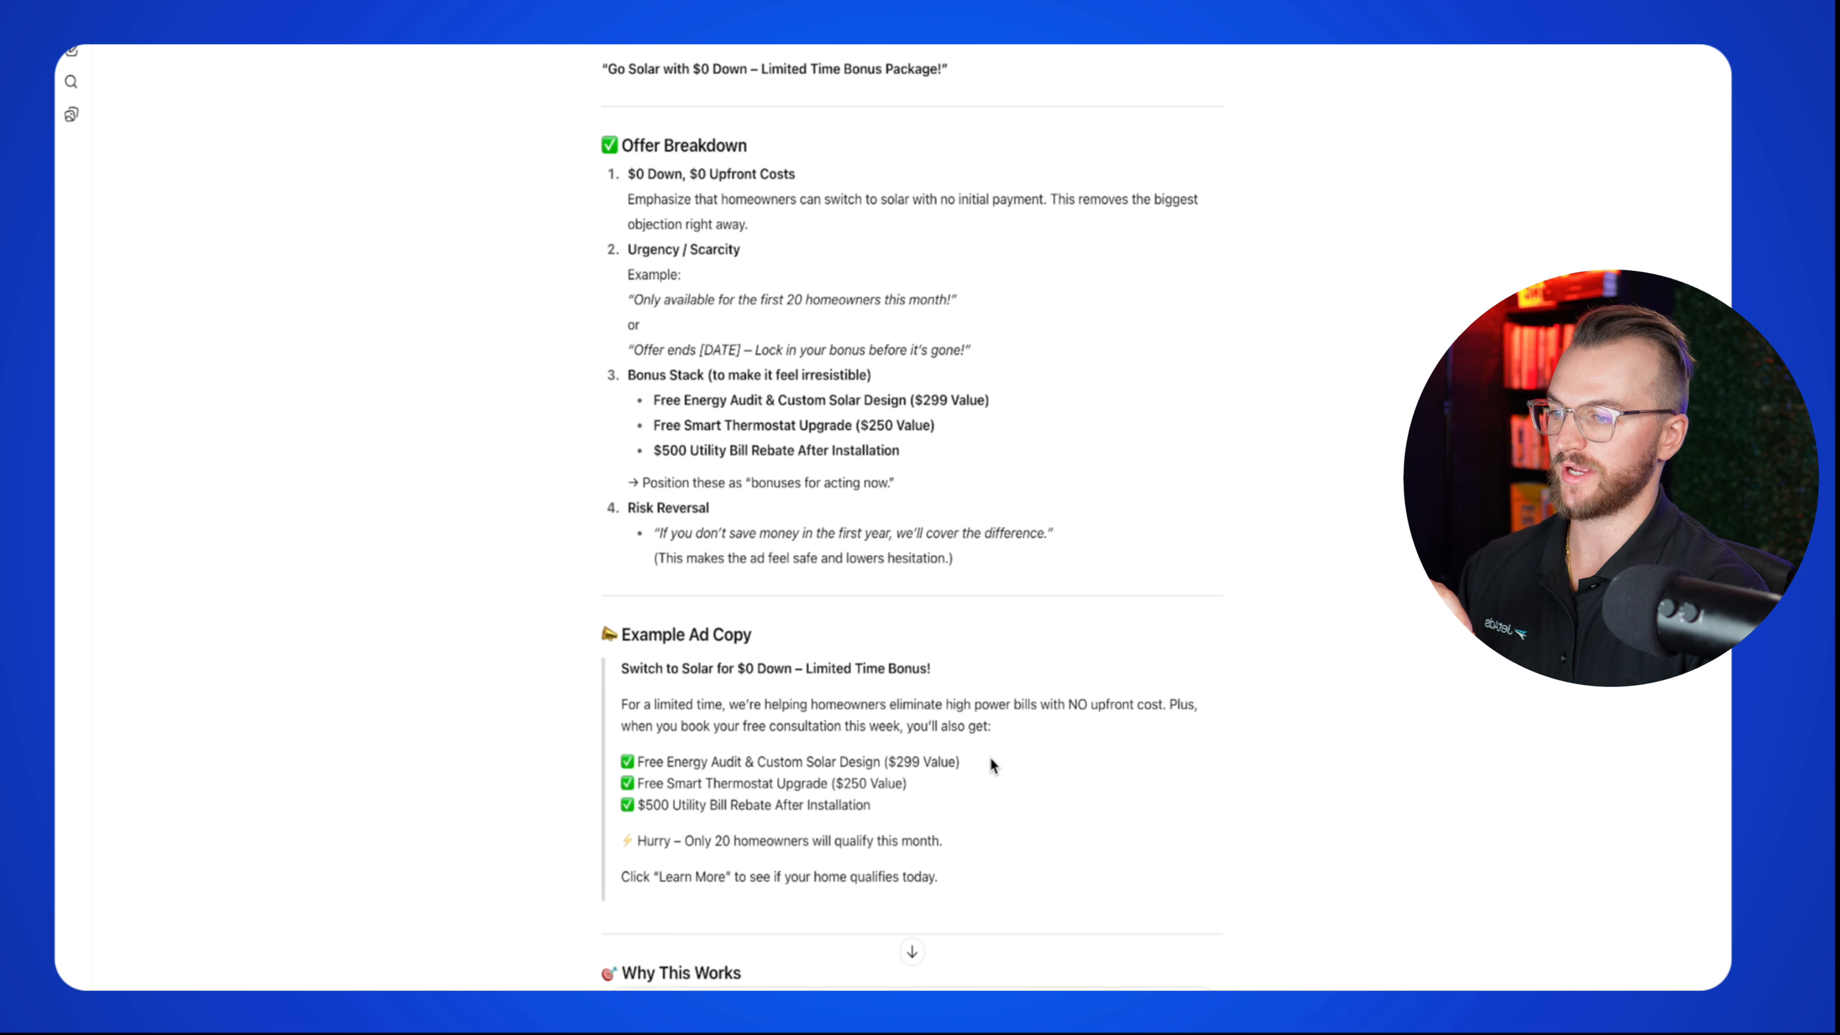
drag(993, 765, 617, 762)
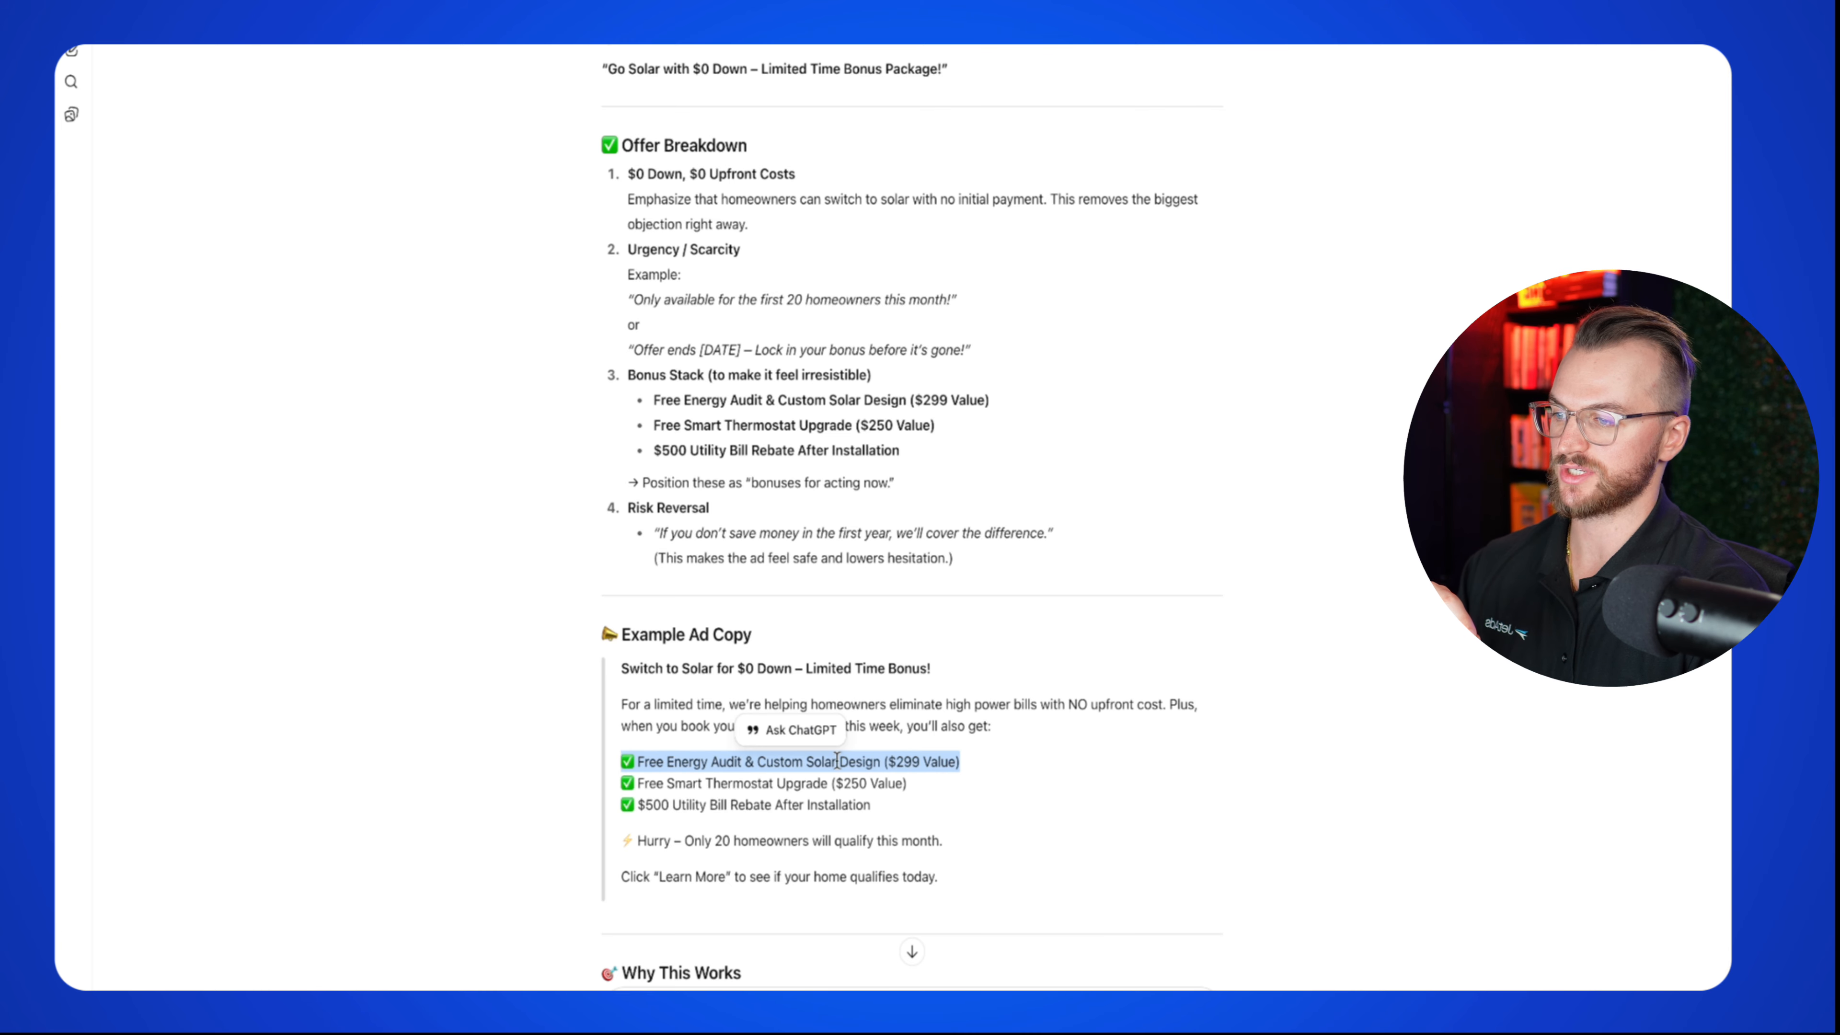
drag(950, 803, 623, 795)
click(743, 797)
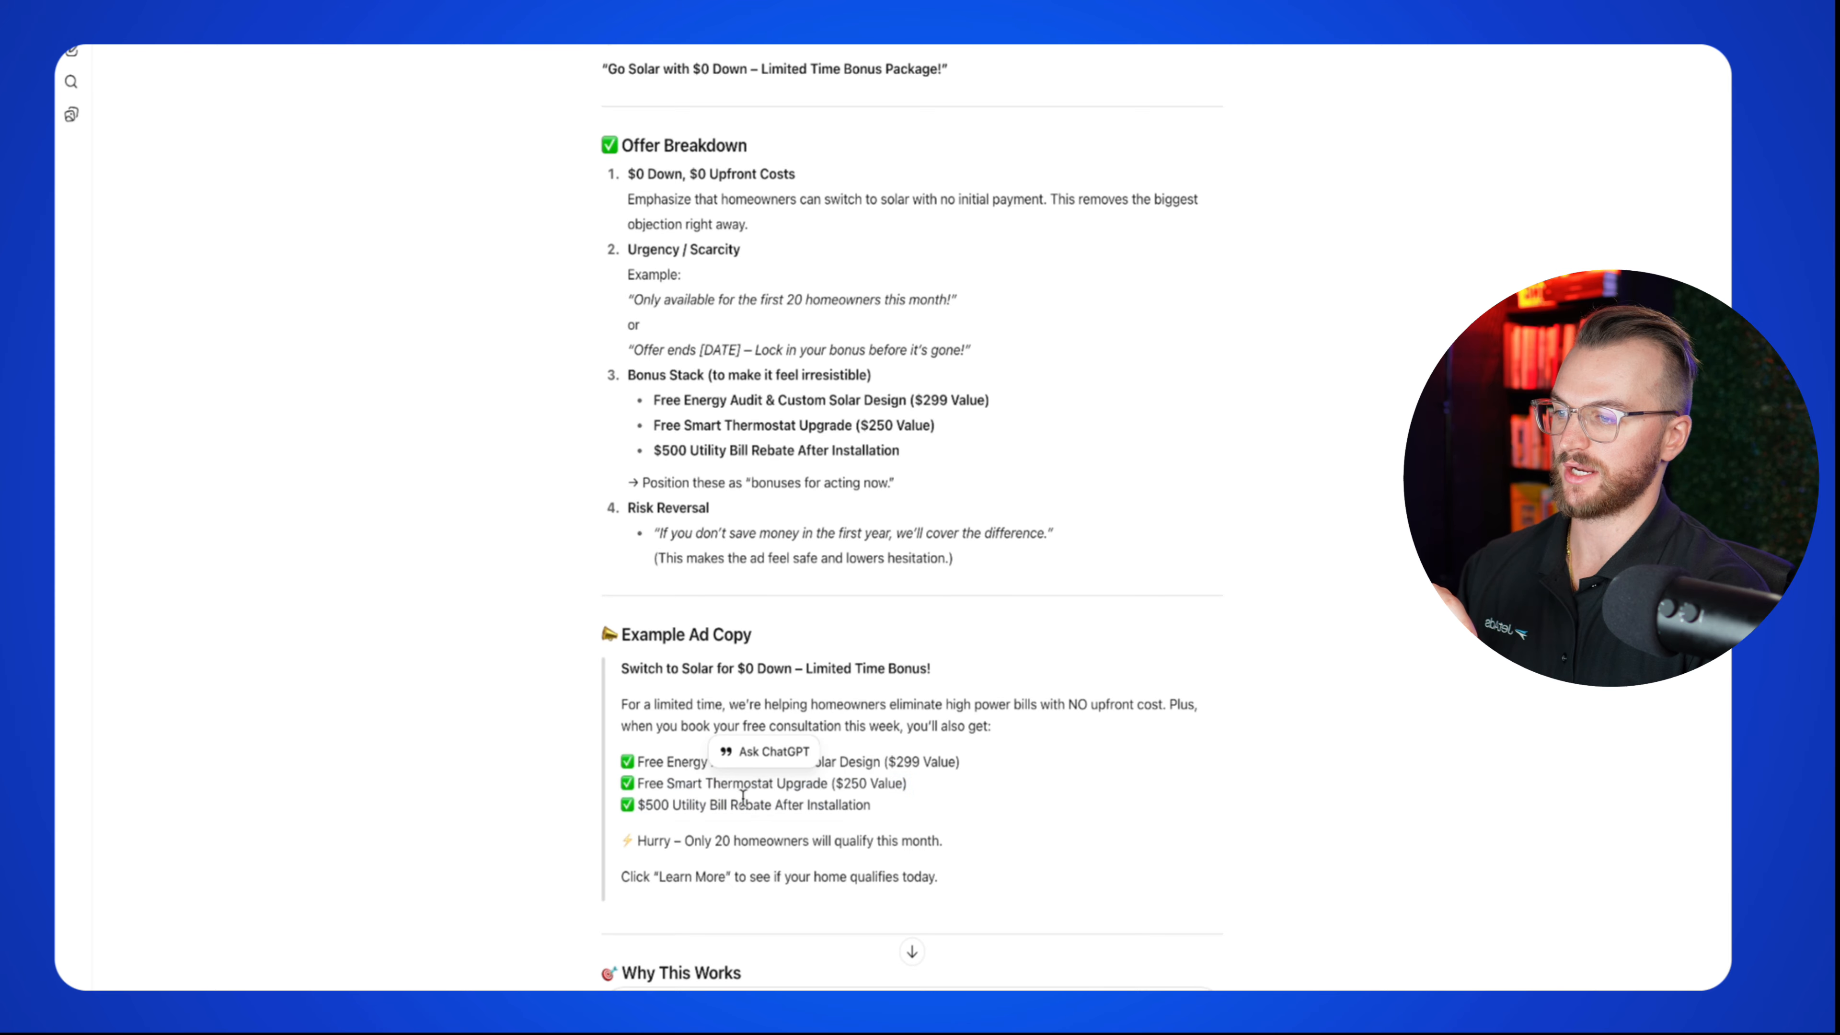
drag(871, 804, 612, 811)
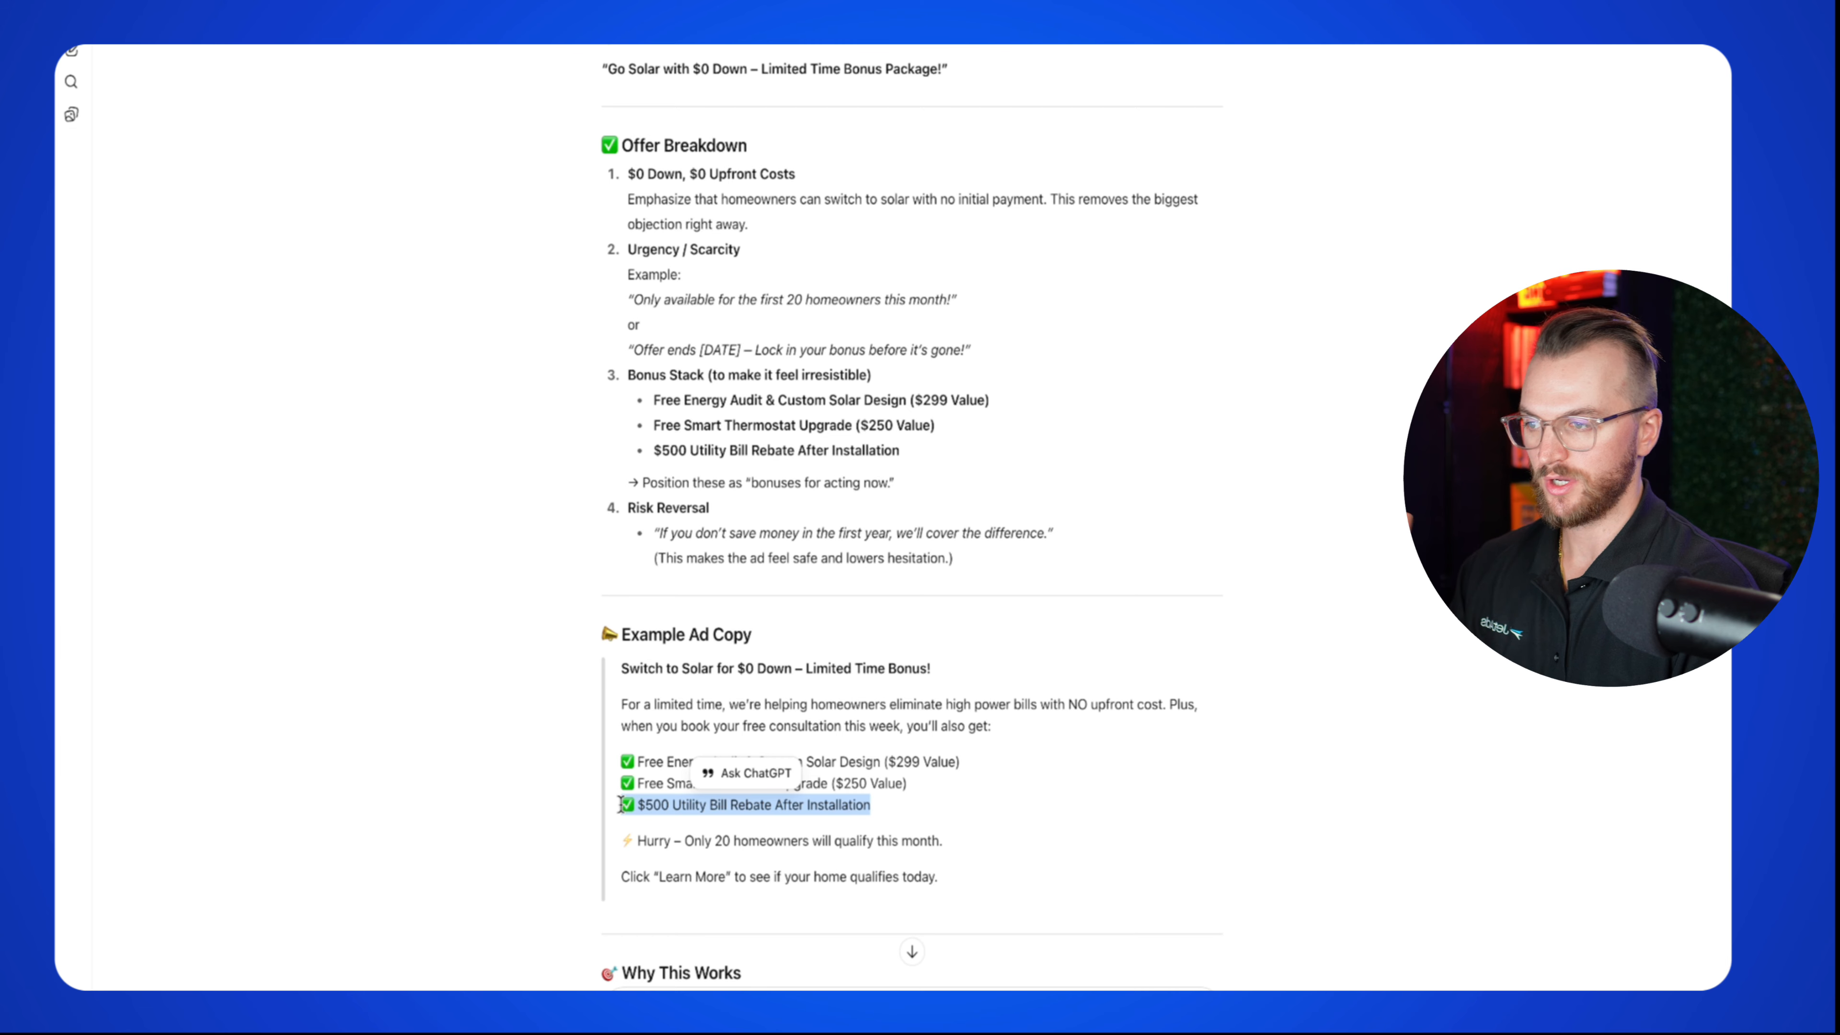
scroll(756, 584, down, 5)
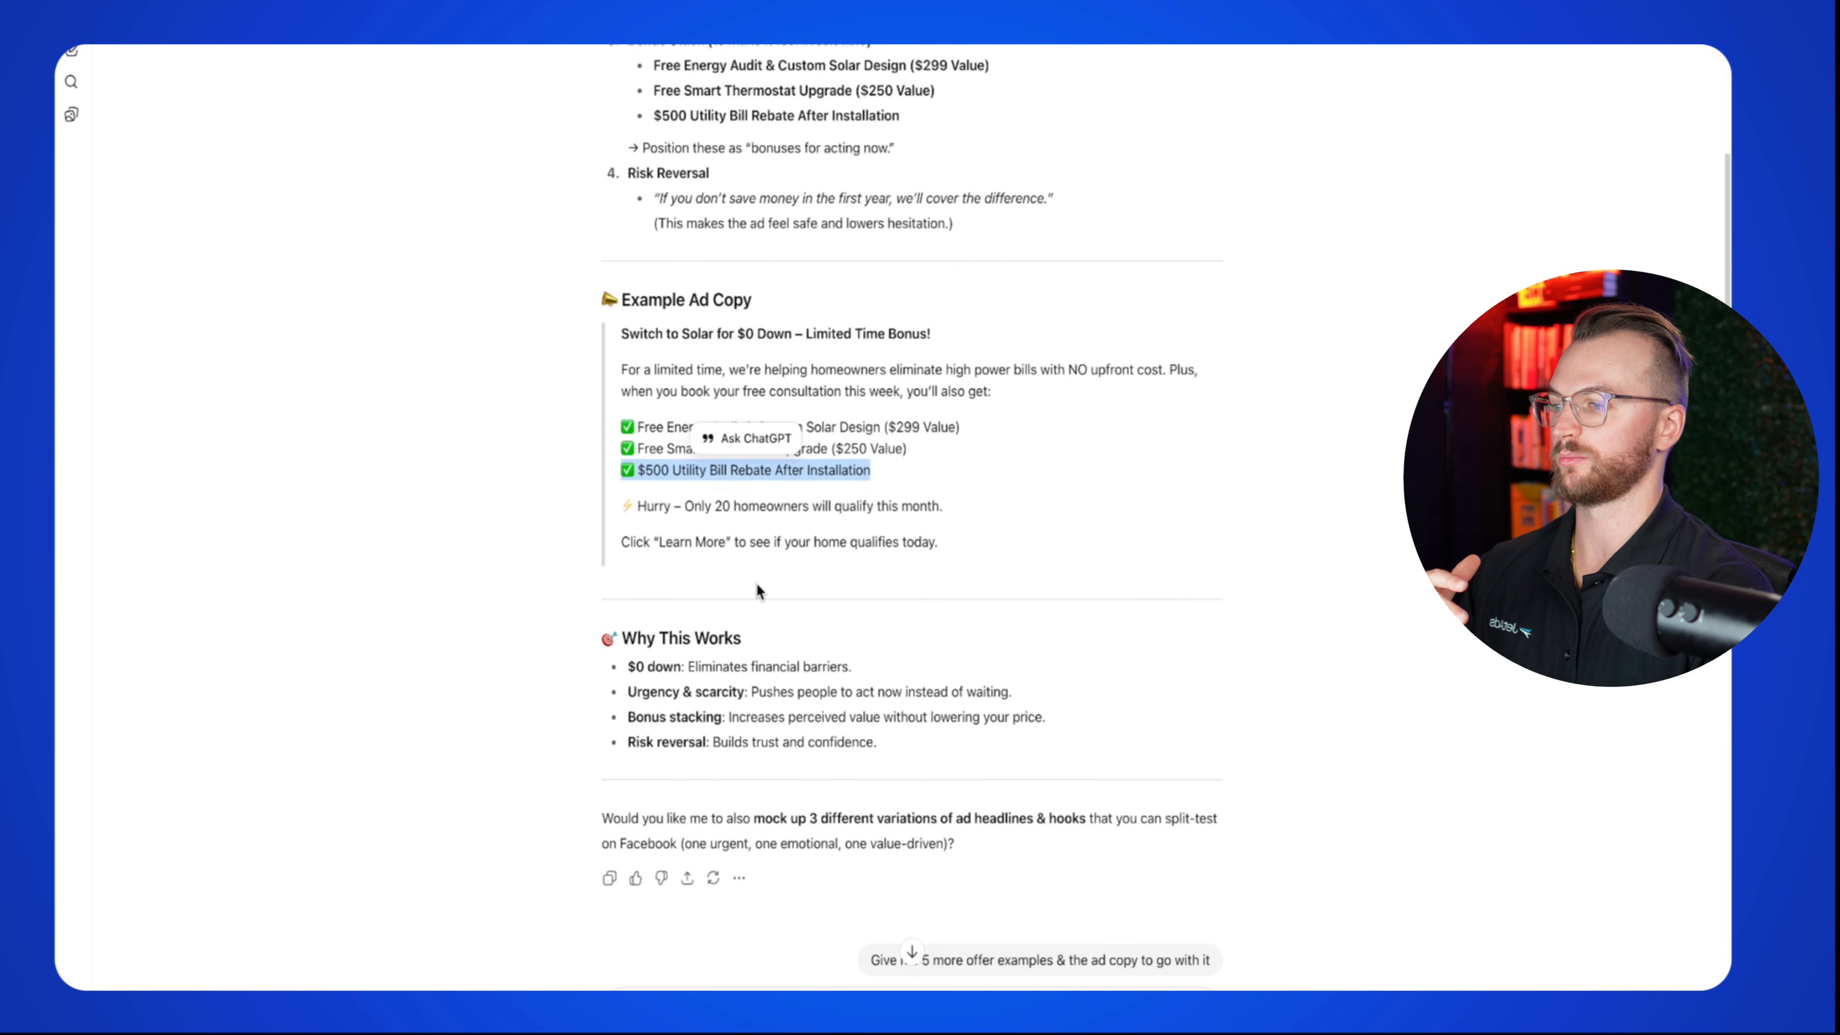
scroll(756, 583, down, 4)
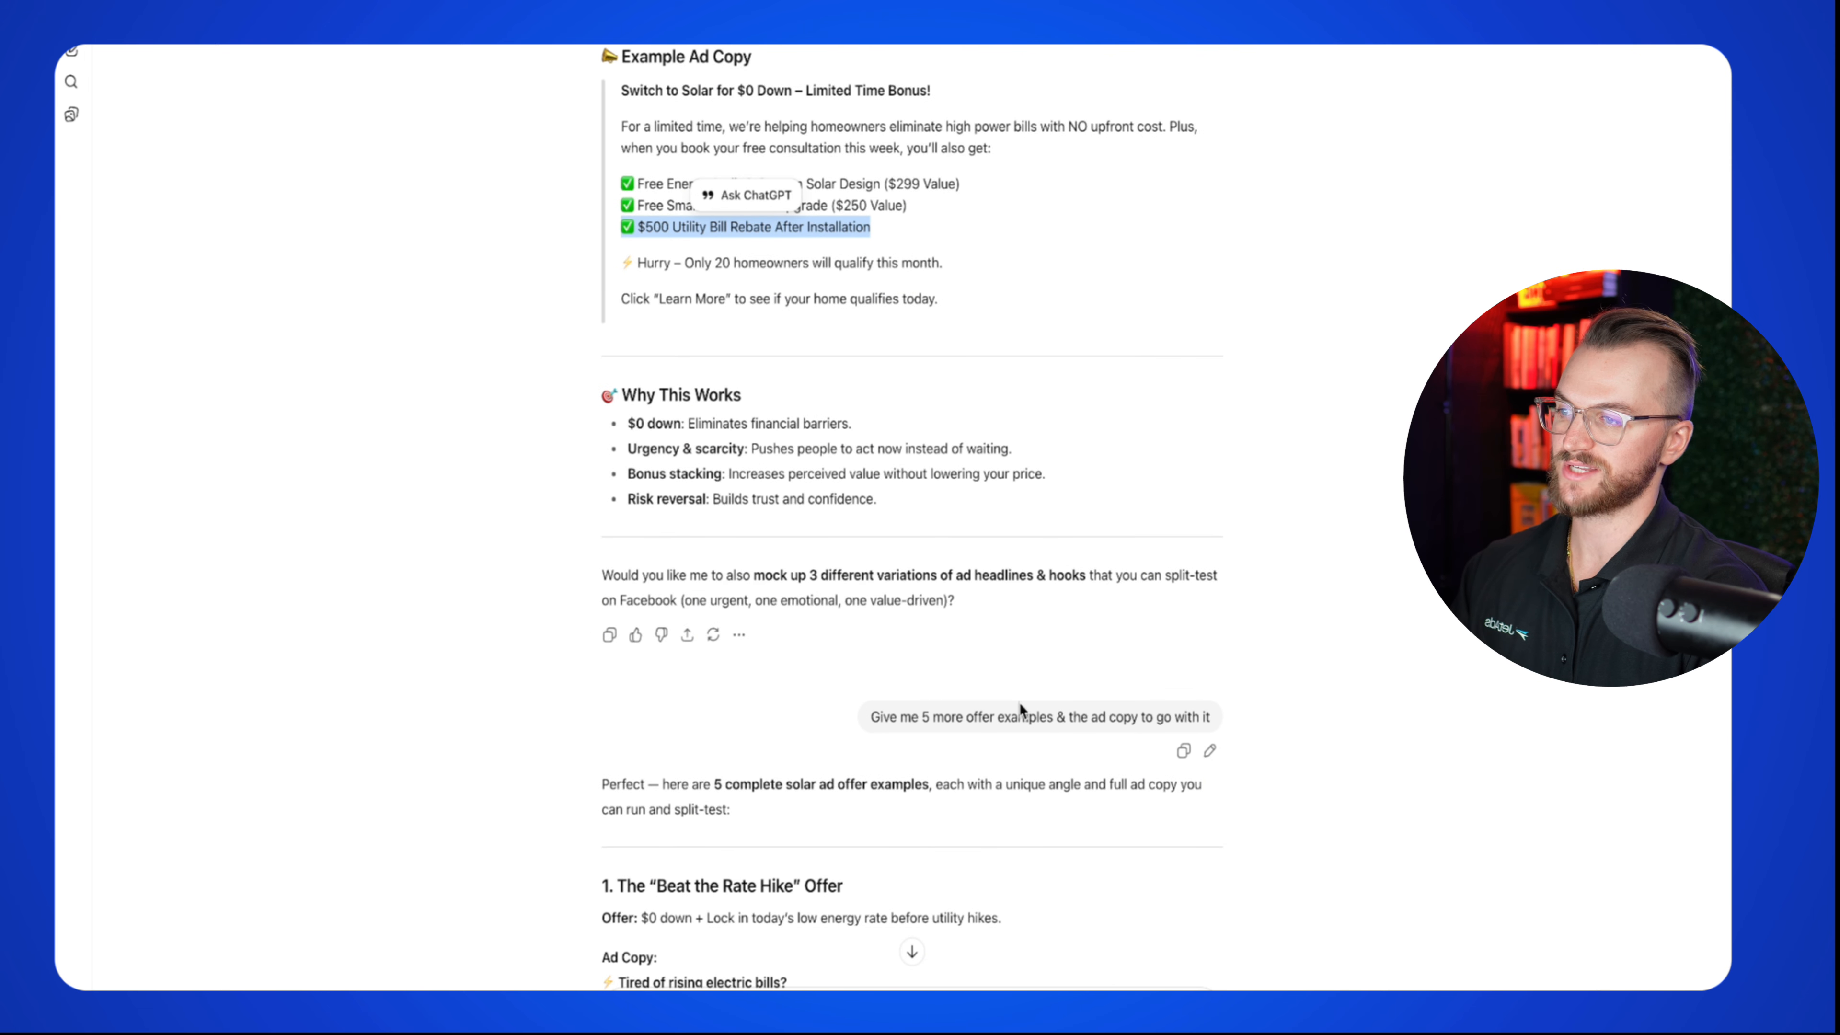
Step: Scroll through the five solar offers, highlighting the first offer's description along the way
scroll(860, 565, down, 5)
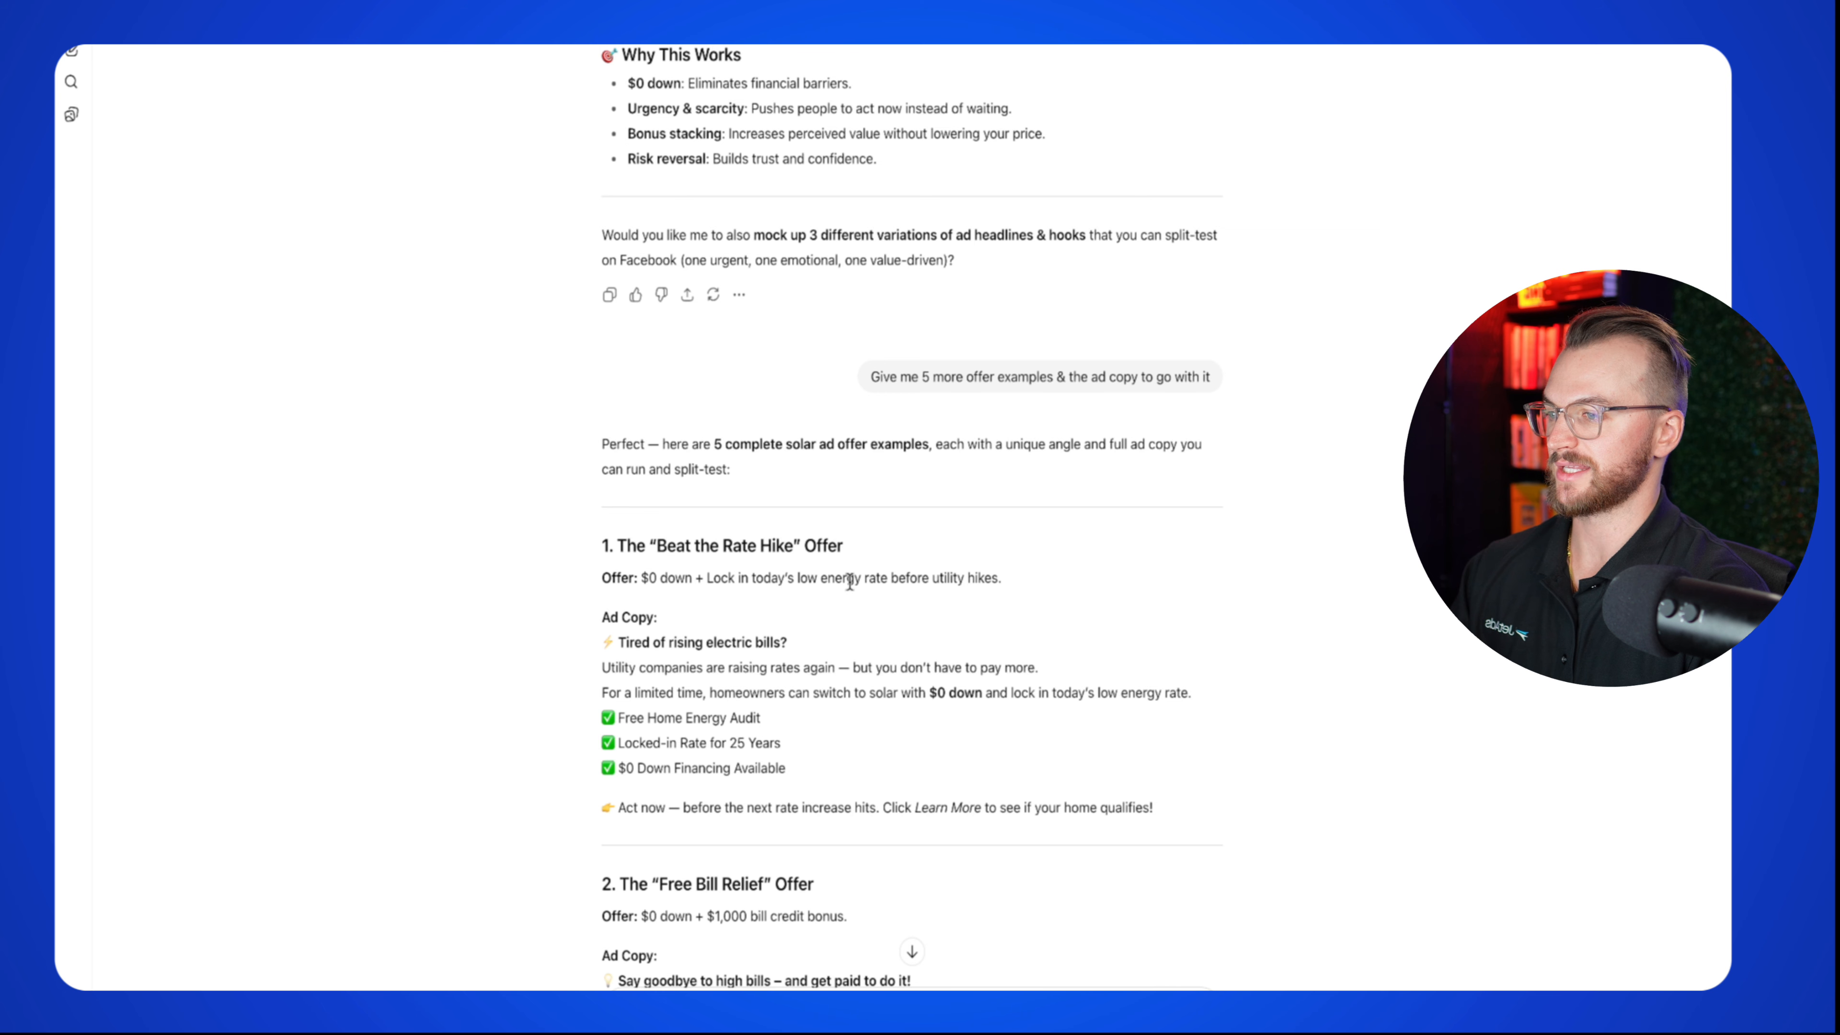
drag(1005, 580, 663, 580)
scroll(662, 579, down, 1)
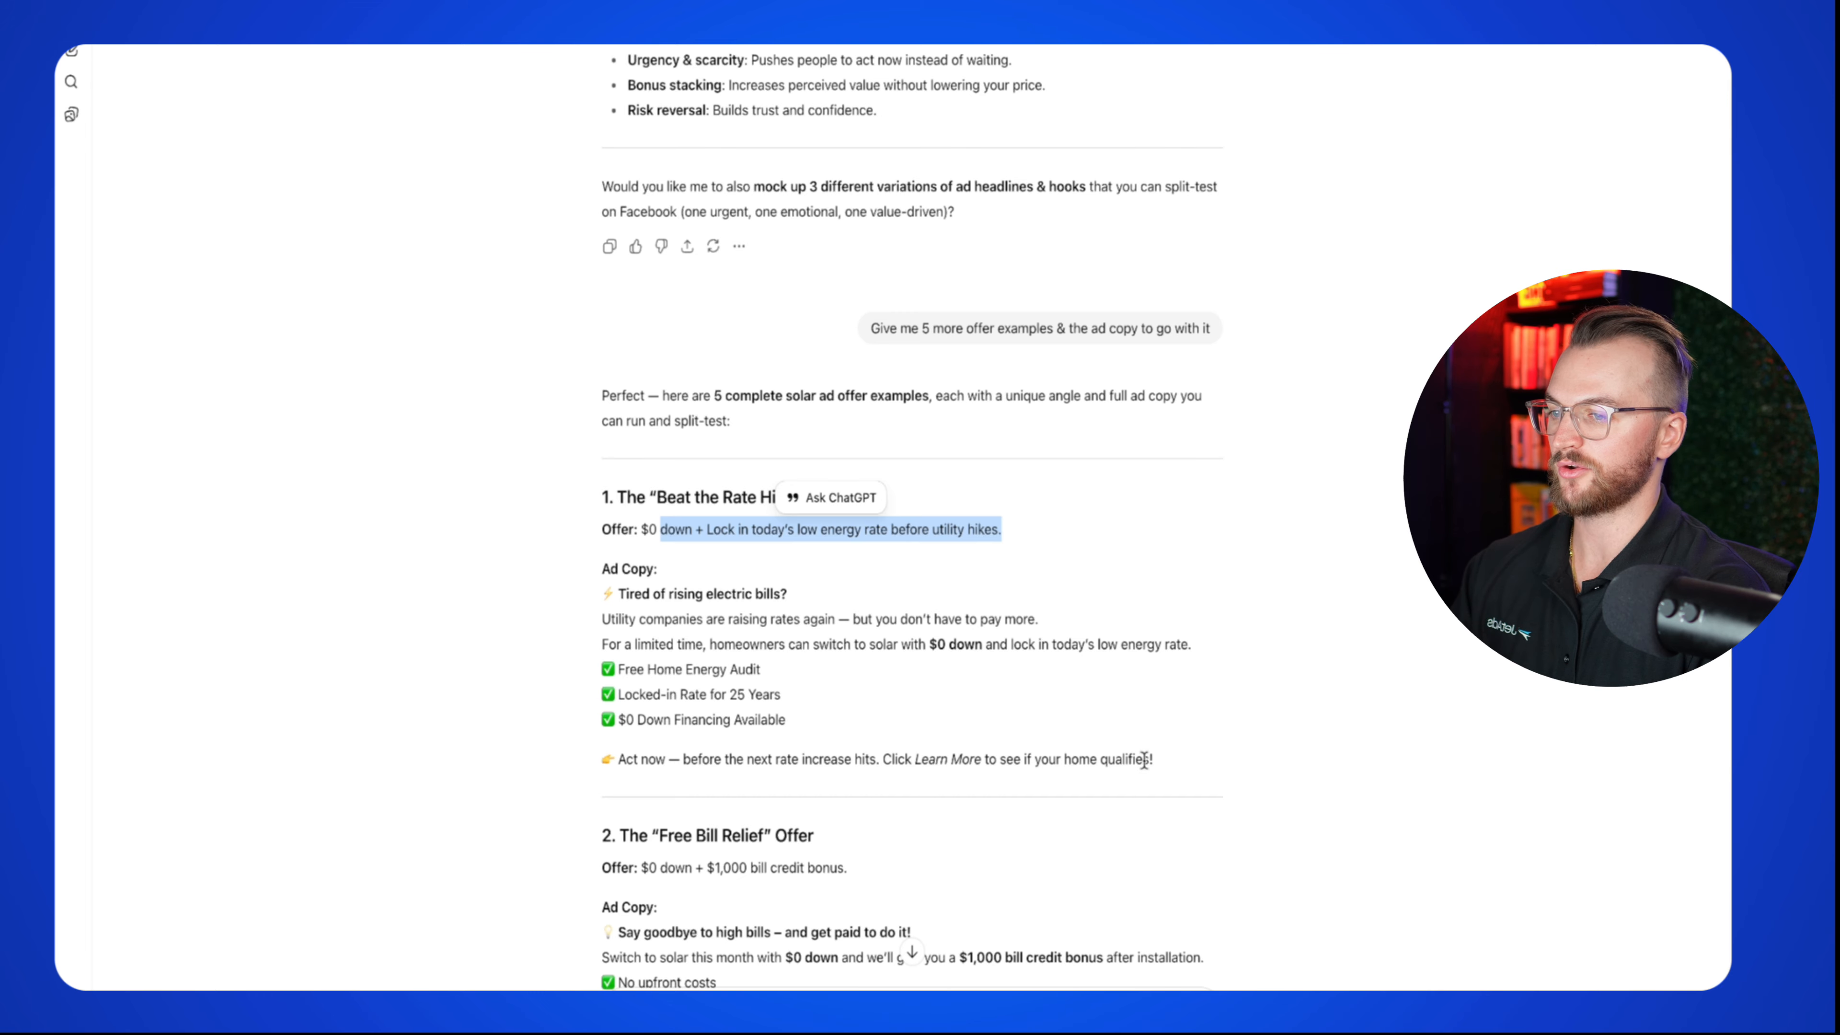
drag(1152, 759, 601, 620)
scroll(741, 663, down, 4)
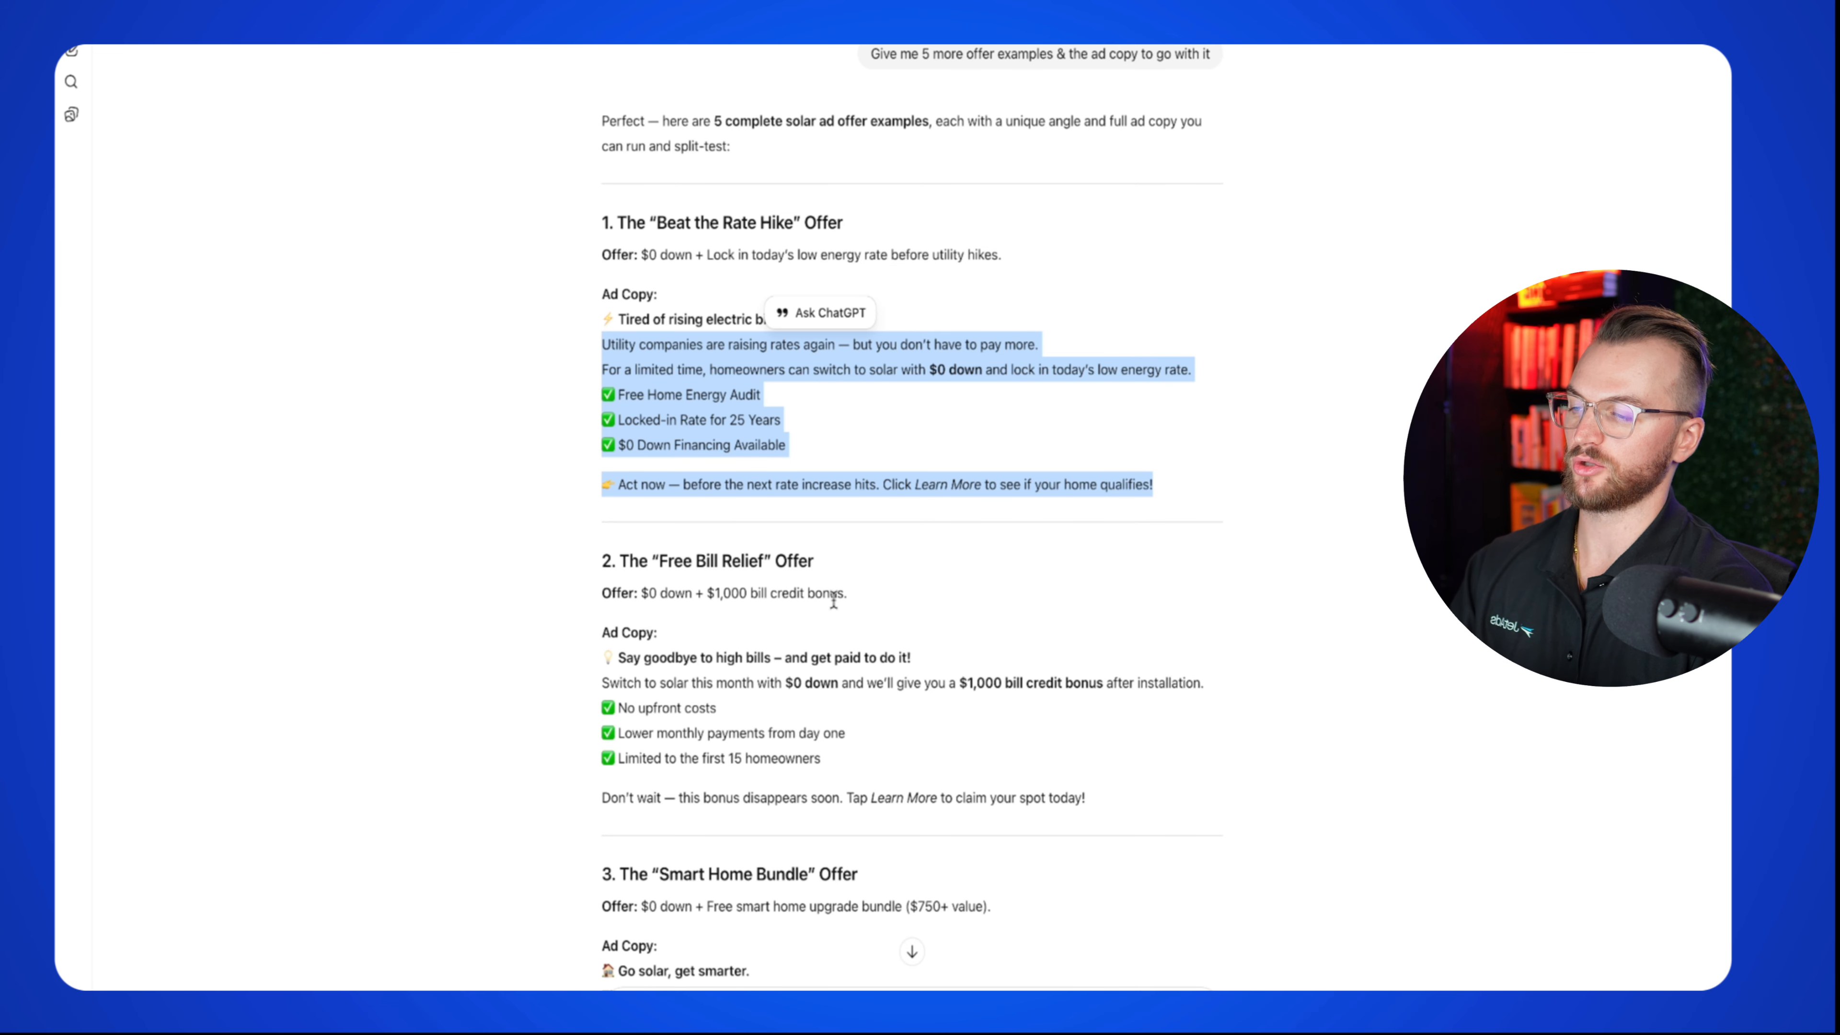
scroll(816, 623, down, 5)
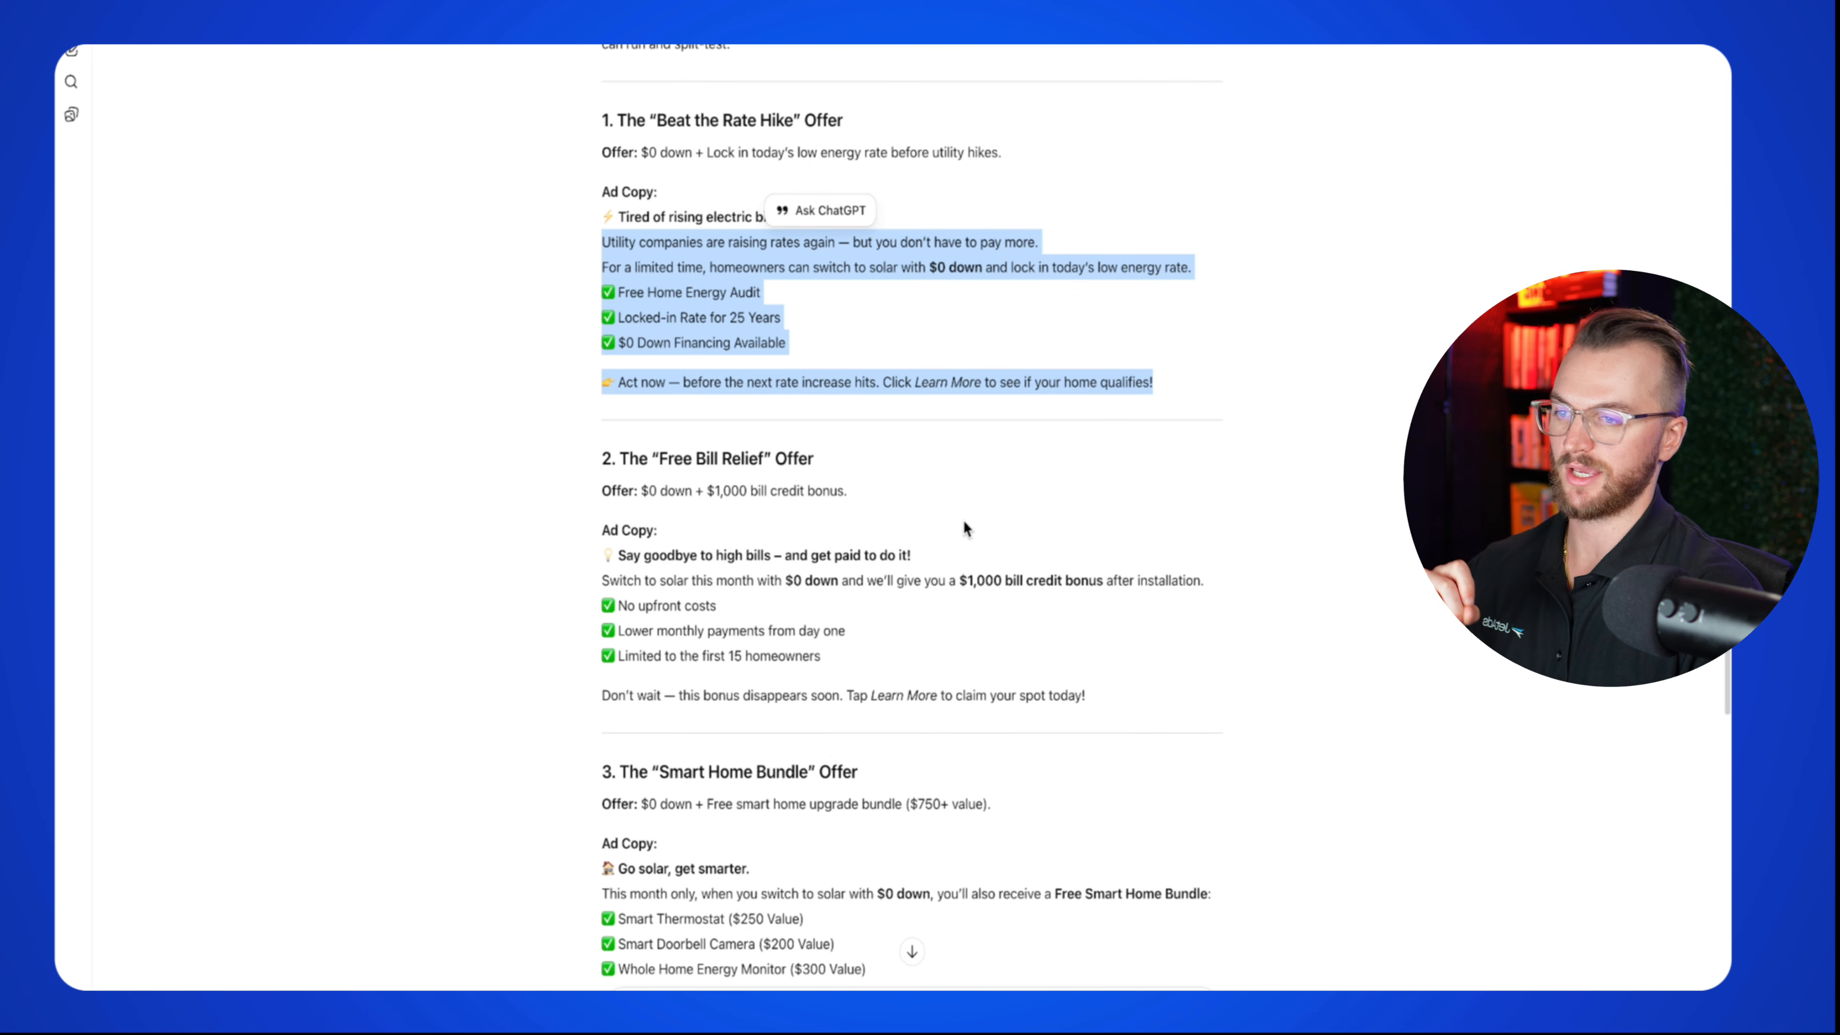
scroll(965, 528, down, 5)
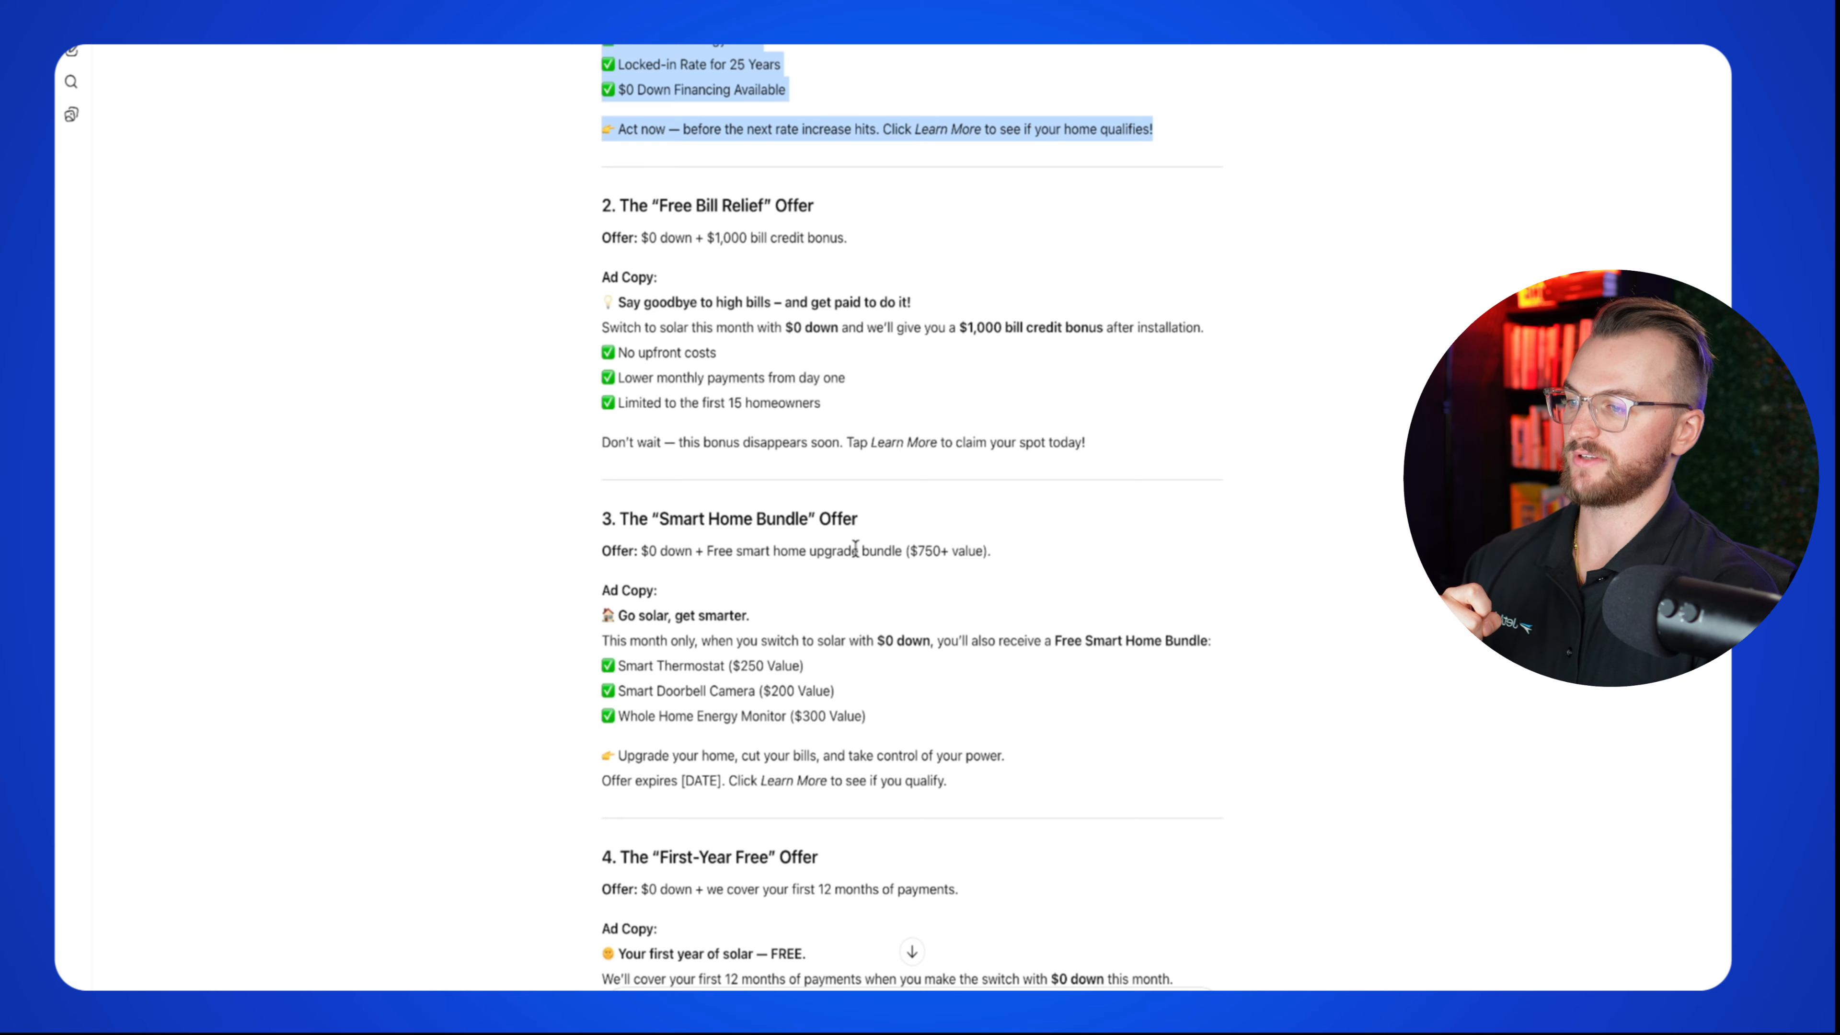
scroll(857, 641, down, 8)
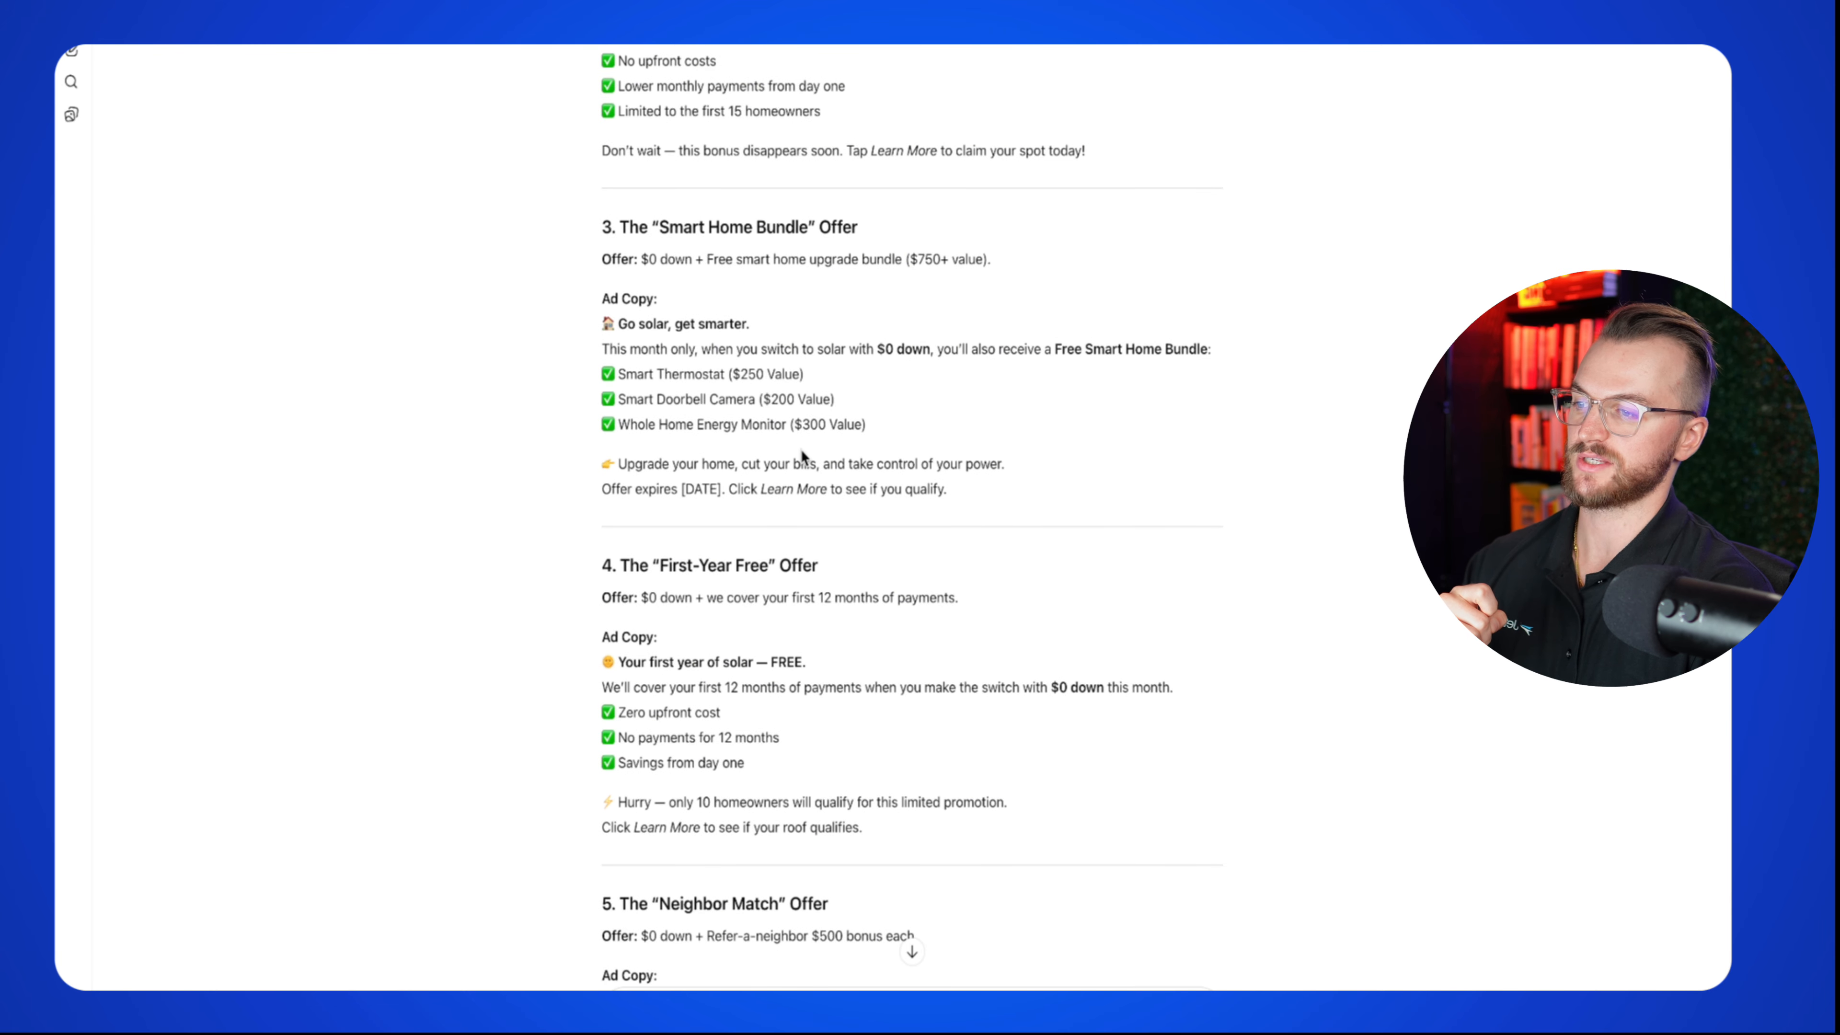
scroll(801, 449, down, 10)
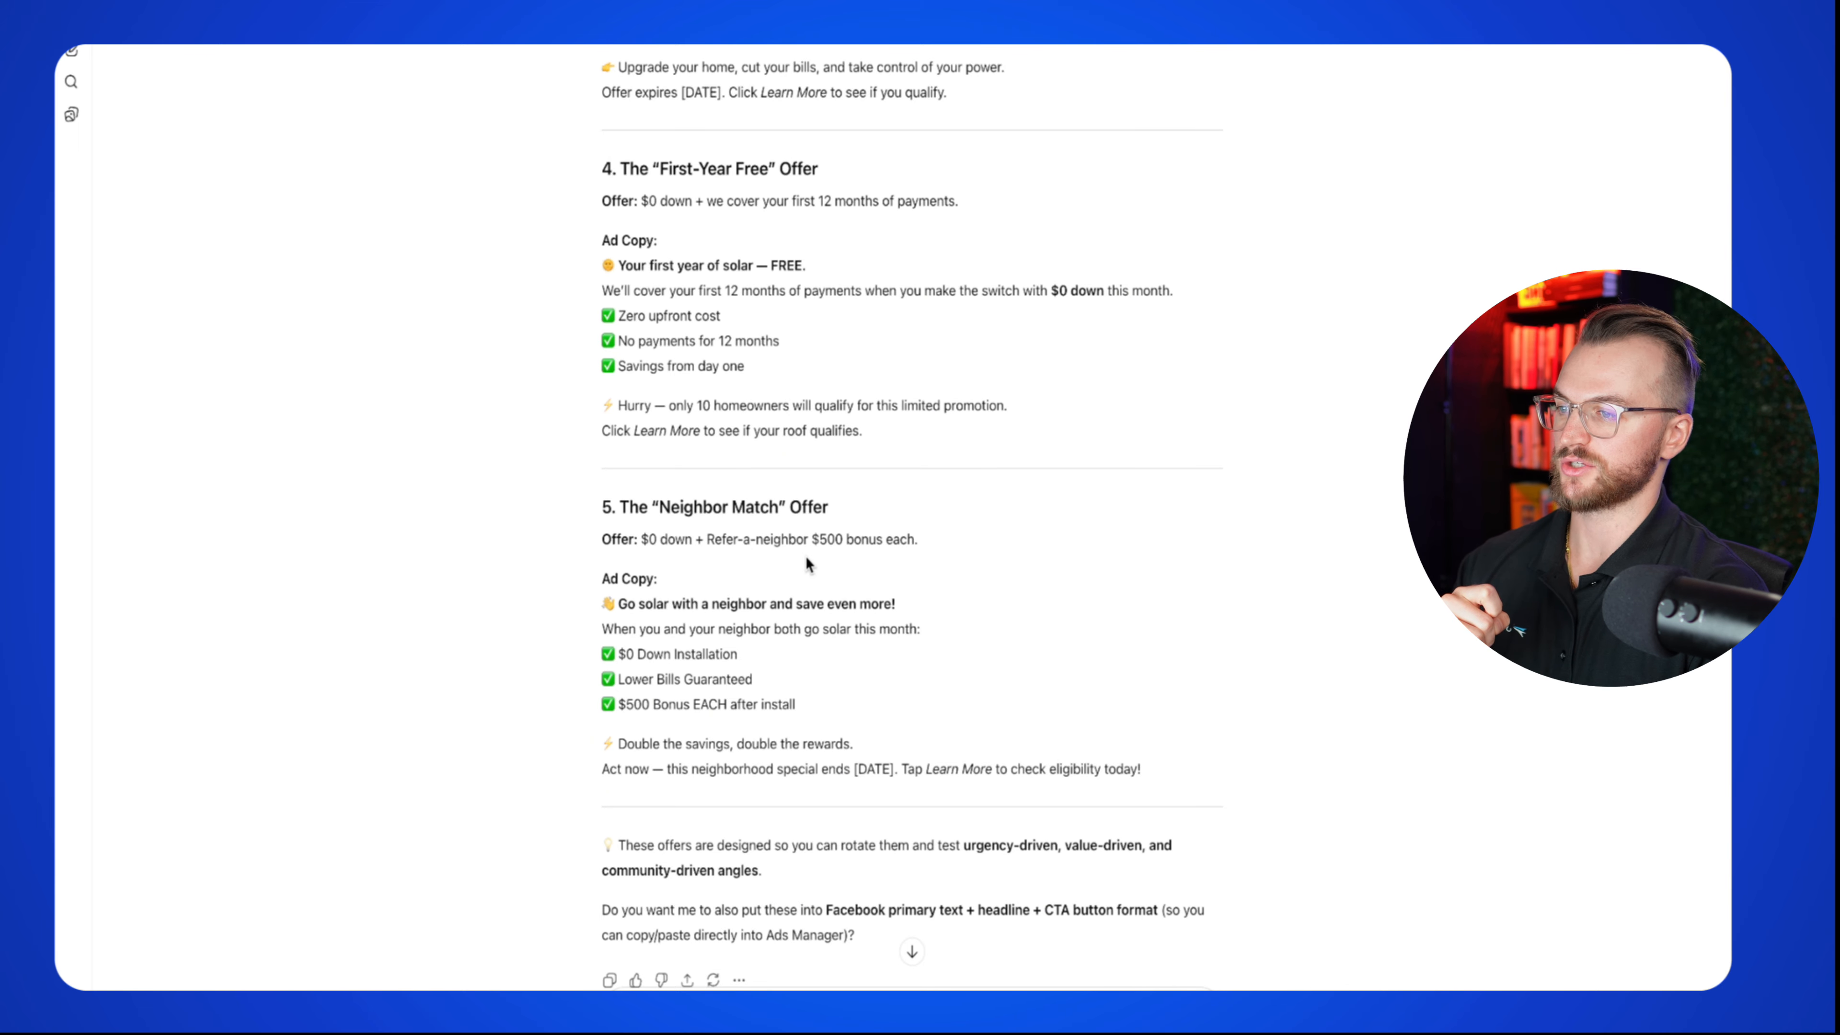
scroll(836, 559, down, 3)
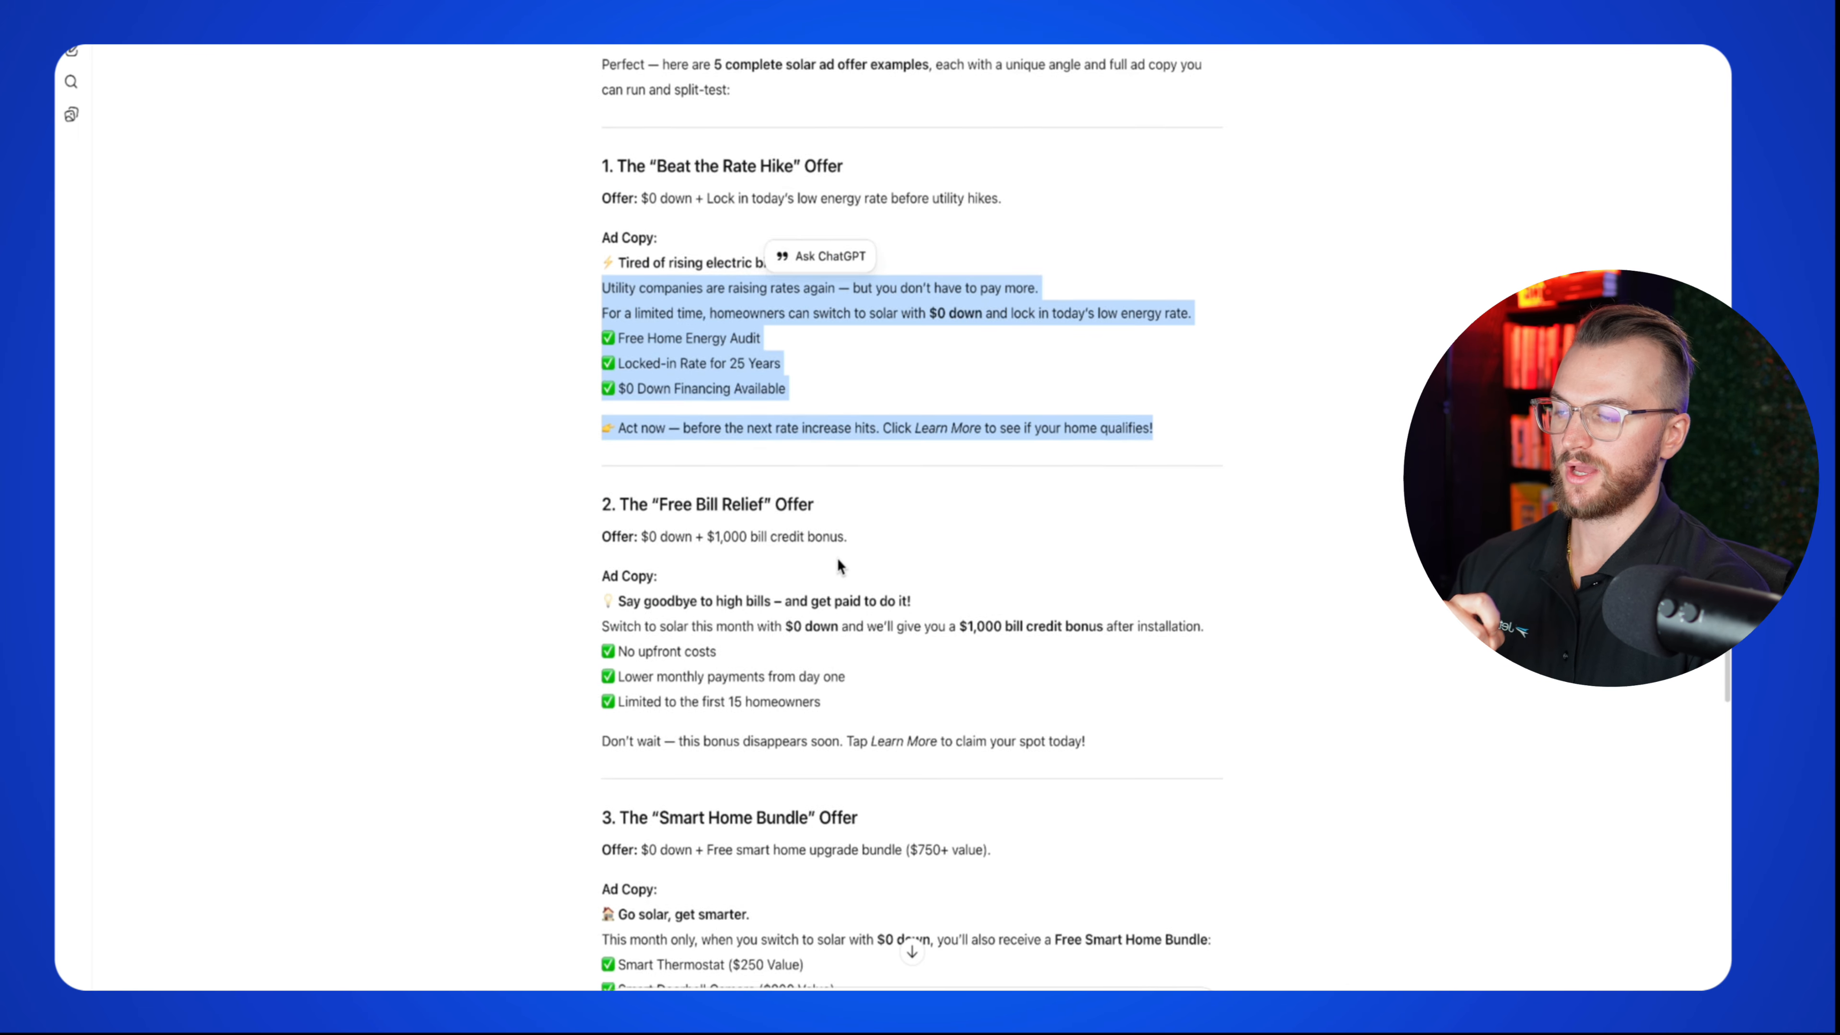
scroll(837, 559, up, 9)
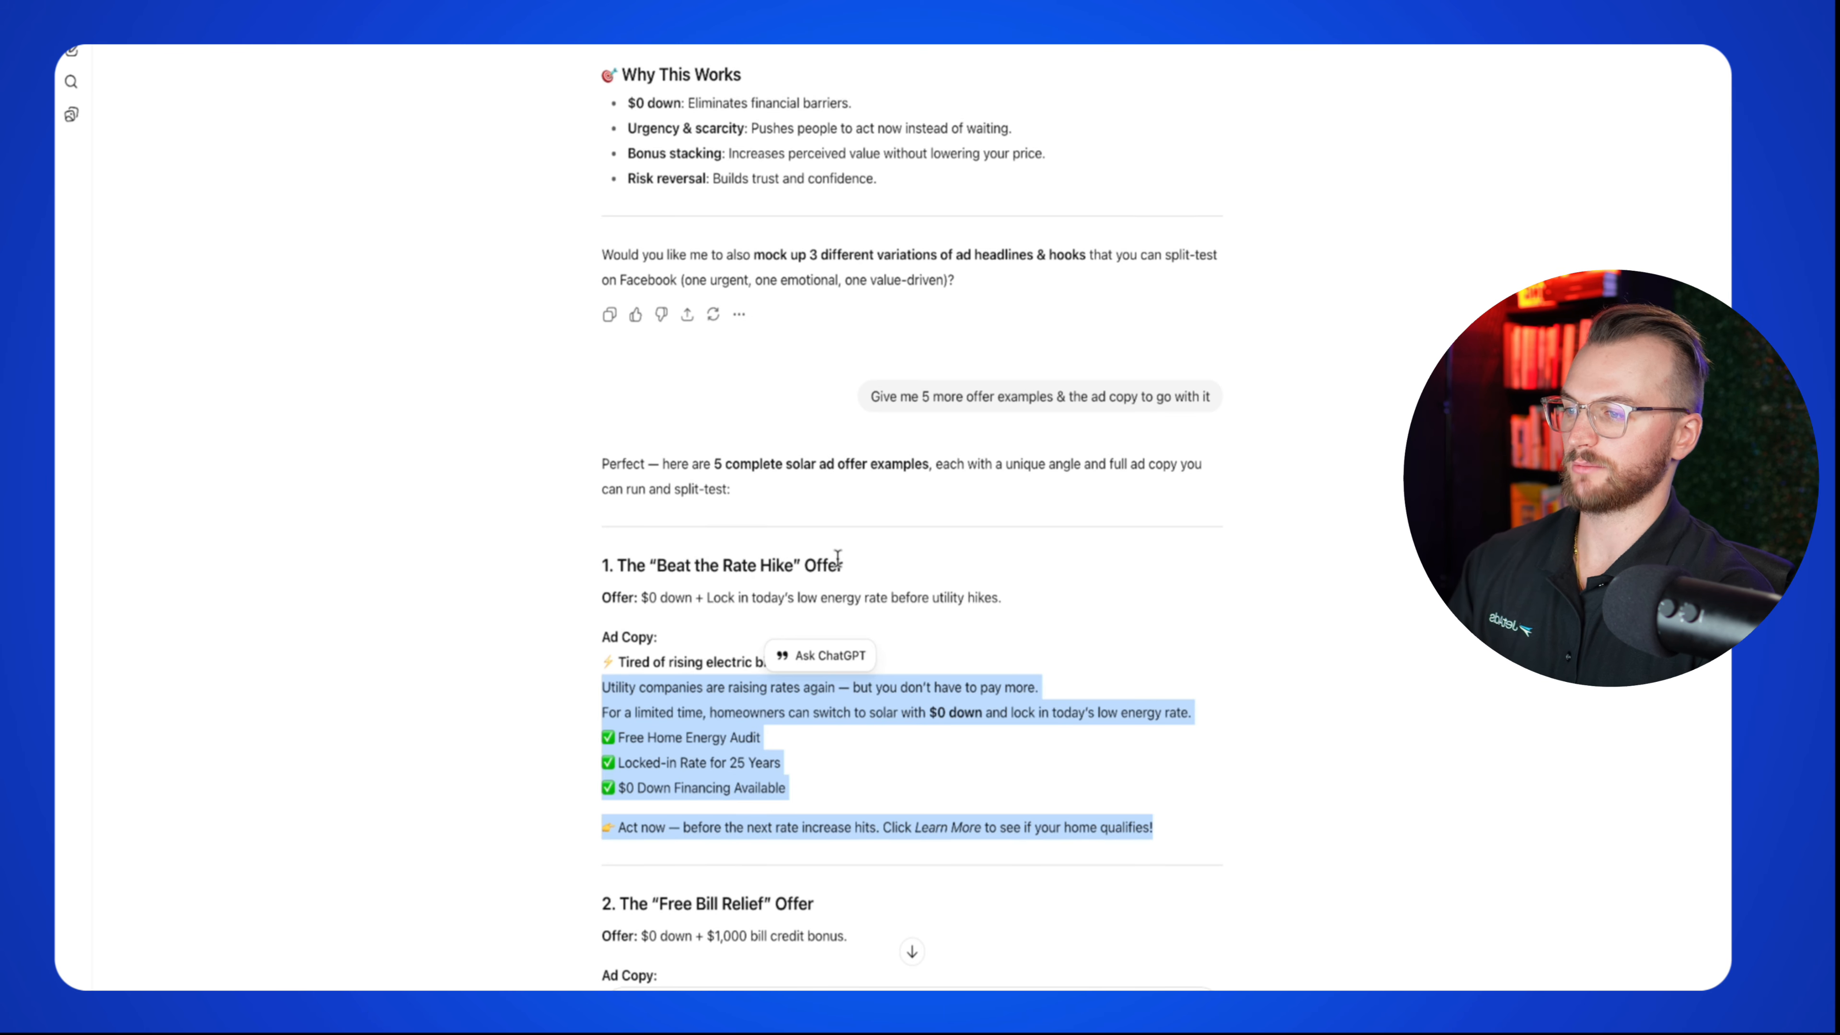
scroll(838, 558, down, 7)
click(721, 518)
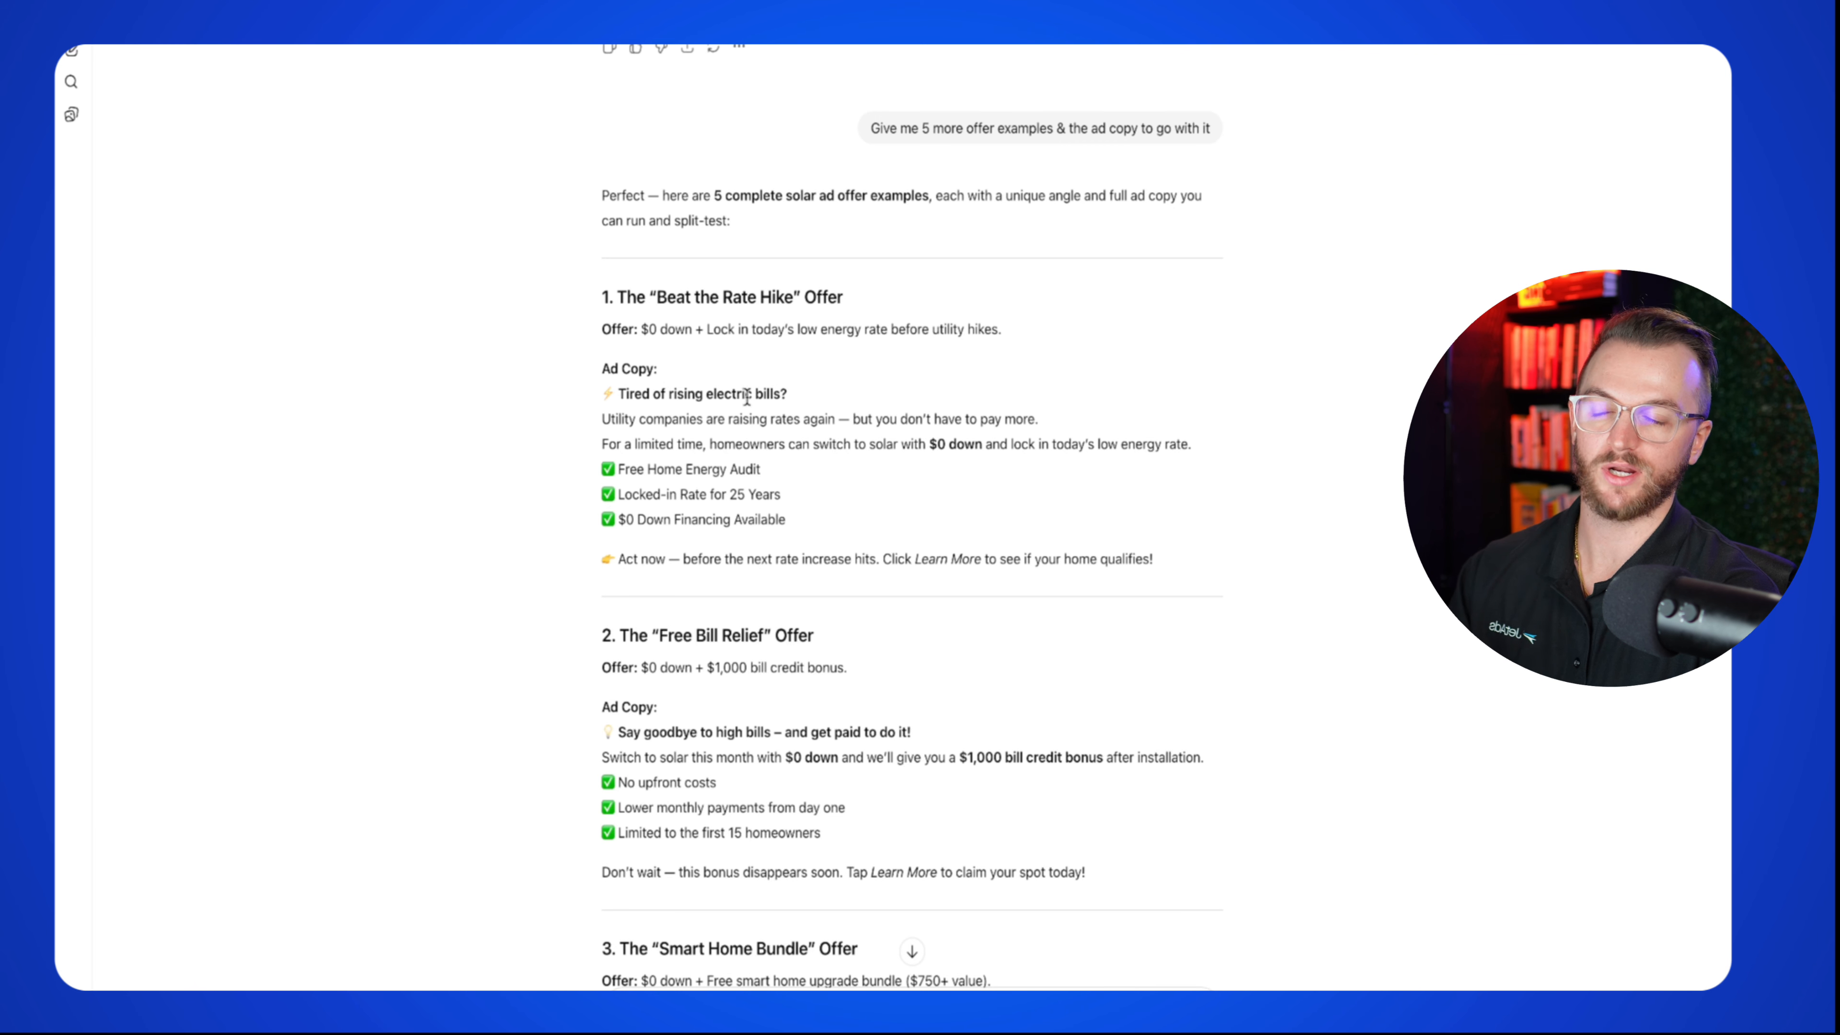
Step: Highlight the first offer's full ad copy, then expand the chats and projects sidebar
scroll(747, 396, down, 1)
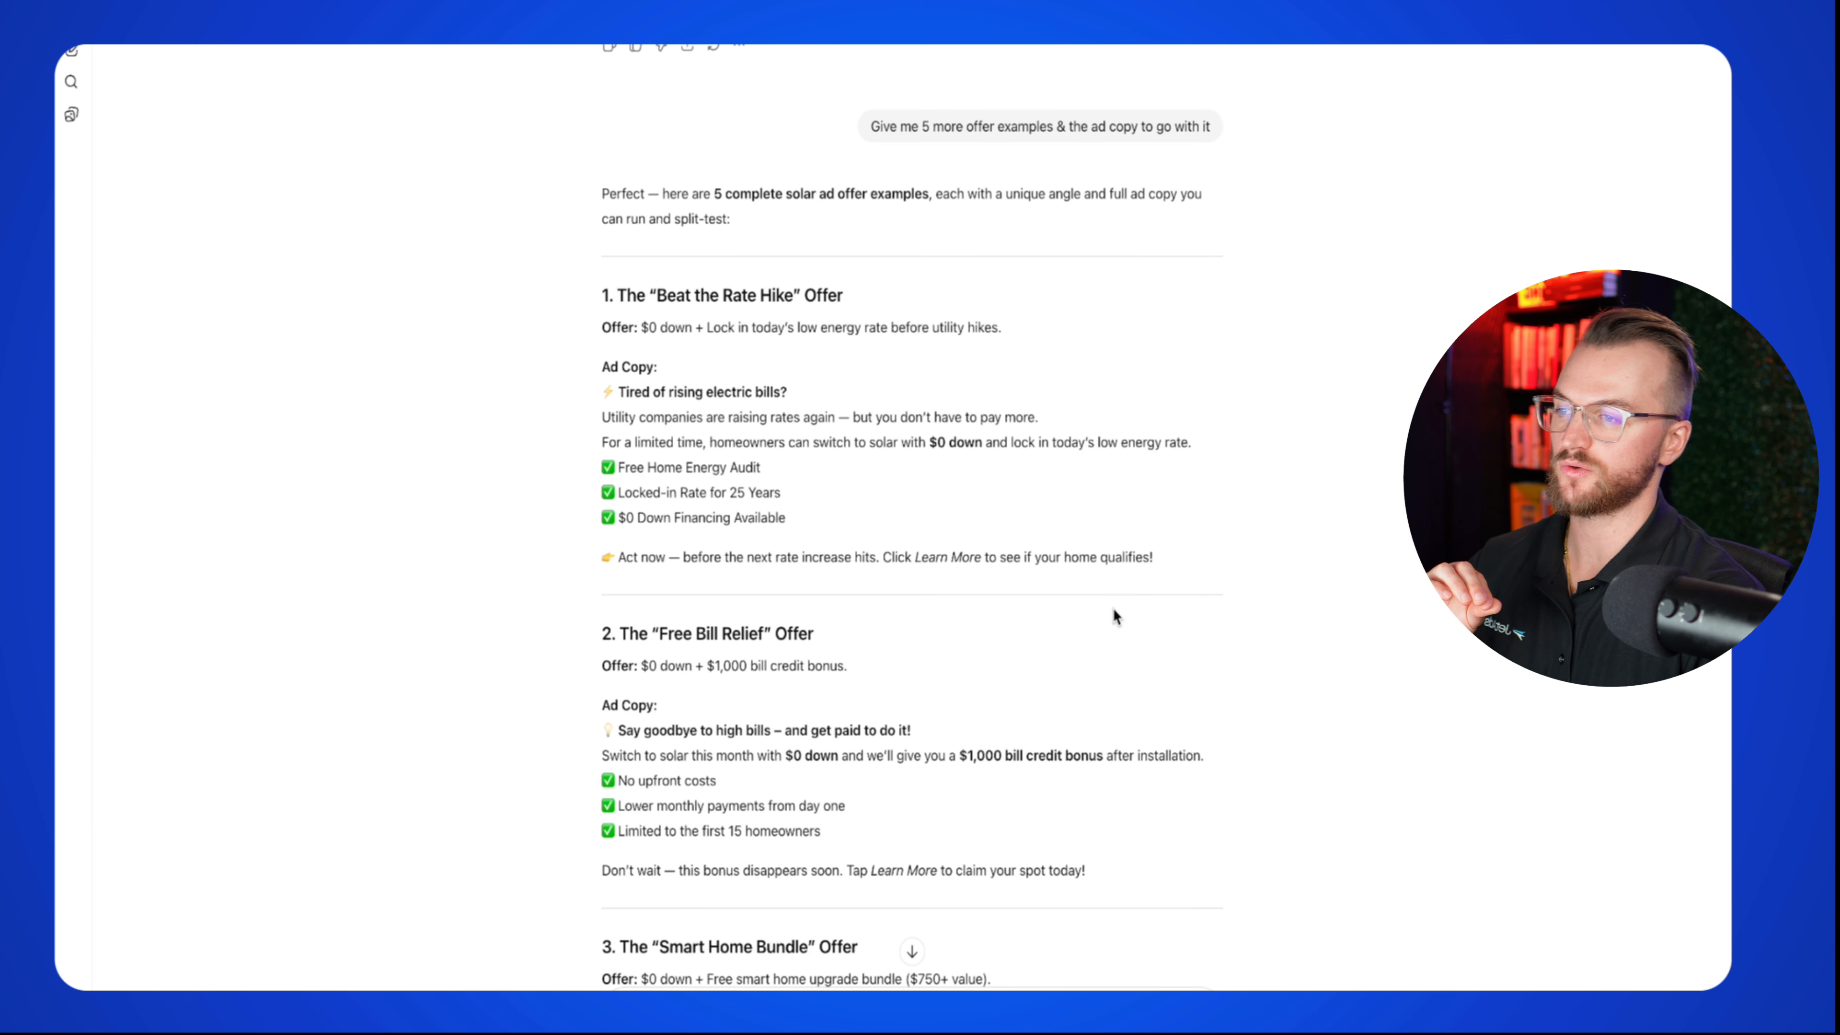
drag(1235, 554, 592, 409)
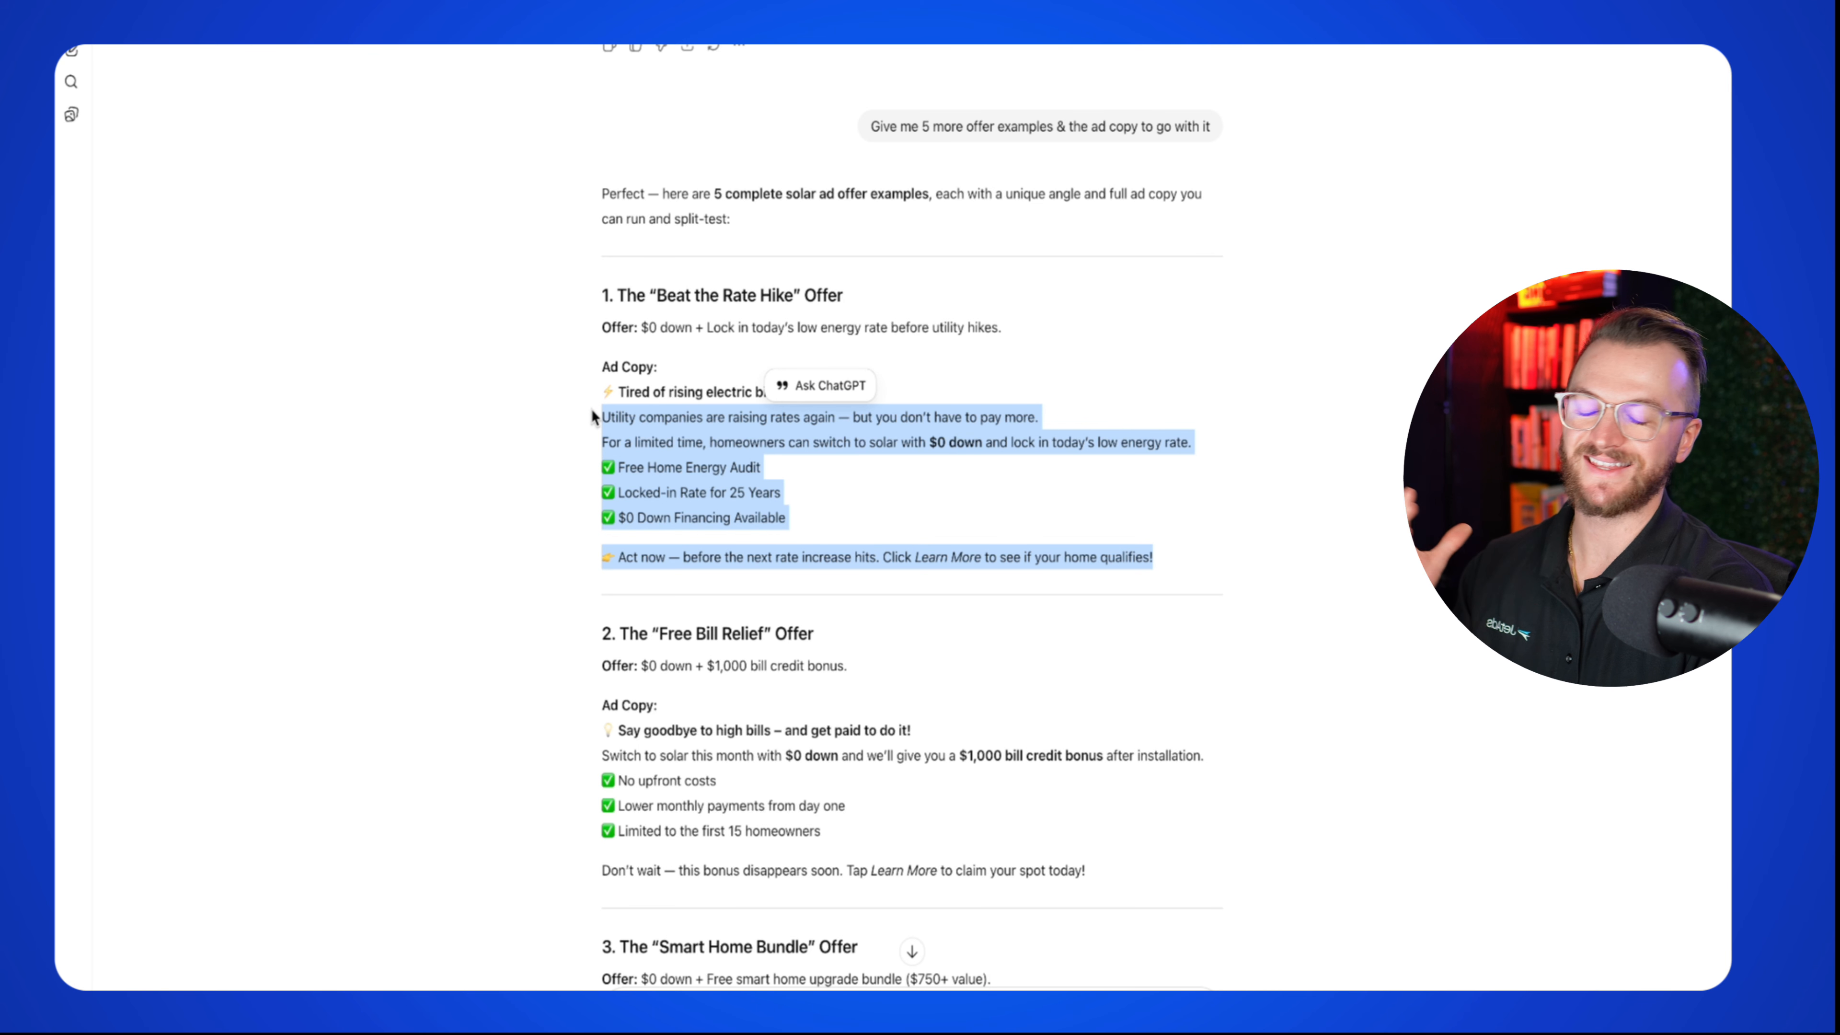
click(624, 417)
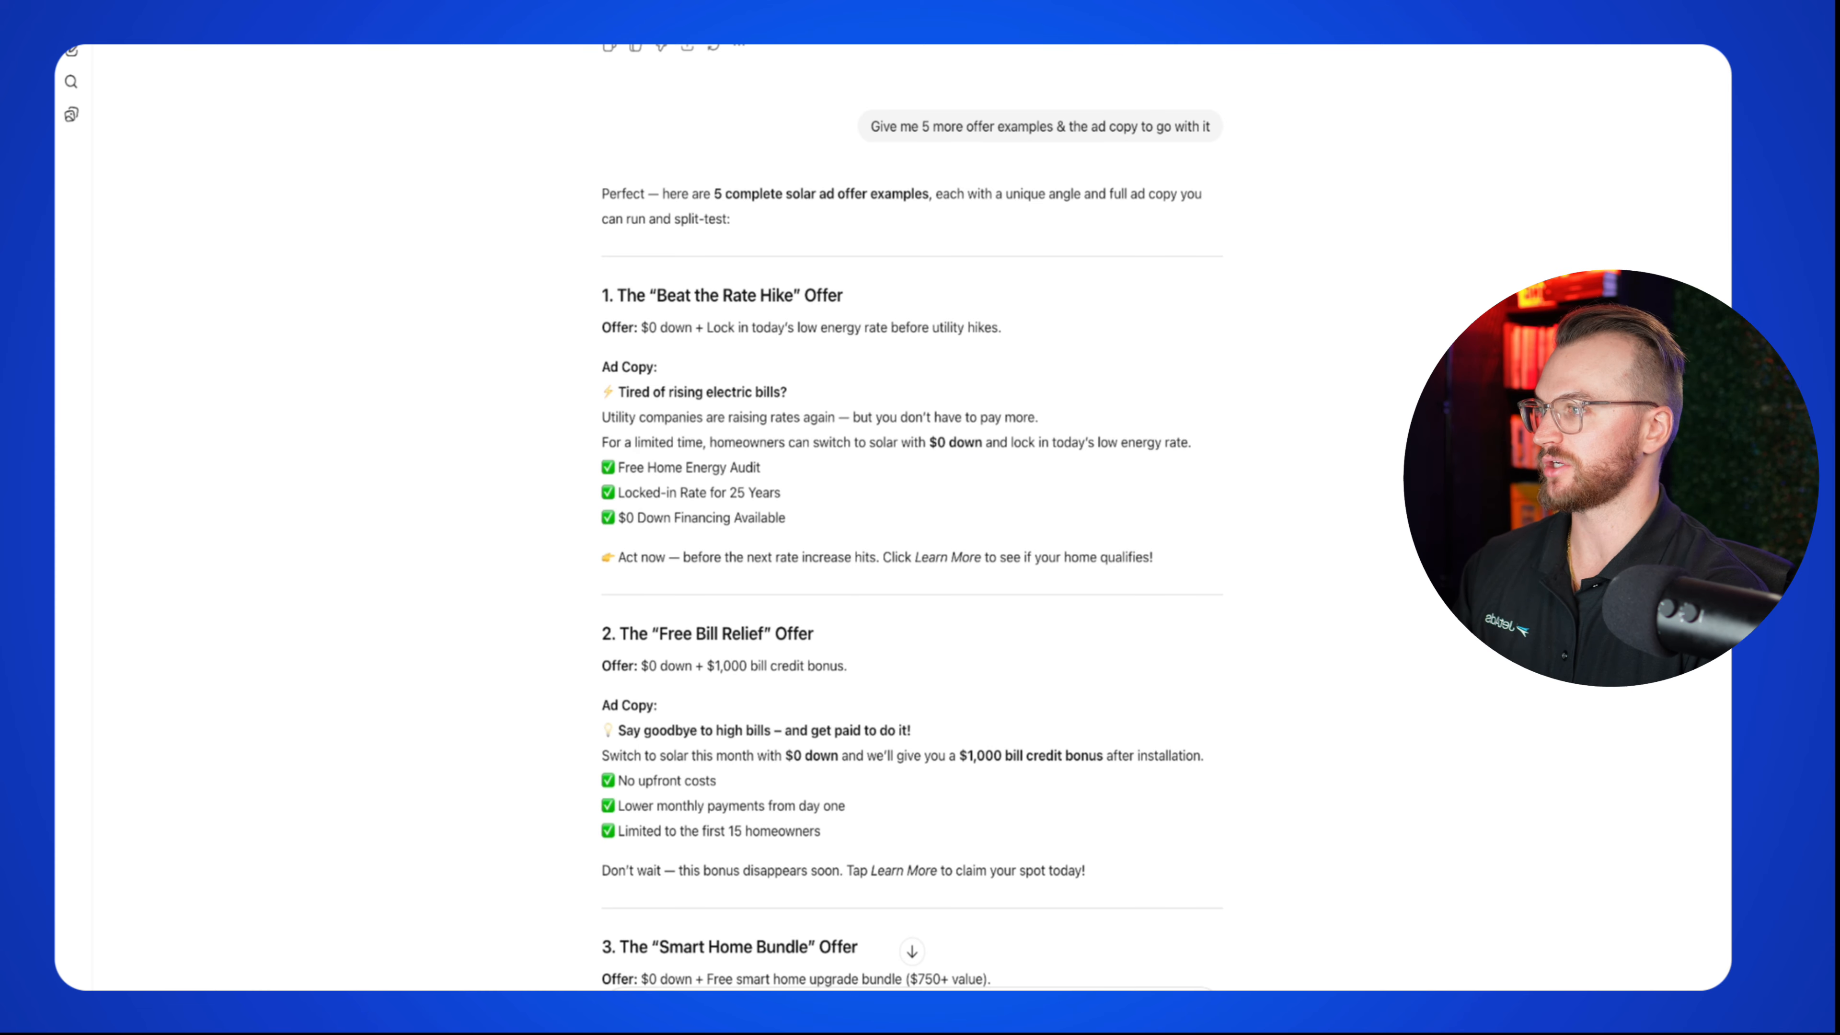
click(71, 10)
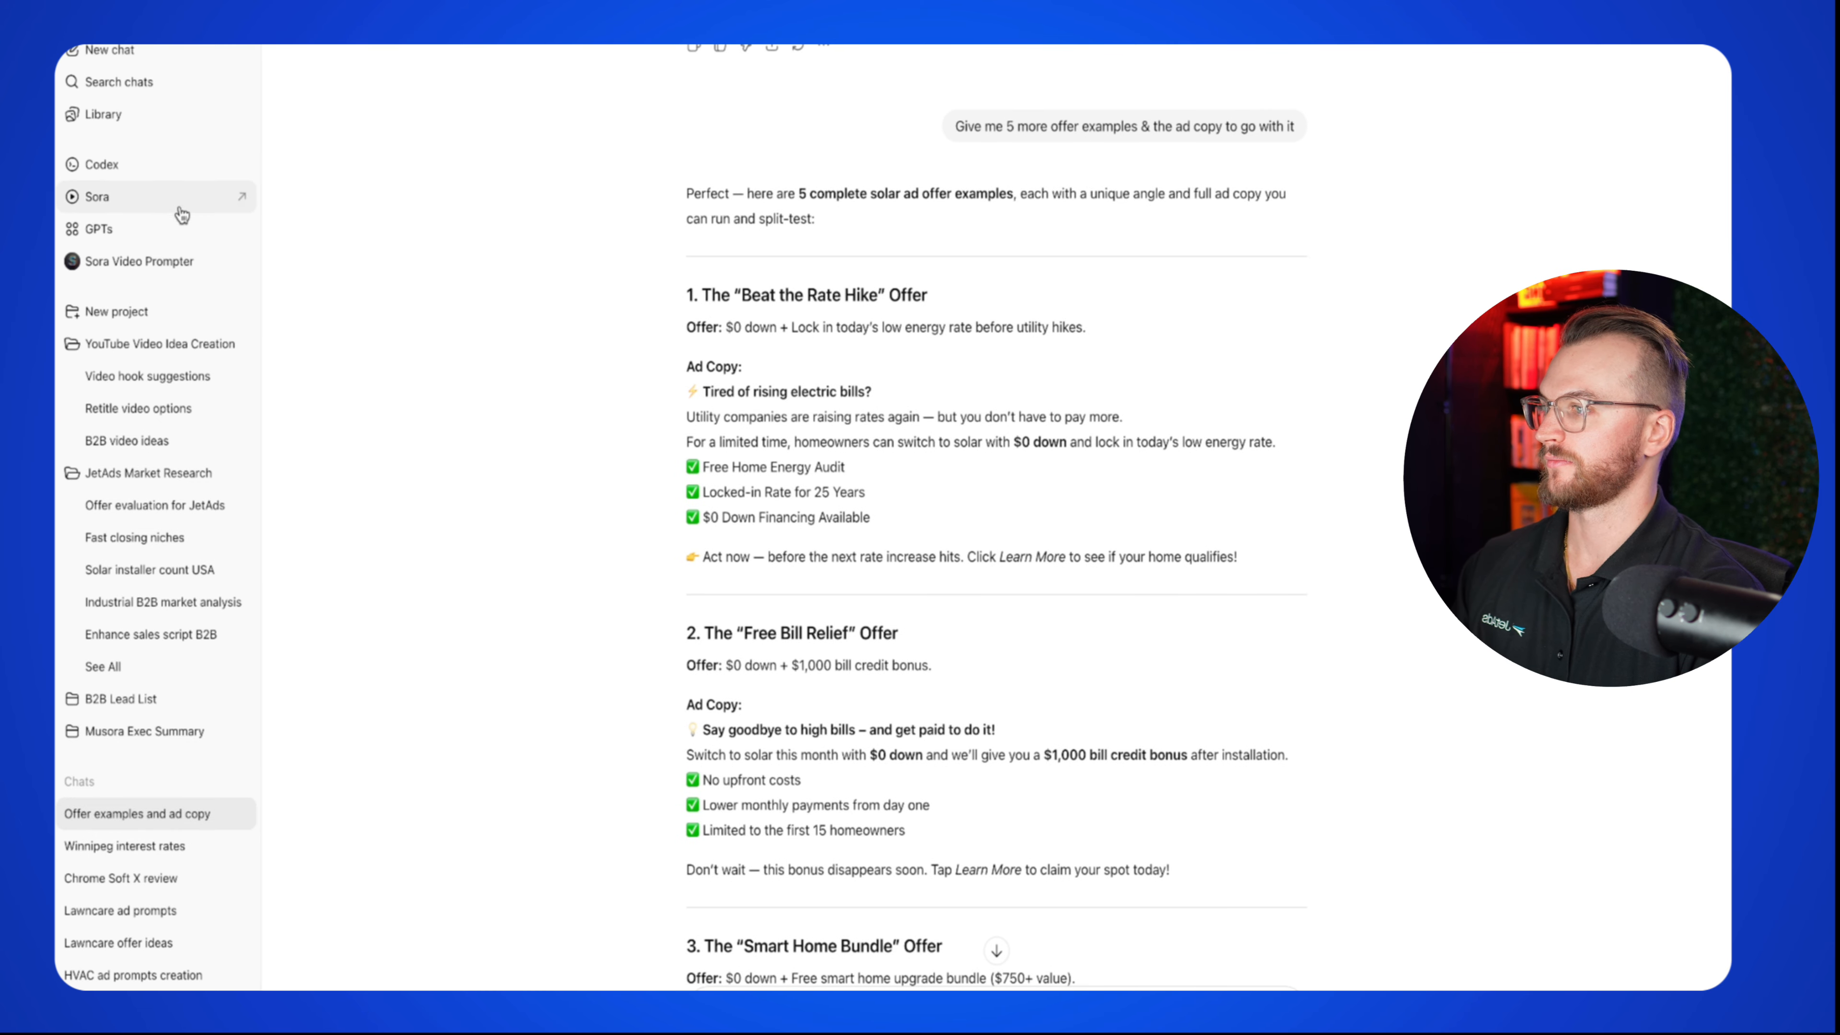
Step: Find the Sora Video Prompter GPT by searching 'sora video' and start a chat with it
click(149, 239)
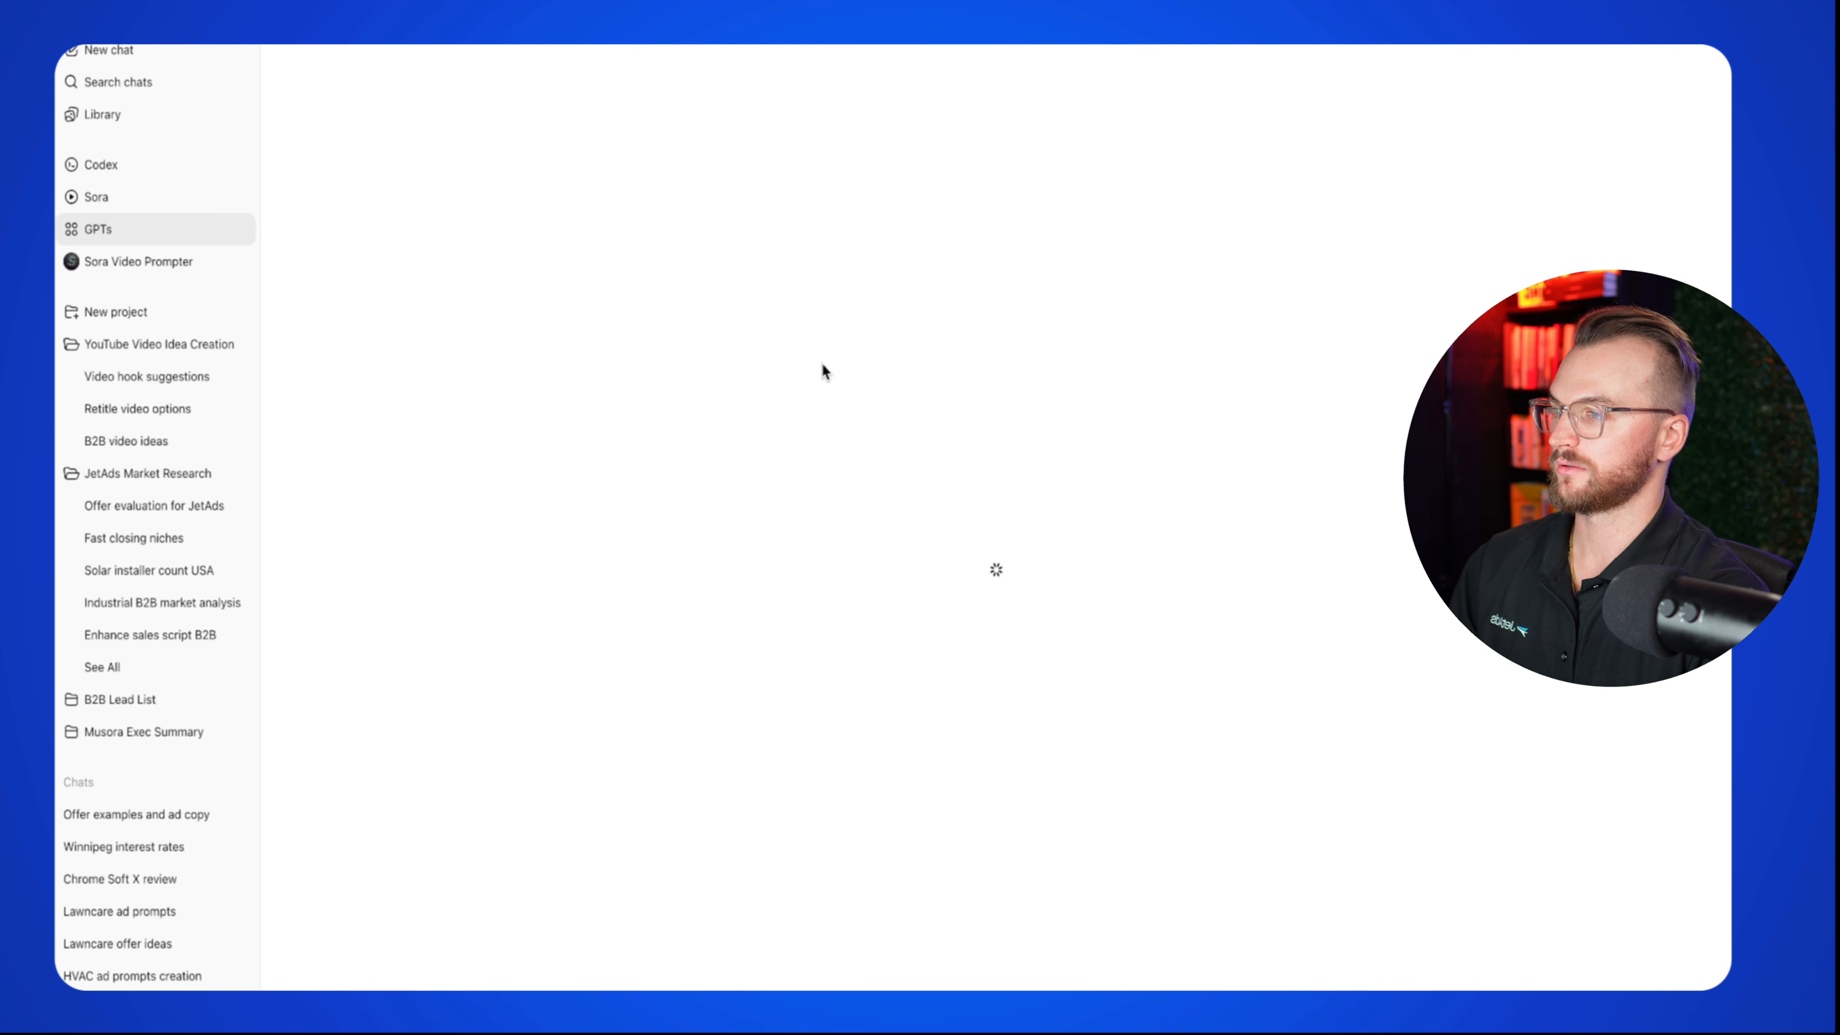
click(842, 189)
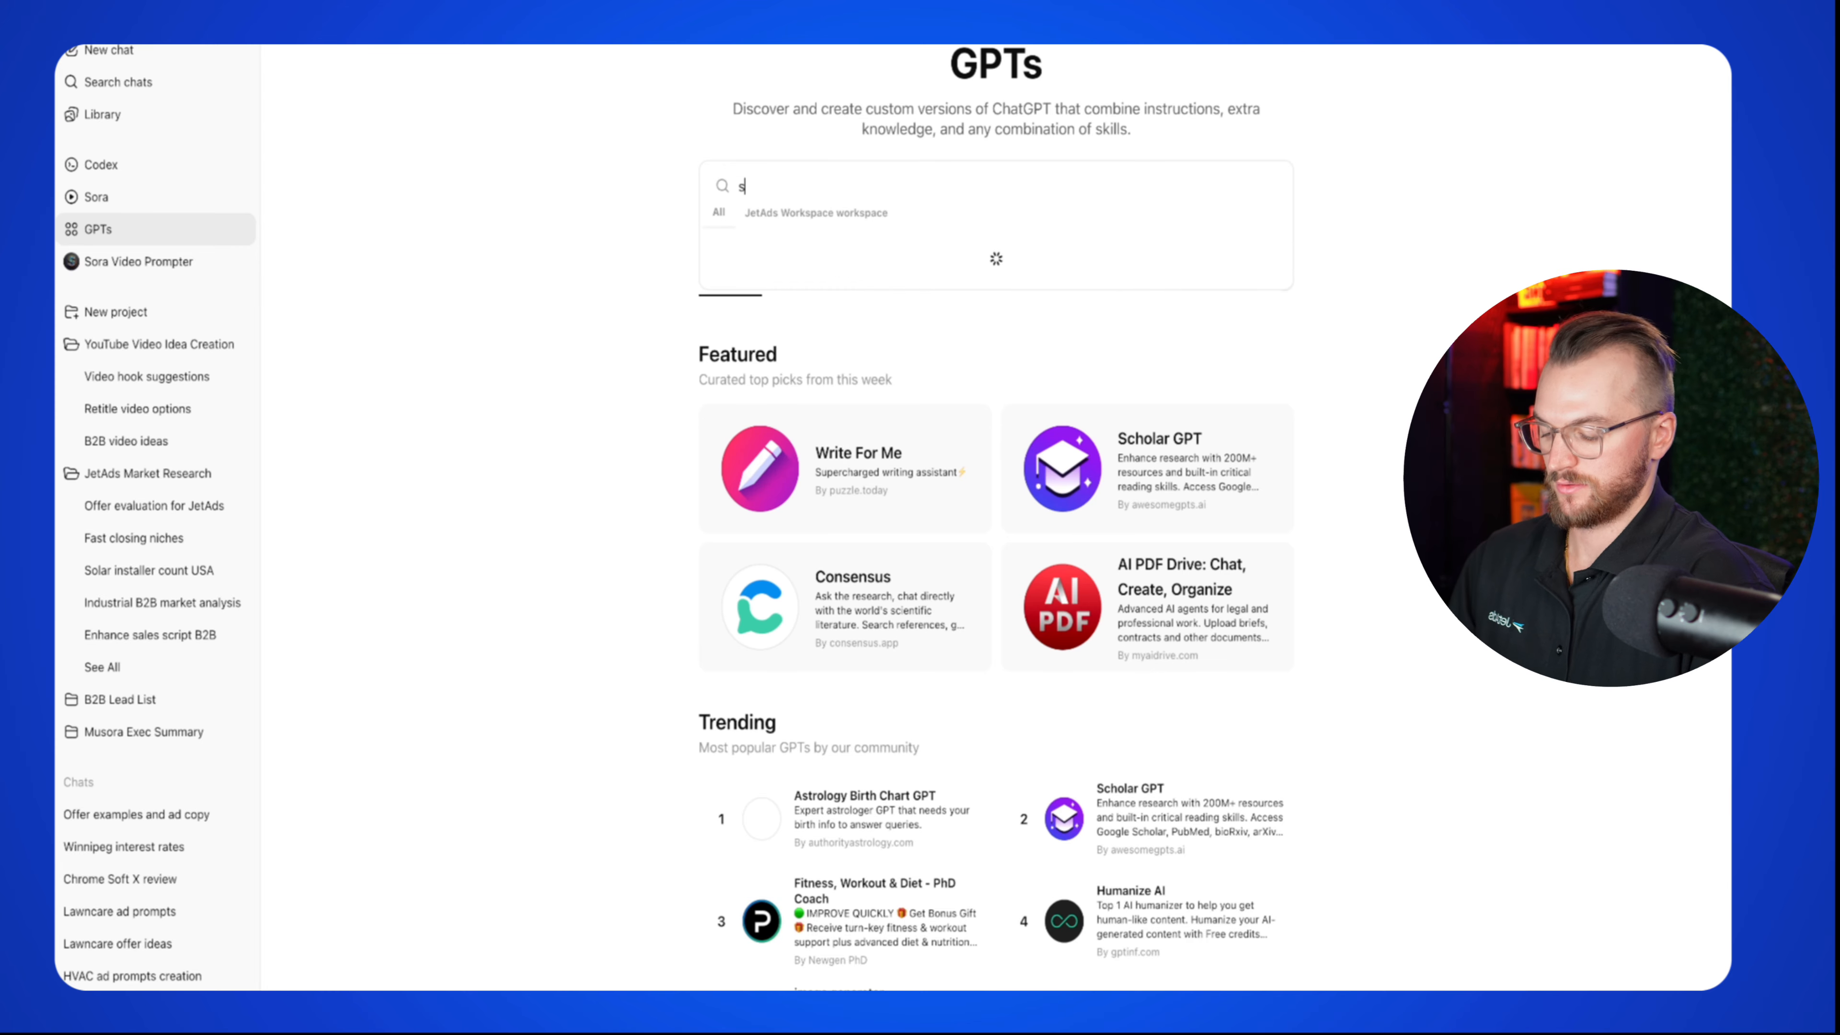
text(sora video)
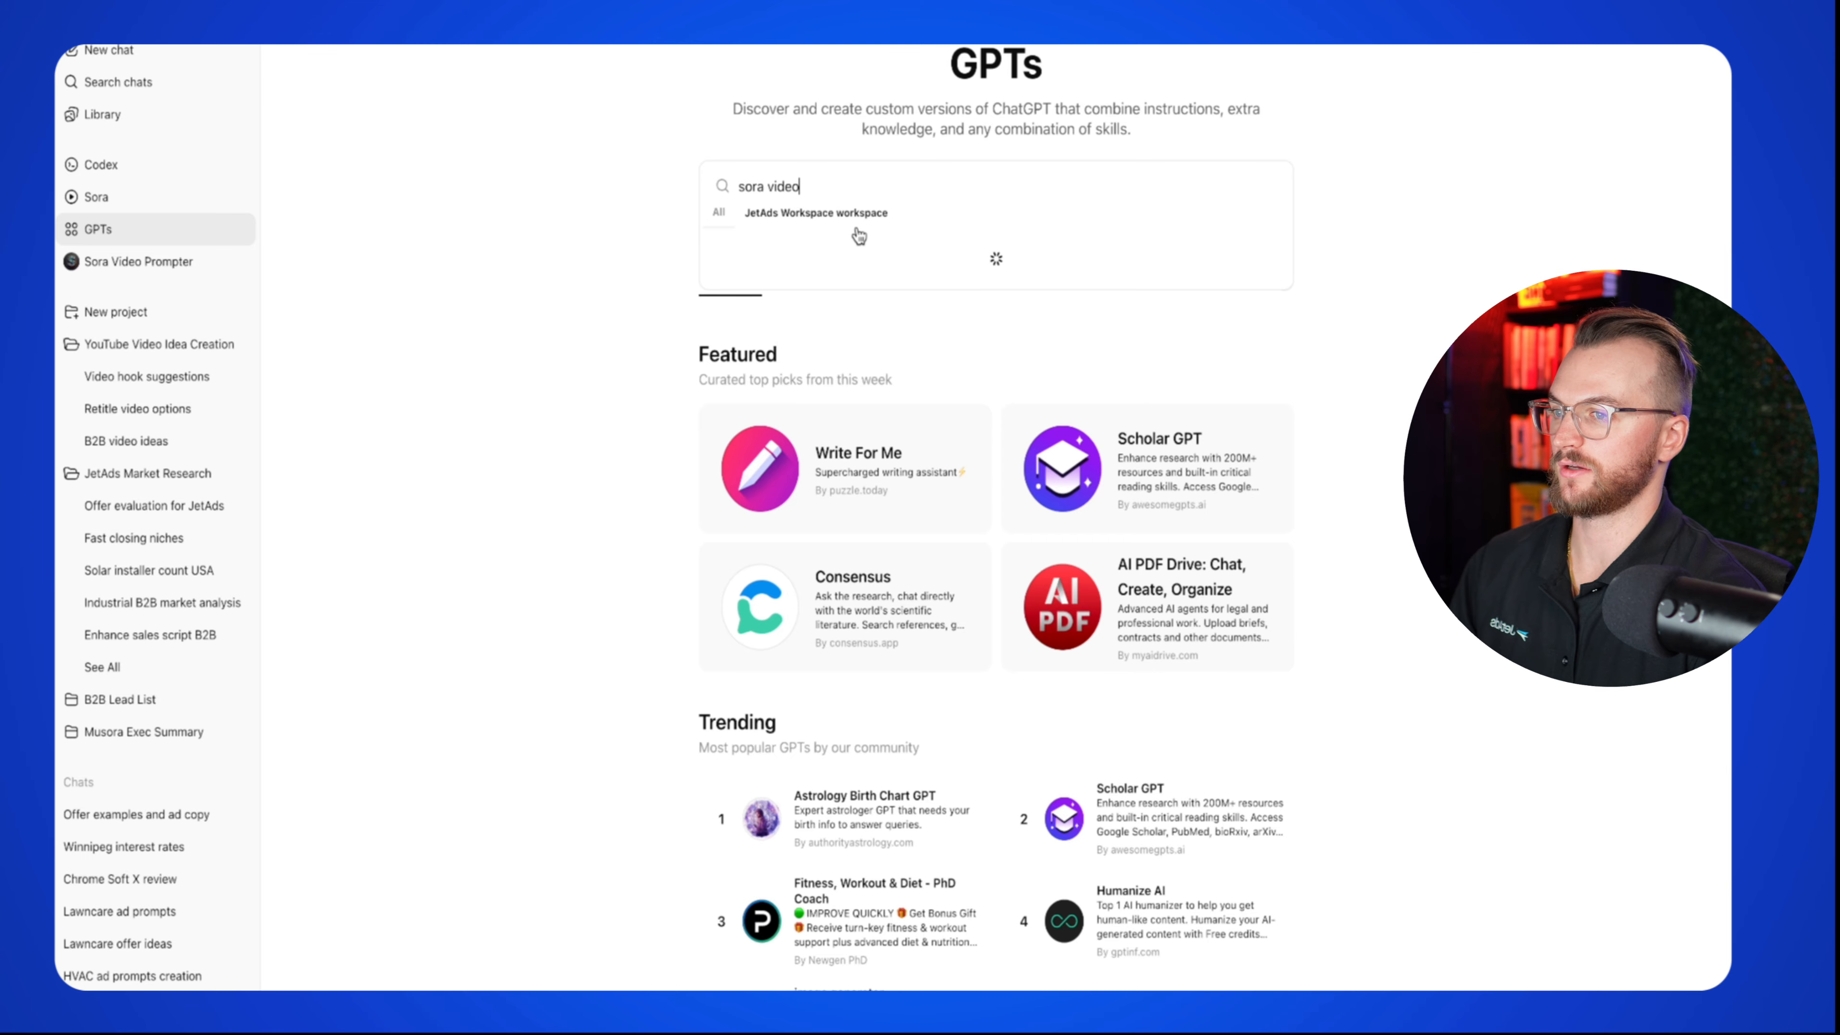
click(863, 335)
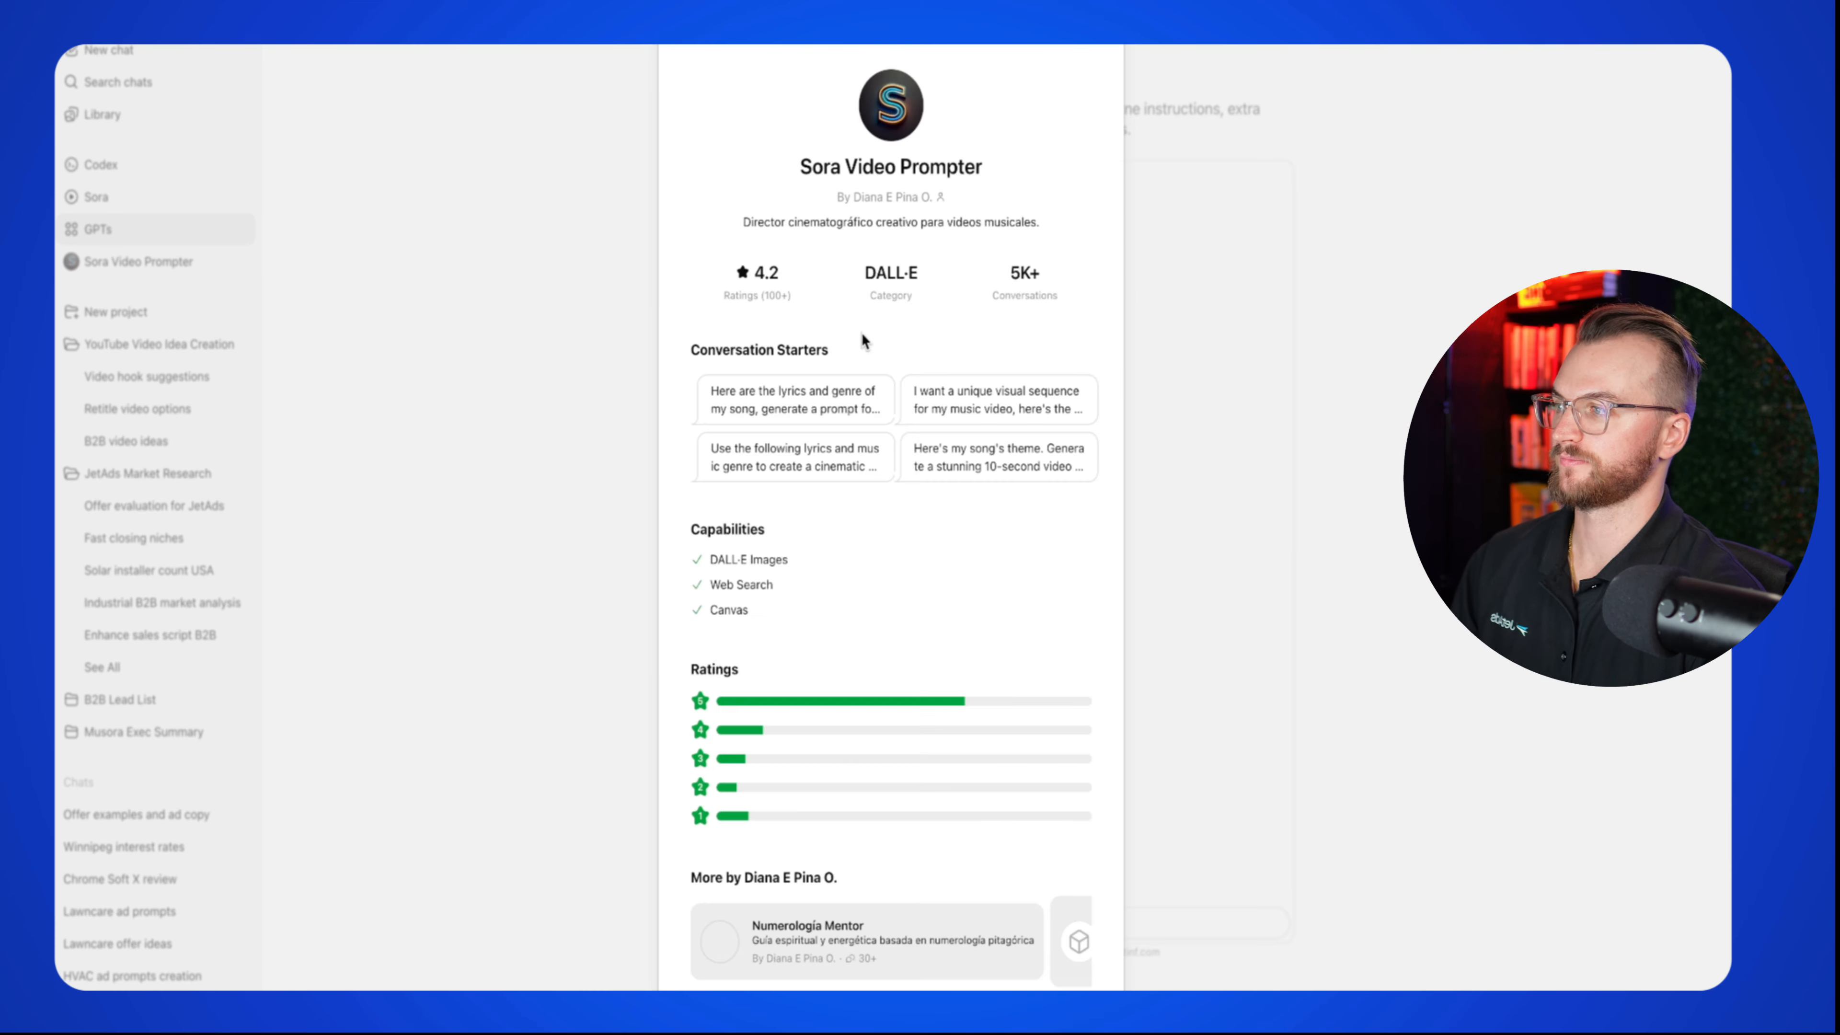
click(660, 454)
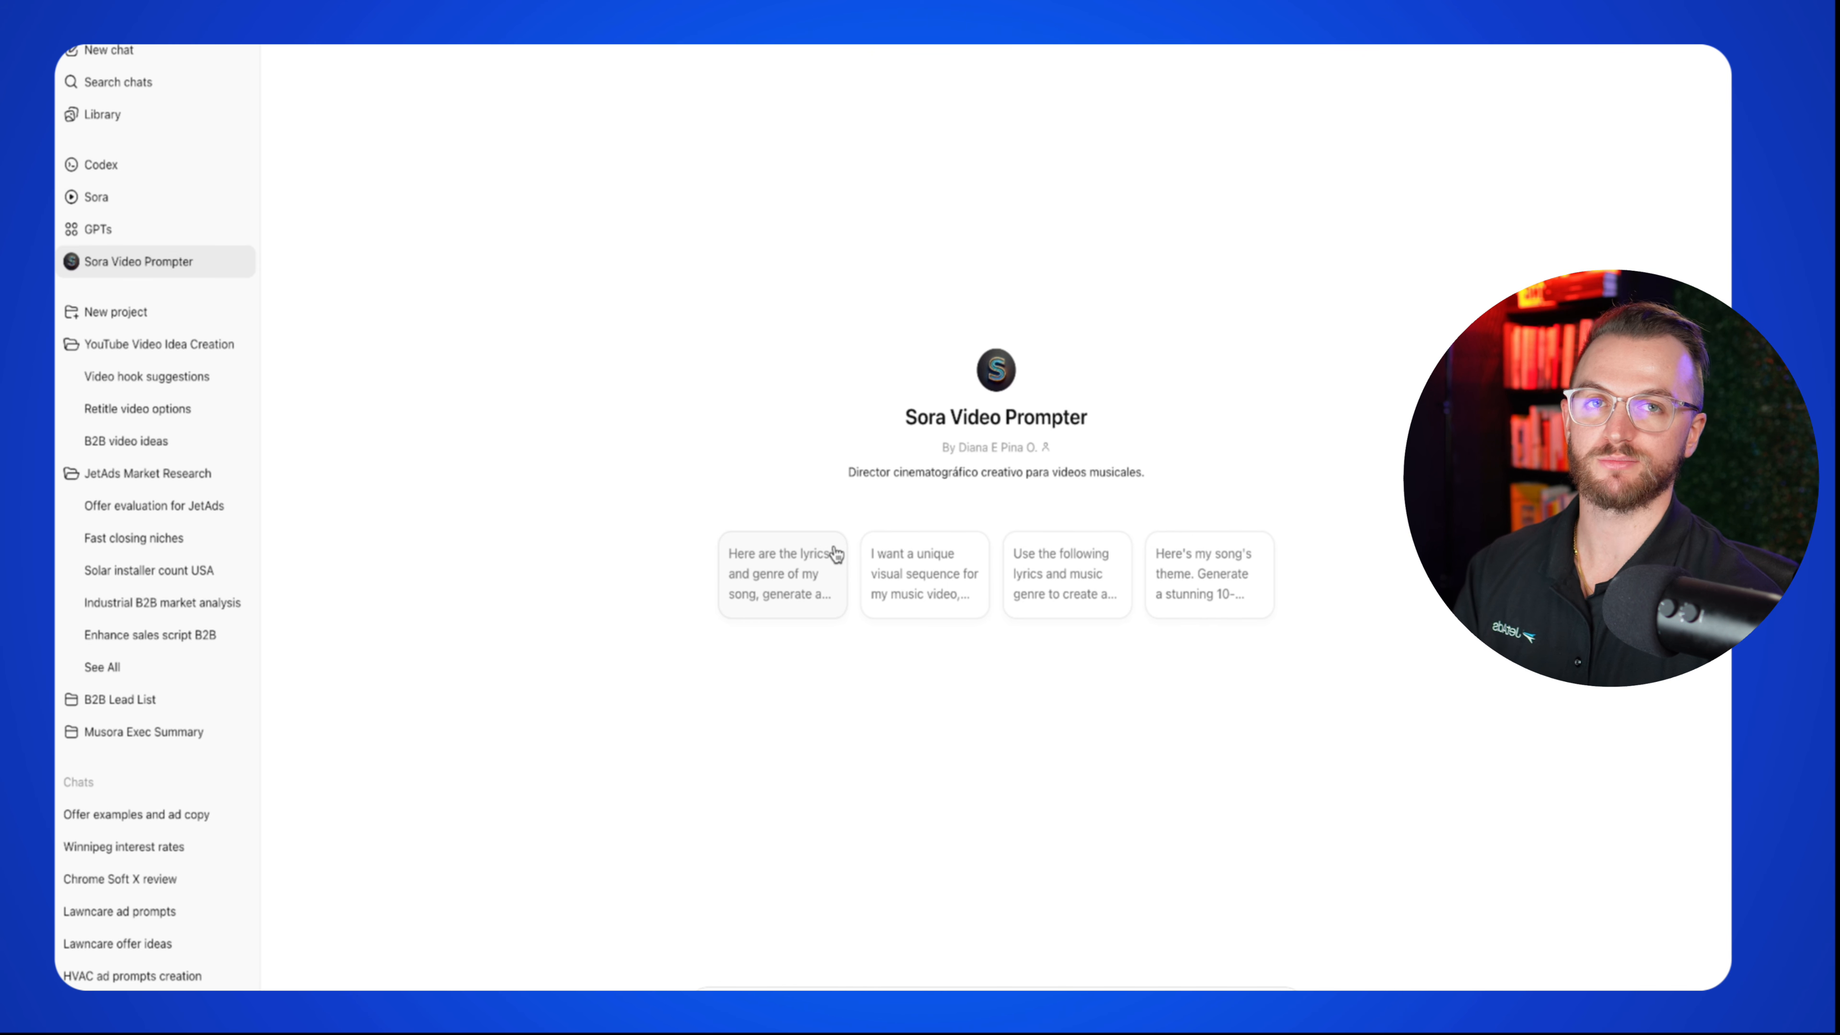
Step: Send the solar ads prompt to Sora Video Prompter and review the 10 returned prompts
text(I'm working on some ads for my solar business that targets homeowners in the USA to get them a solar installed at $0 down & a FREE home energy audit. I want you to create 10 prompts that create scroll-stopping, high-converting image ads that resonate with homeowners. Here's the ICP: - Niche: large & mid-sized homeowners in the USA that are looking to save on their monthly energy bill - Offer: Save 20%+ on your energy bill with $0 down solar - Top desires: save on energy bill, save time, save money from other providers, - Deliverables: solar installation. I want: 2 prompts that are cartoonish visuals 2 prompts for before & after of house 2 prompts that are completely outside the box 2 prompts for someone holding a banner with my offer on it in 2 different locations (roof with solar, somewhere else) 2 prompts with just the offer and an attention-grabbing background that resonates with home owners. Make sure every single prompt includes the callout and the offer and a description to make the text fit into a 1x1 aspect ratio)
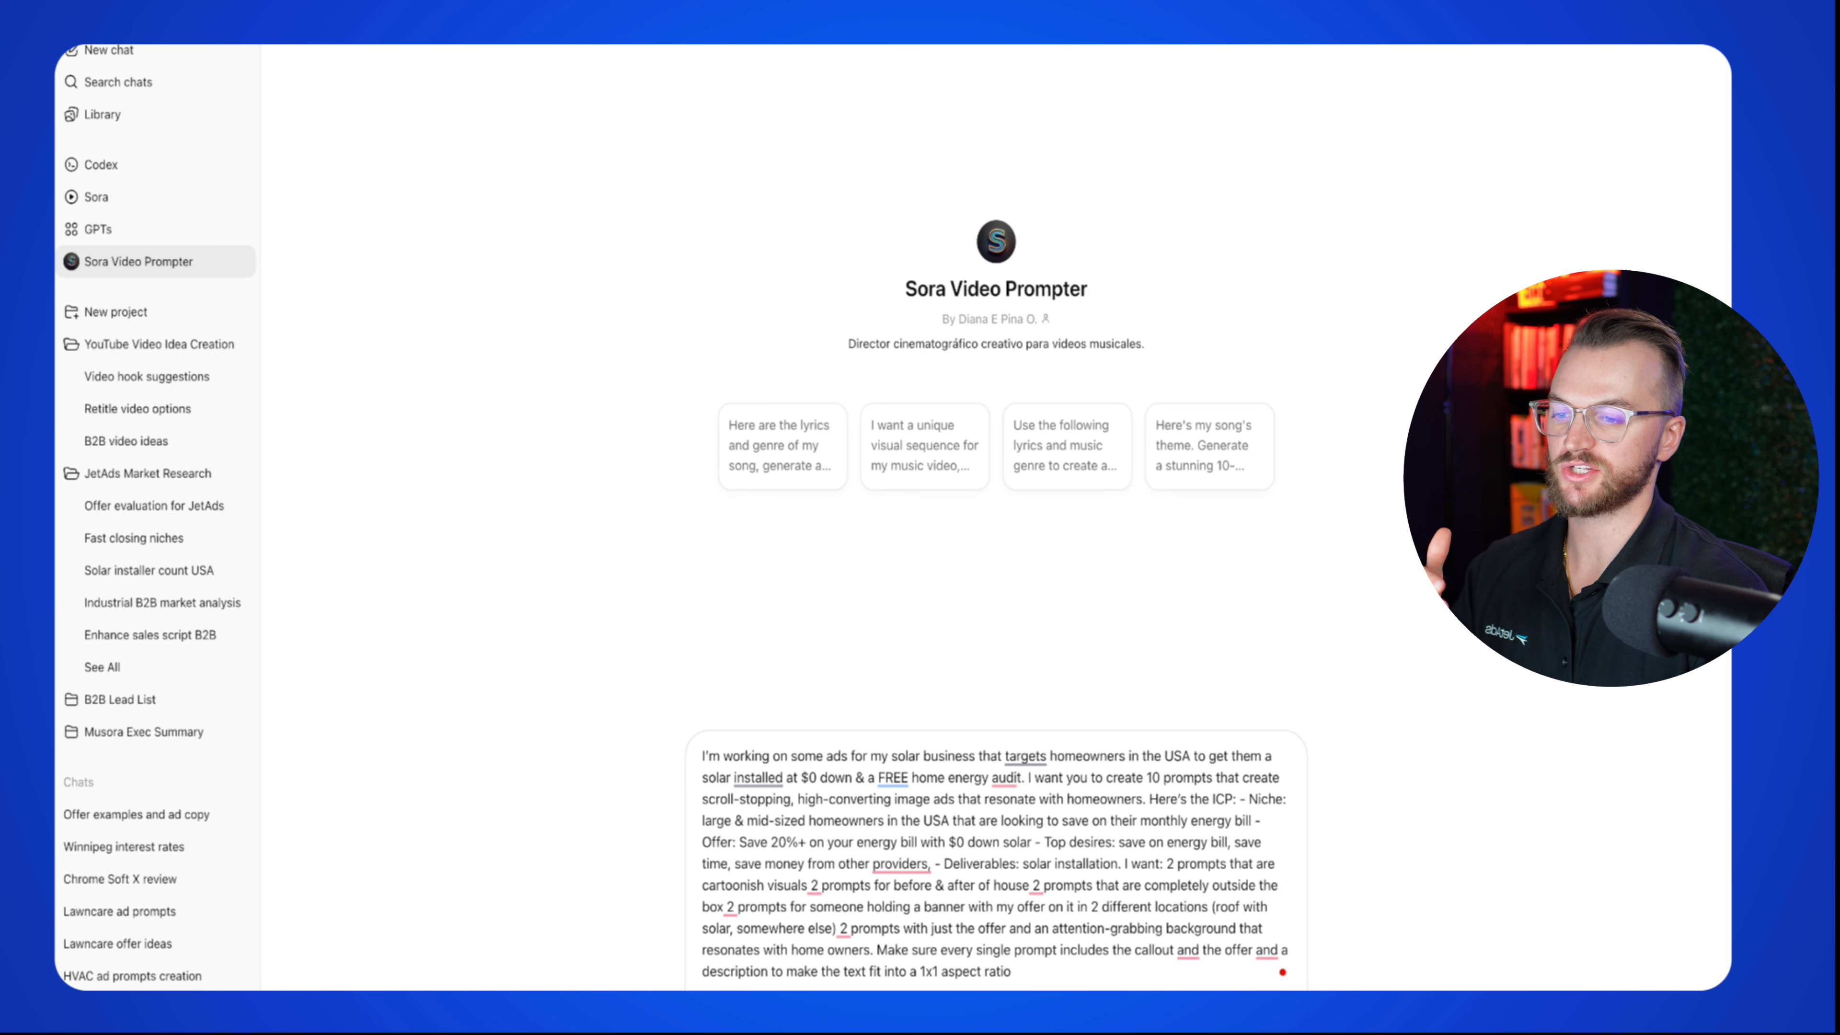
key(Return)
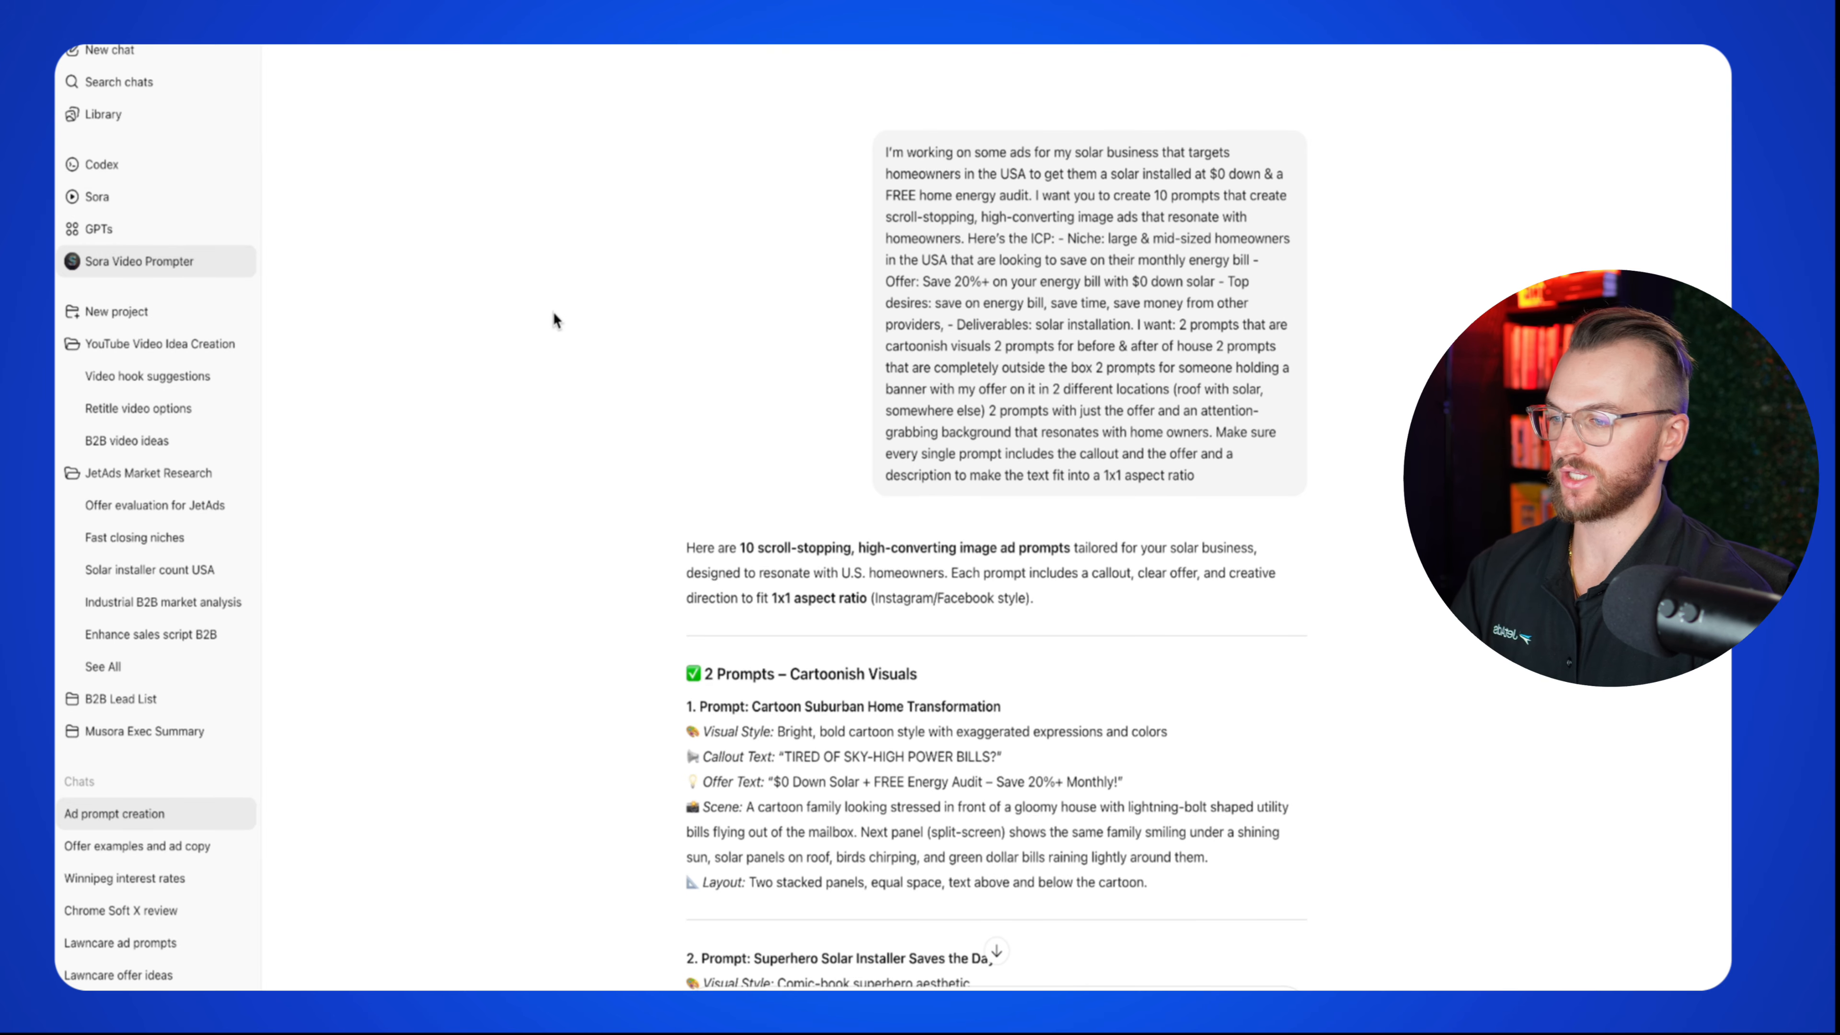
scroll(697, 416, down, 10)
scroll(666, 520, down, 3)
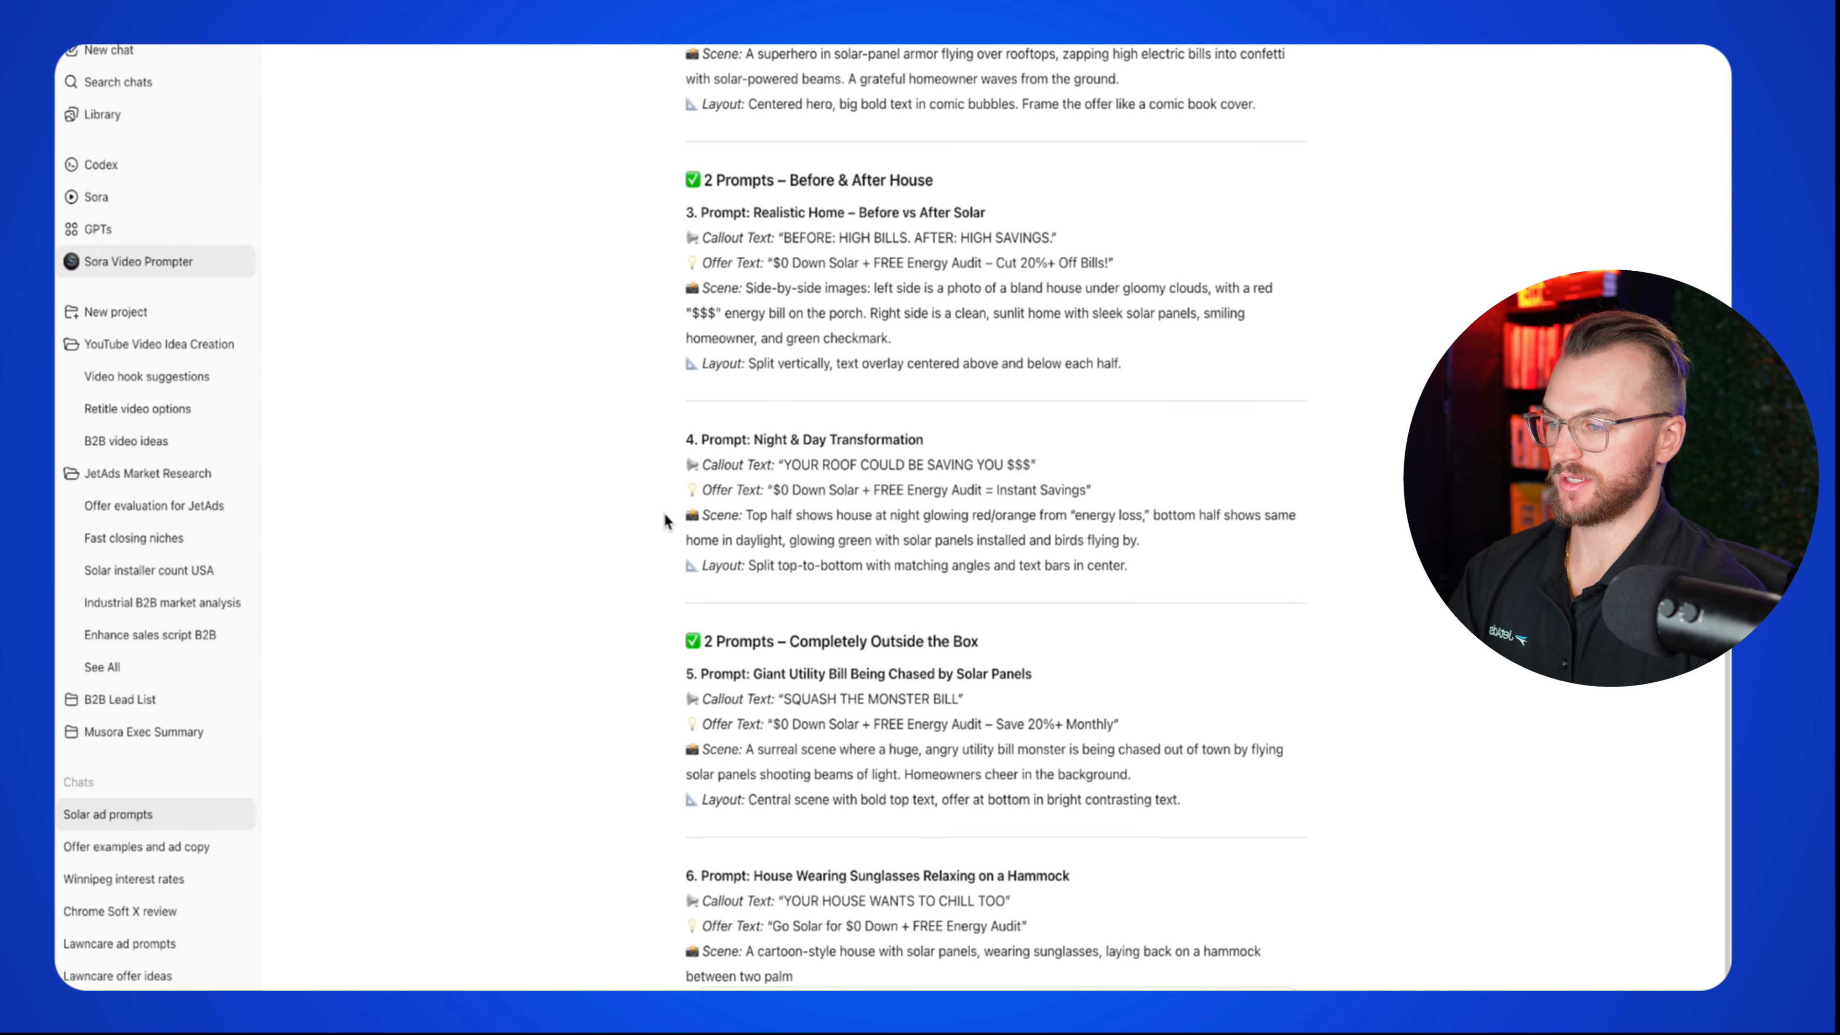
scroll(666, 521, up, 10)
scroll(664, 521, down, 15)
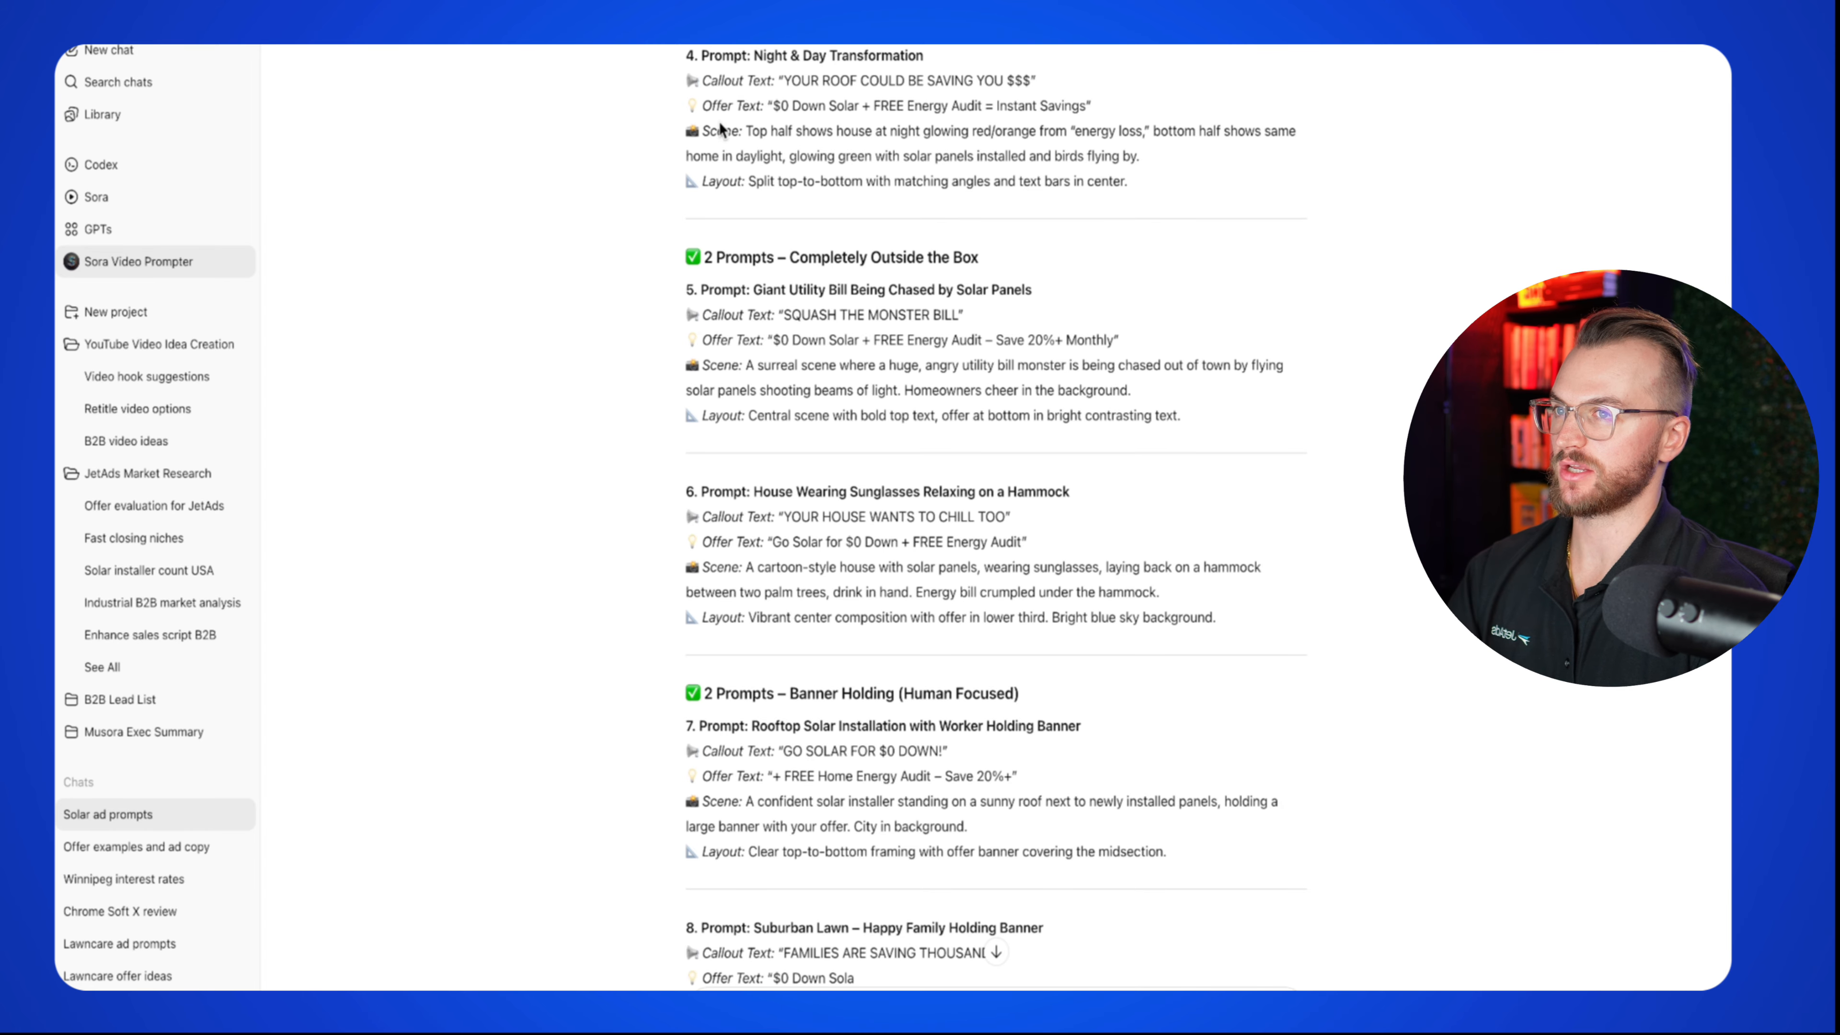
Step: Open Sora in a new browser tab from the sidebar link
right_click(108, 193)
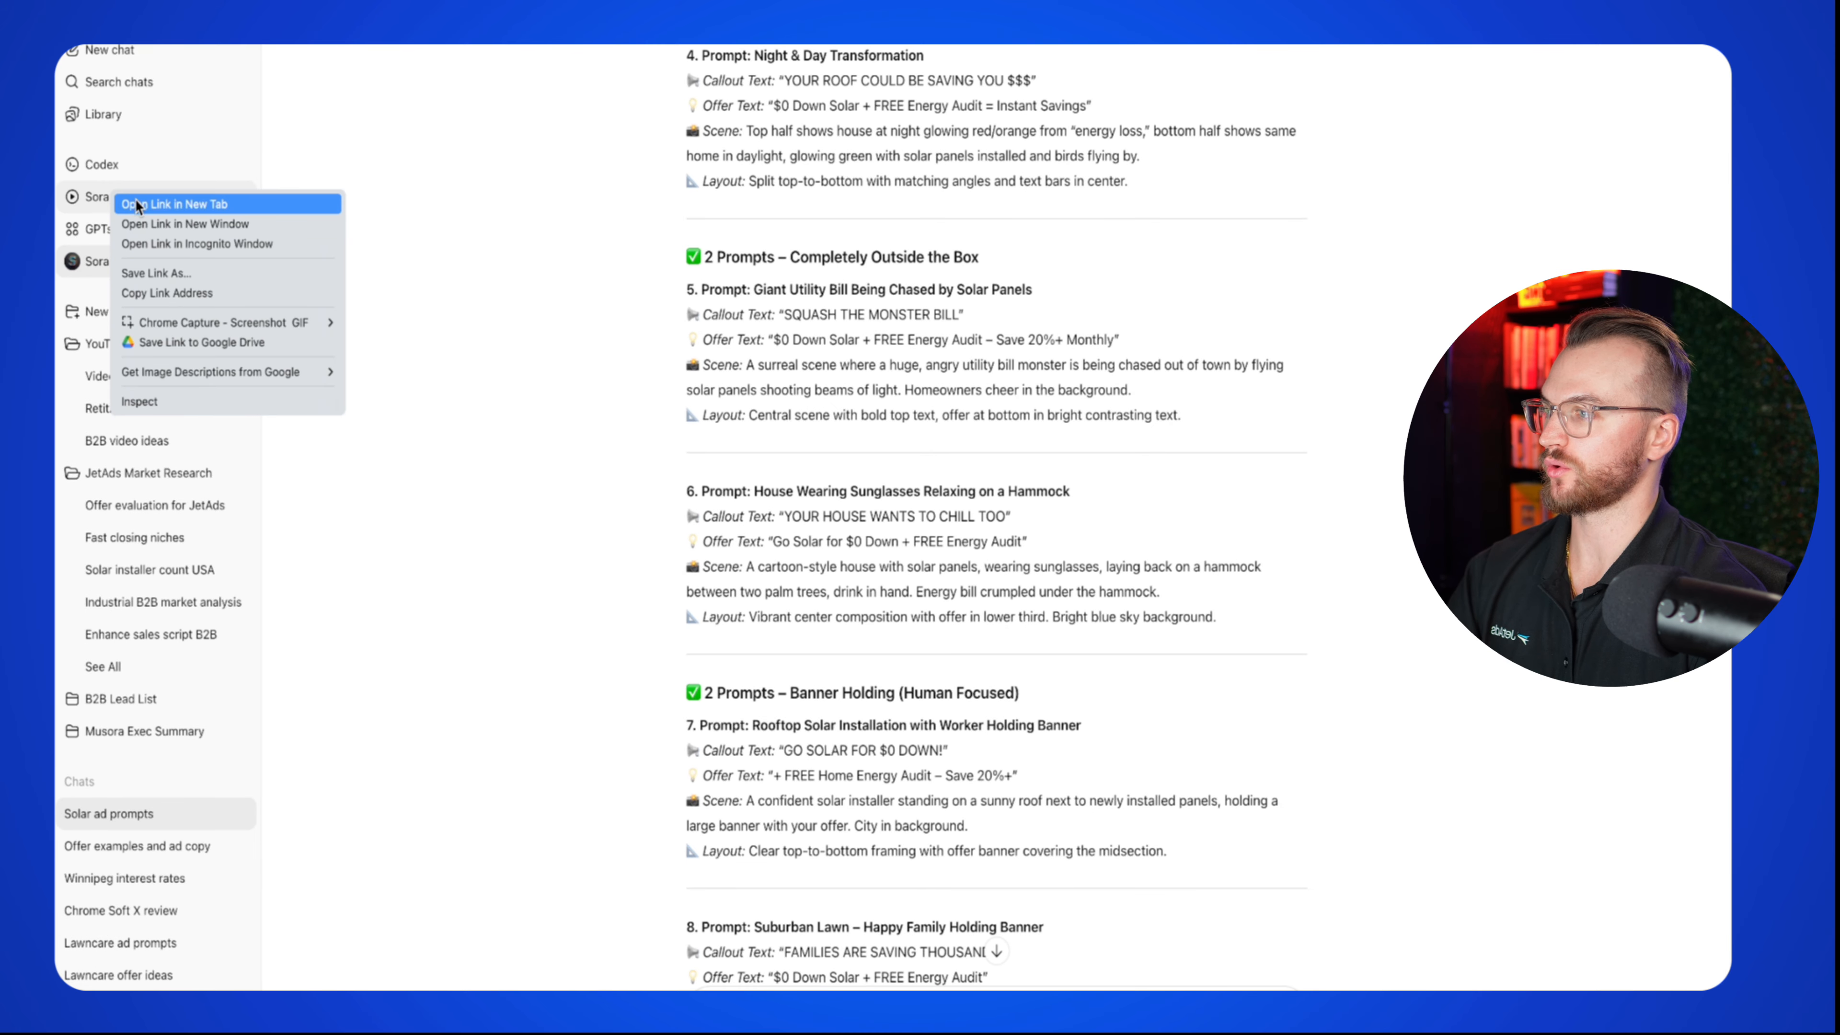
click(136, 198)
scroll(974, 533, down, 3)
scroll(974, 537, down, 1)
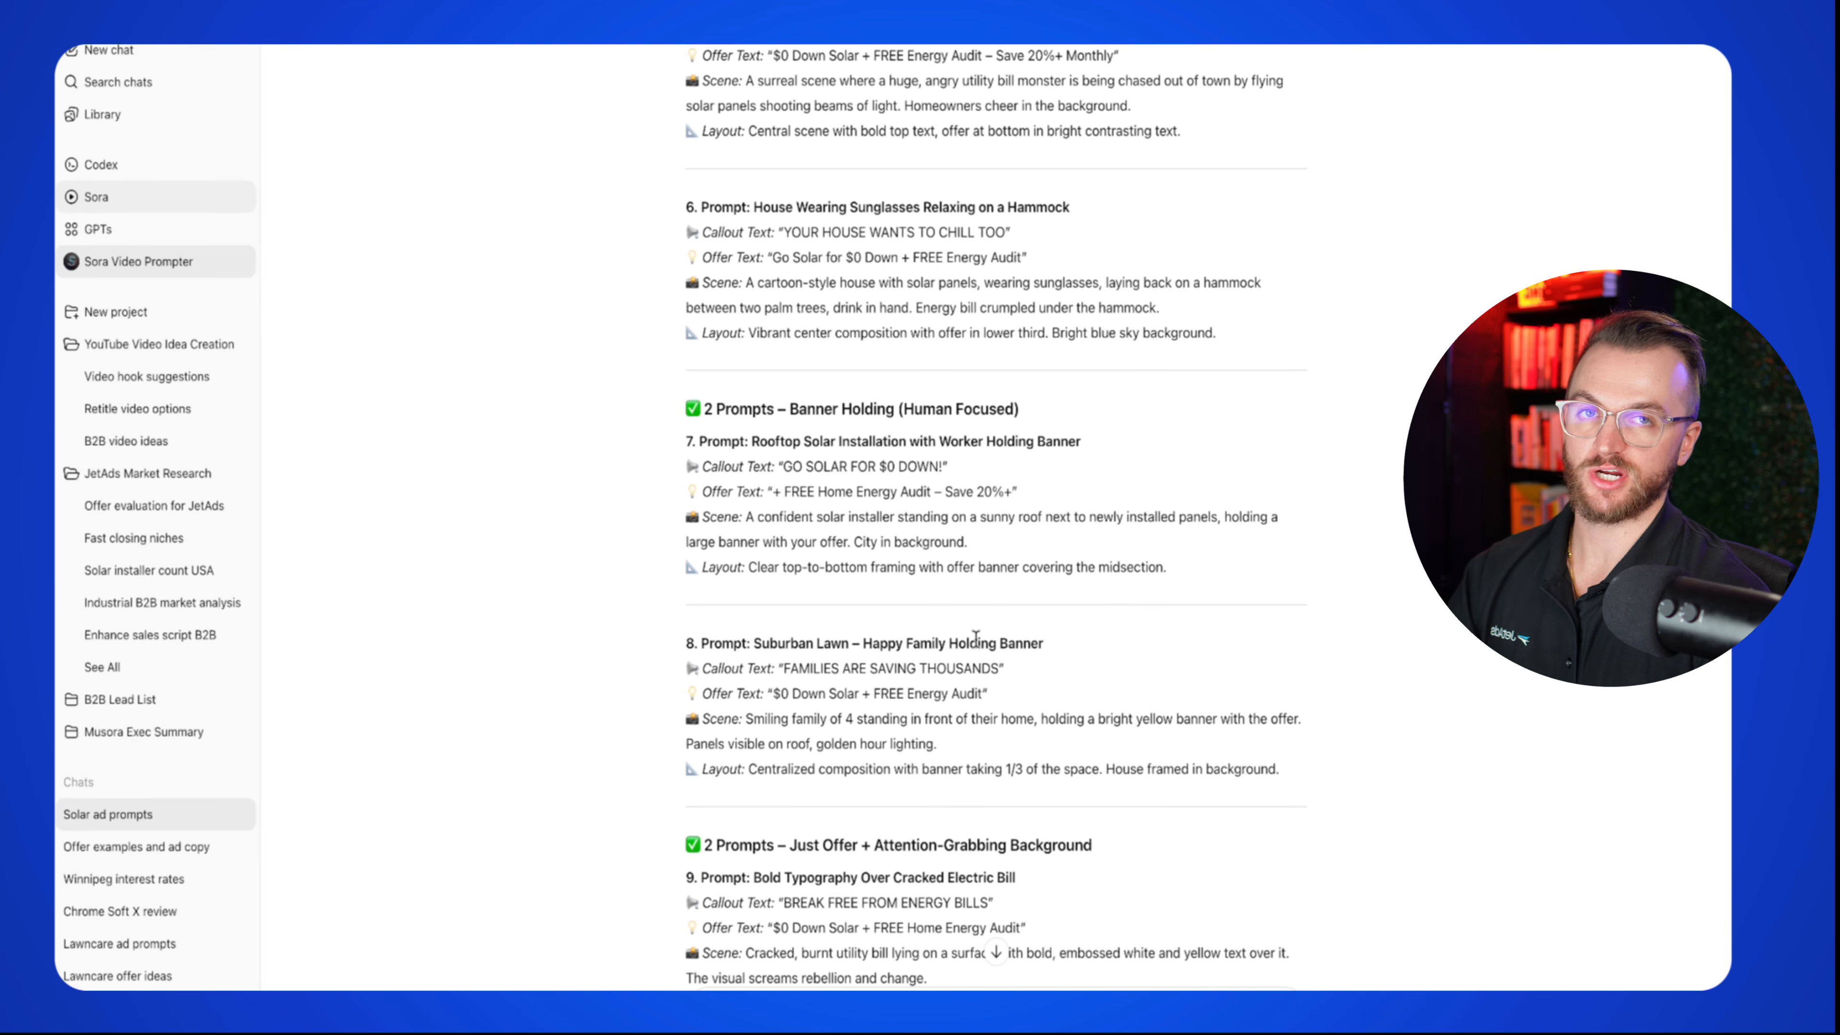
scroll(975, 638, up, 16)
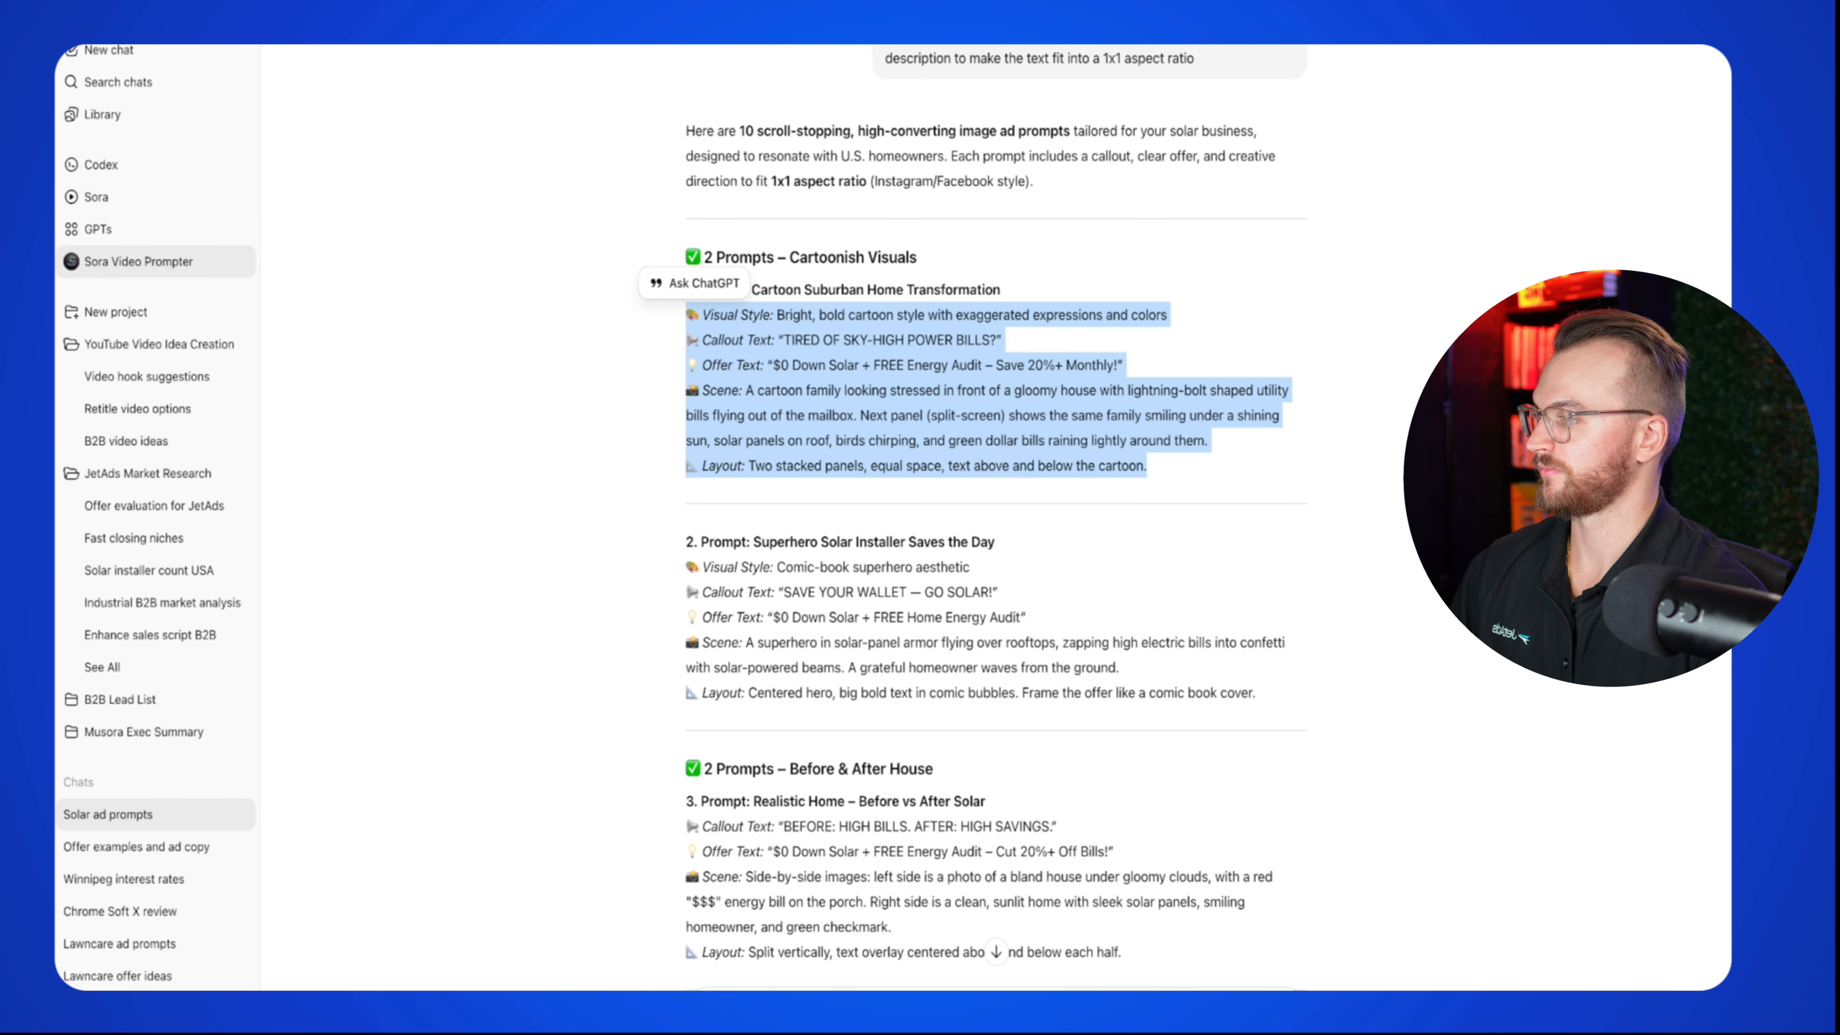
Step: In Sora, generate two 1:1 images from the cartoon 'Tired of sky-high power bills' prompt
key(ctrl+Tab)
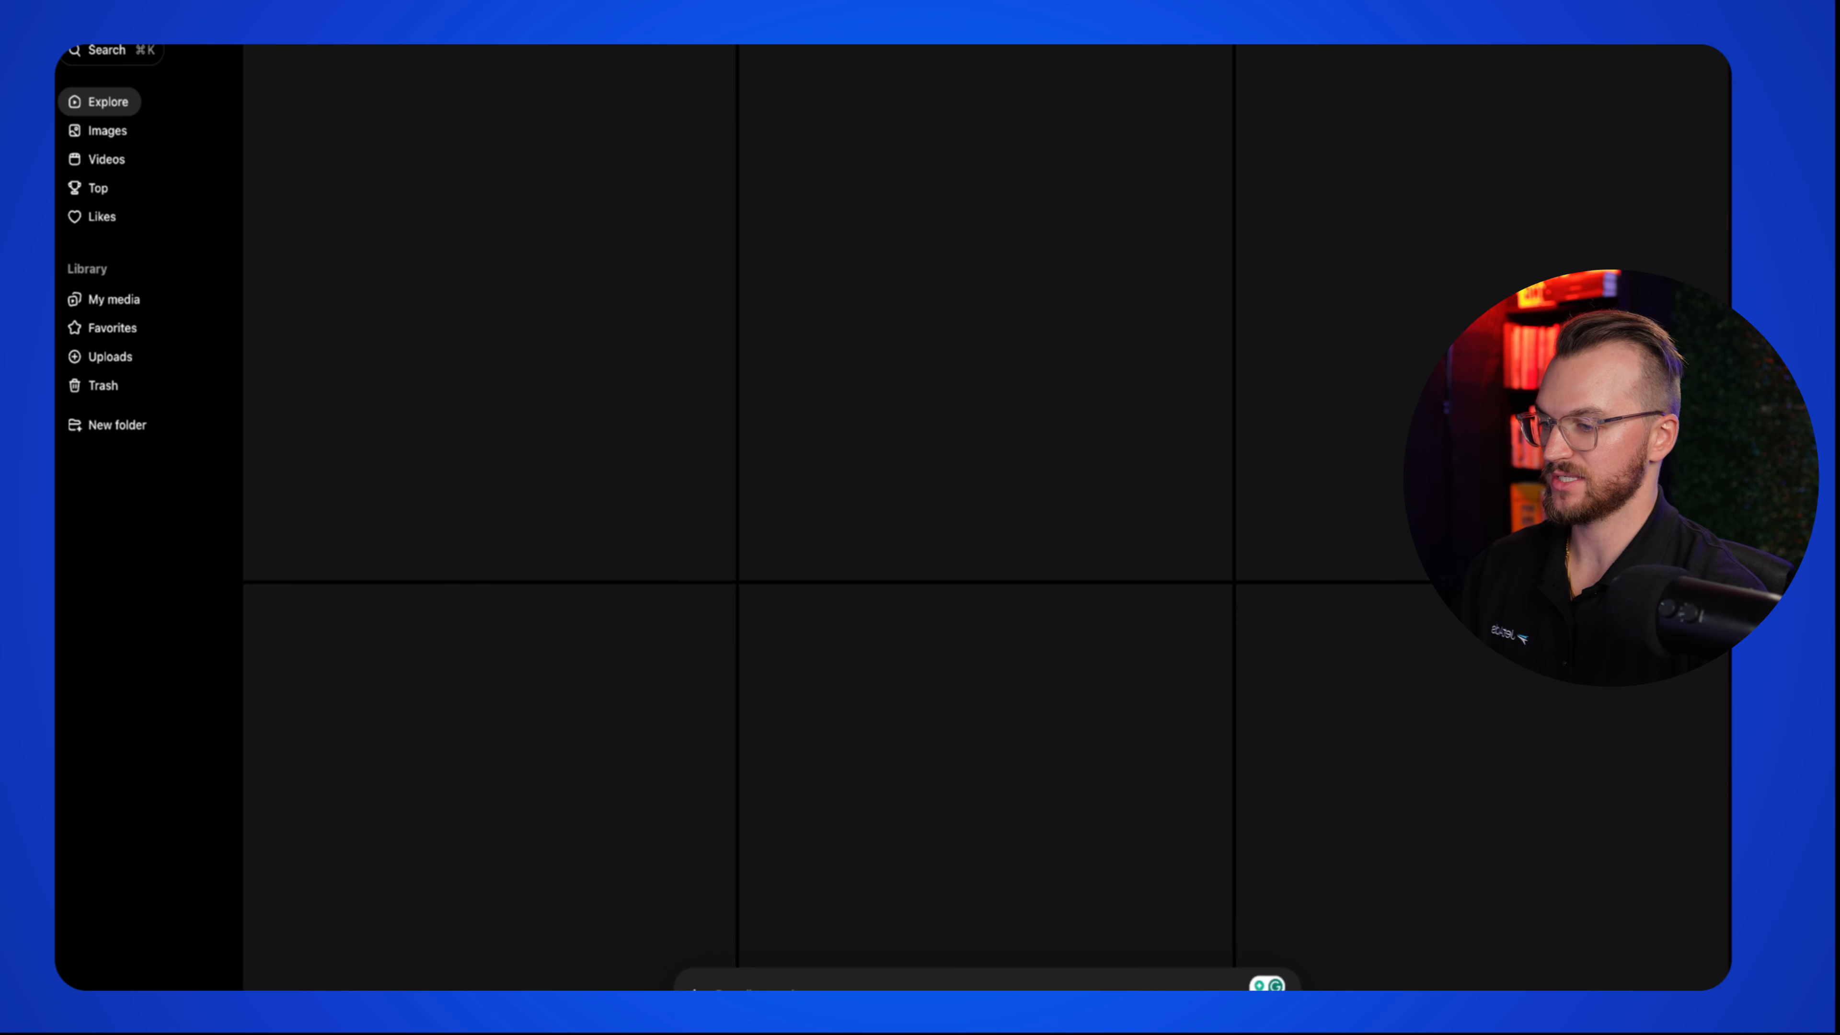
key(super+v)
click(719, 1015)
click(788, 1015)
click(788, 1015)
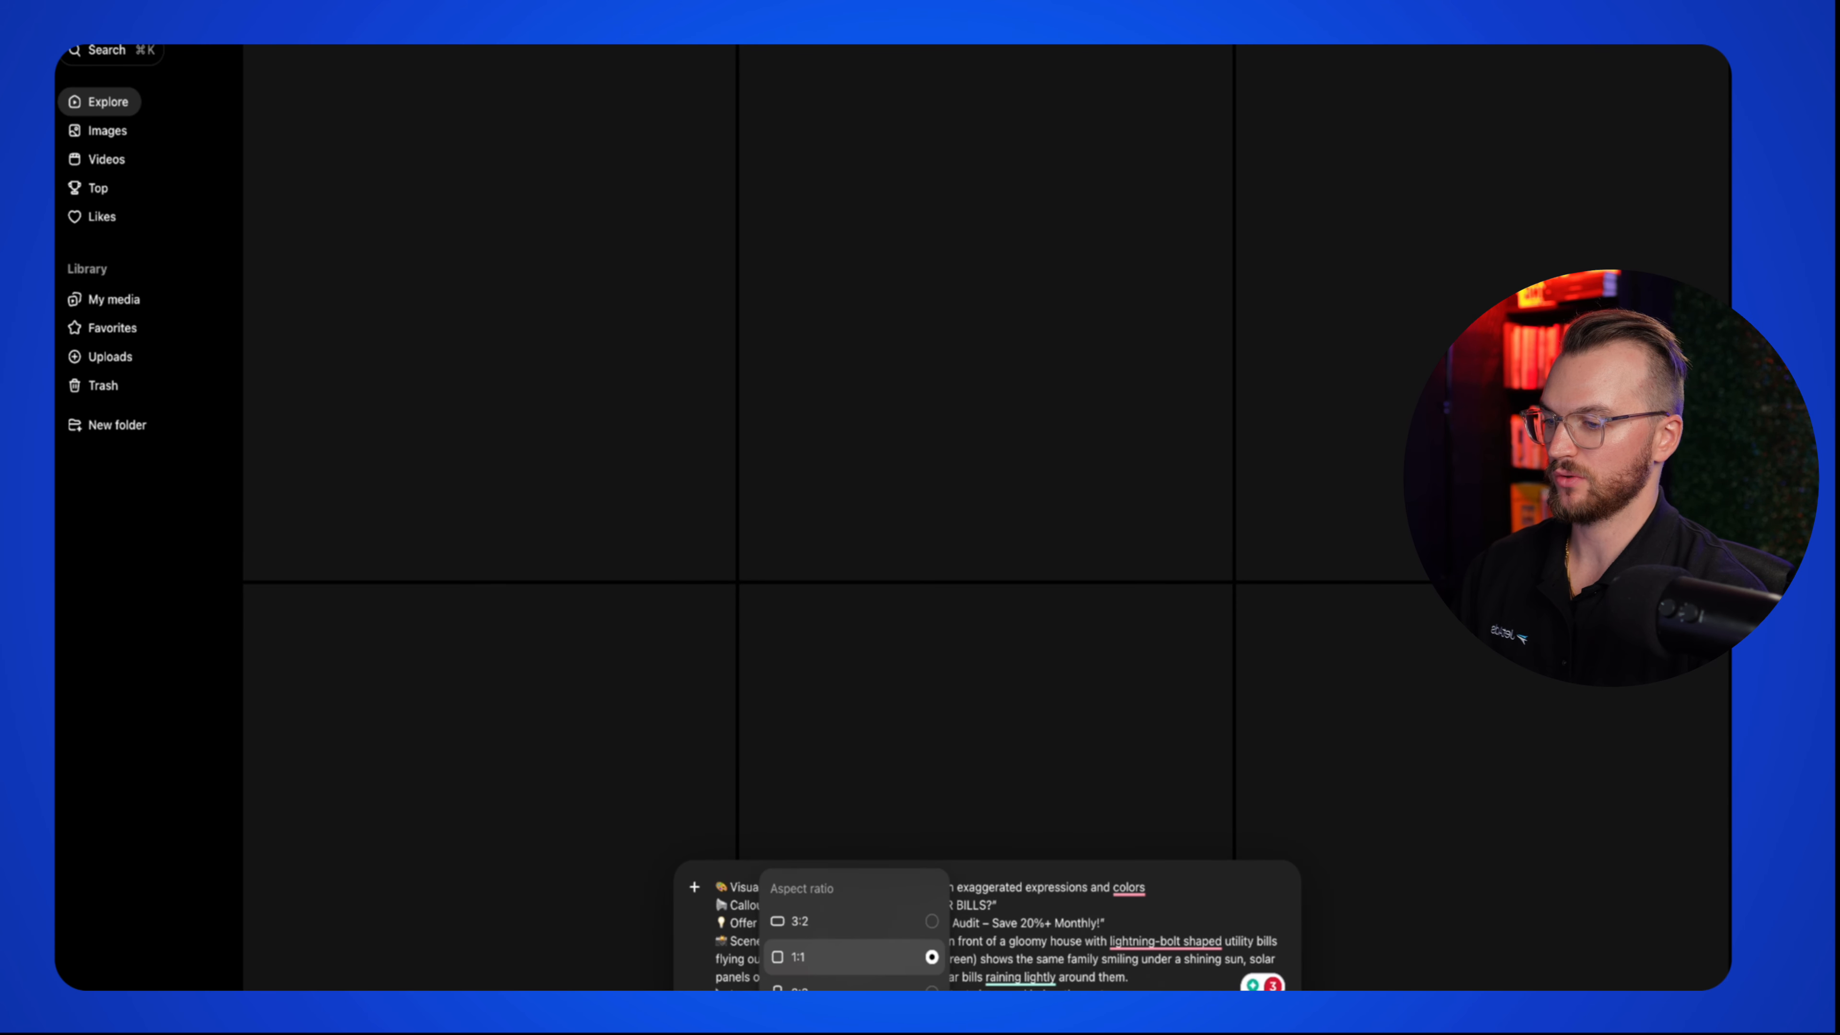
click(846, 1015)
click(846, 1015)
click(534, 627)
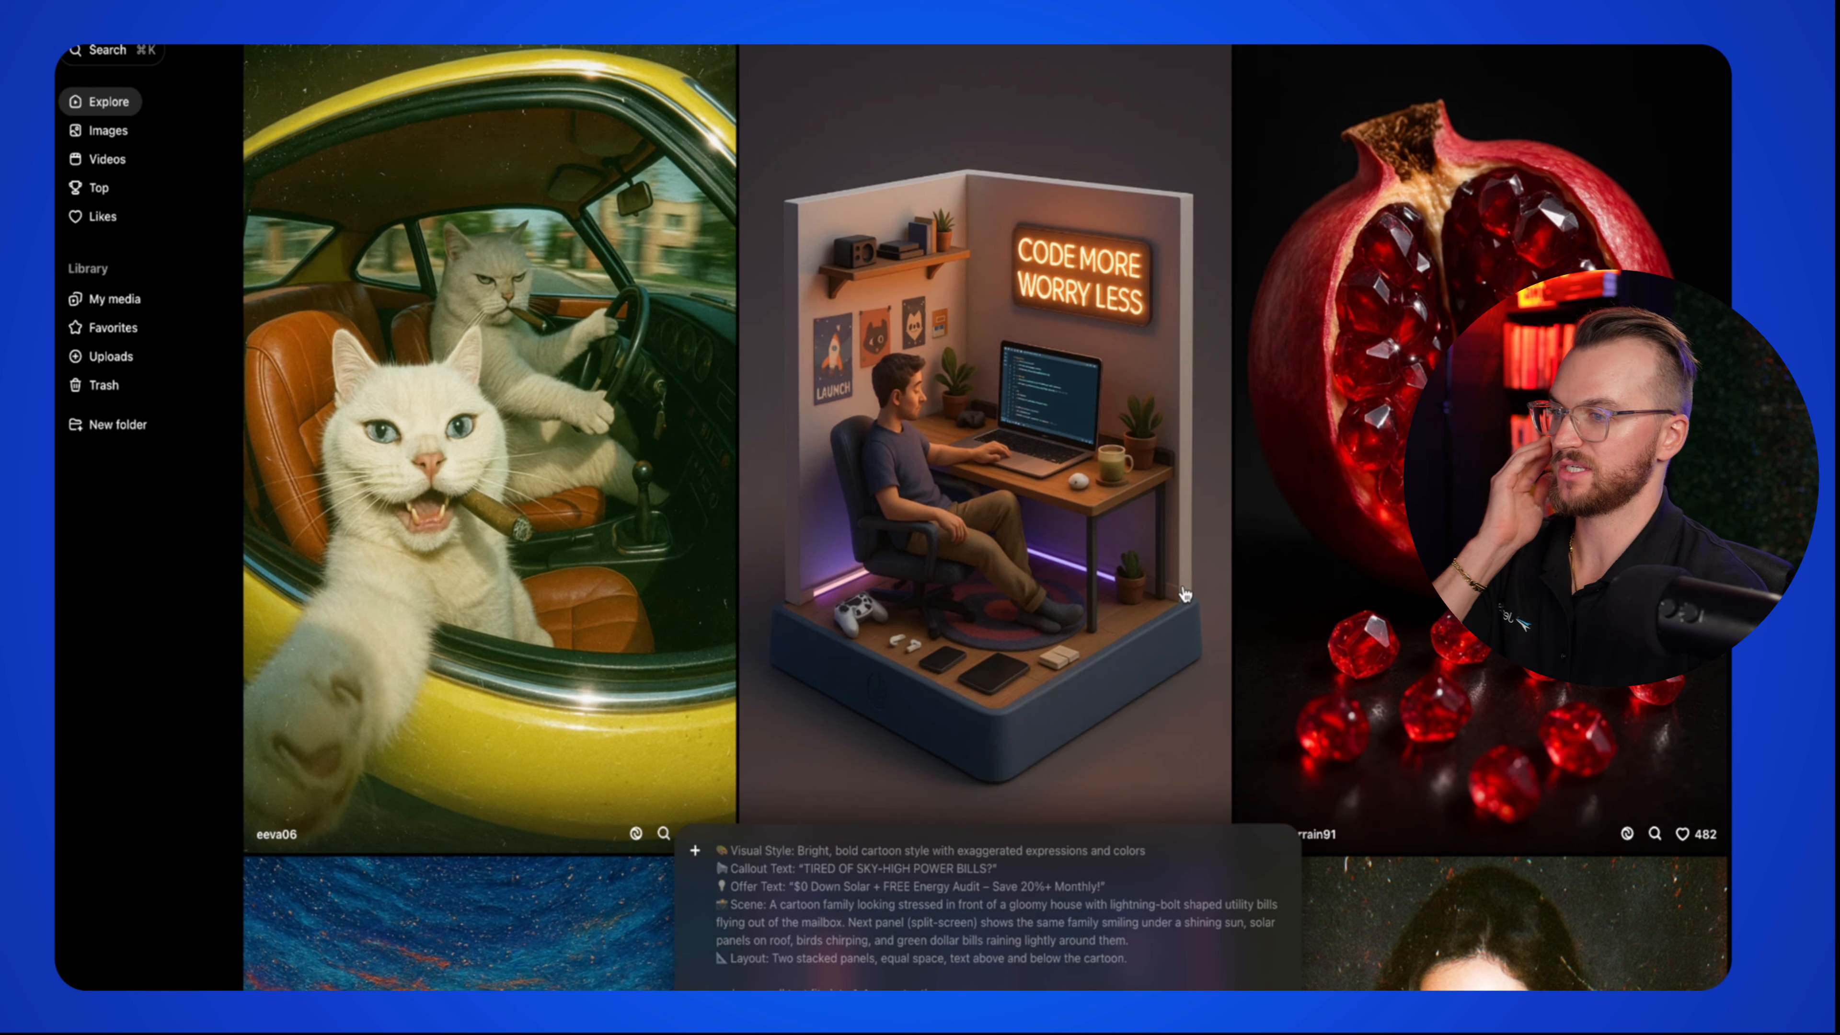
key(Return)
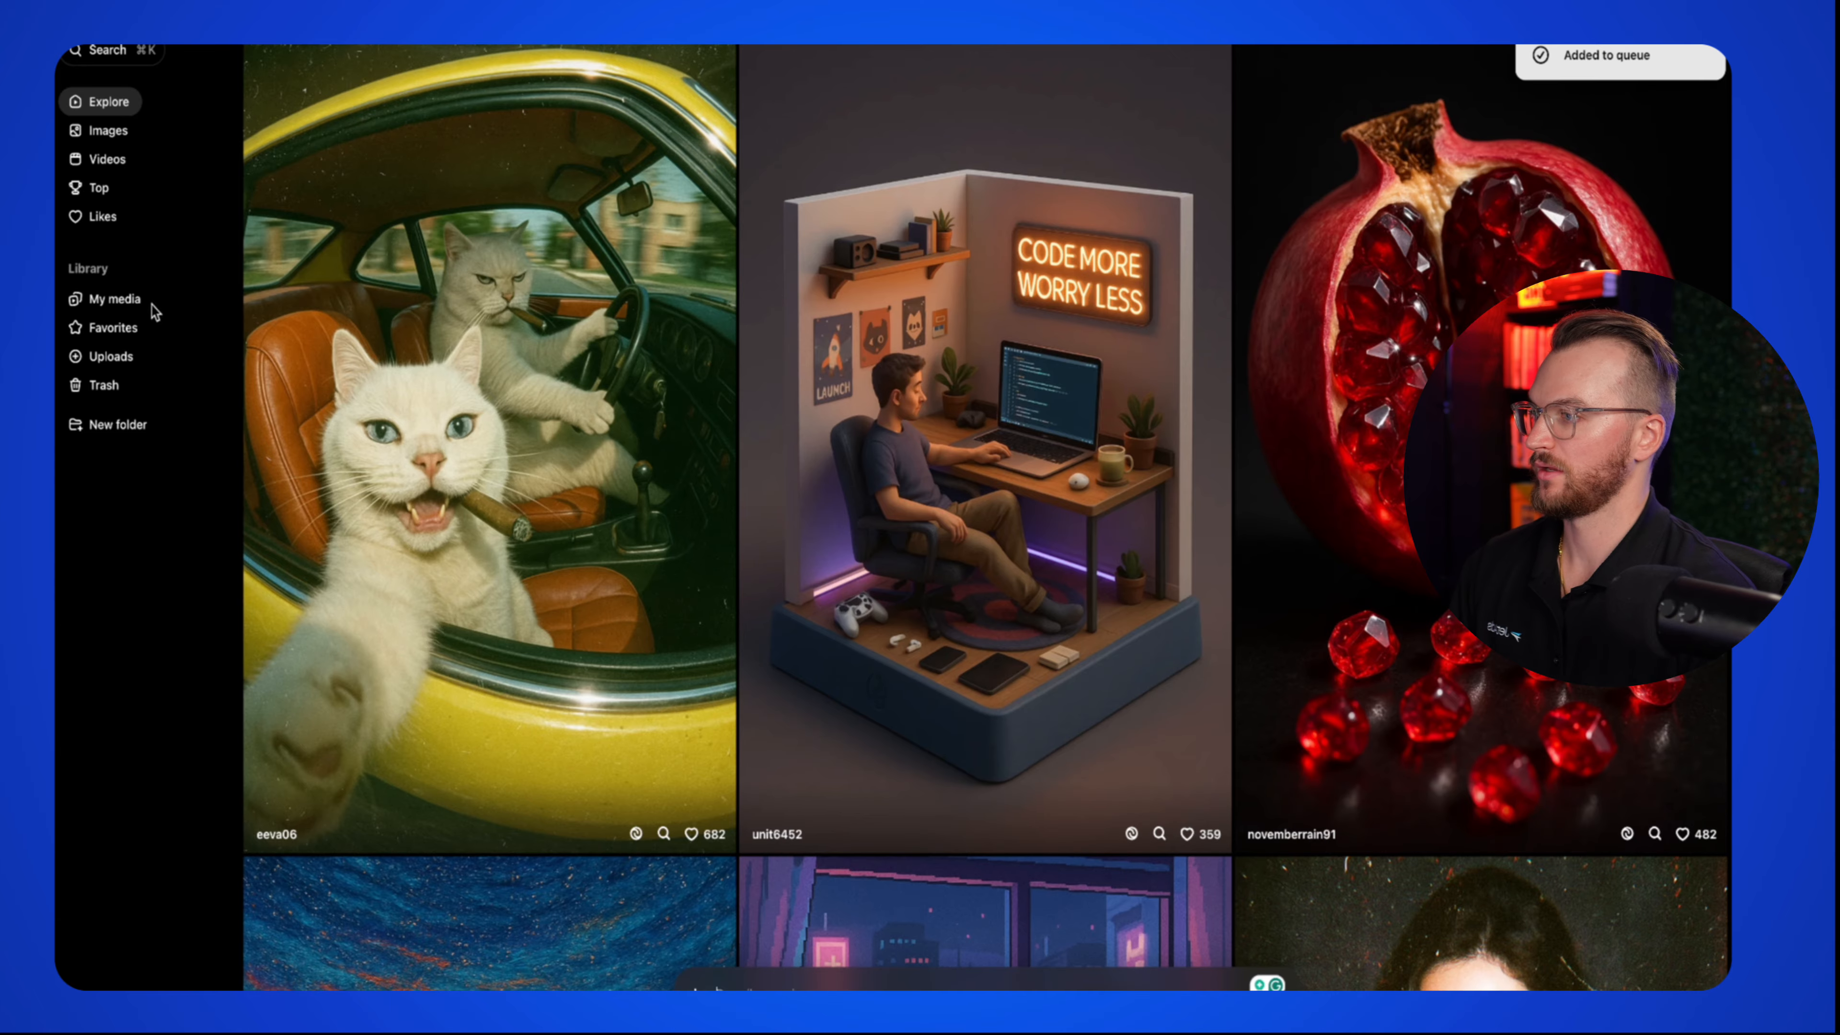
click(145, 300)
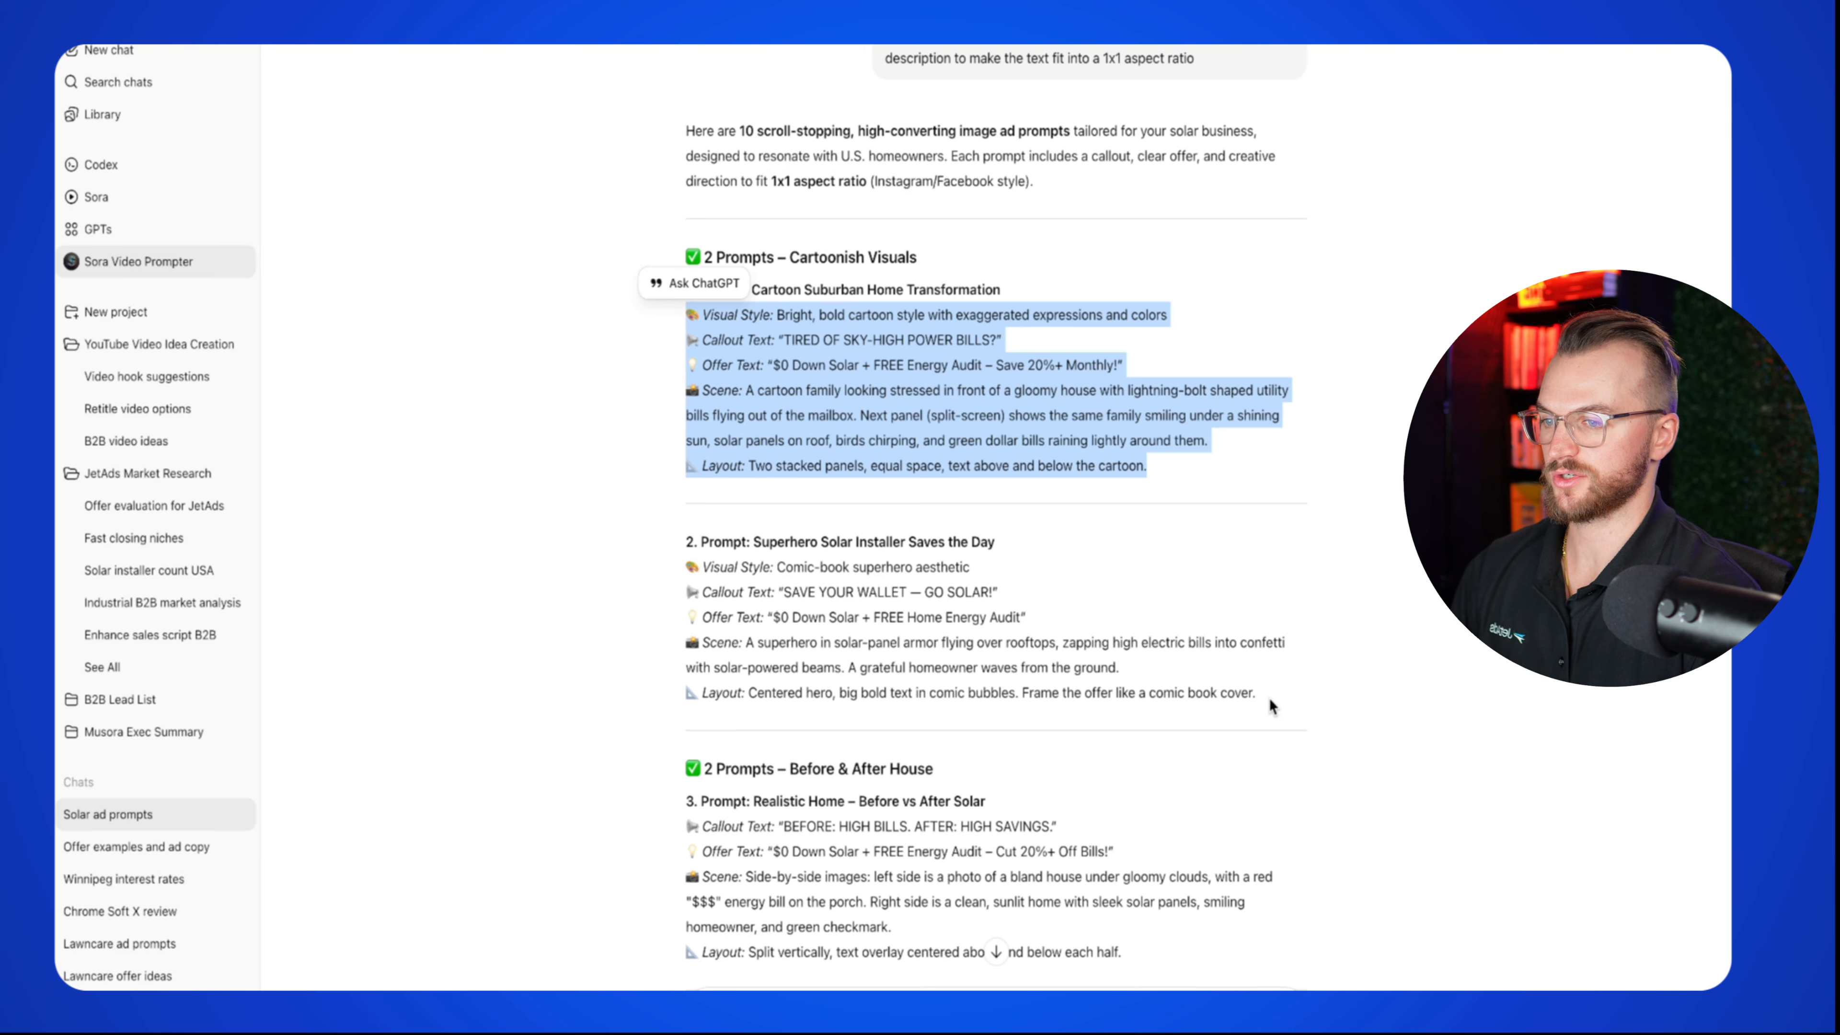
scroll(1269, 703, down, 5)
drag(1192, 695, 629, 541)
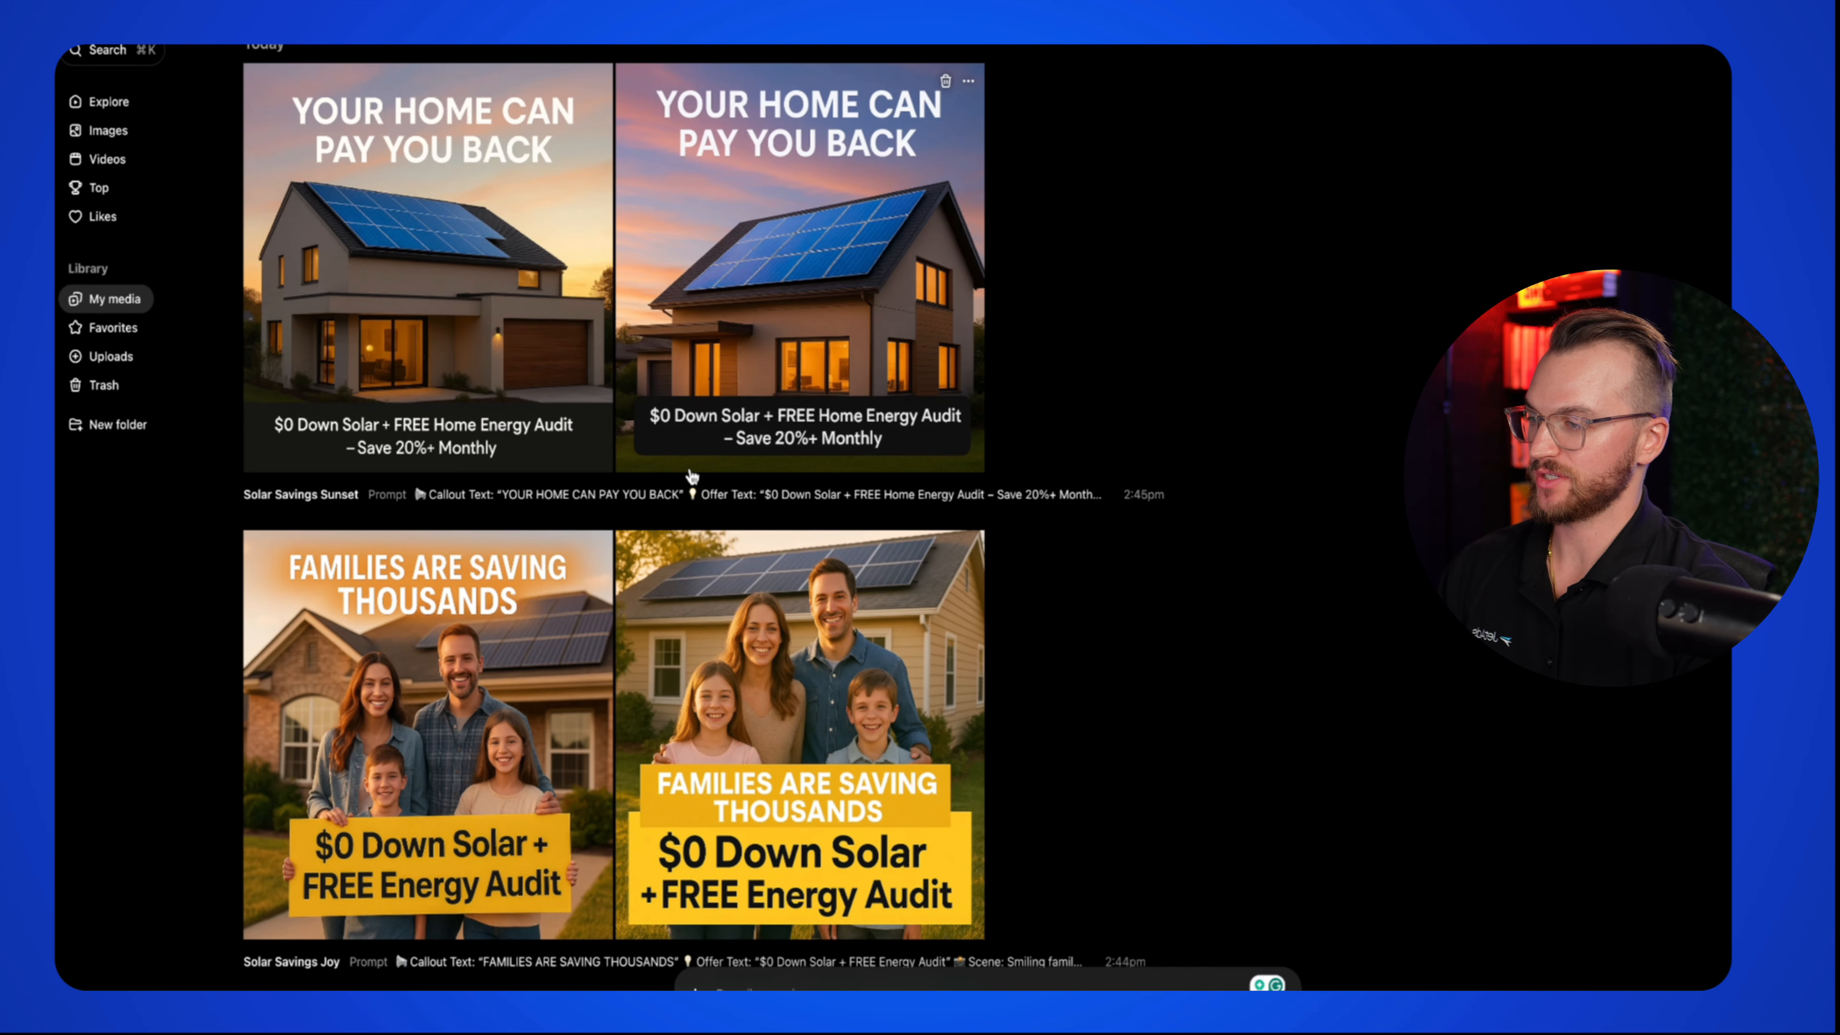
scroll(692, 478, down, 5)
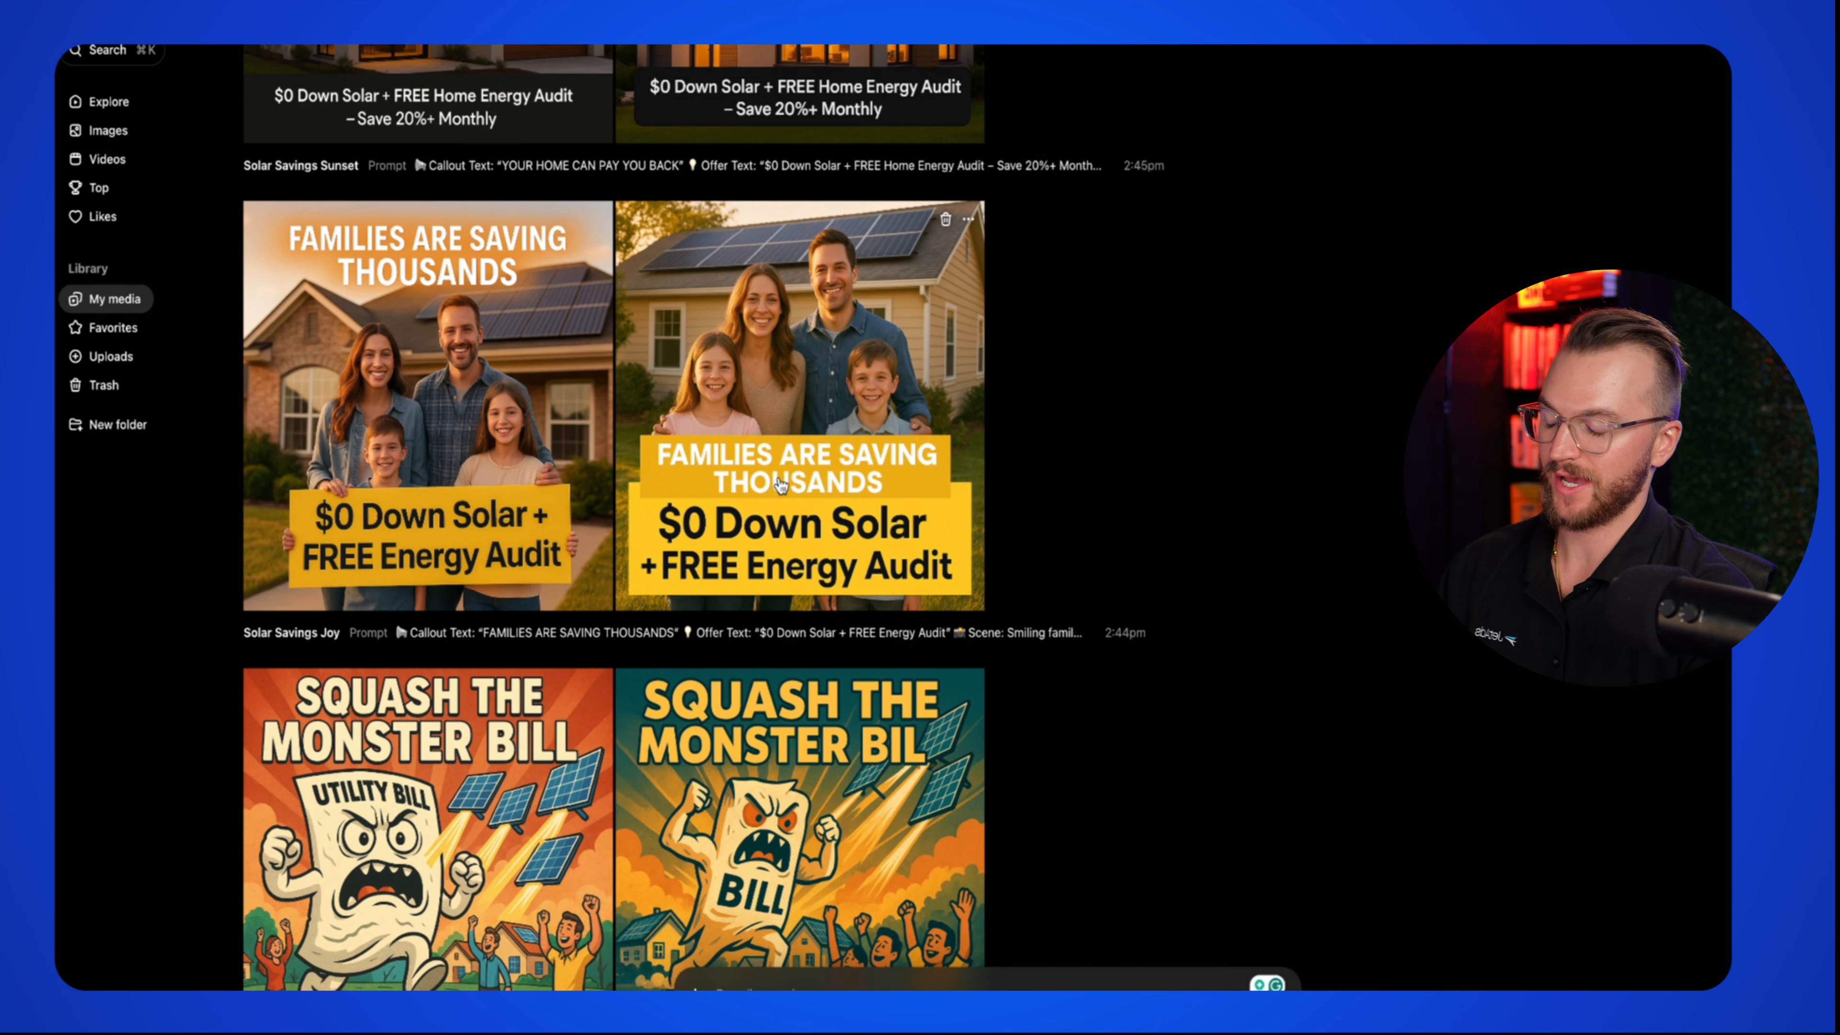
scroll(780, 493, down, 1)
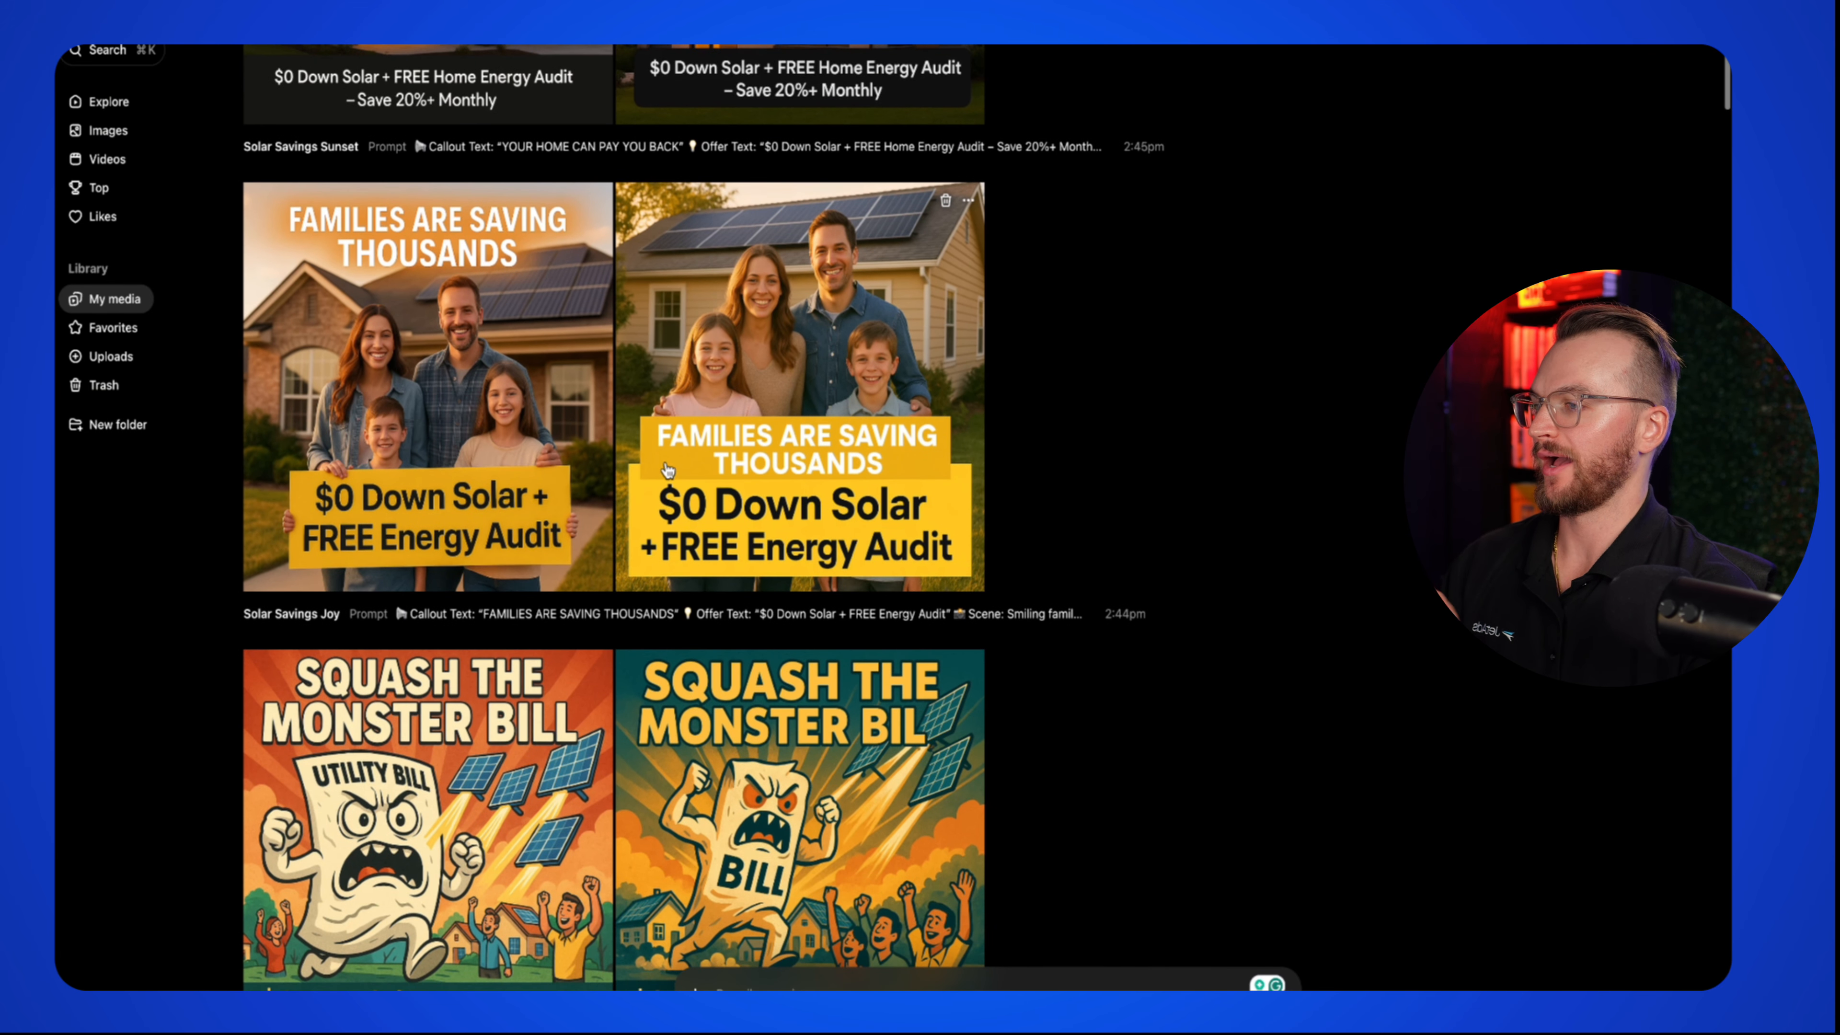
scroll(580, 424, down, 2)
scroll(580, 424, down, 6)
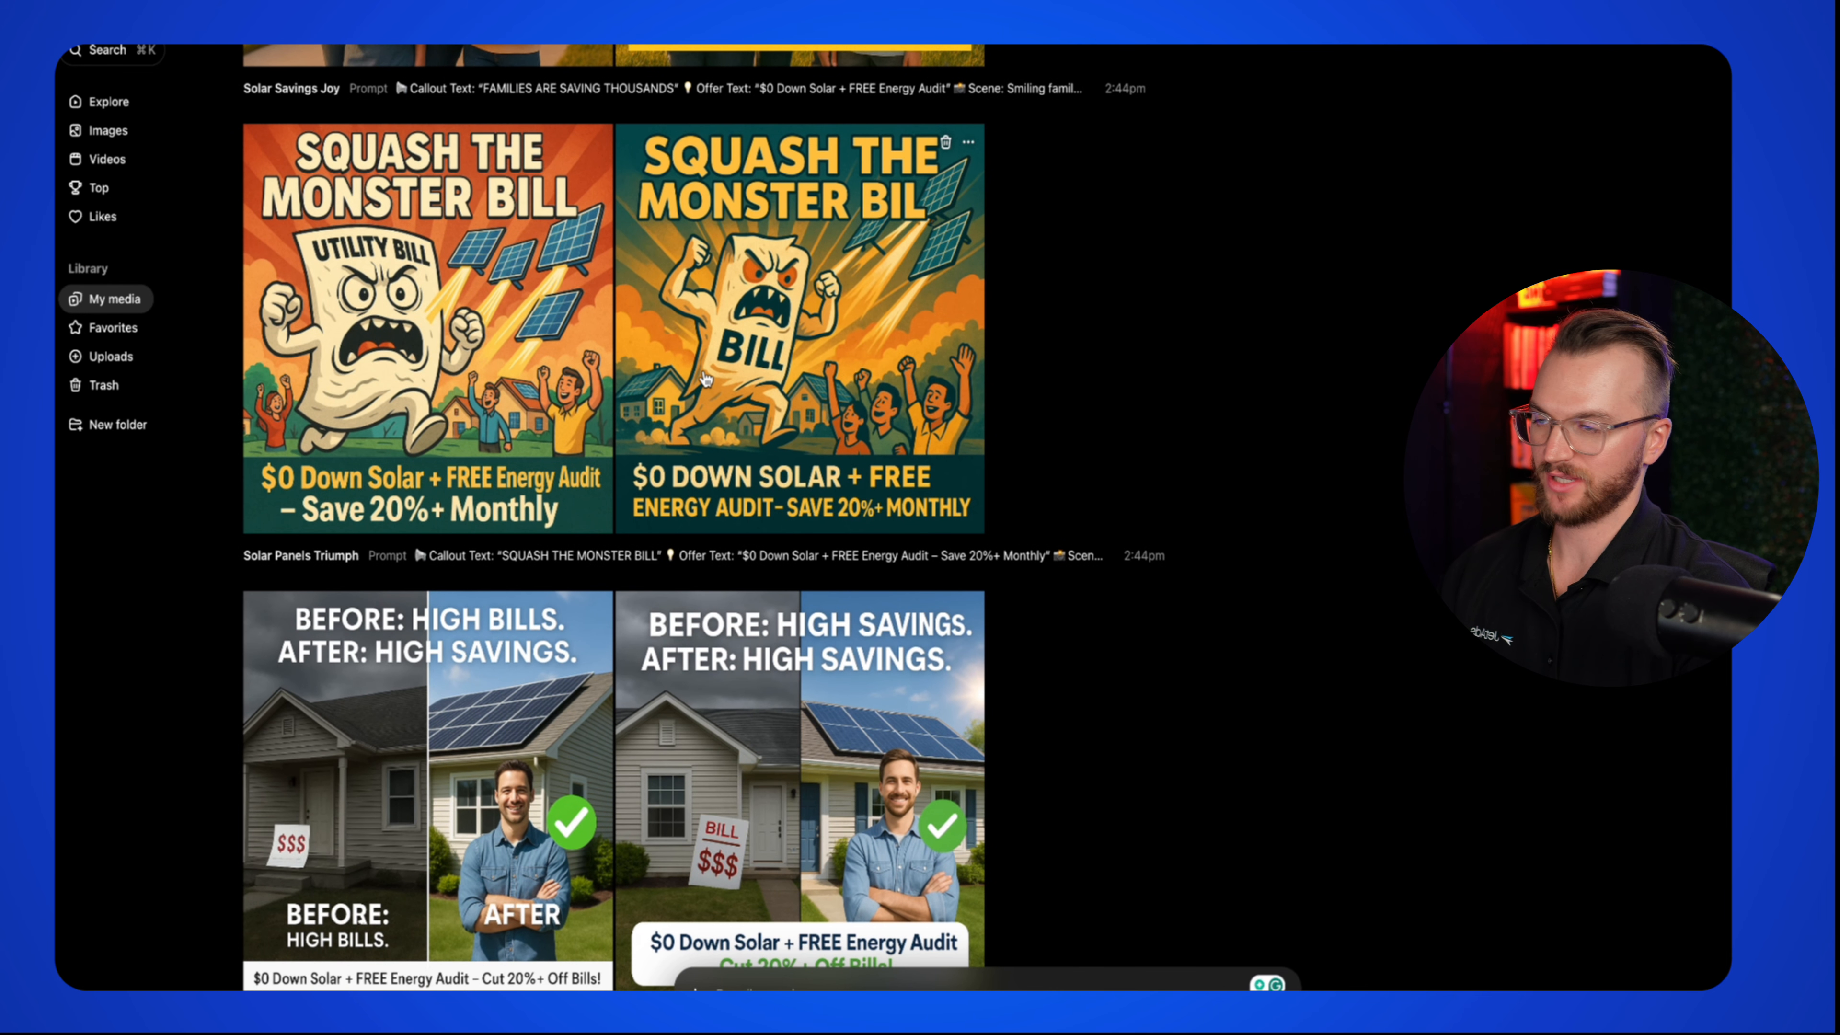
scroll(705, 381, down, 3)
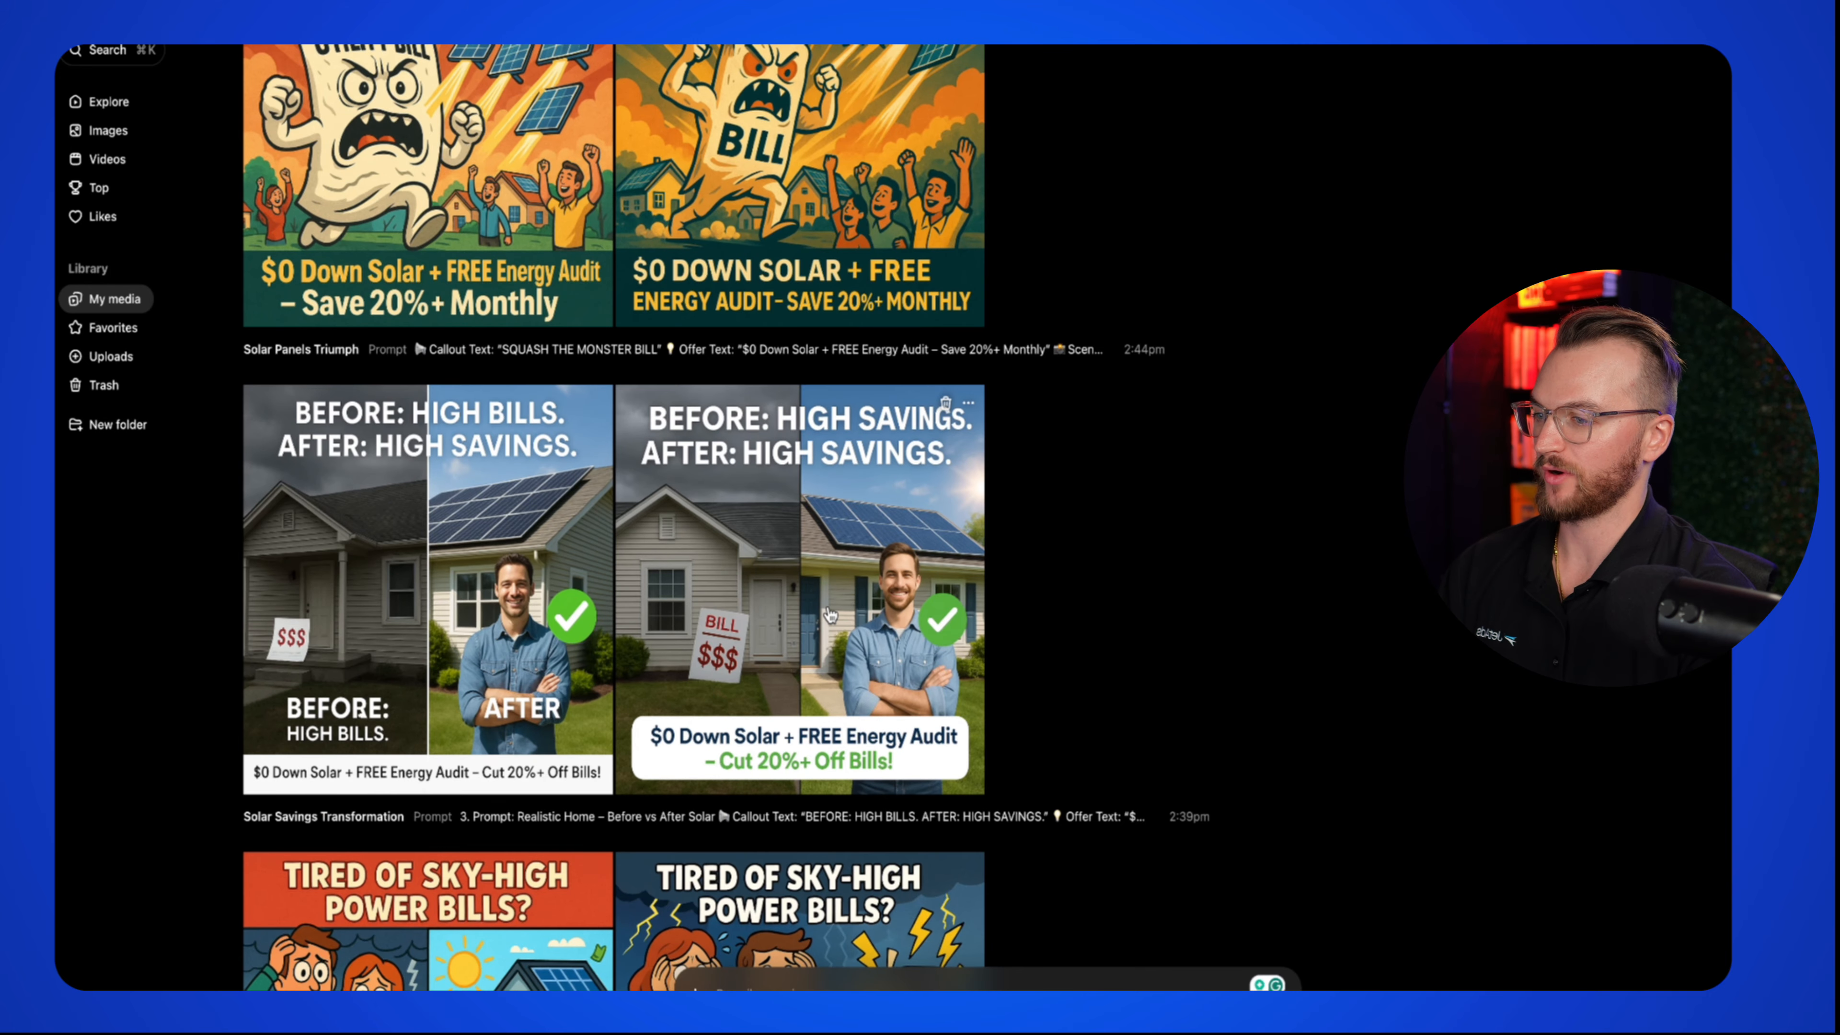
scroll(673, 625, down, 4)
scroll(674, 625, down, 3)
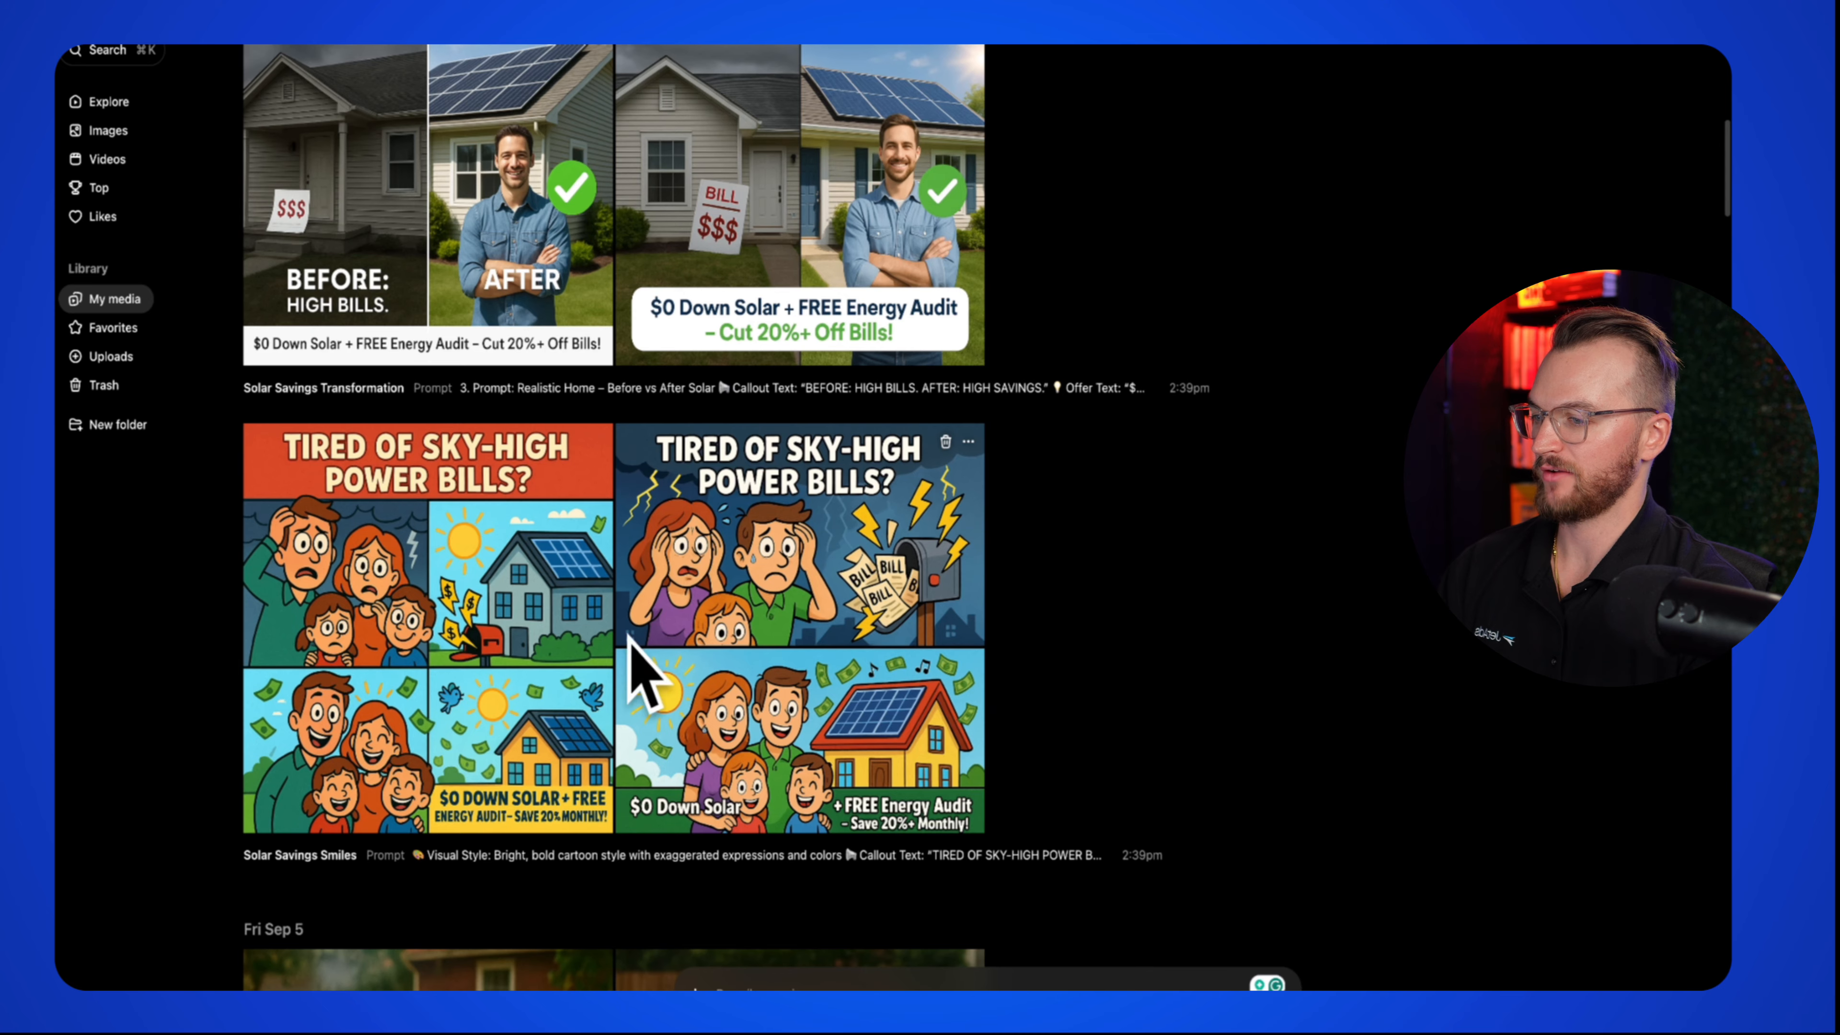
scroll(644, 647, up, 2)
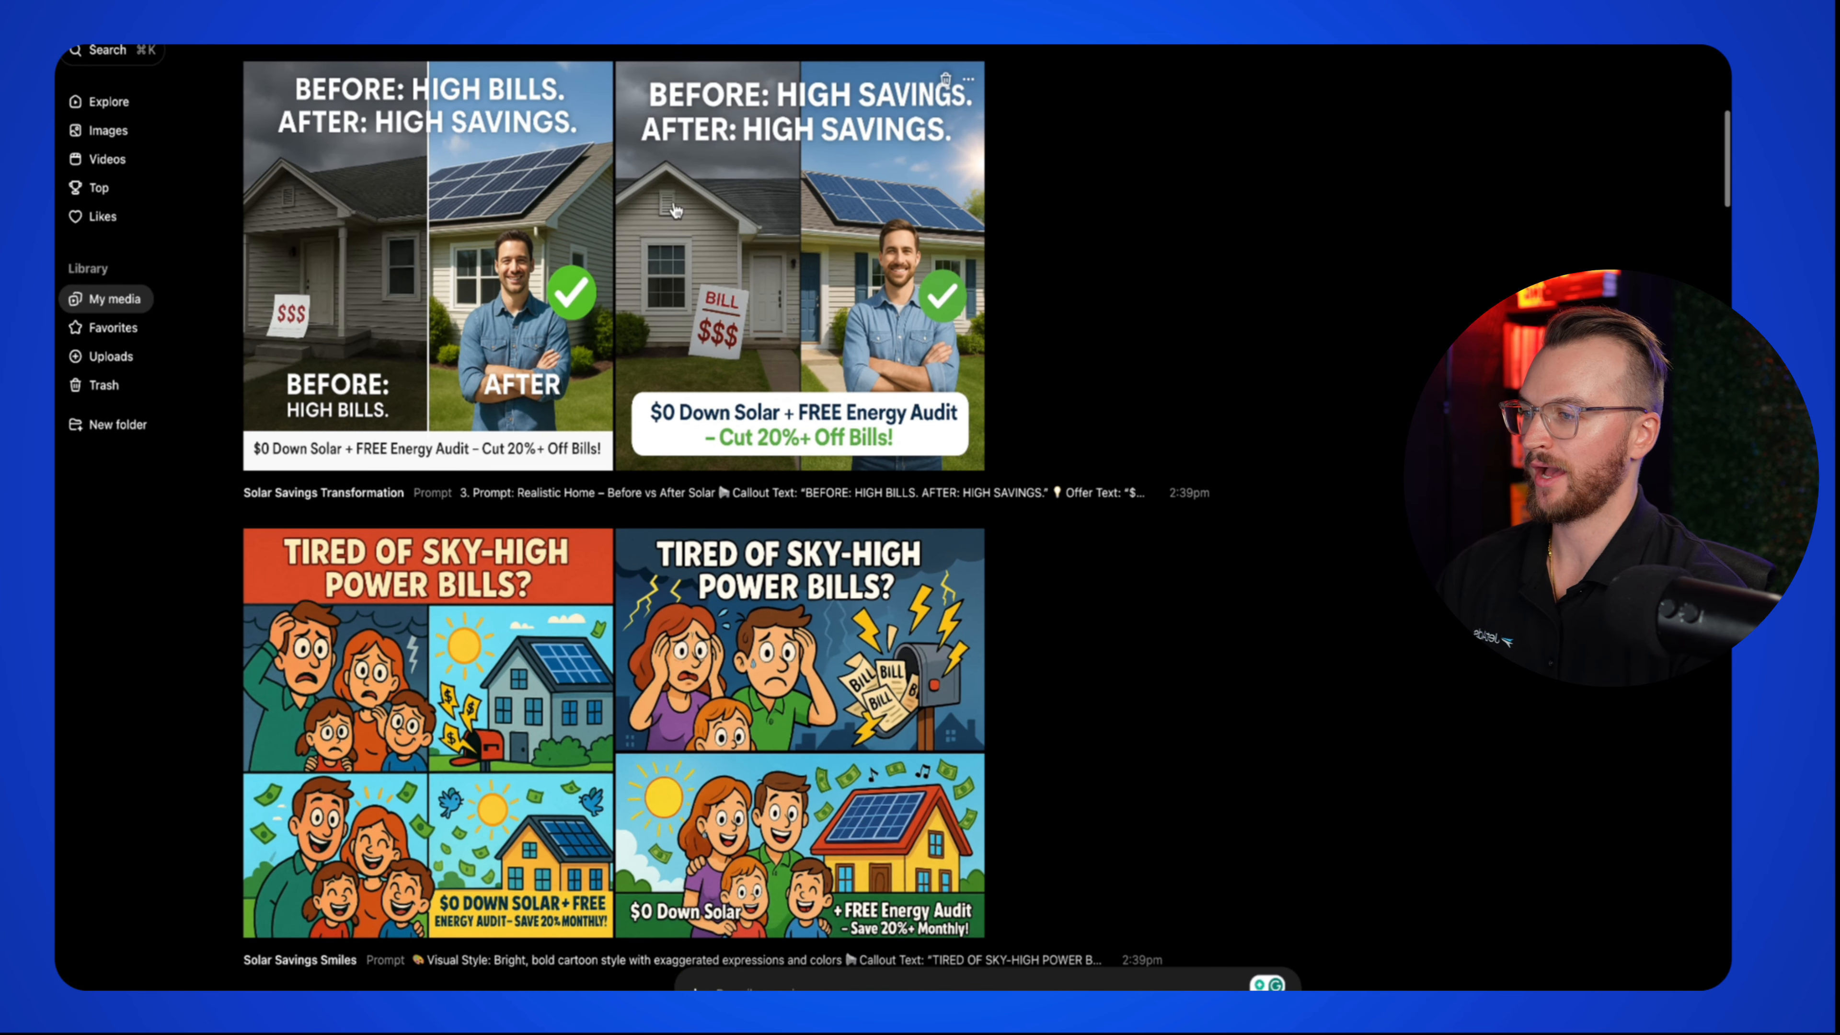
Step: Download the right-hand Before/After solar savings image from Sora to the Desktop
click(968, 79)
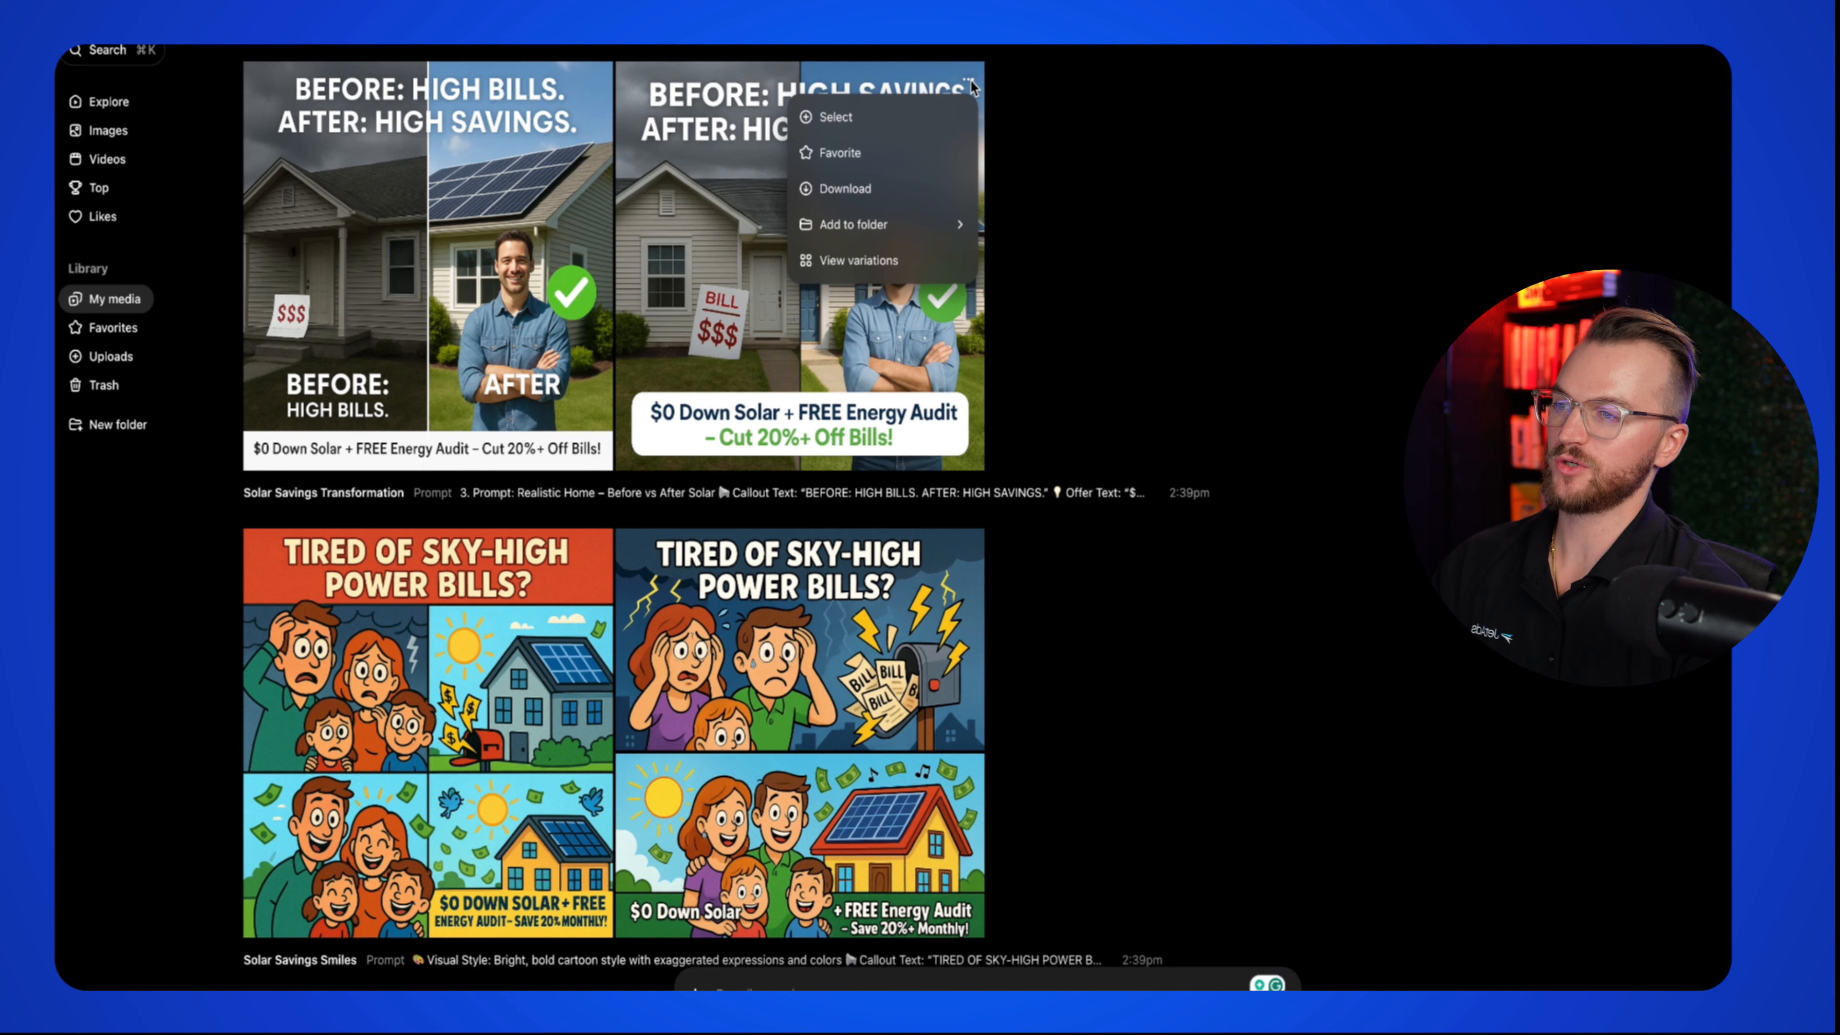
click(858, 202)
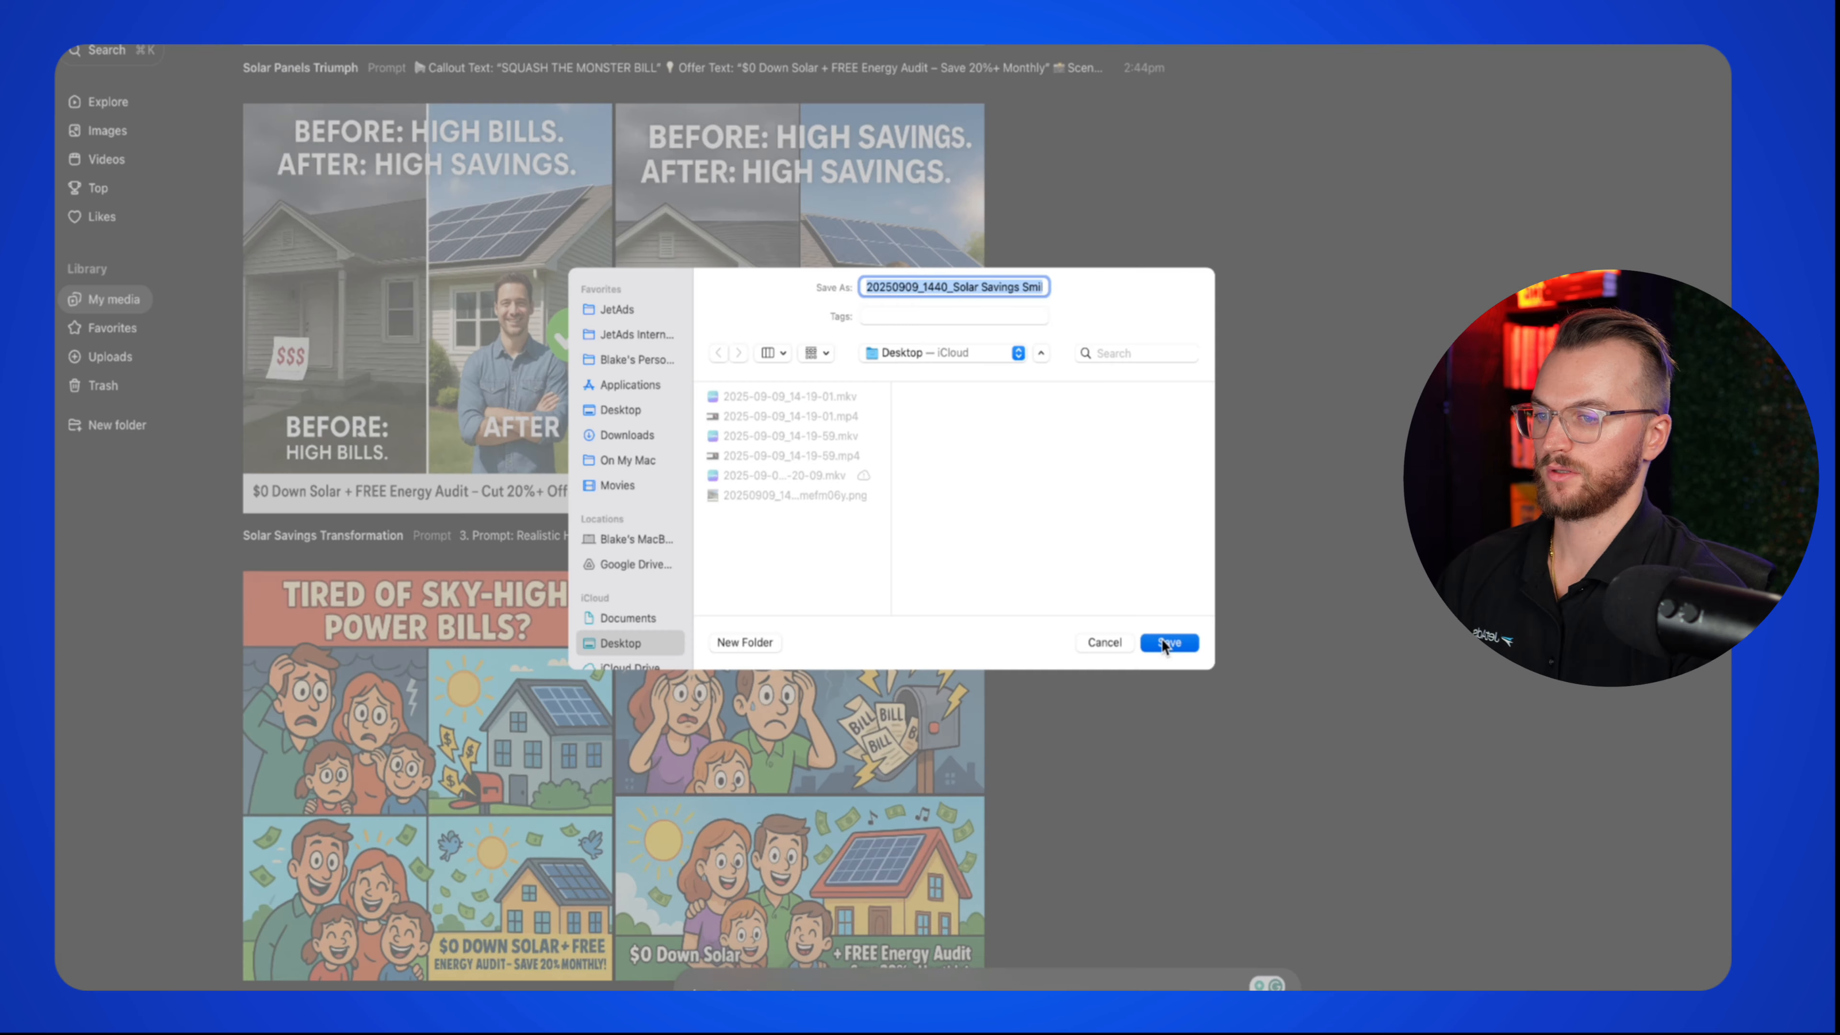
click(1169, 642)
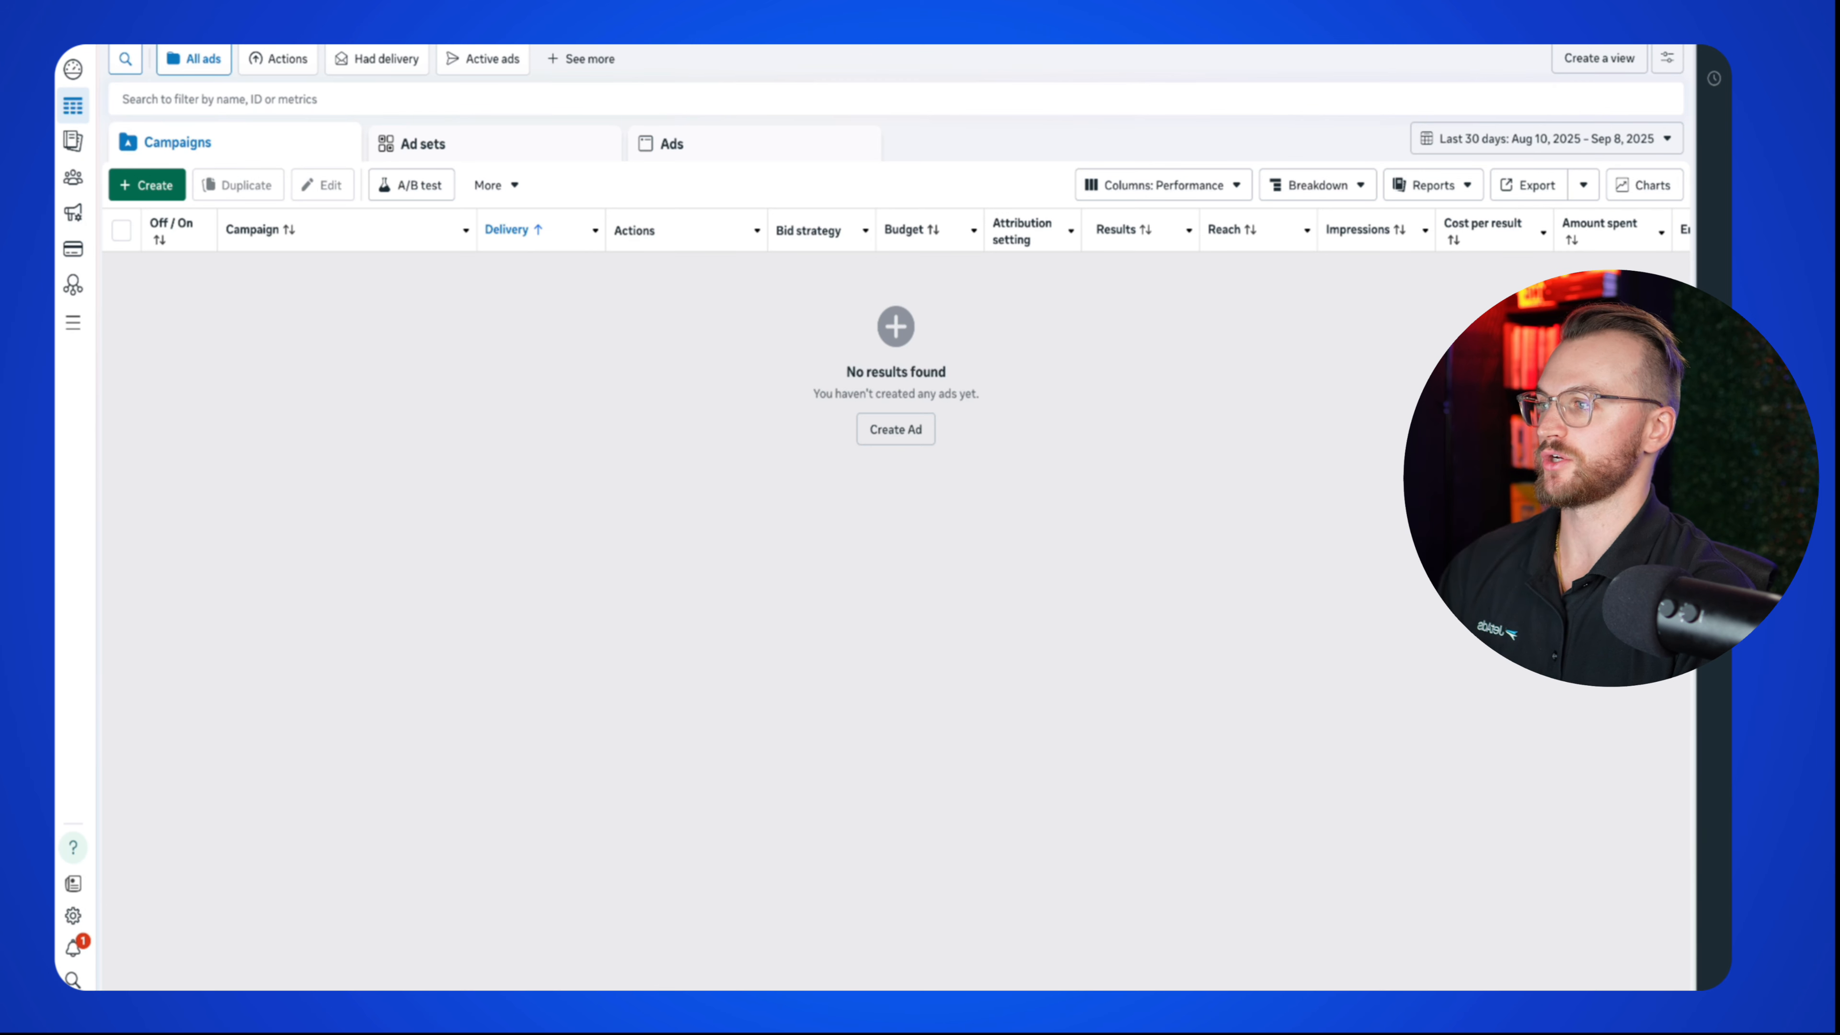
Step: Start a new campaign with the Leads objective
click(147, 185)
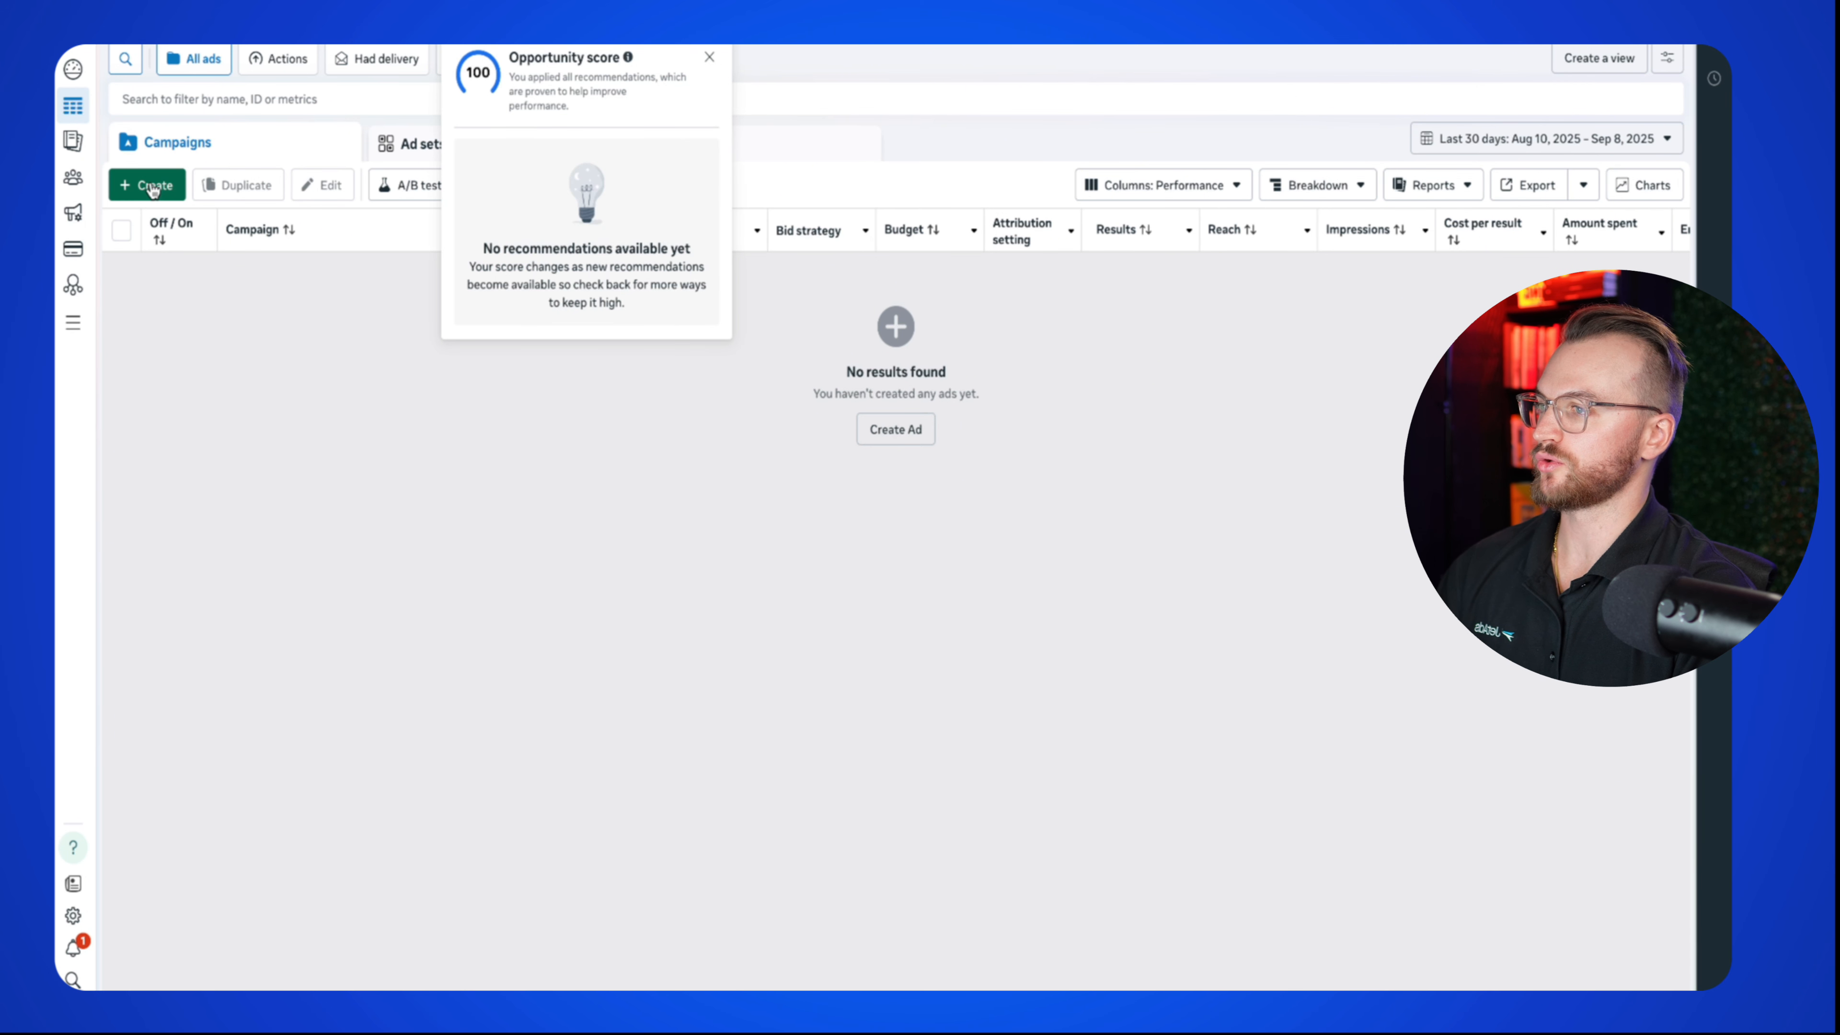
mouse_move(795, 460)
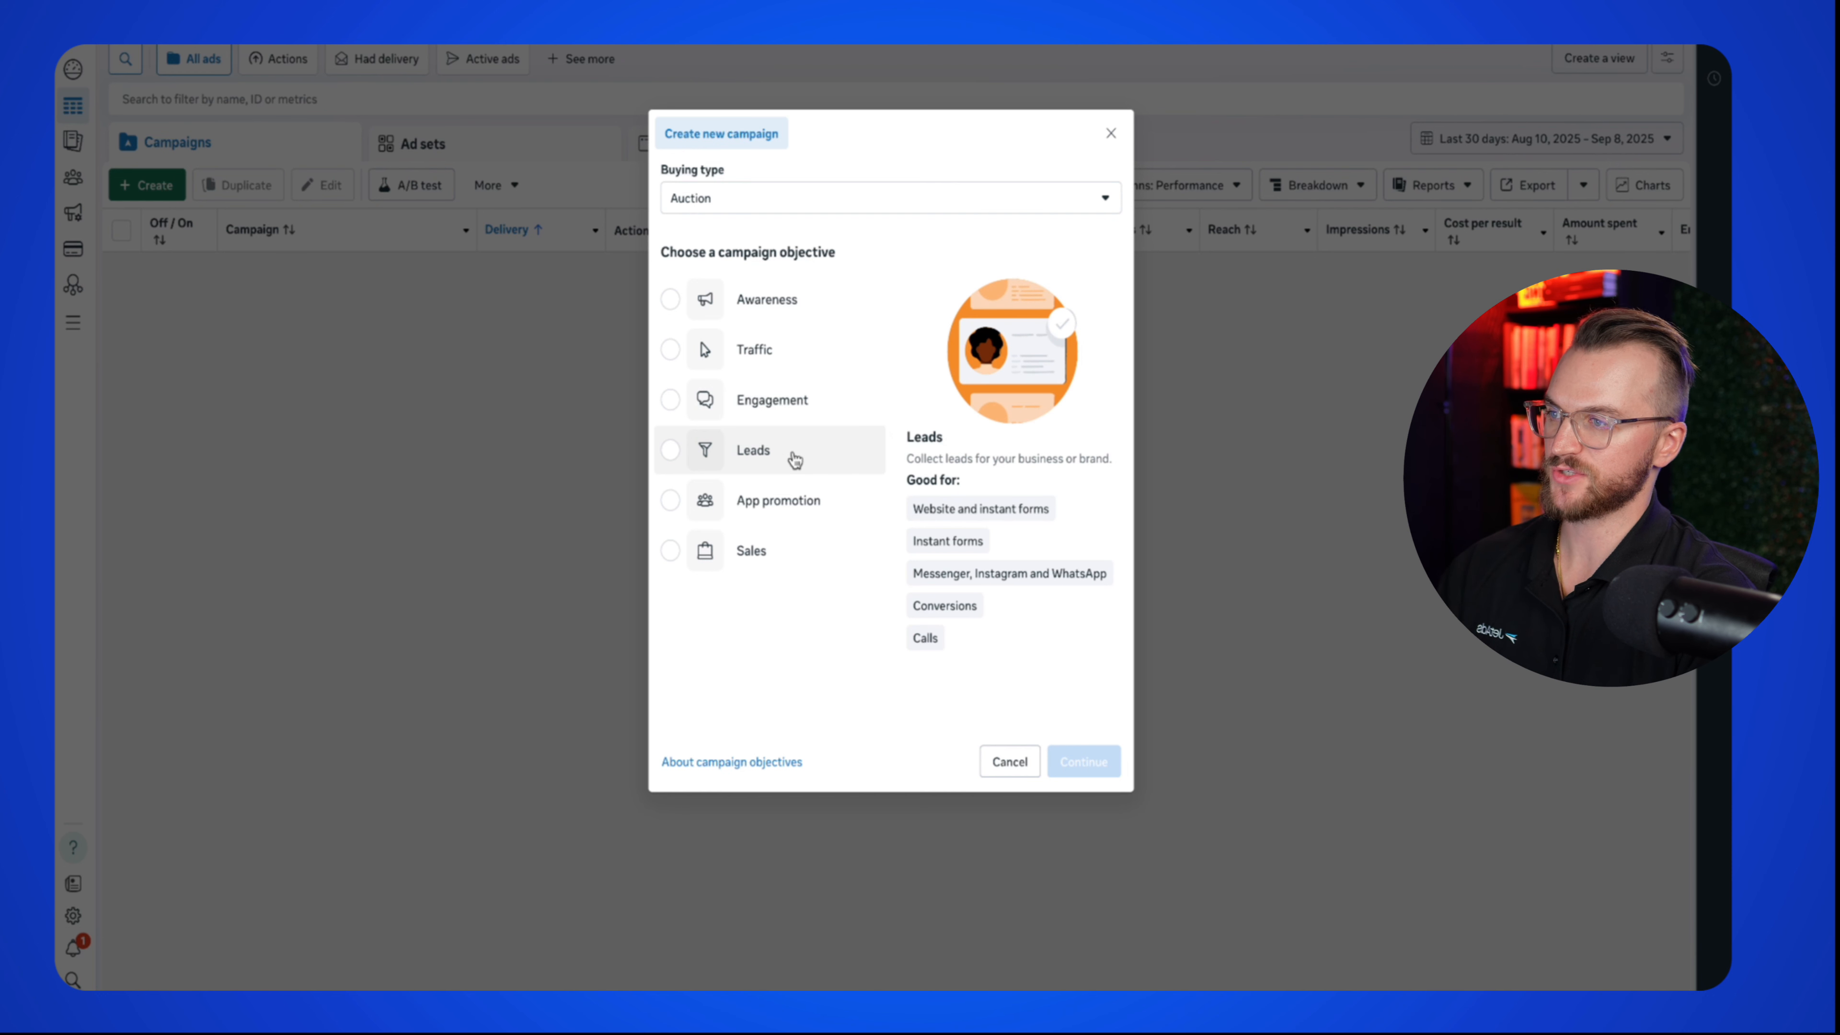
click(794, 460)
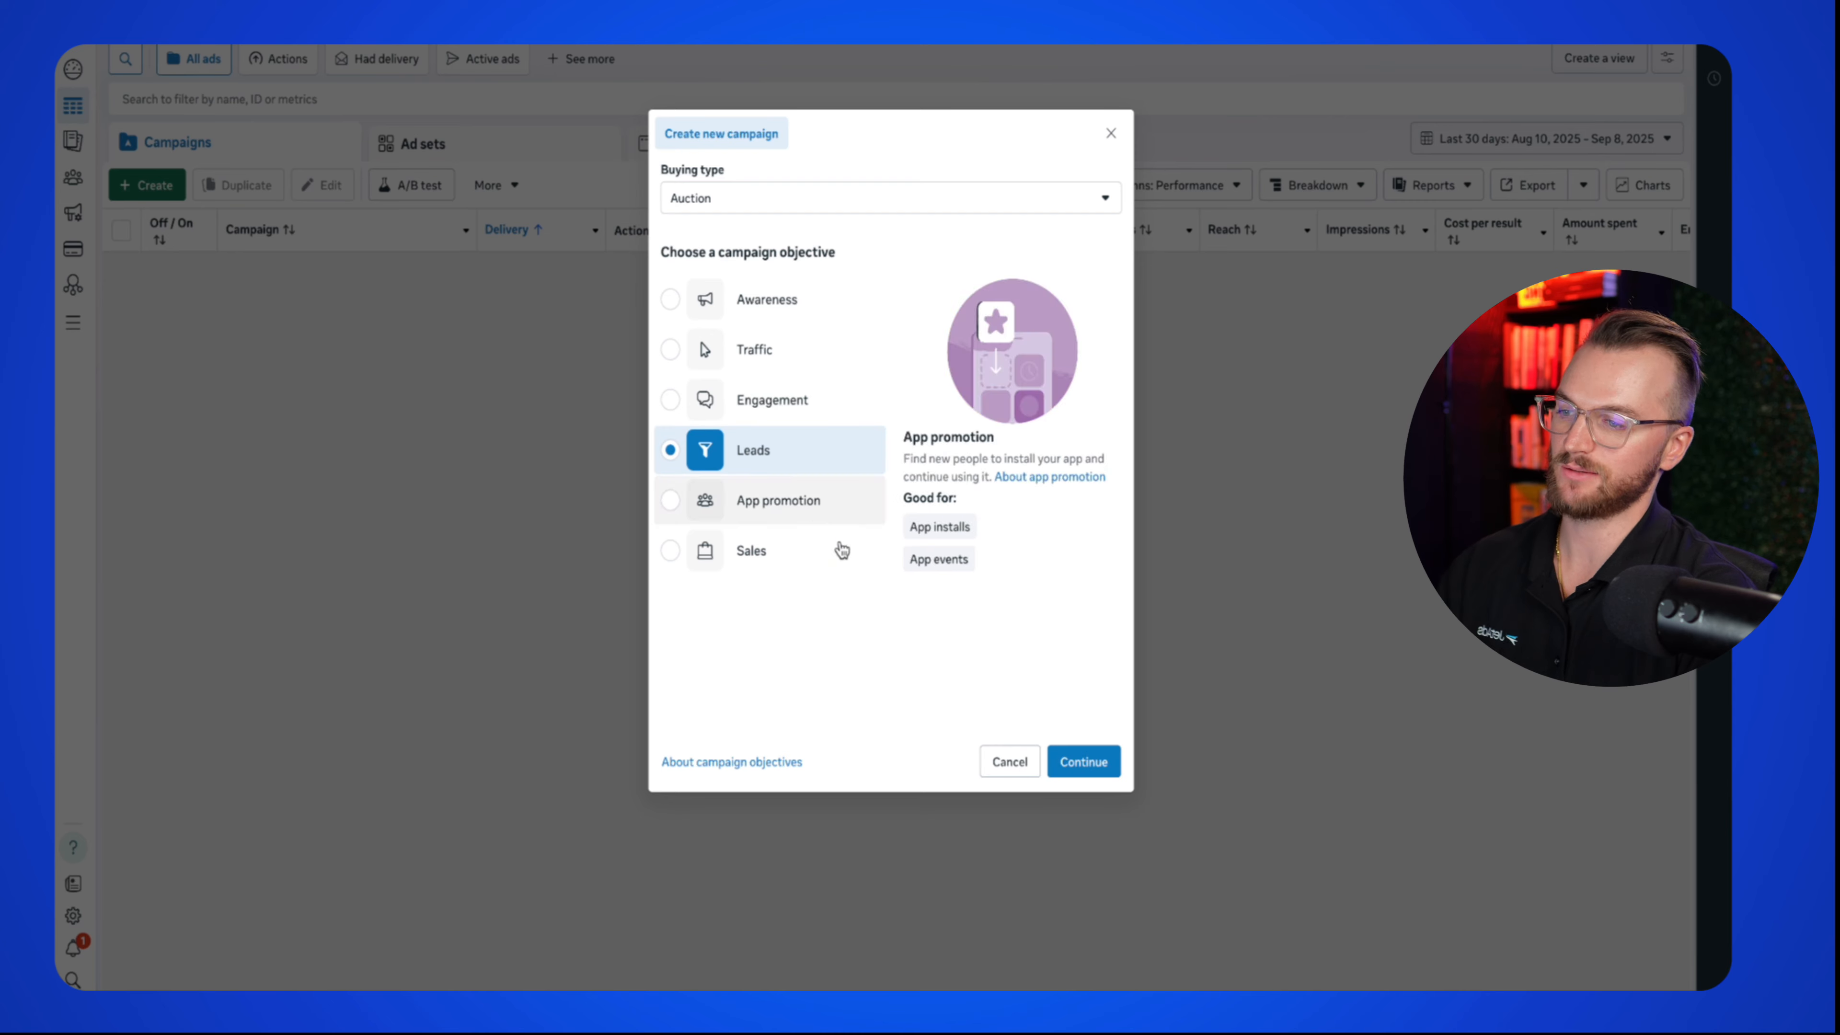
click(1079, 760)
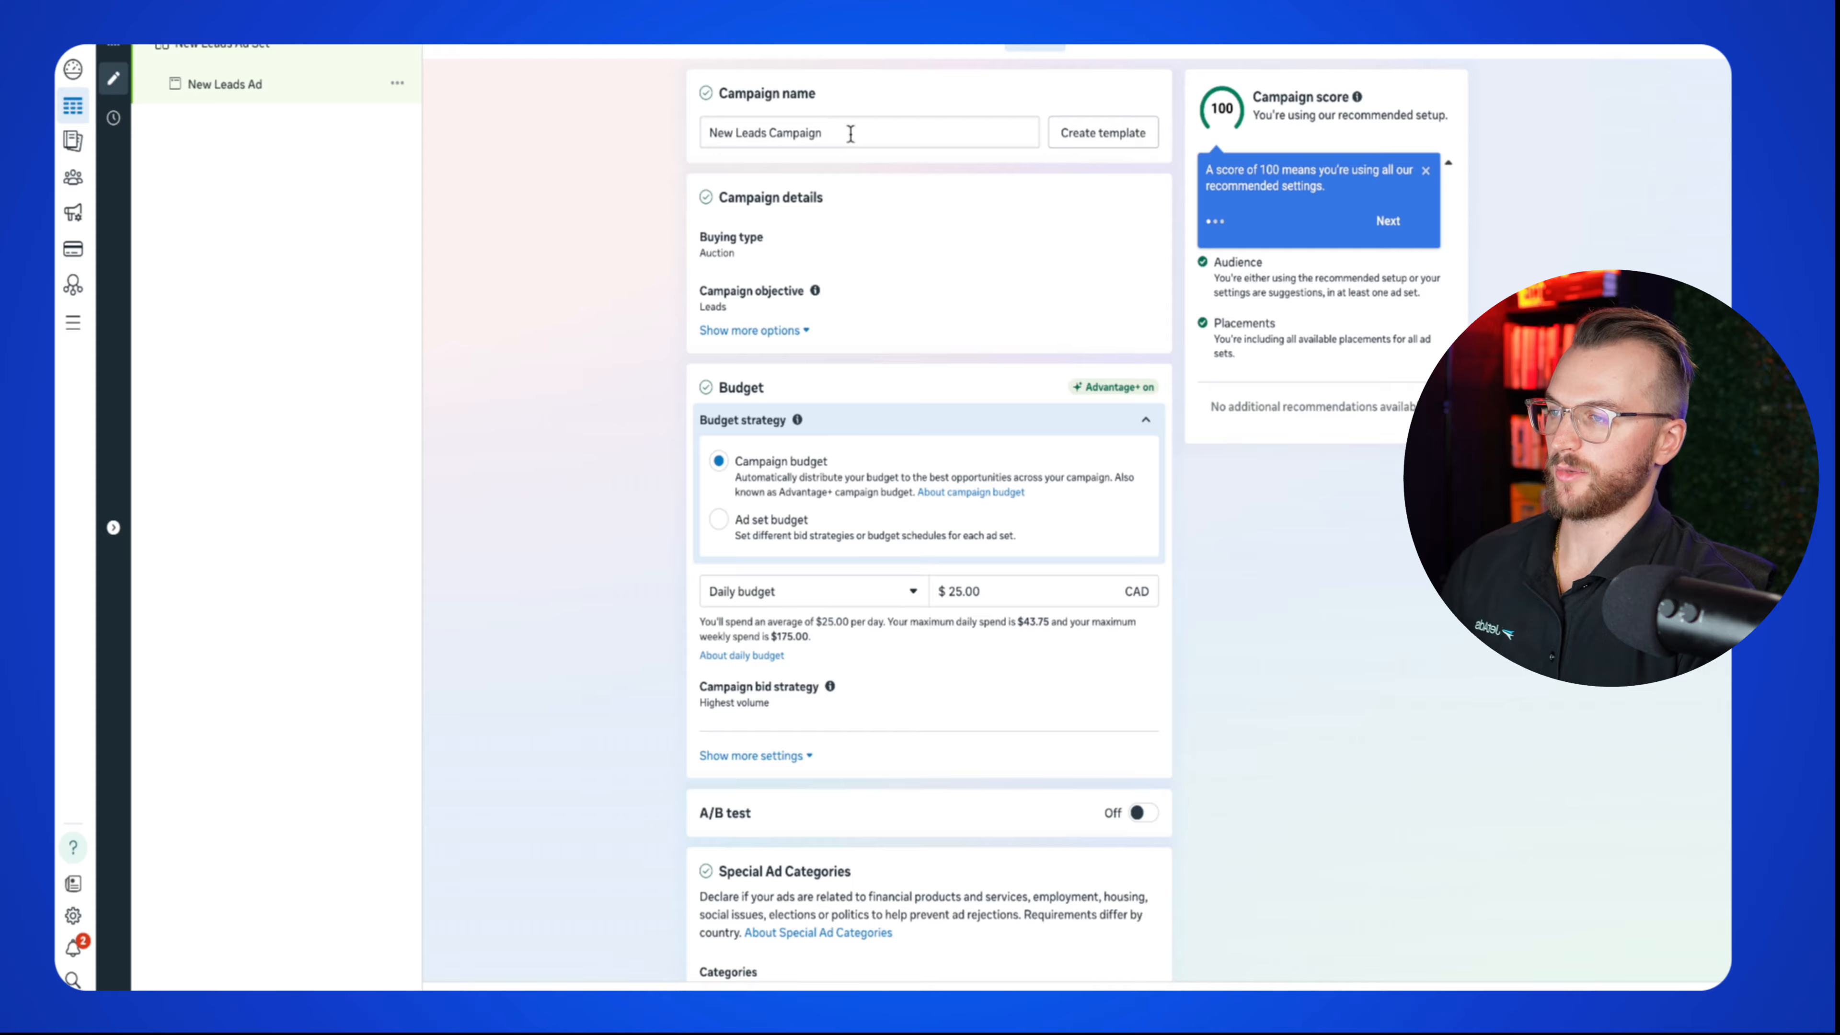
Step: Name the campaign 'Solar v1 | JetAds' and set a $100 daily budget
drag(850, 134, 628, 143)
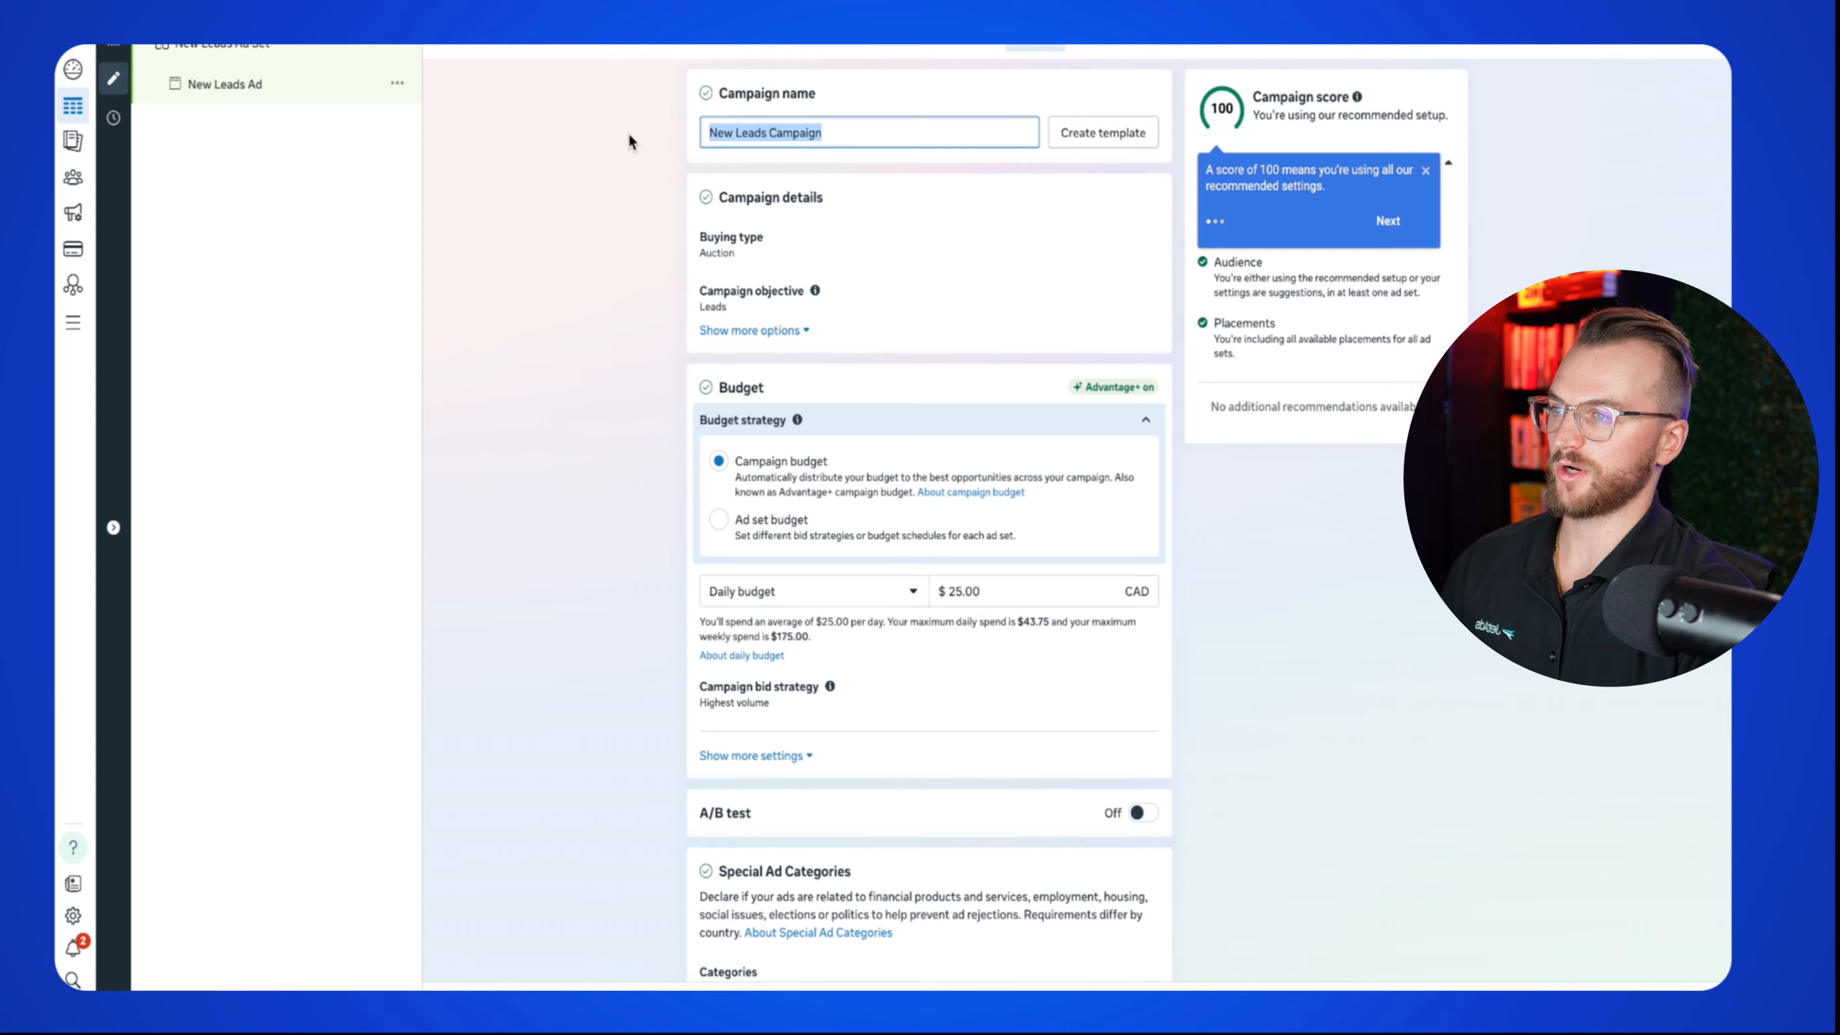
text(Solar v1)
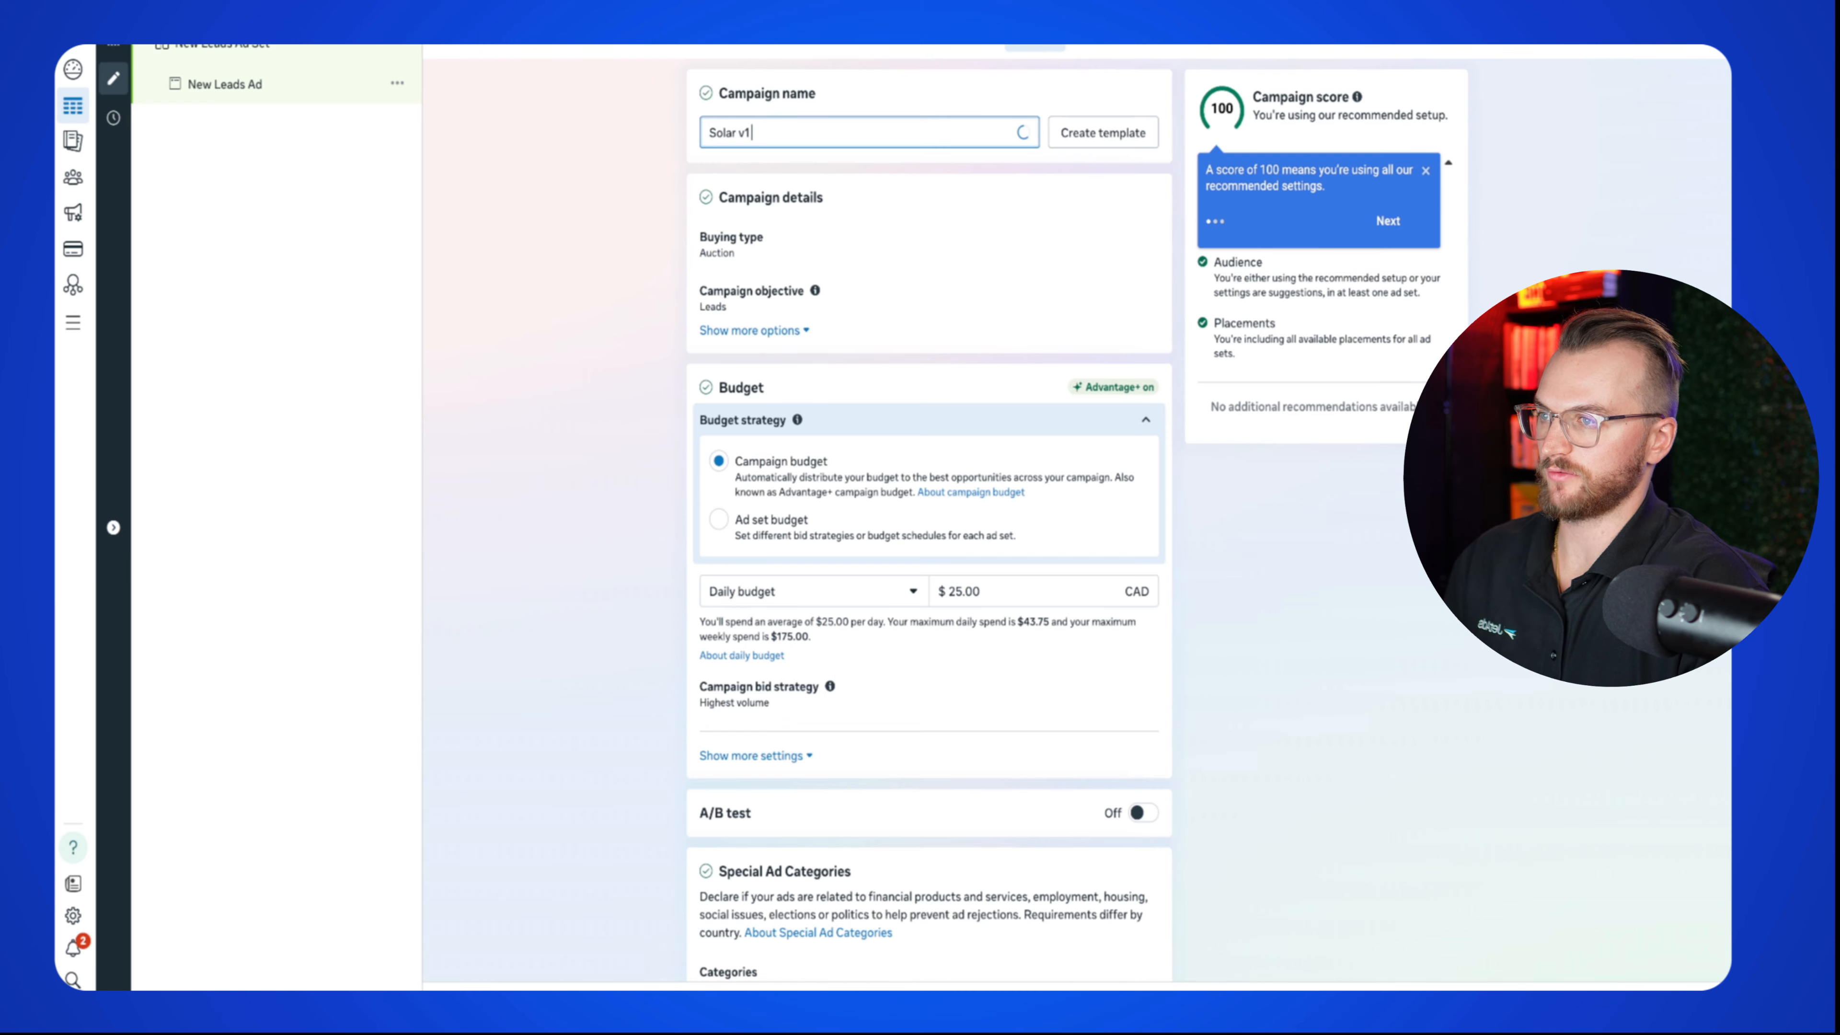
text( | JetAds)
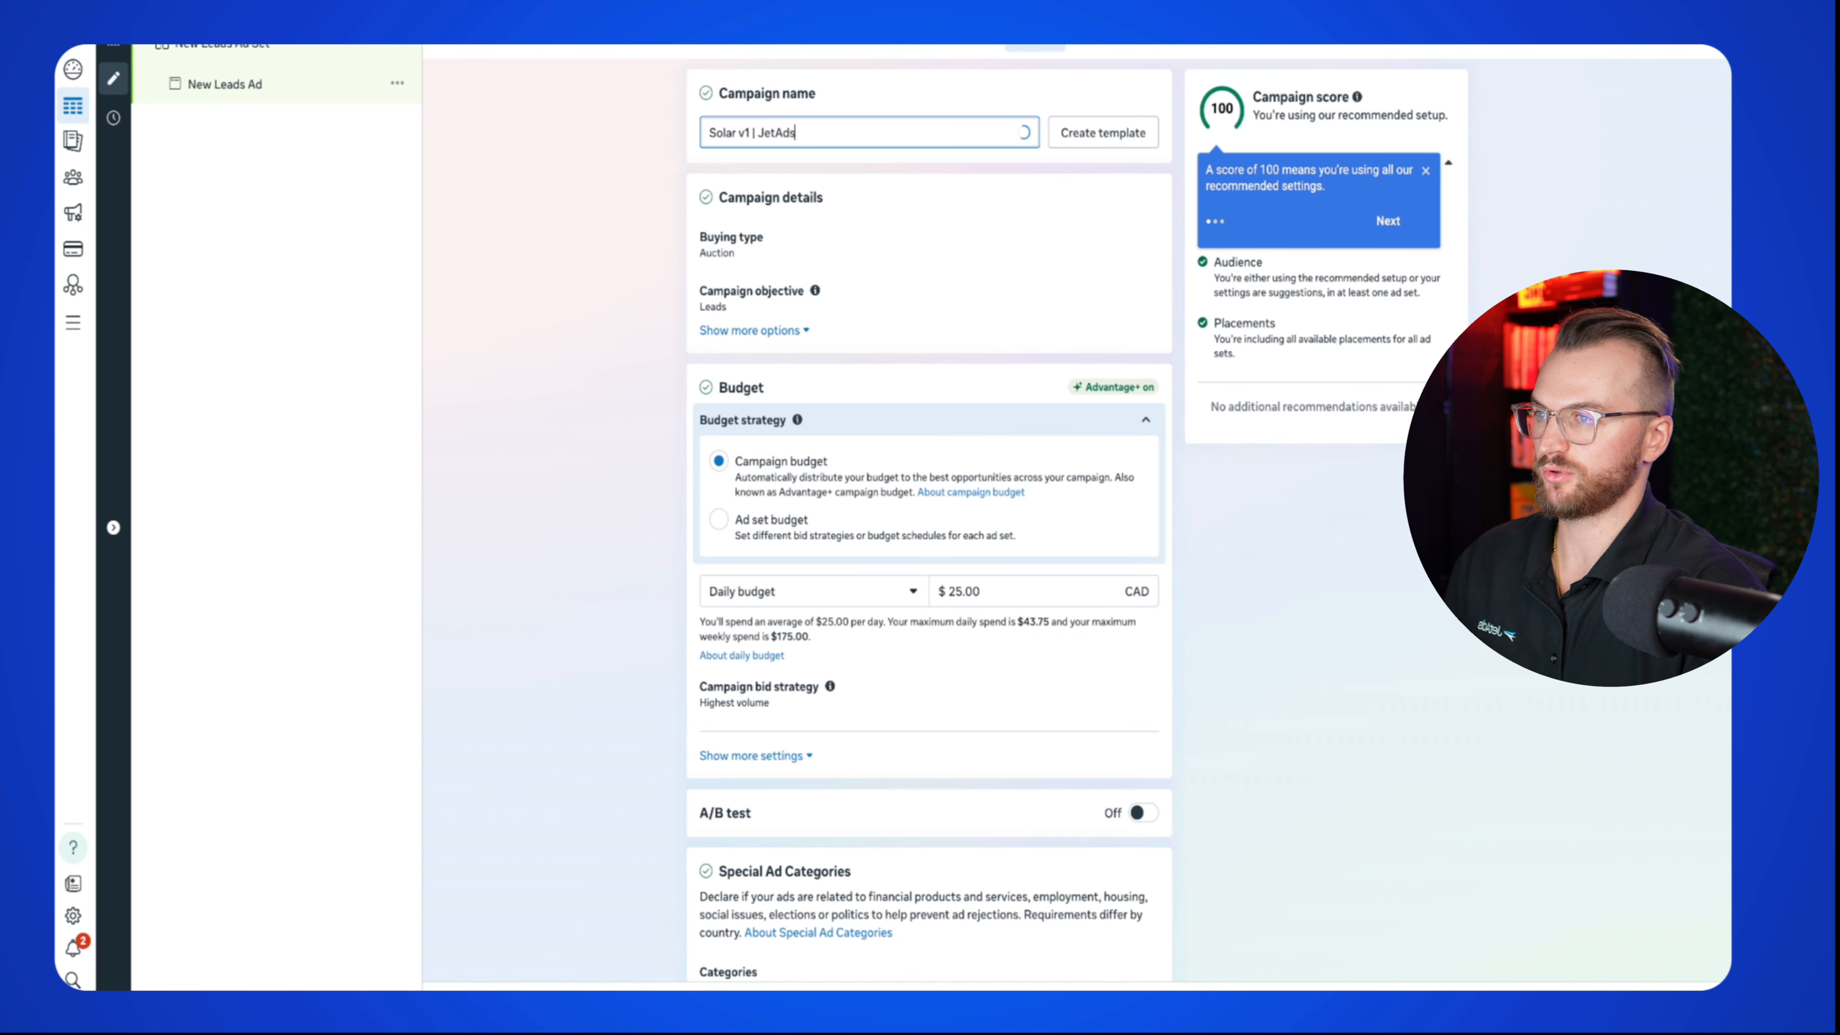
click(964, 591)
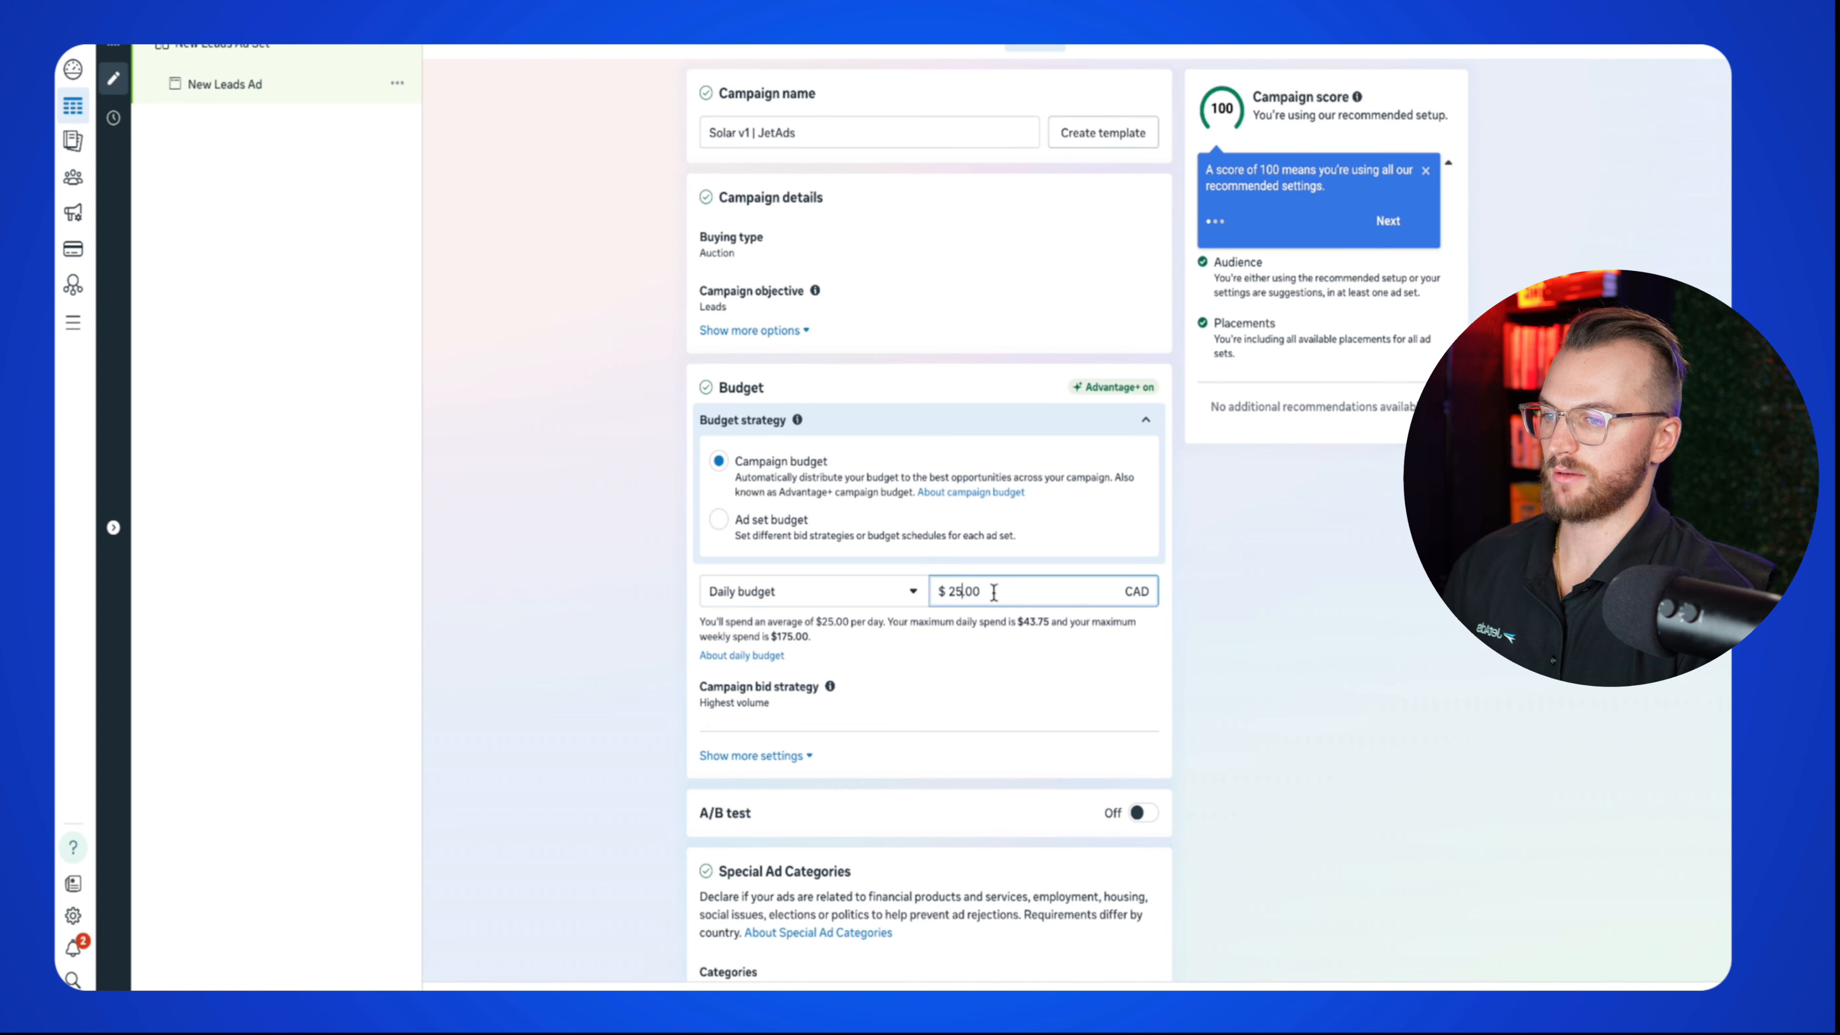
key(BackSpace)
key(BackSpace)
text(100)
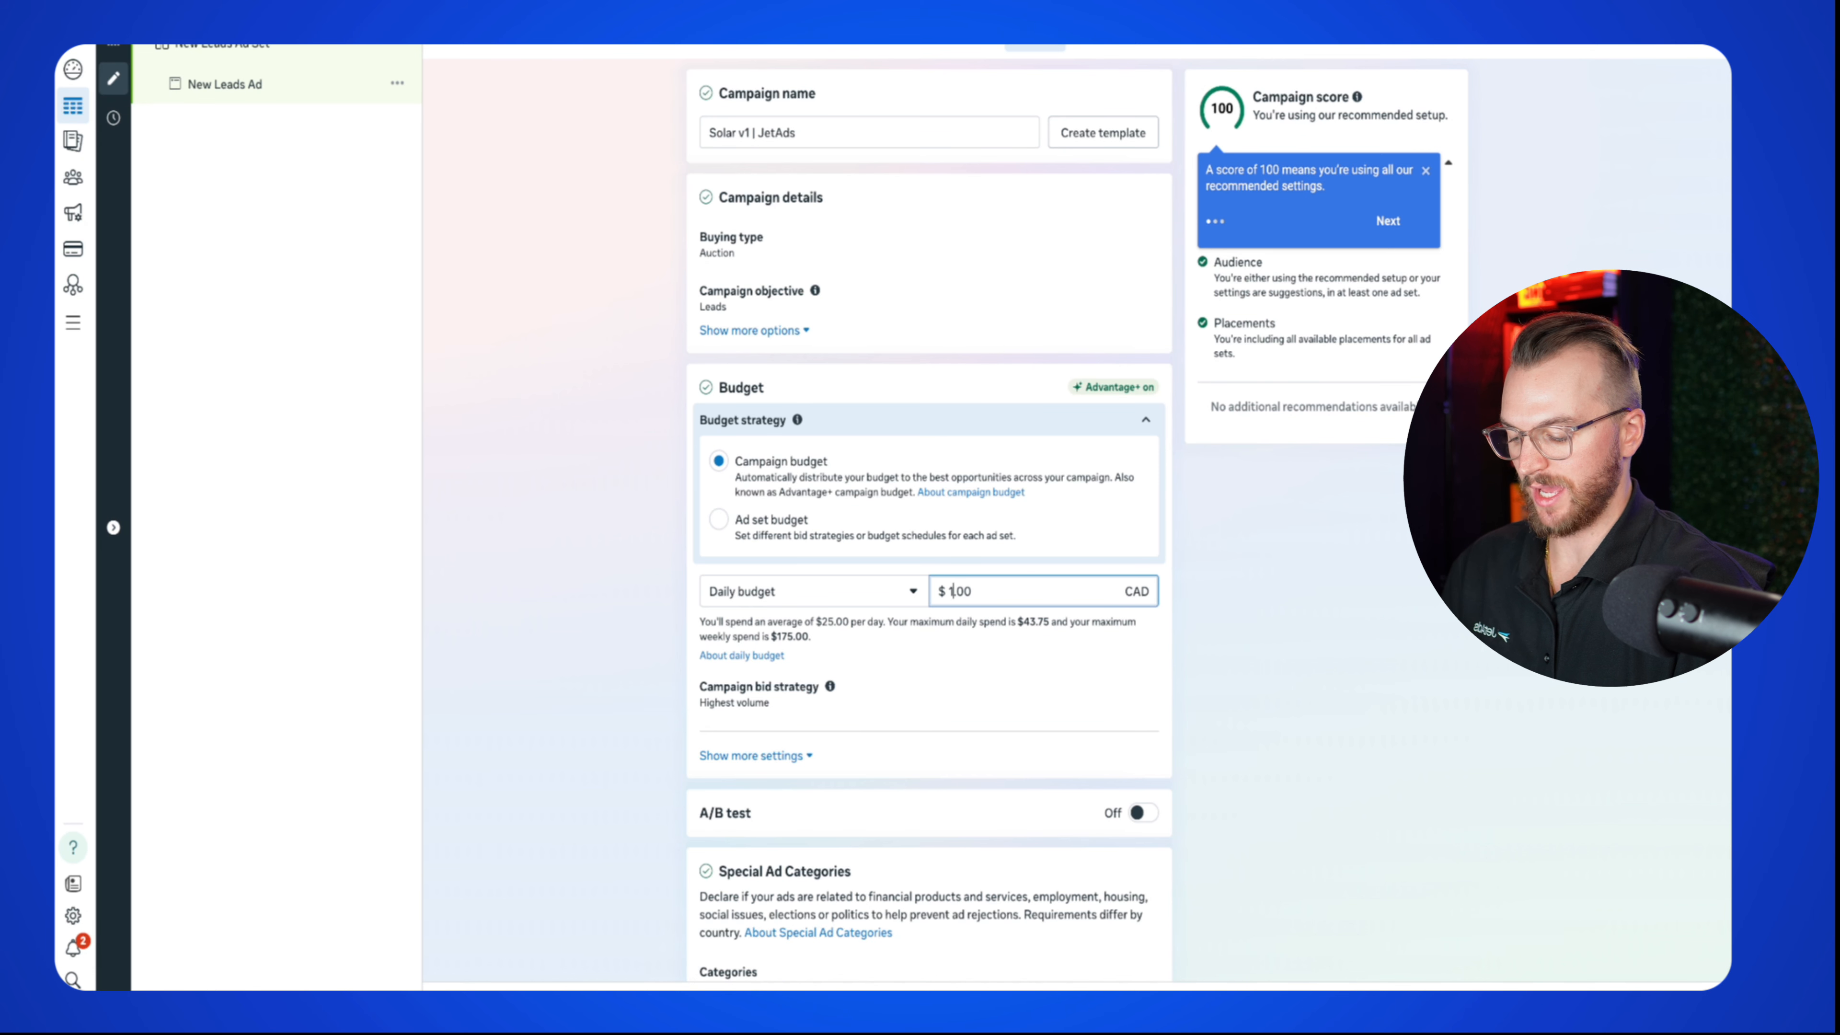
click(1243, 654)
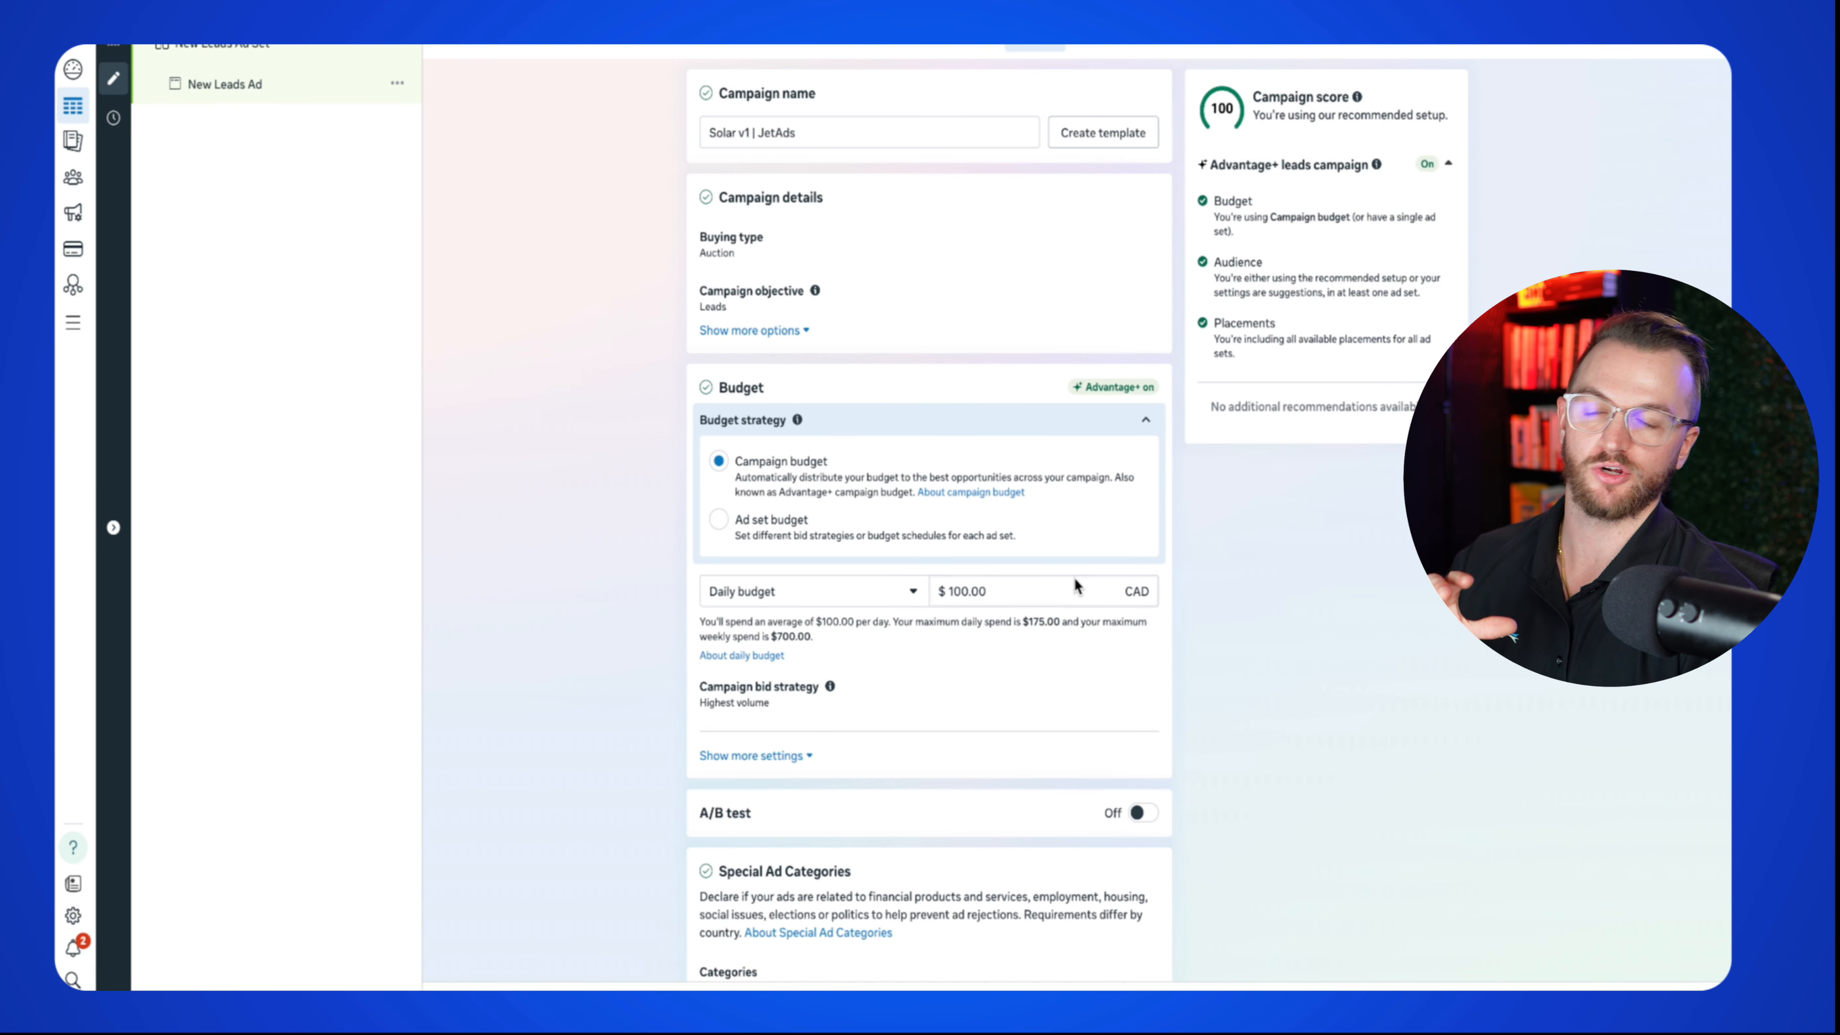
scroll(879, 497, down, 1)
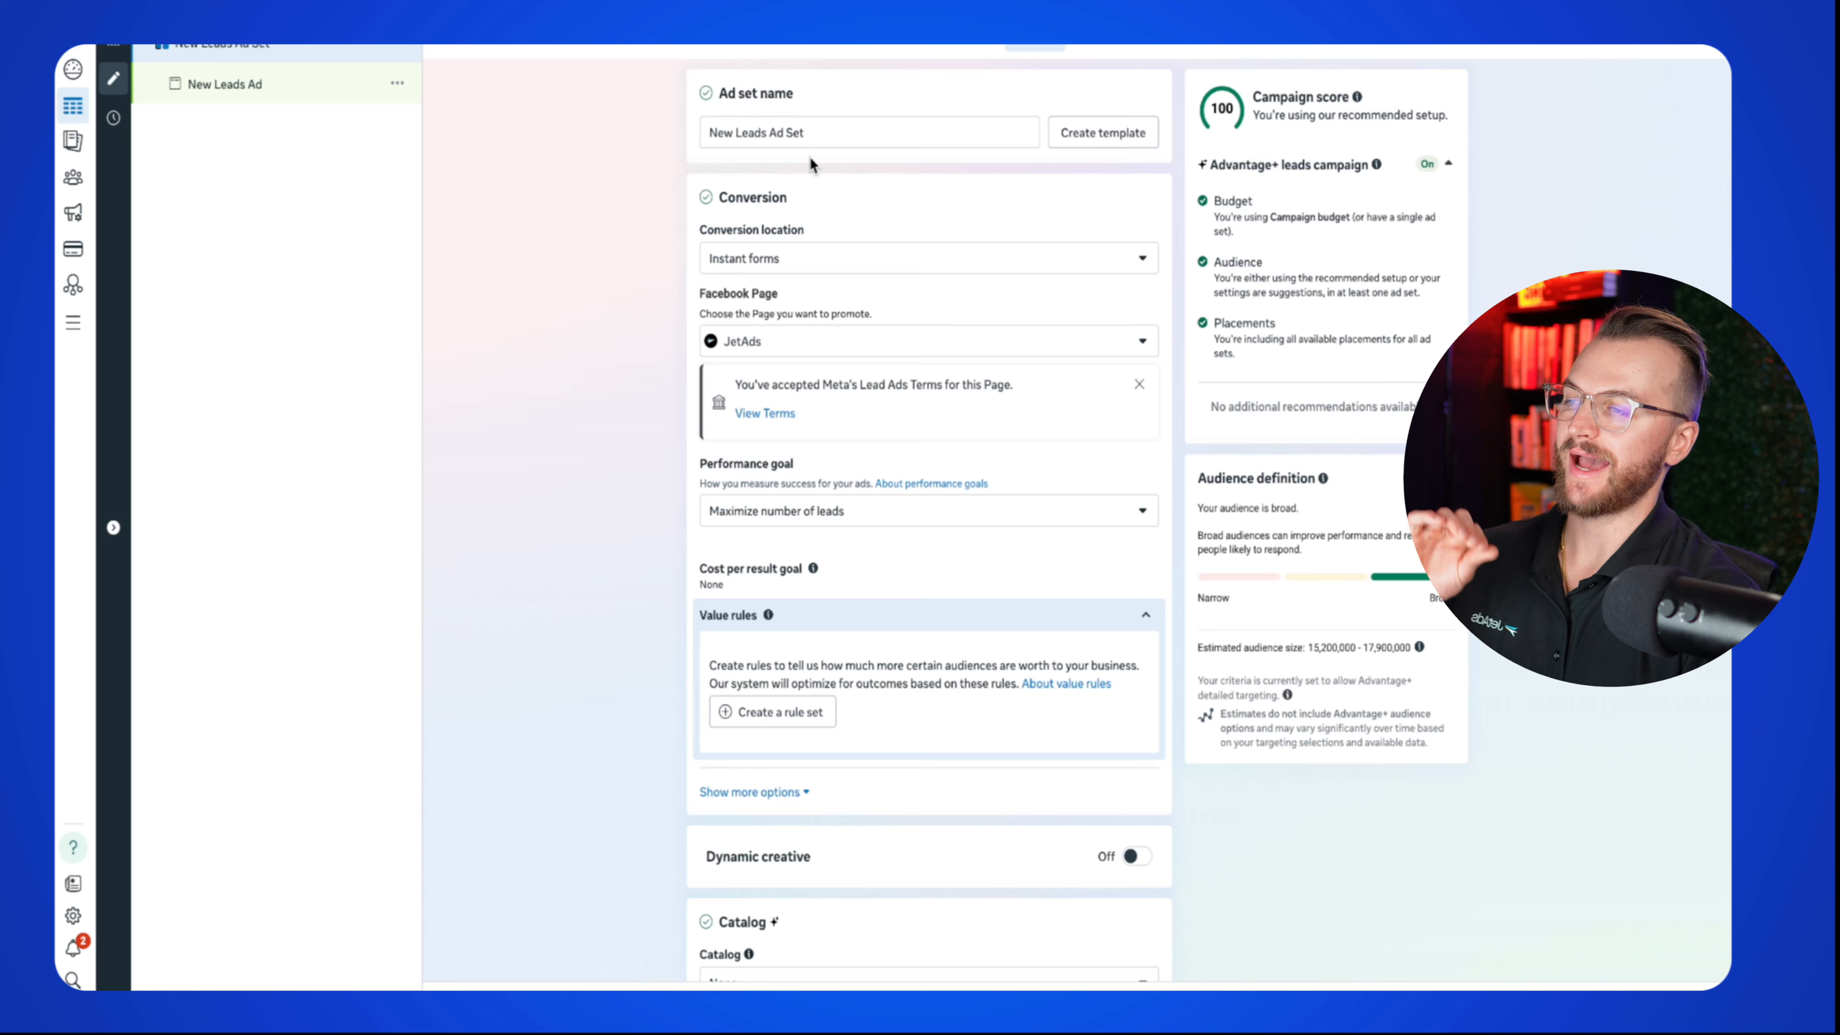
Step: Replace the default ad set name with 'Instant Form | Solar'
triple_click(824, 132)
key(BackSpace)
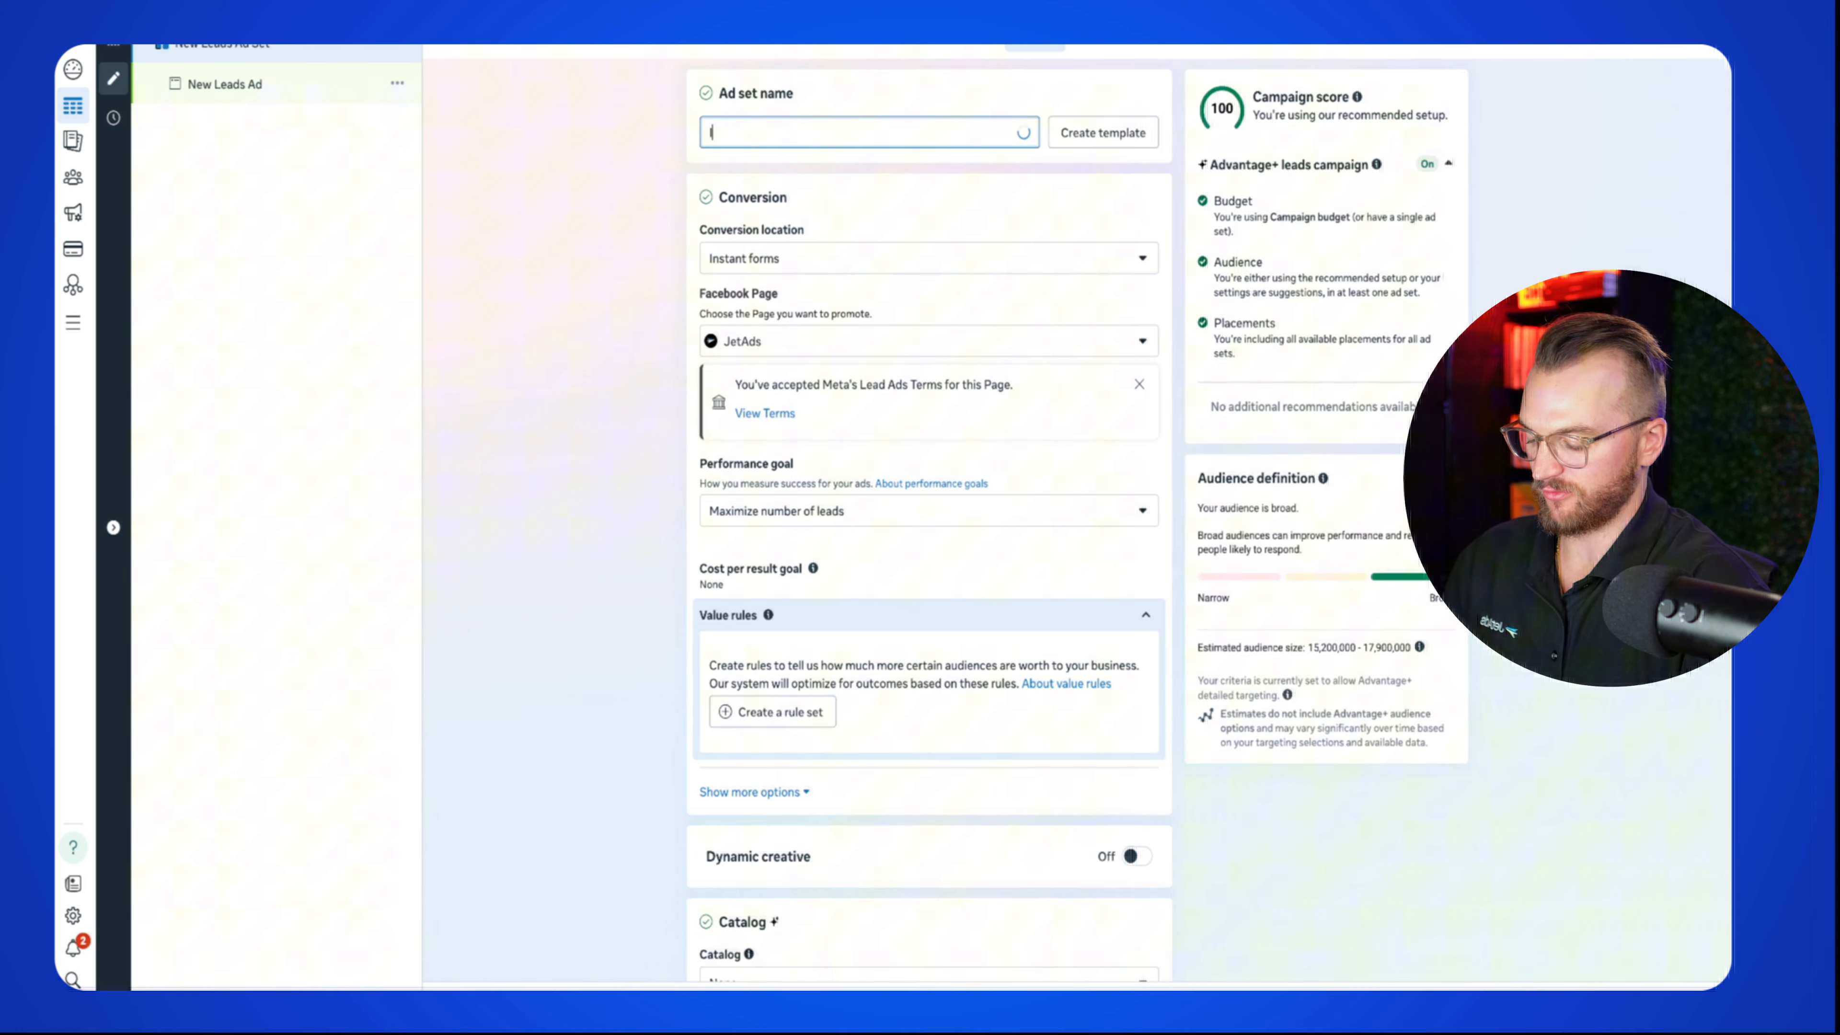
text(Instant)
text( SF)
key(BackSpace)
key(BackSpace)
text(Fo)
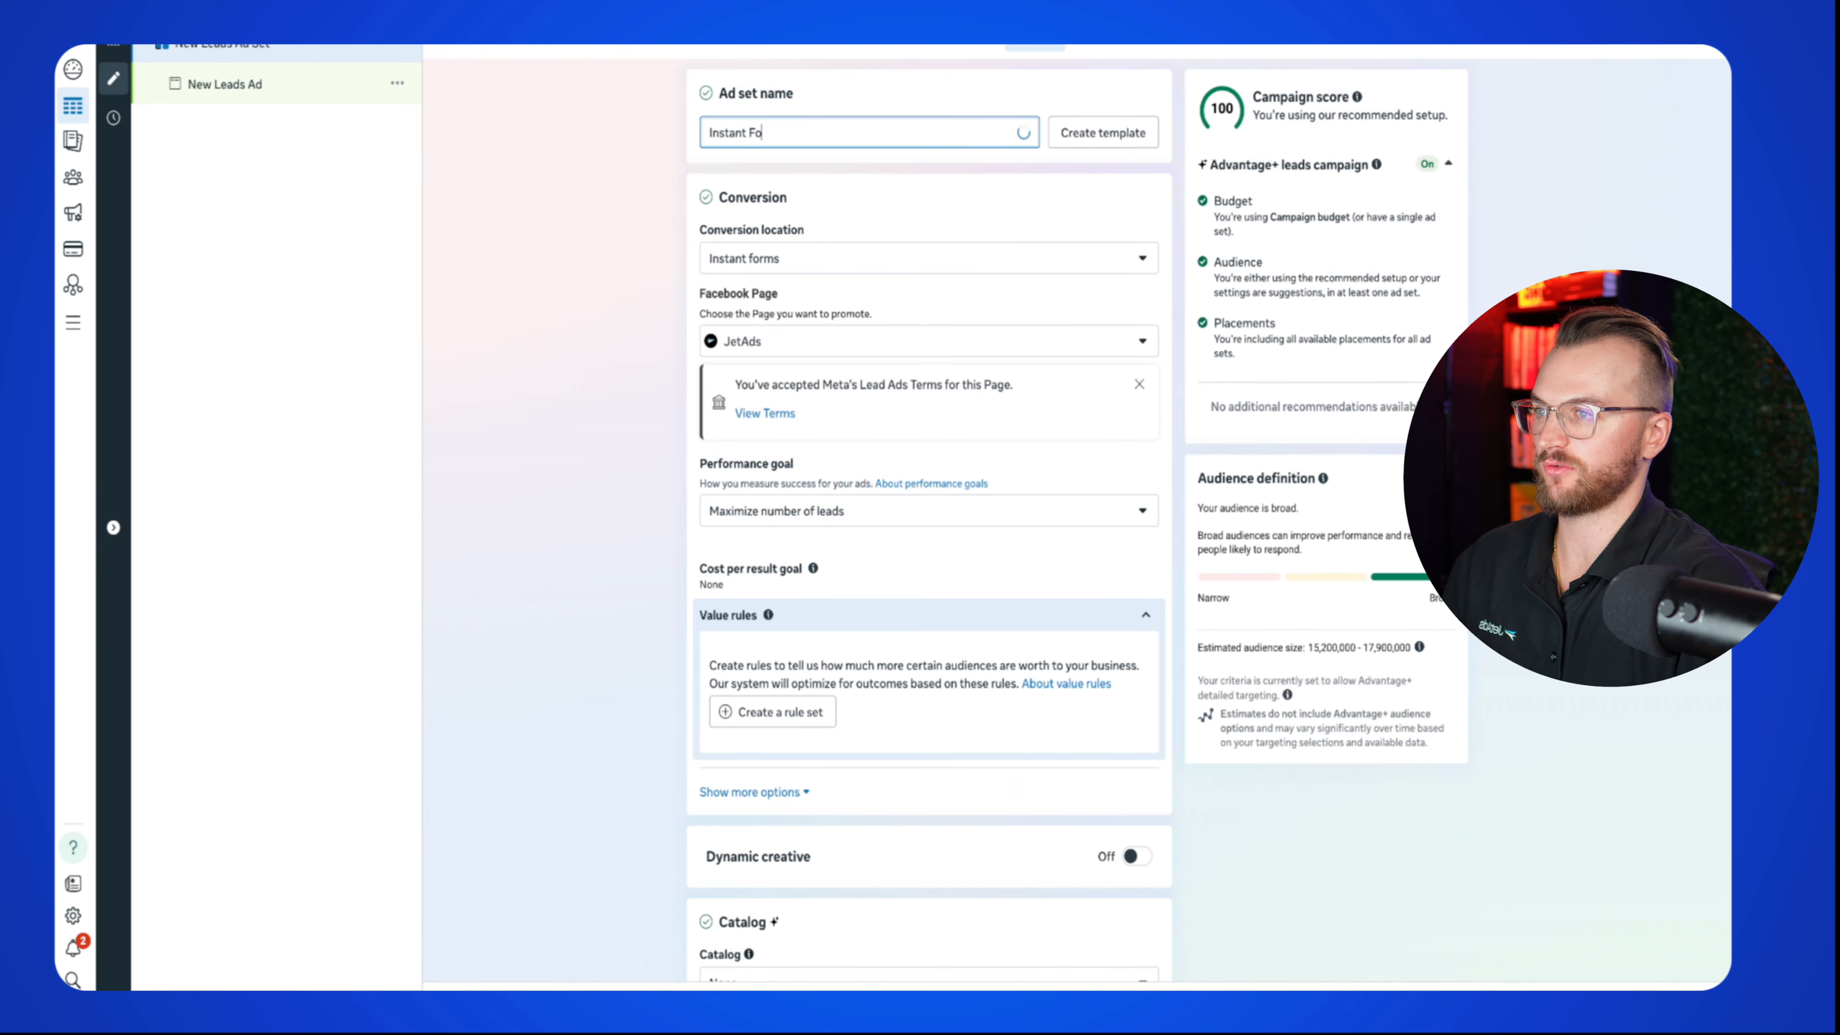
text(rm | Solar)
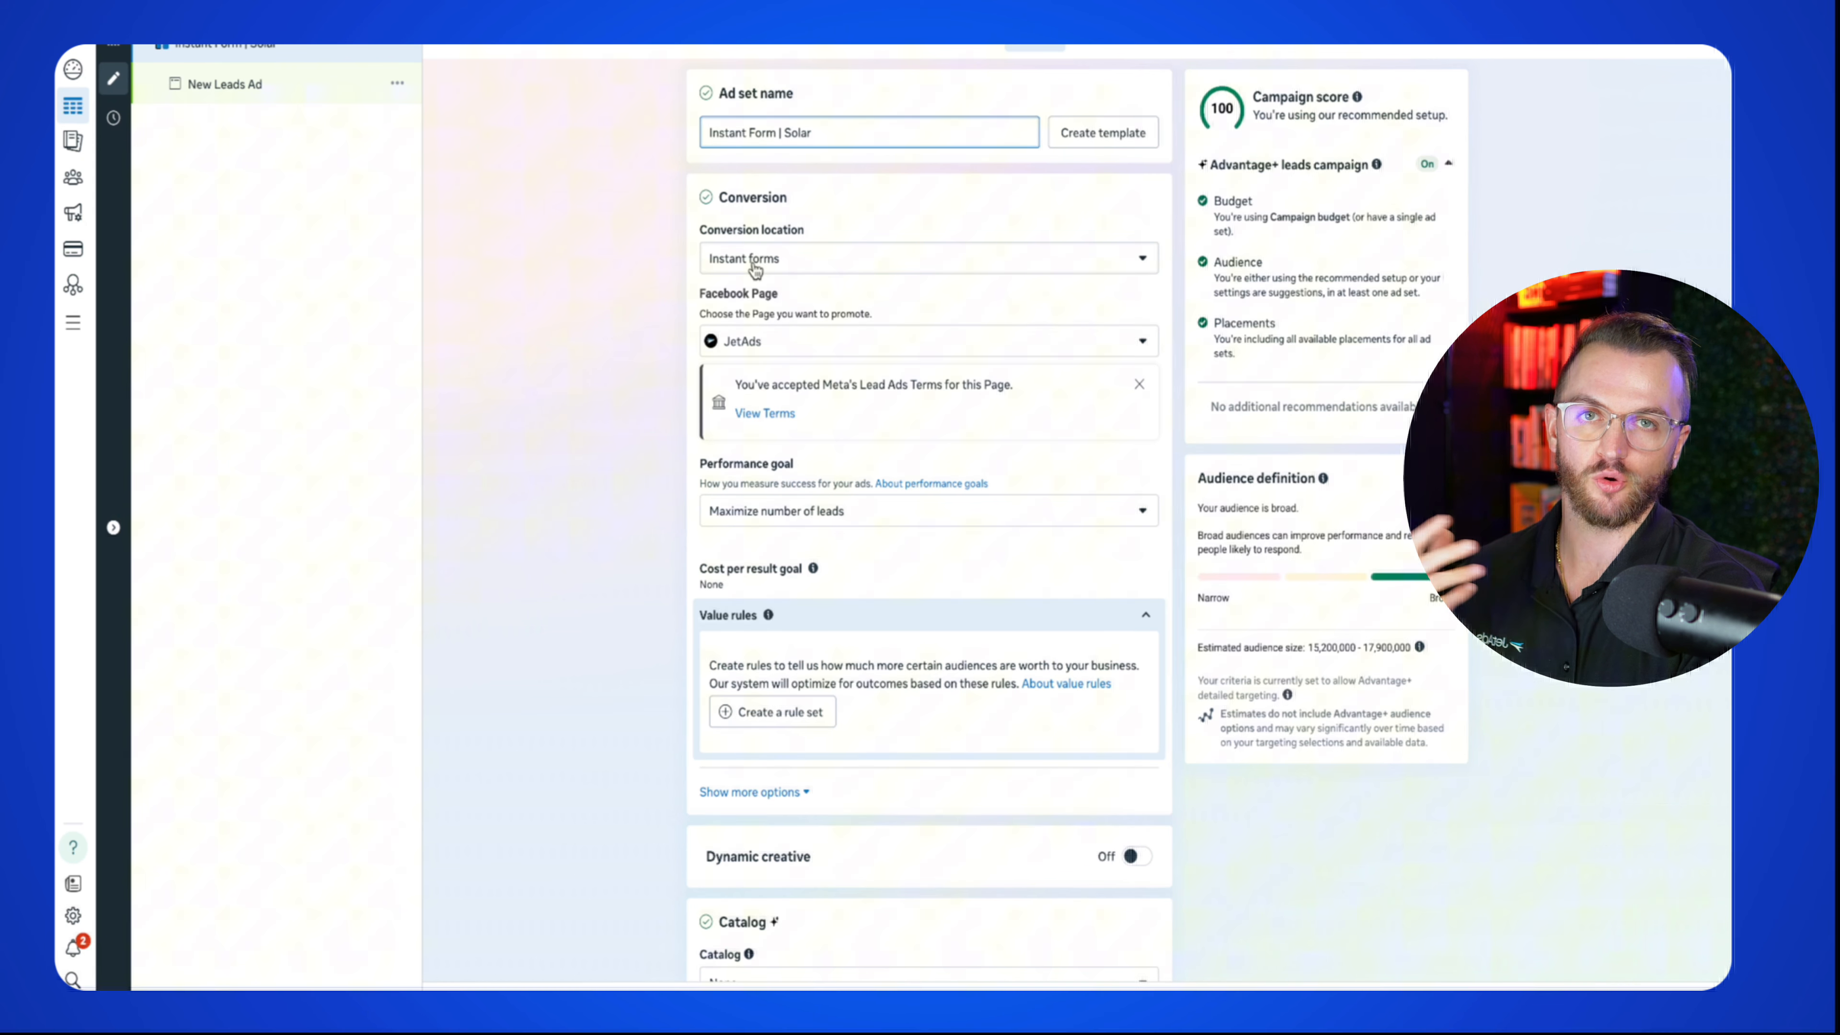
mouse_move(764, 282)
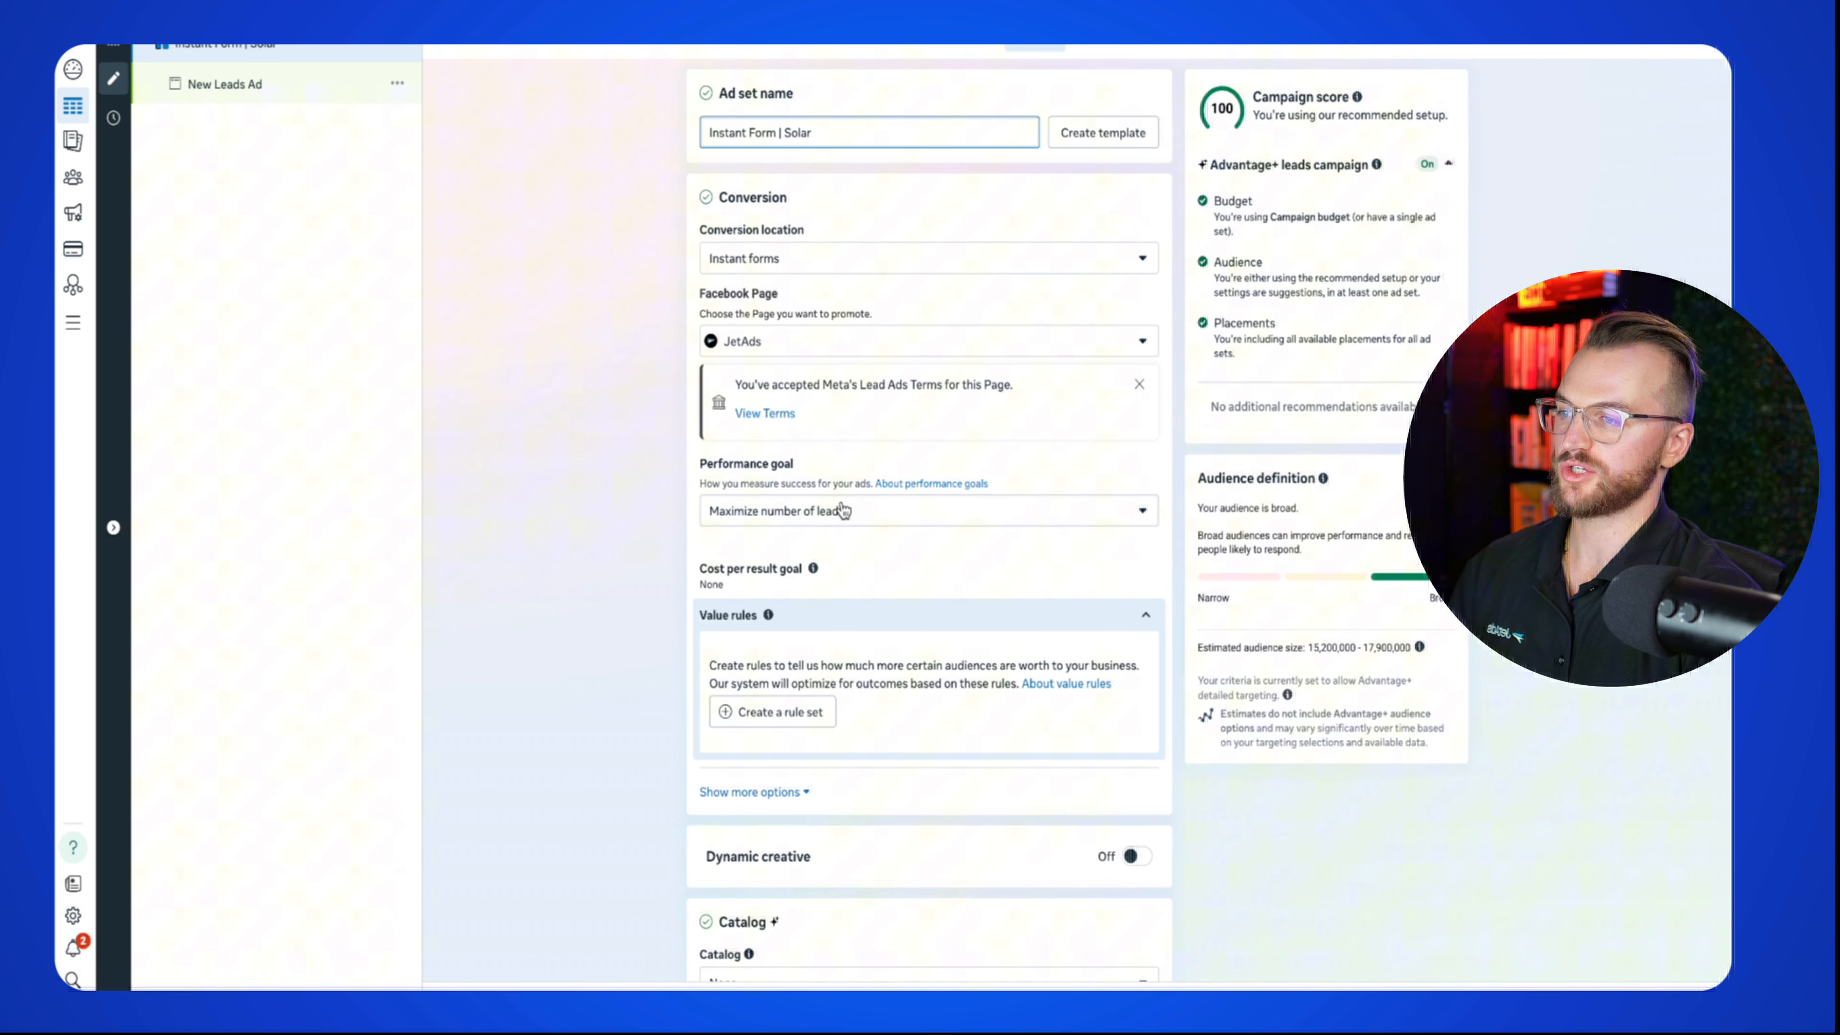
Step: Scroll to Audience and open the Locations editor, which lists only Canada
scroll(821, 539, down, 5)
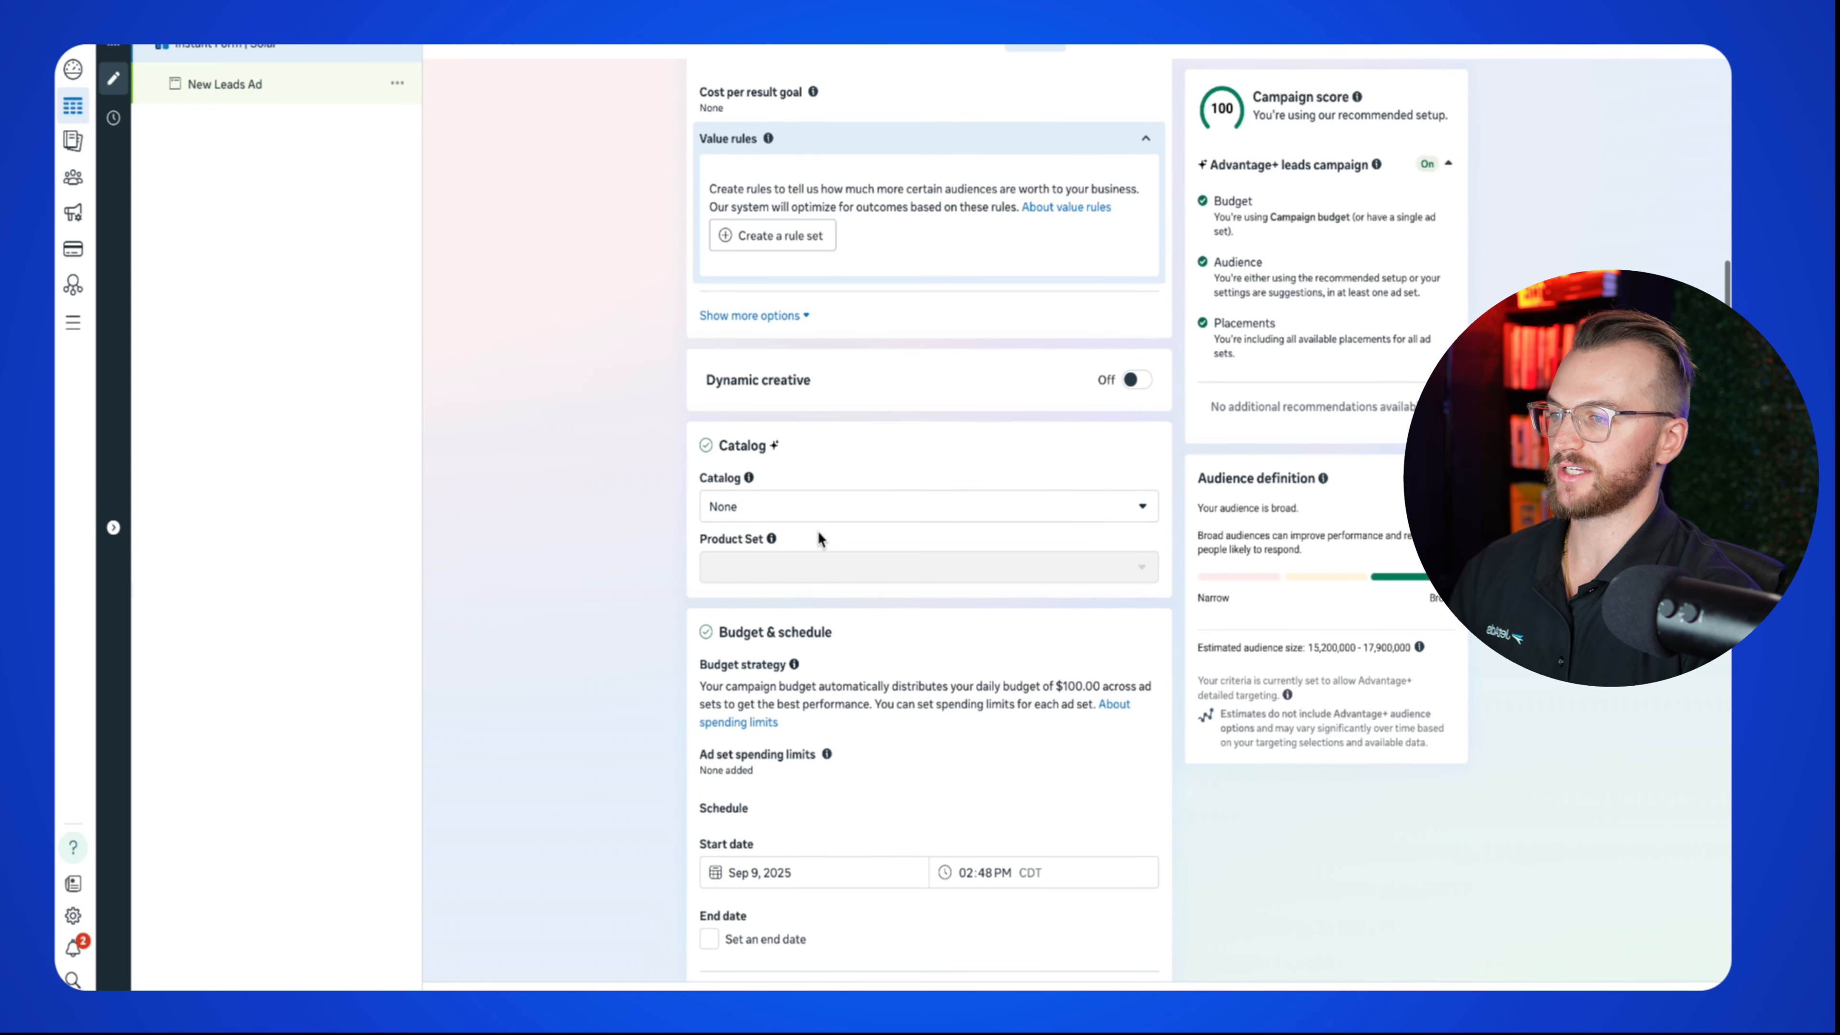
scroll(821, 539, down, 7)
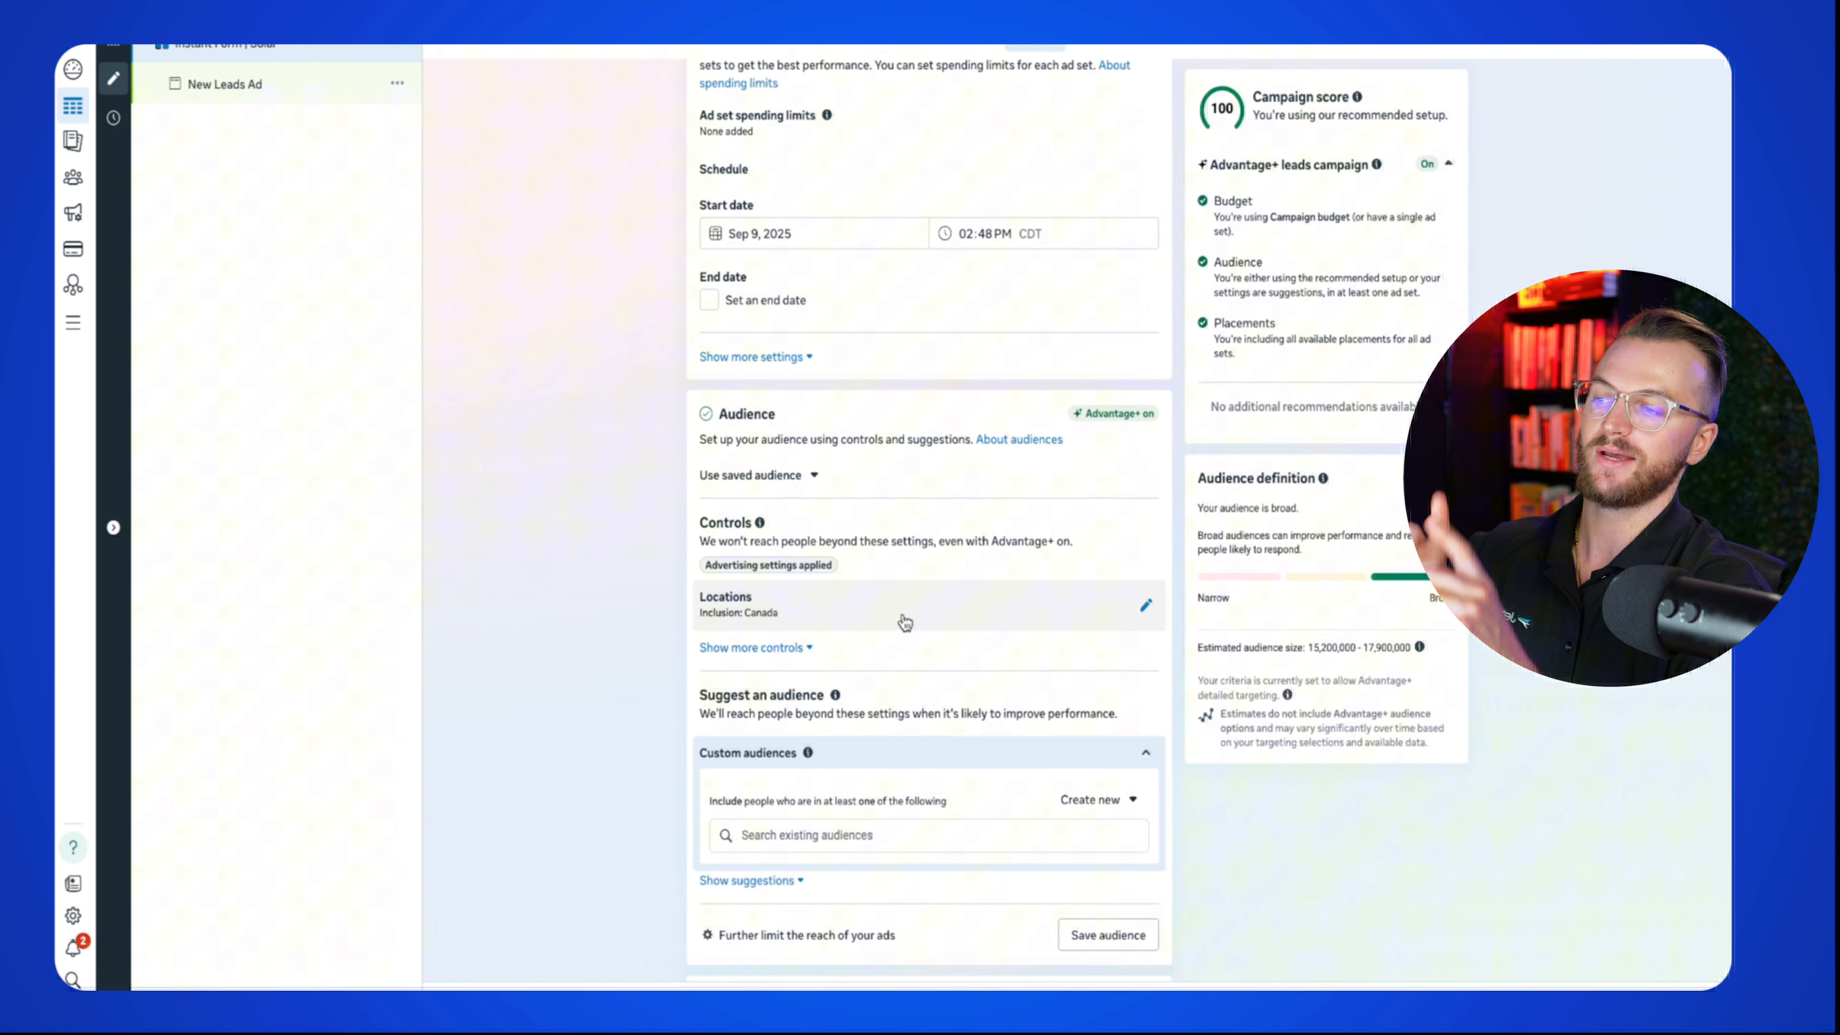
click(1144, 608)
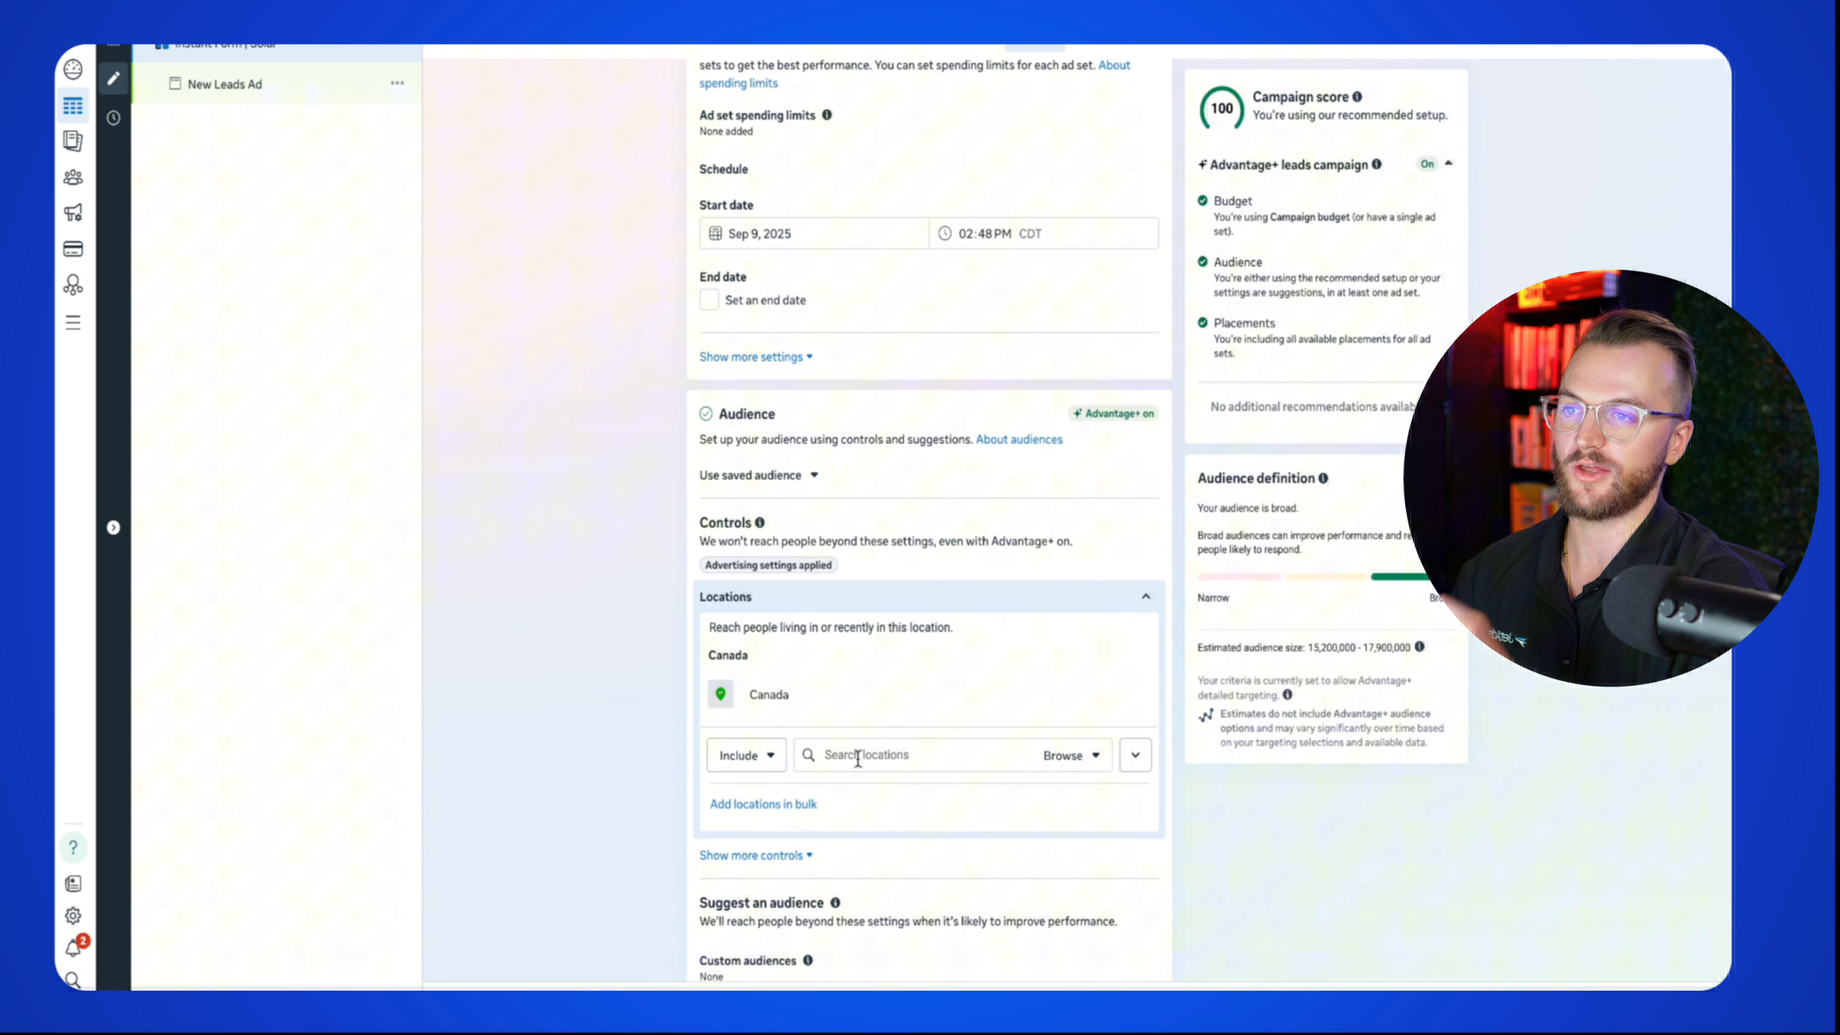
Step: Add Houston, Texas as a targeted location and remove Canada
click(858, 758)
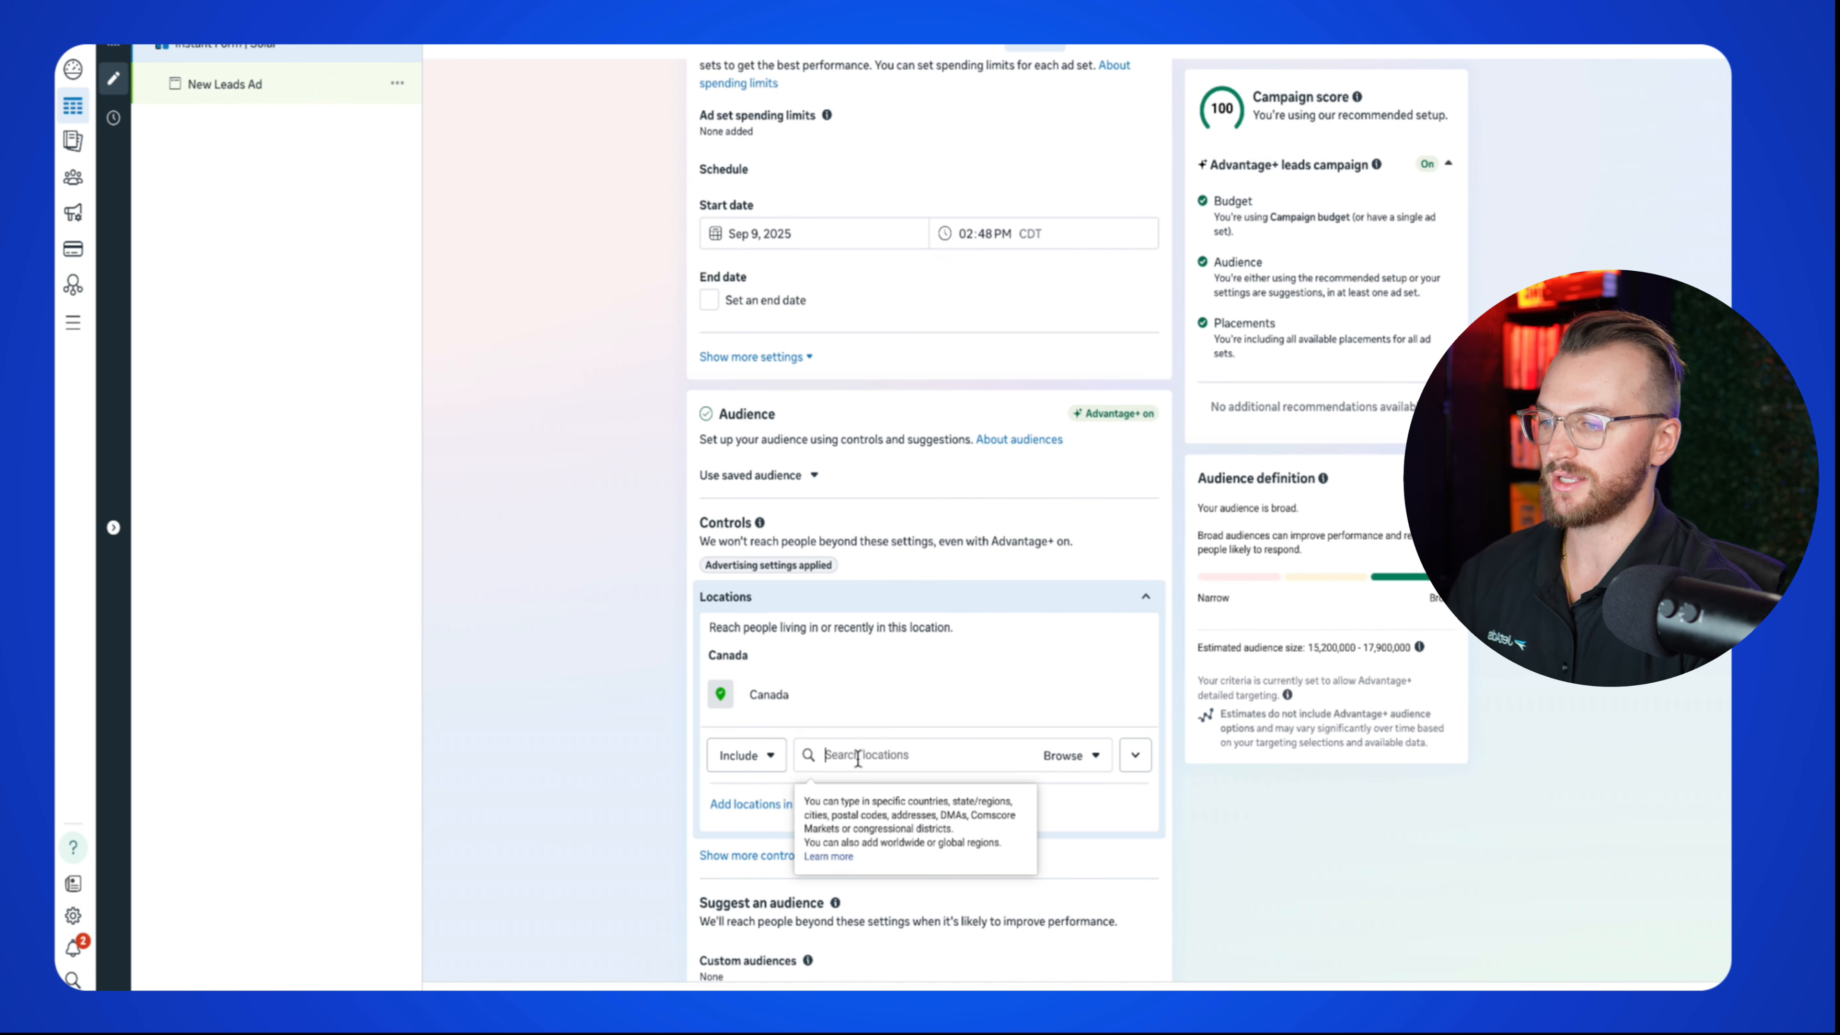
text(houston)
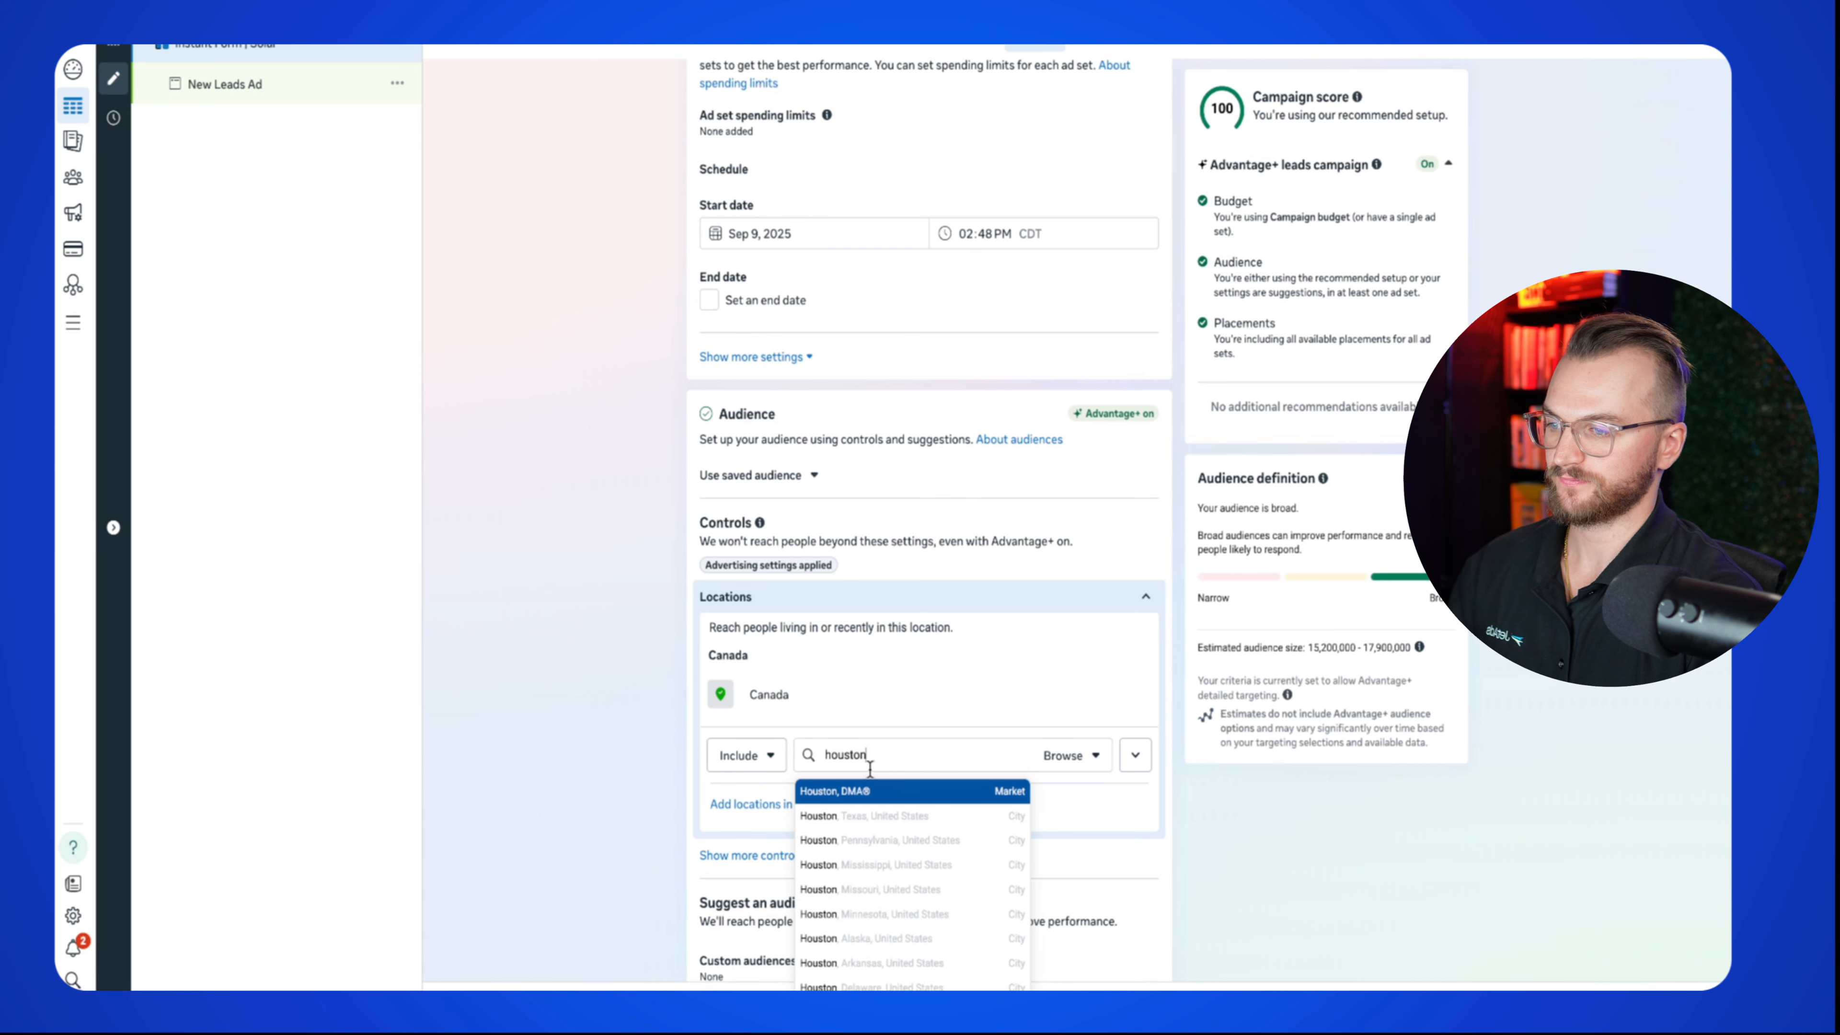
click(897, 818)
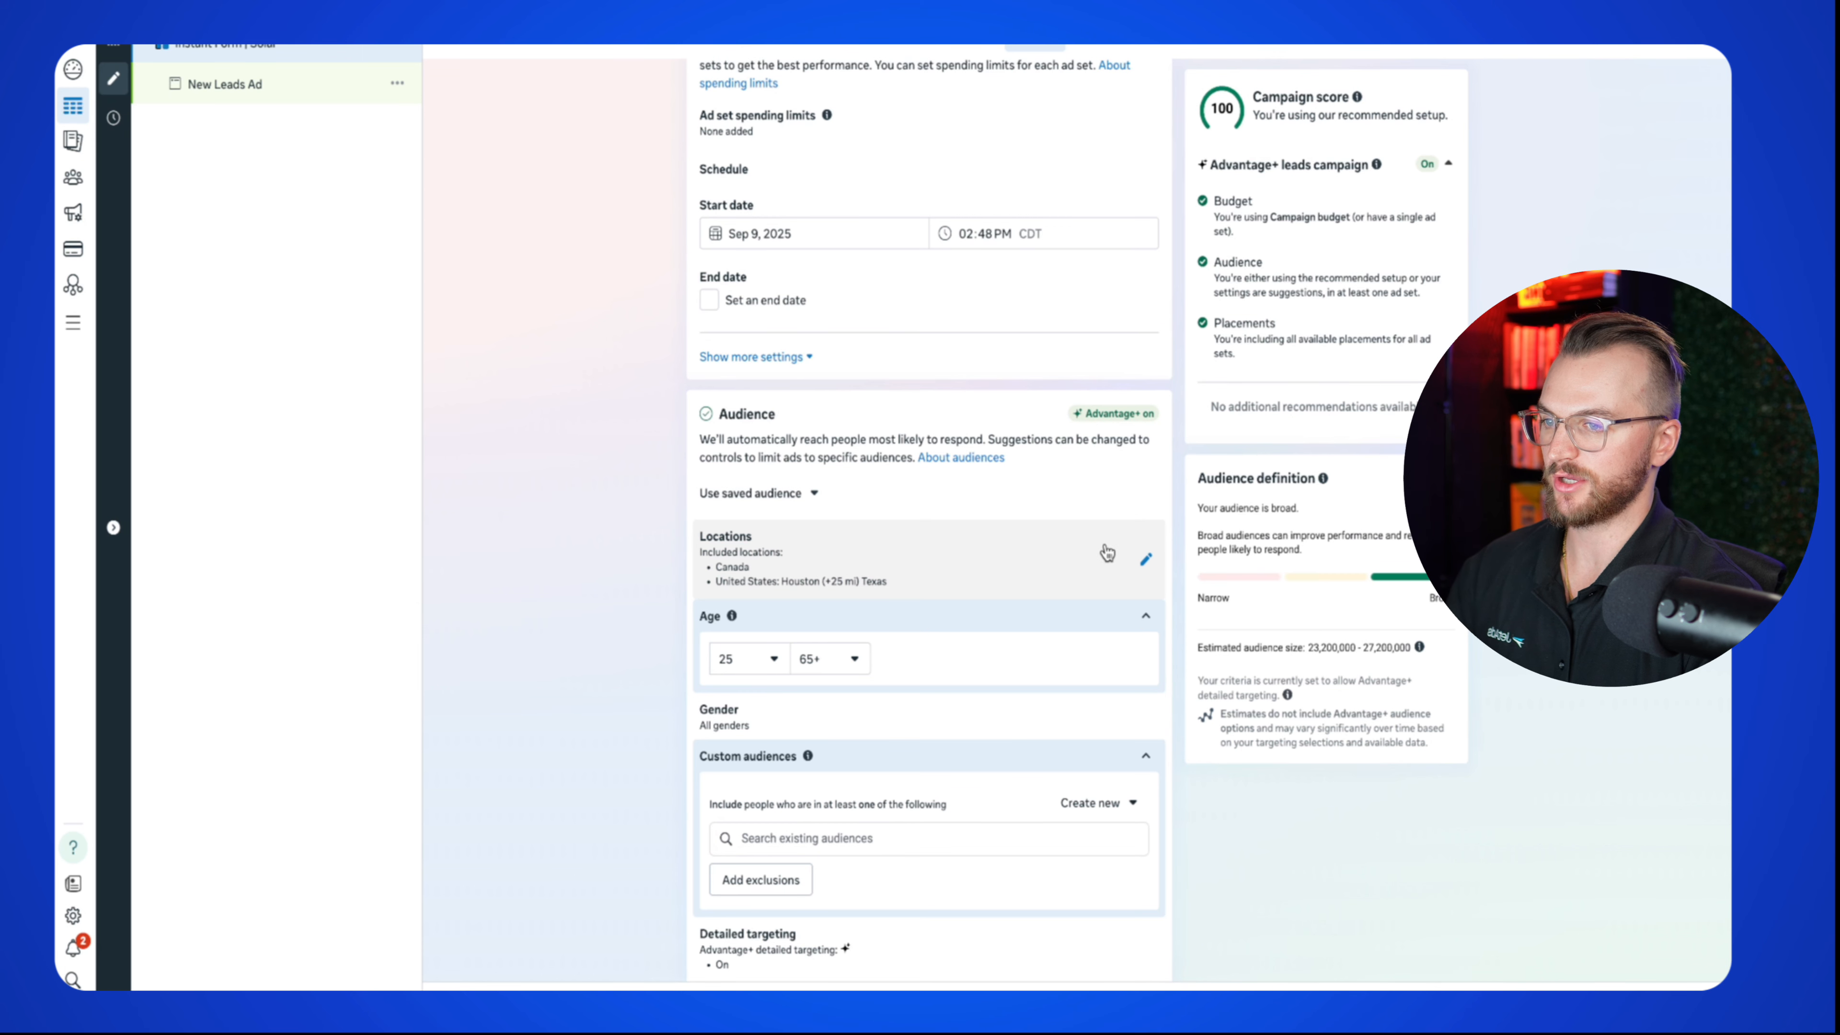
click(1141, 572)
scroll(934, 624, down, 2)
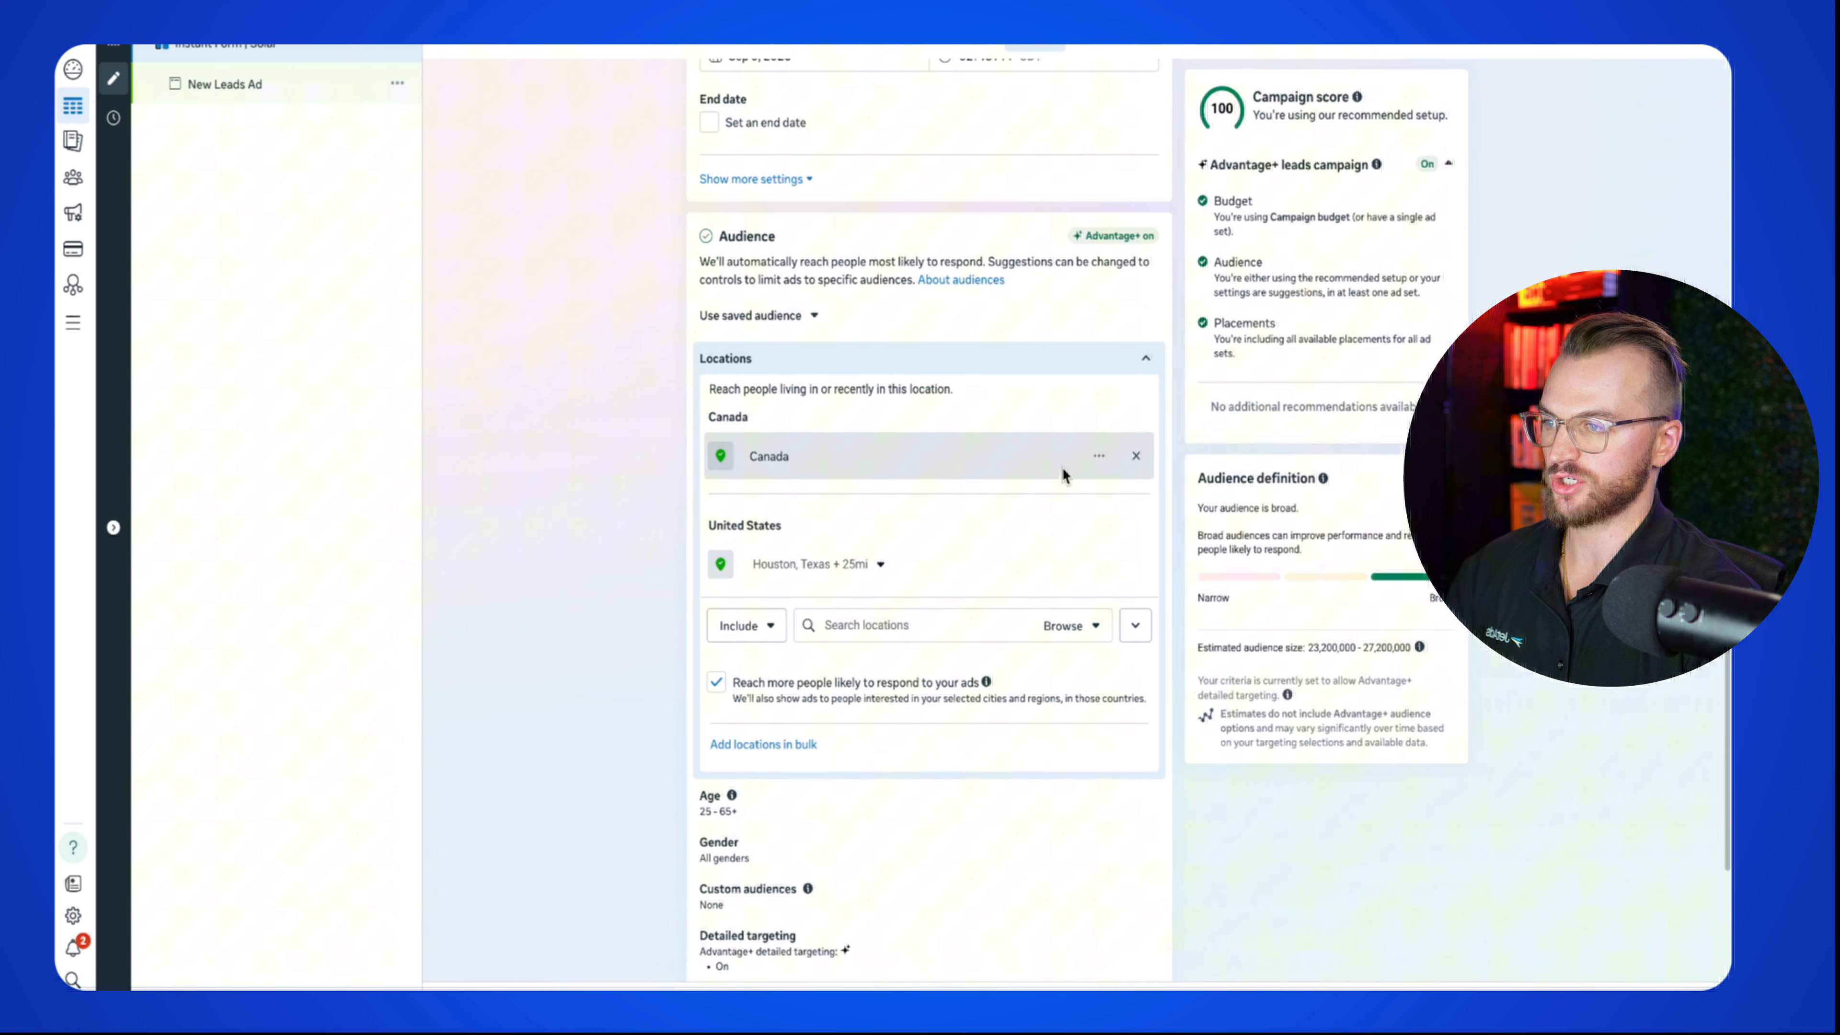
click(1138, 458)
mouse_move(984, 468)
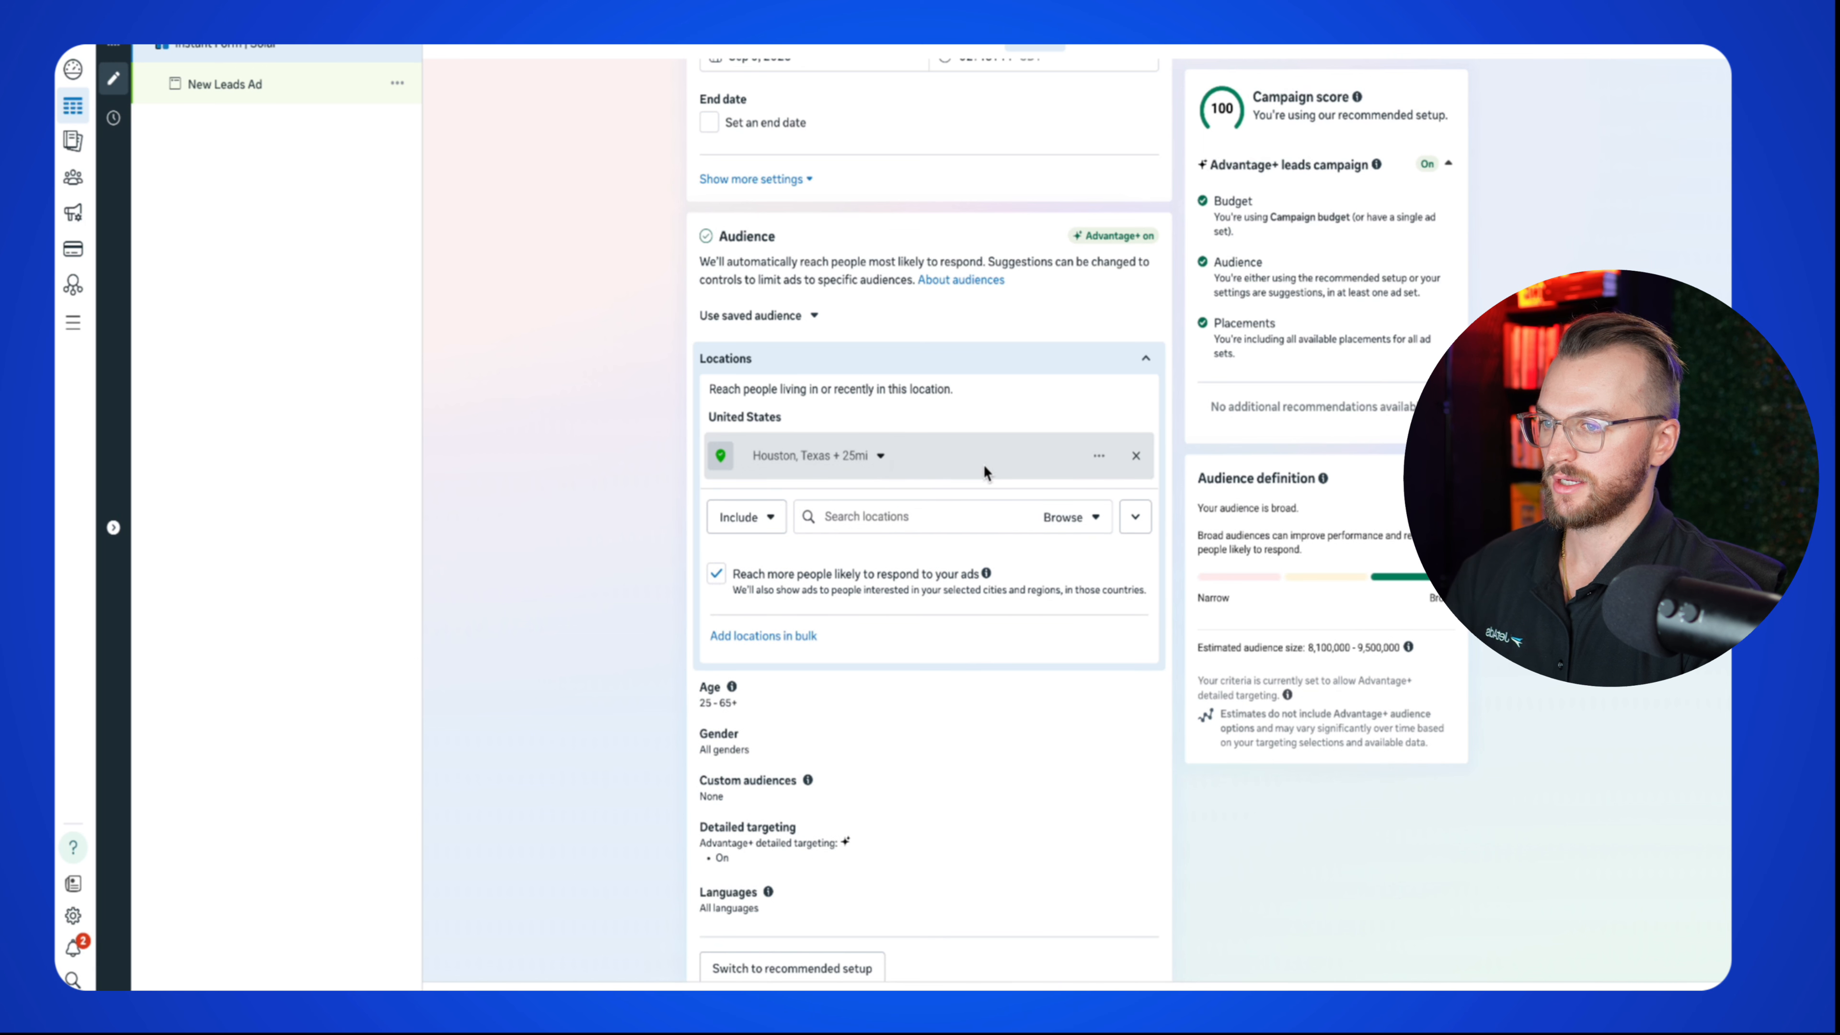
Step: Open Houston's radius options and pan the map around Houston
click(879, 455)
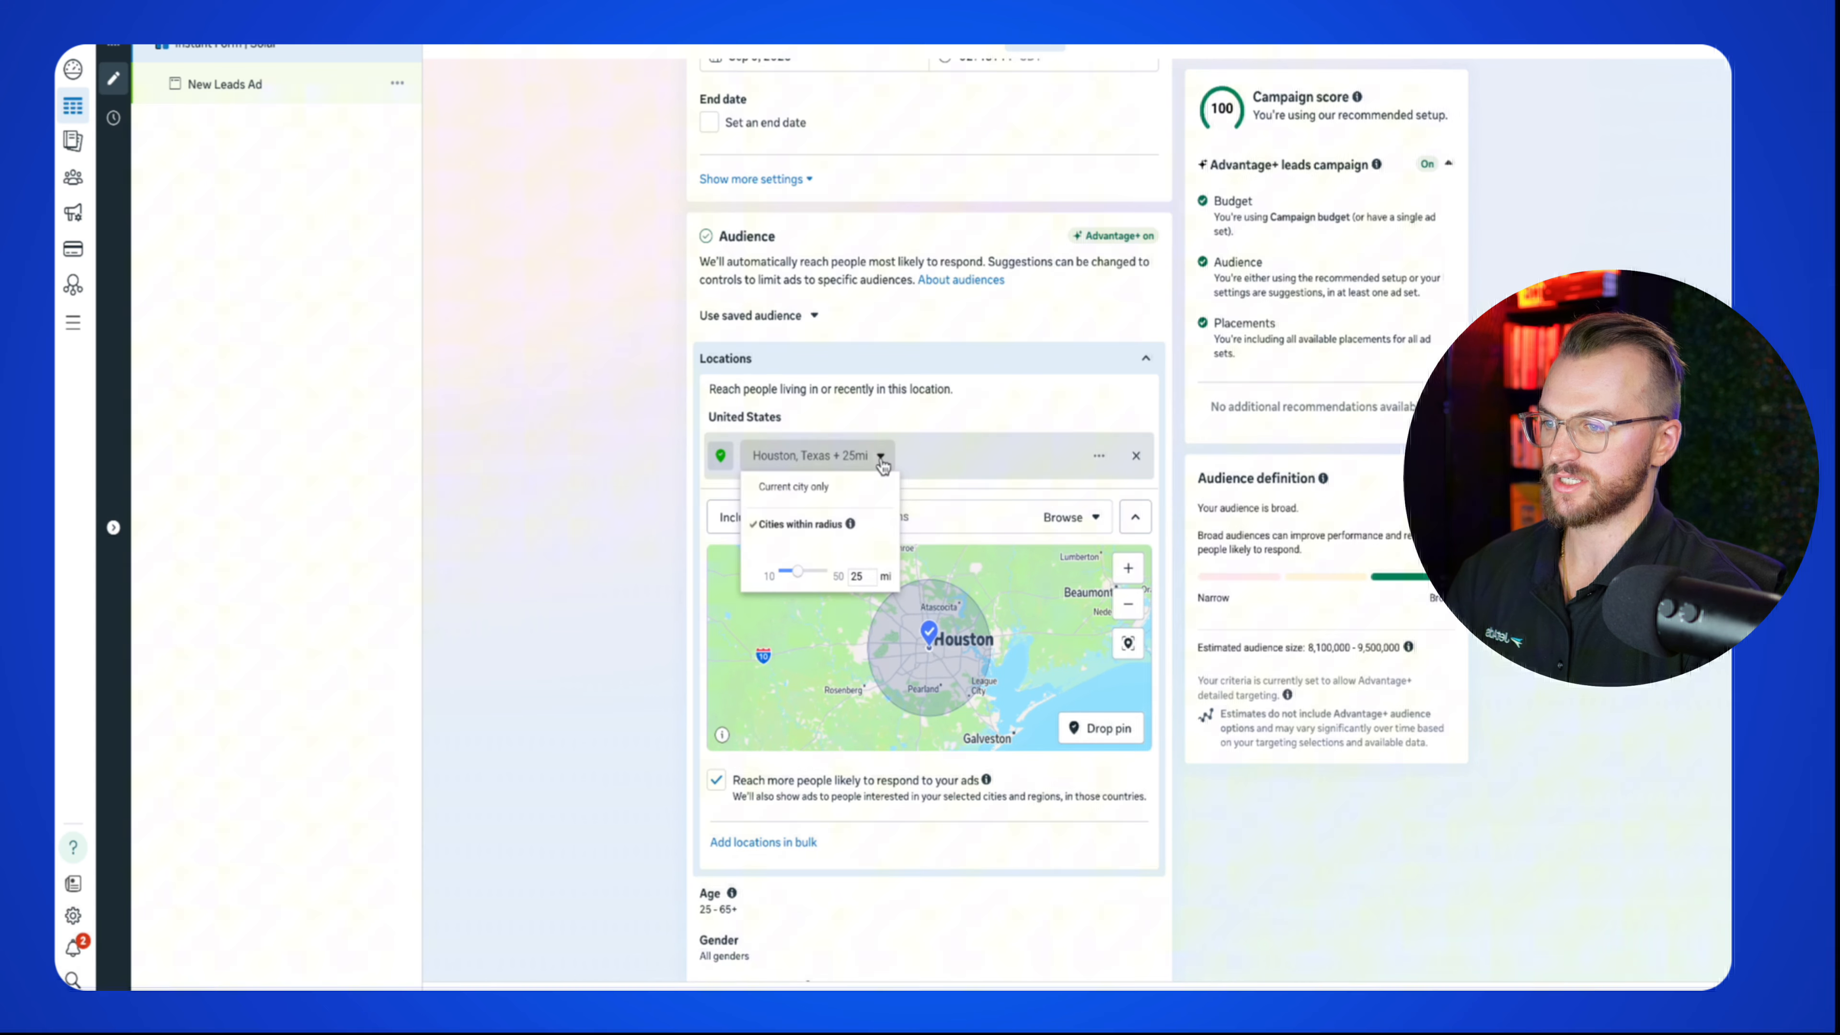
scroll(964, 660, up, 2)
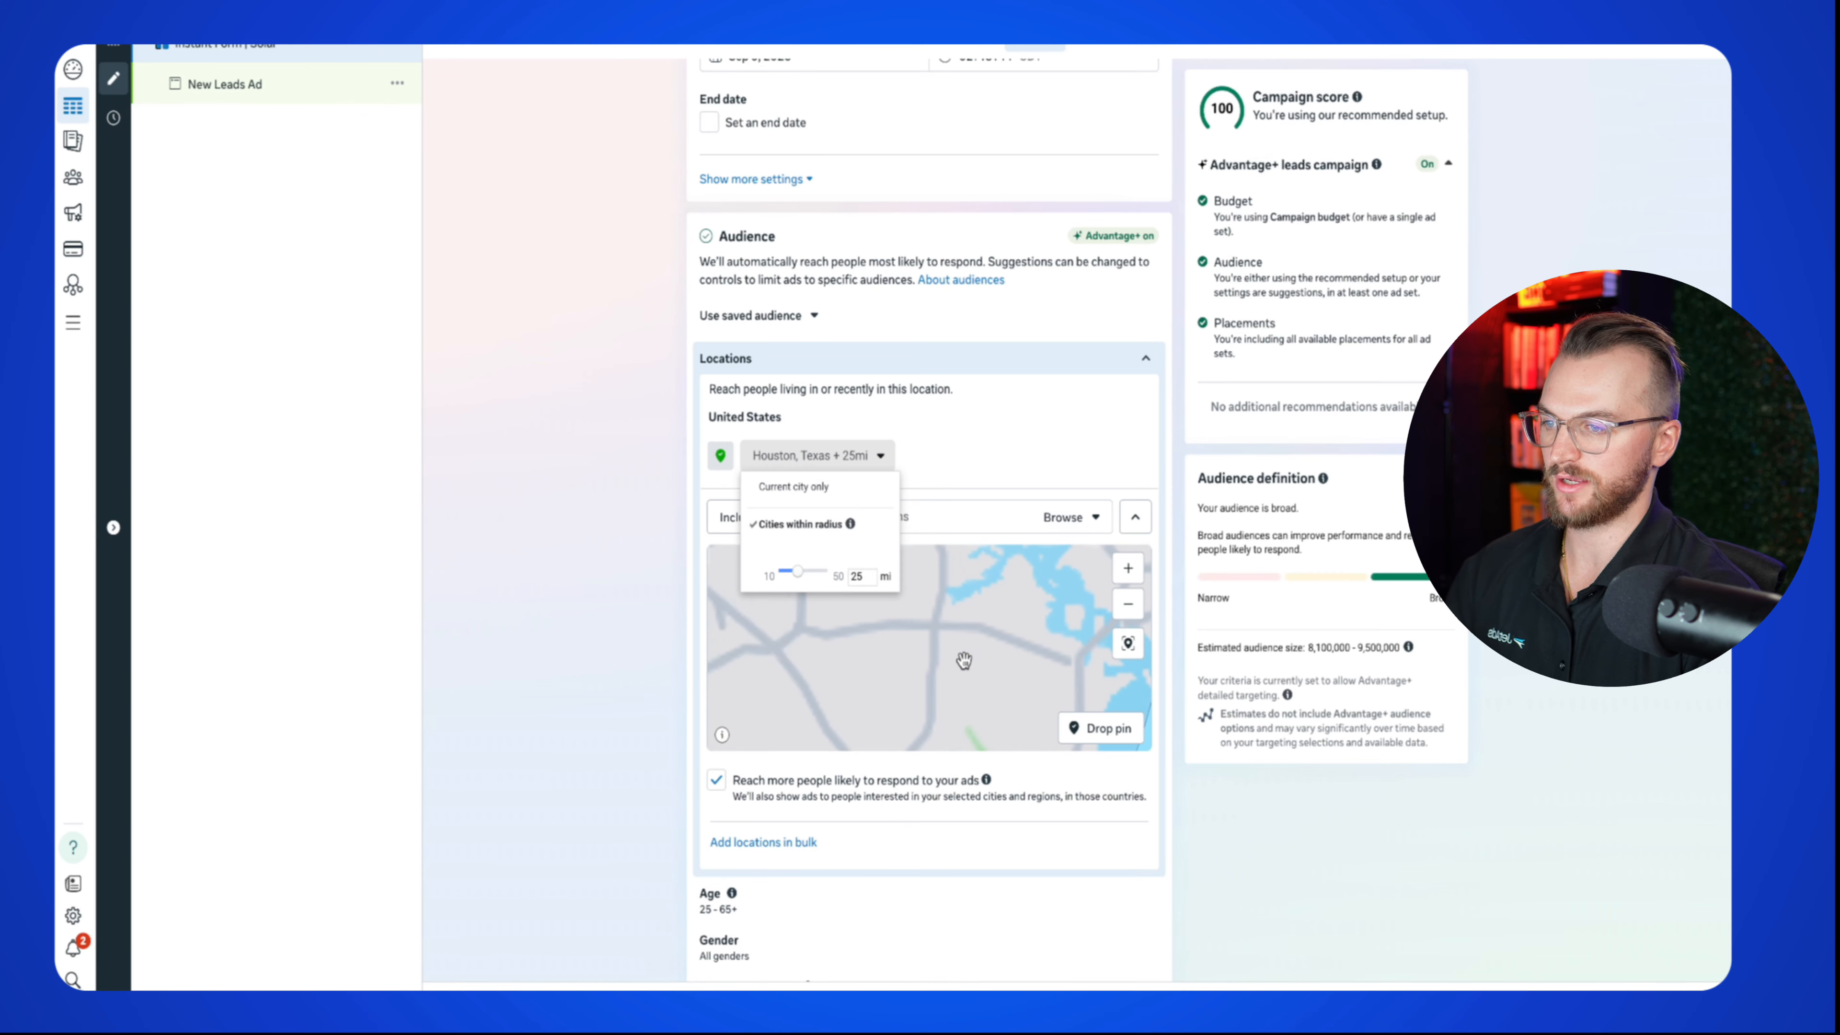
drag(977, 664, 1009, 670)
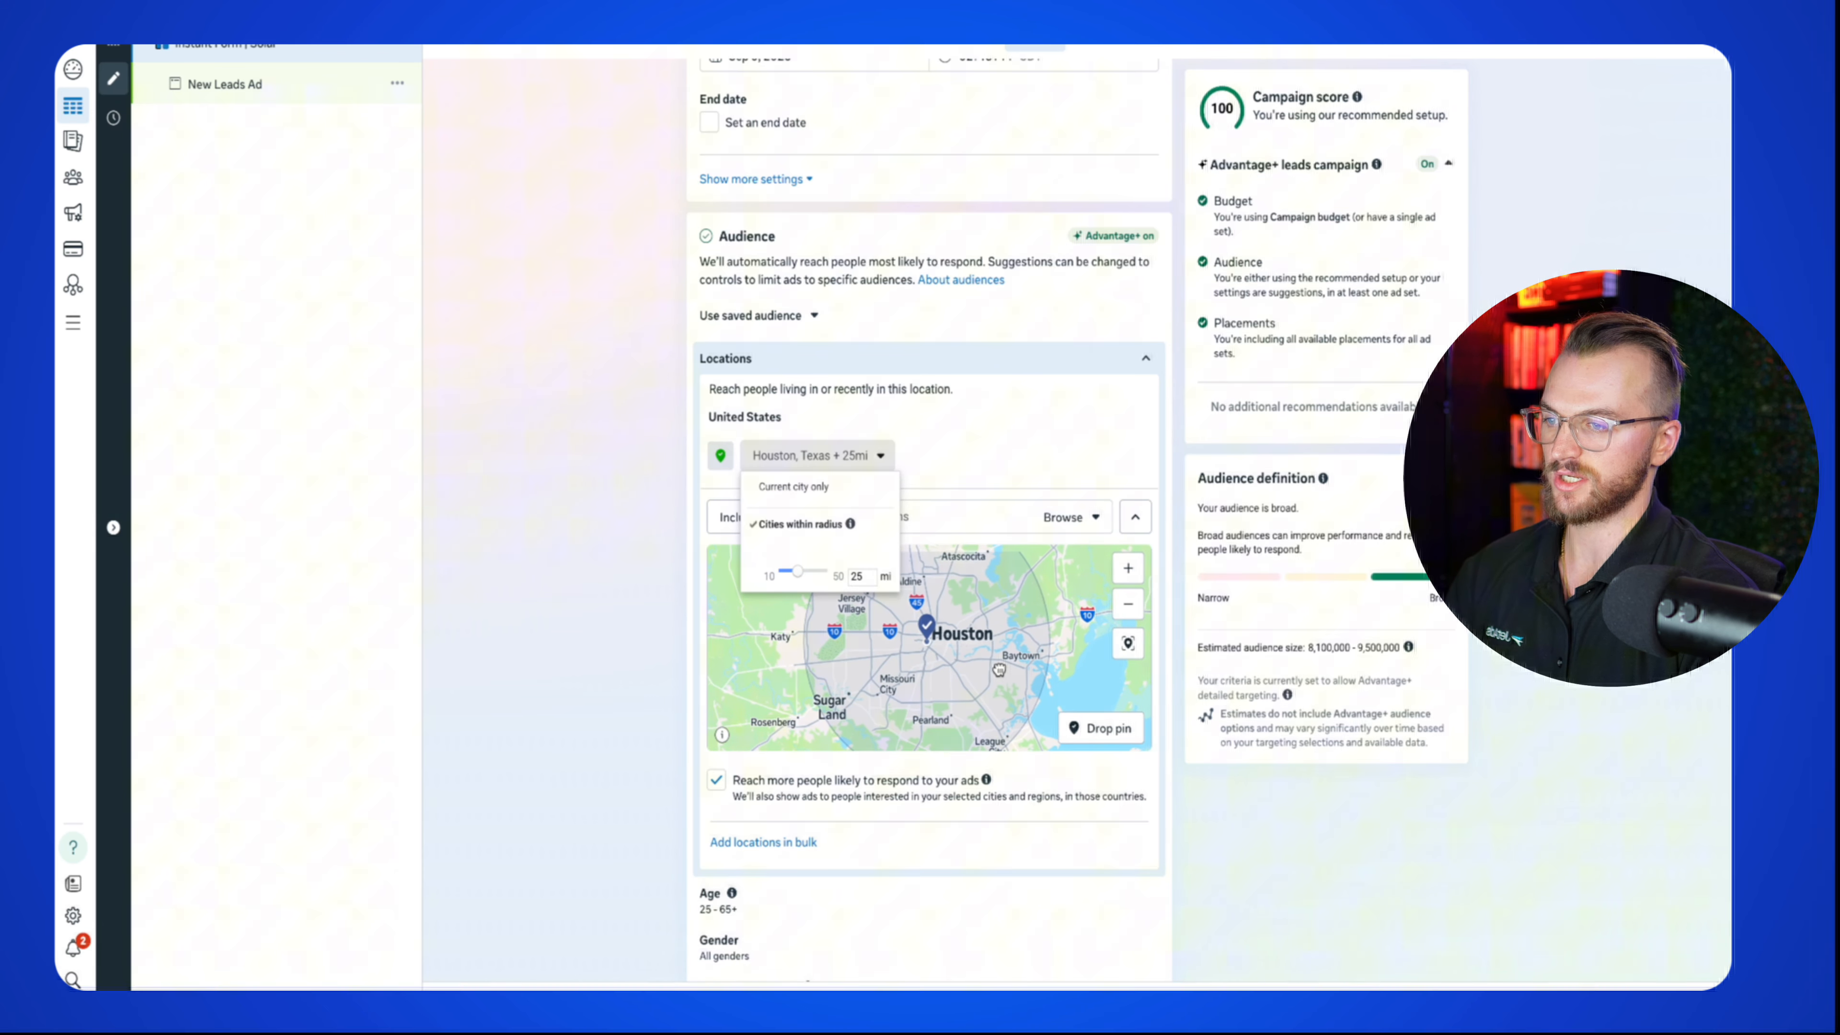
click(1128, 604)
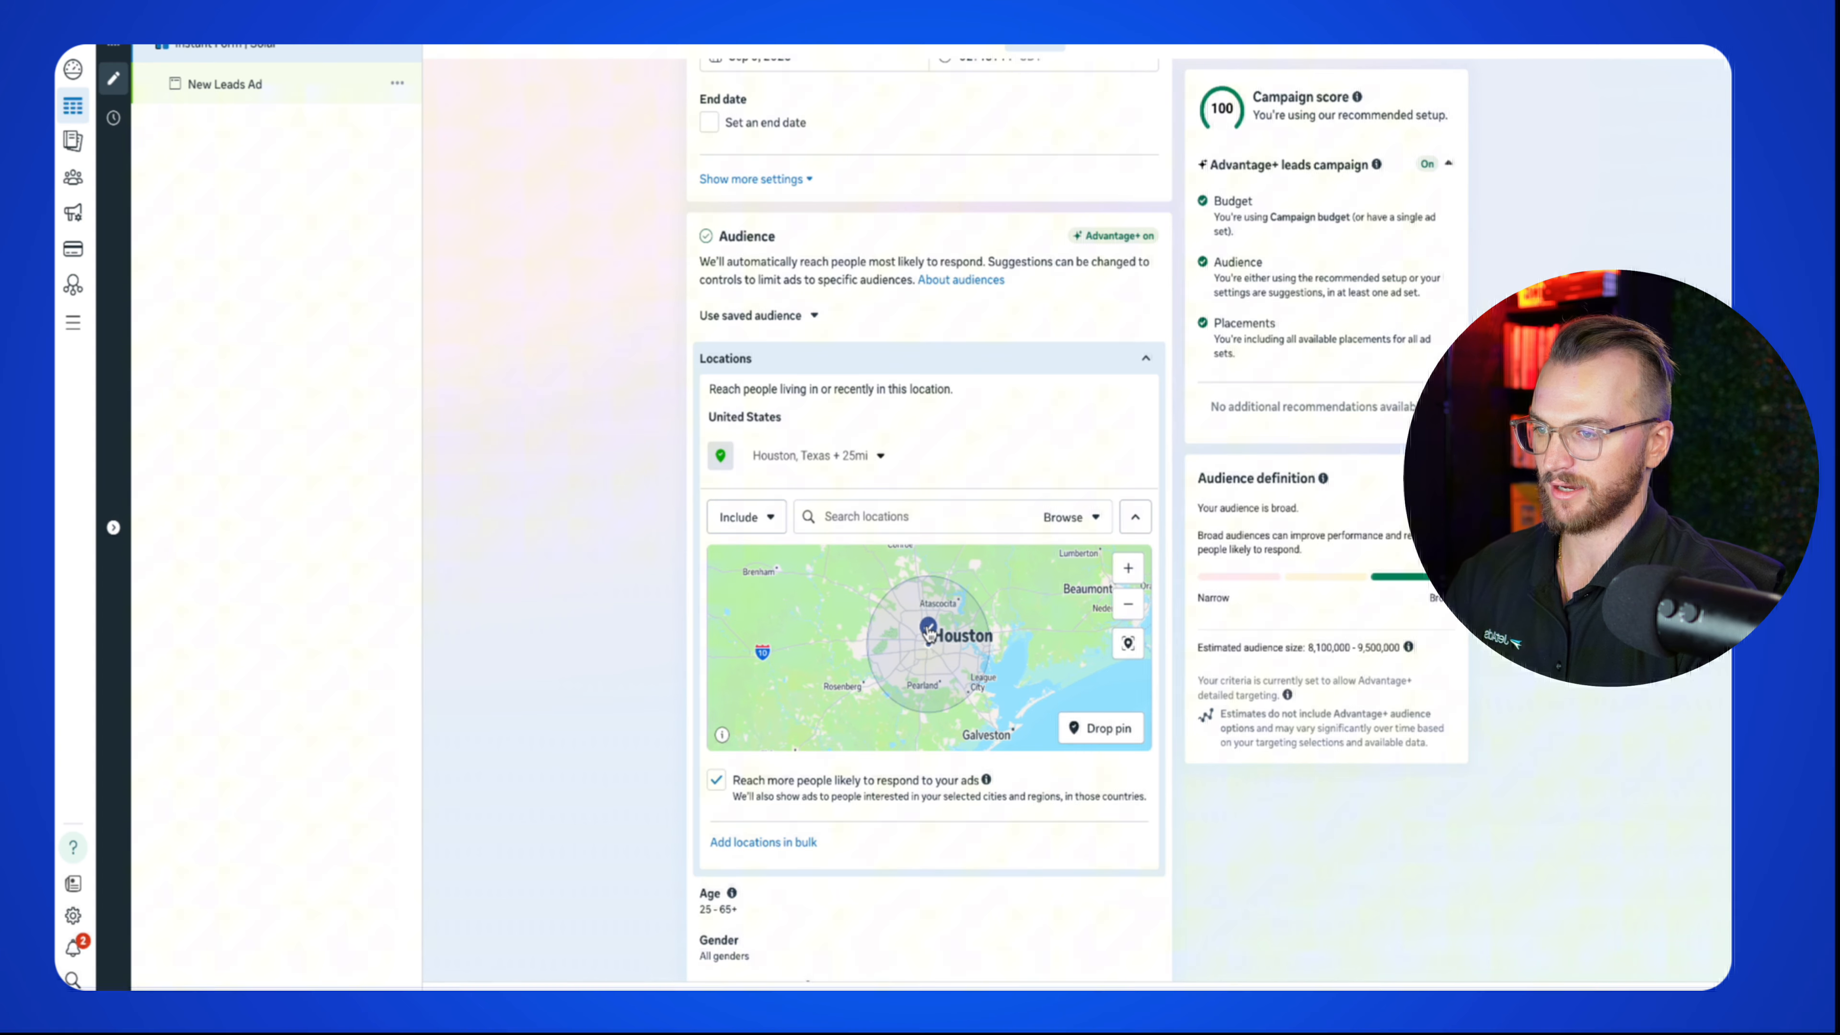
drag(928, 628, 942, 627)
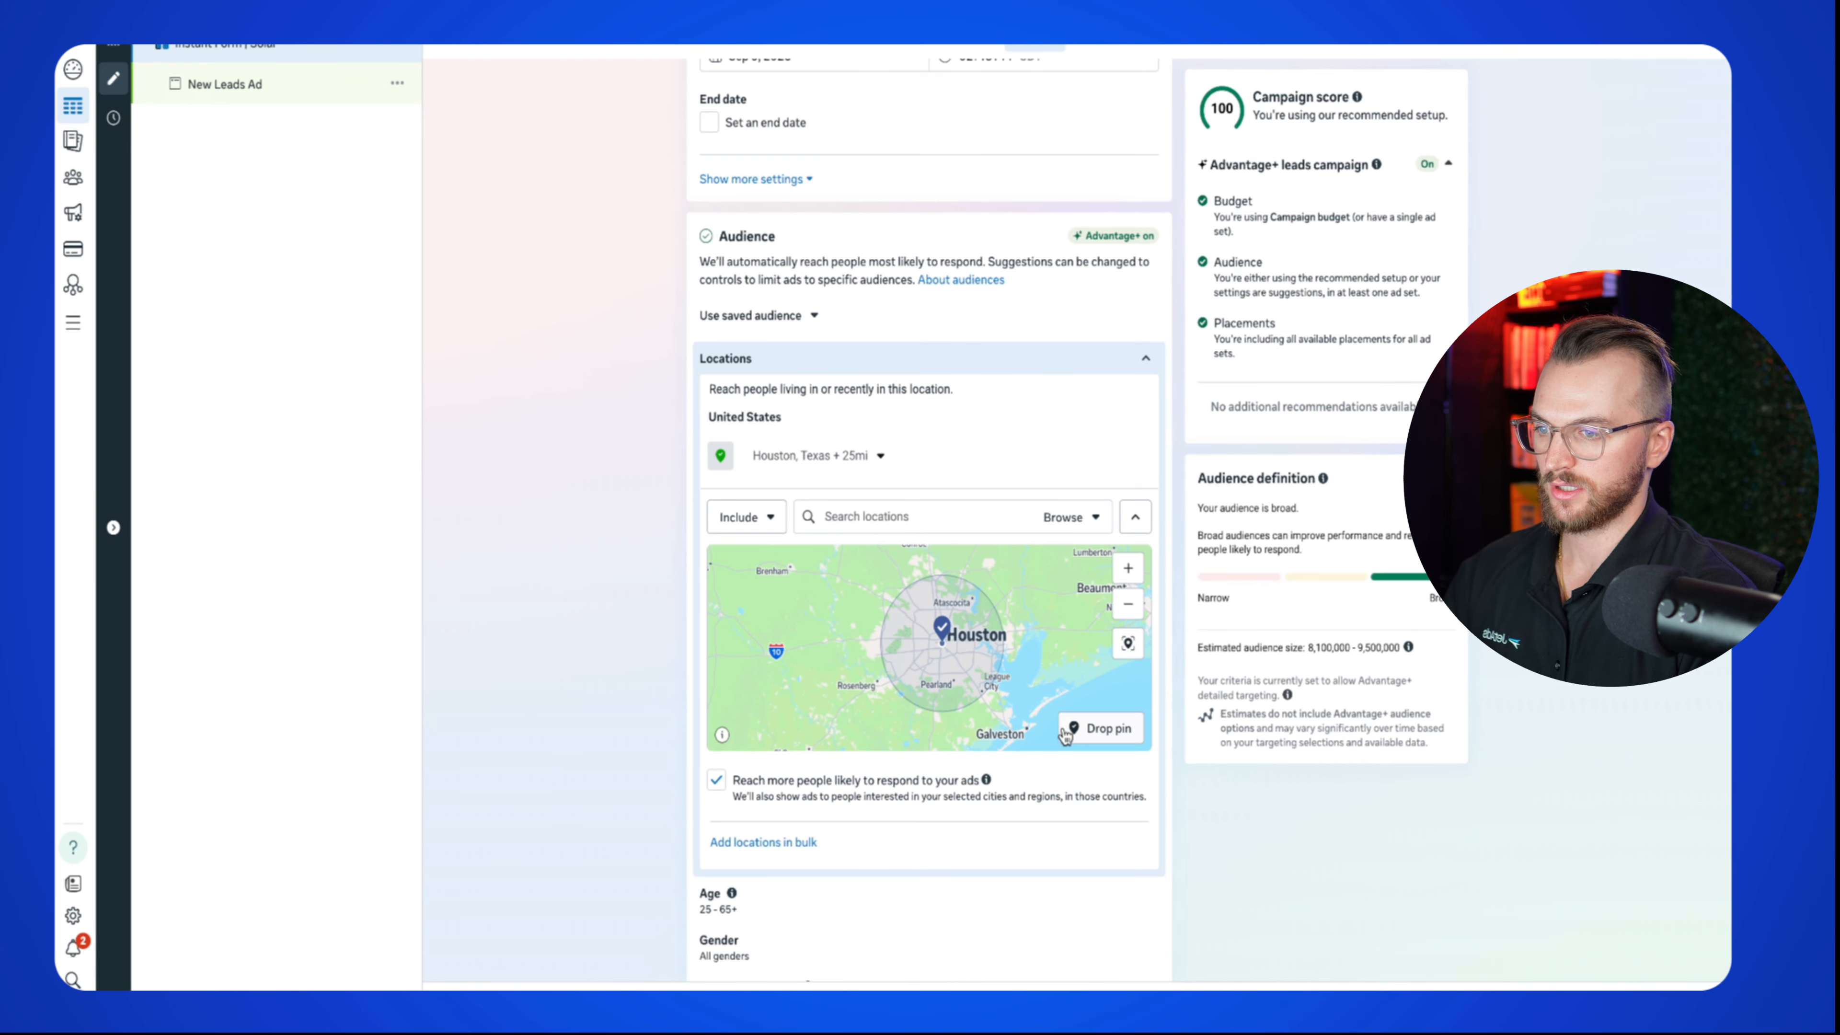
scroll(991, 635, up, 3)
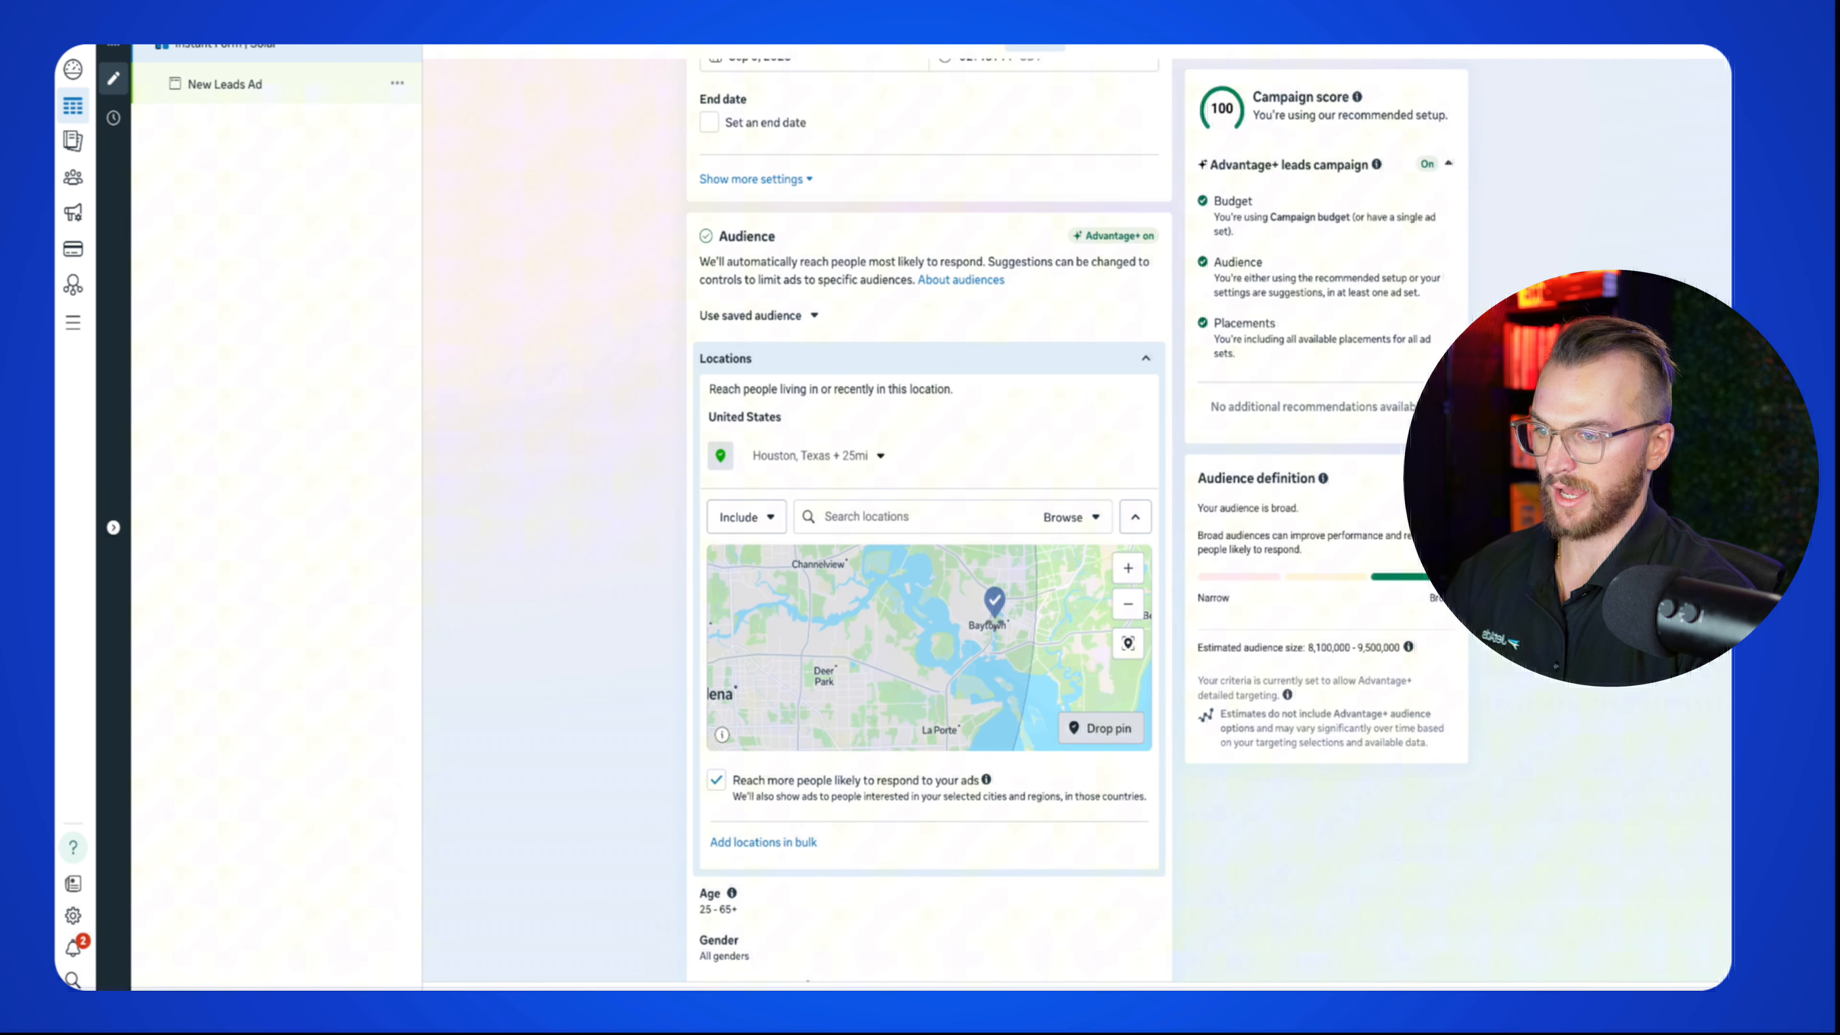
Step: Drop a pin at Baytown, remove Houston, Texas, and set a 25 mi radius
click(1007, 619)
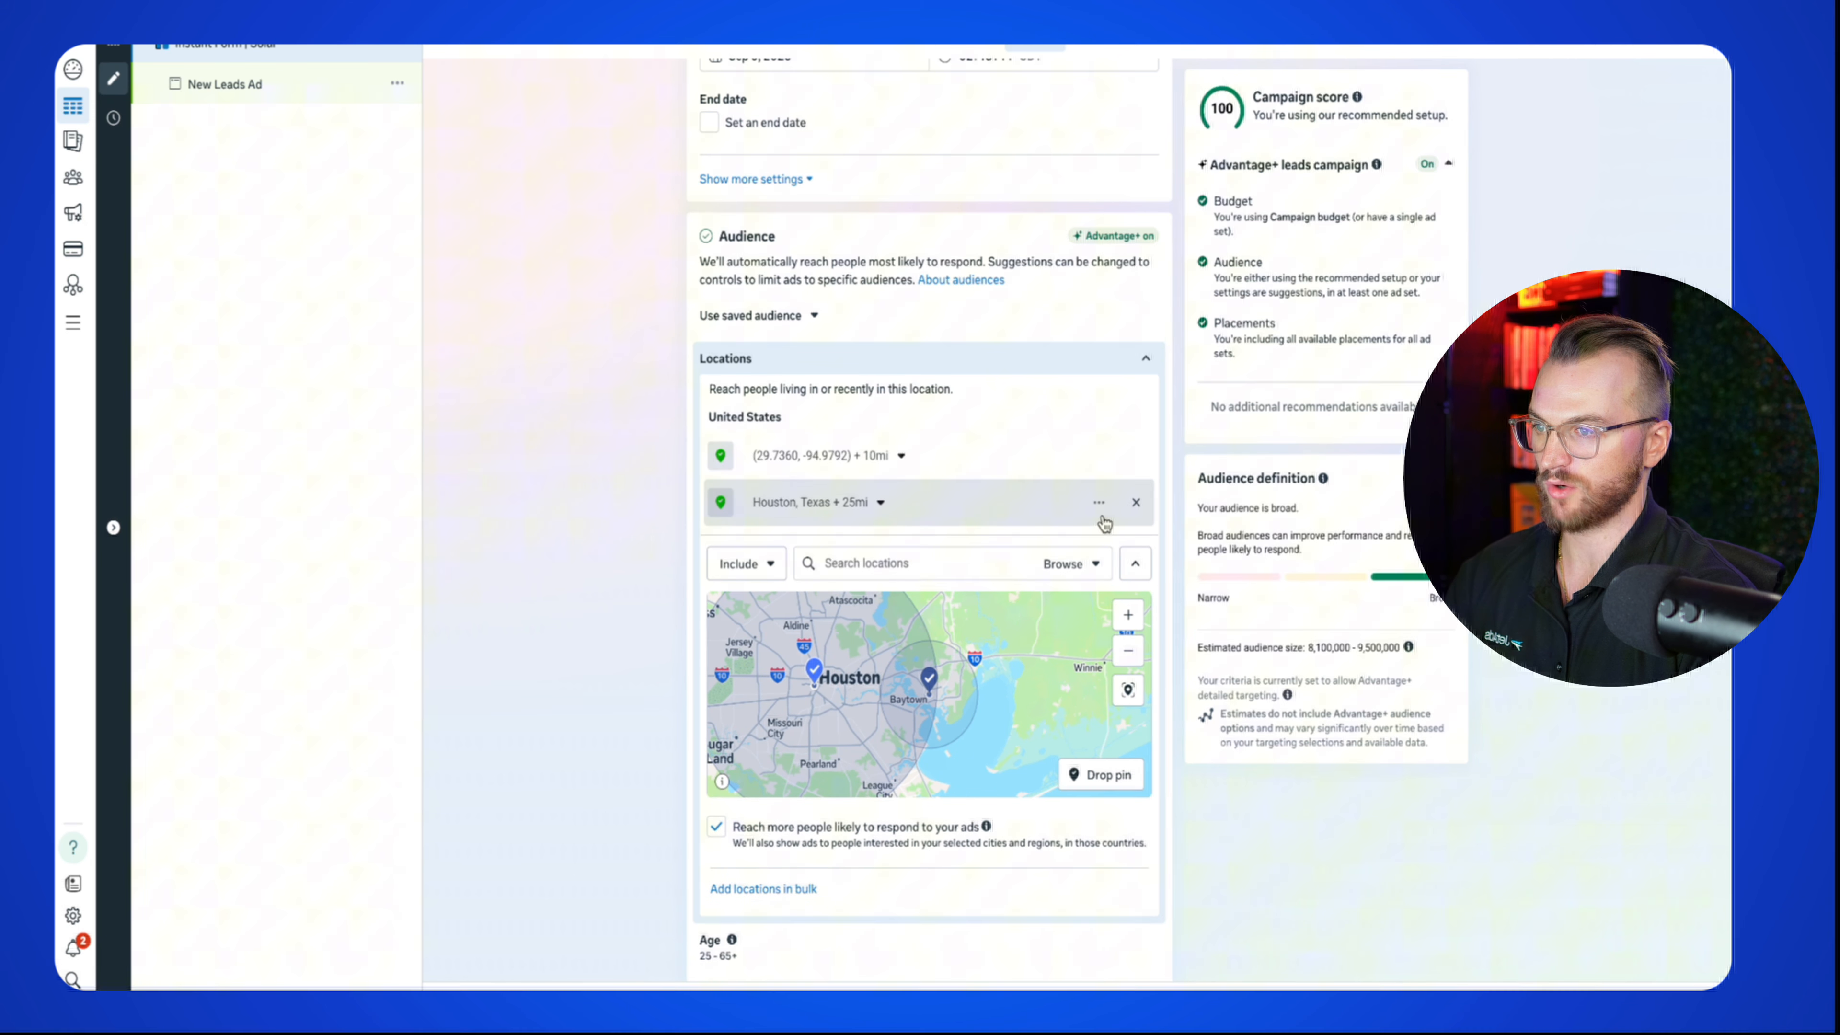
click(1132, 502)
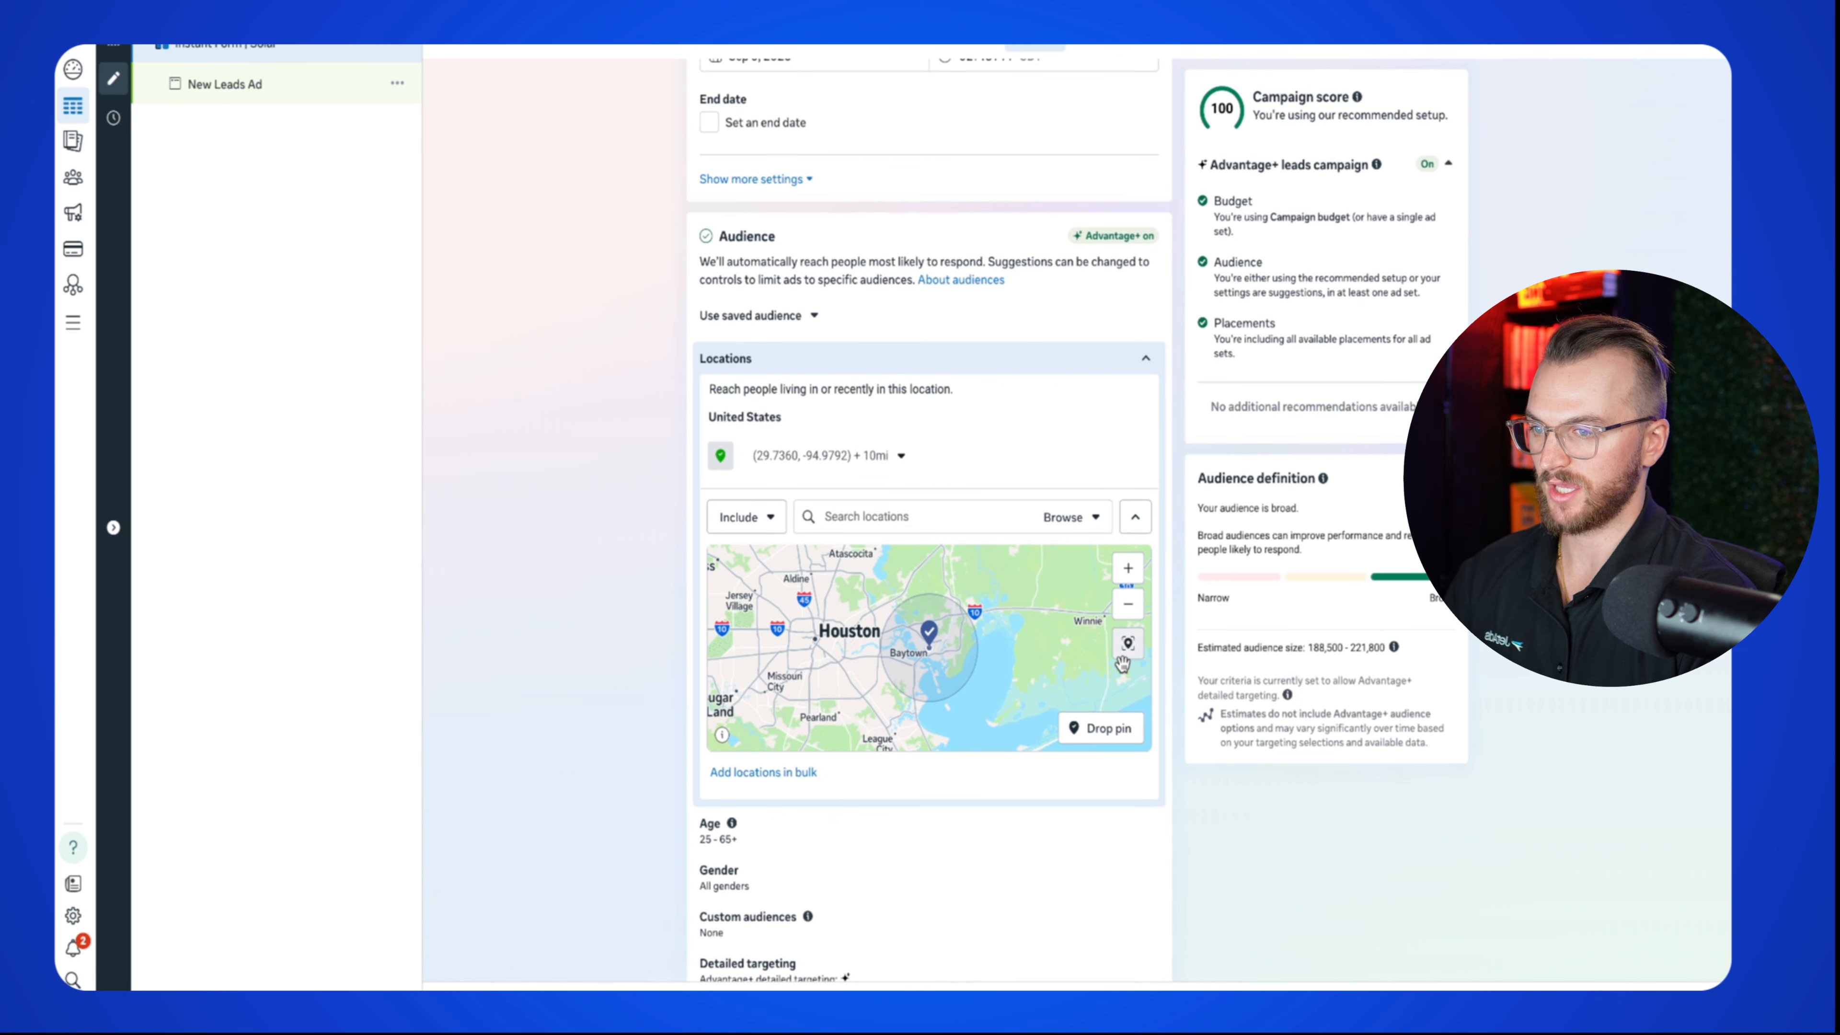
click(898, 456)
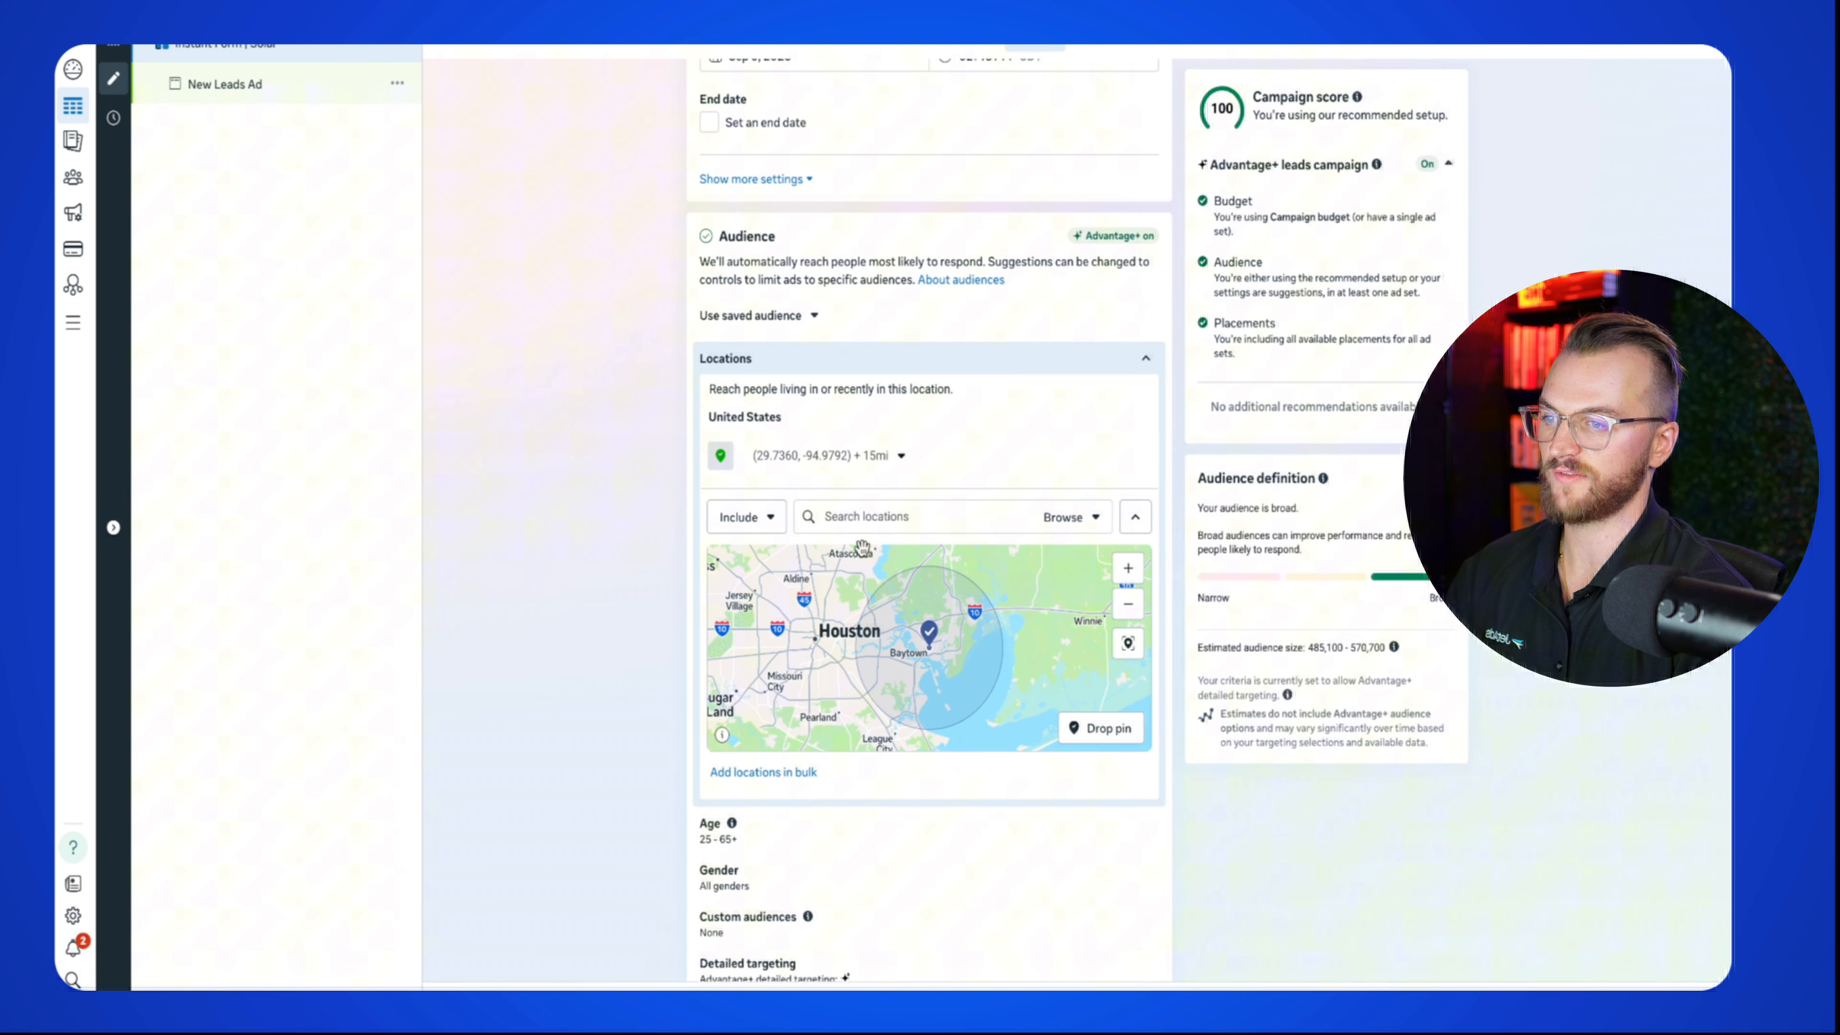
click(902, 465)
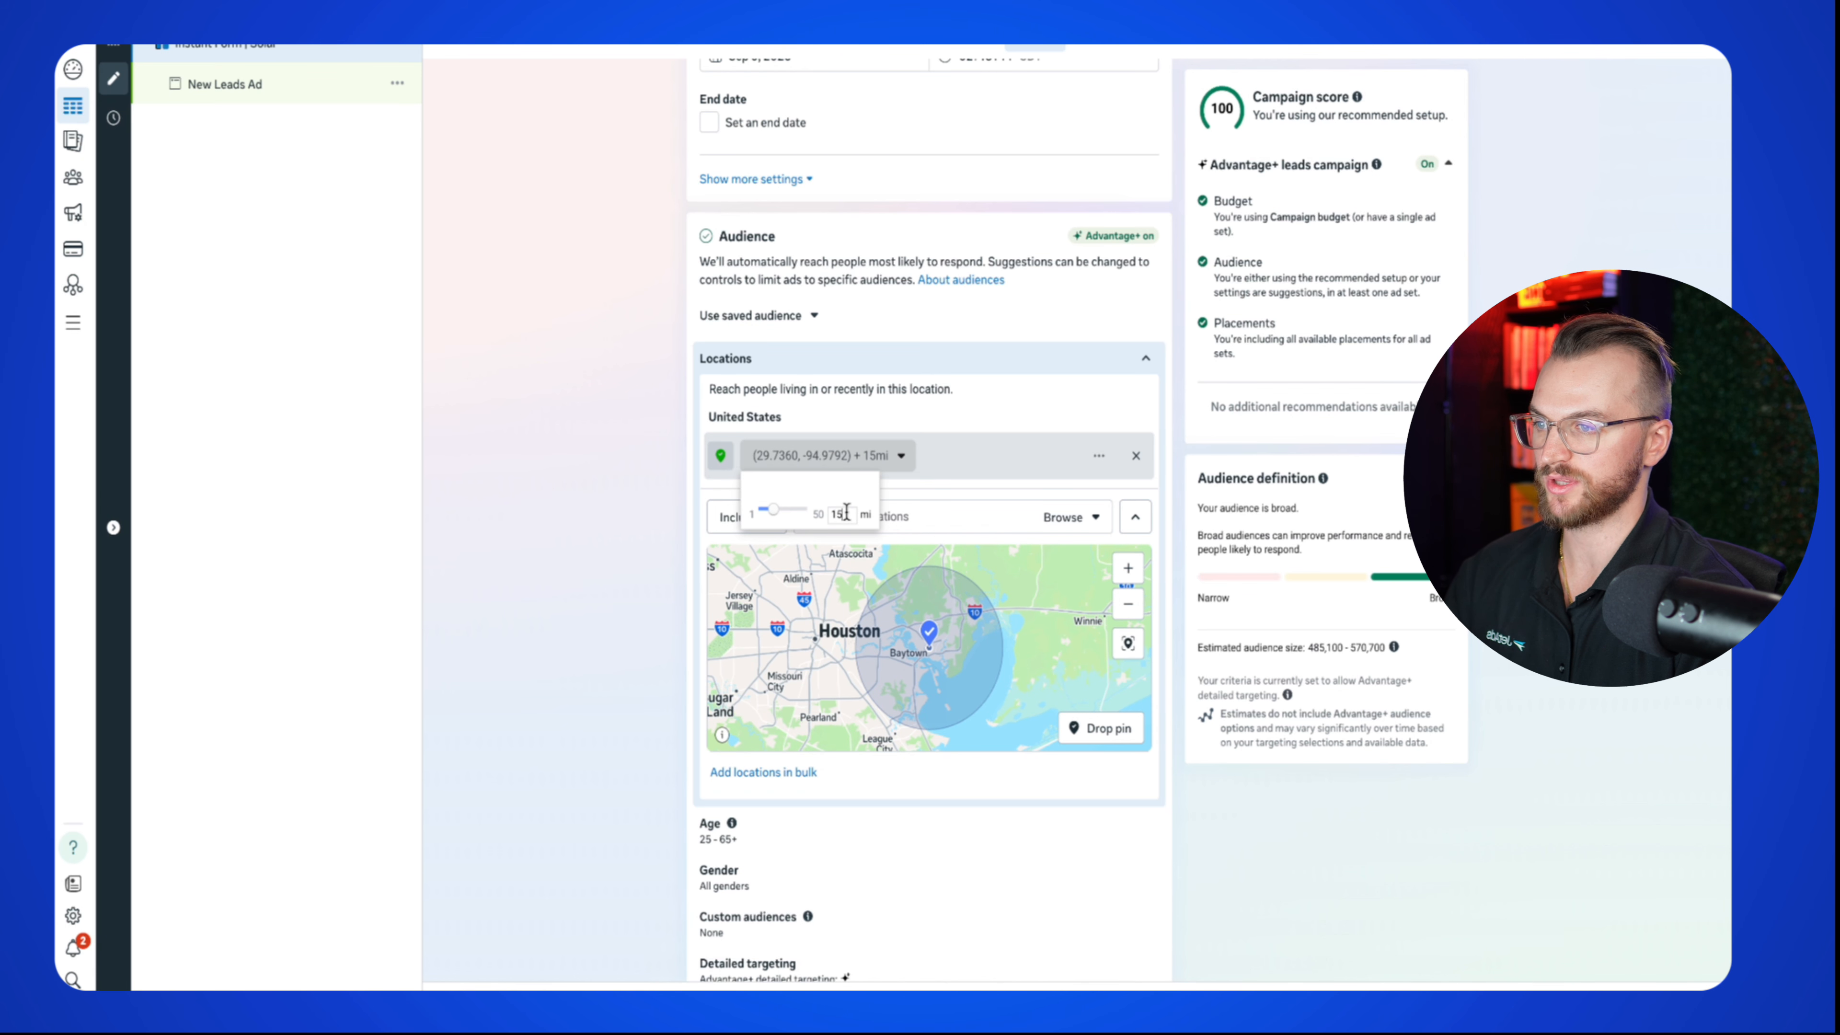
text(25)
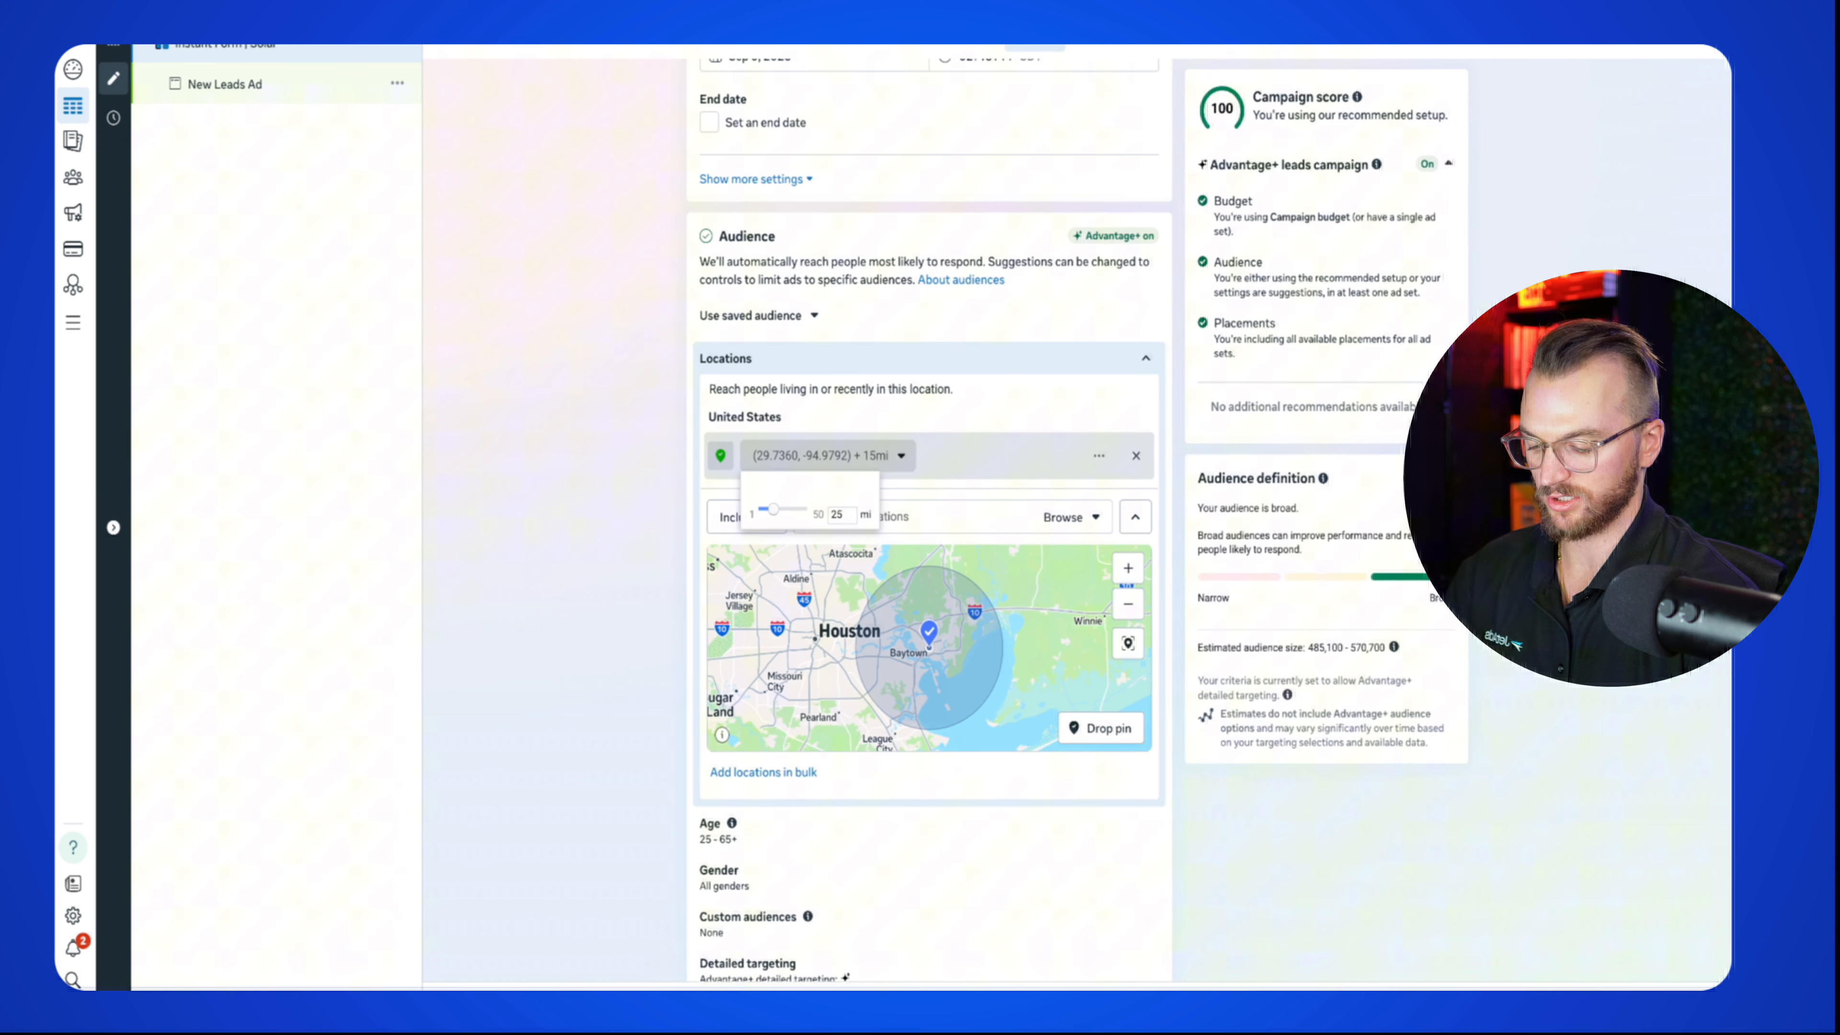
key(Return)
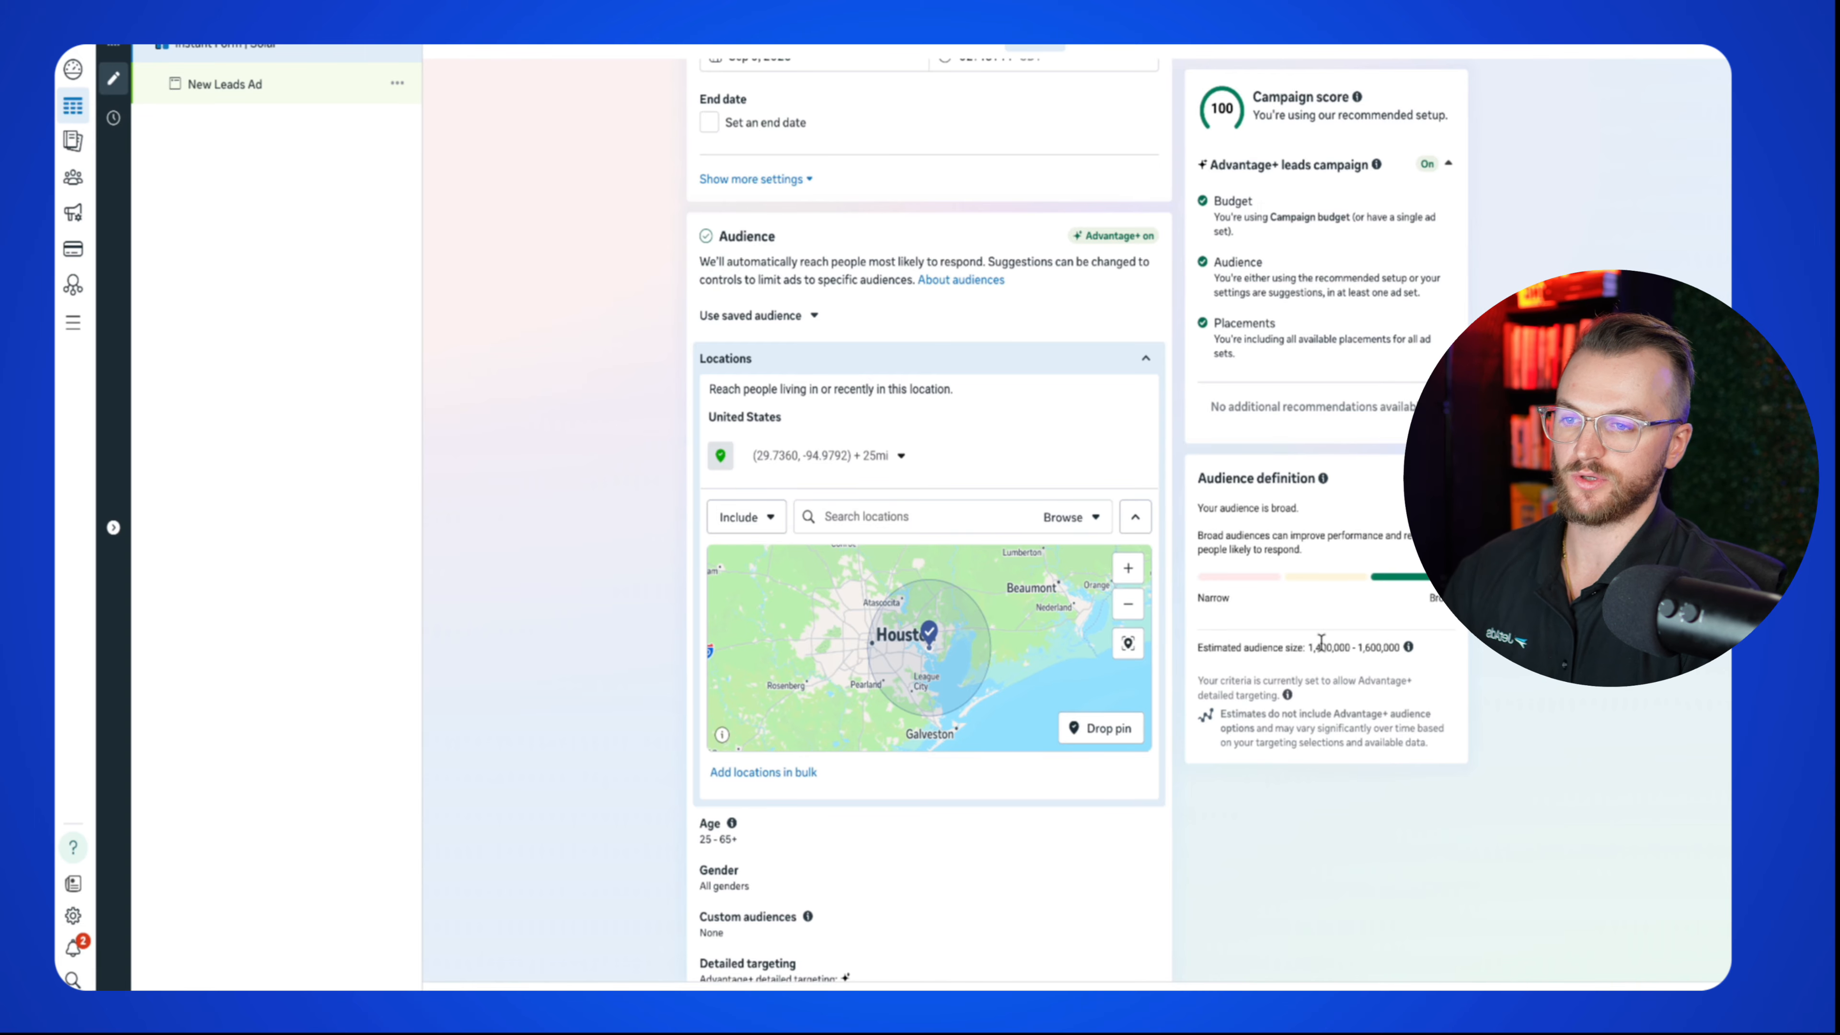
Step: Check the estimated audience size of 1,400,000–1,600,000 people
drag(1308, 648, 1384, 645)
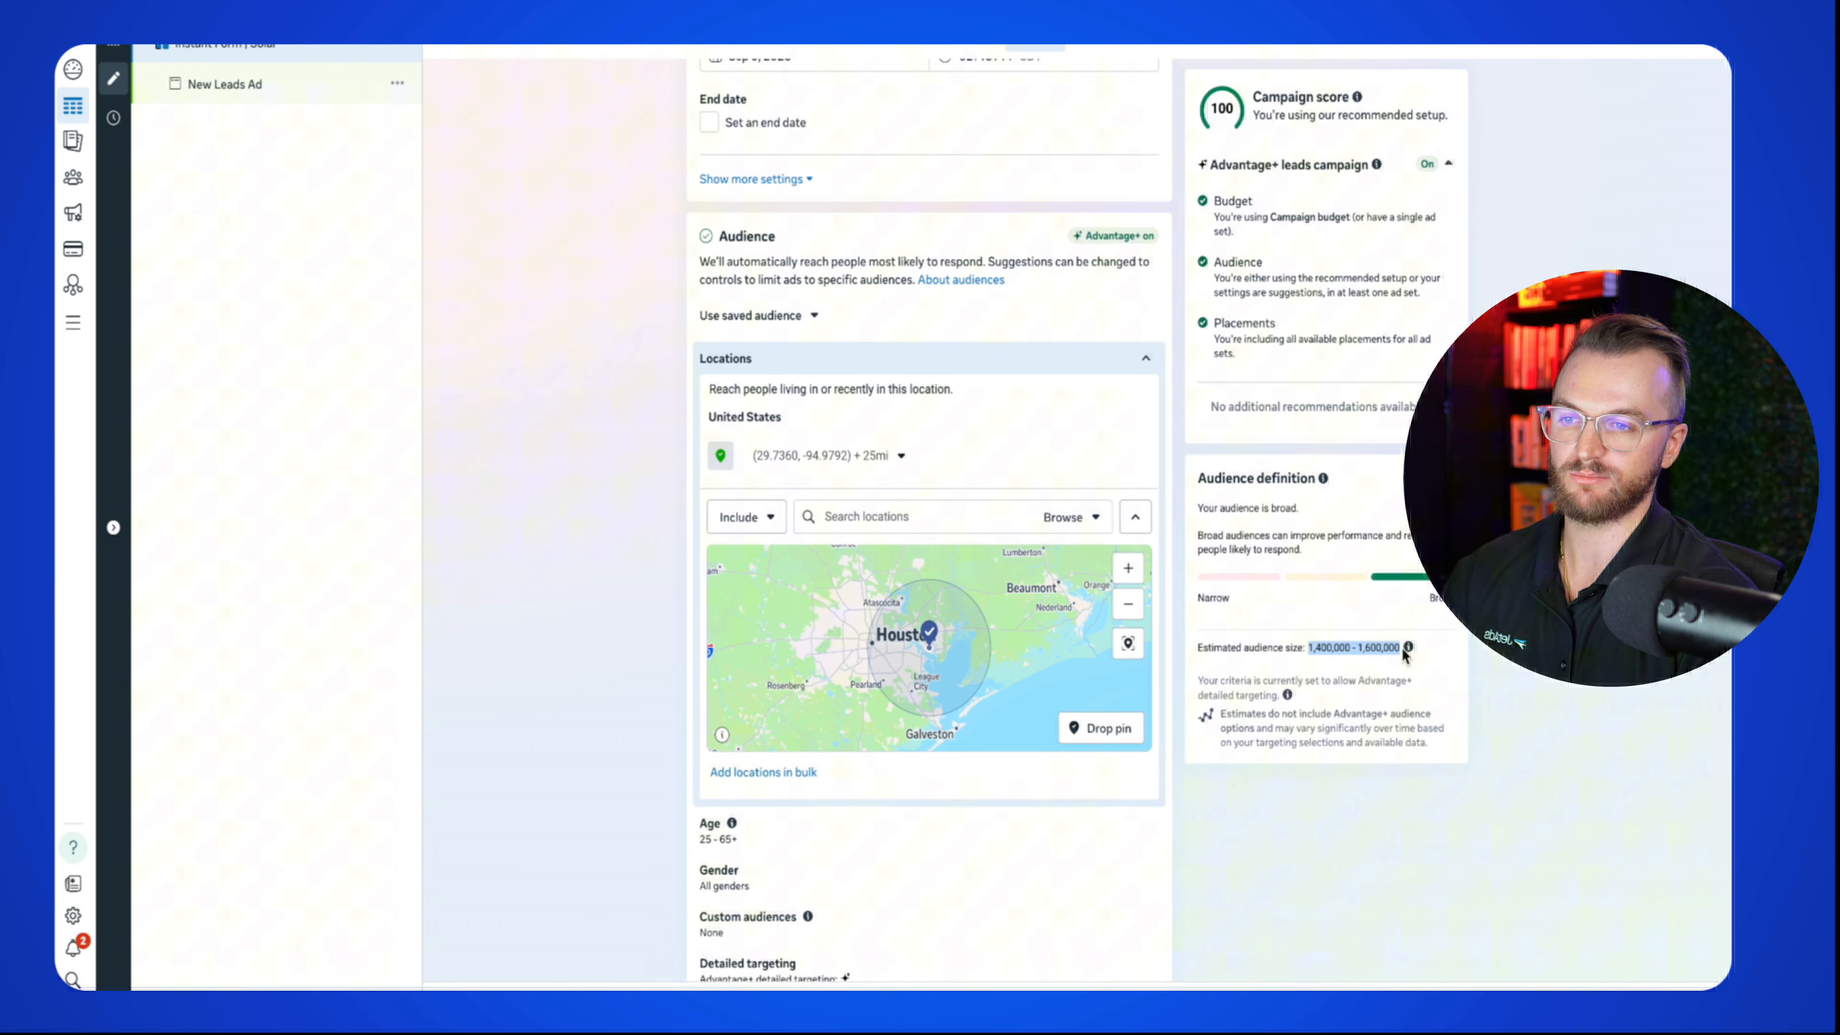
mouse_move(1404, 655)
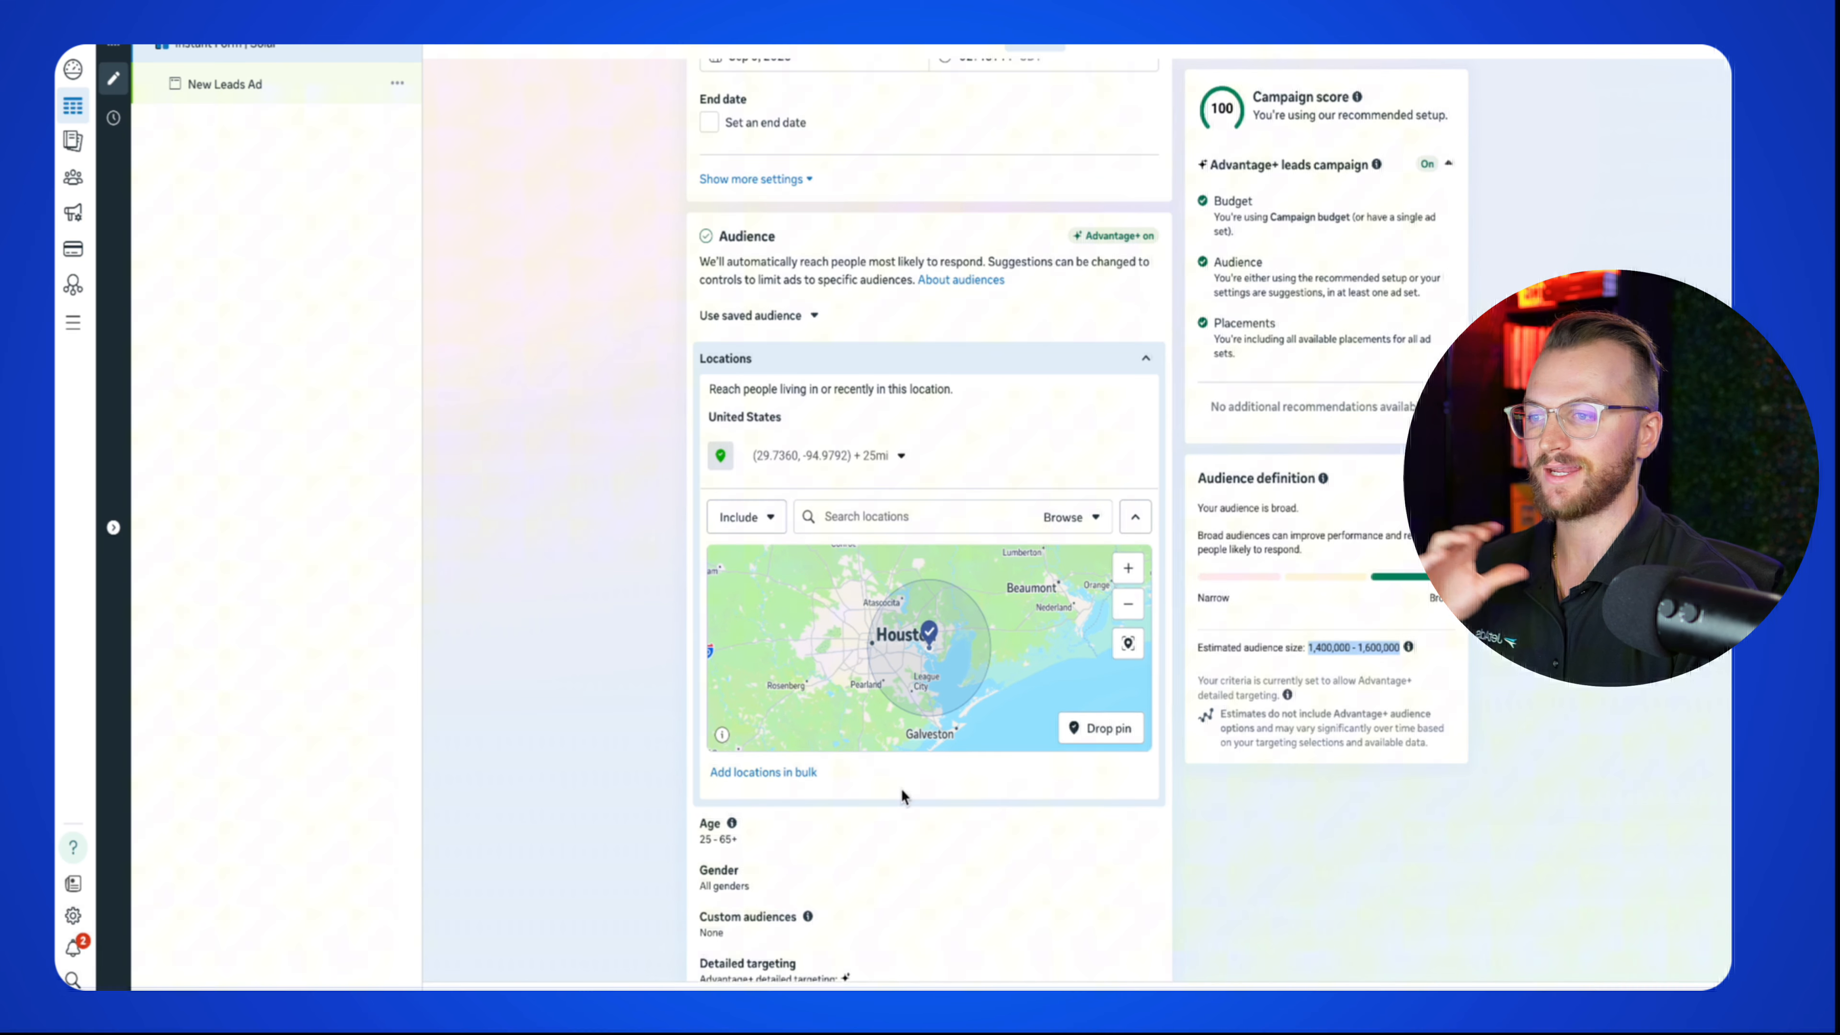
scroll(924, 833, down, 4)
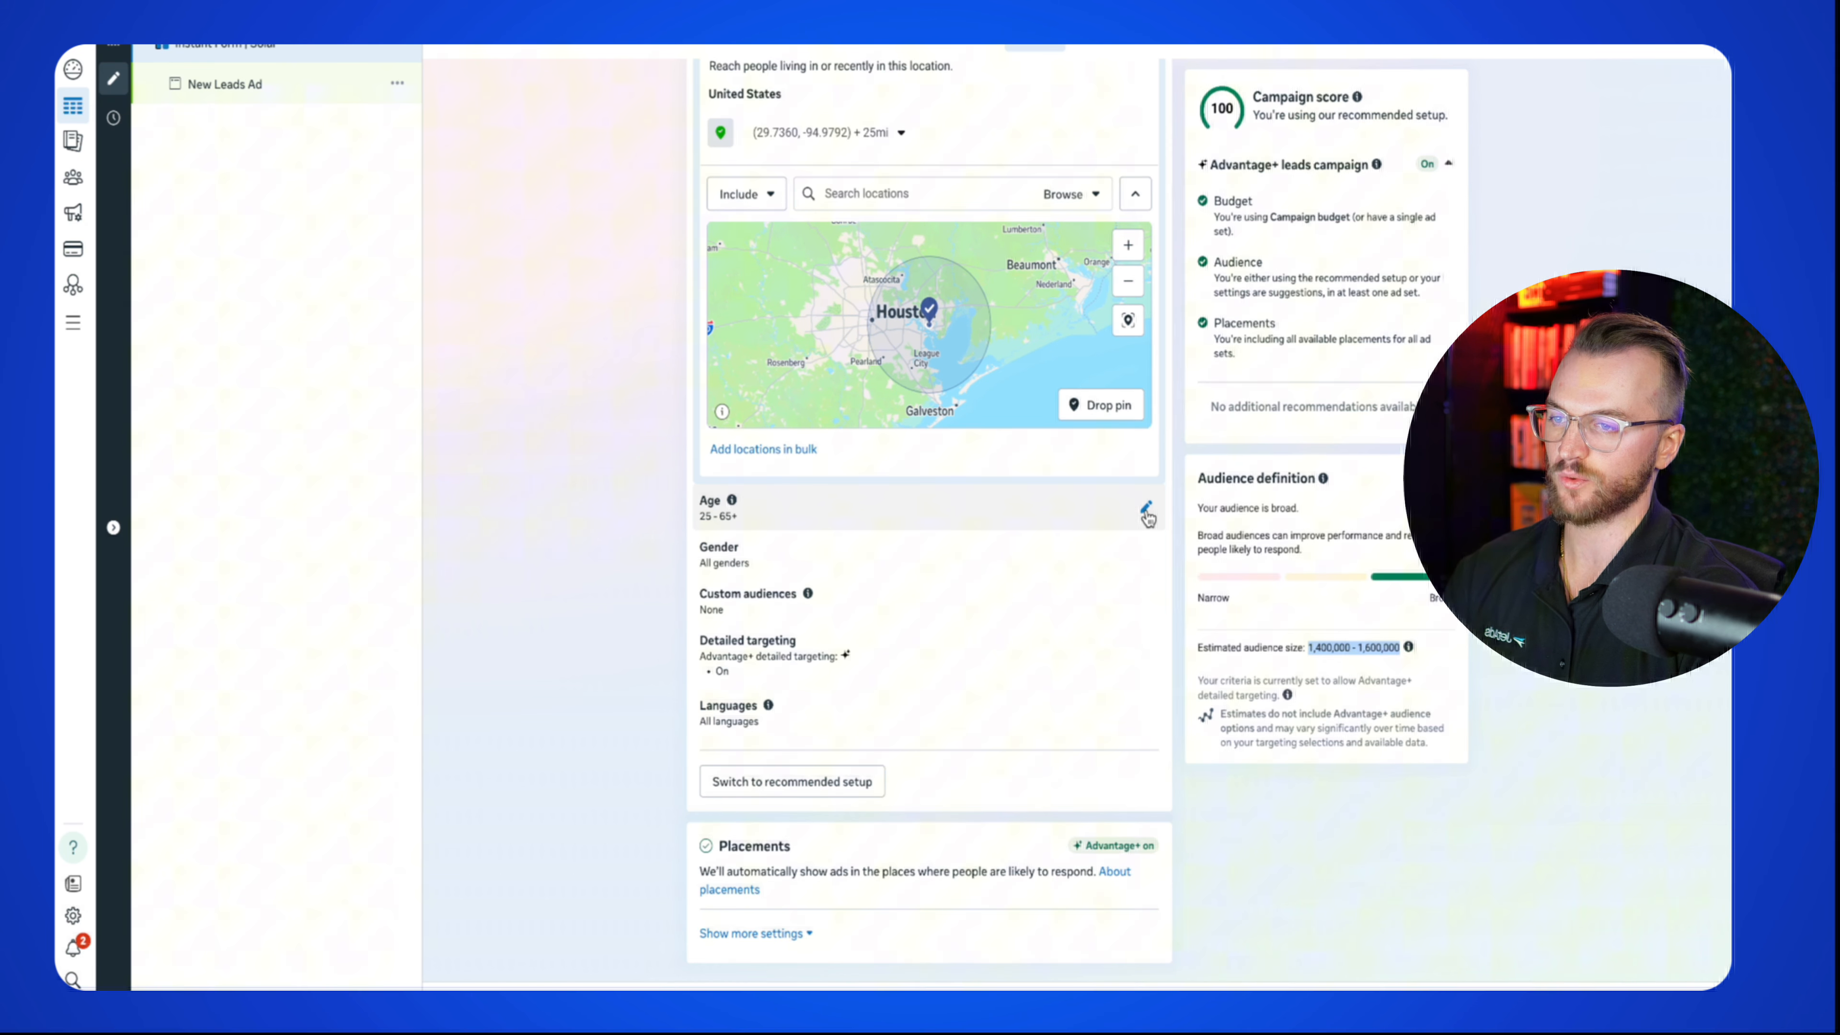
Step: Edit the minimum age and switch the audience to Advantage+ recommended setup, leaving a minimum age of 25
scroll(1146, 521, up, 4)
scroll(1174, 508, down, 3)
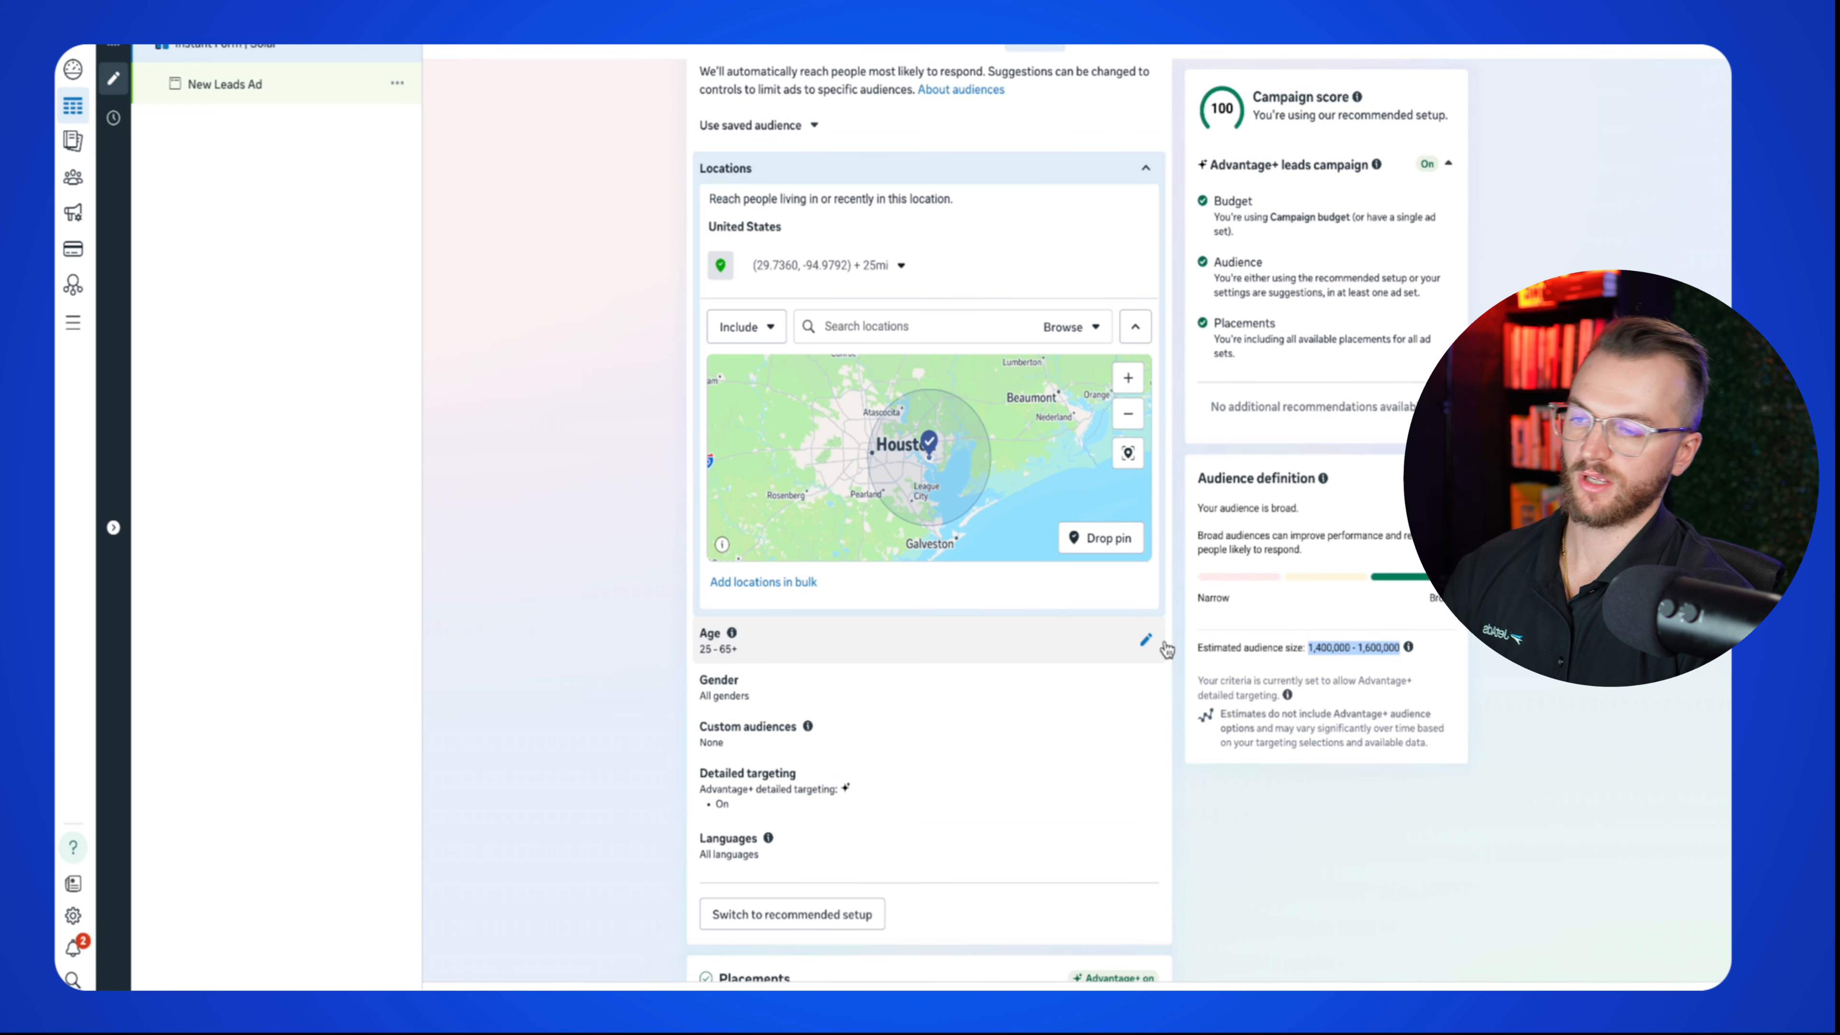
click(1148, 643)
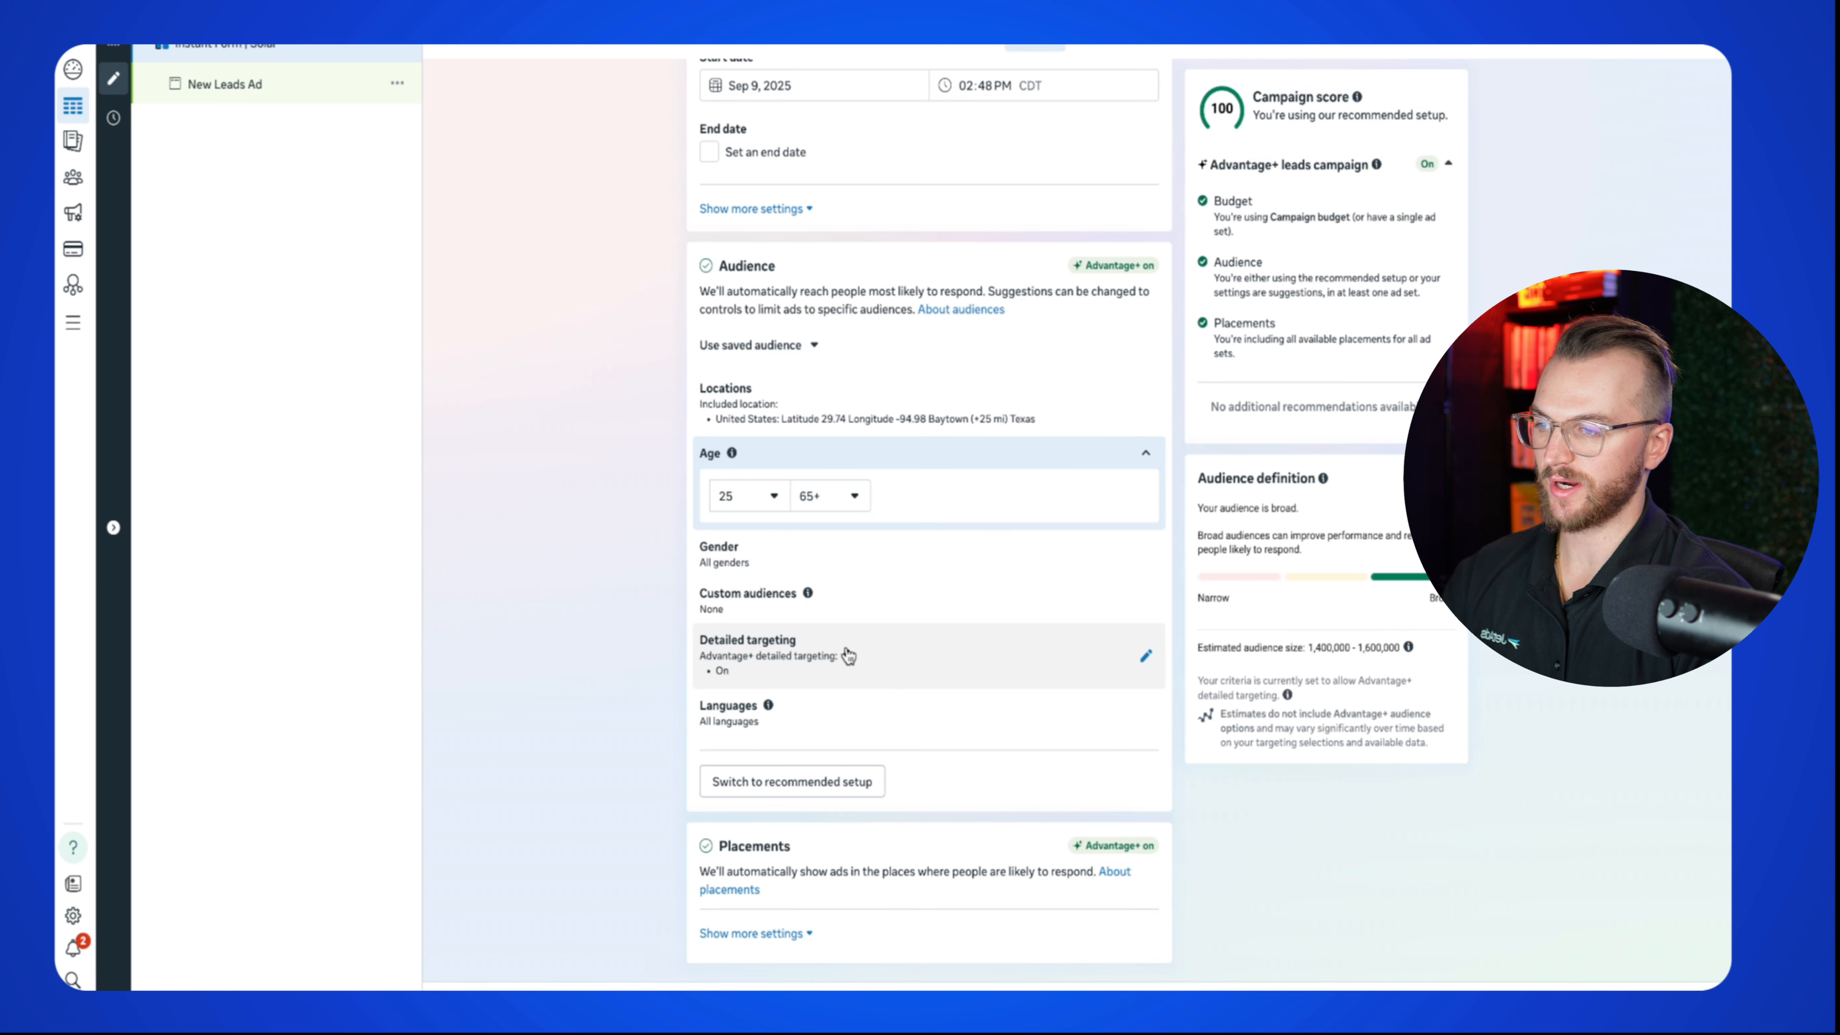
click(754, 506)
scroll(811, 678, down, 3)
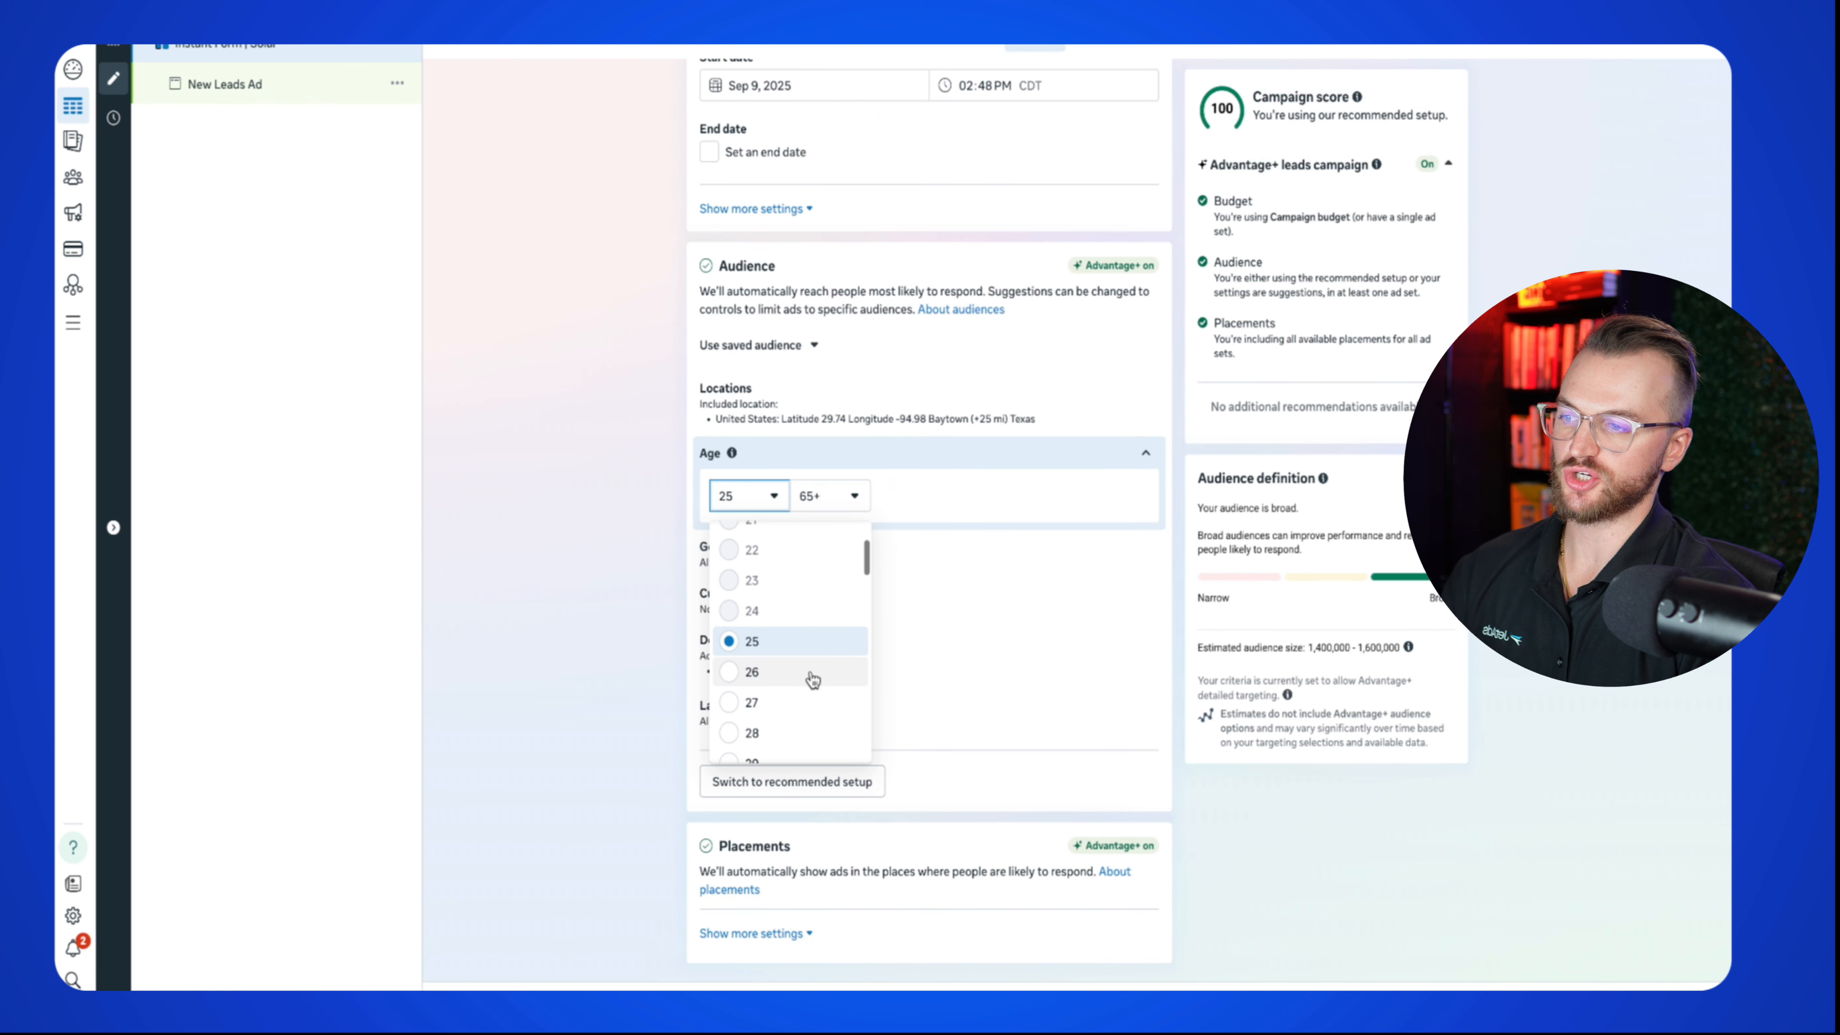
mouse_move(766, 614)
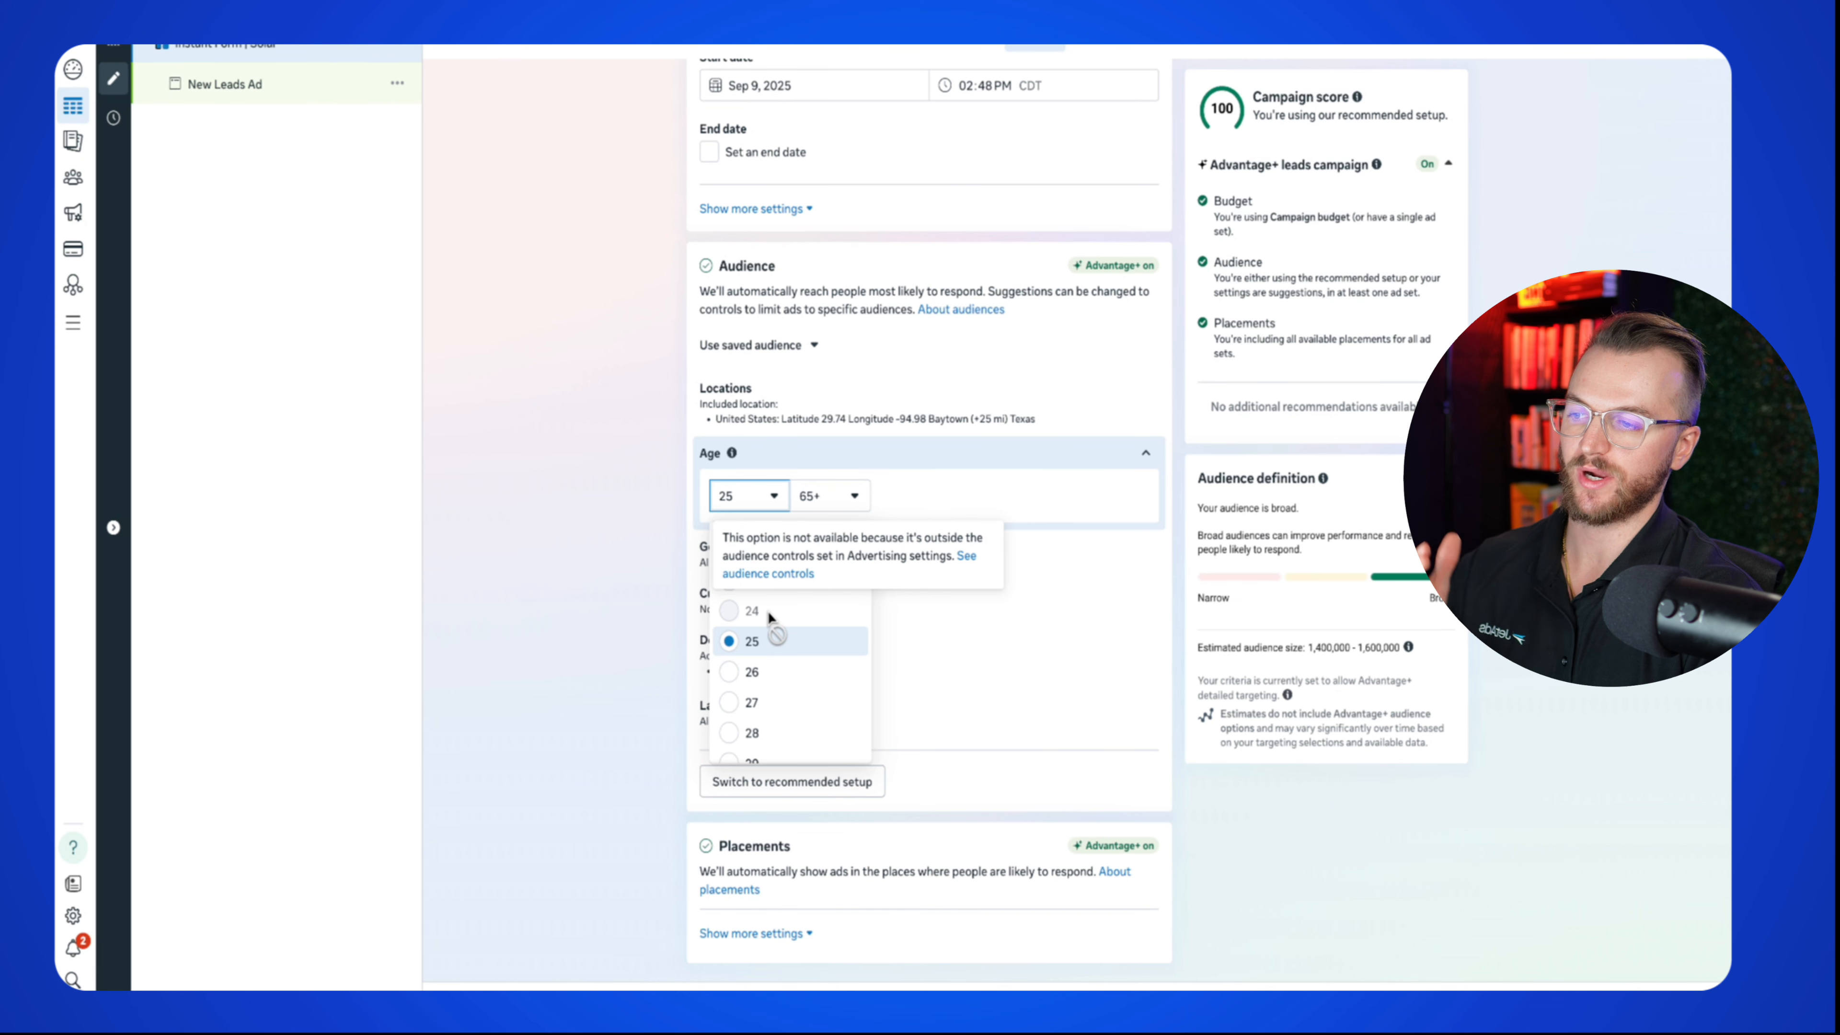
click(556, 554)
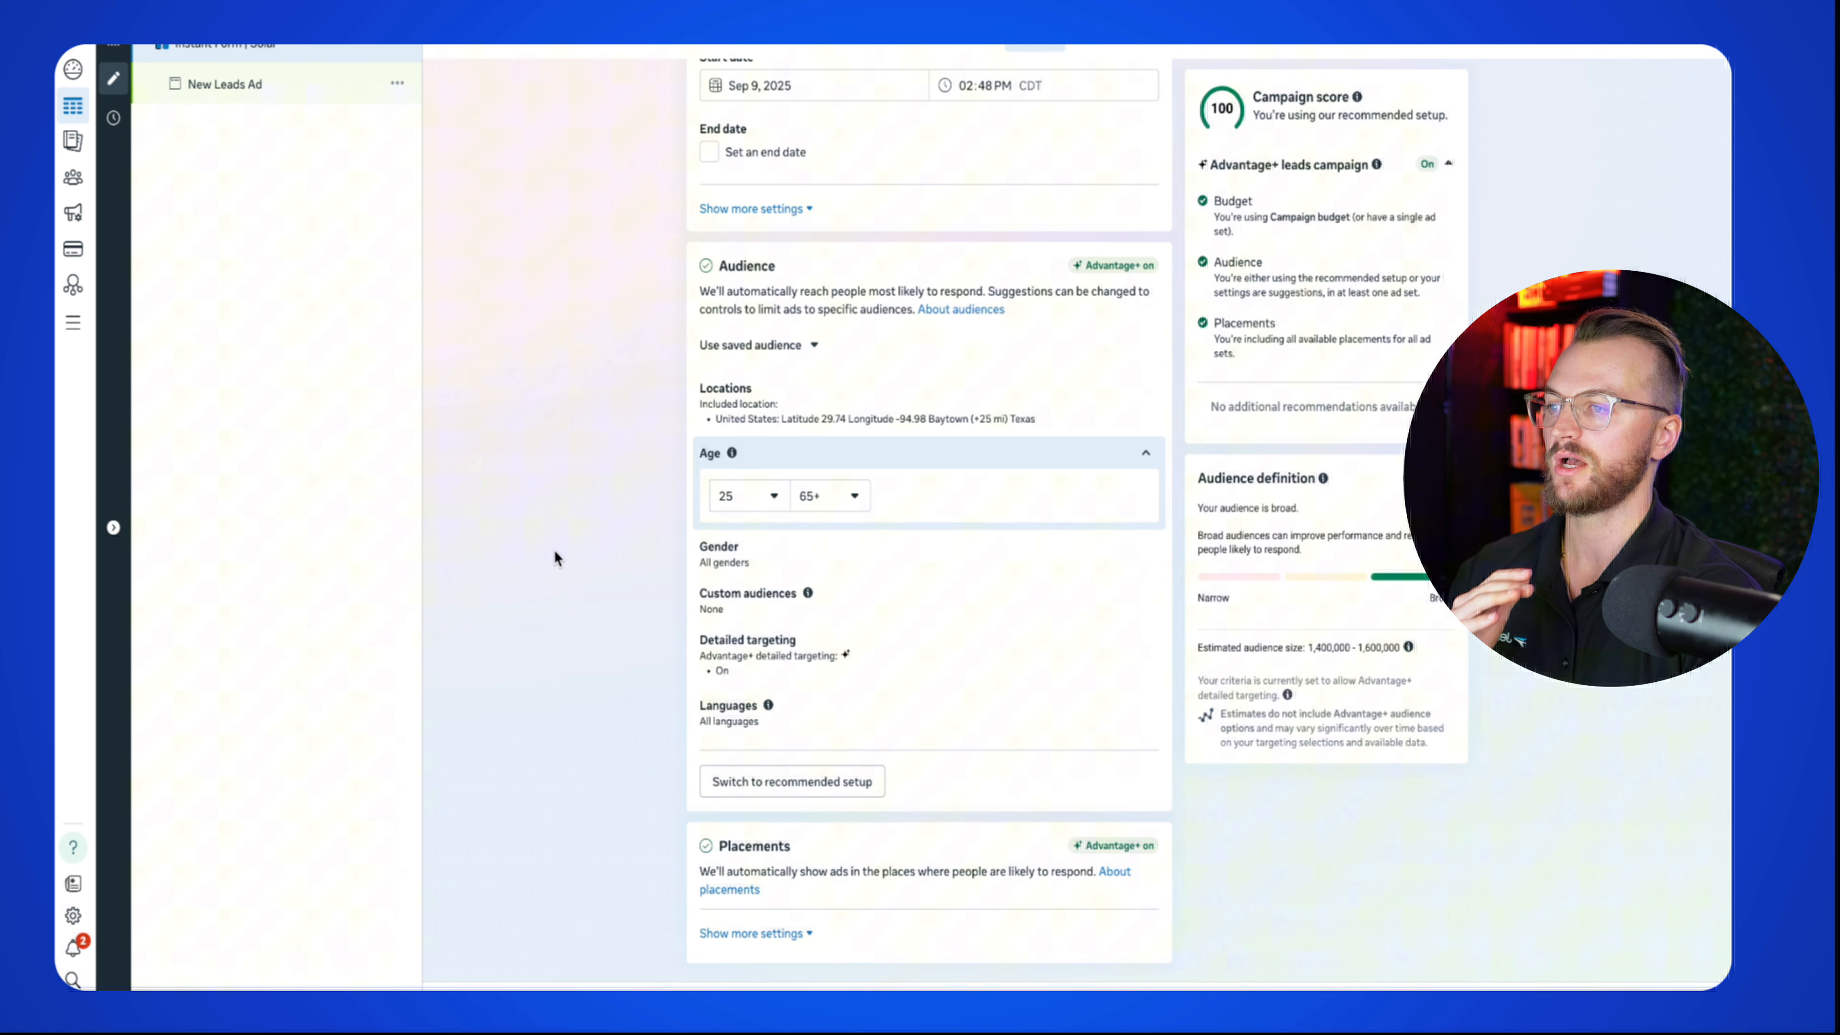
click(743, 505)
scroll(762, 616, down, 5)
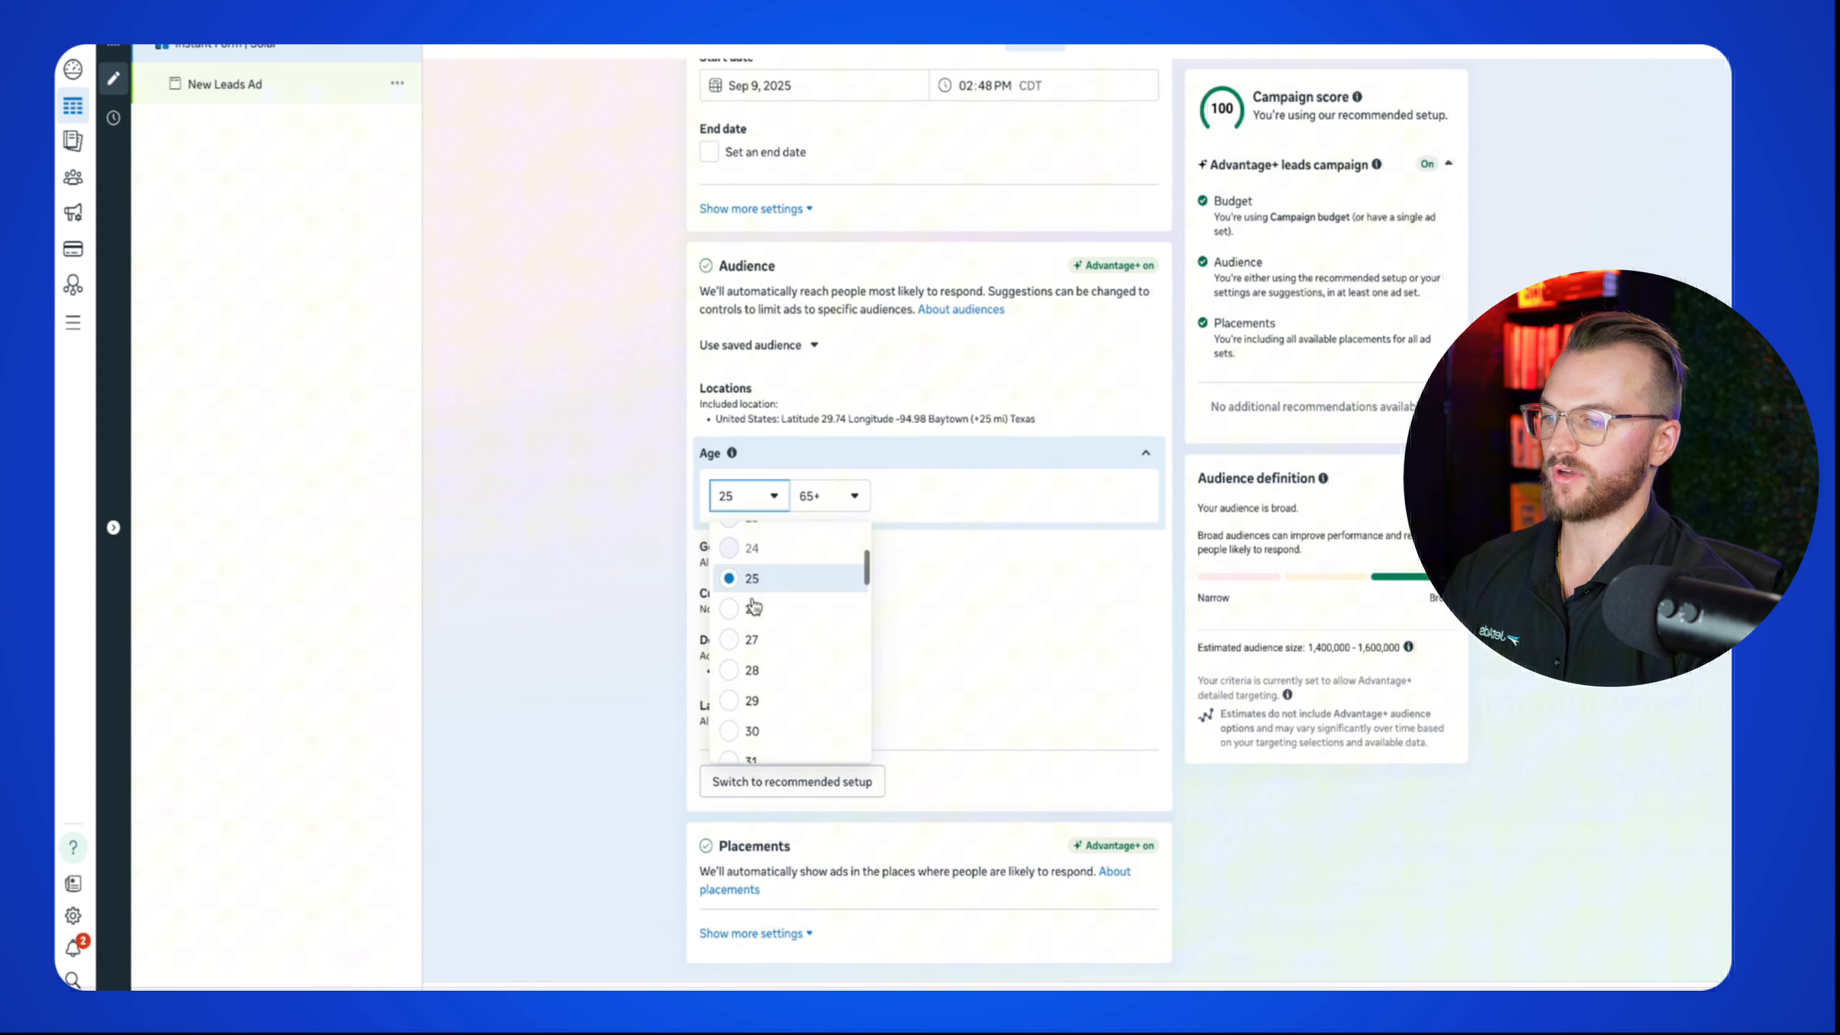
click(801, 656)
click(831, 496)
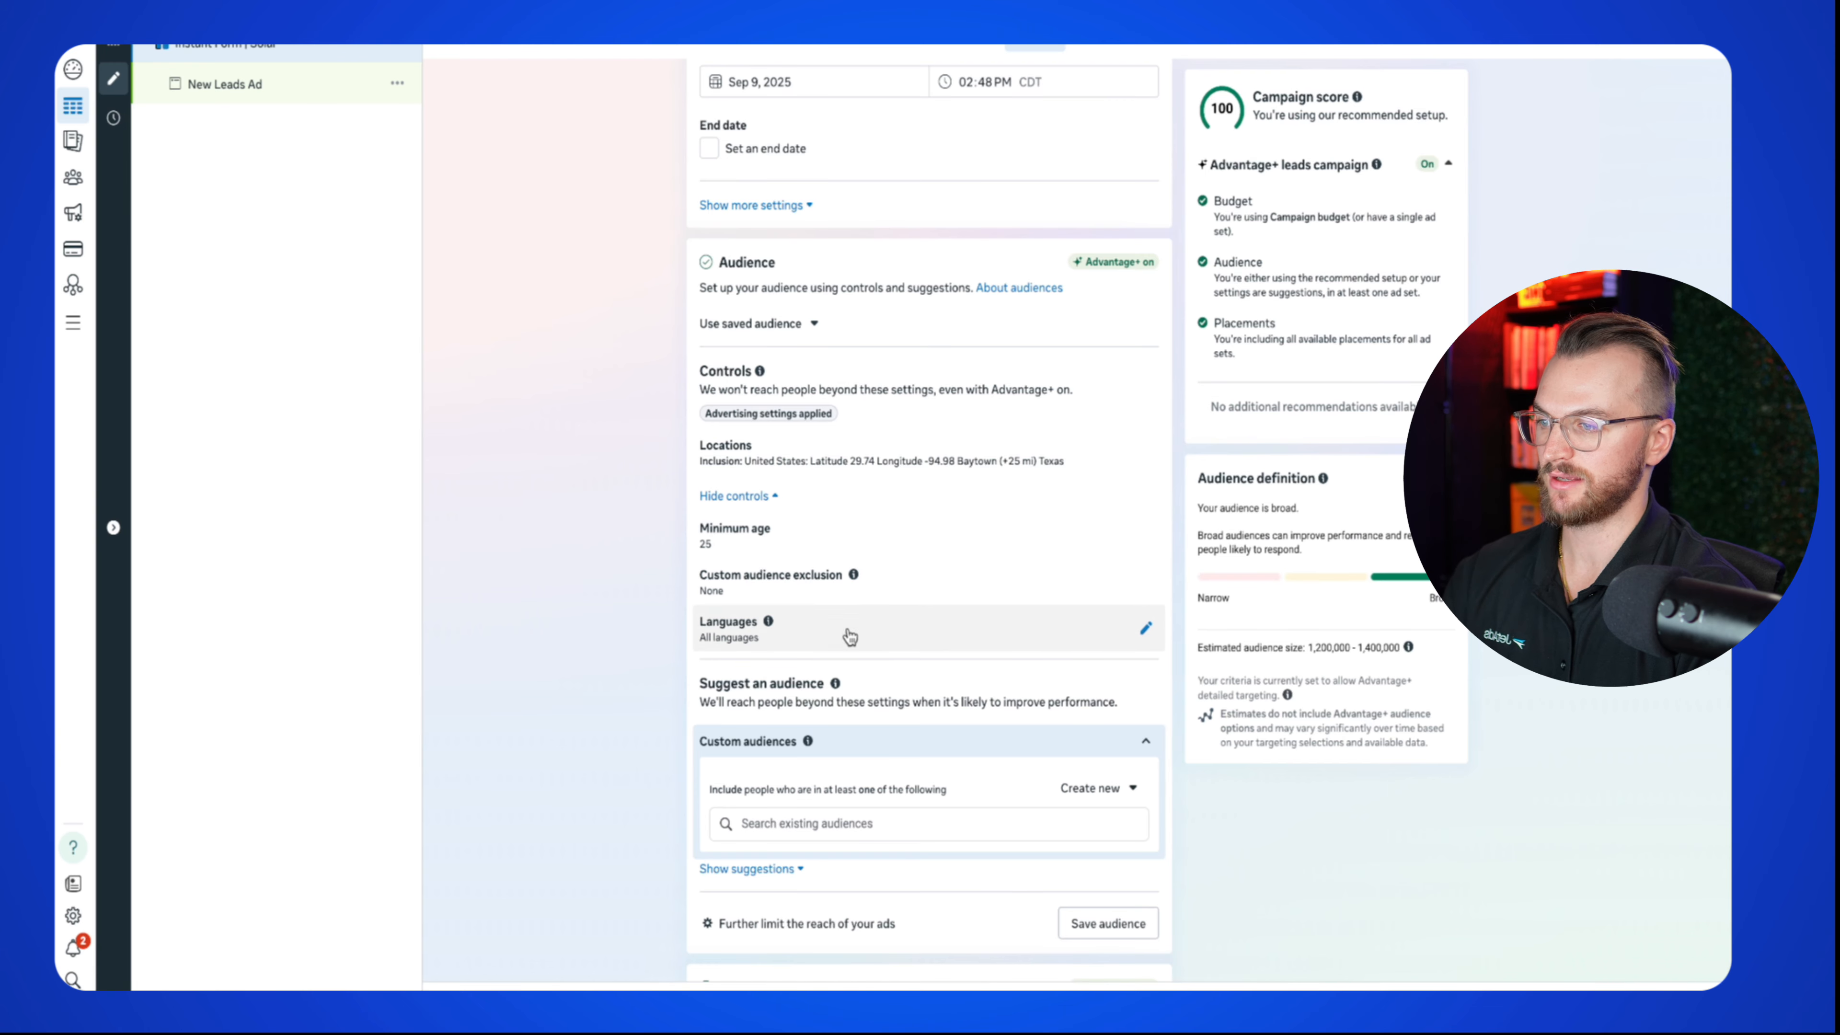
Step: Open the suggested audience age and set the minimum to 35
scroll(855, 682, down, 2)
click(746, 782)
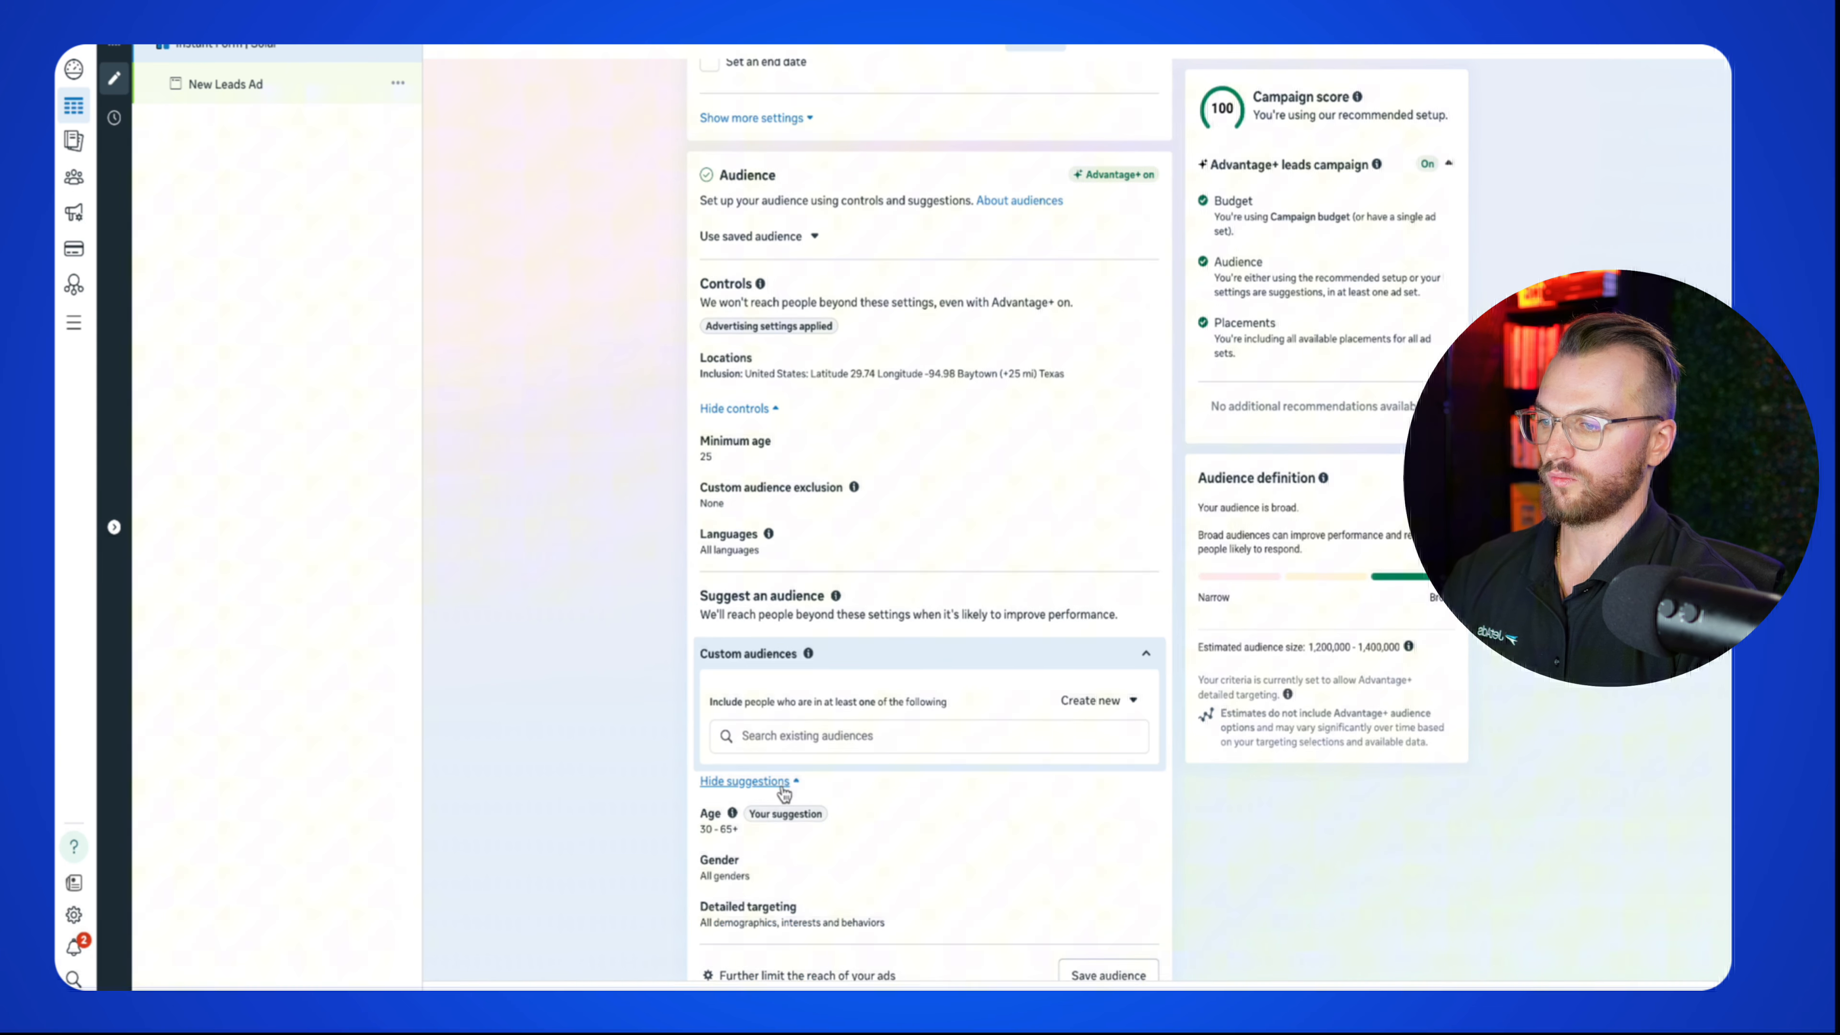
scroll(862, 601, down, 4)
click(1143, 628)
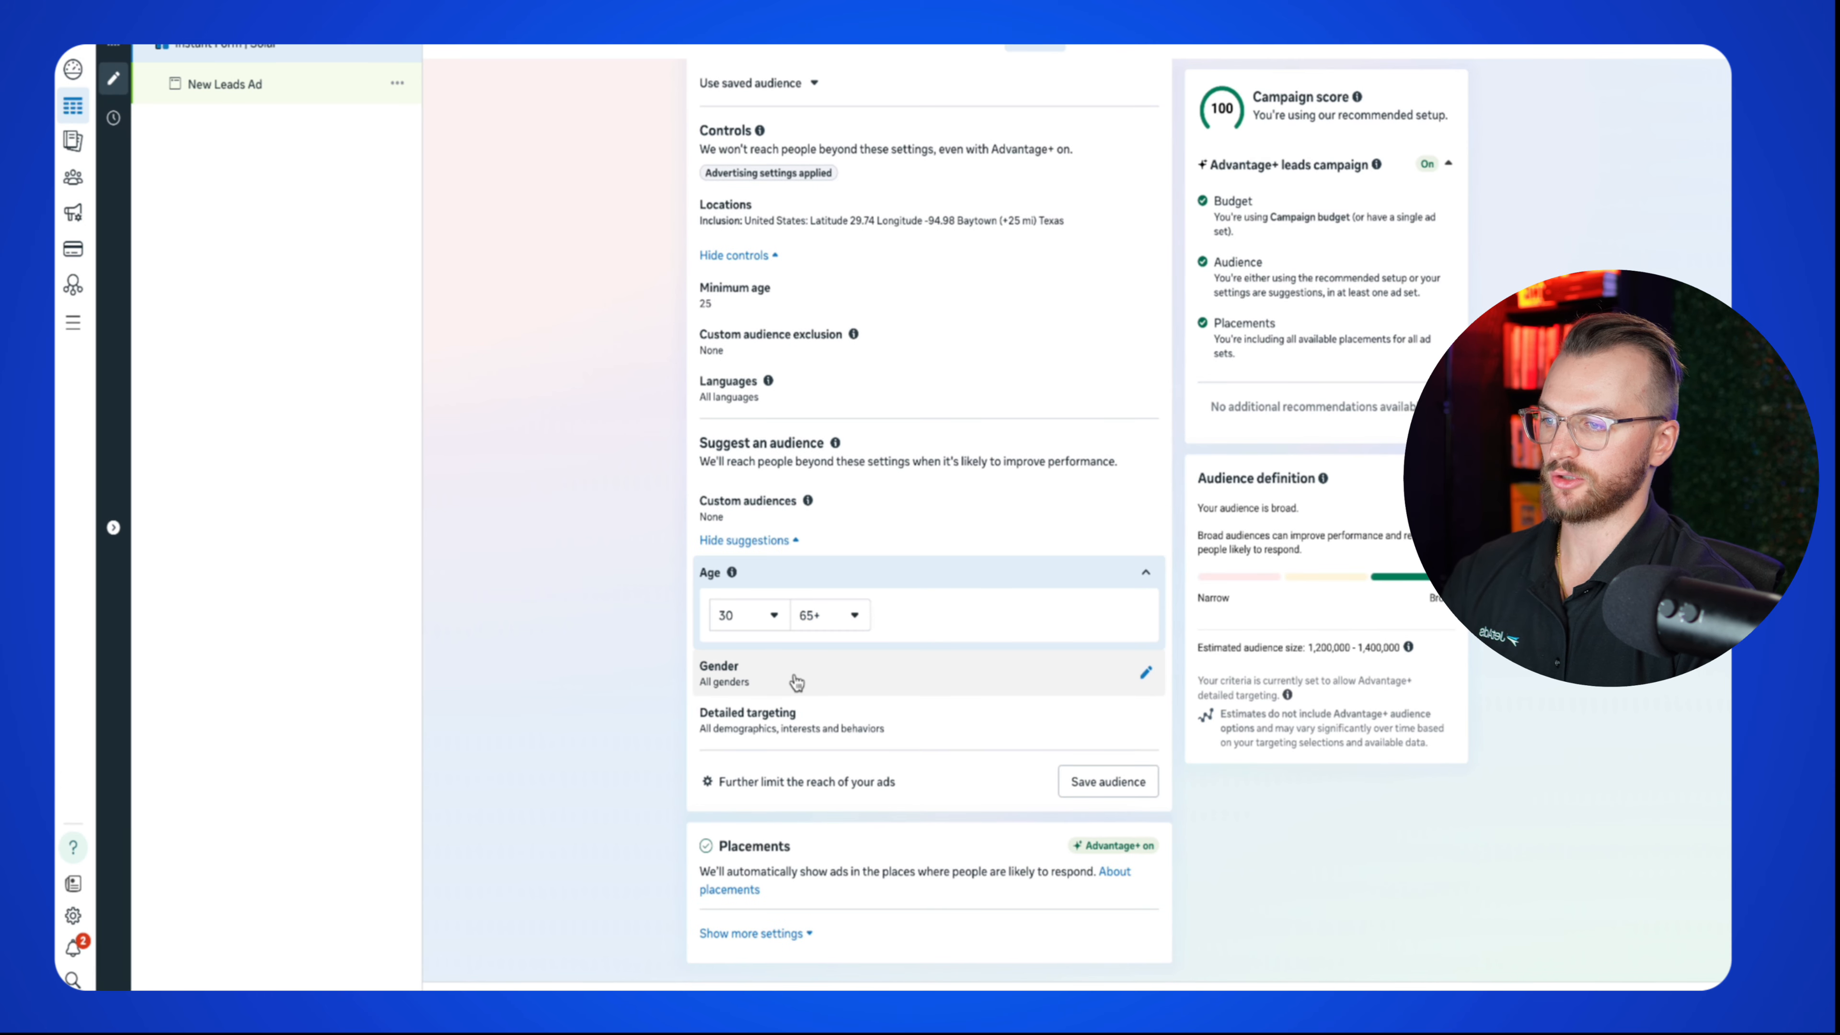
click(815, 615)
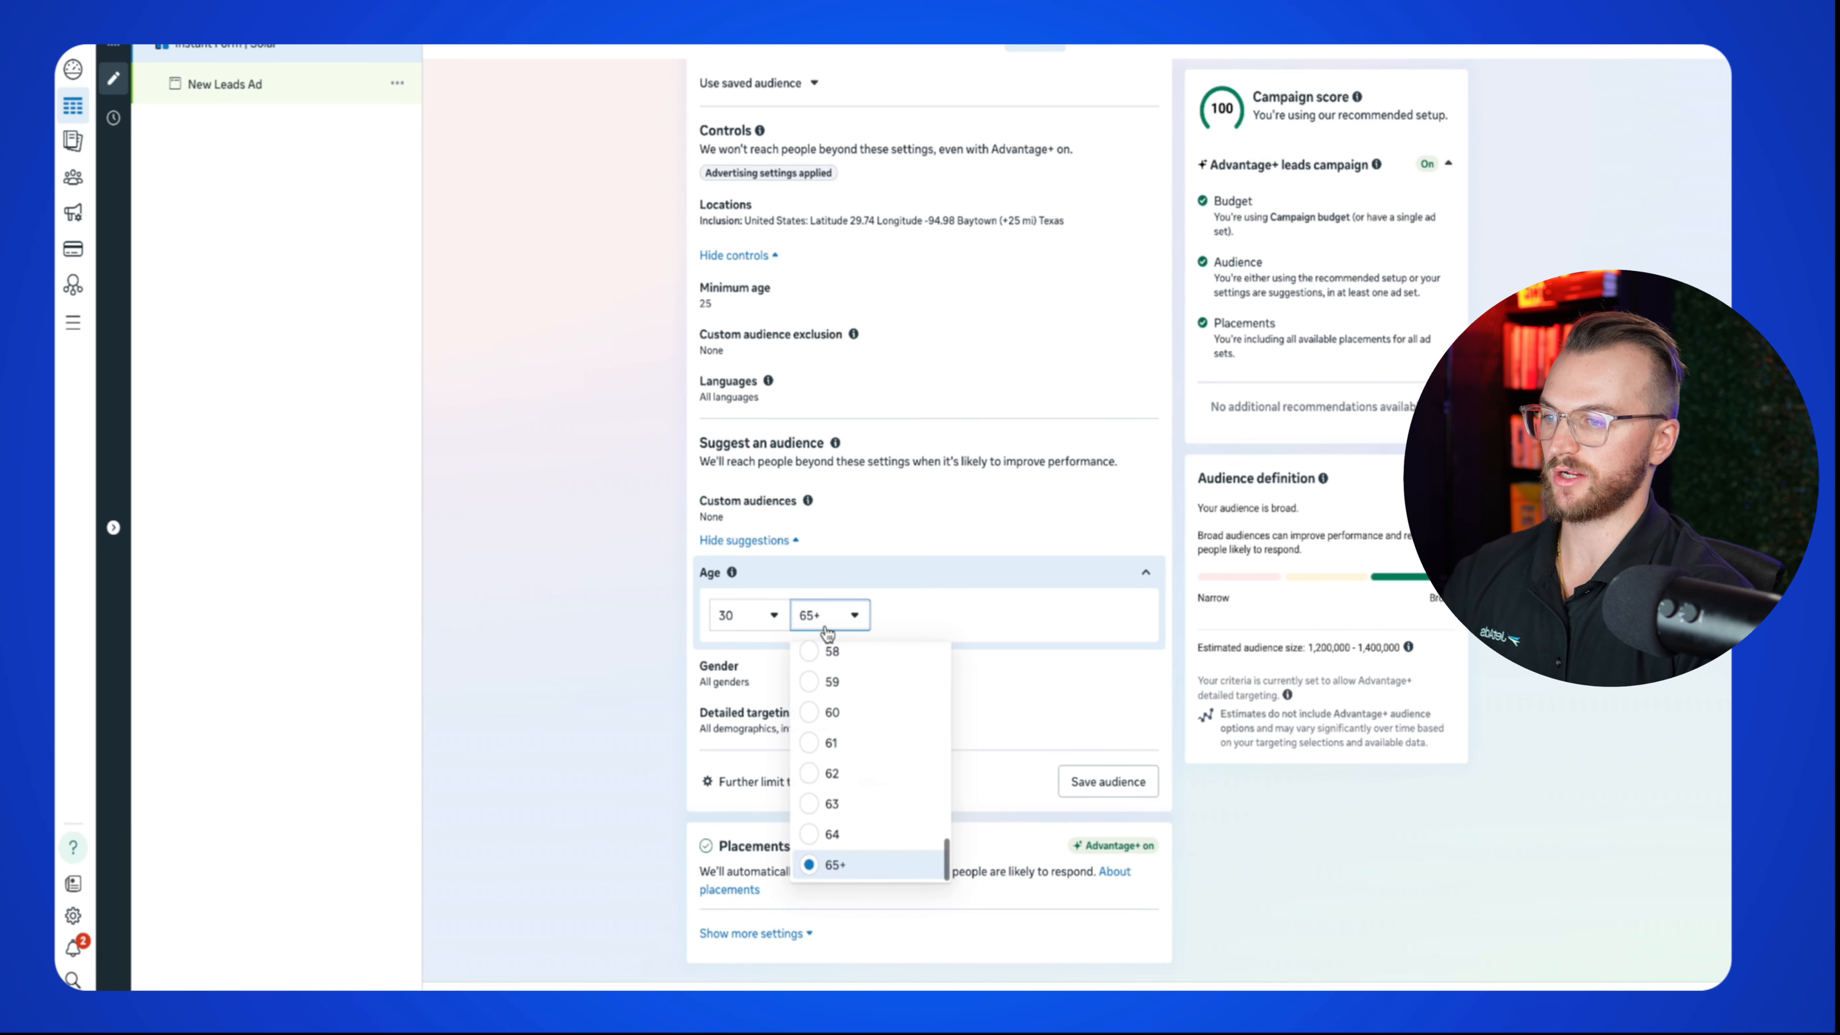
click(746, 614)
scroll(757, 768, down, 3)
click(757, 769)
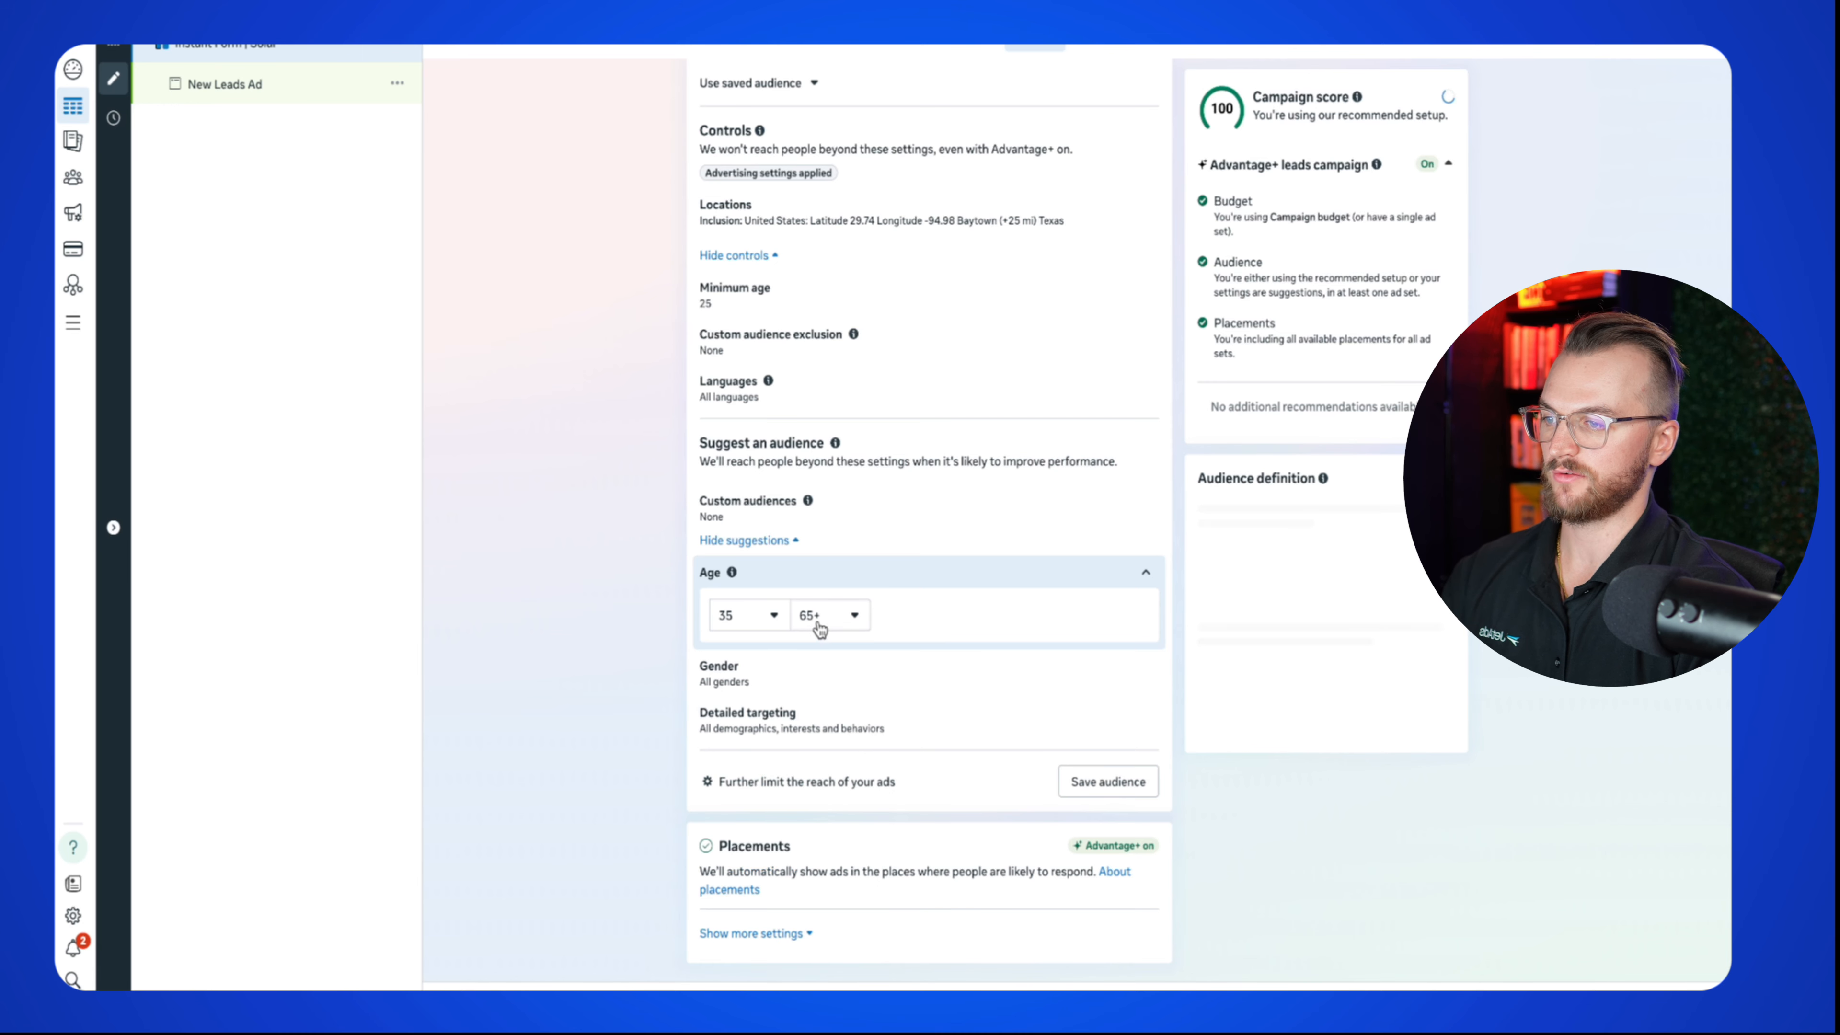
Step: Set the suggested maximum age to 65+
click(823, 616)
scroll(844, 790, up, 1)
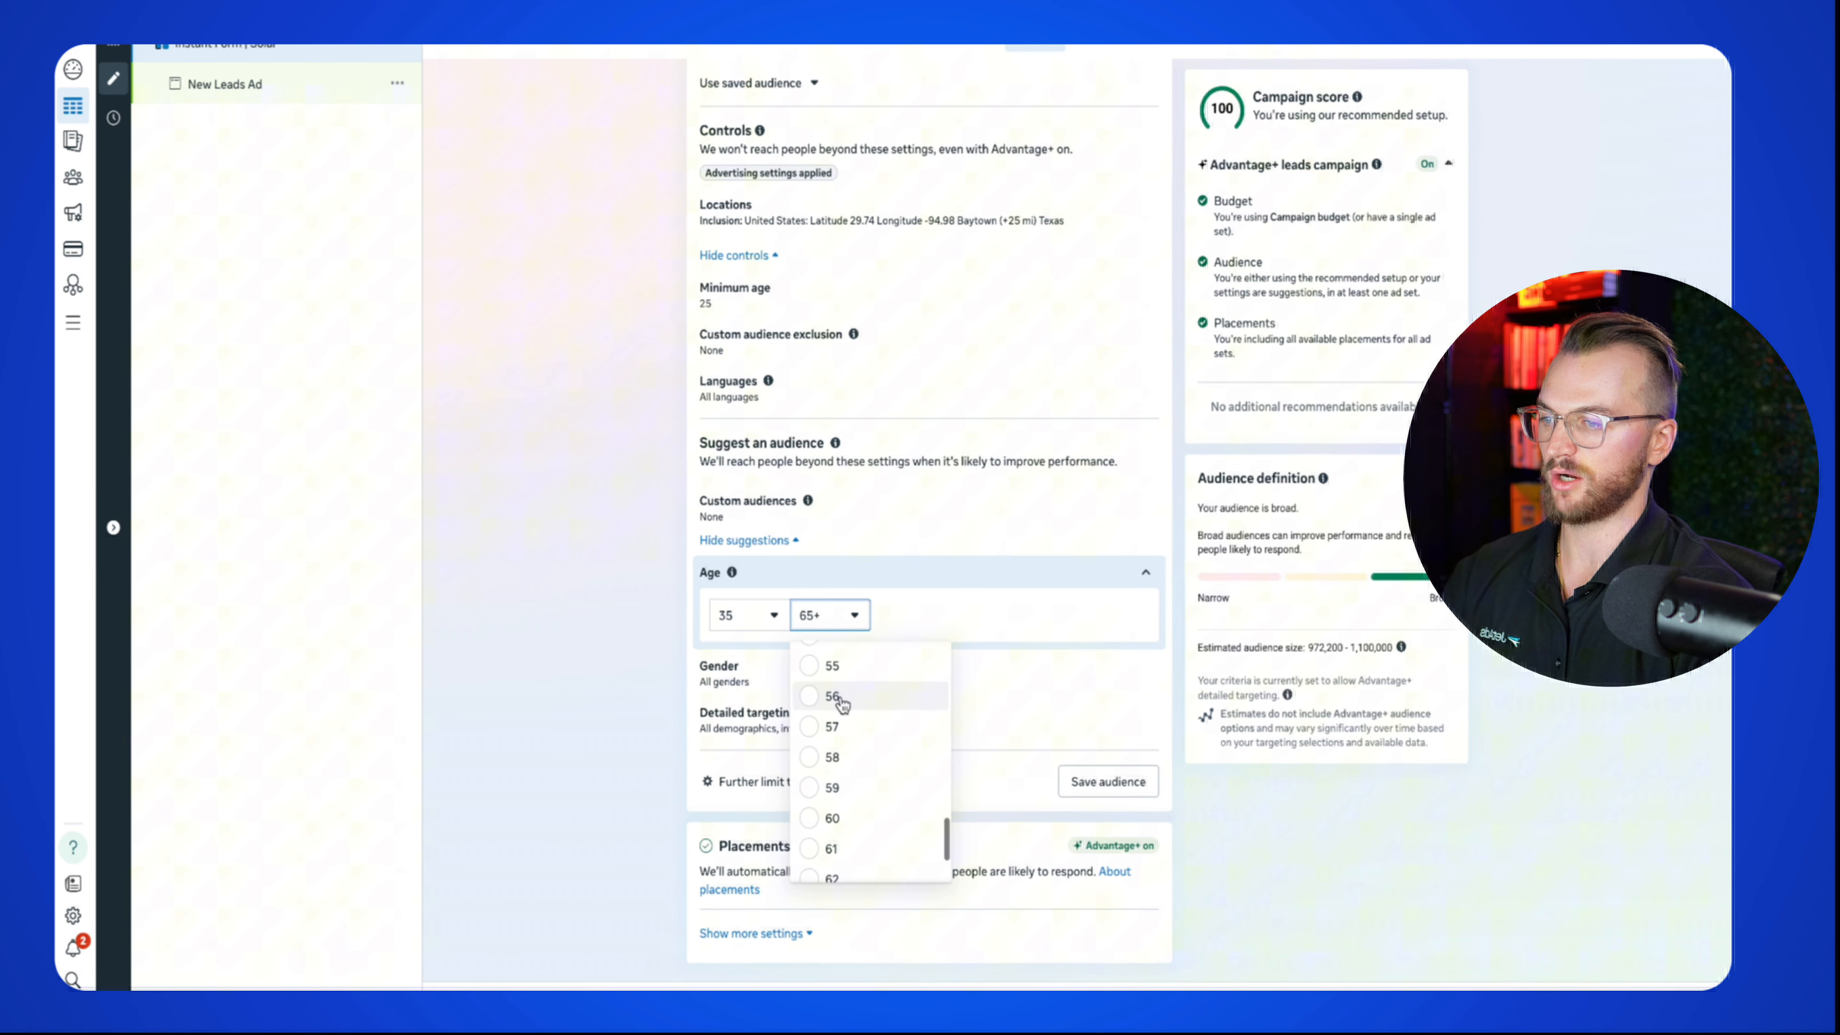
click(833, 818)
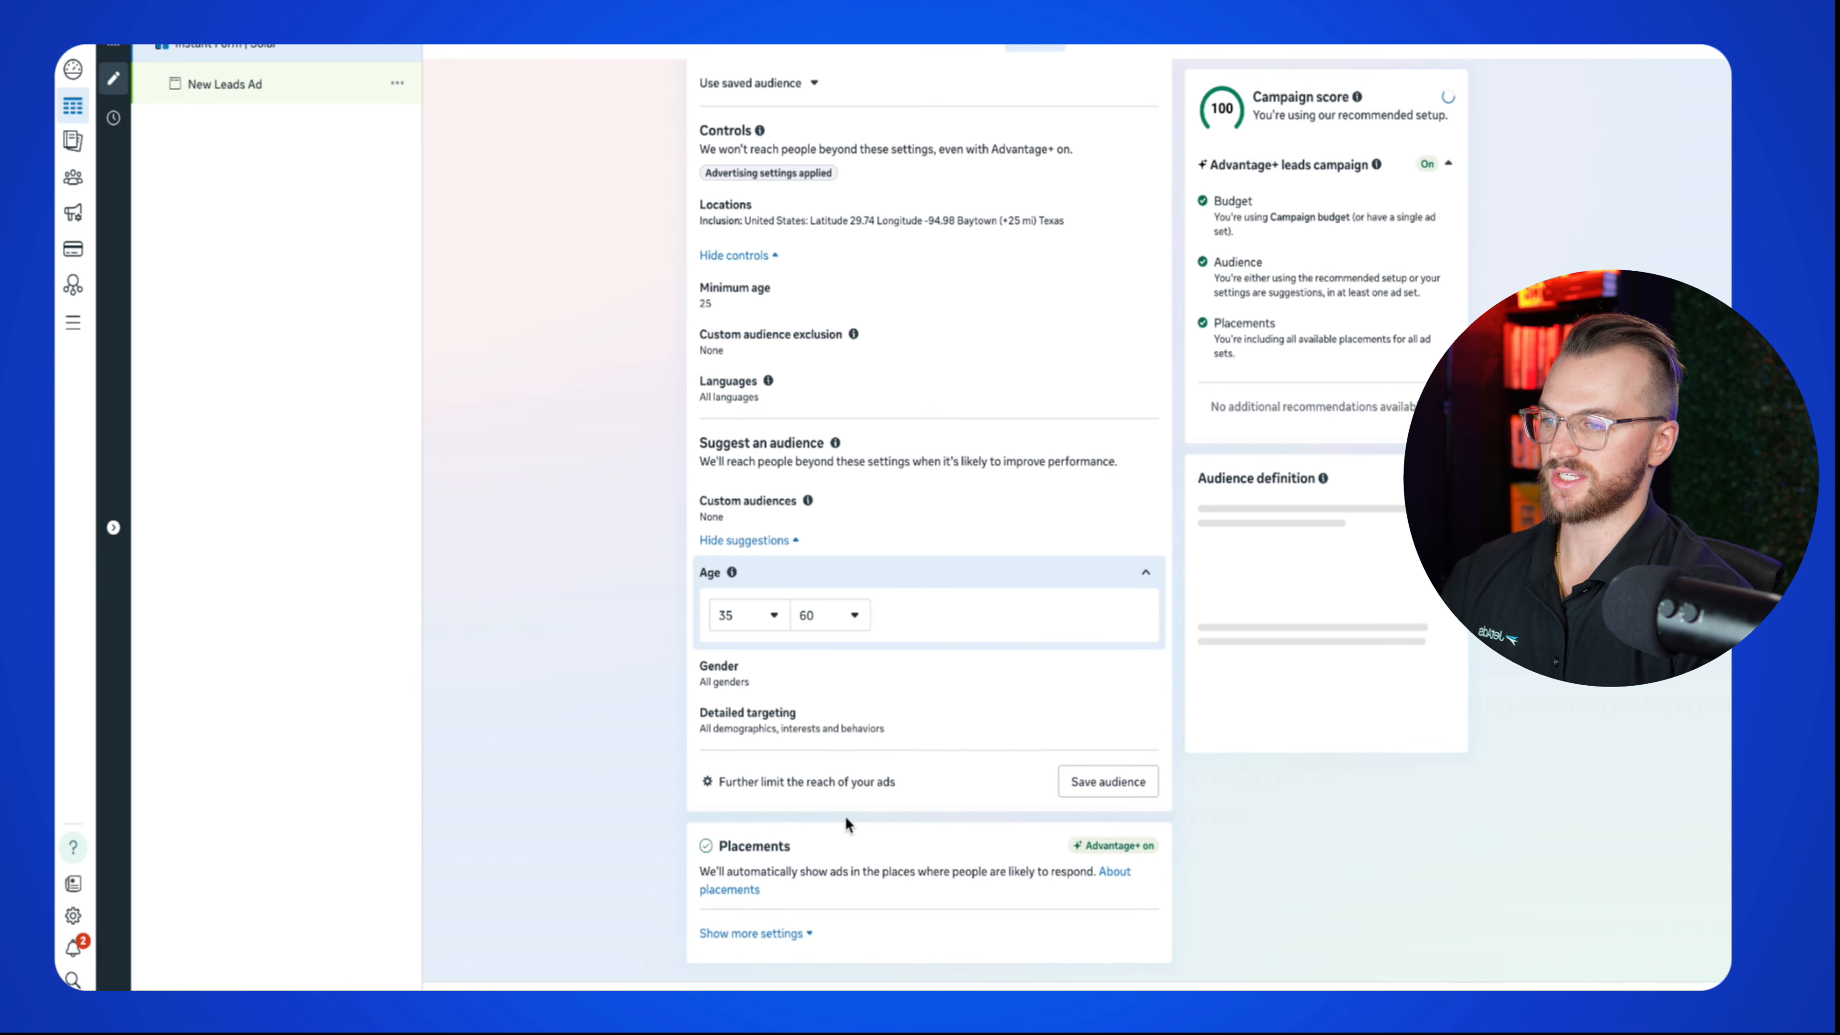
click(821, 631)
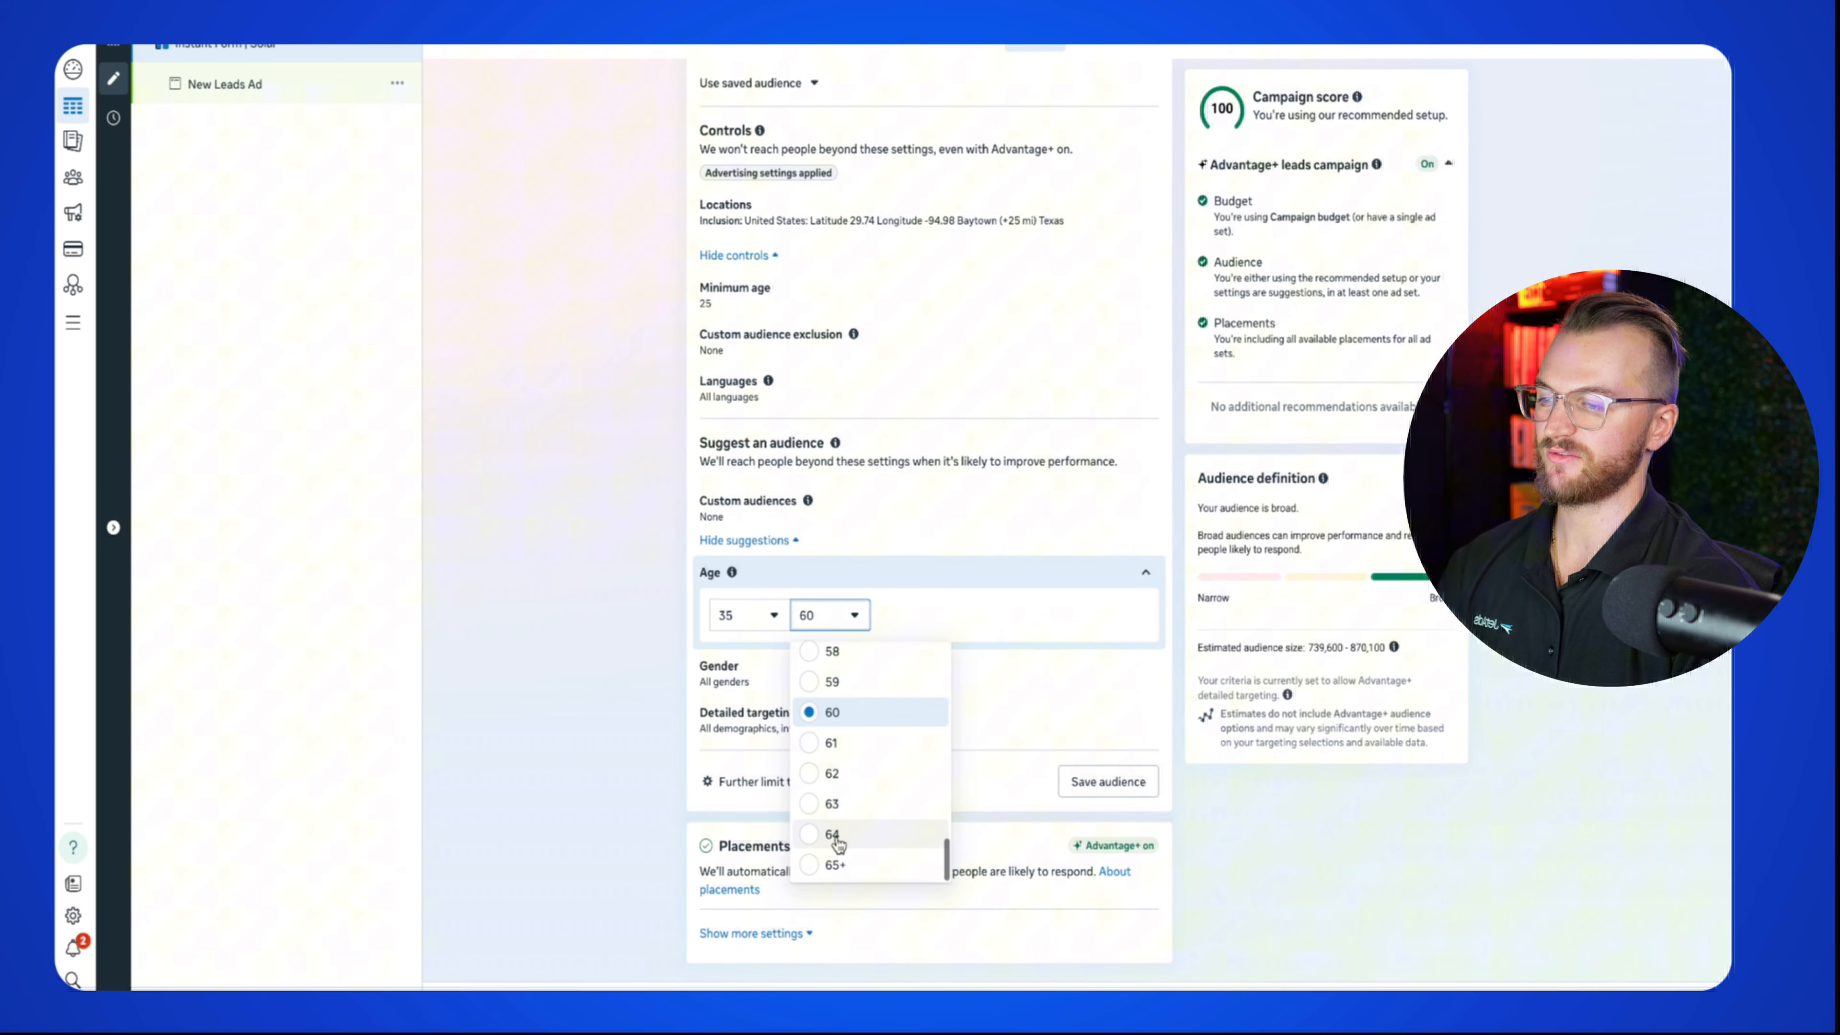
click(829, 826)
click(827, 630)
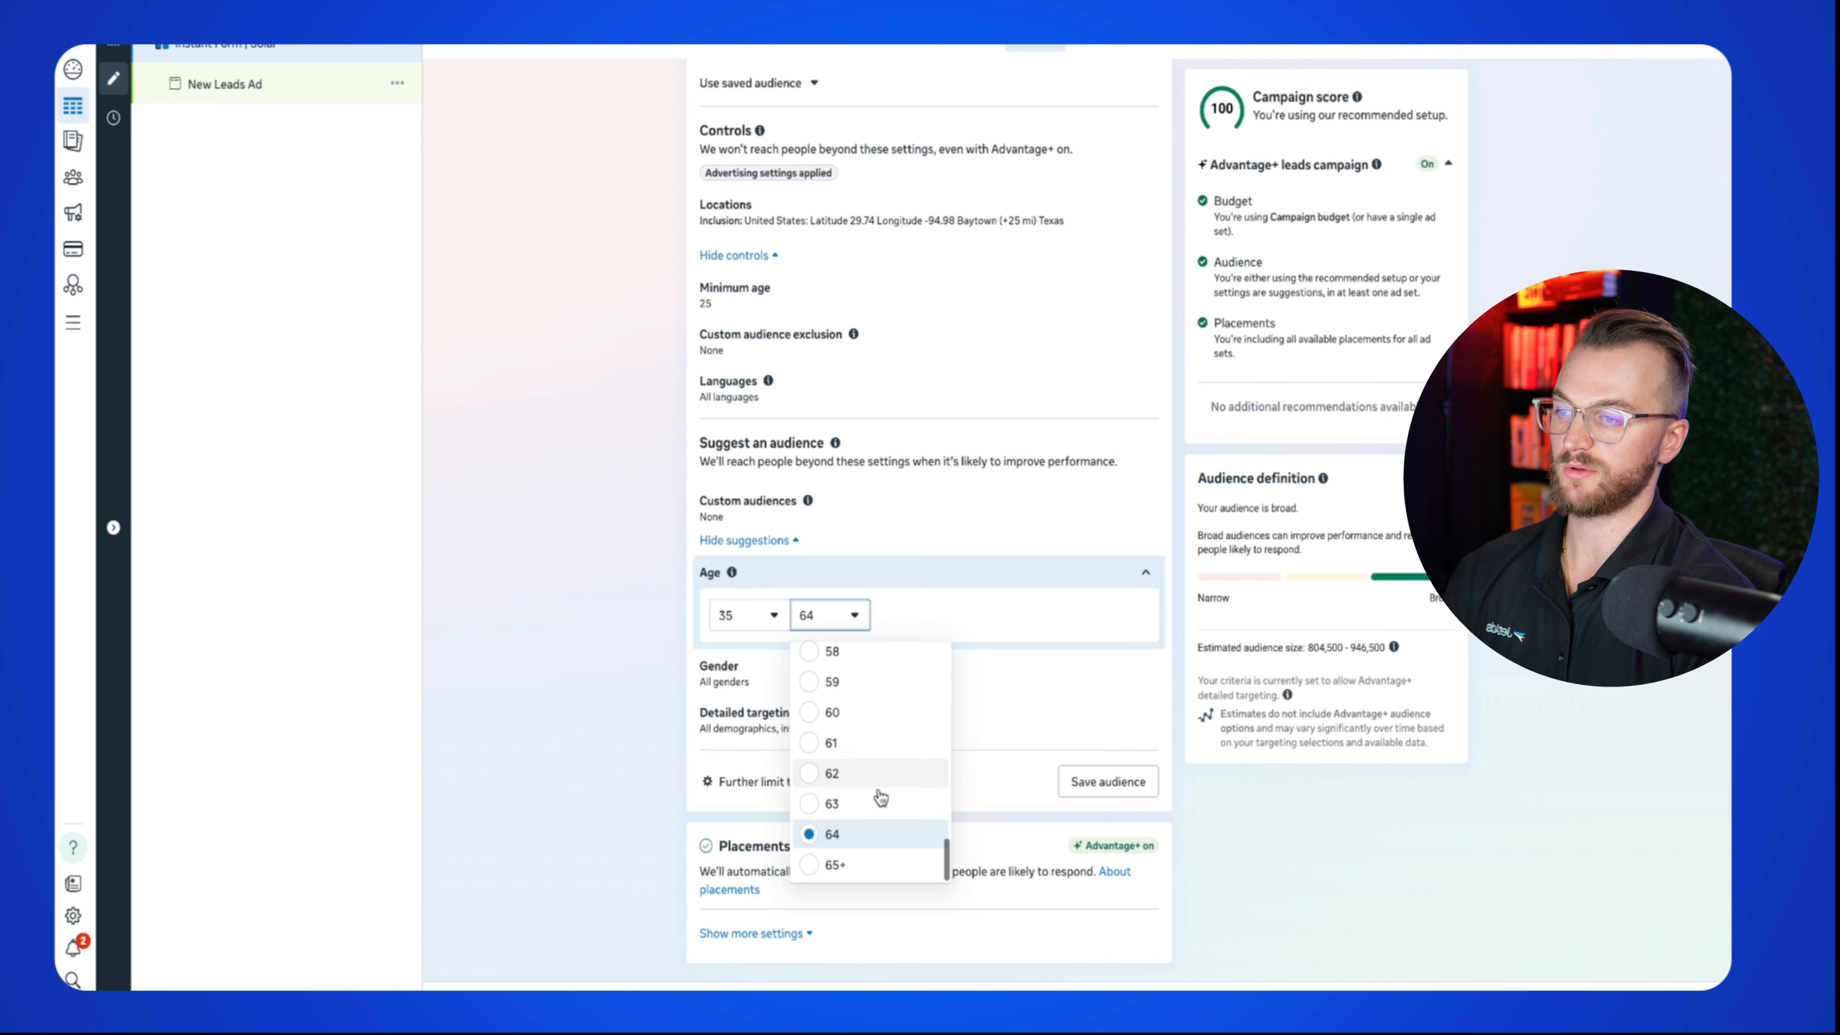
click(846, 863)
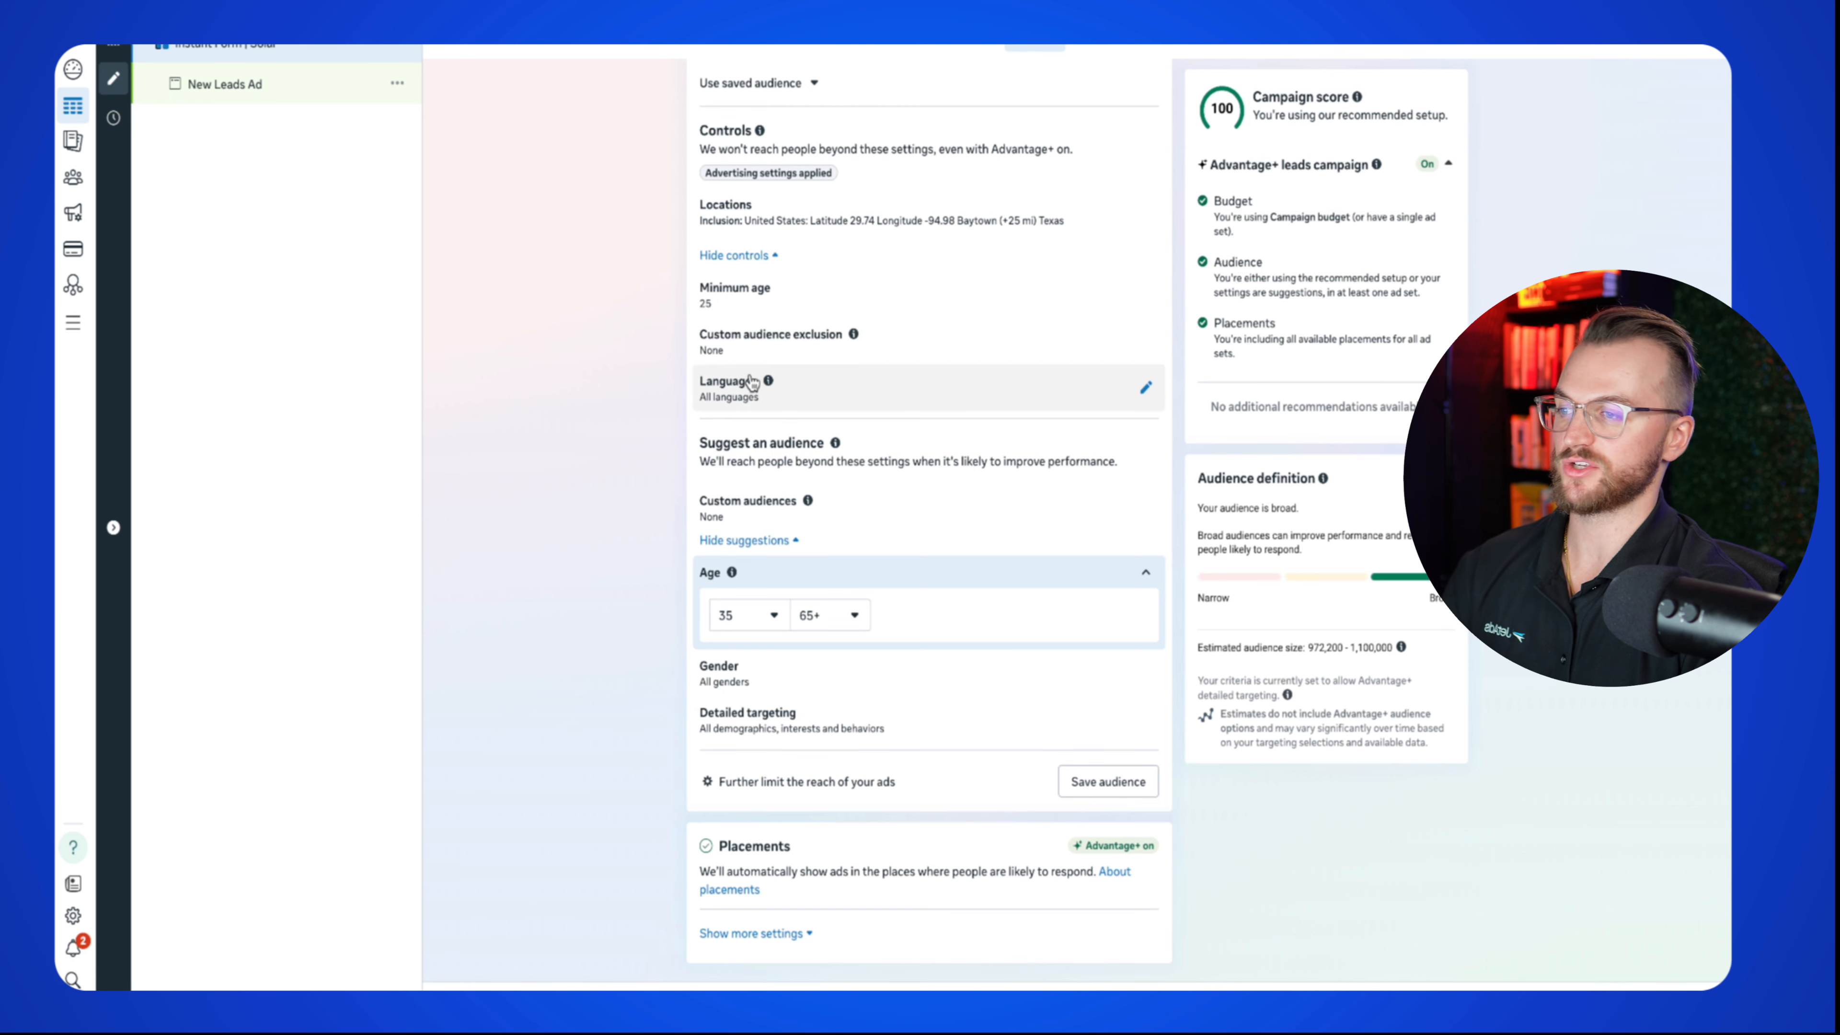
scroll(773, 406, up, 1)
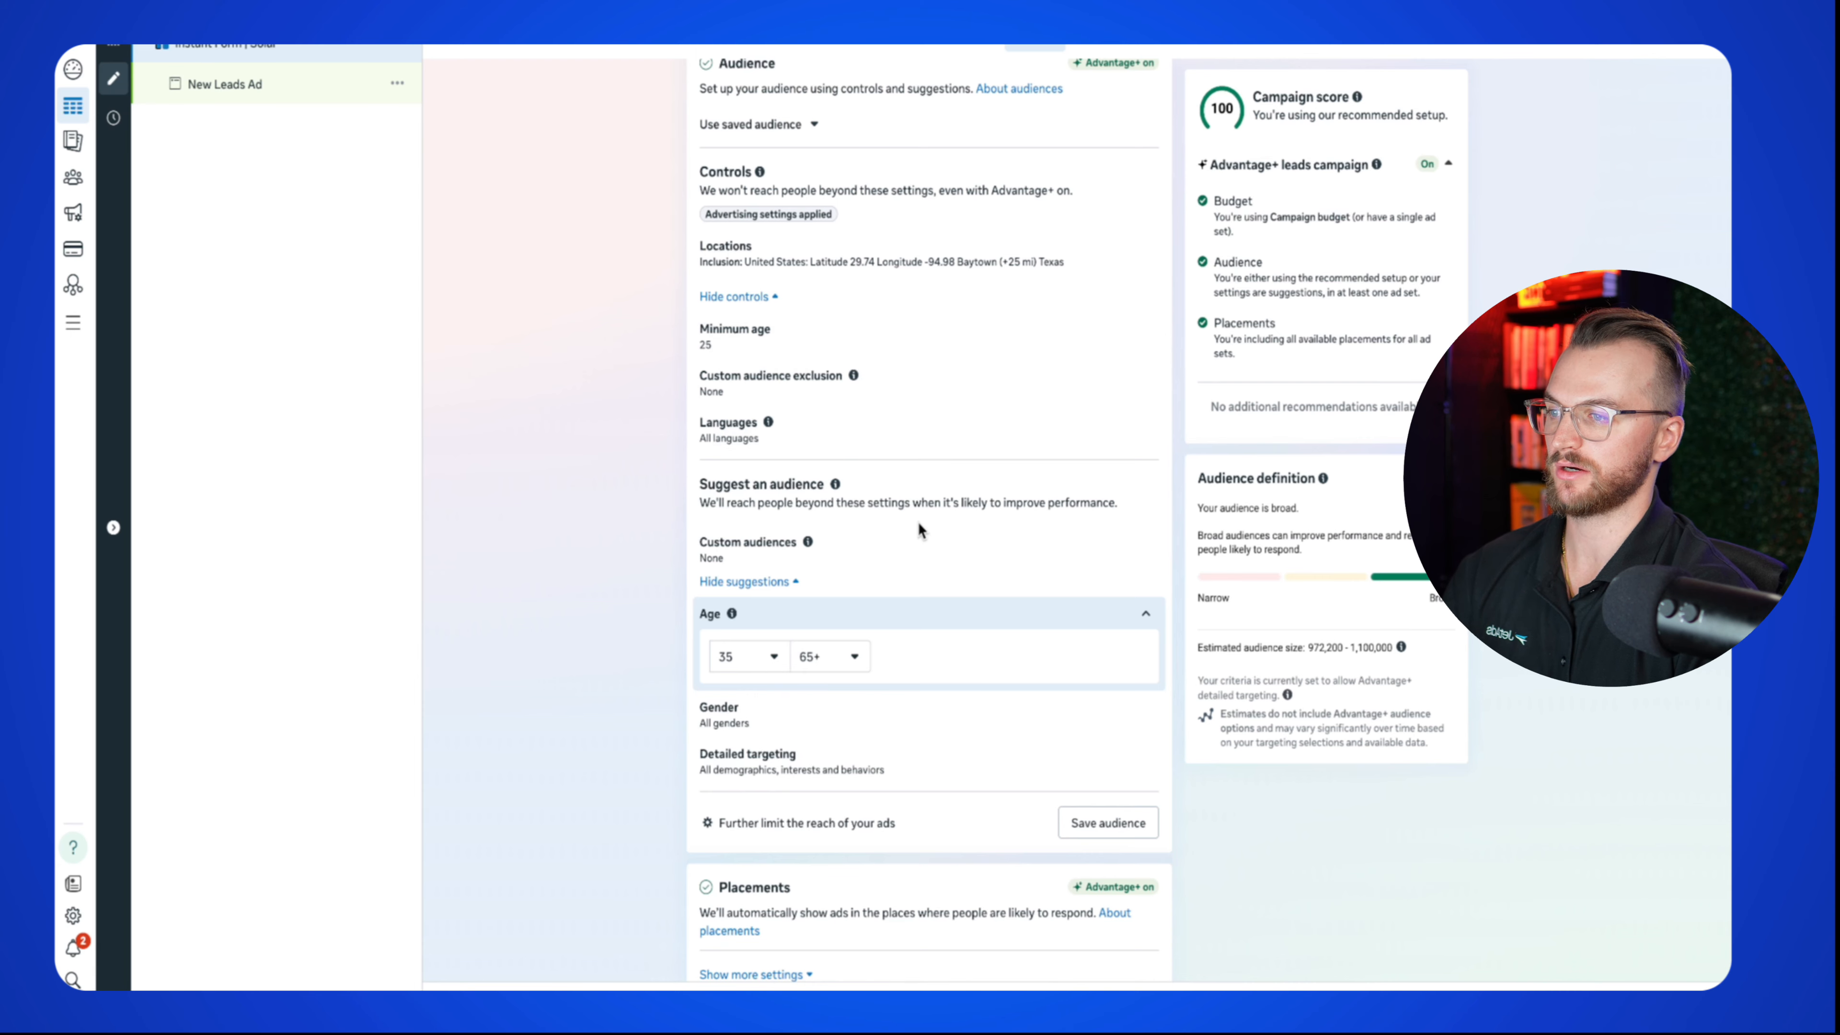
scroll(821, 798, down, 1)
Step: Switch to manual audience controls with the age range as a strict limit
click(822, 796)
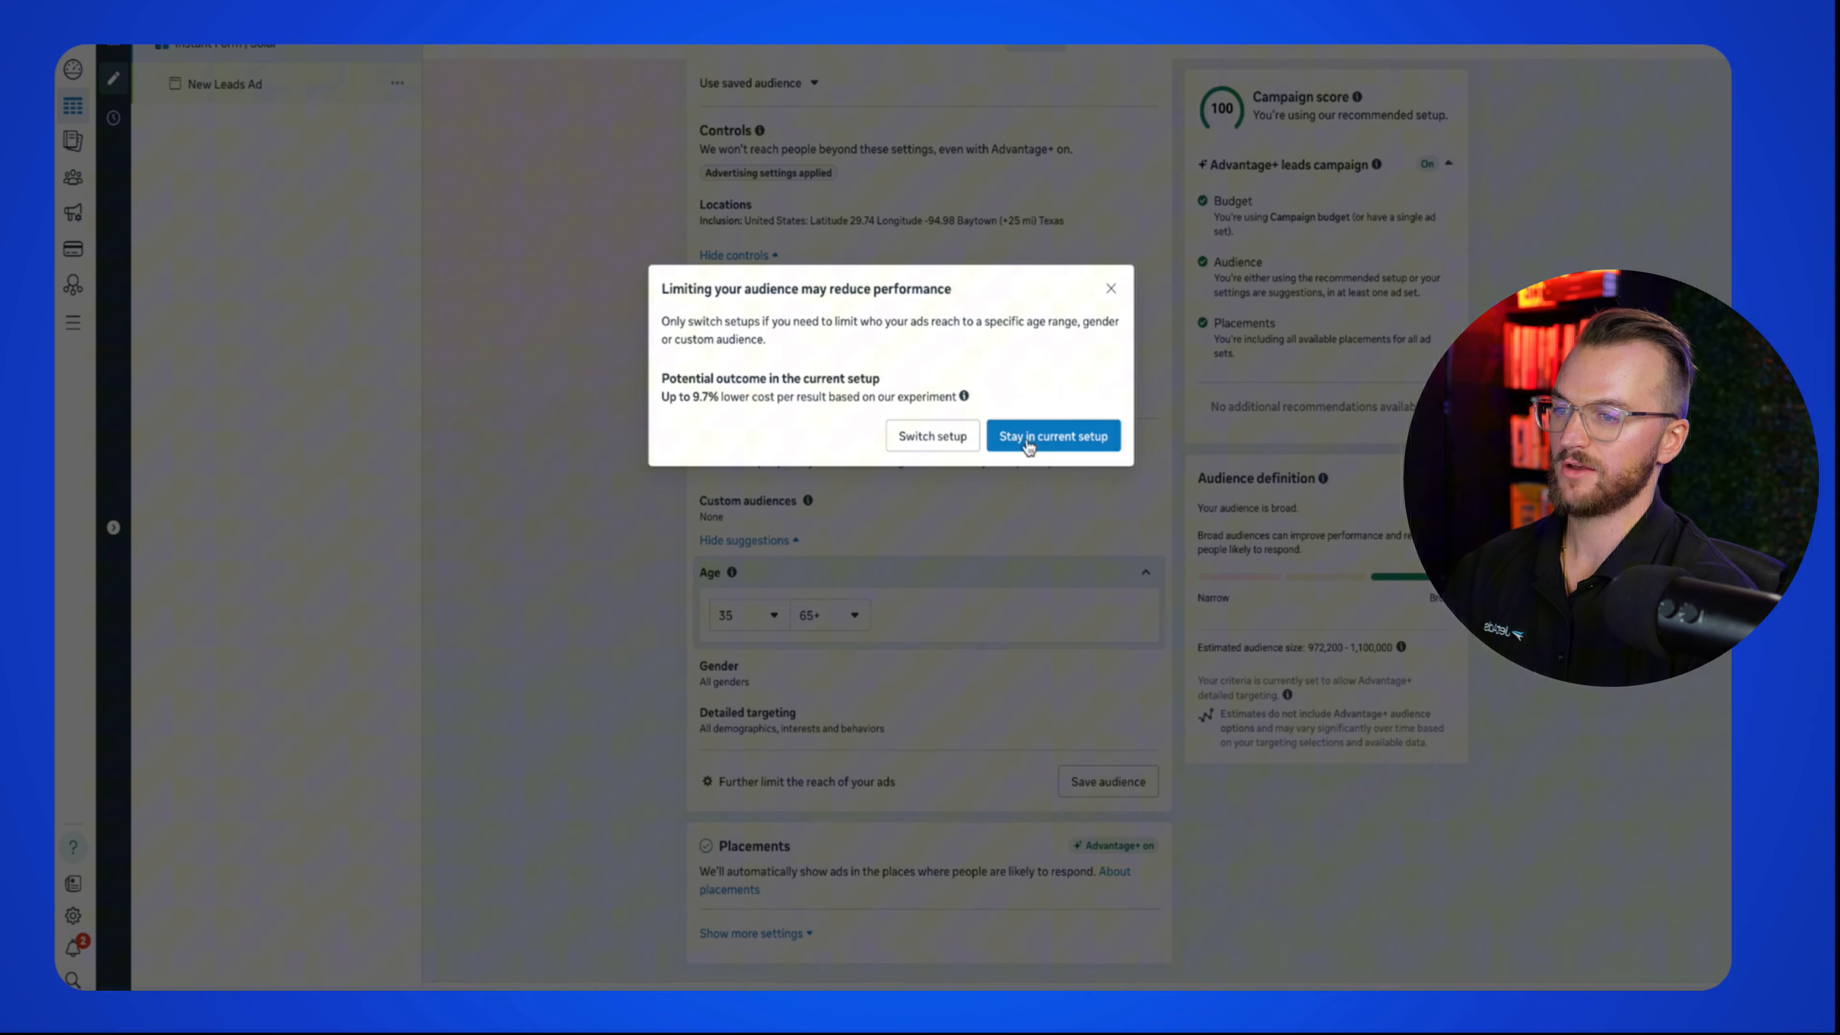
click(930, 444)
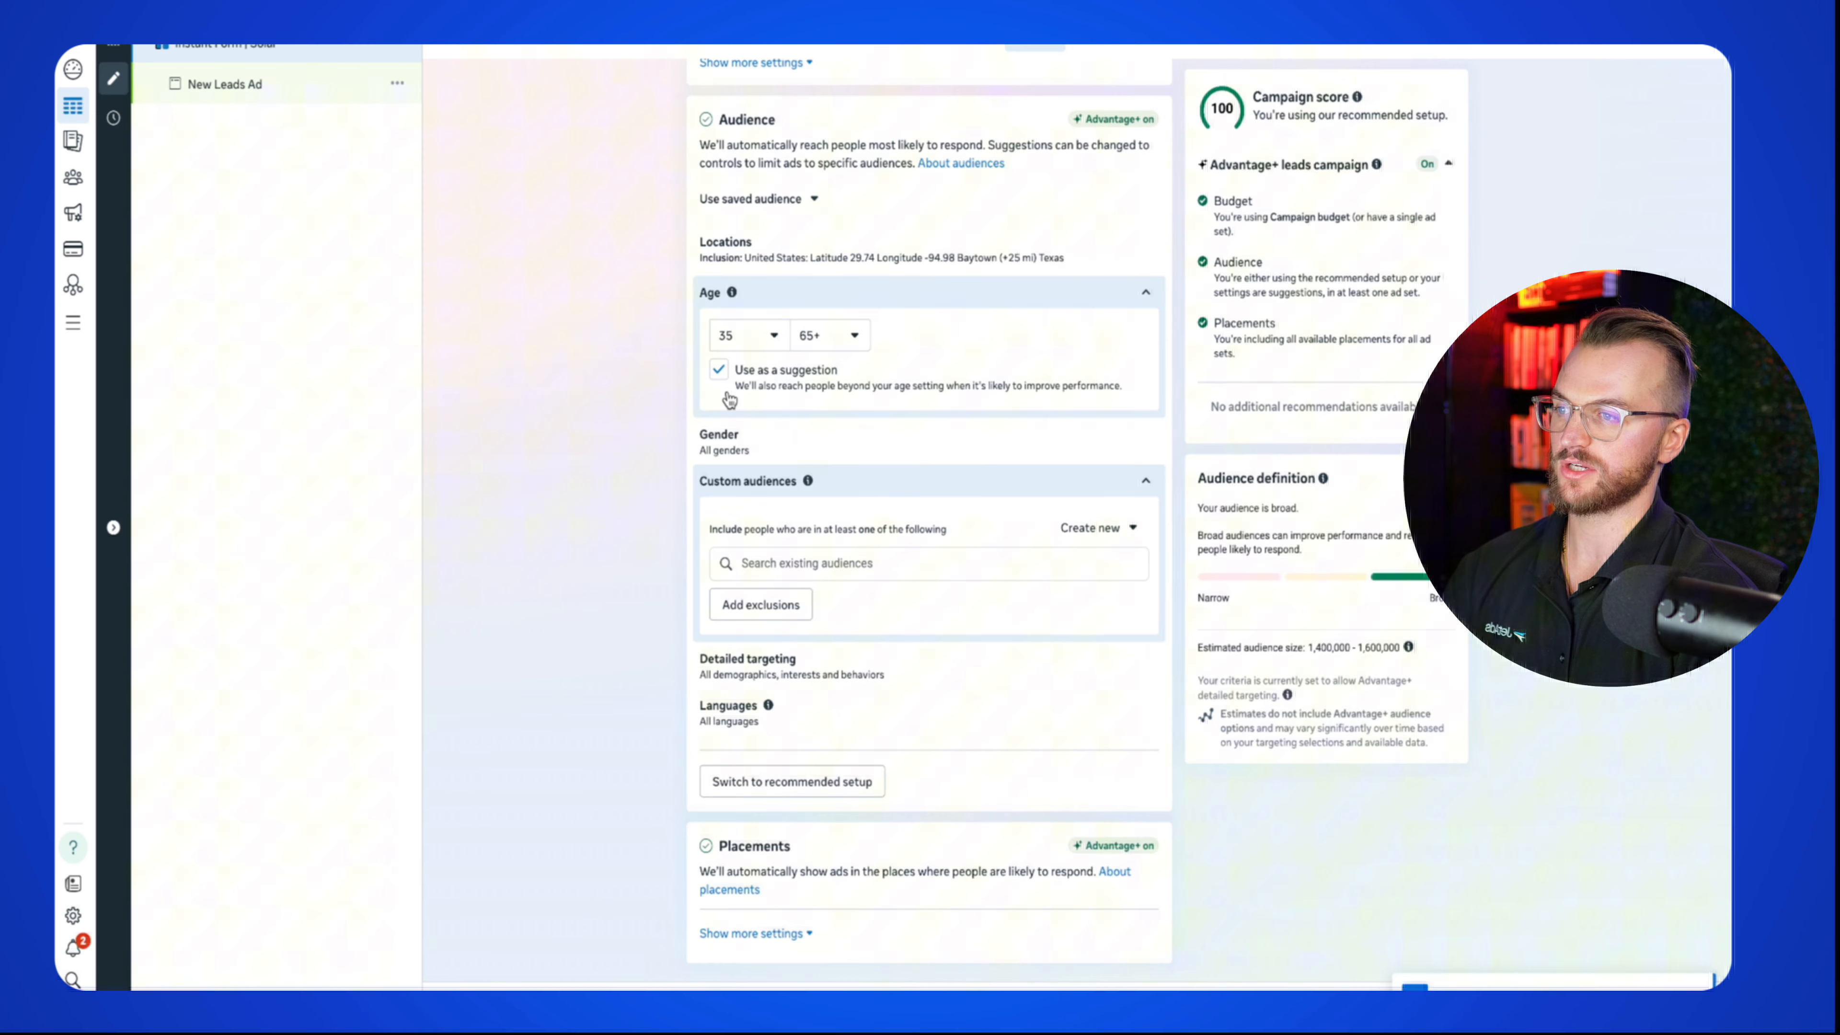
click(720, 372)
scroll(721, 383, up, 2)
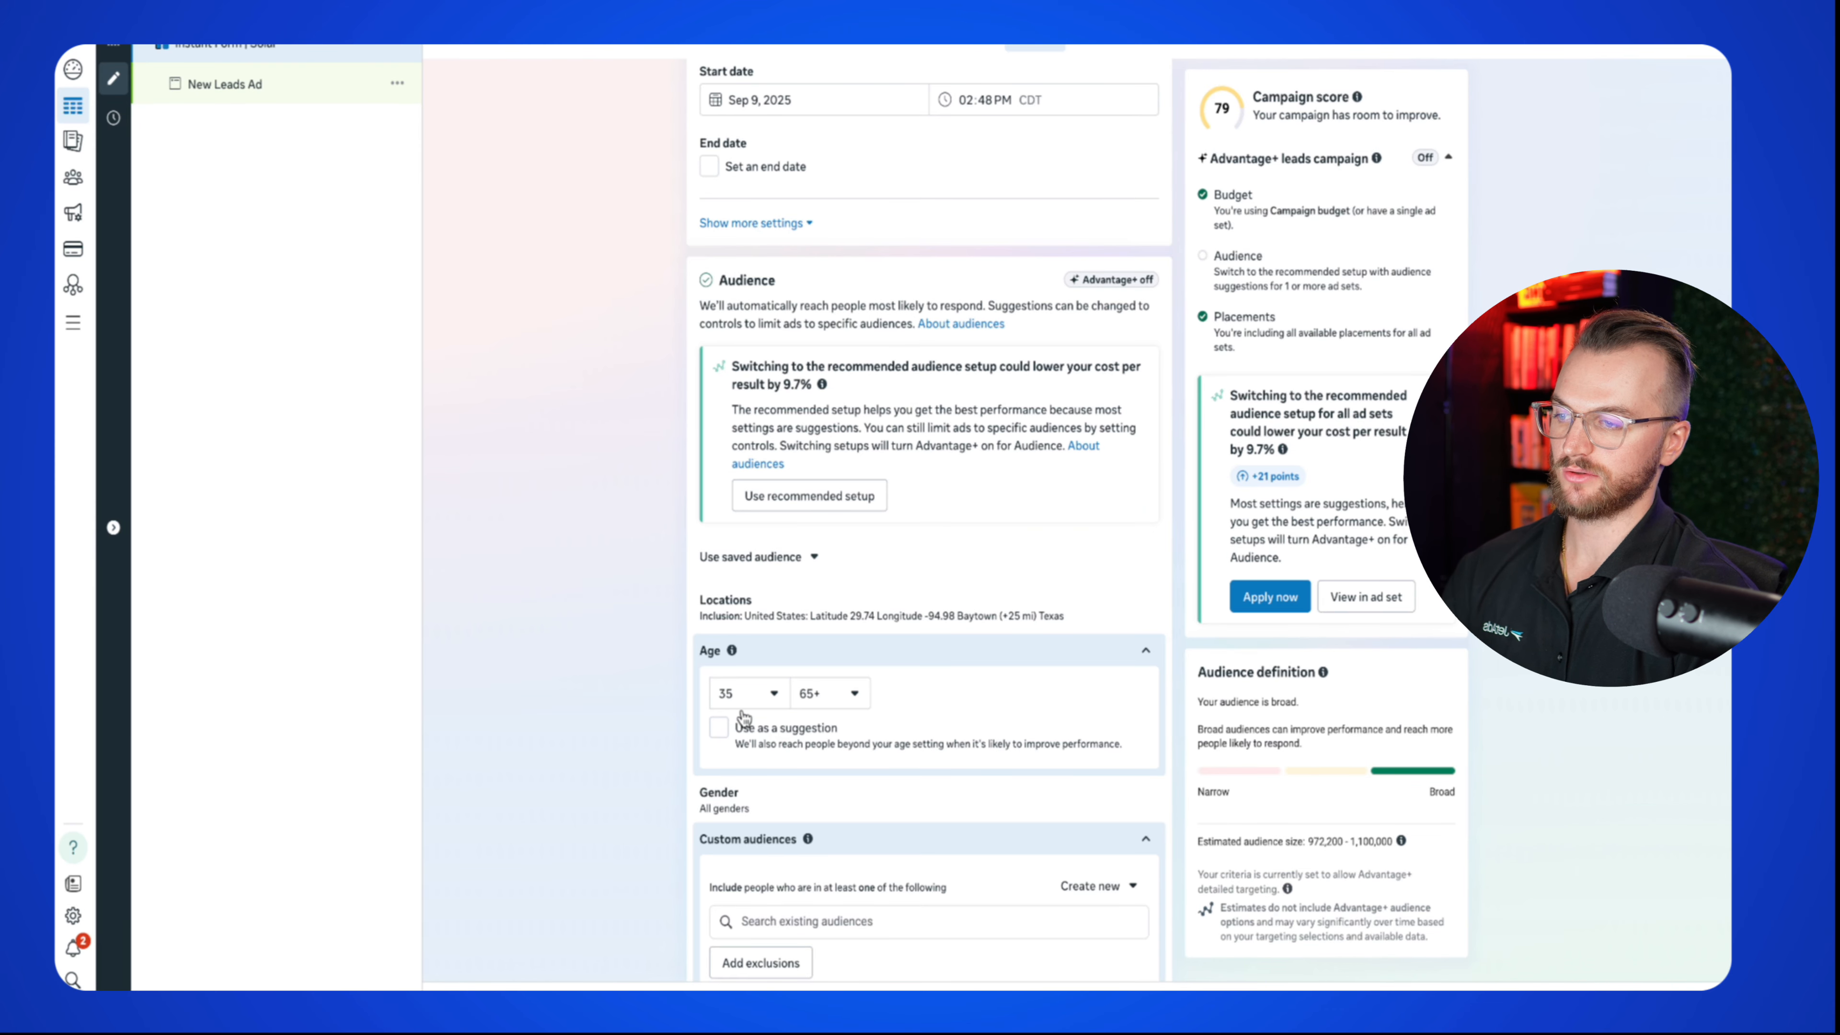
click(745, 719)
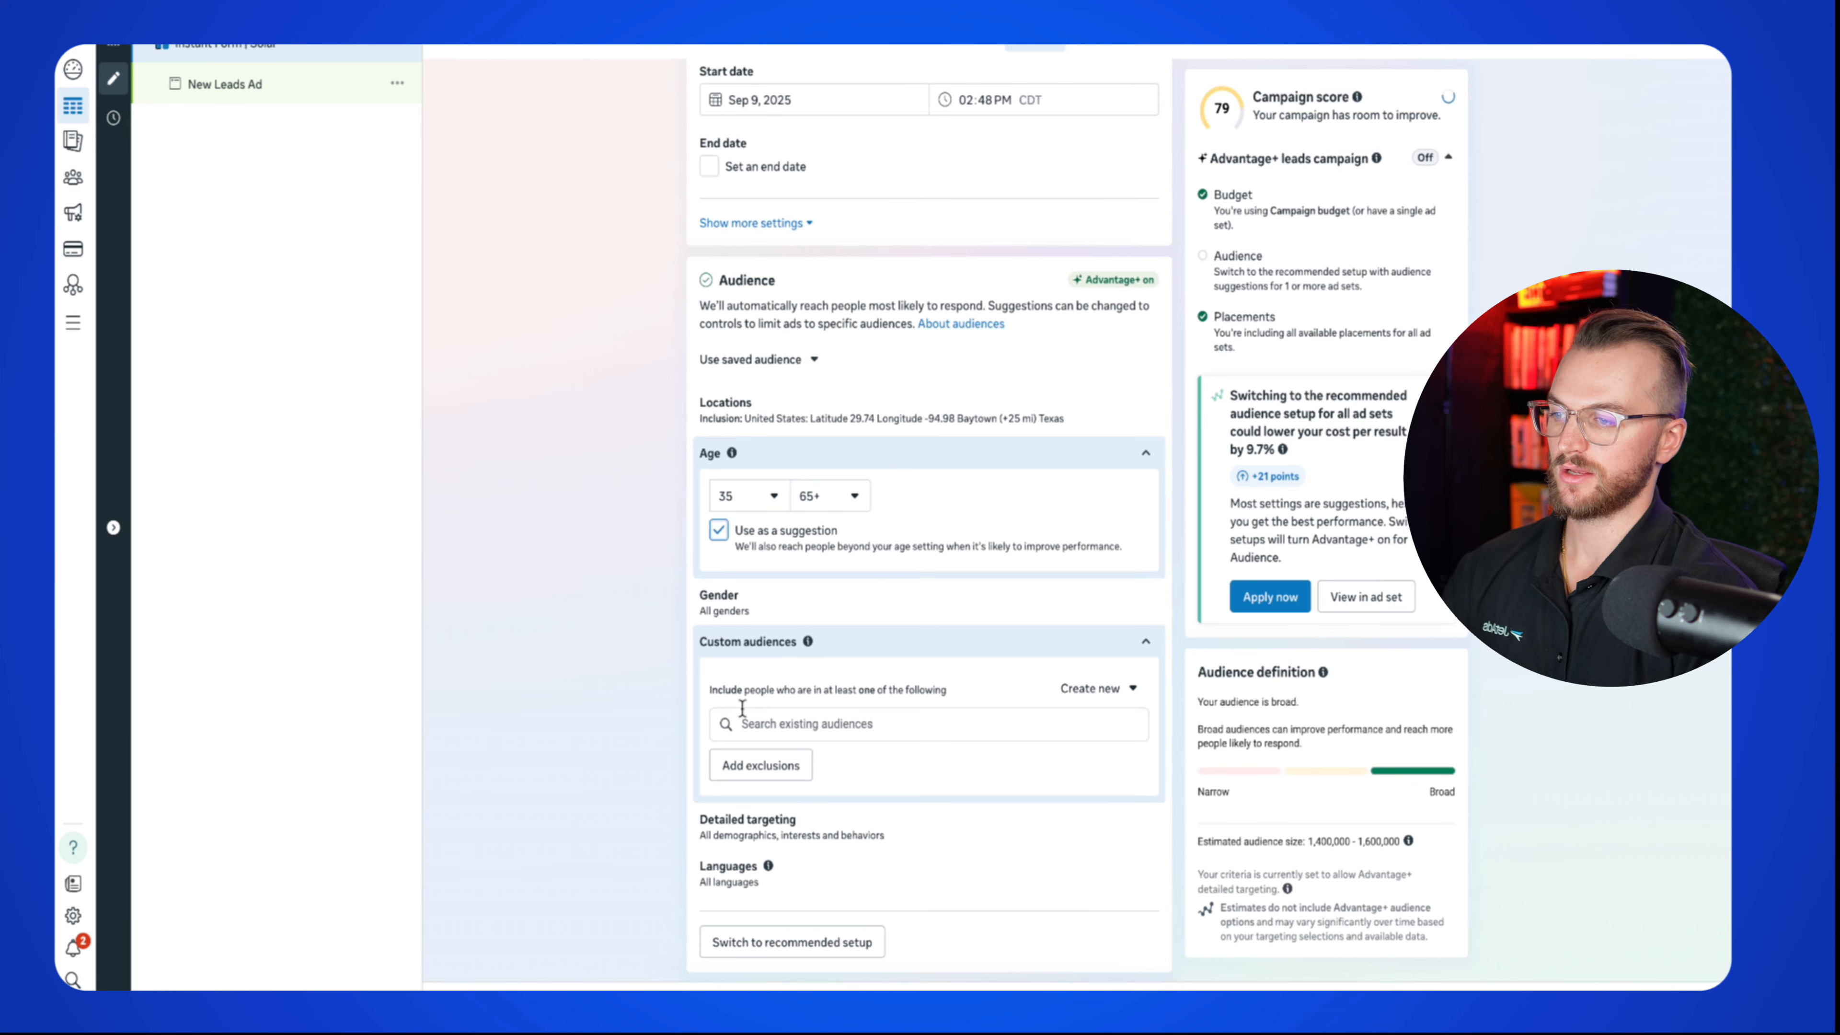
click(720, 530)
Step: Lower the maximum age to 60, keeping the minimum at 35
click(854, 506)
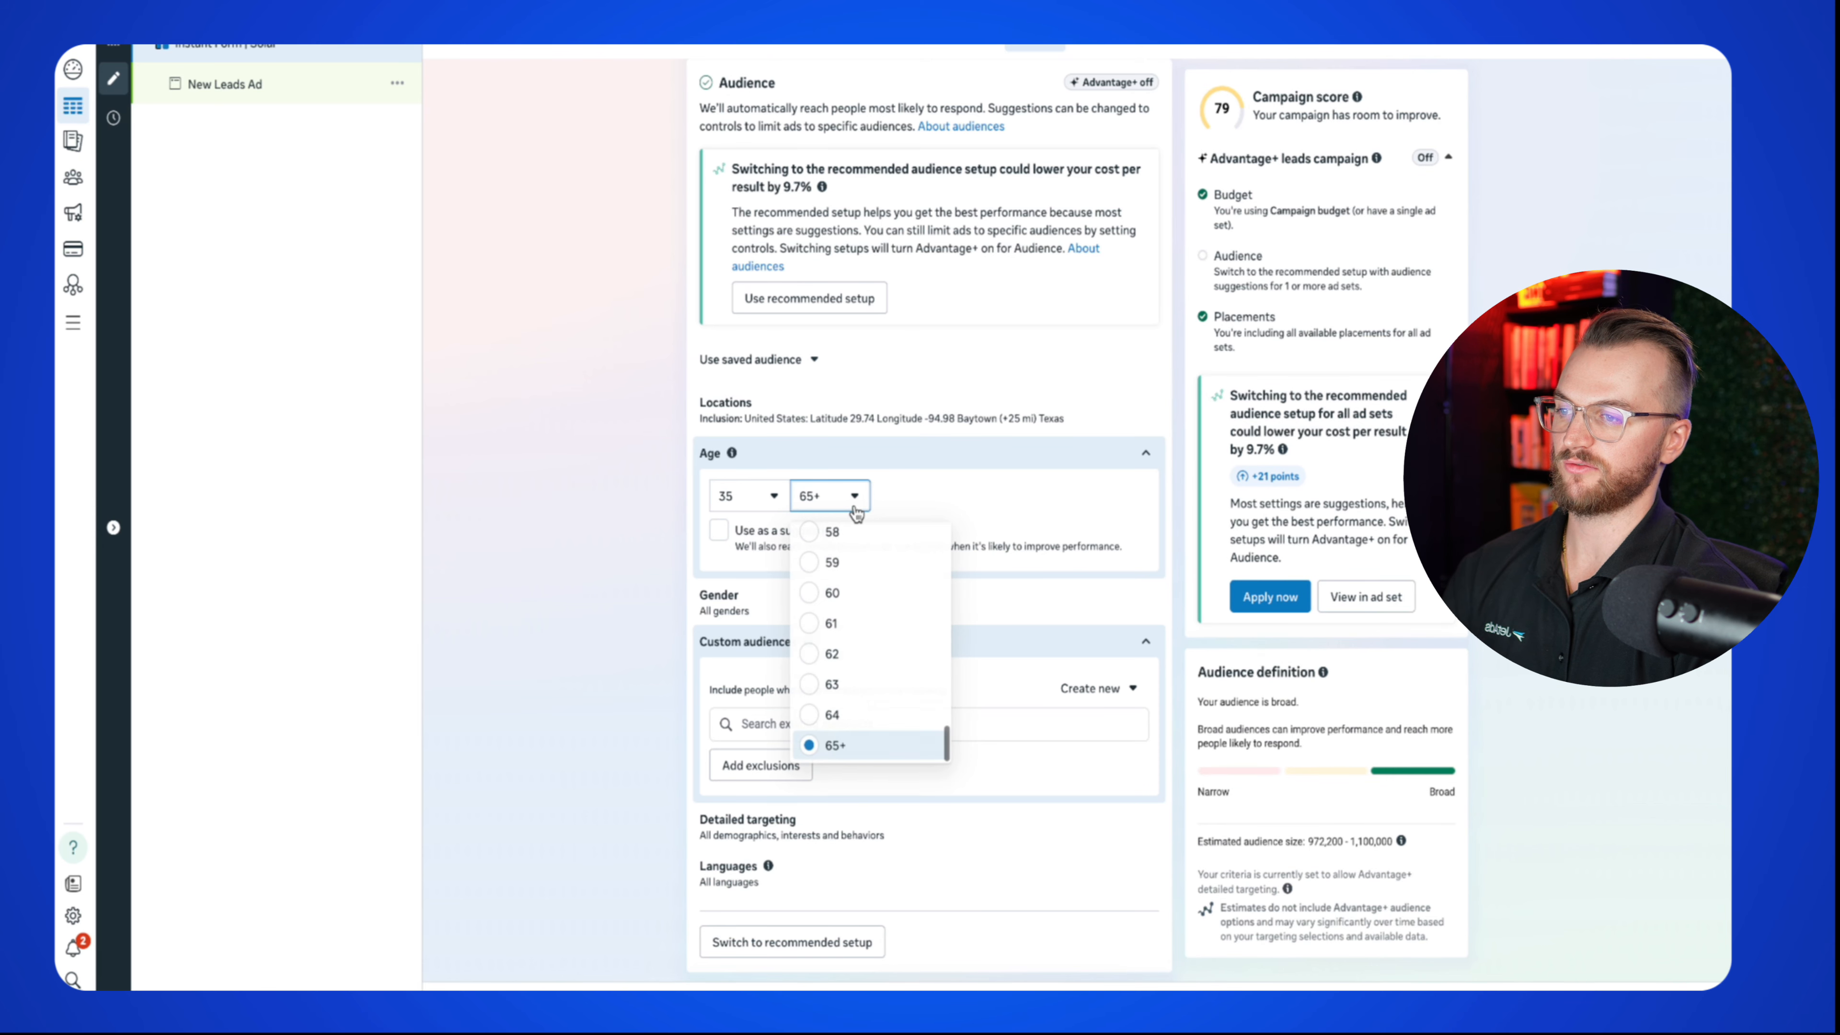
click(835, 596)
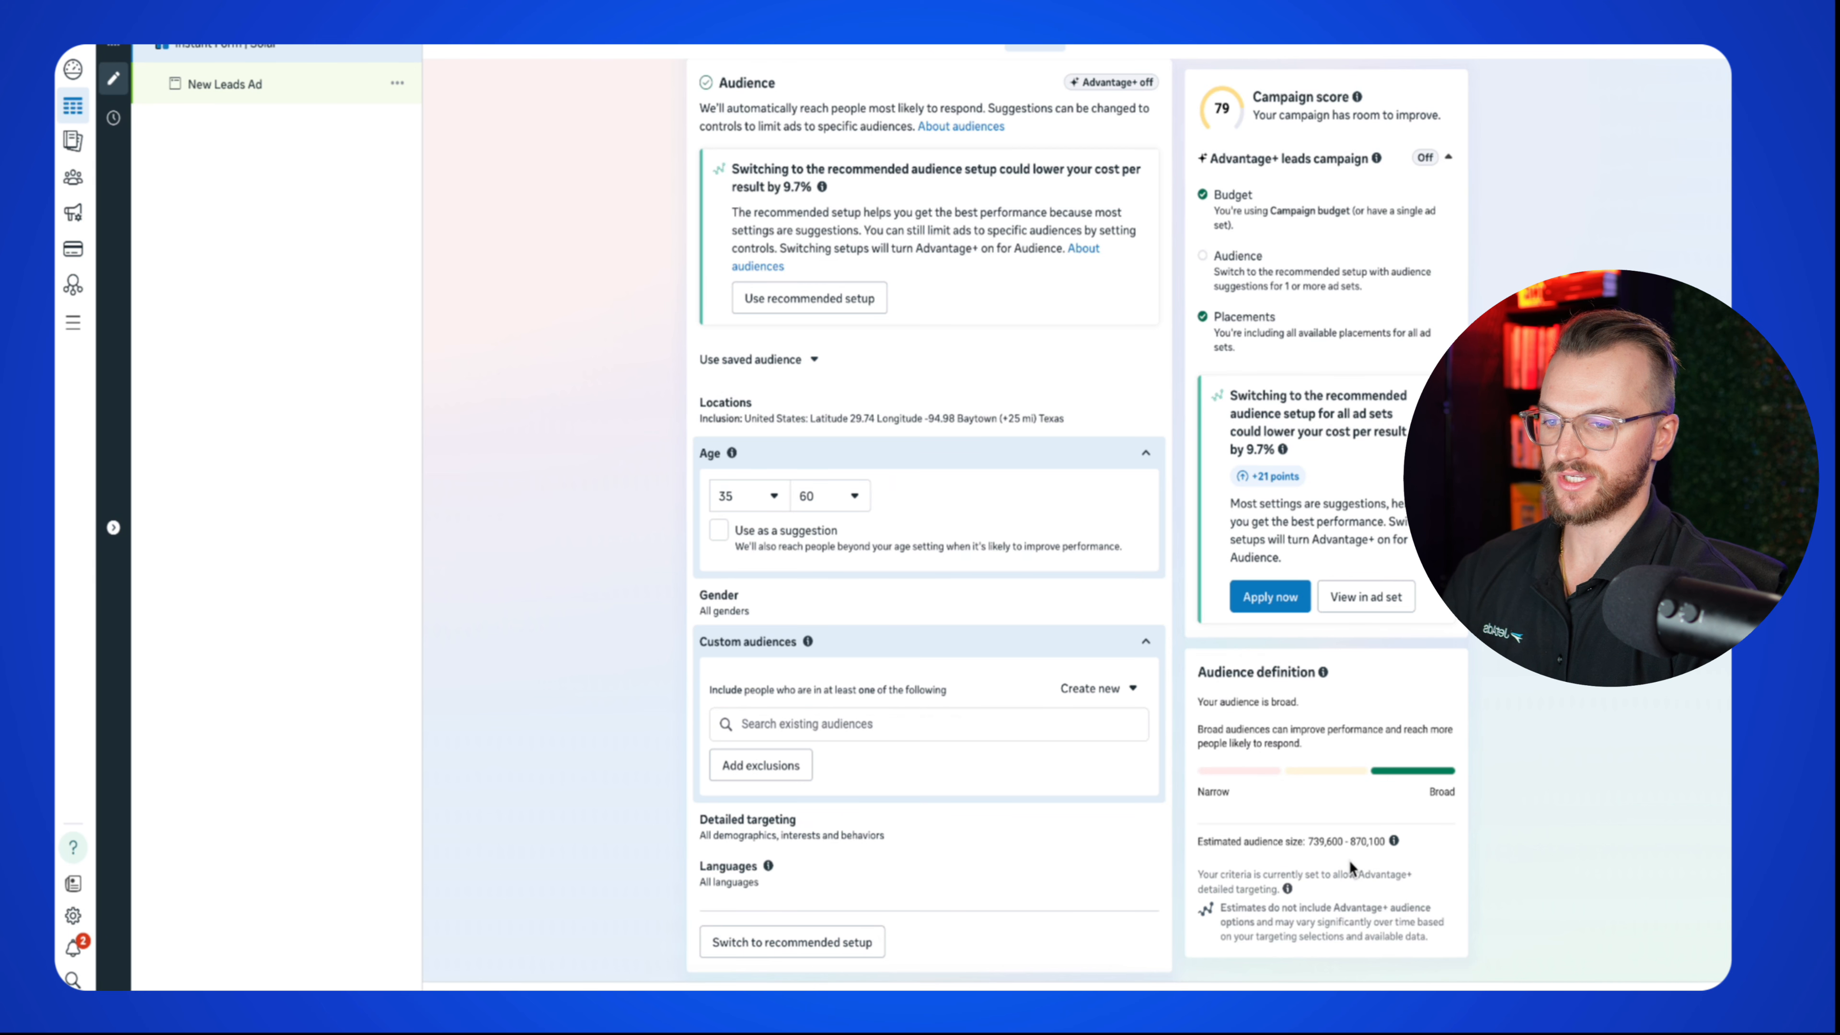
click(764, 499)
click(597, 552)
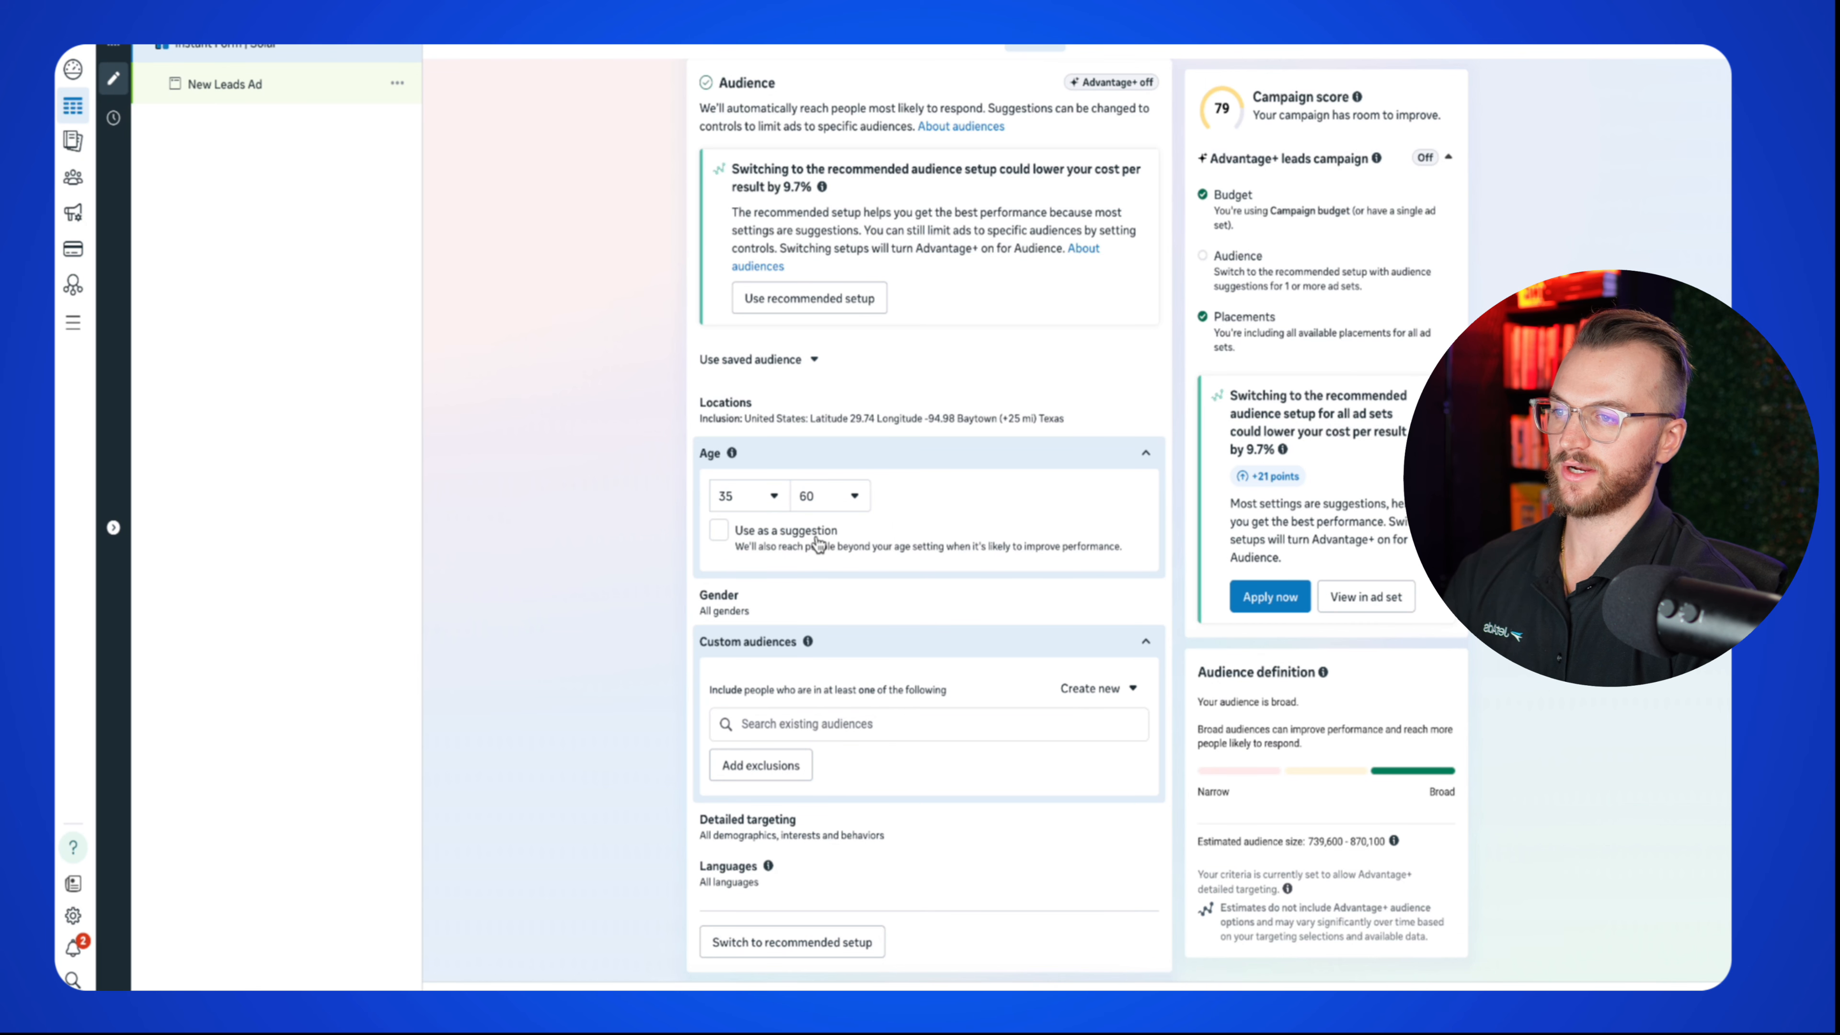
scroll(840, 571, down, 1)
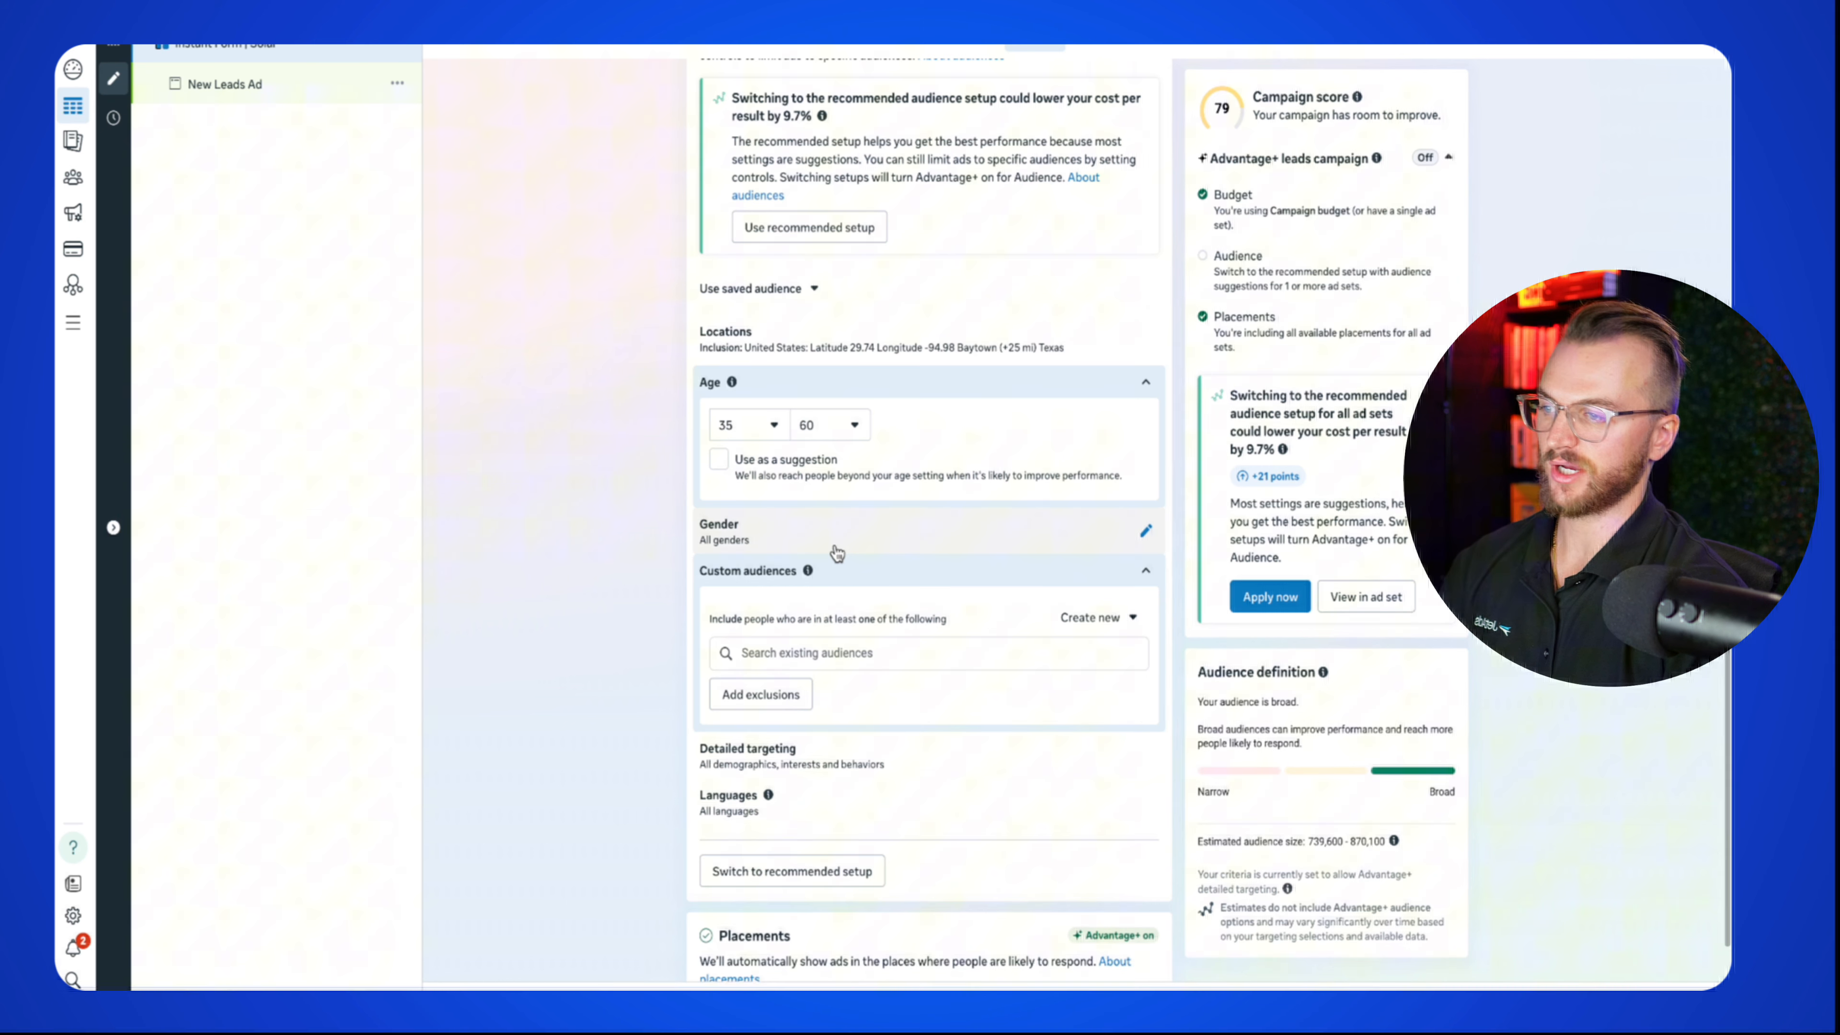
scroll(796, 725, down, 1)
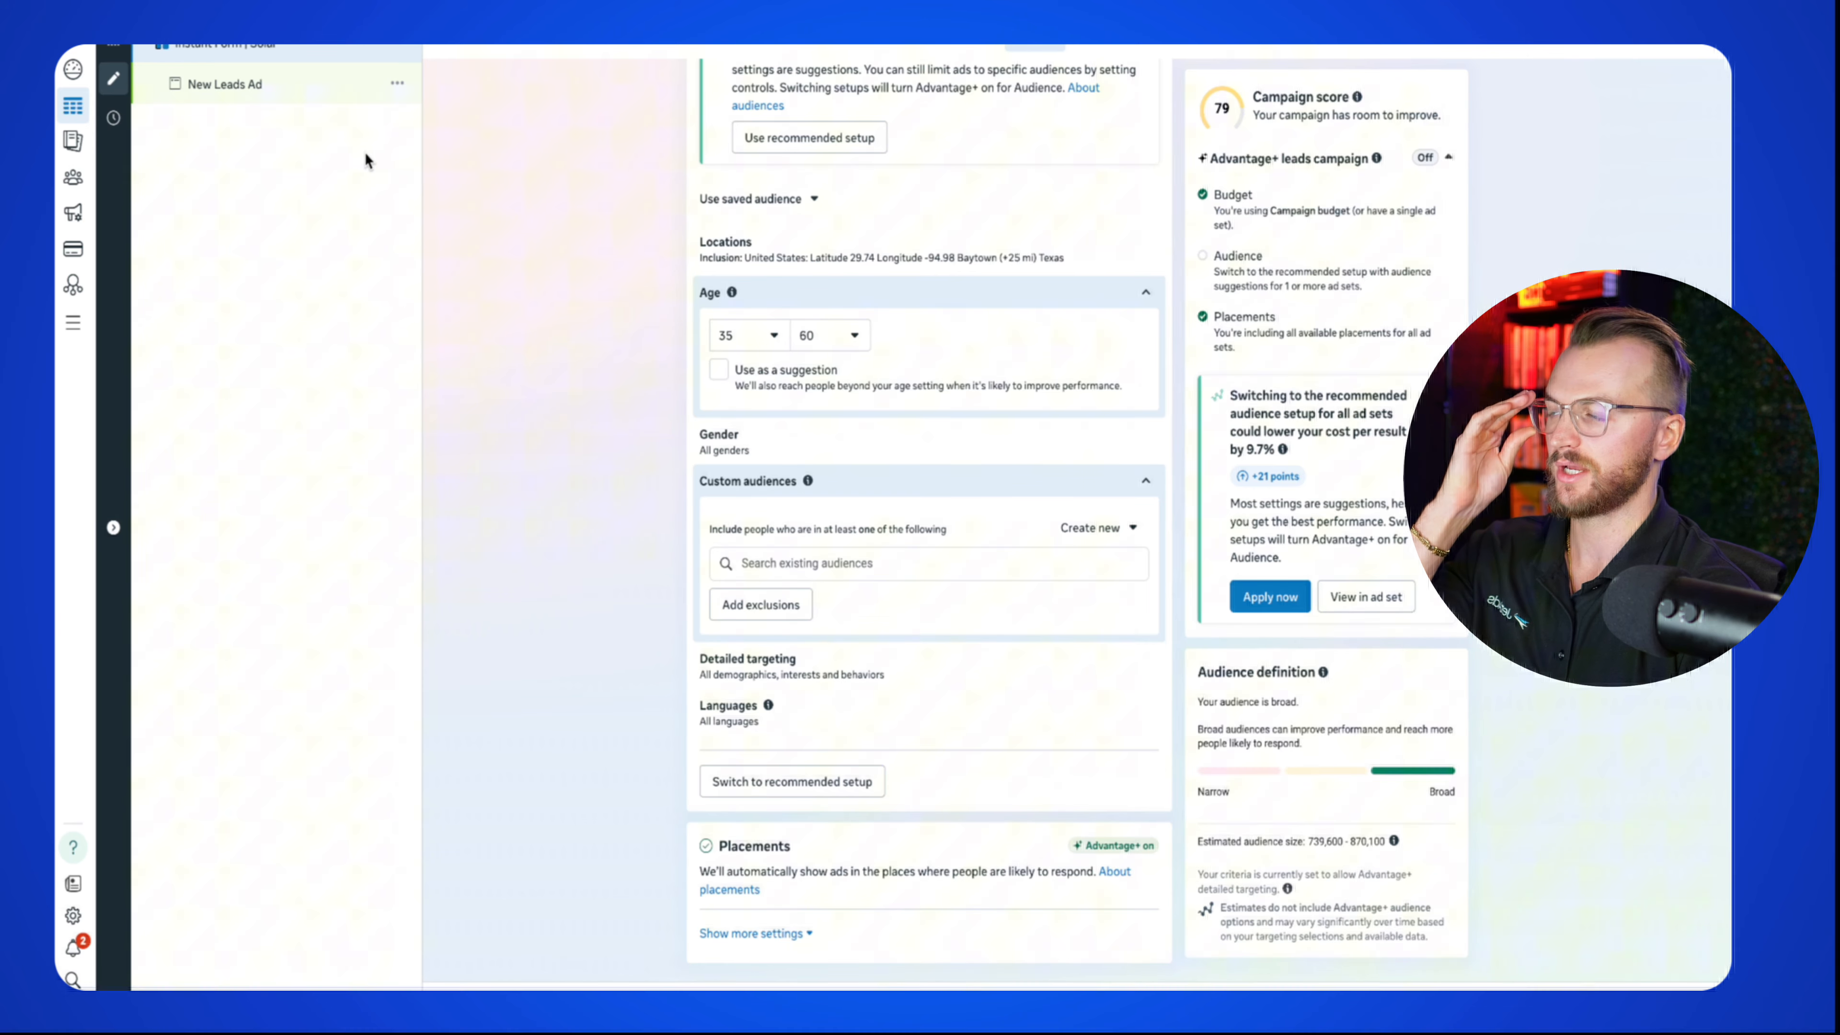
Step: Rename the New Leads Ad to 'Ad 1'
click(258, 84)
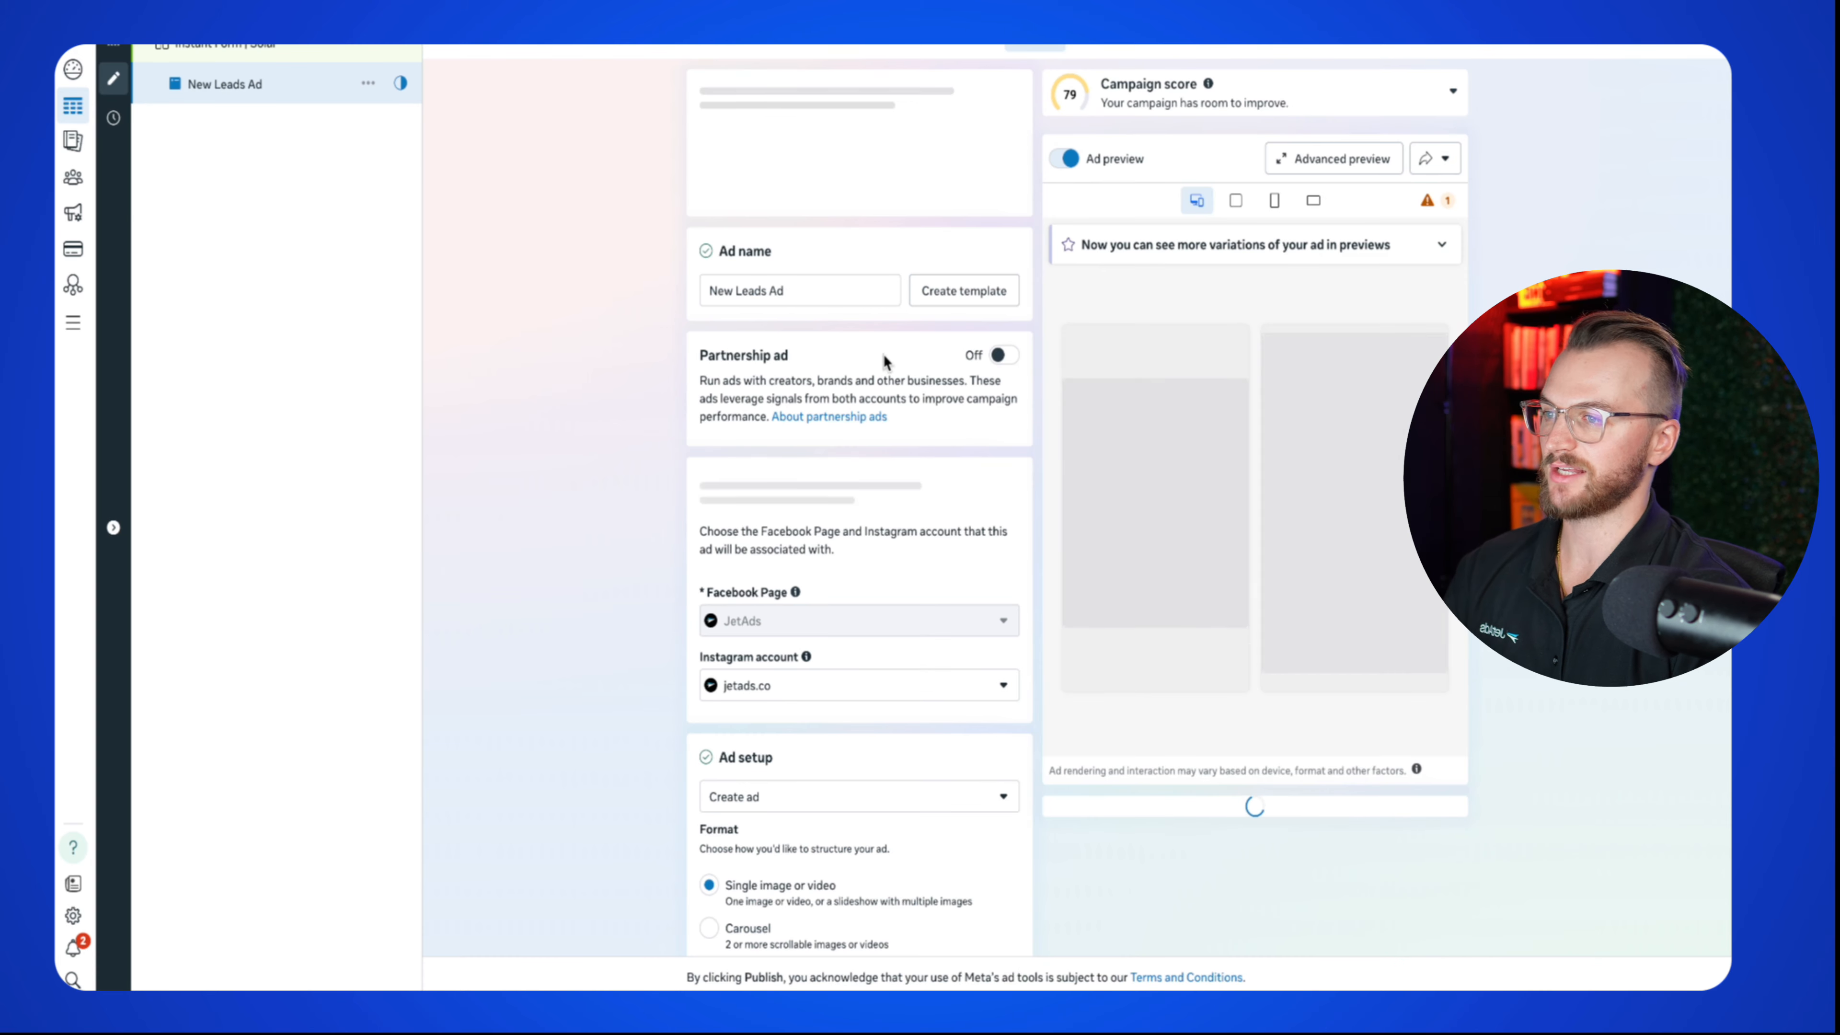
triple_click(813, 132)
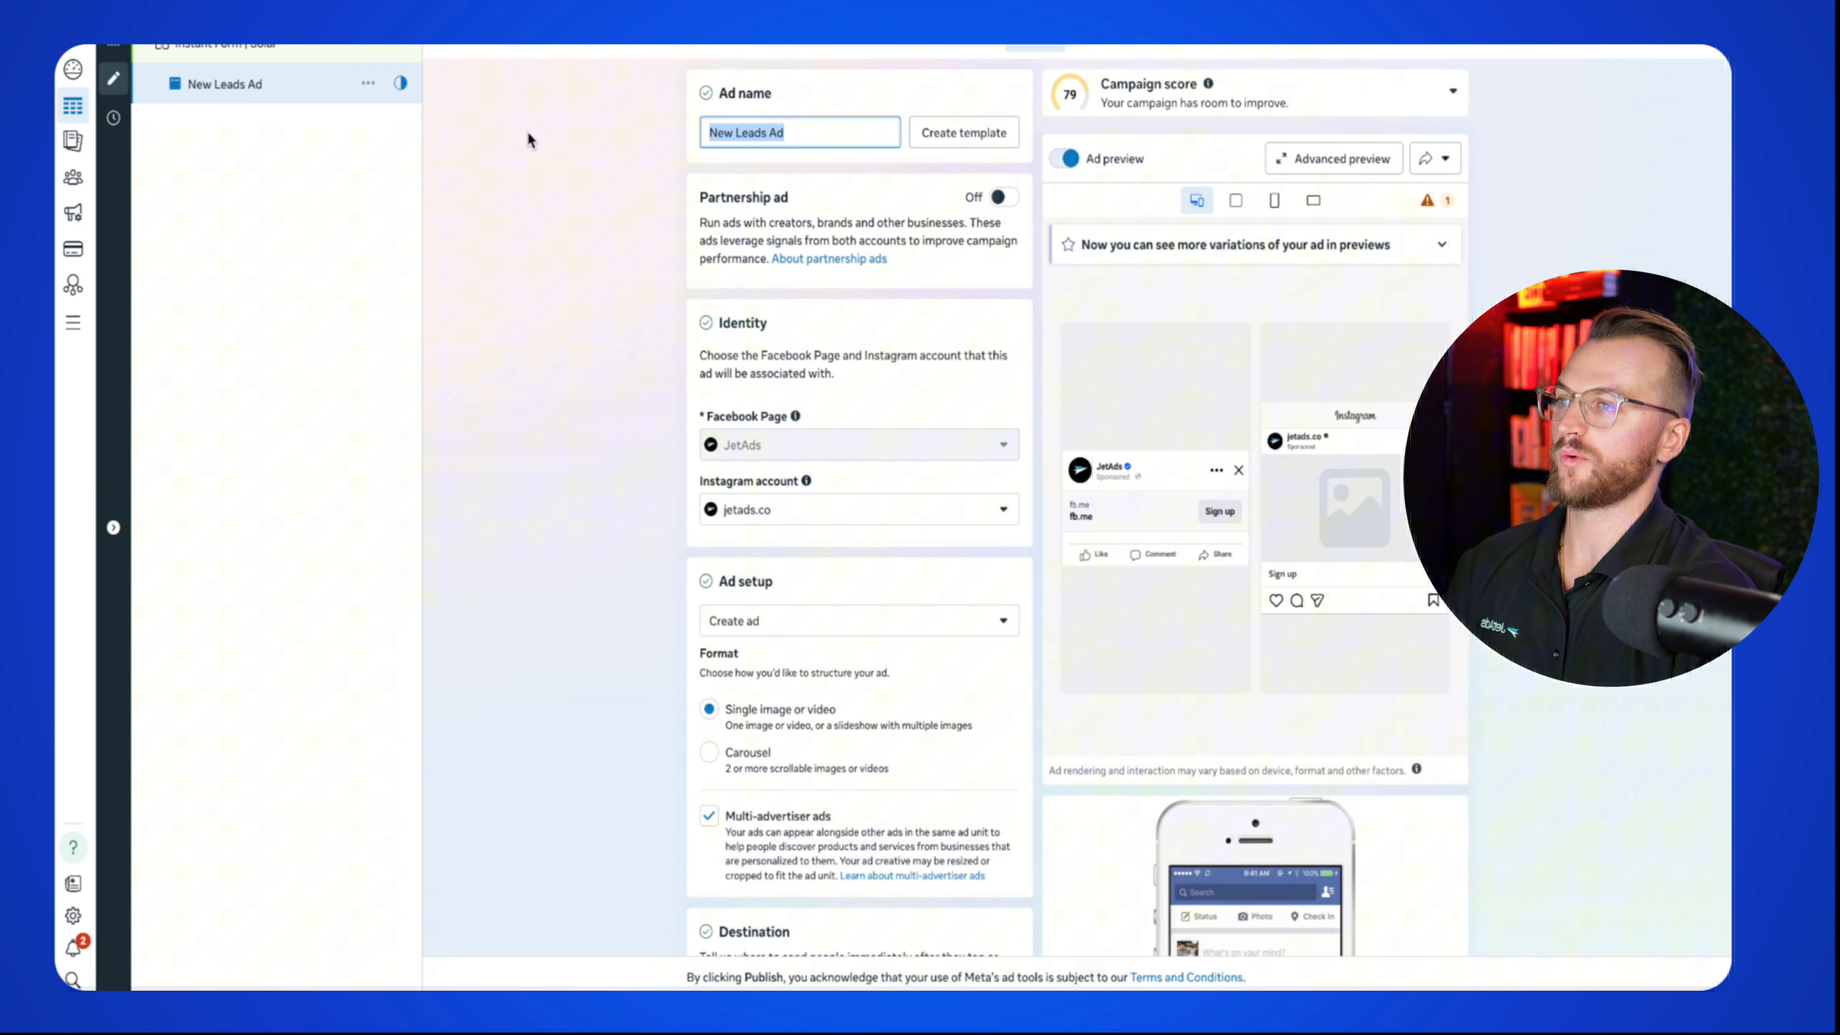
text(Ad 1)
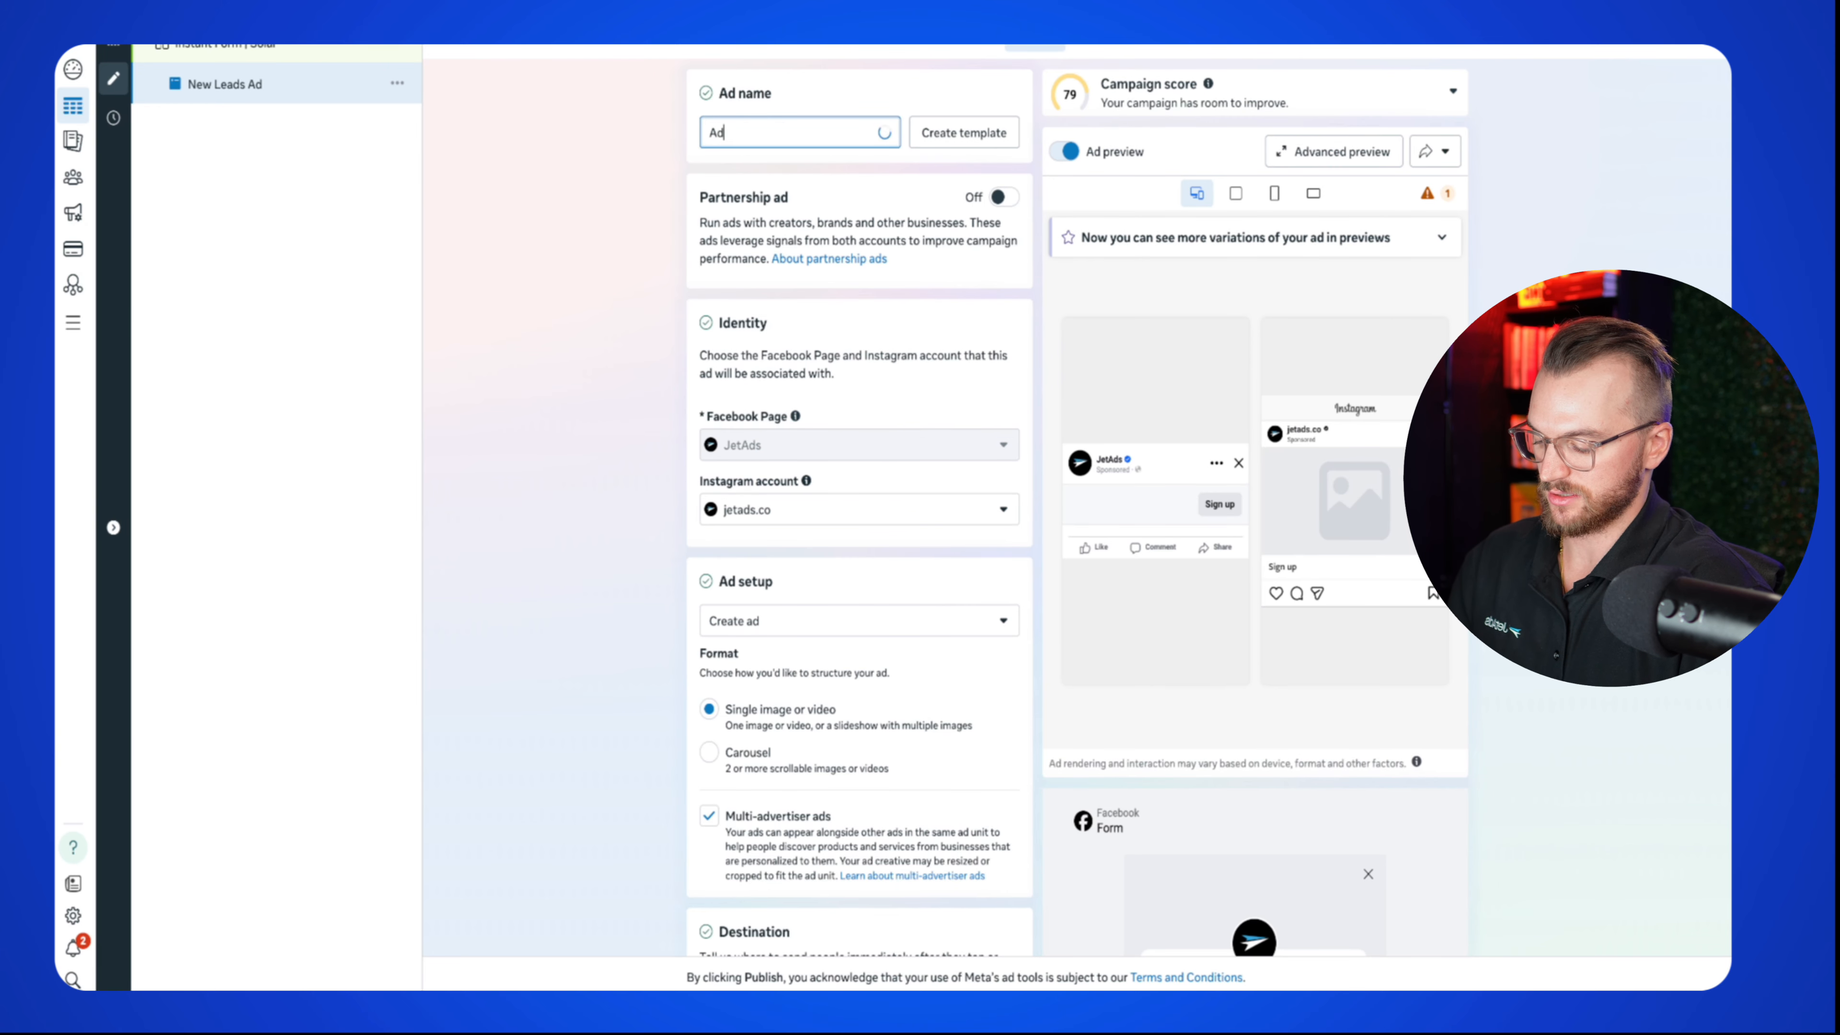
Step: Scroll to Ad creative and start setting up the creative
scroll(572, 338, down, 8)
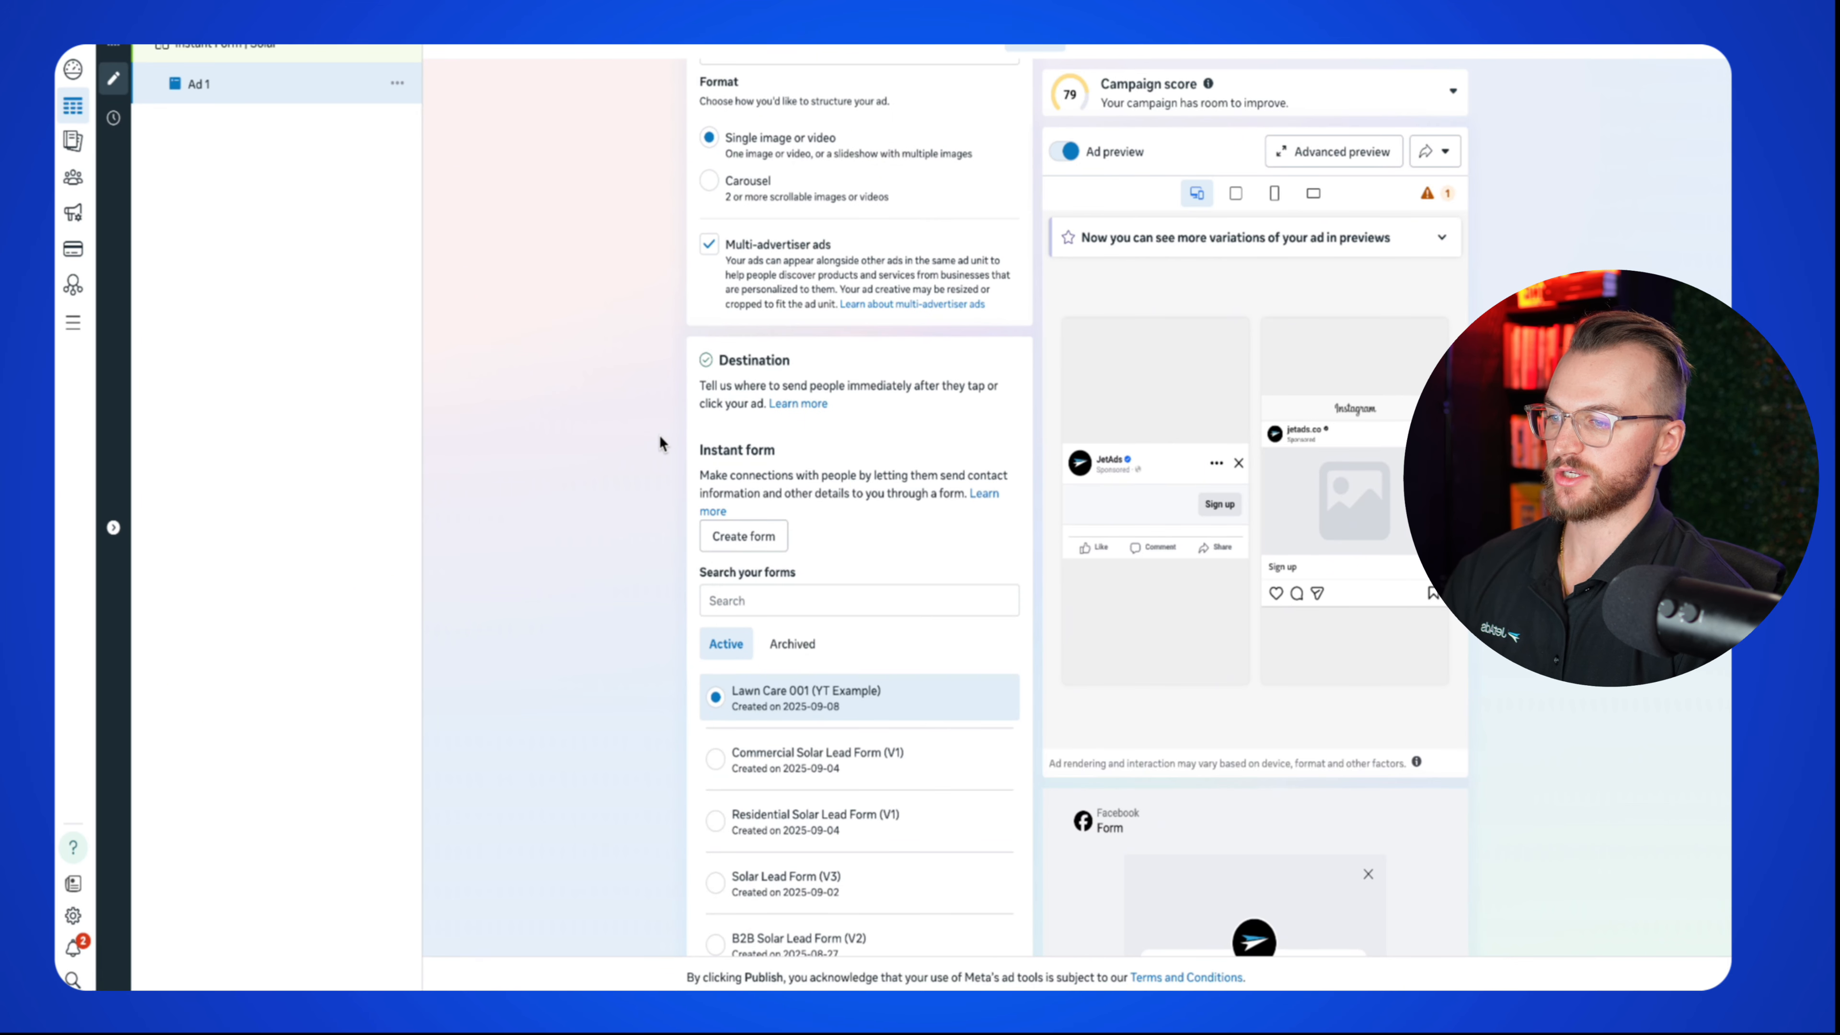
scroll(662, 435, down, 12)
scroll(658, 436, down, 4)
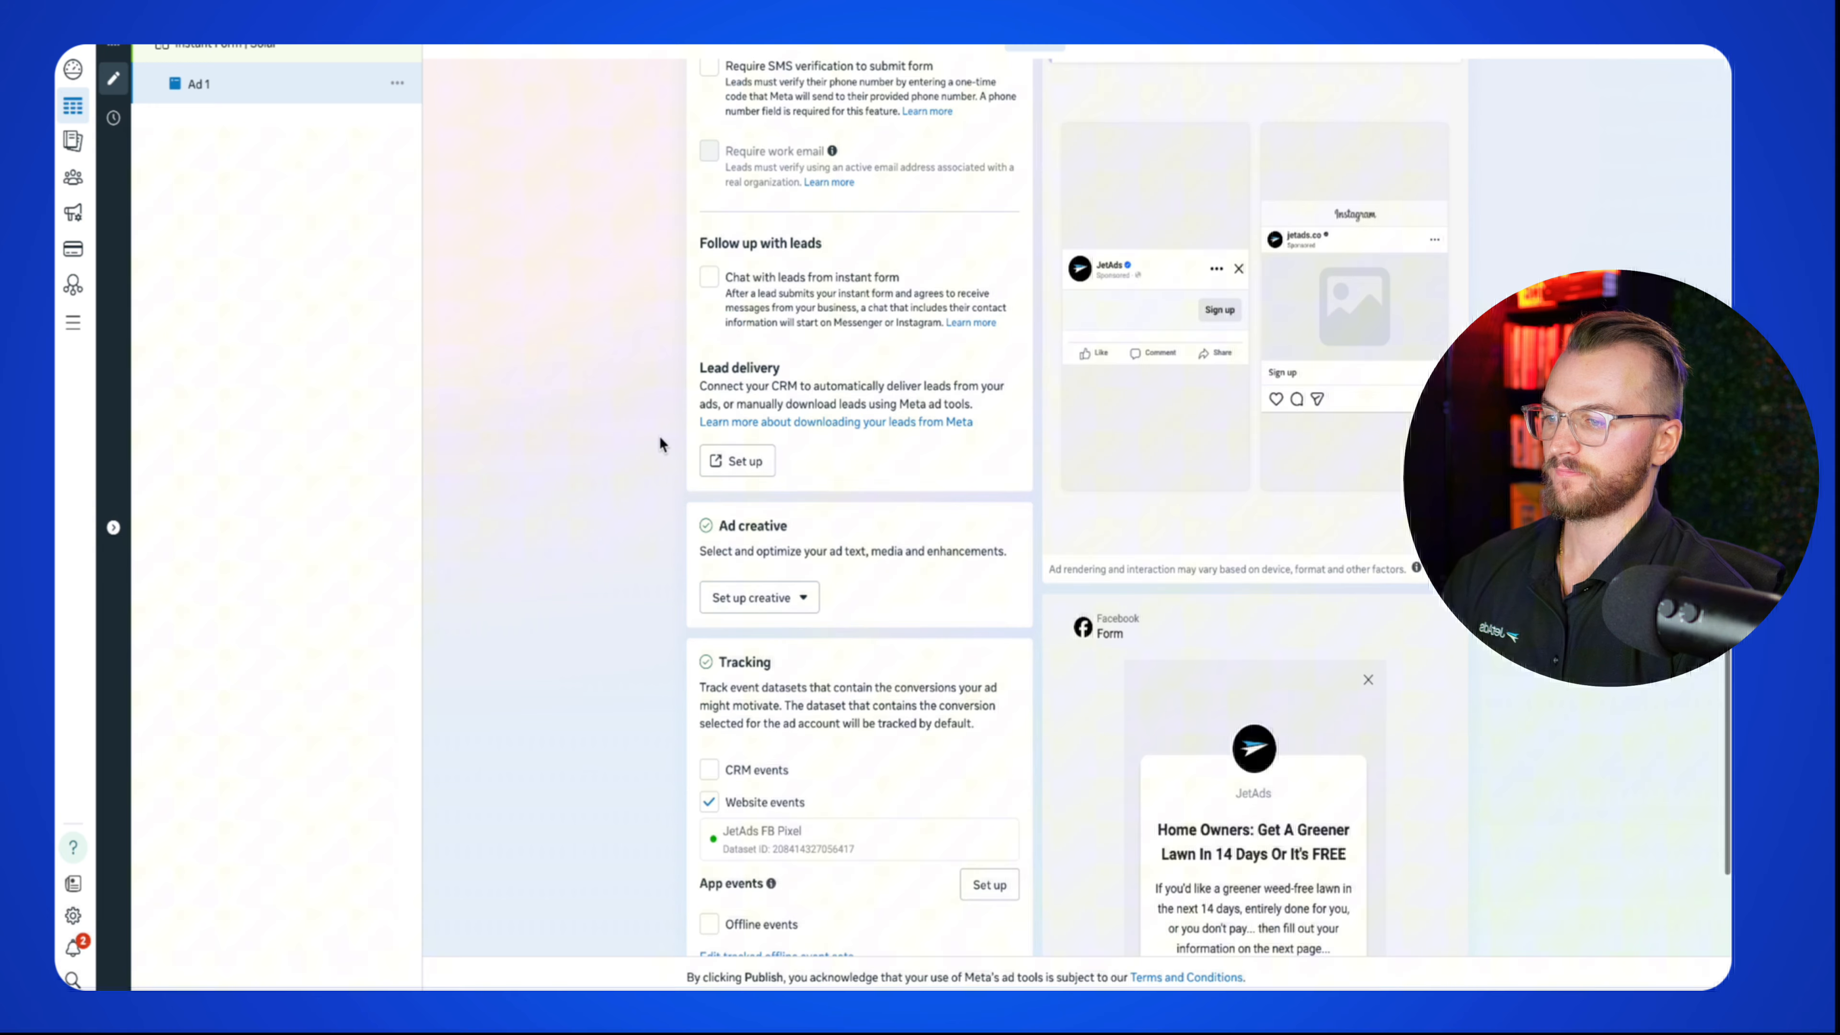
click(777, 605)
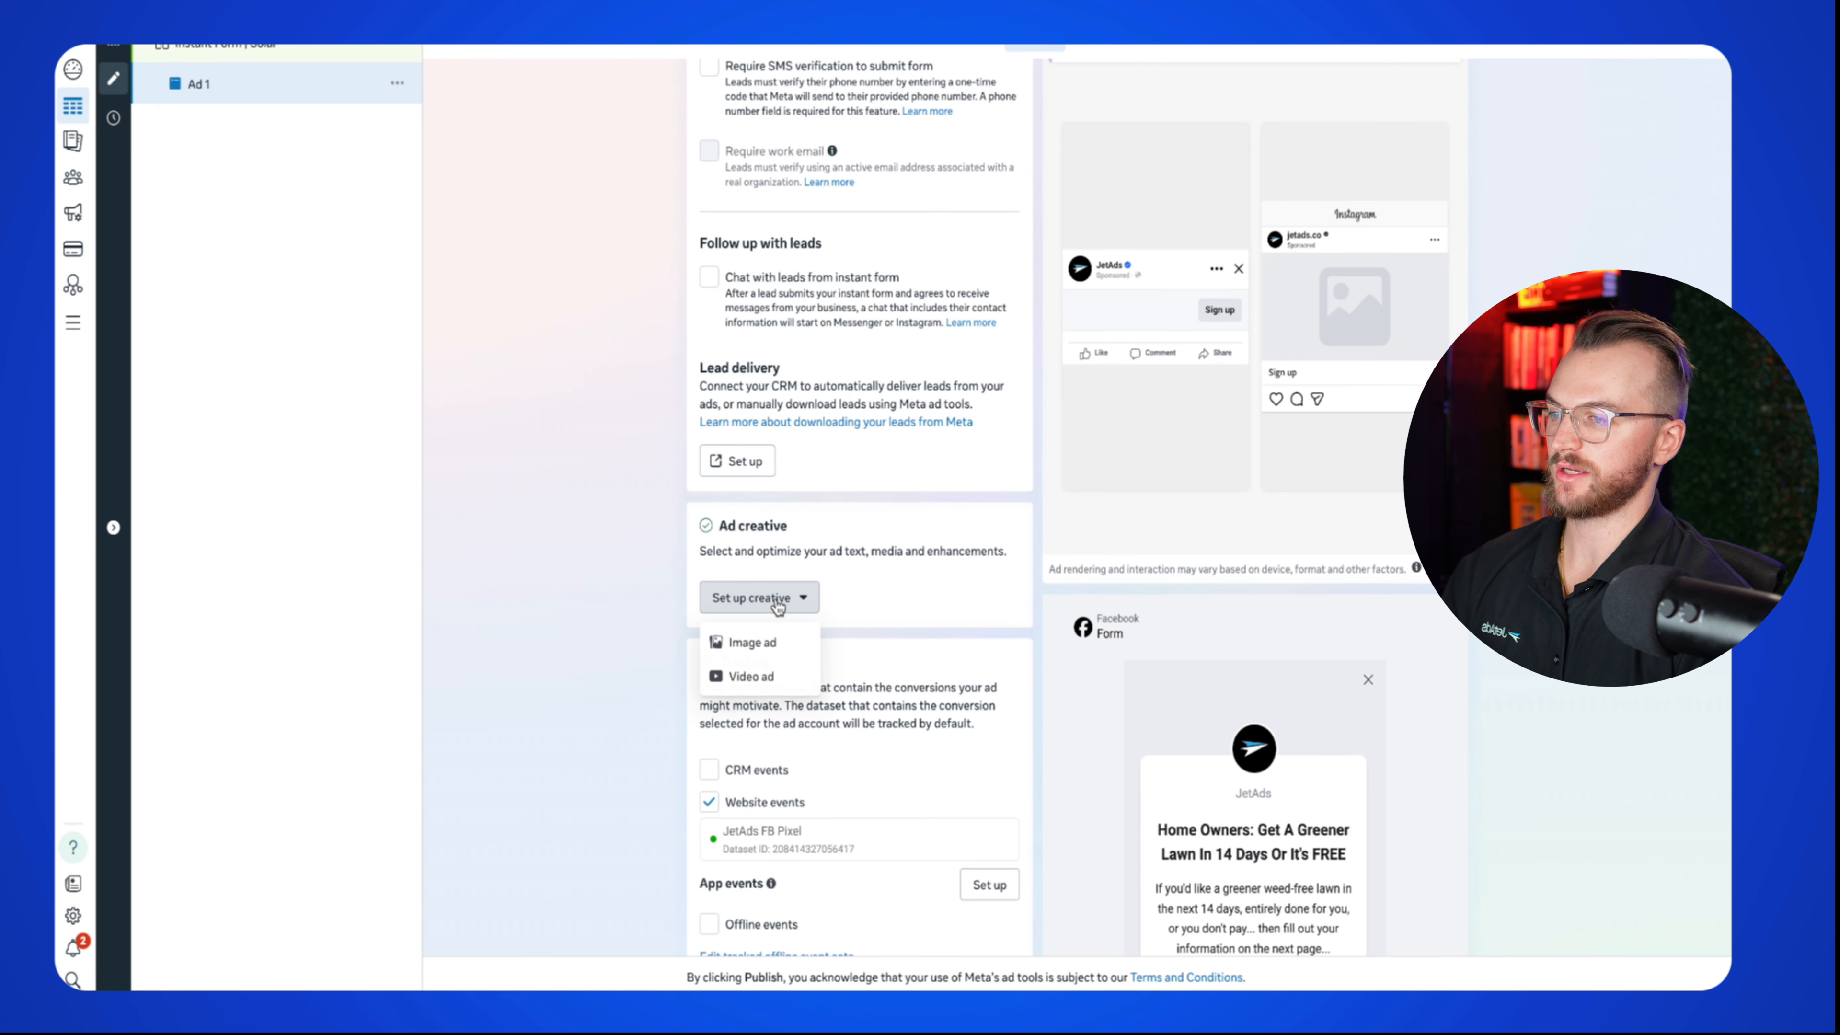
Step: Upload the before/after solar savings image from Desktop as an image ad and continue to primary text
click(775, 646)
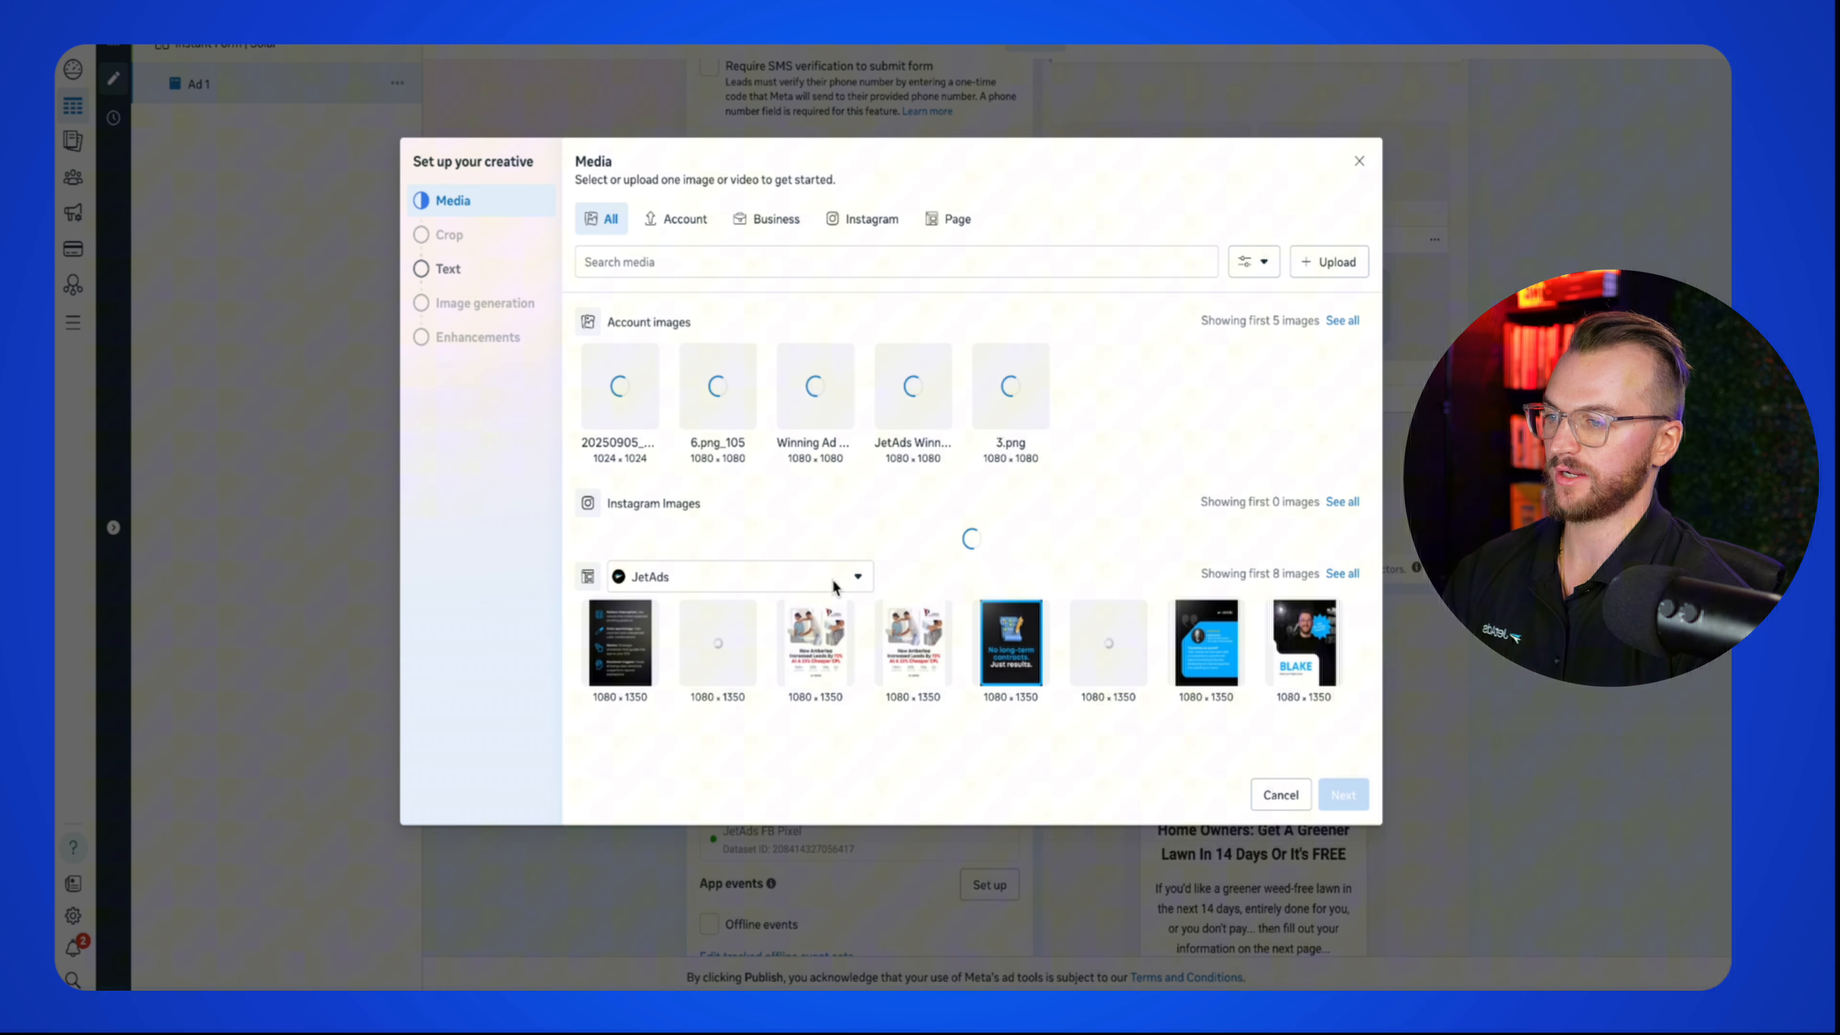
click(1326, 262)
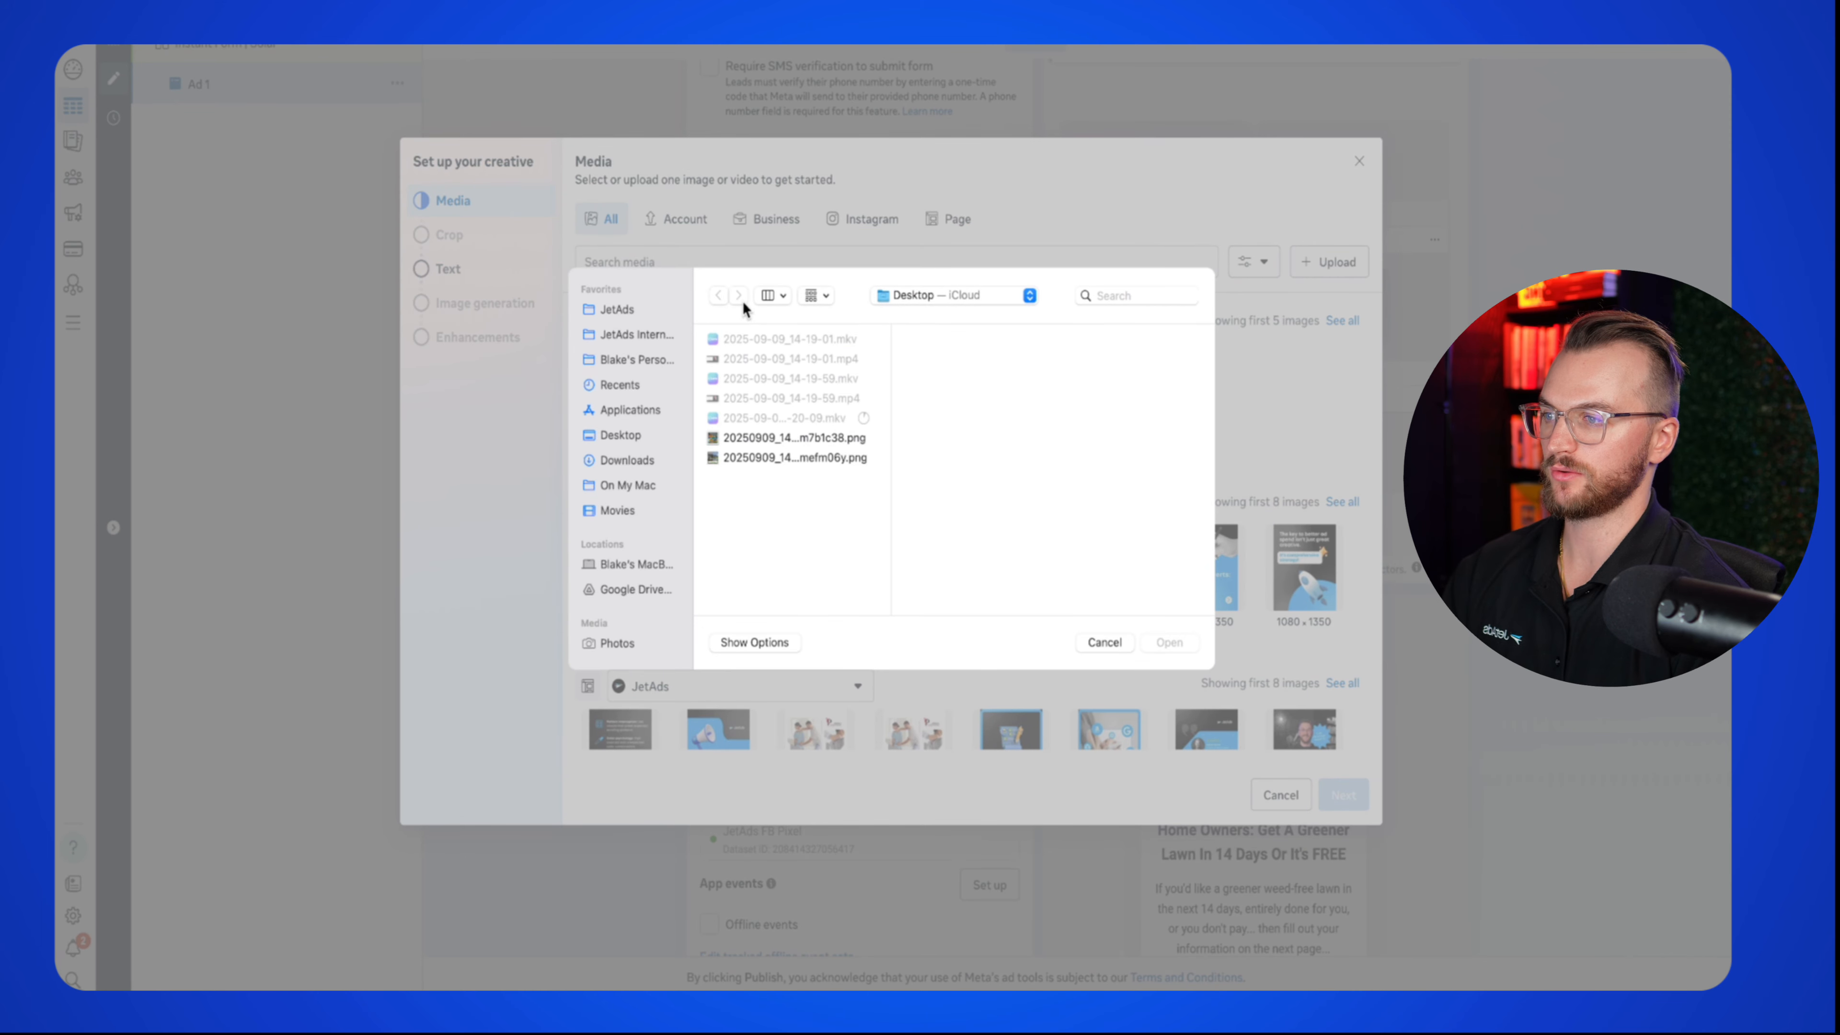
click(810, 442)
click(805, 455)
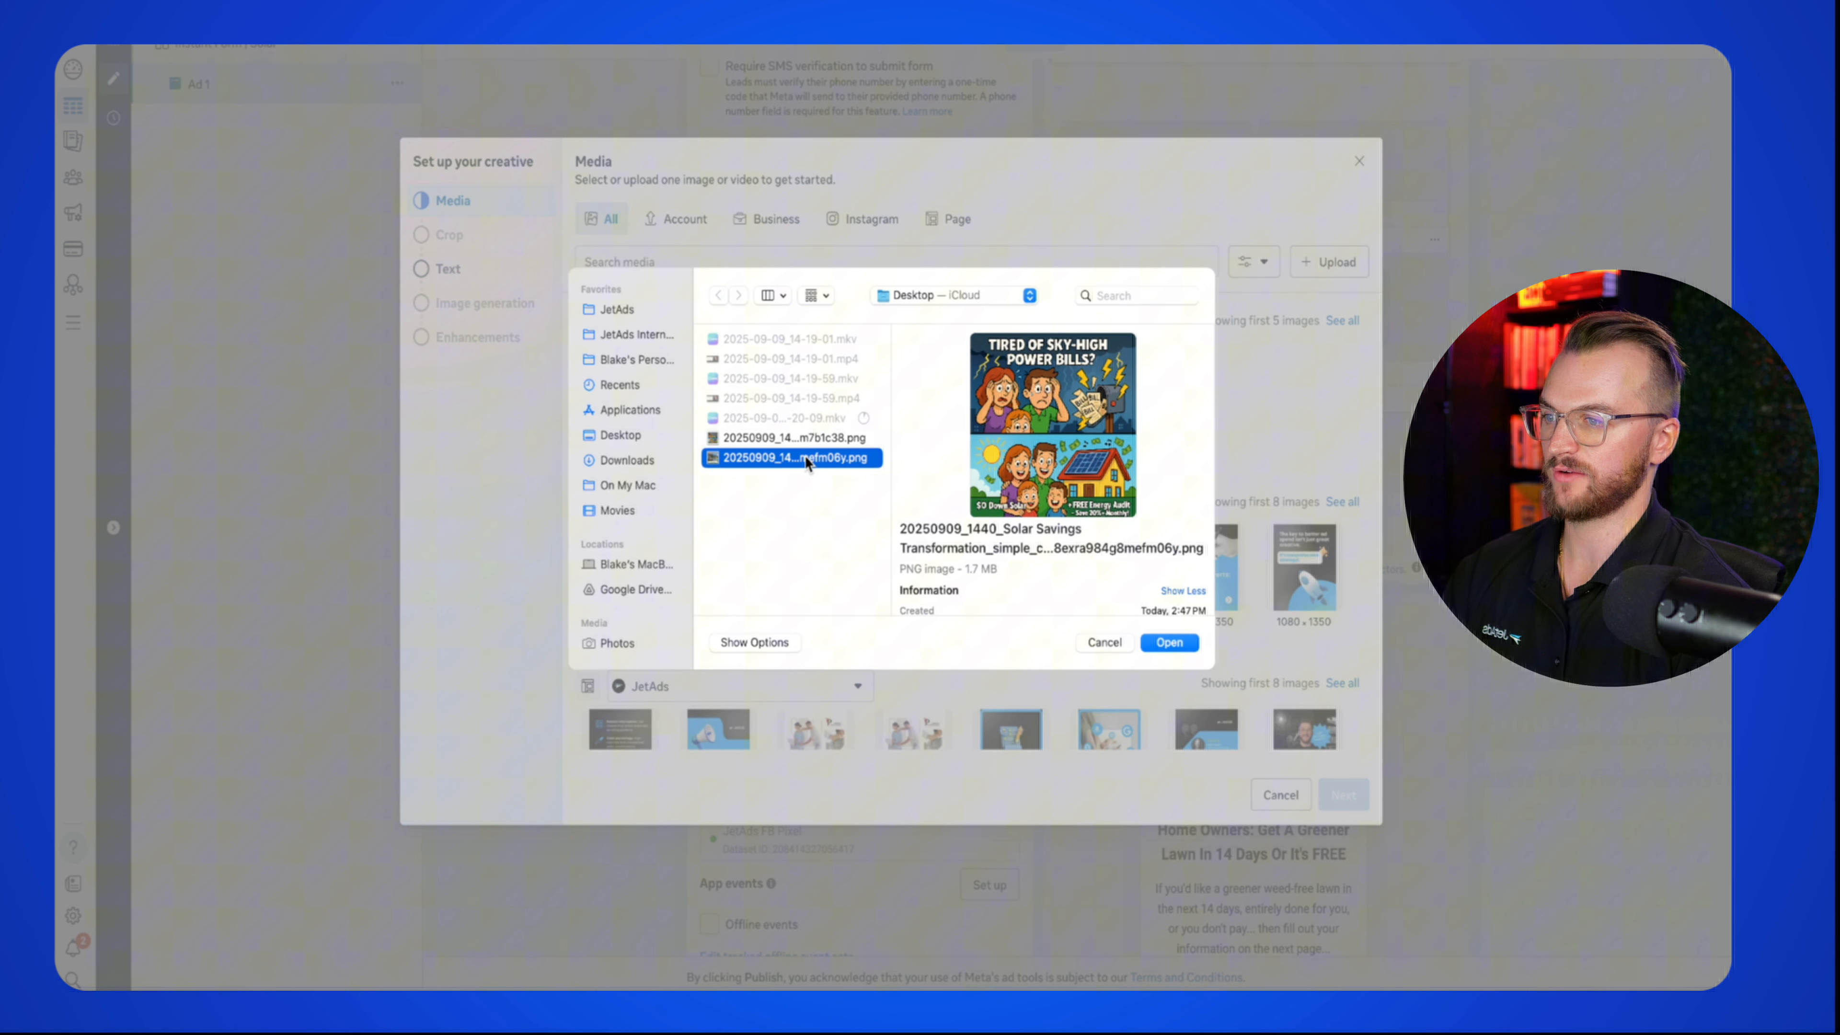
double_click(800, 456)
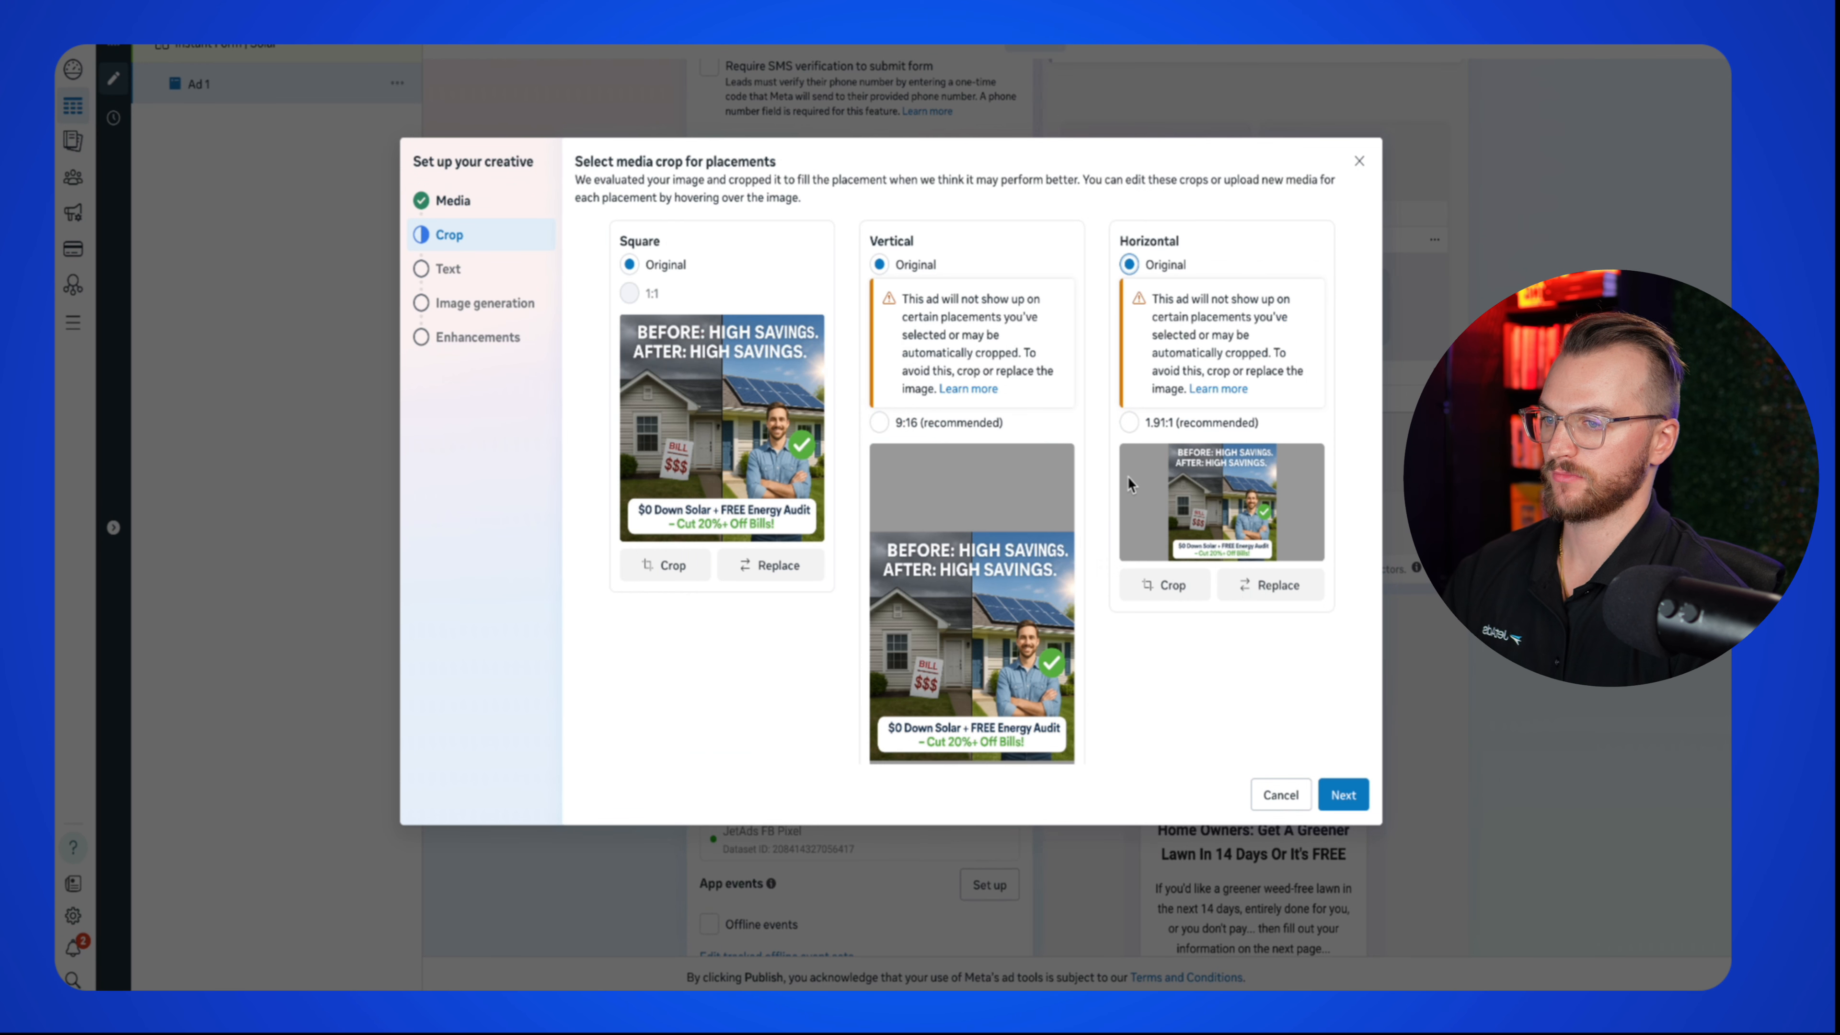
click(1349, 795)
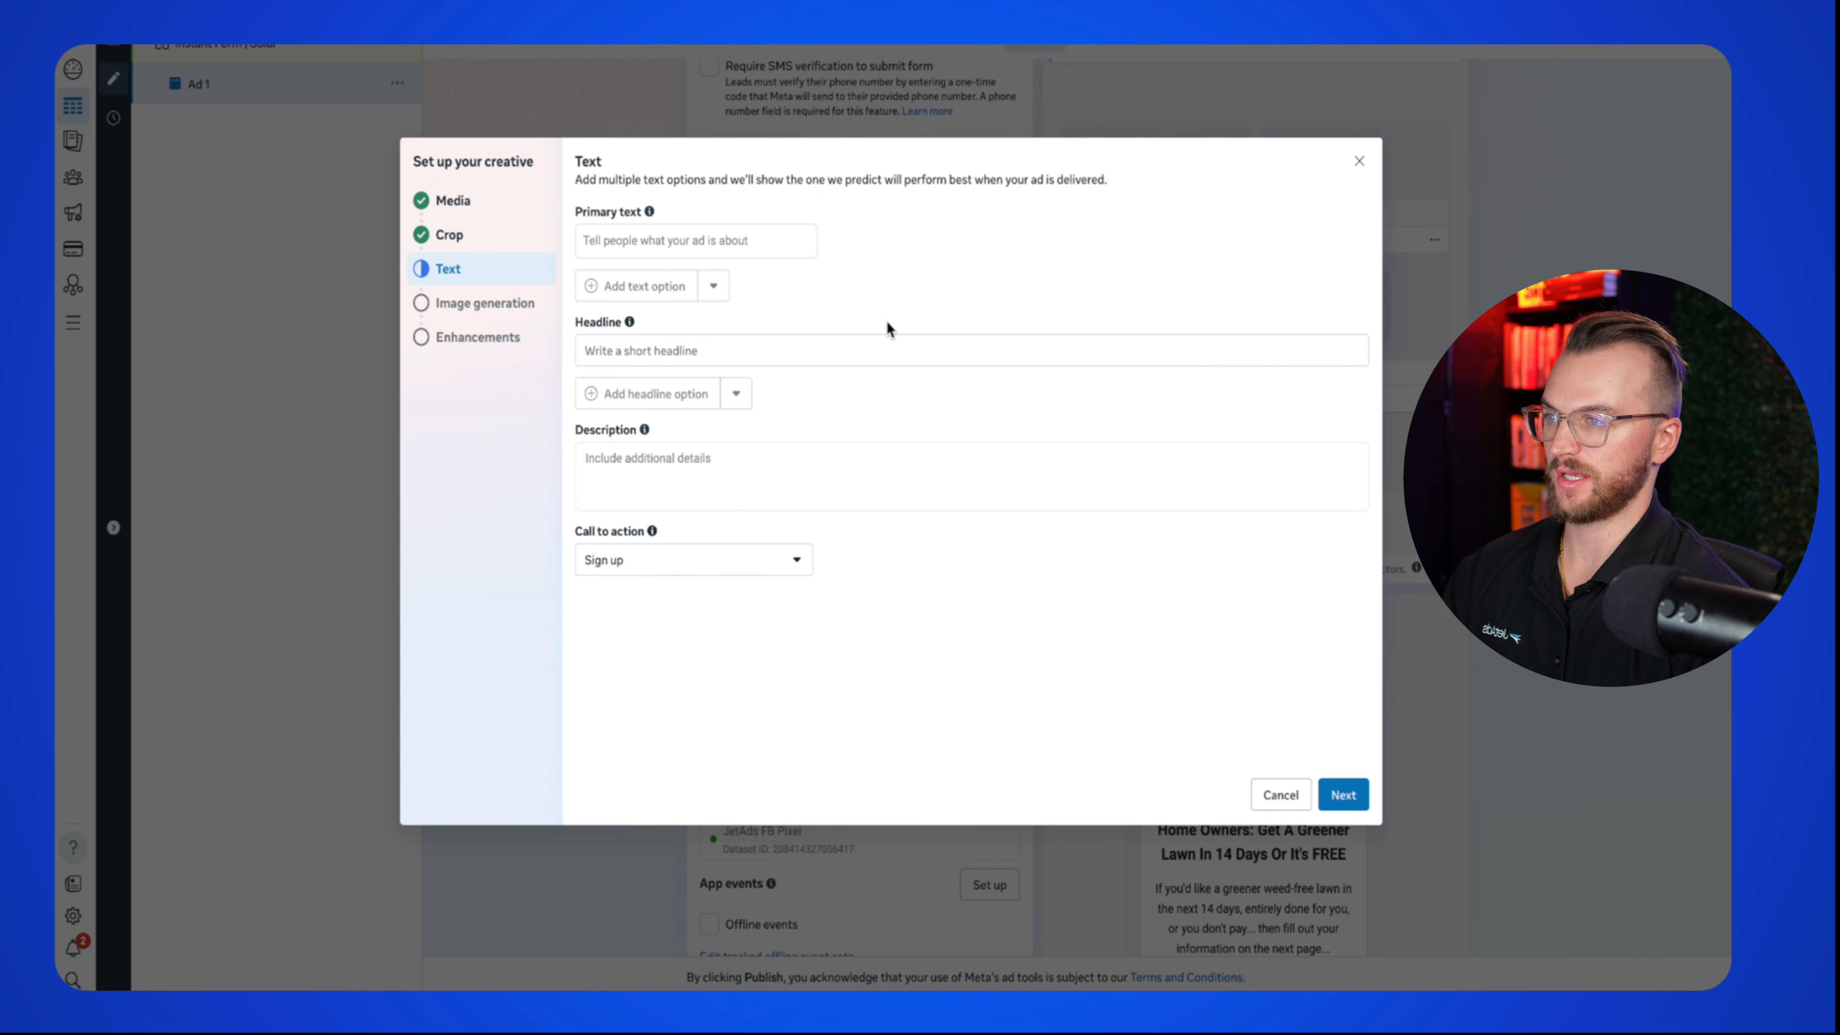
click(713, 243)
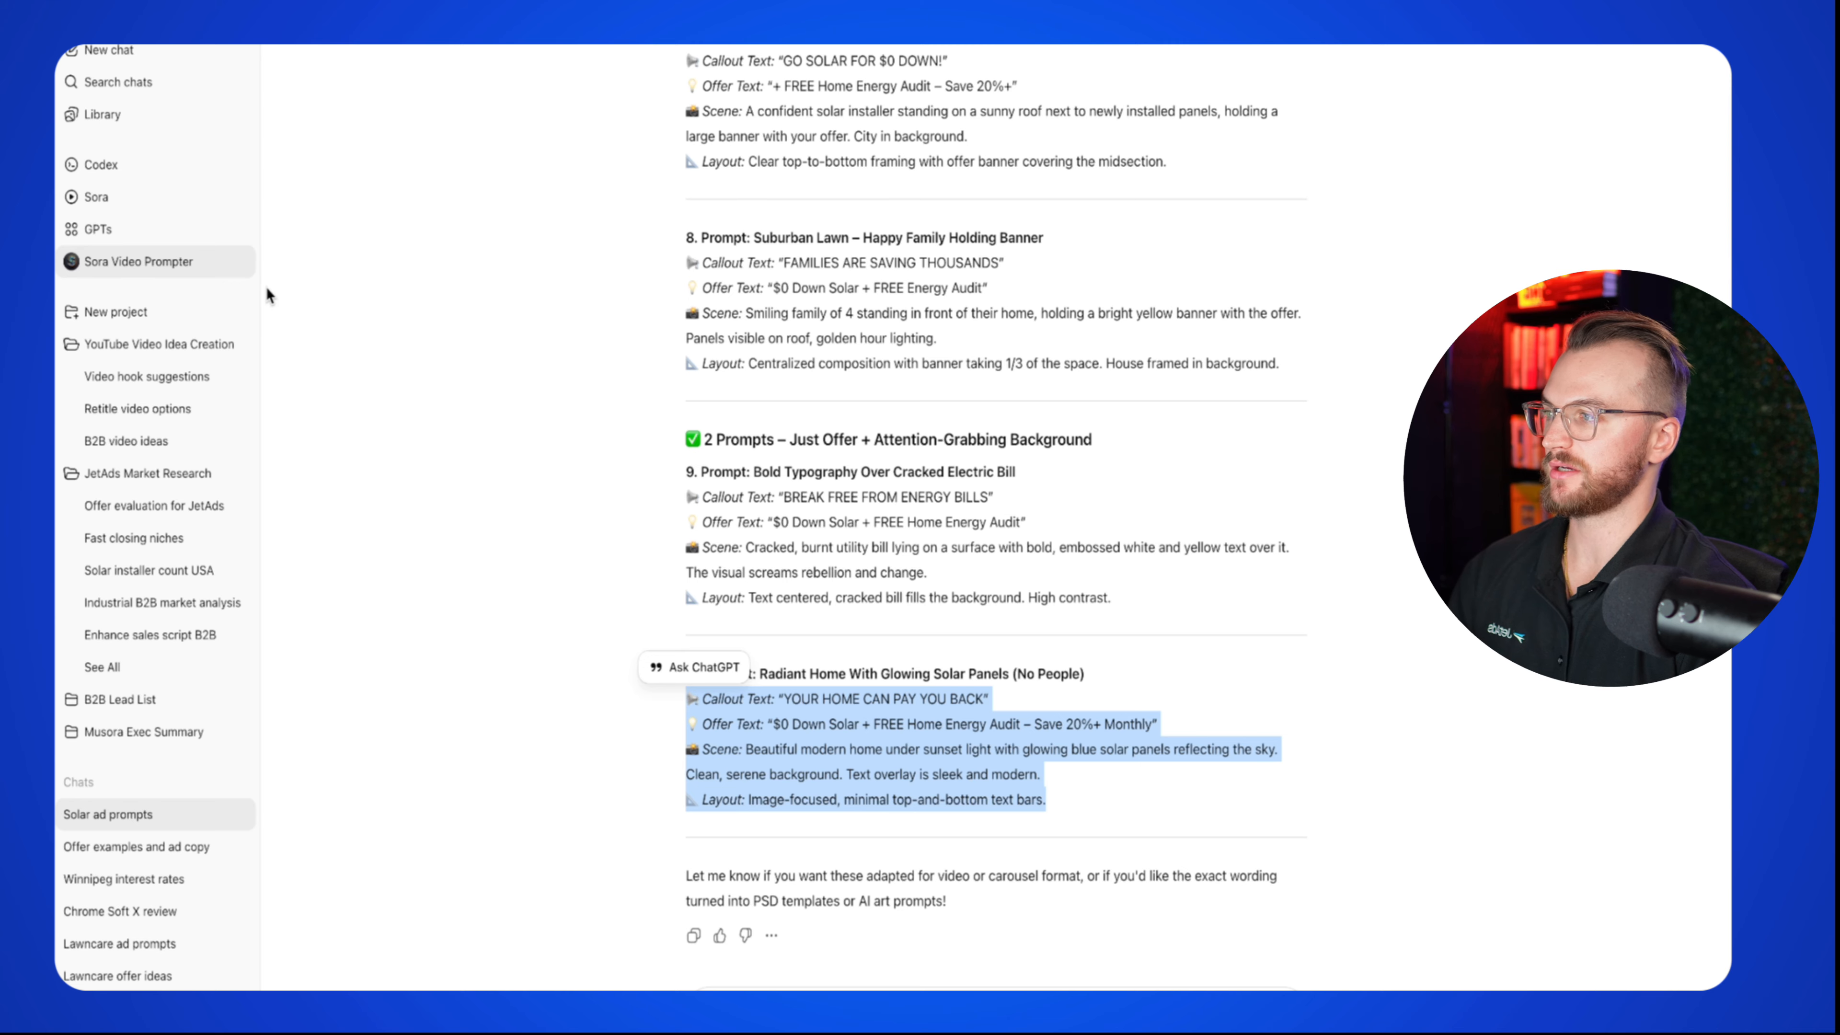
Step: Copy offer 1's 'Beat the Rate Hike' ad copy from ChatGPT into the ad's primary text
click(161, 855)
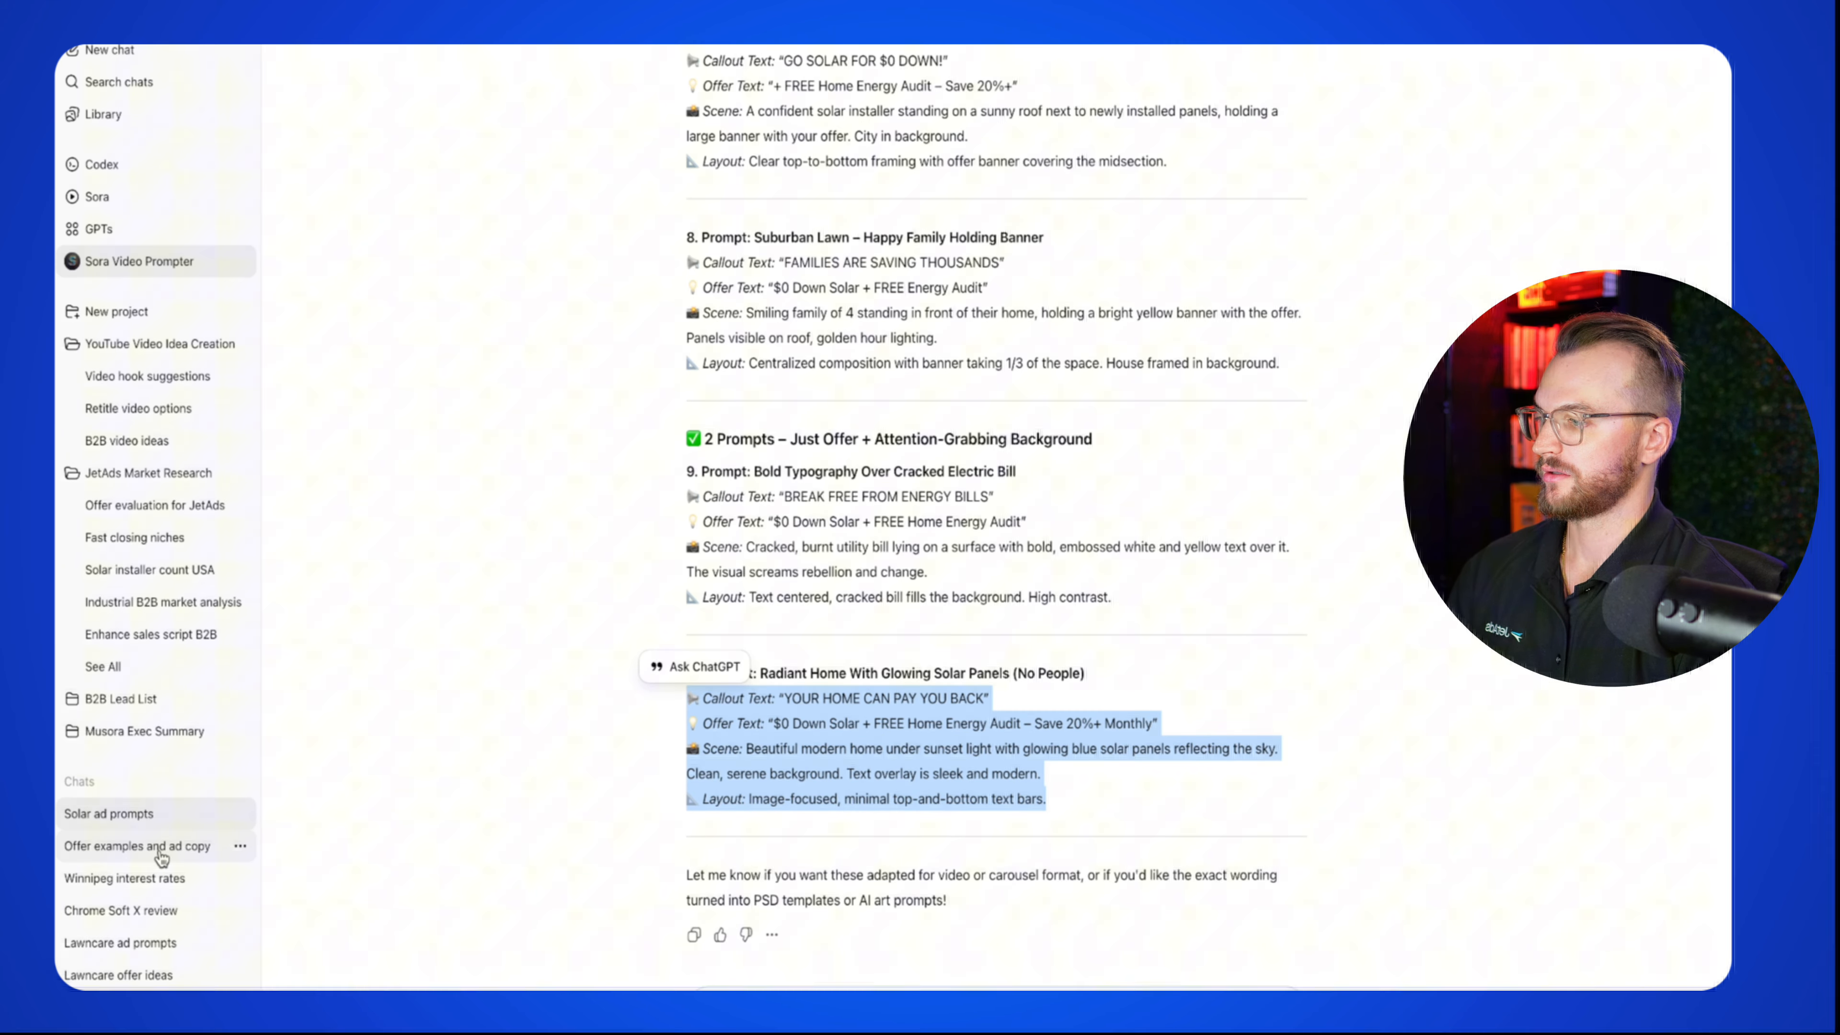
scroll(982, 540, up, 6)
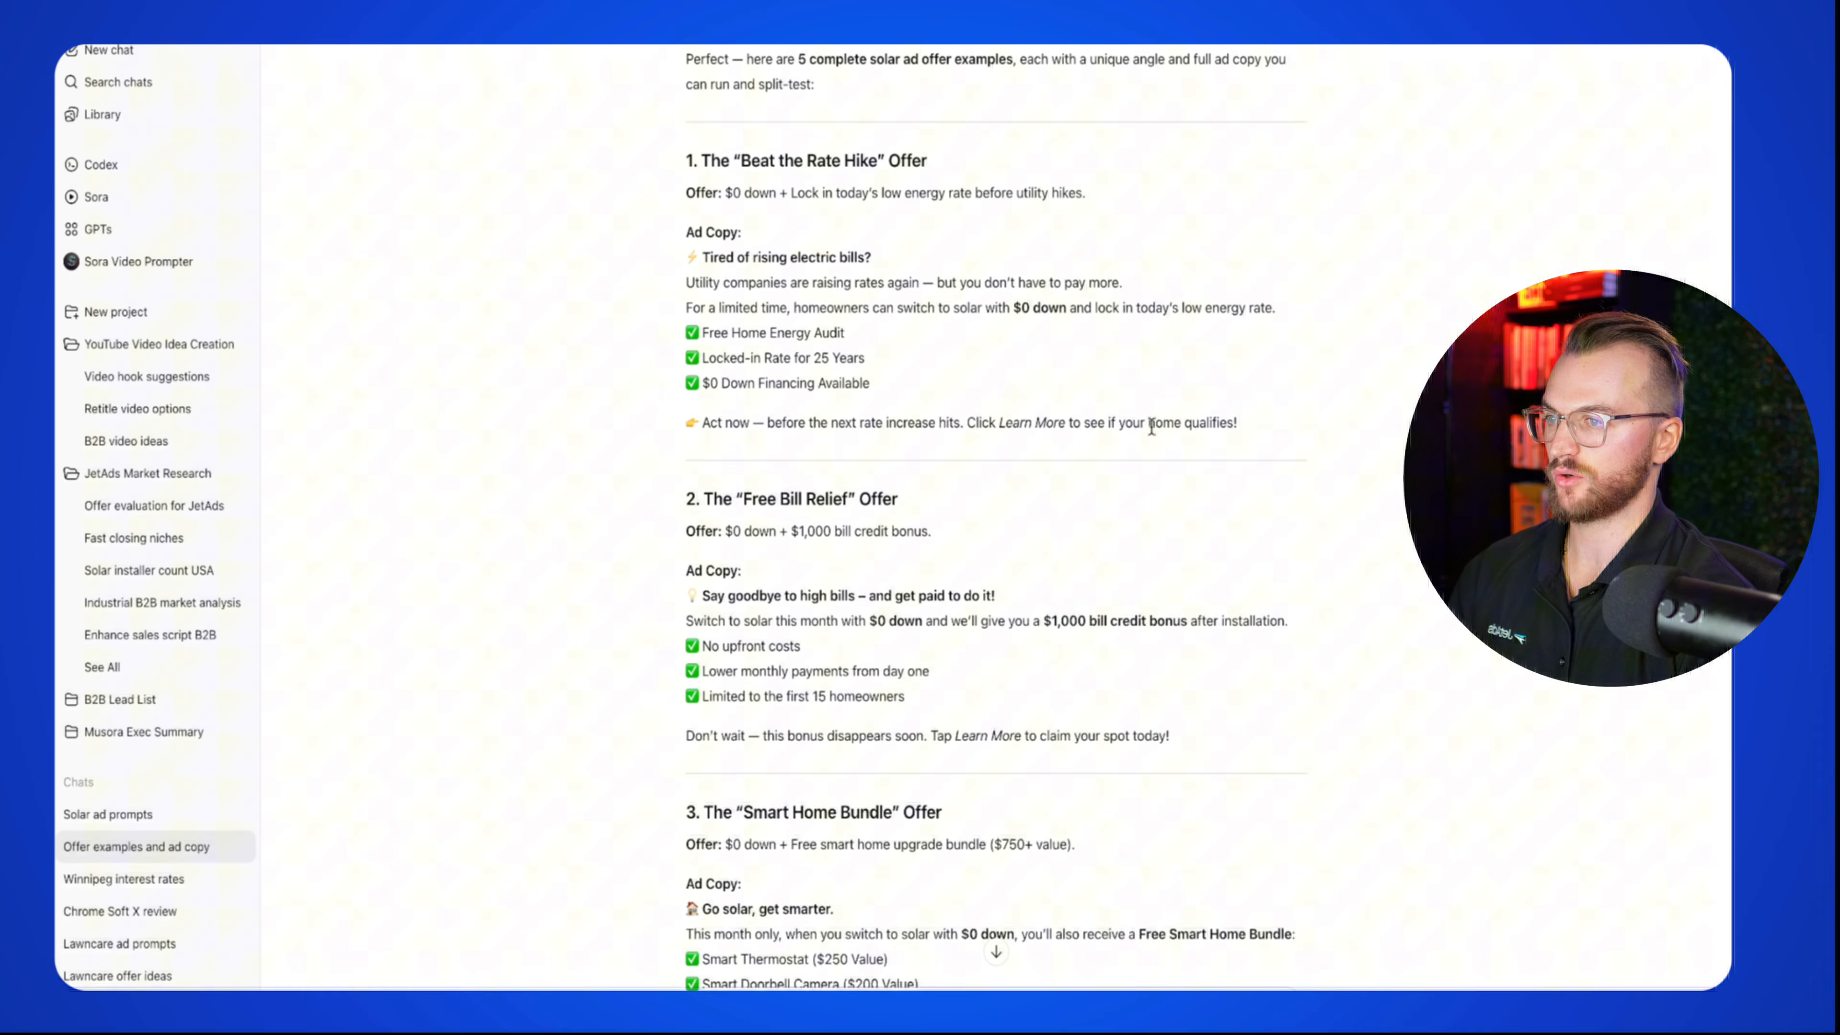
drag(1267, 435, 652, 257)
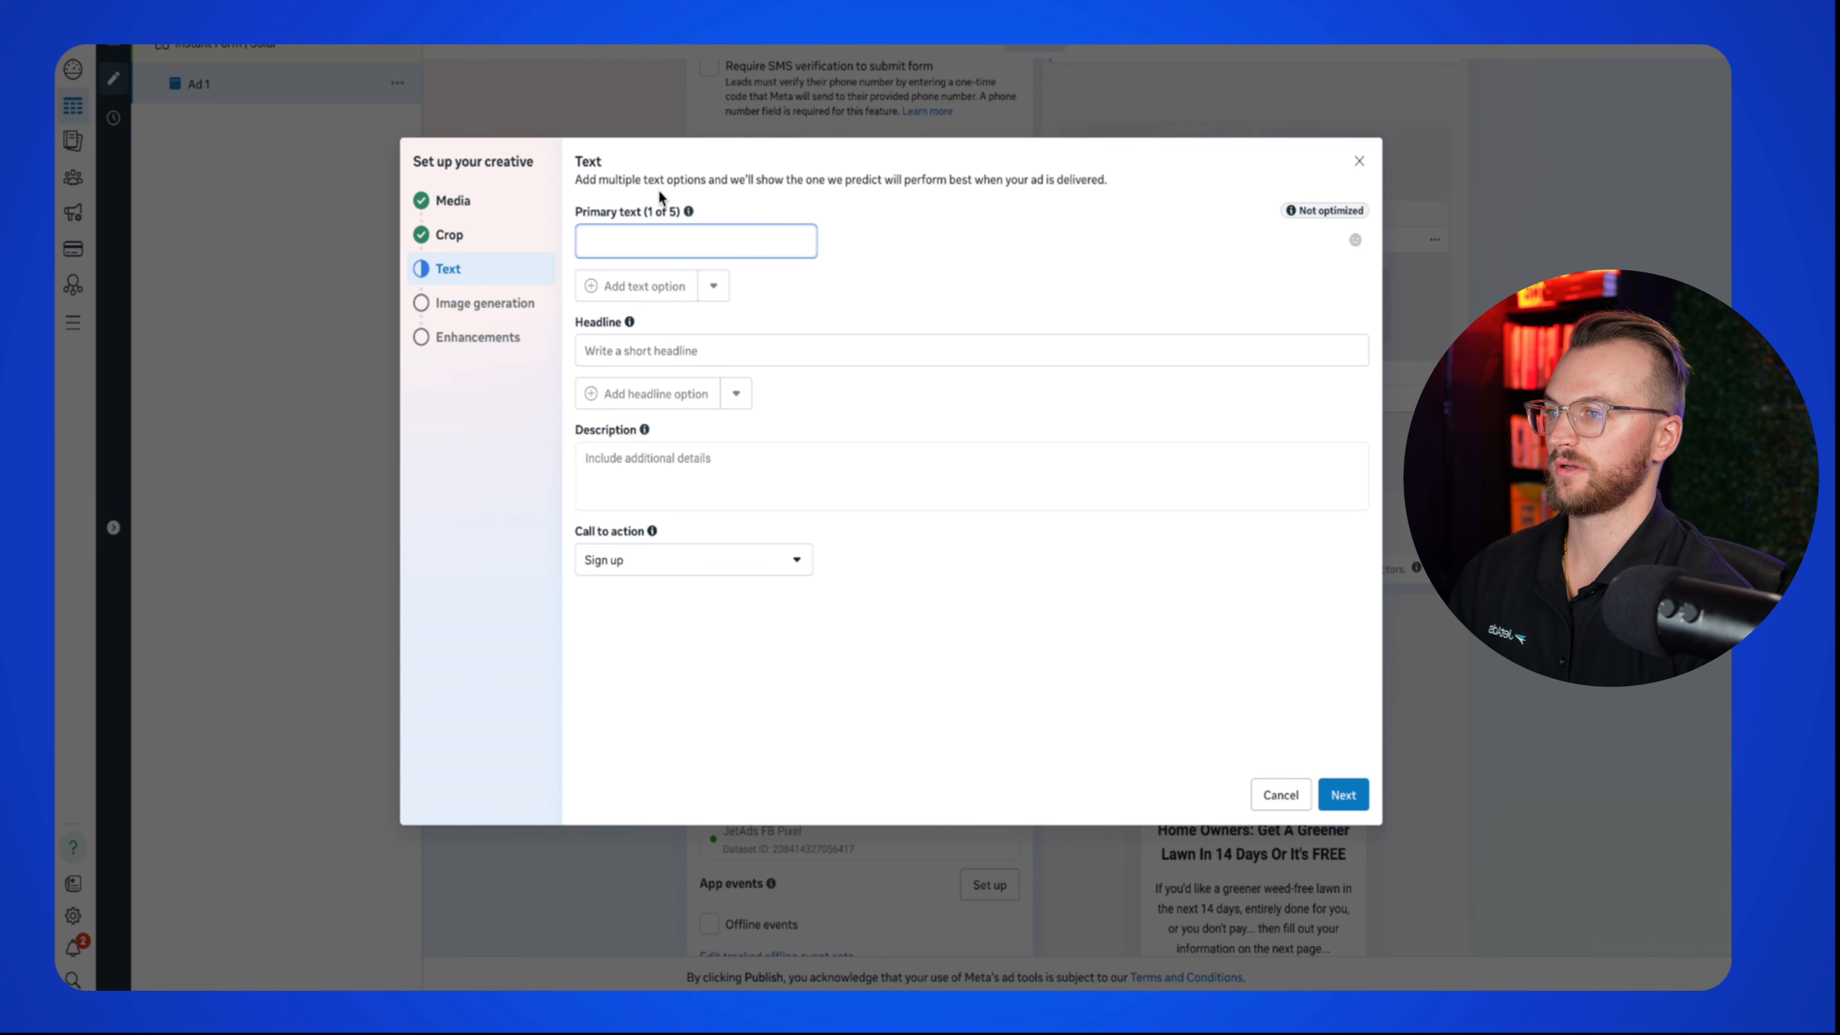
text(⚡ Tired of rising electric bills? Utility companies are raising rates again — but you don’t have to pay more. For a limited time, homeowners can switch to solar with $0 down and lock in today’s low energy rate. ✅ Free Home Energy Audit ✅ Locked-in Rate for 25 Years ✅ $0 Down Financing Available  👉 Act now — before the next rate increase hits. Click Learn More to see if your home qualifies!)
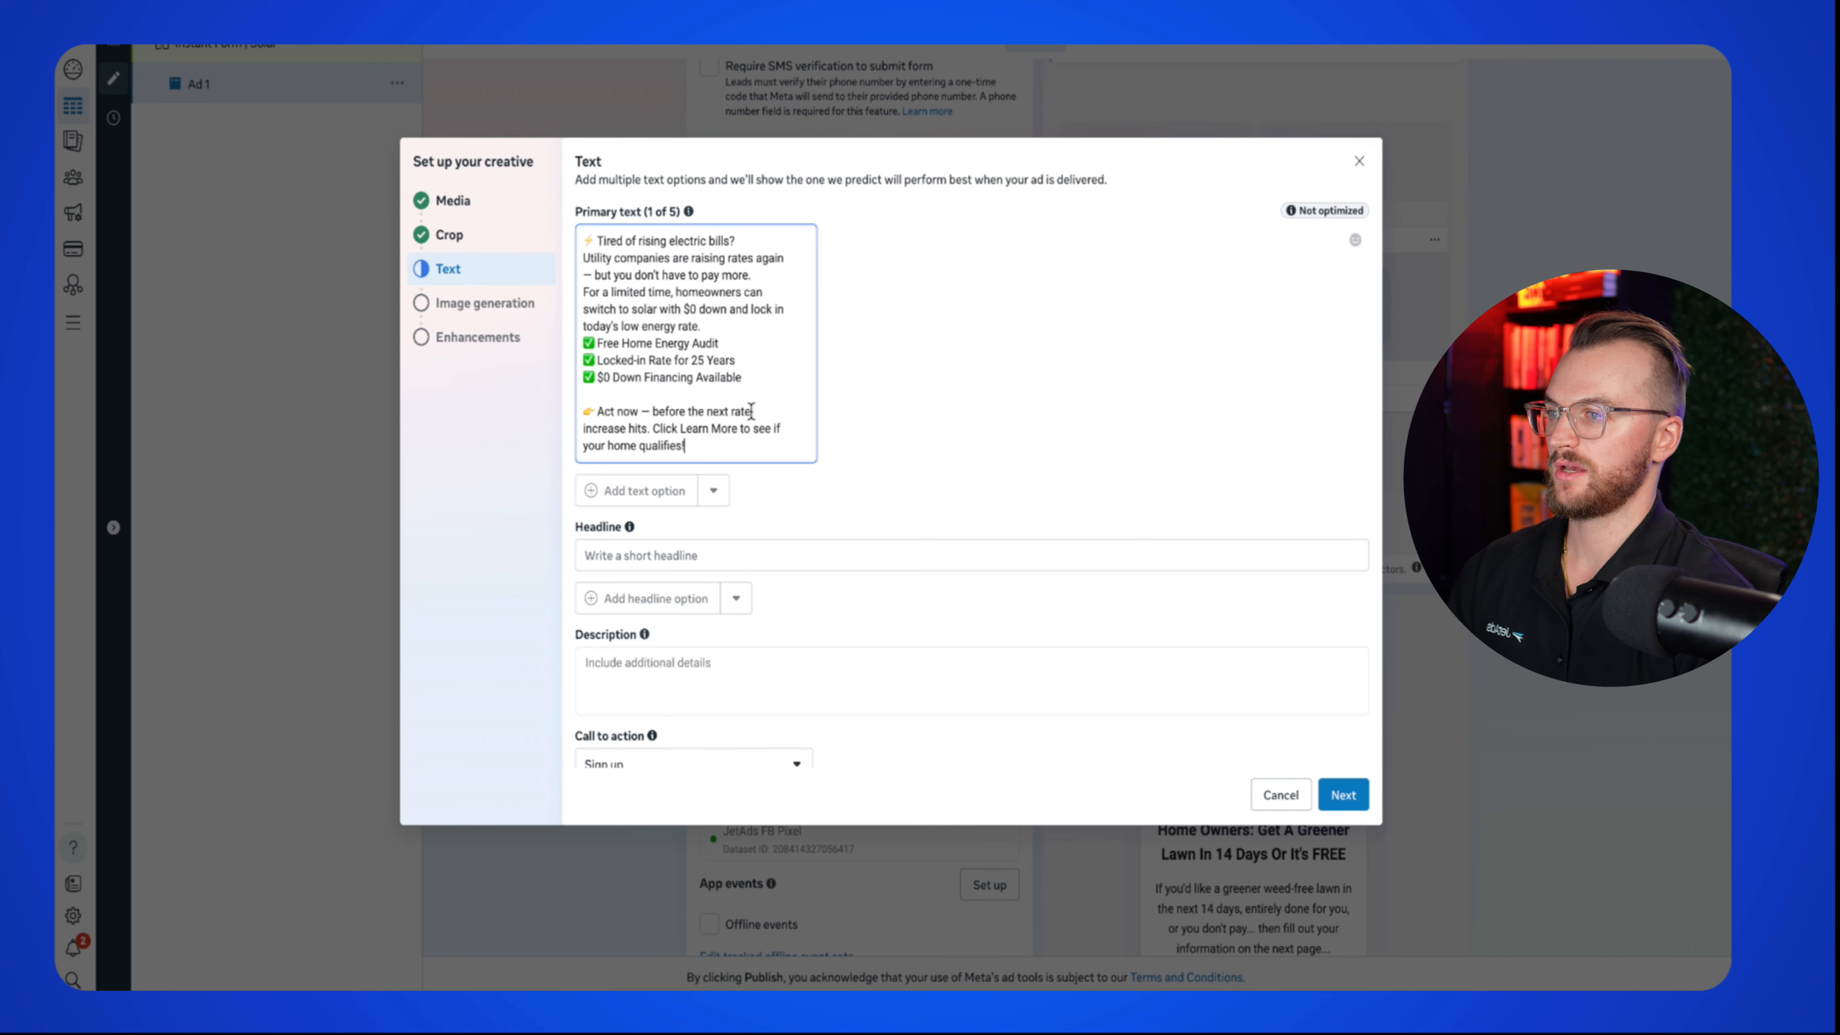
Step: Write the ad headline 'Get A Free $0 Down Solar Quote'
scroll(861, 461, down, 5)
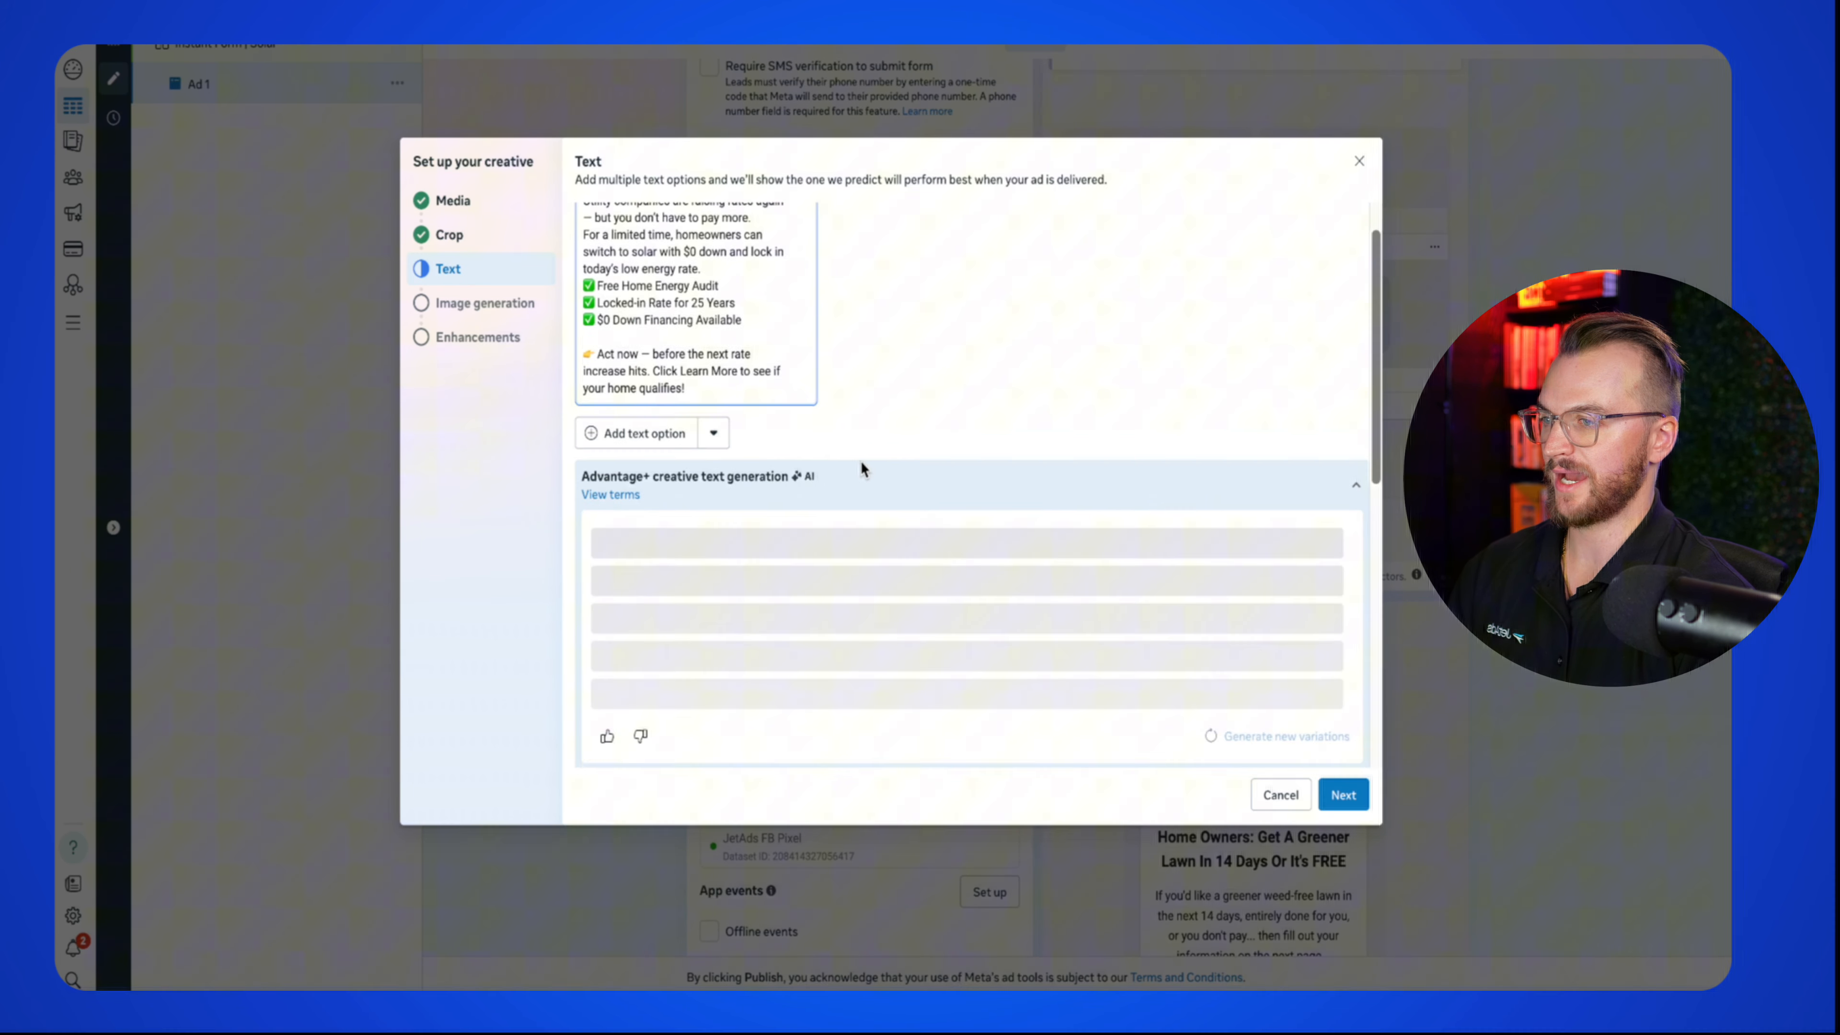
click(647, 496)
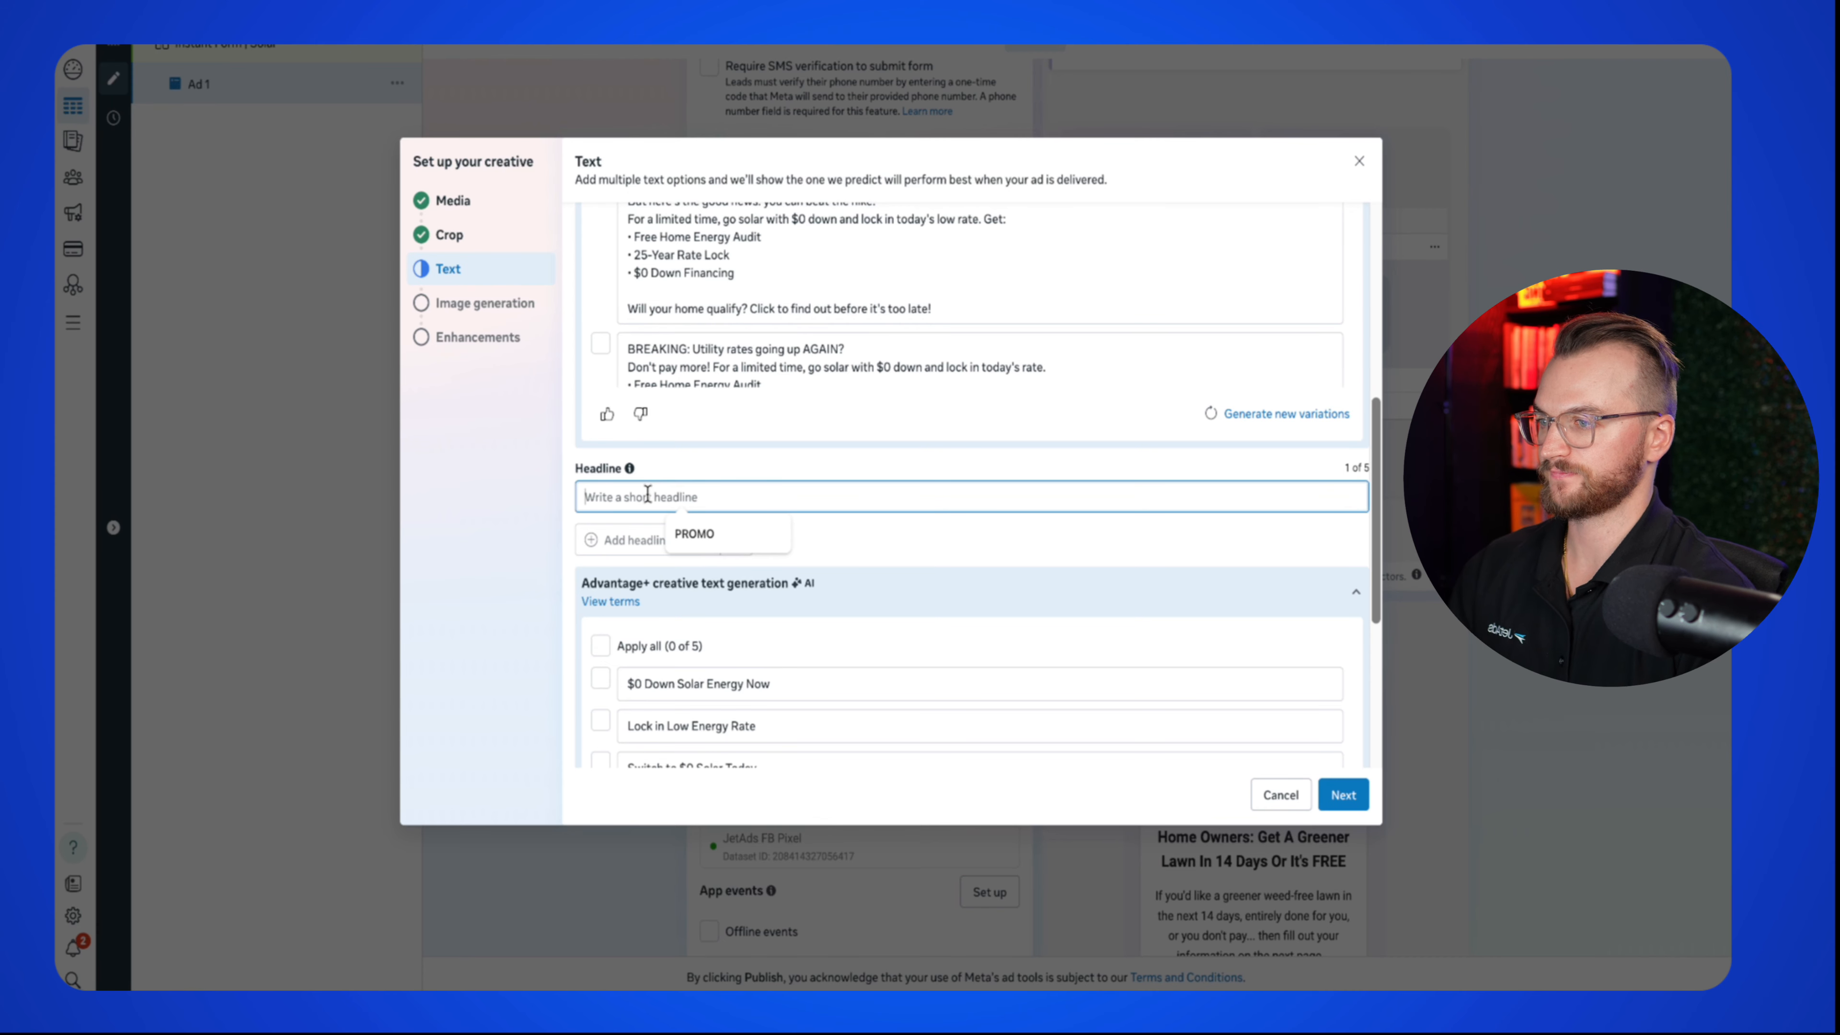
text(Get Solar INst)
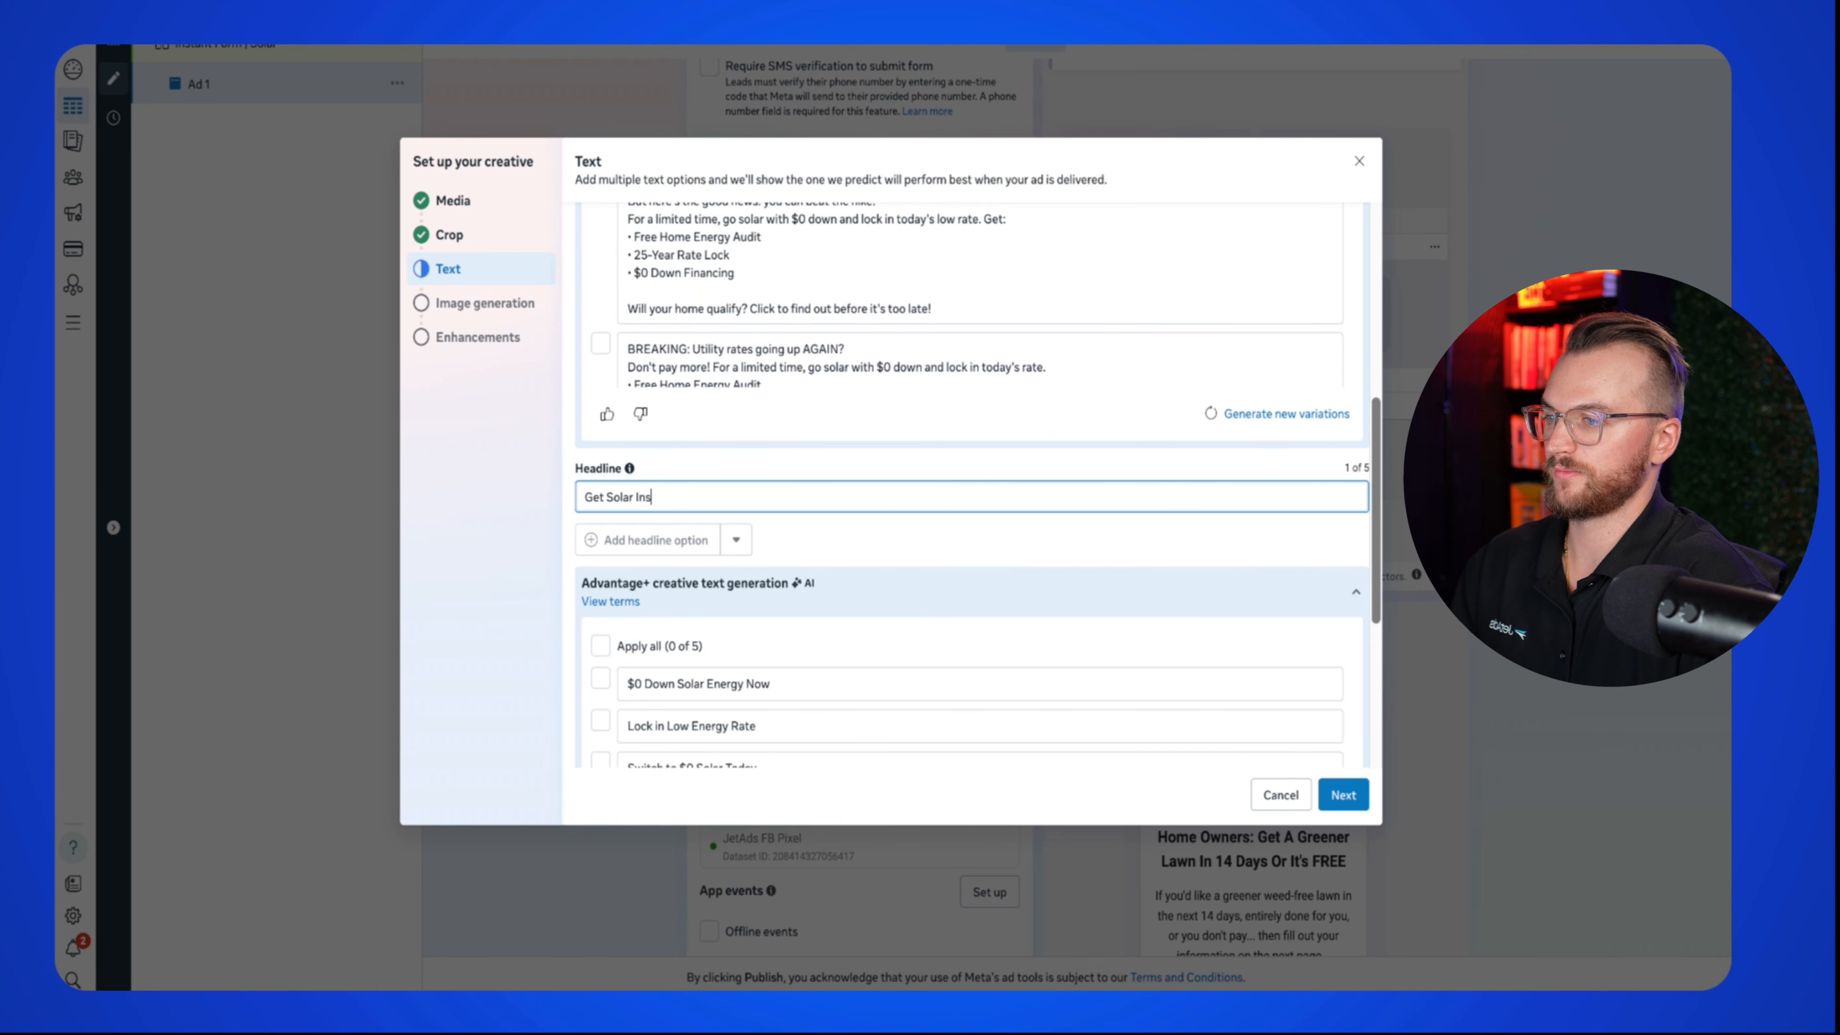
key(BackSpace)
key(BackSpace)
key(BackSpace)
key(BackSpace)
key(BackSpace)
key(BackSpace)
key(BackSpace)
key(BackSpace)
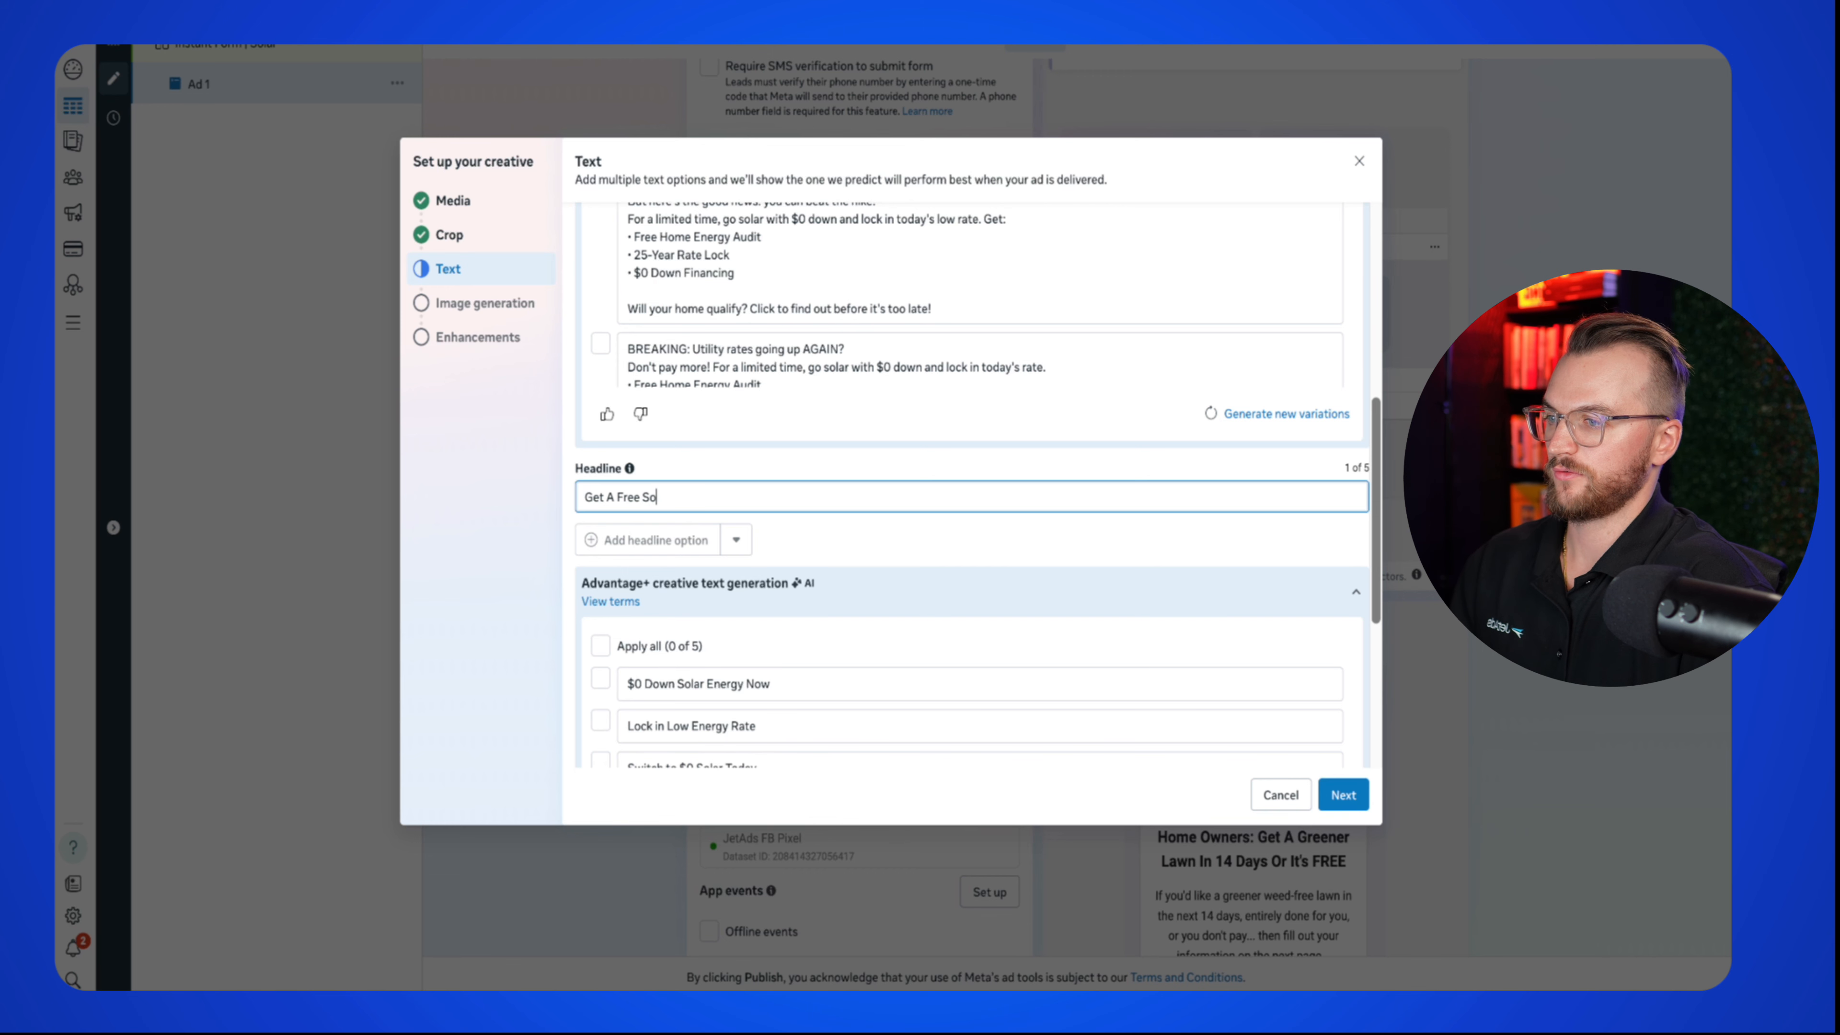
text((+ $0 Down)
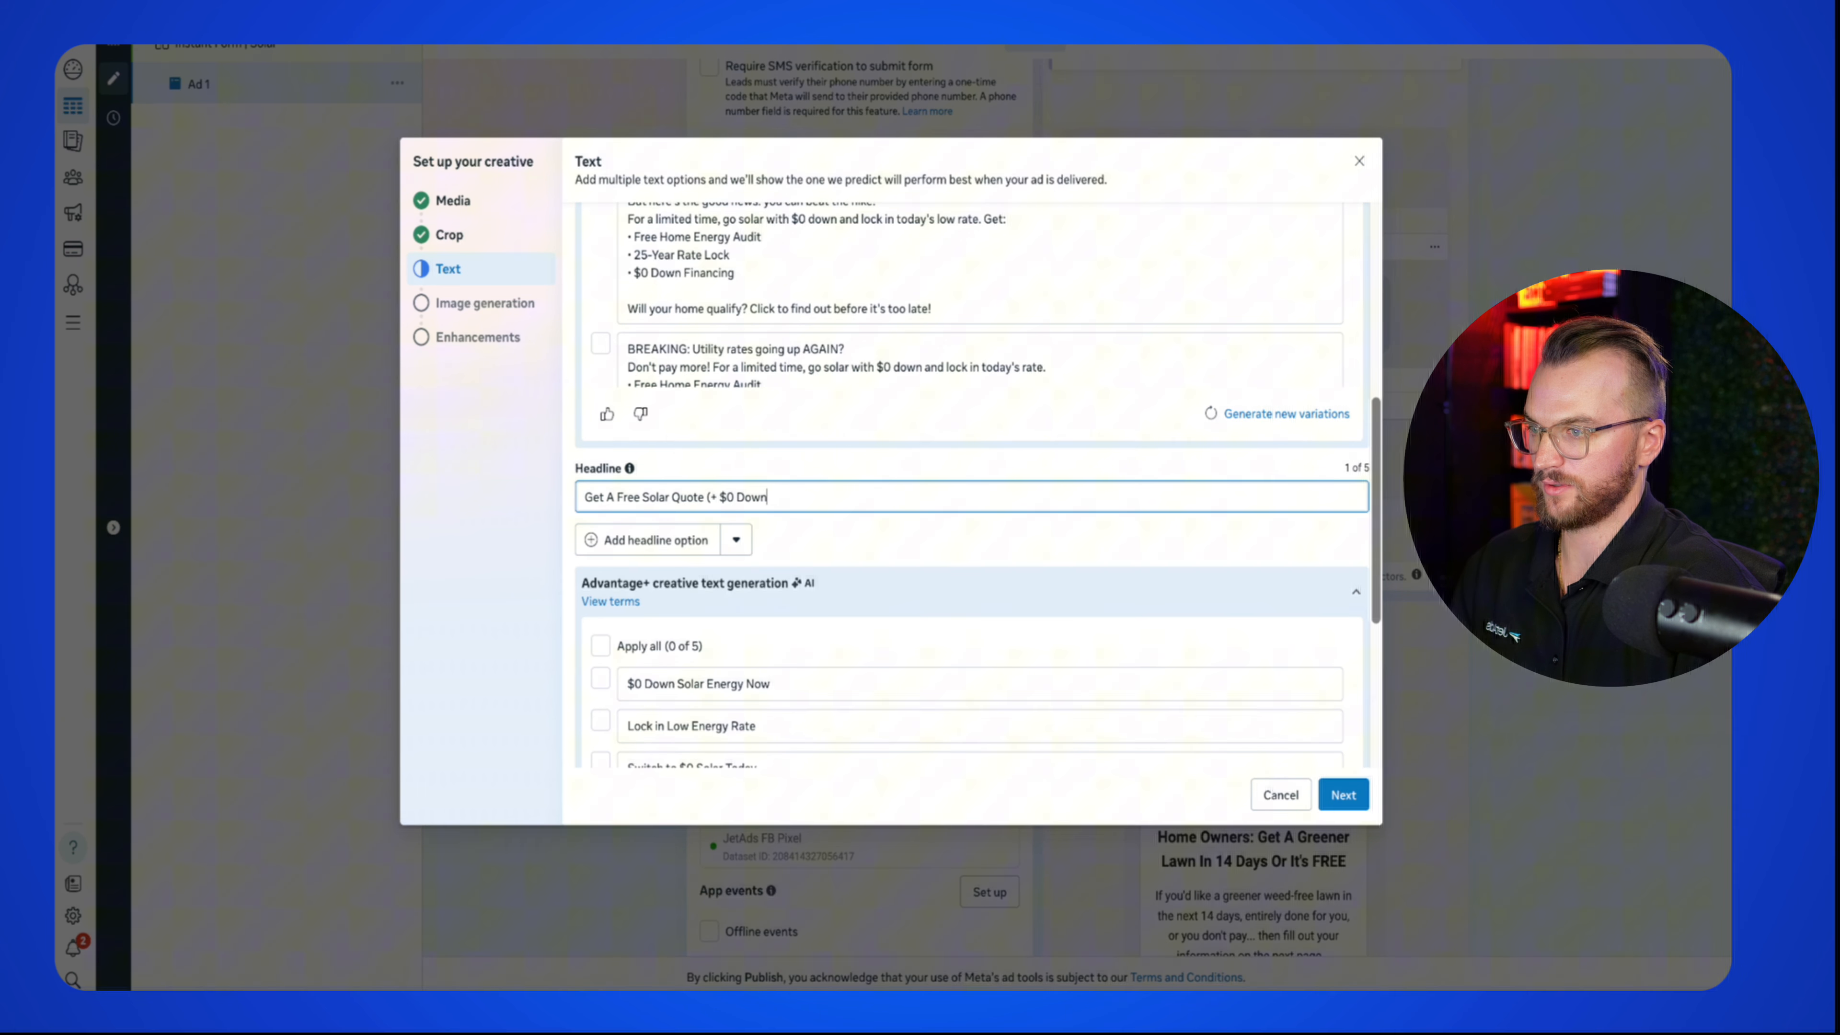
key(BackSpace)
key(BackSpace)
key(BackSpace)
key(BackSpace)
key(BackSpace)
key(BackSpace)
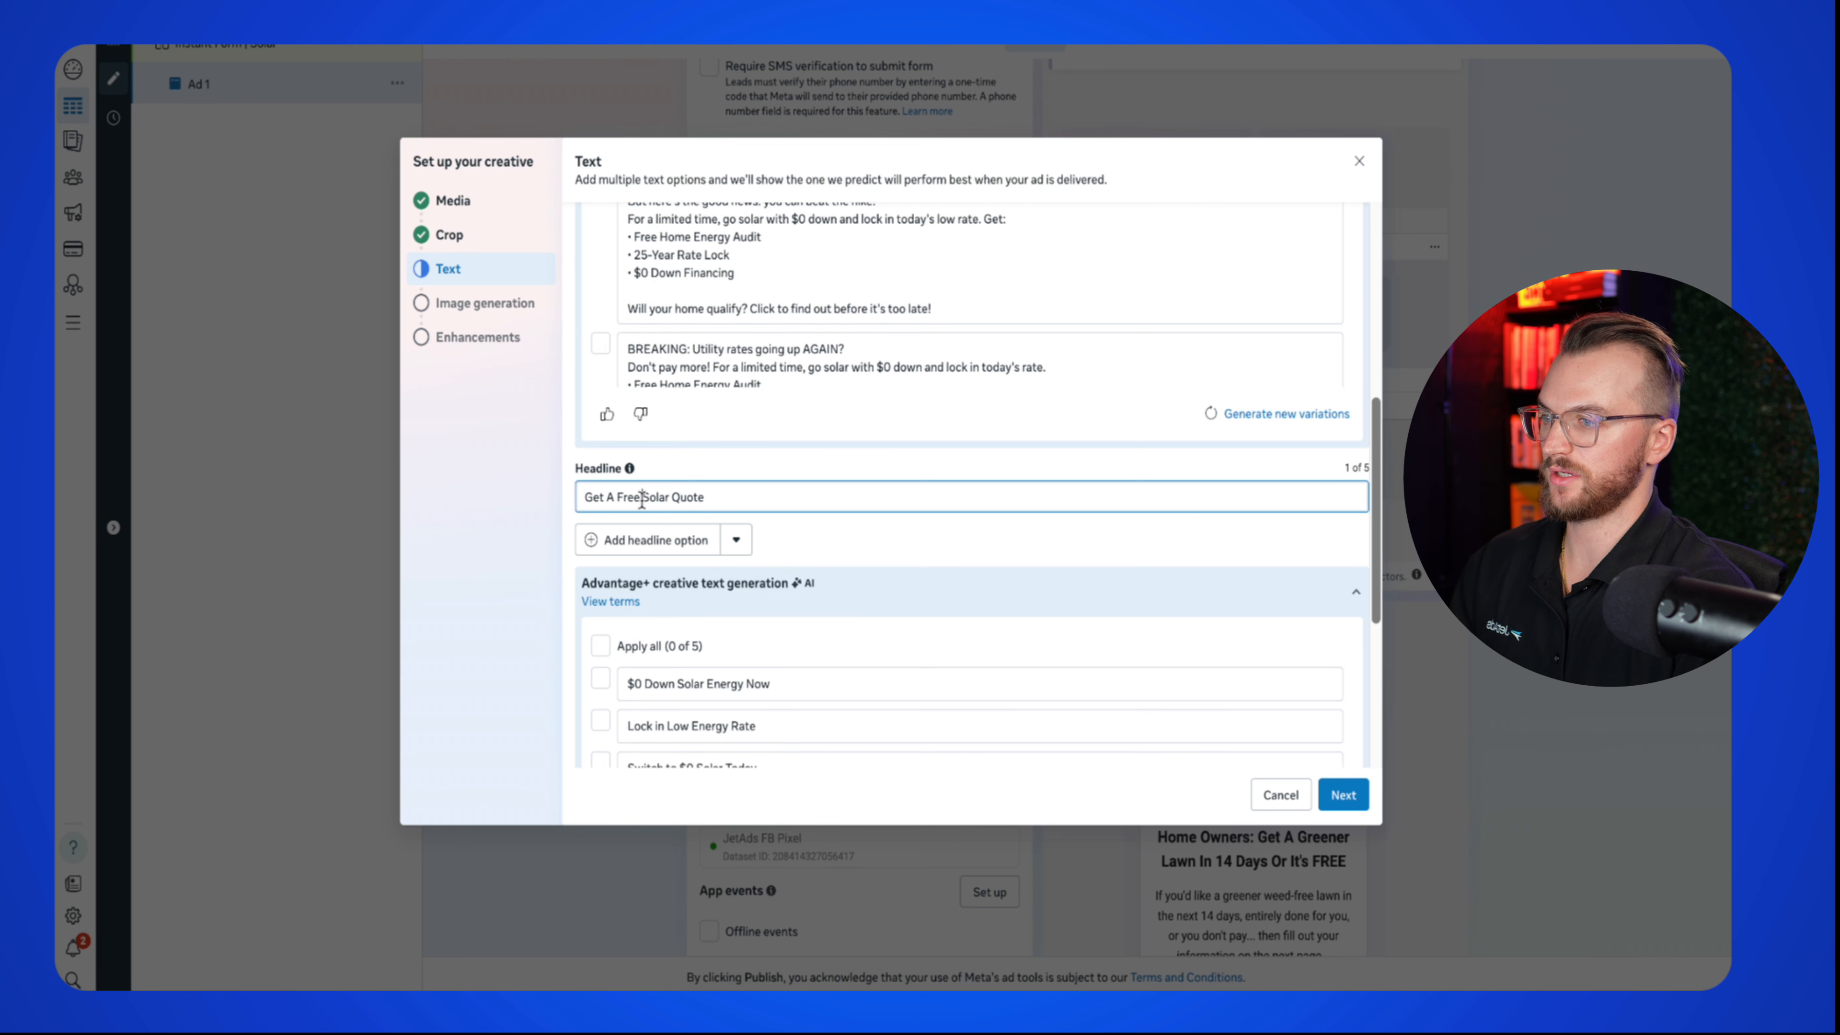
click(647, 507)
text($0 Down)
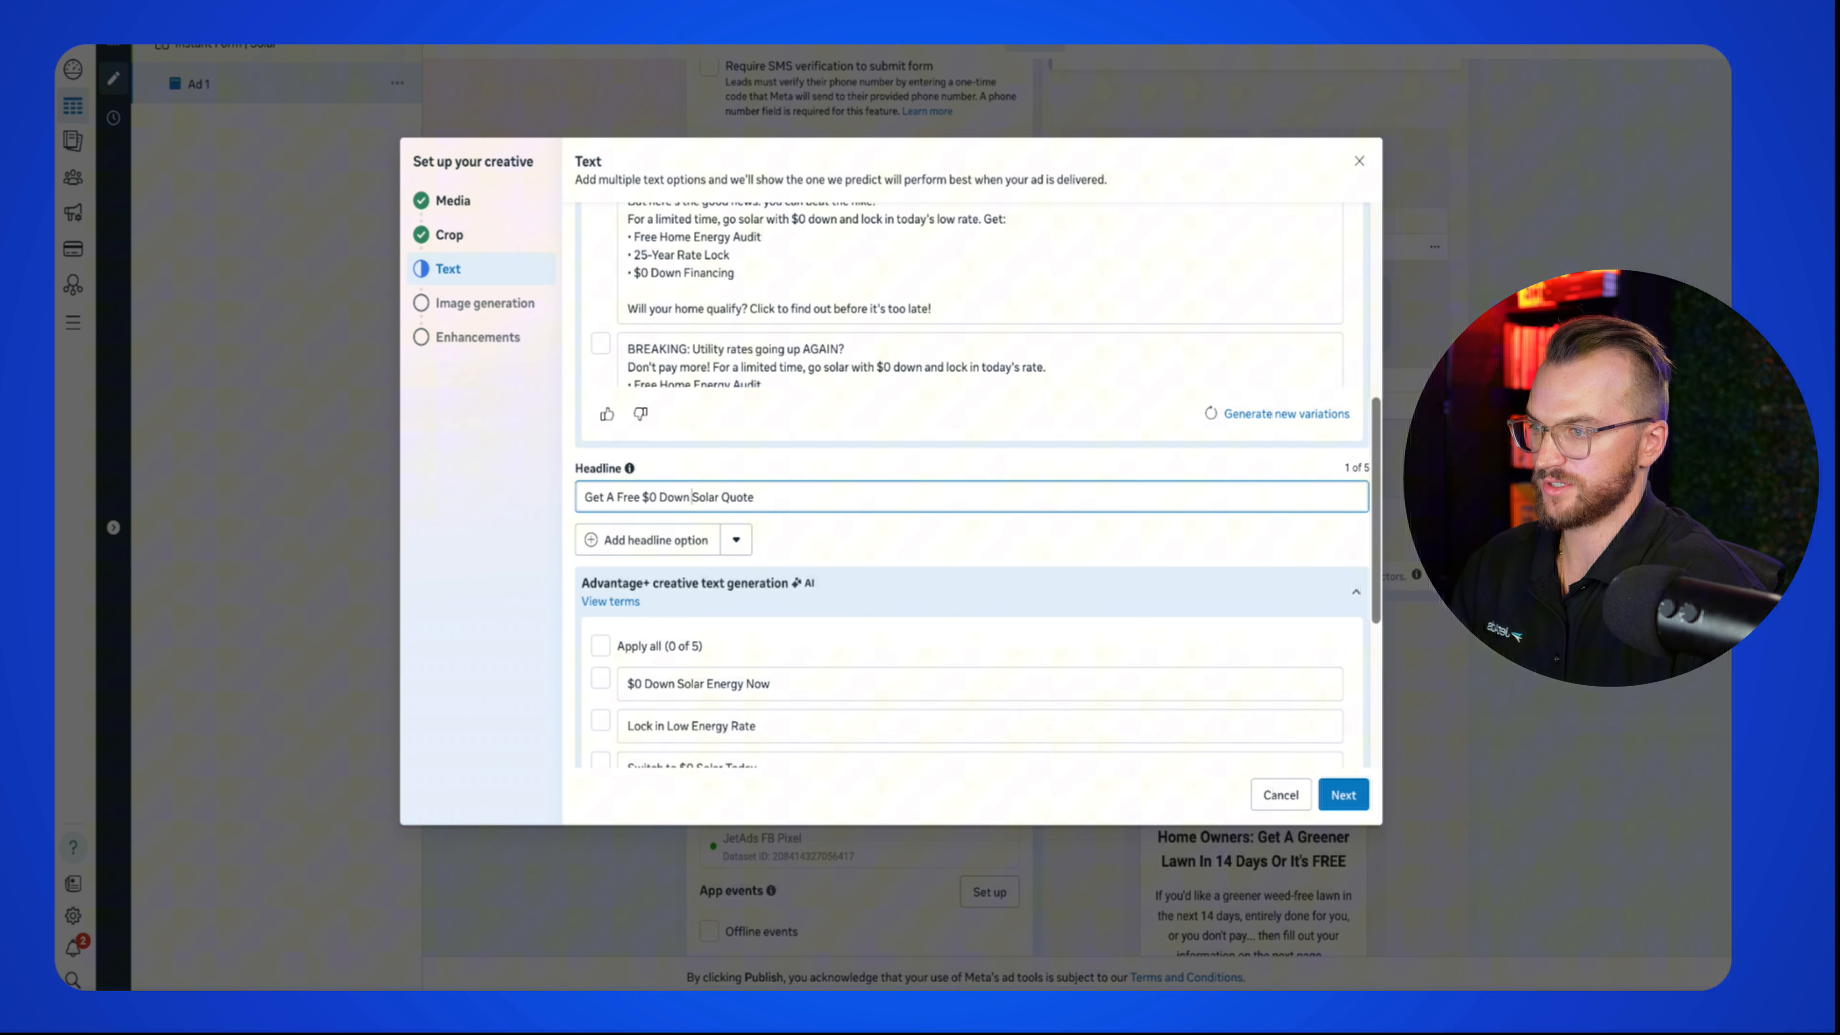
click(777, 472)
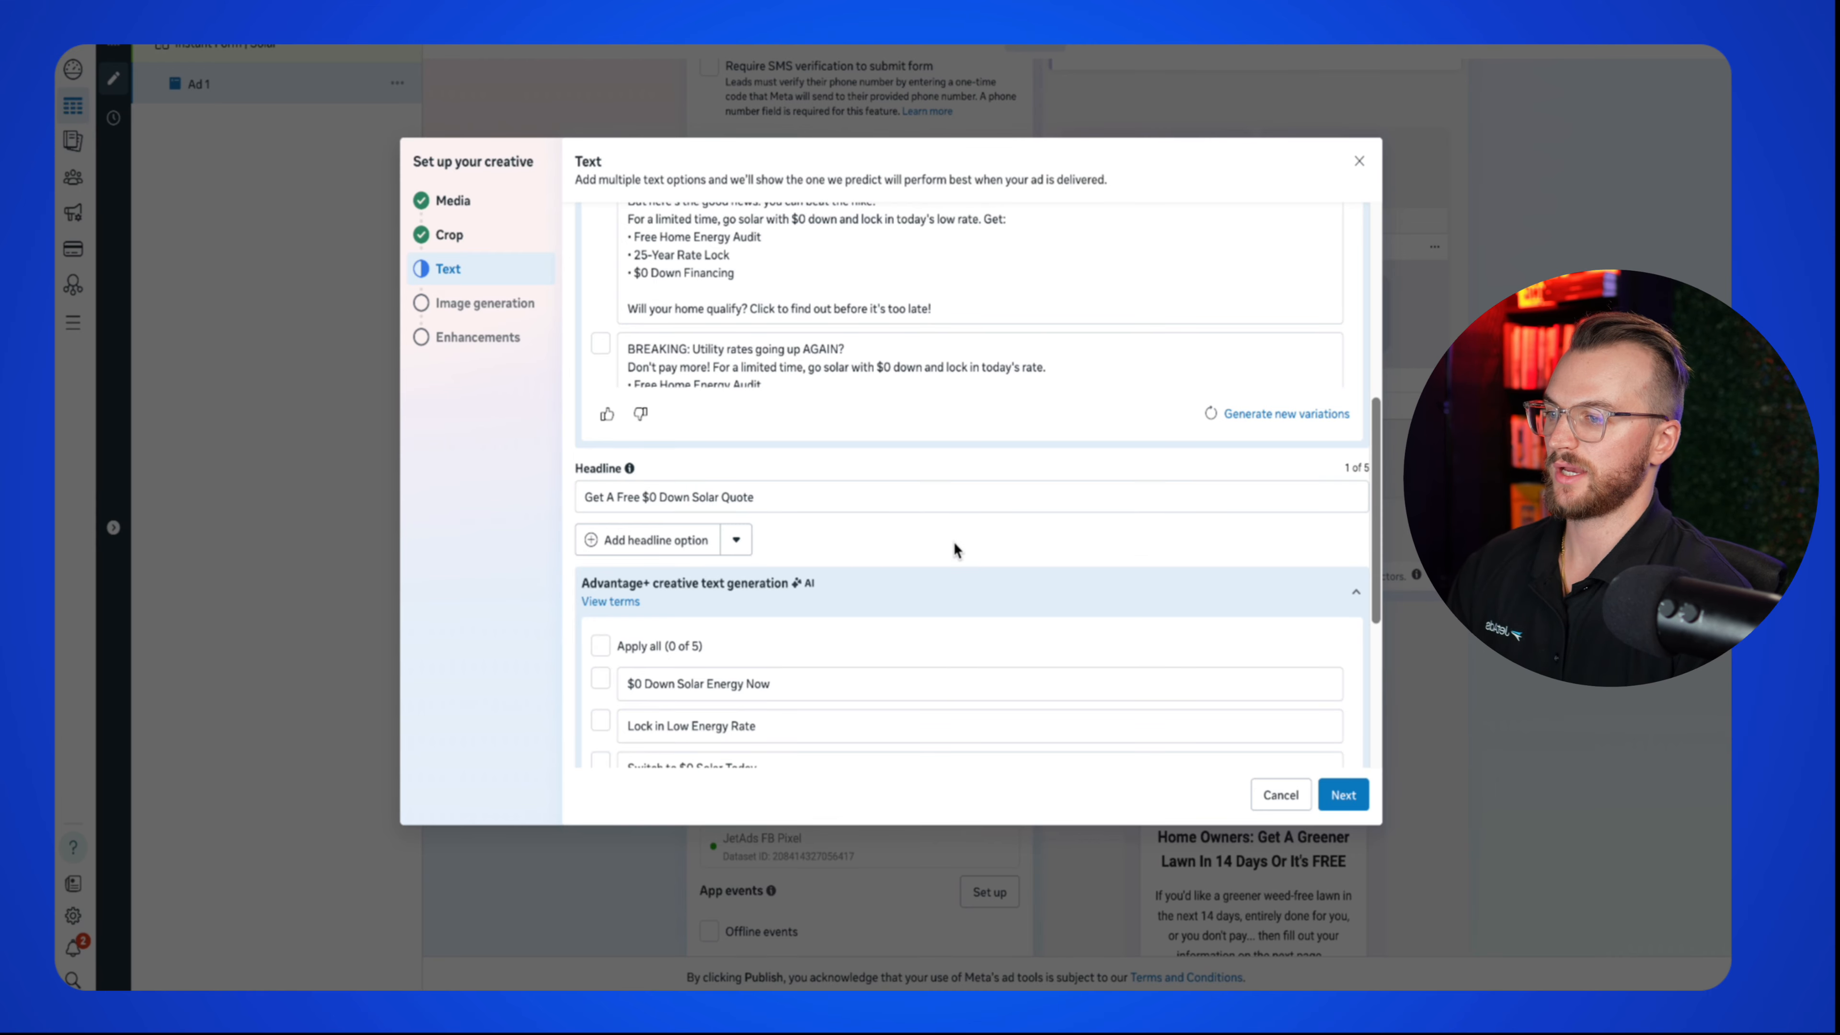
Step: Set the call to action to Get quote and skip AI image generation to reach enhancements
scroll(953, 542, down, 2)
scroll(955, 406, up, 8)
scroll(954, 404, down, 6)
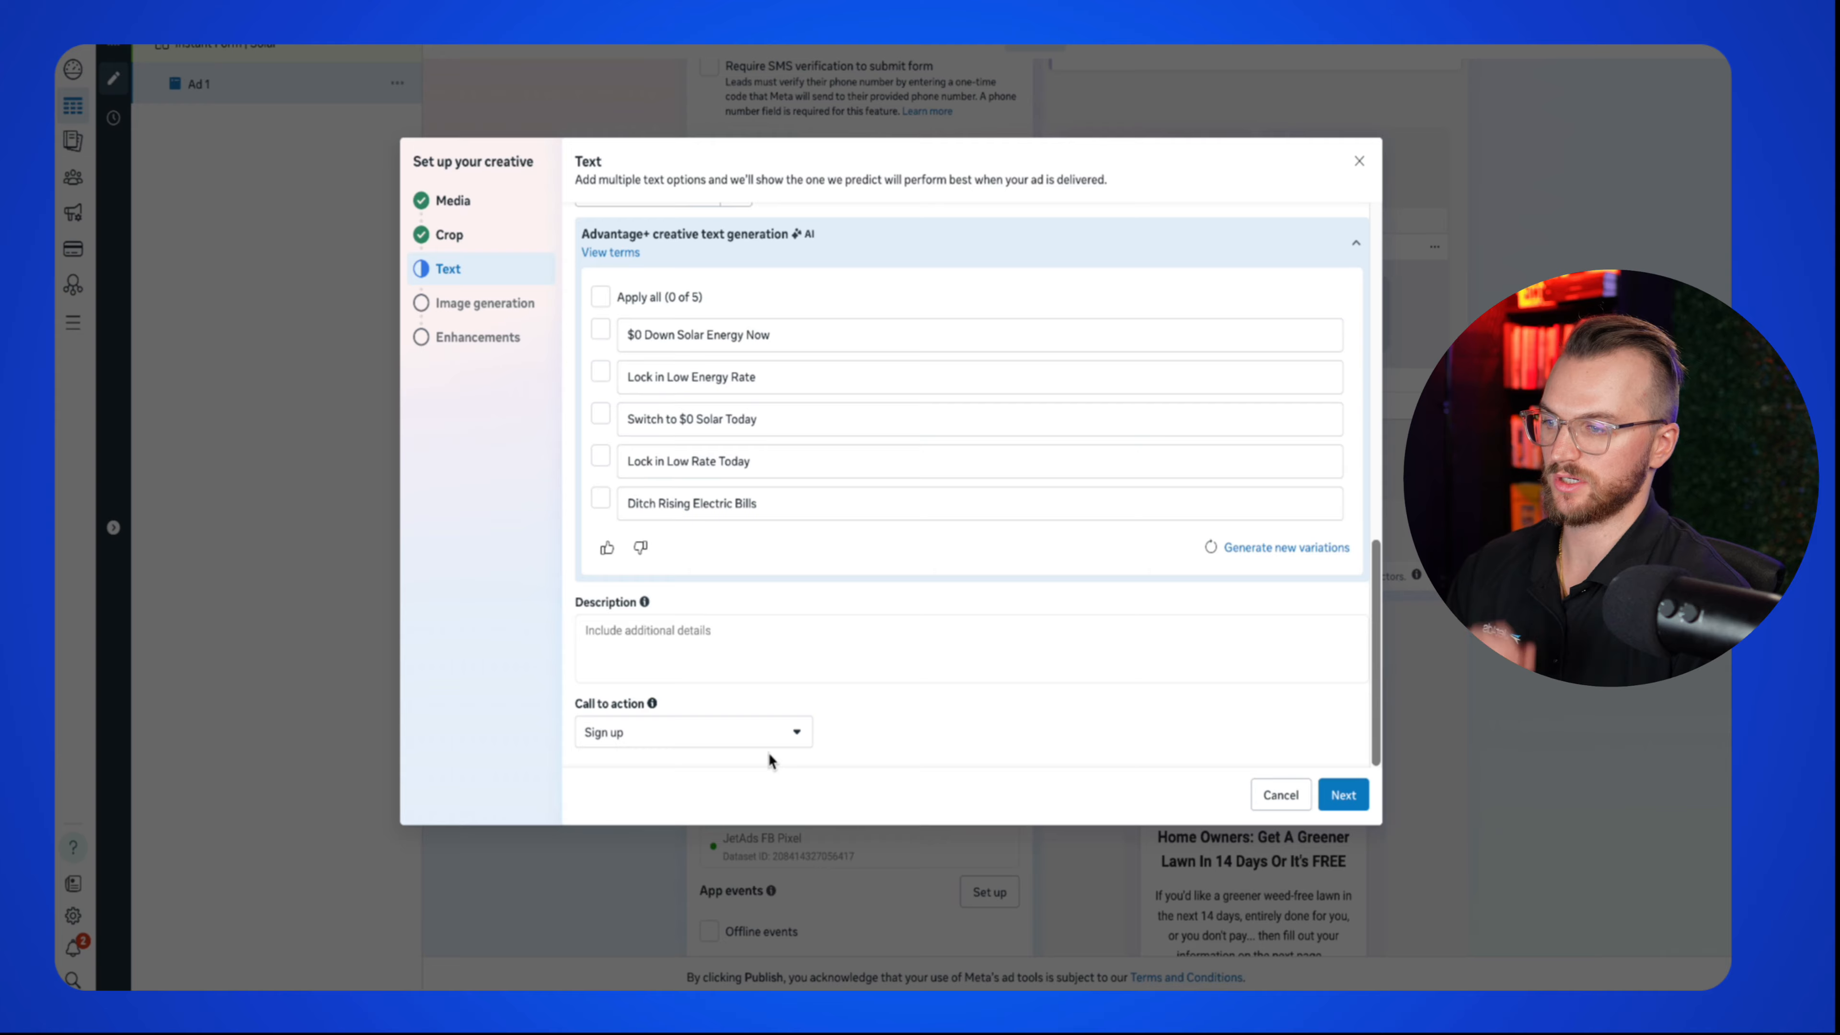
click(753, 742)
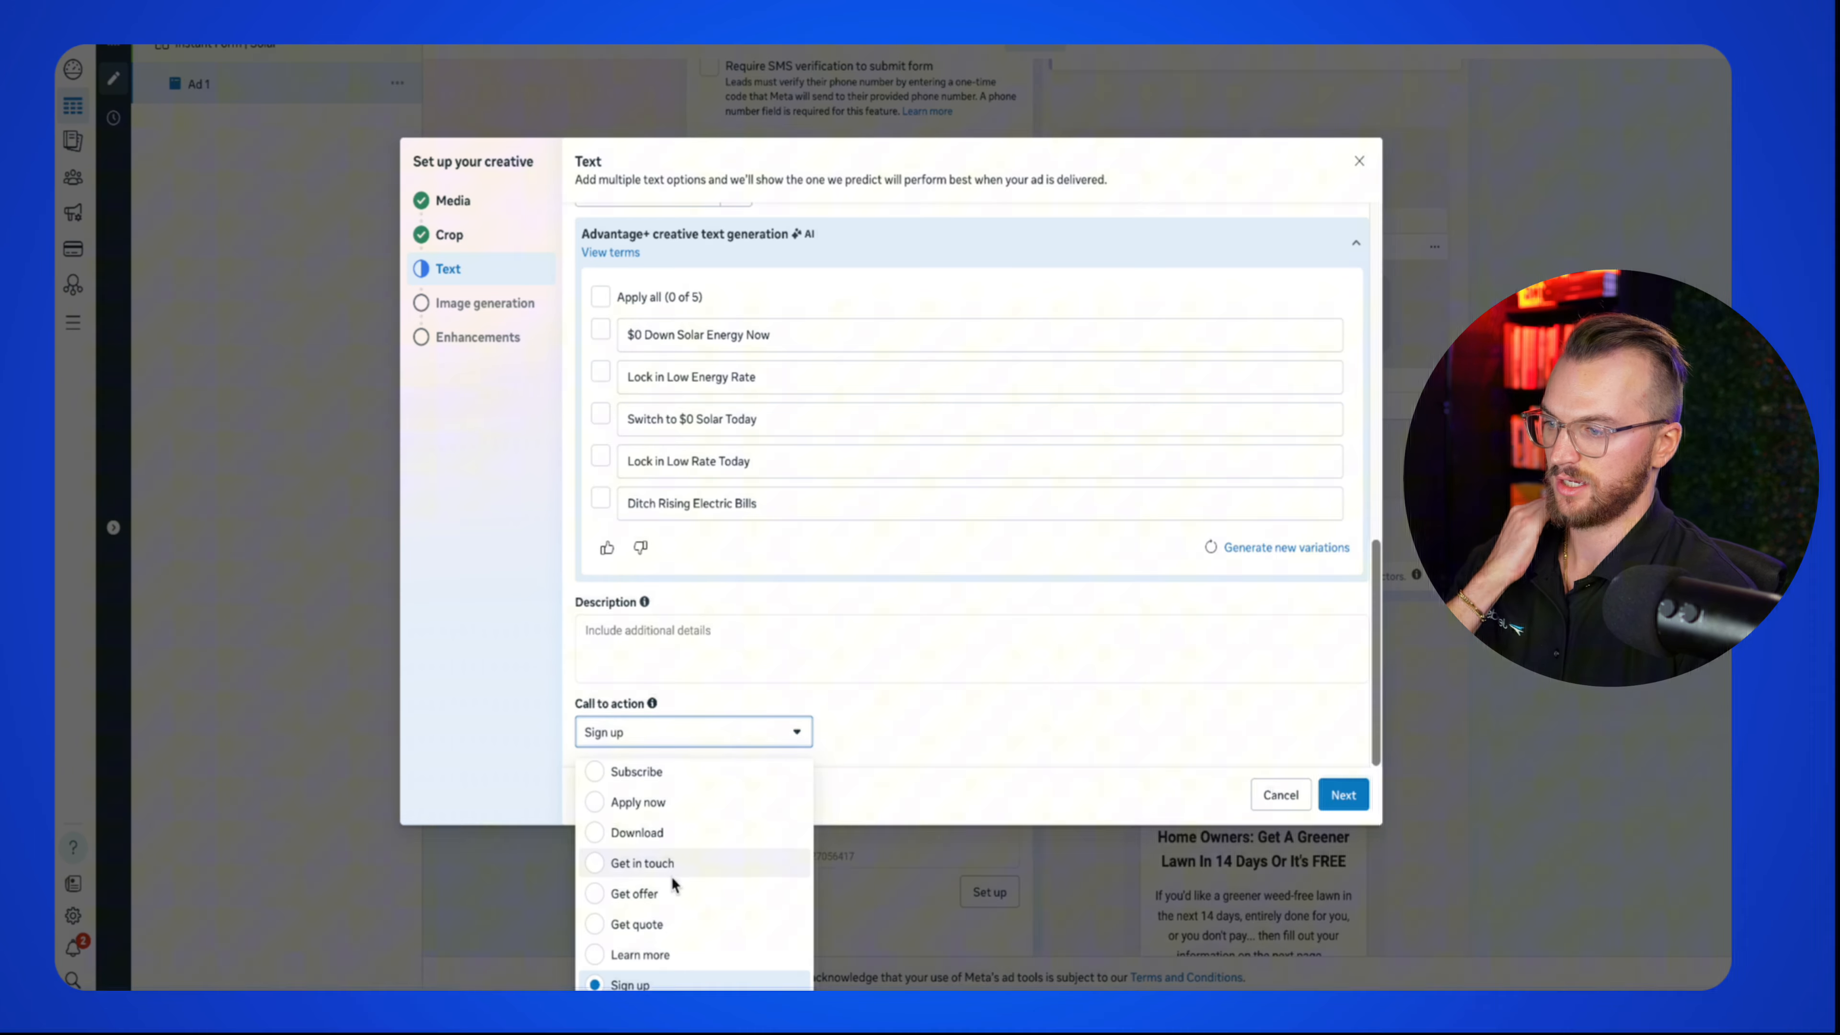
click(677, 925)
click(1339, 793)
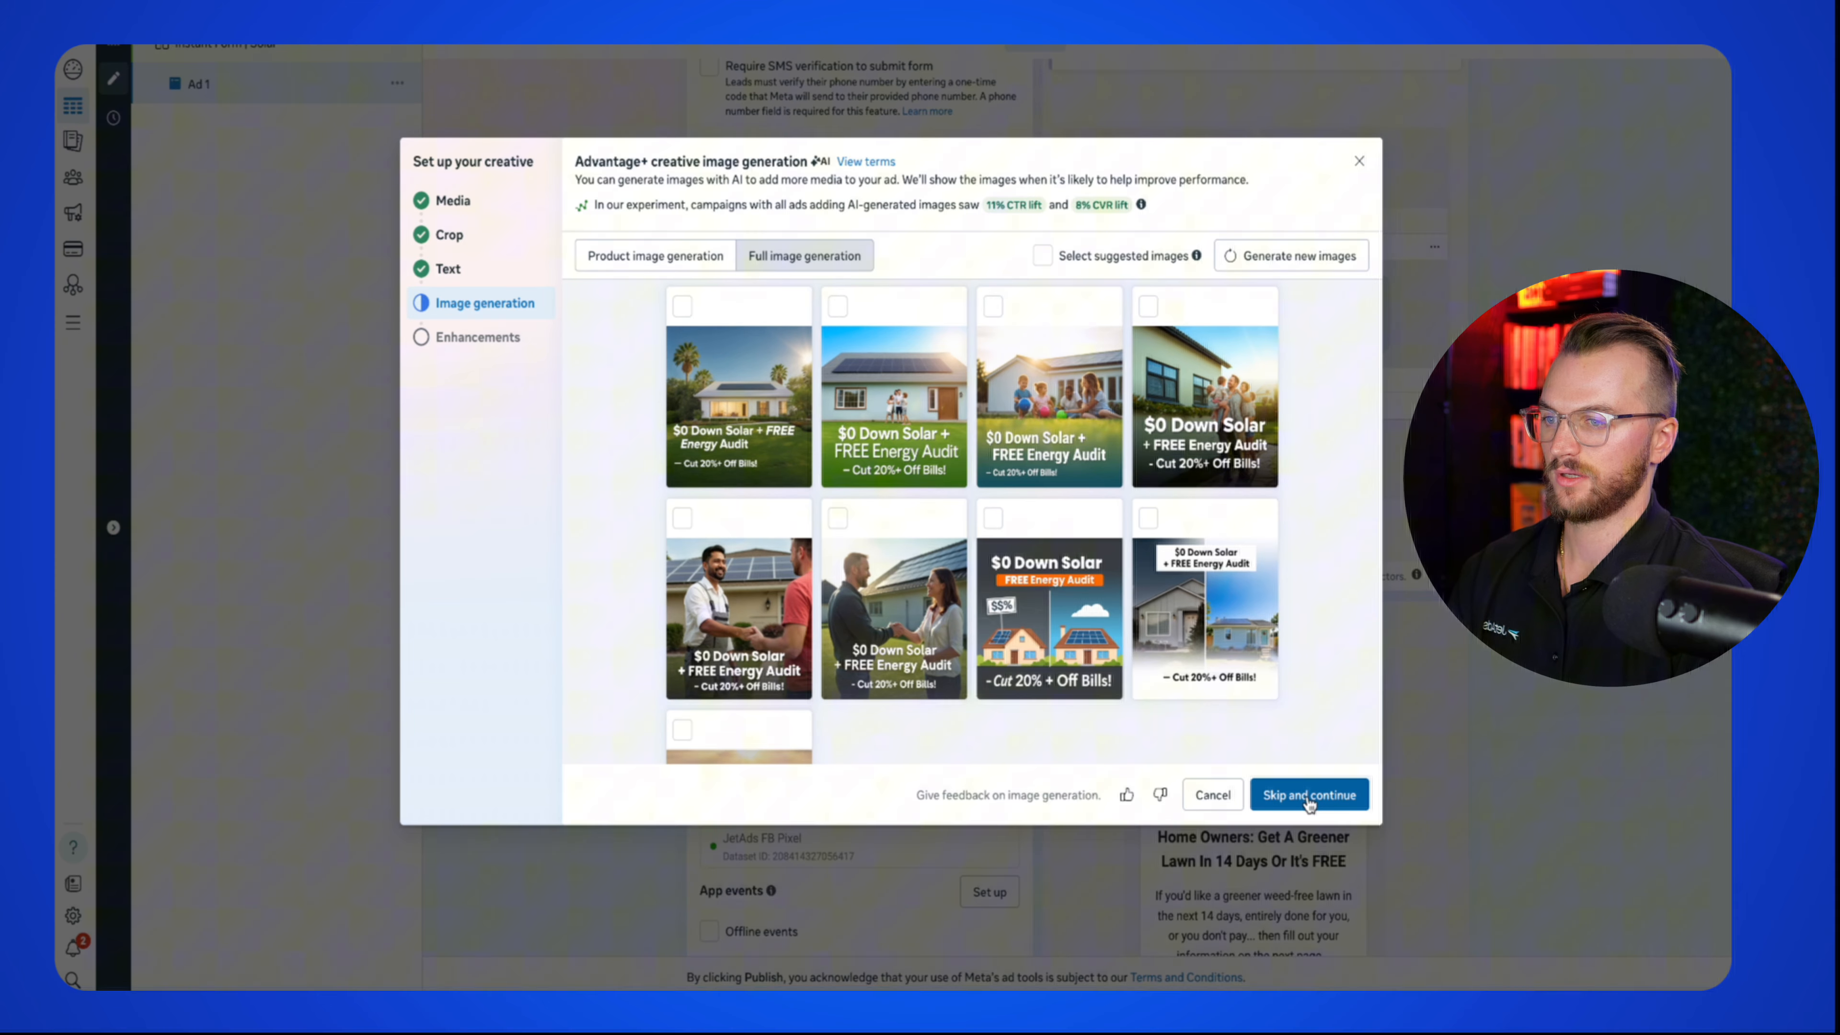
click(1308, 795)
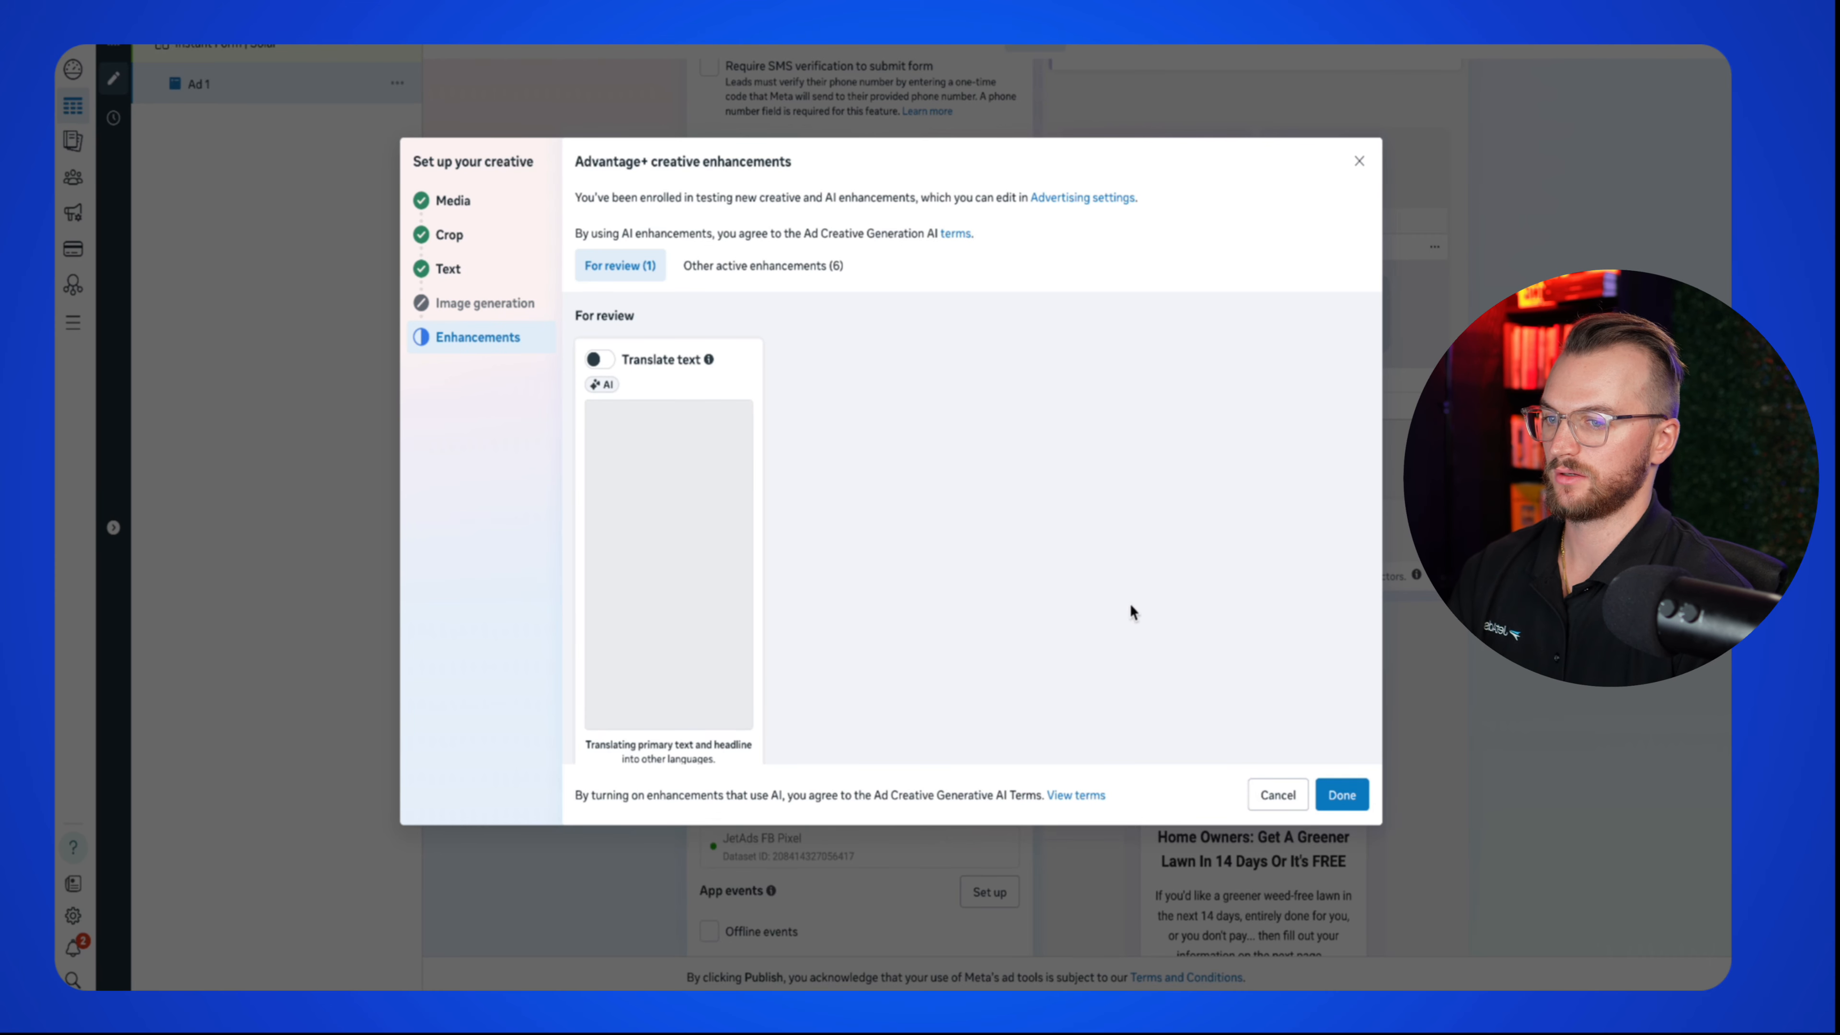
click(763, 265)
scroll(830, 362, down, 3)
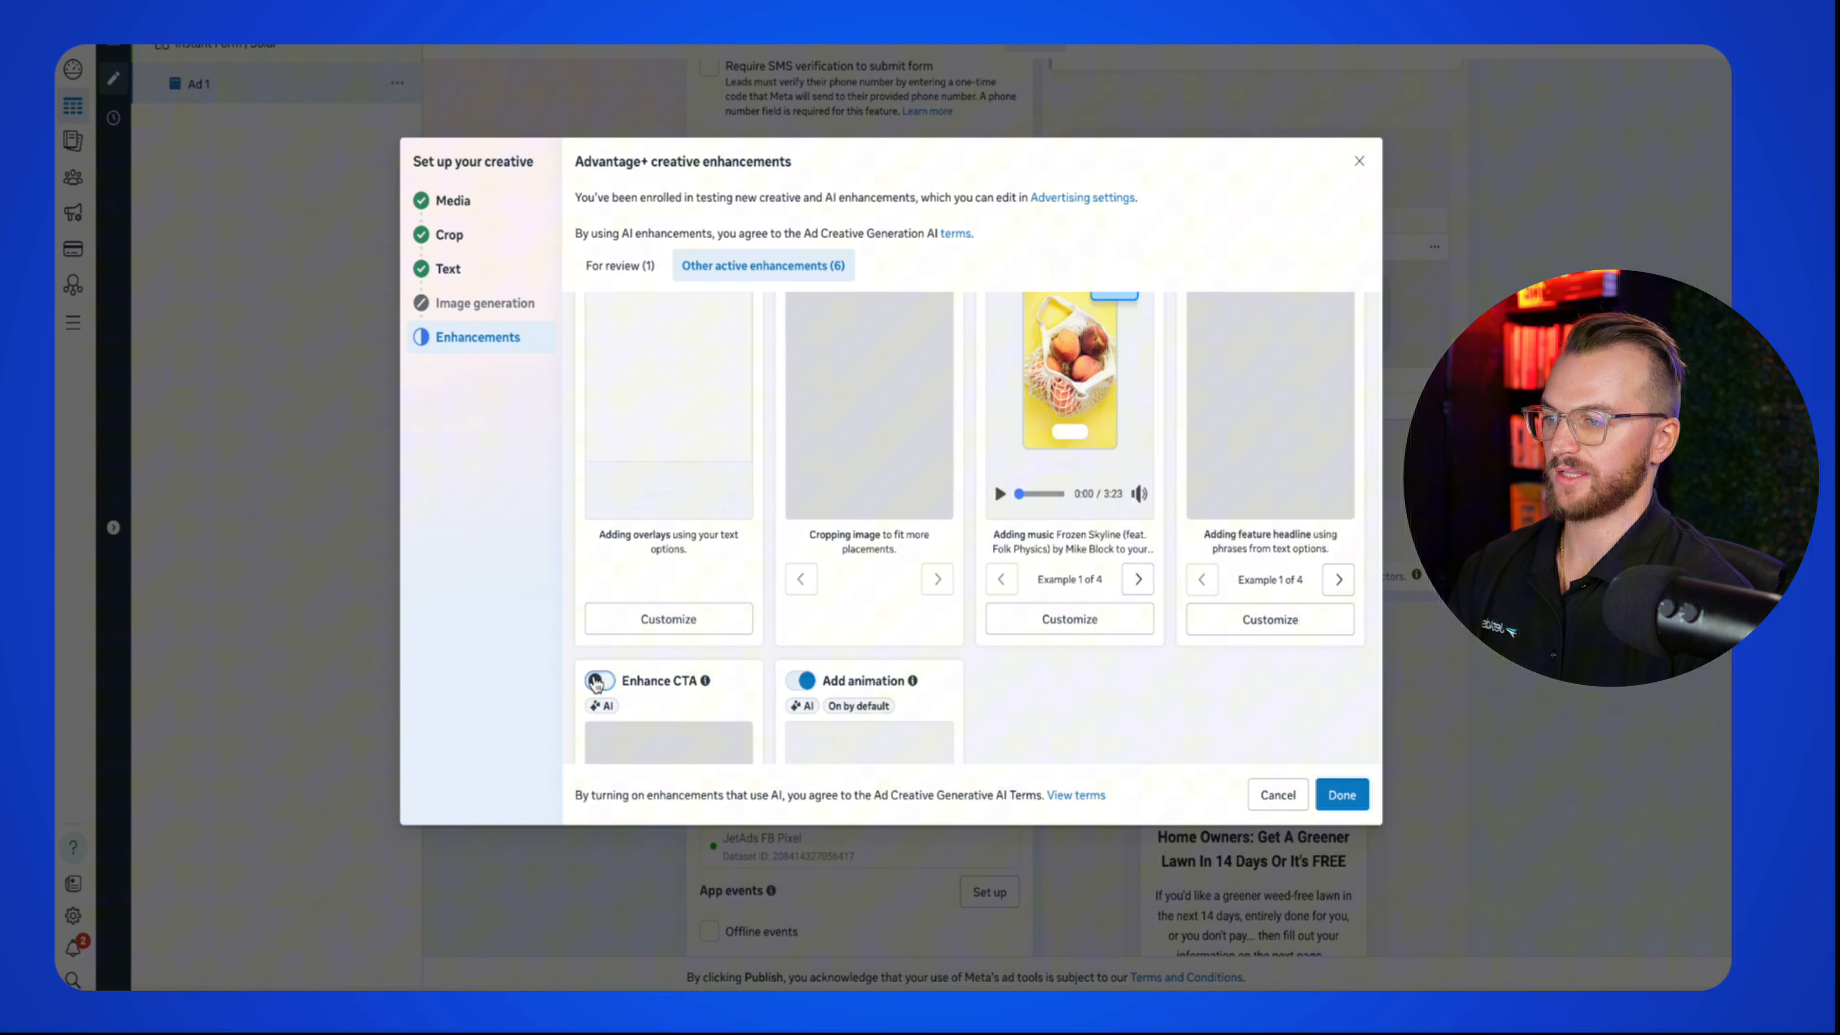
Step: Turn on the Enhance CTA enhancement, then start a new instant form with Create form
click(596, 681)
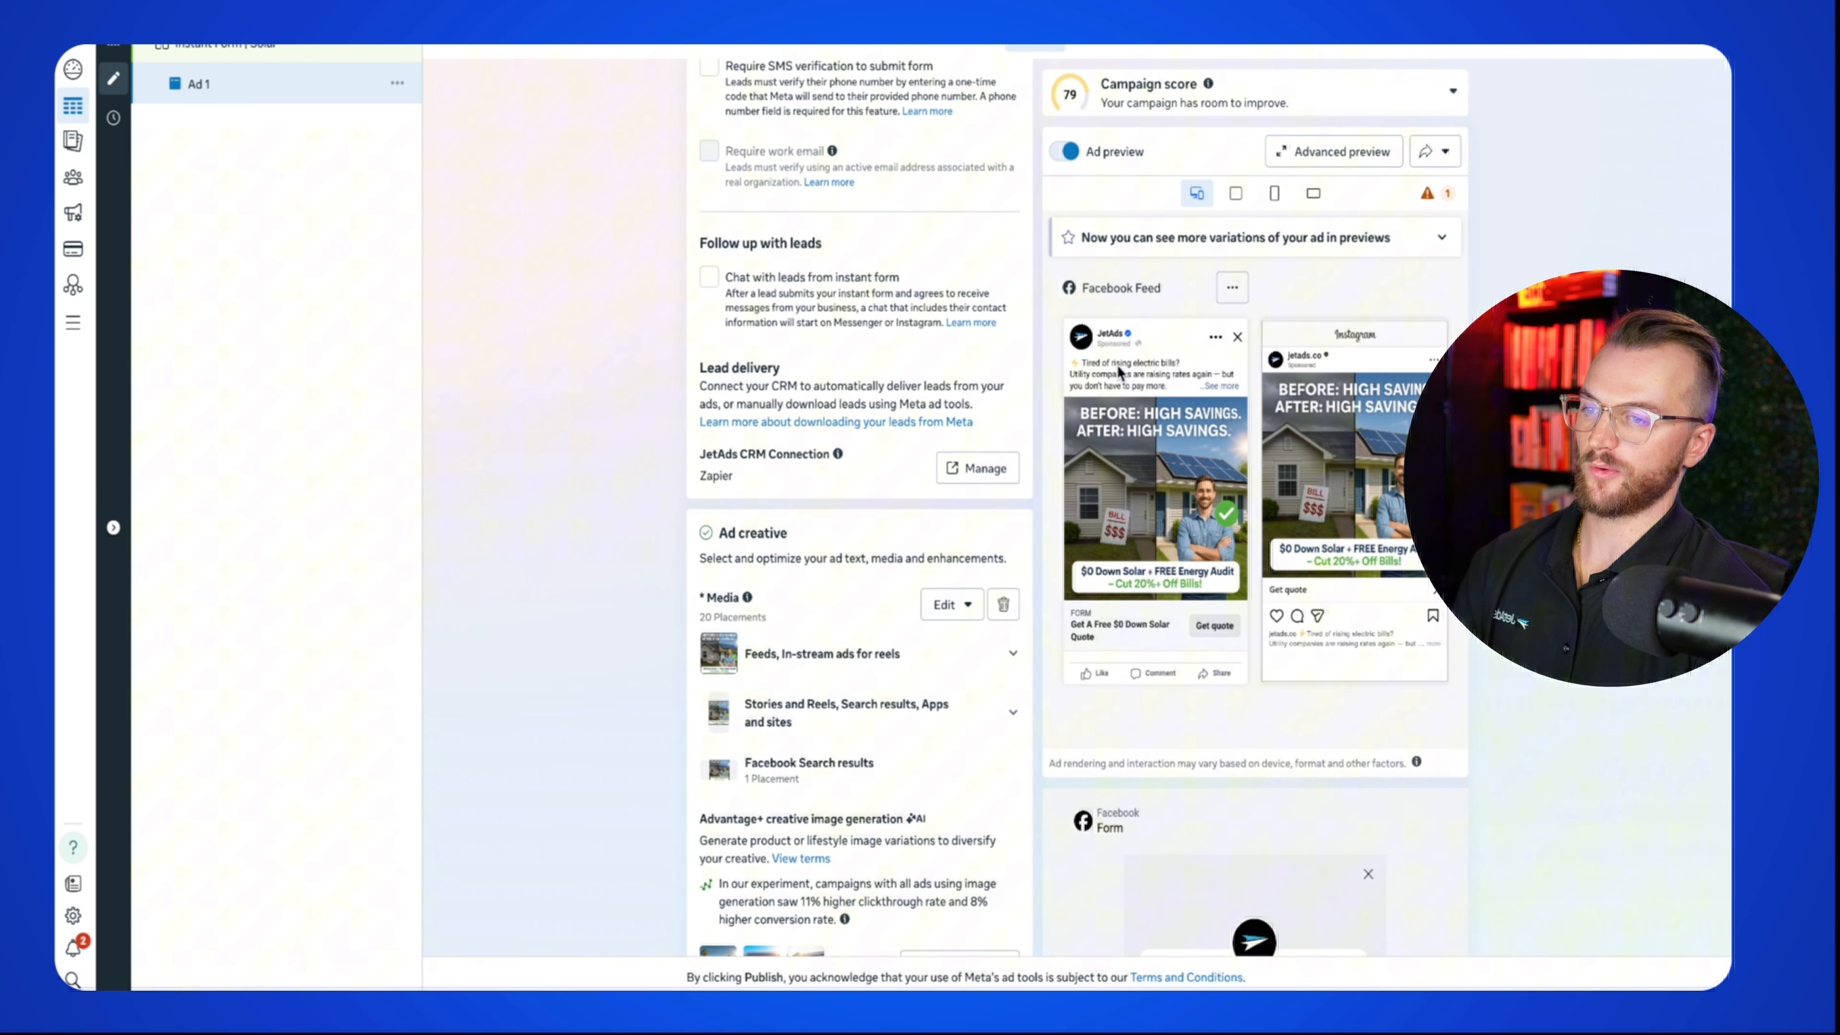
click(1215, 386)
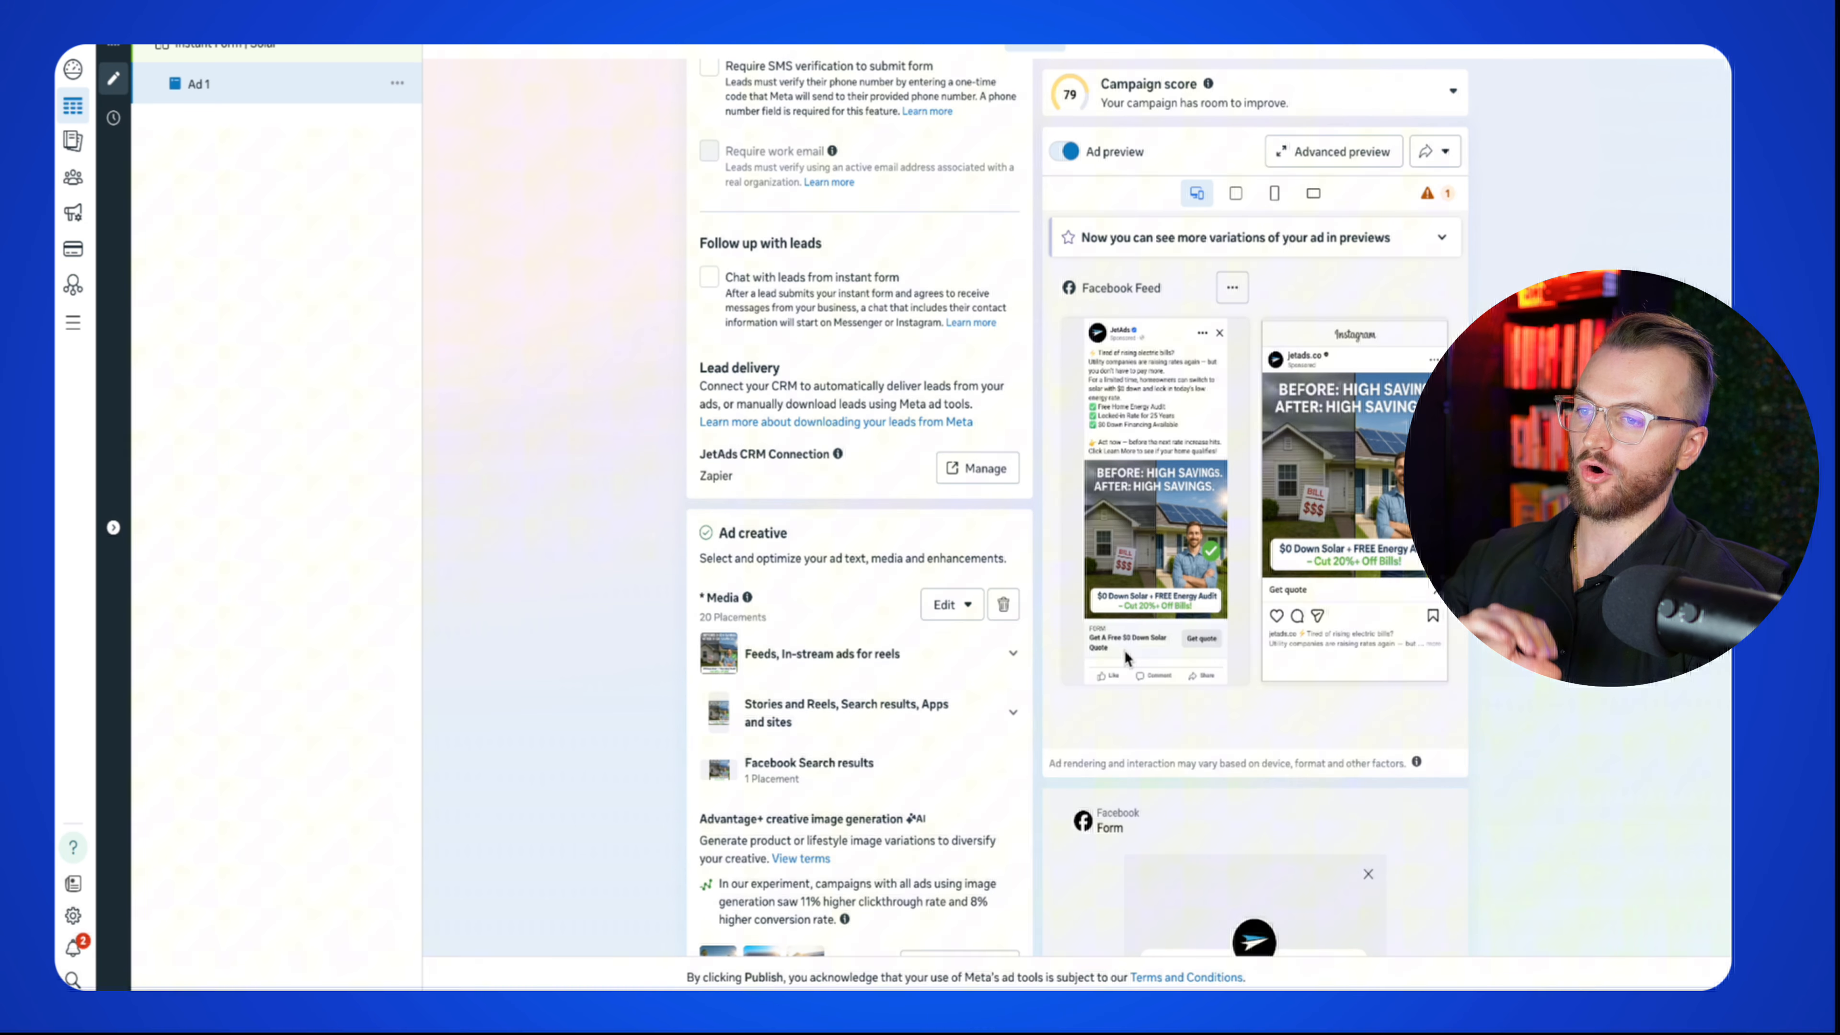
scroll(873, 544, up, 3)
scroll(873, 543, up, 10)
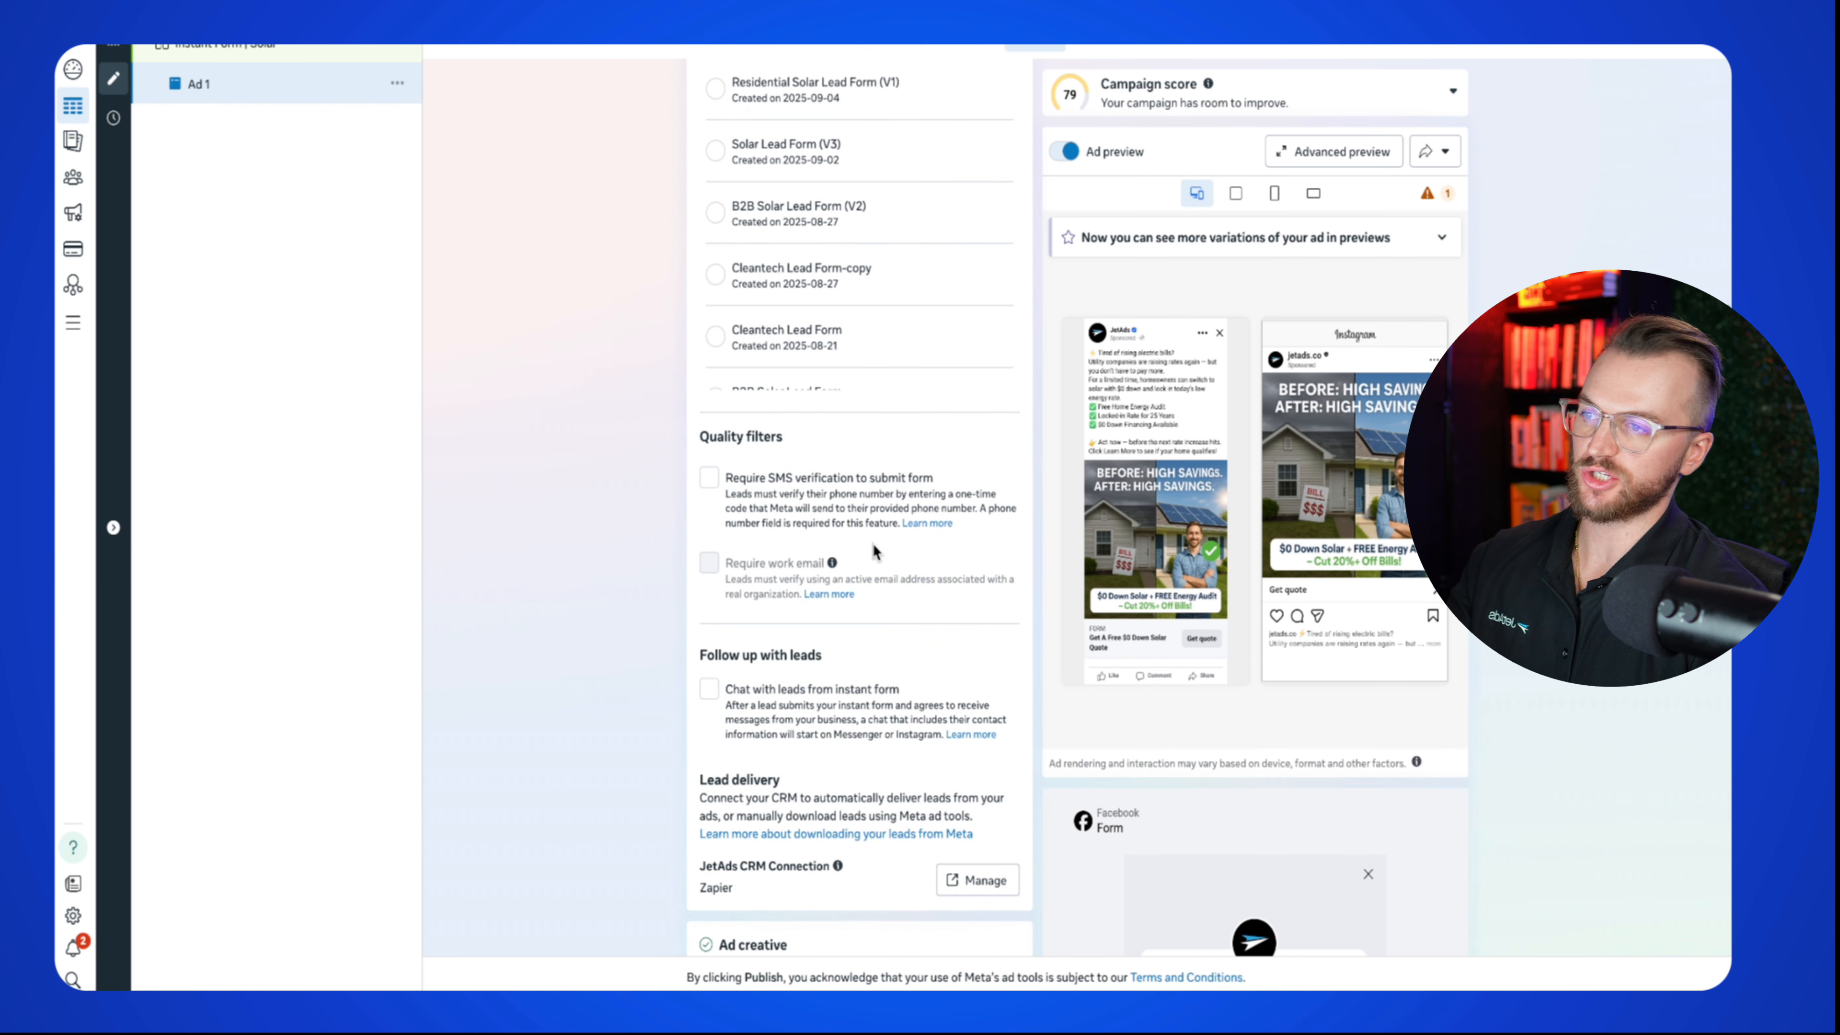
scroll(547, 571, down, 3)
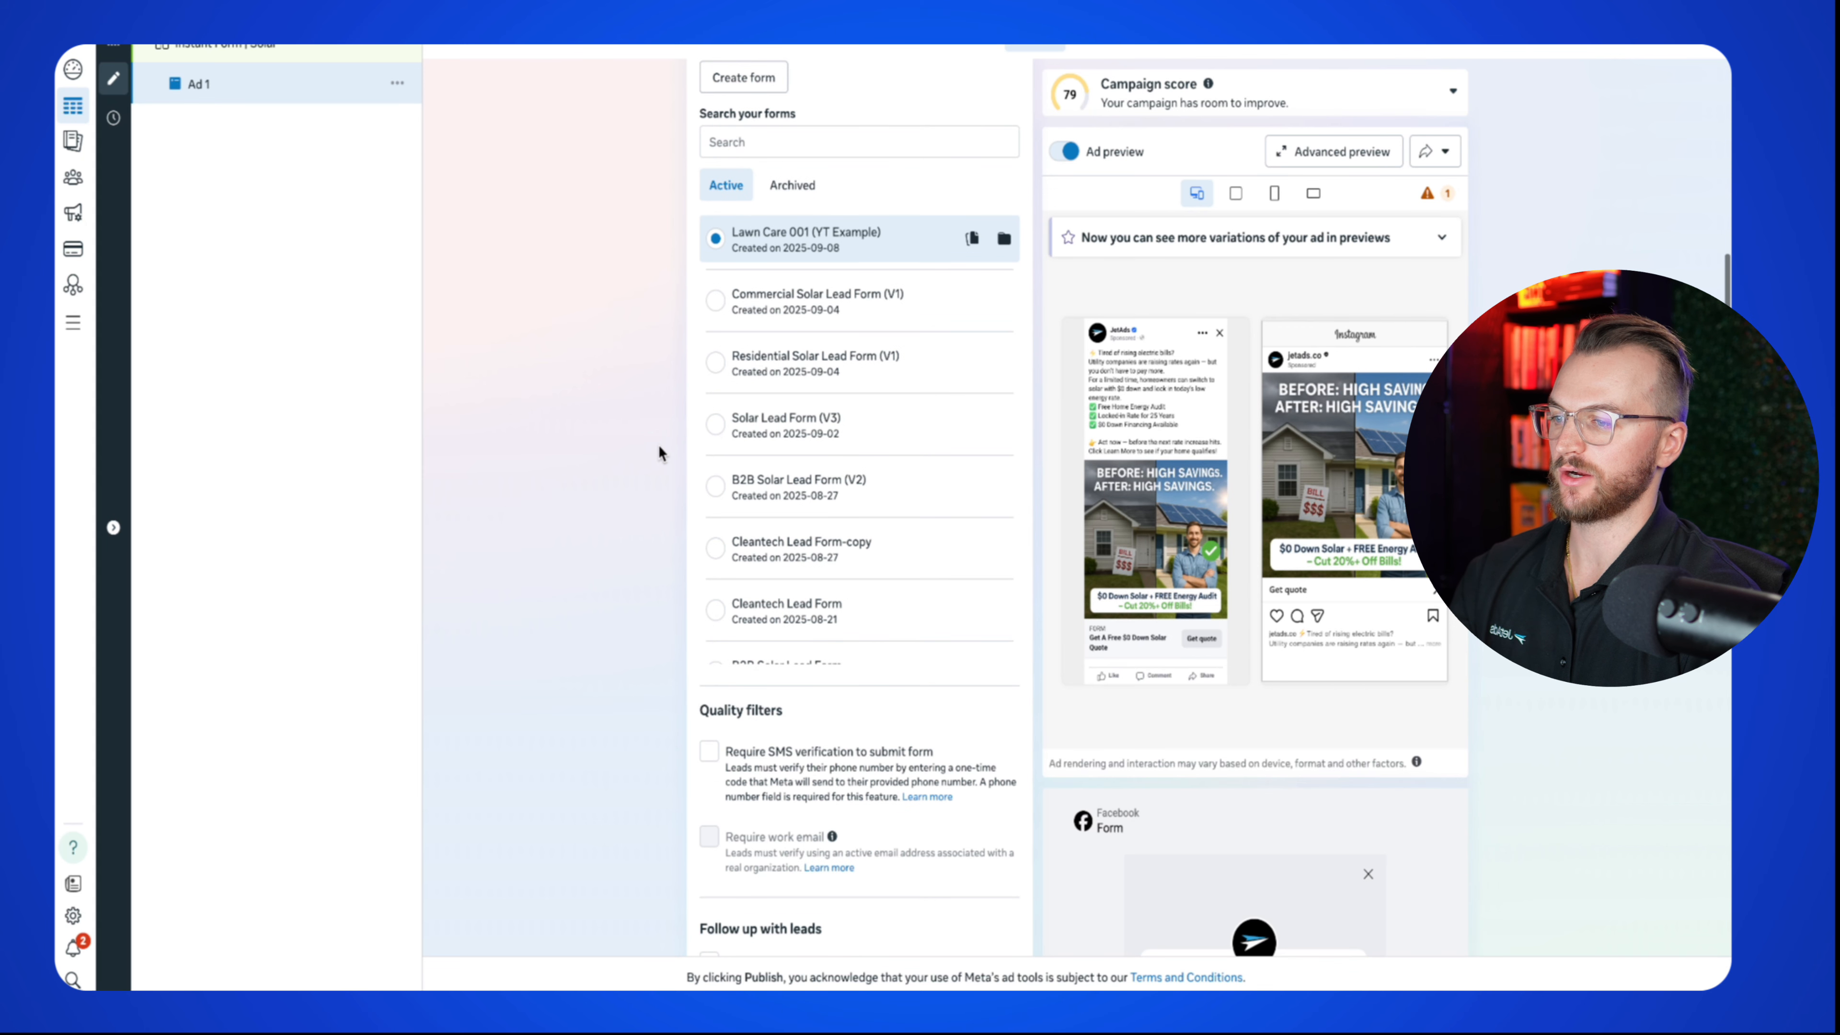
scroll(674, 428, up, 4)
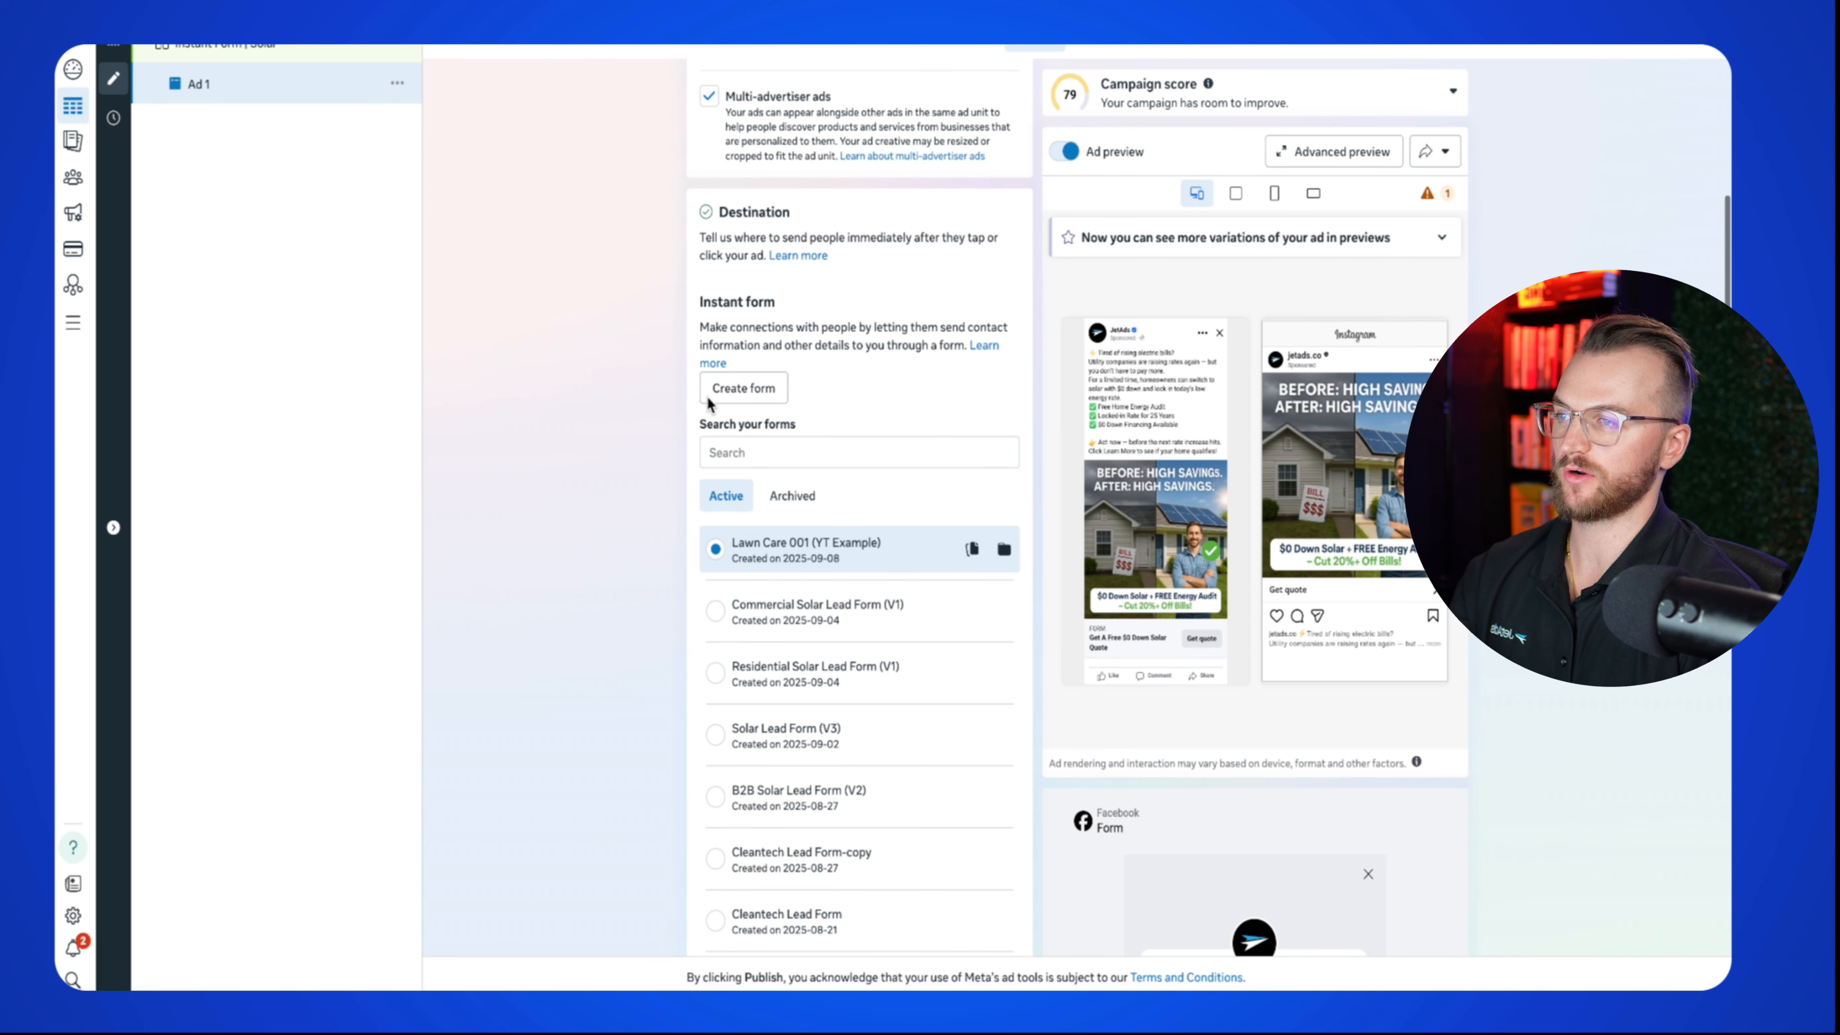
click(733, 391)
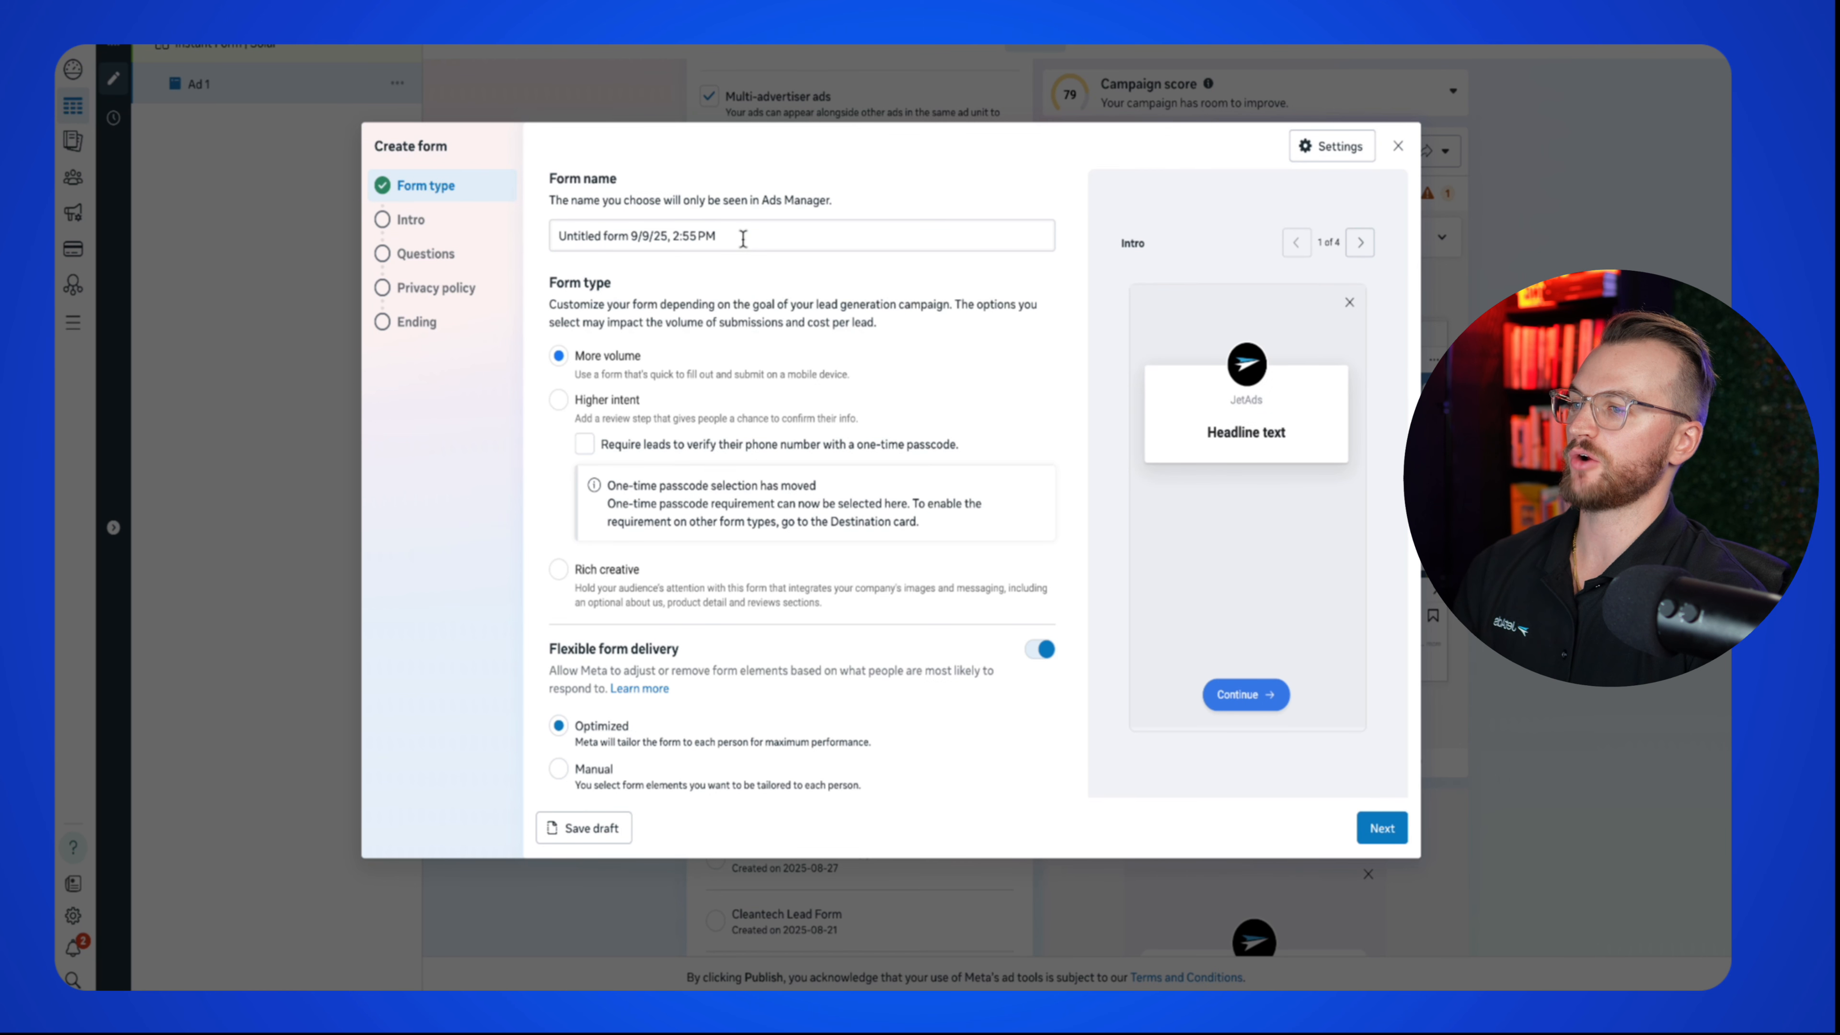
Step: Name the form 'Solar', turn off flexible form delivery, and require a phone one-time passcode
triple_click(737, 221)
text(Solar)
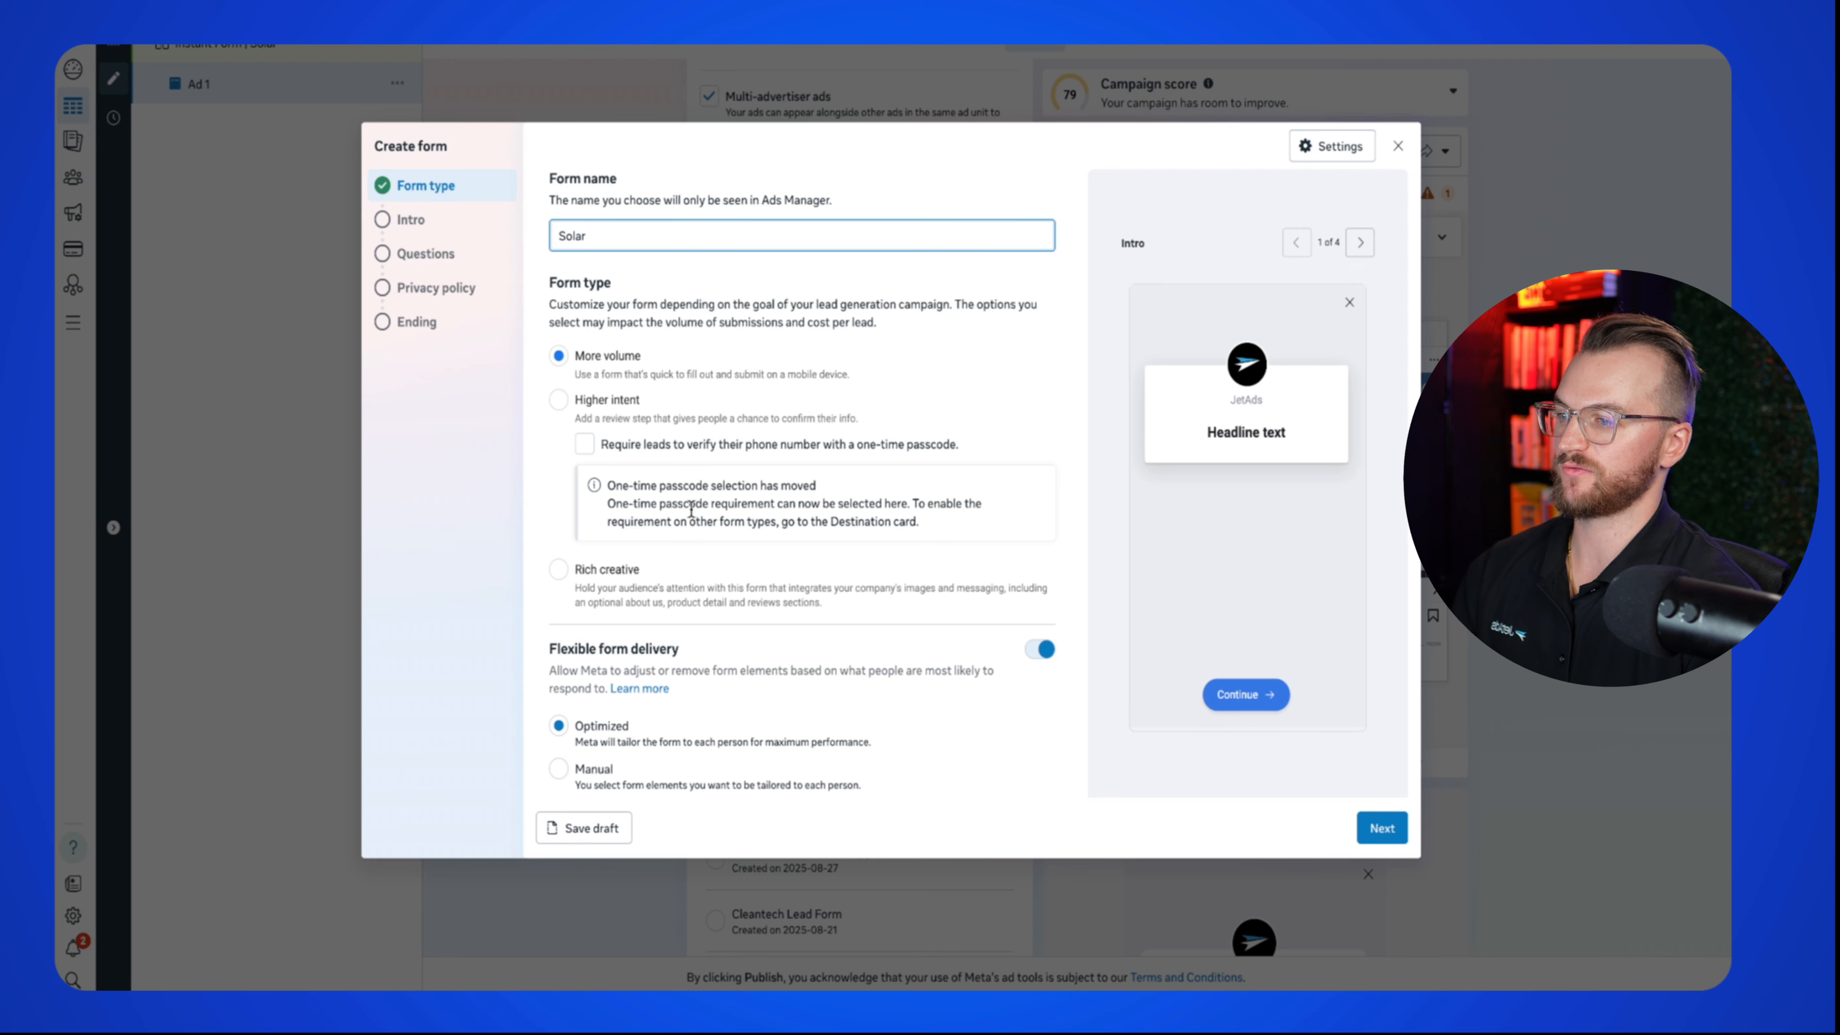
click(1039, 656)
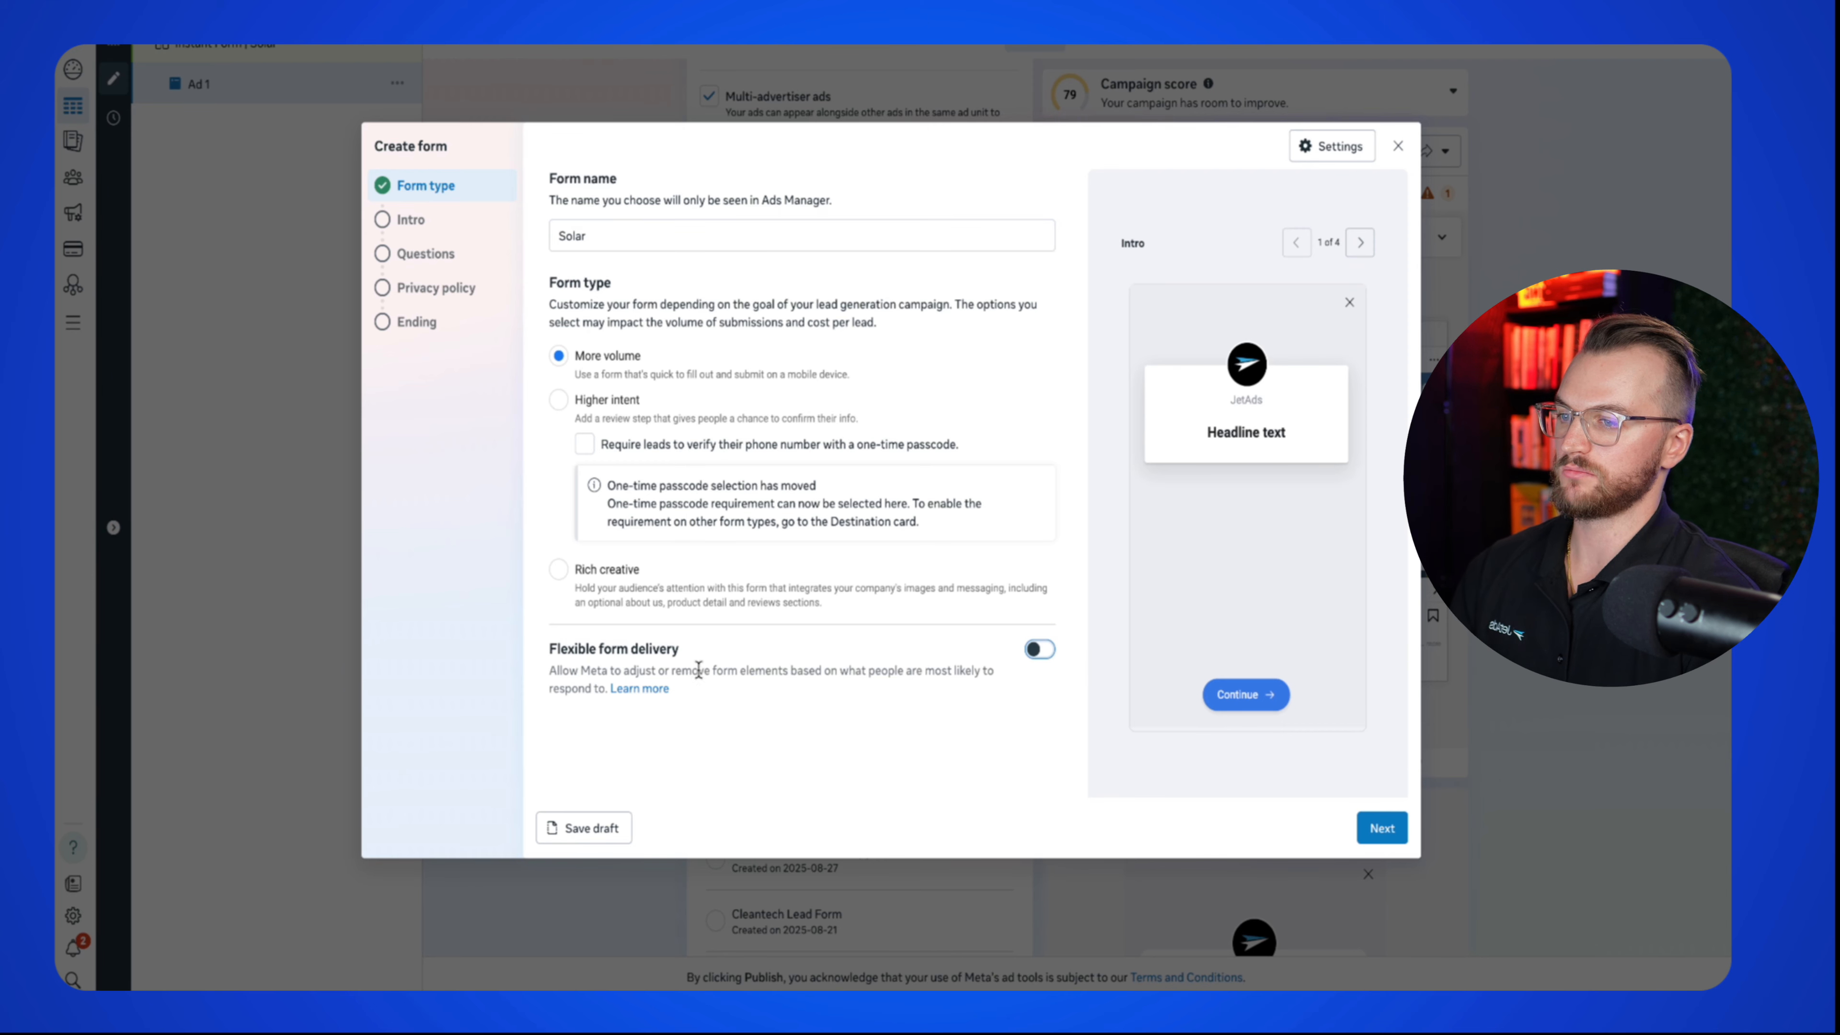
click(586, 449)
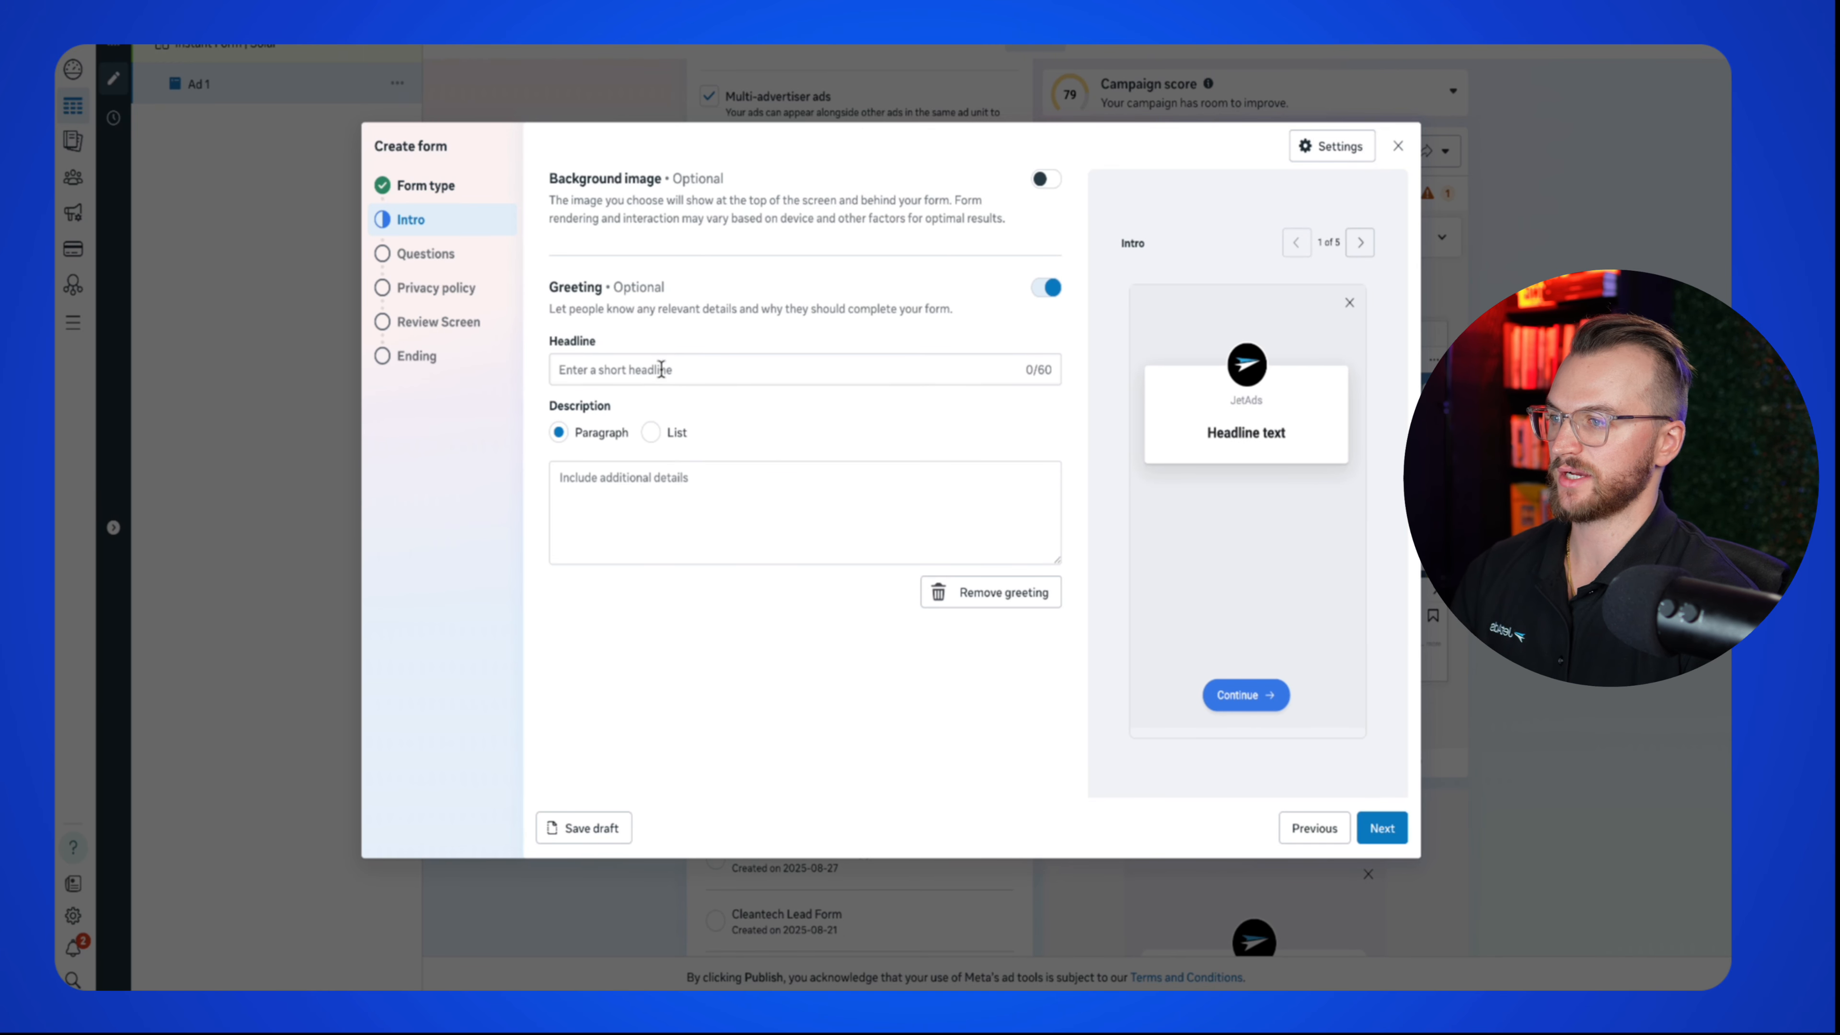
Step: Enter the intro headline 'Get A Free $0 Down Solar Installation Quate' with a short description
click(660, 369)
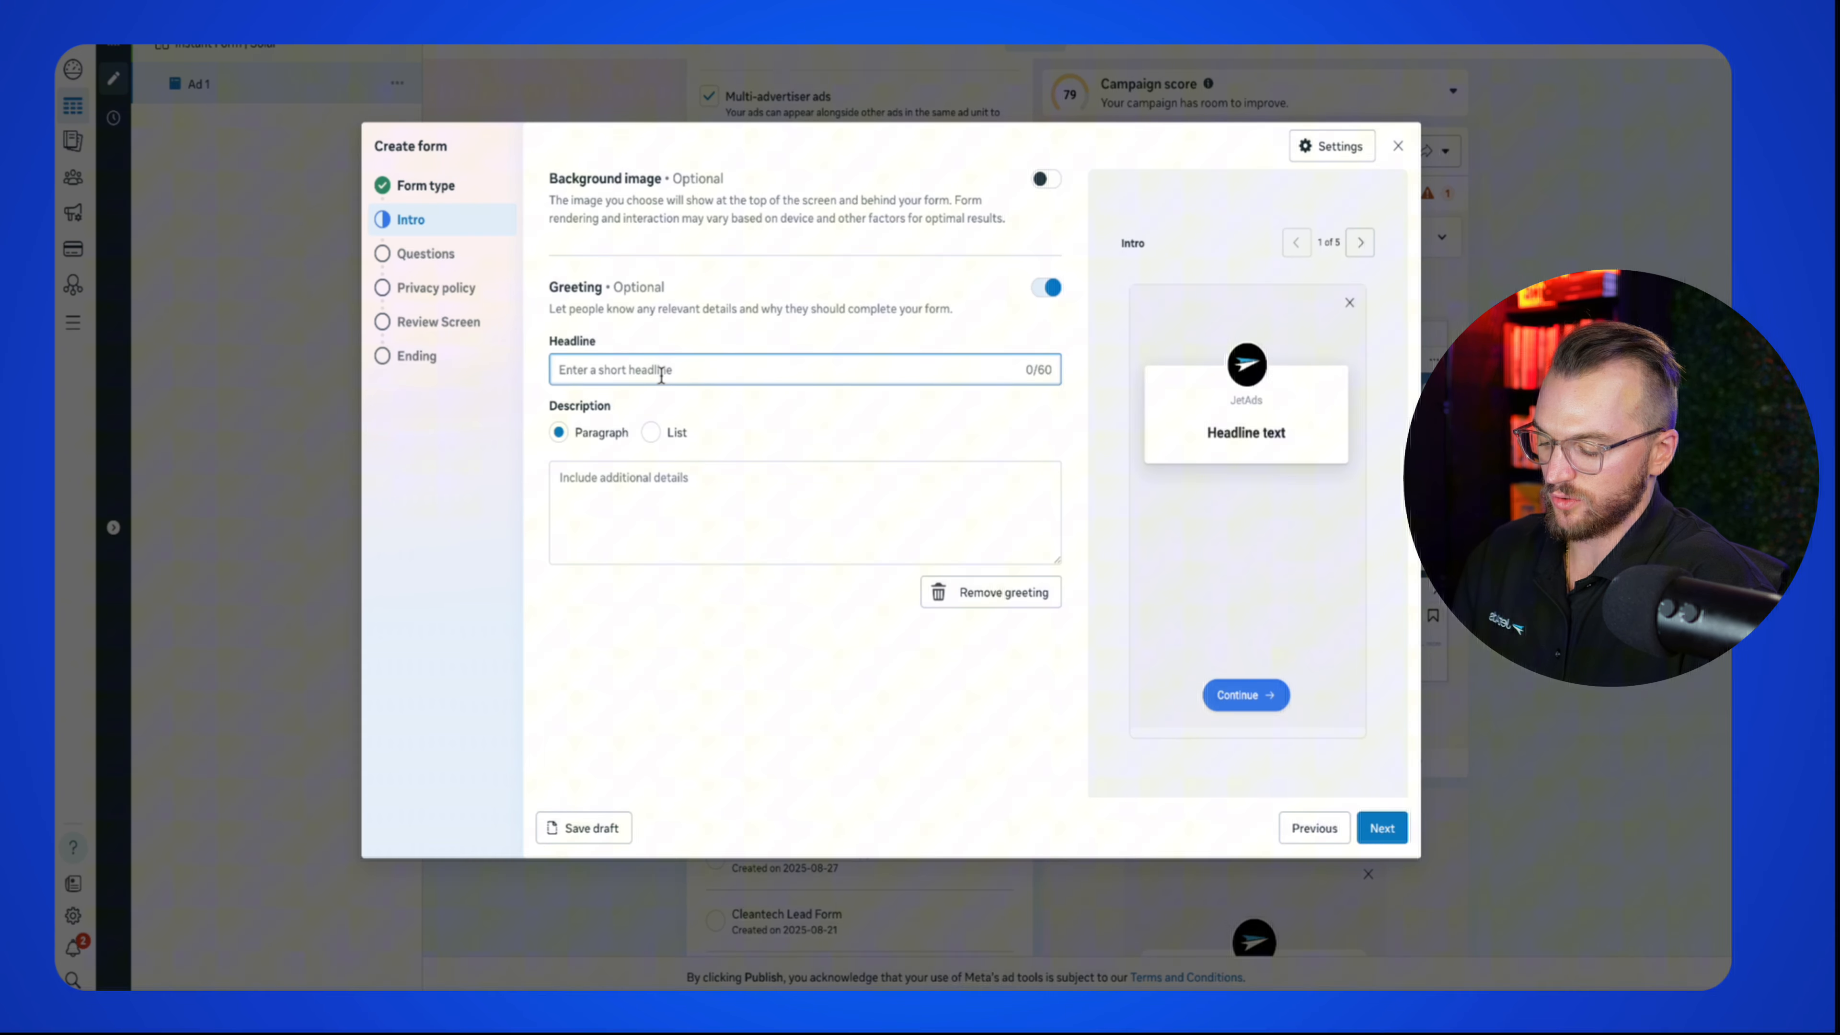
text(G)
key(BackSpace)
text(Get A F)
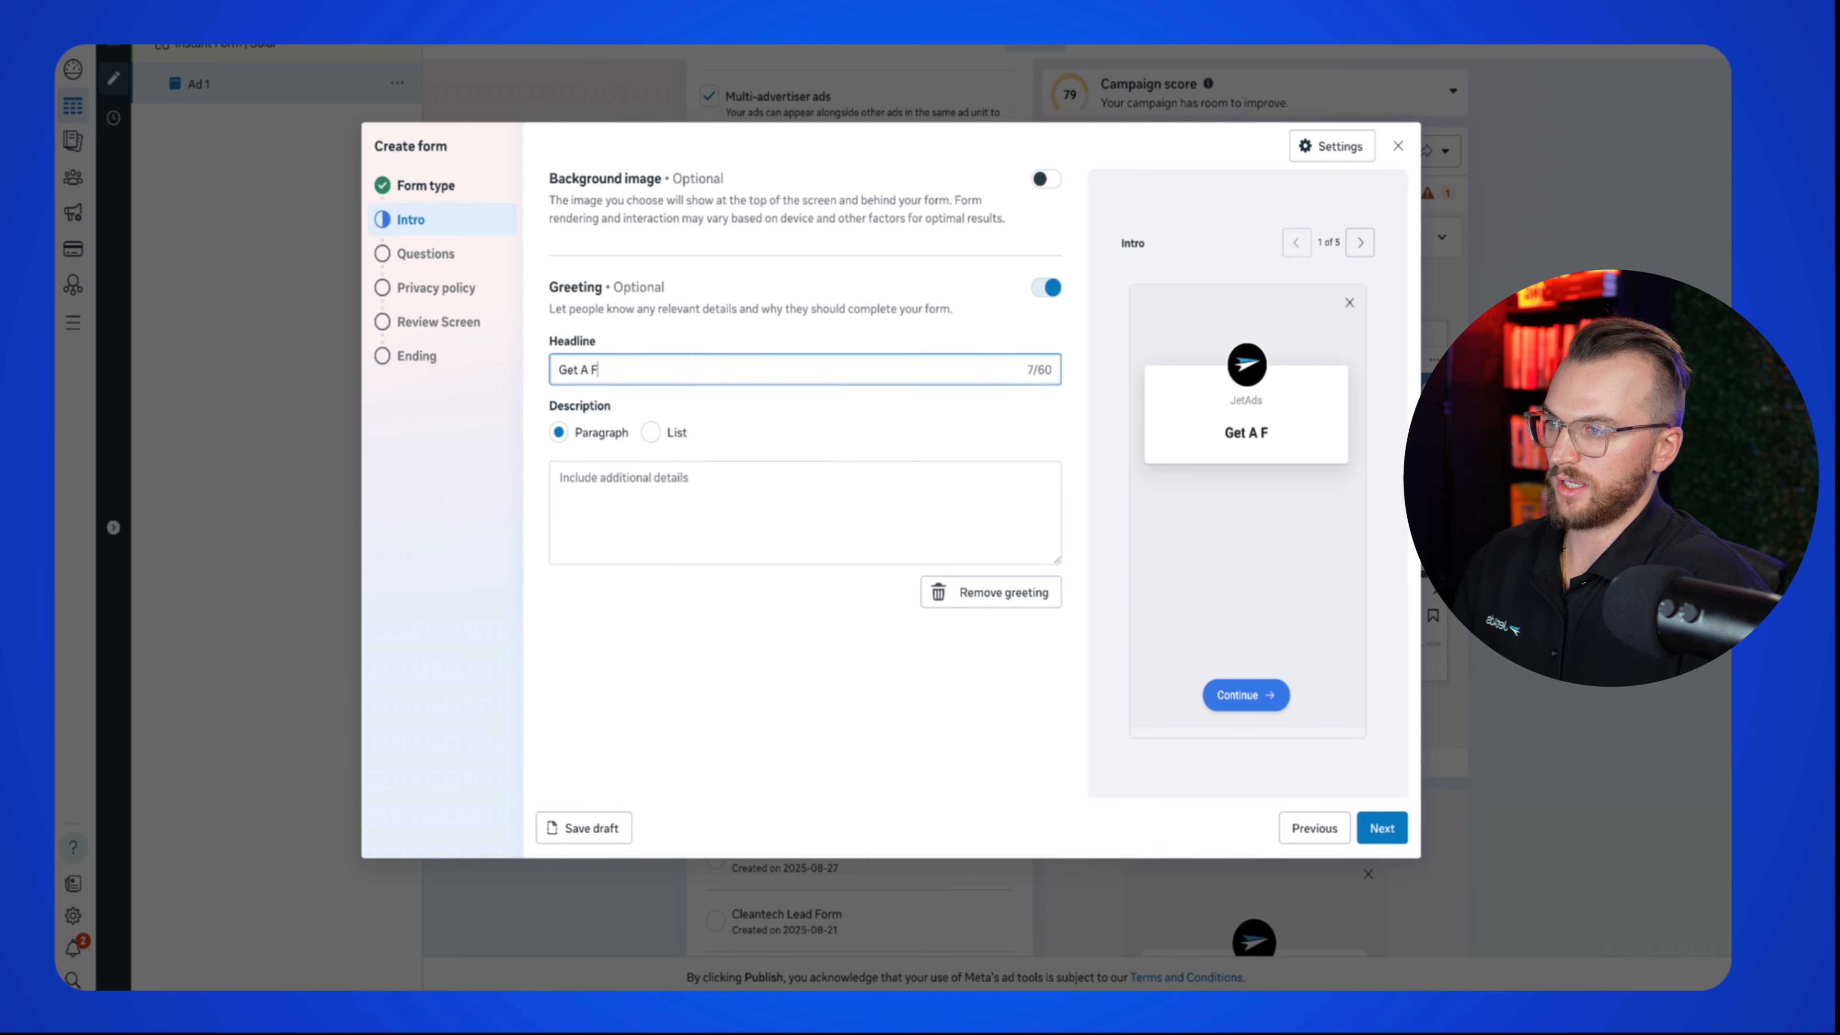
text(ree $0 Down)
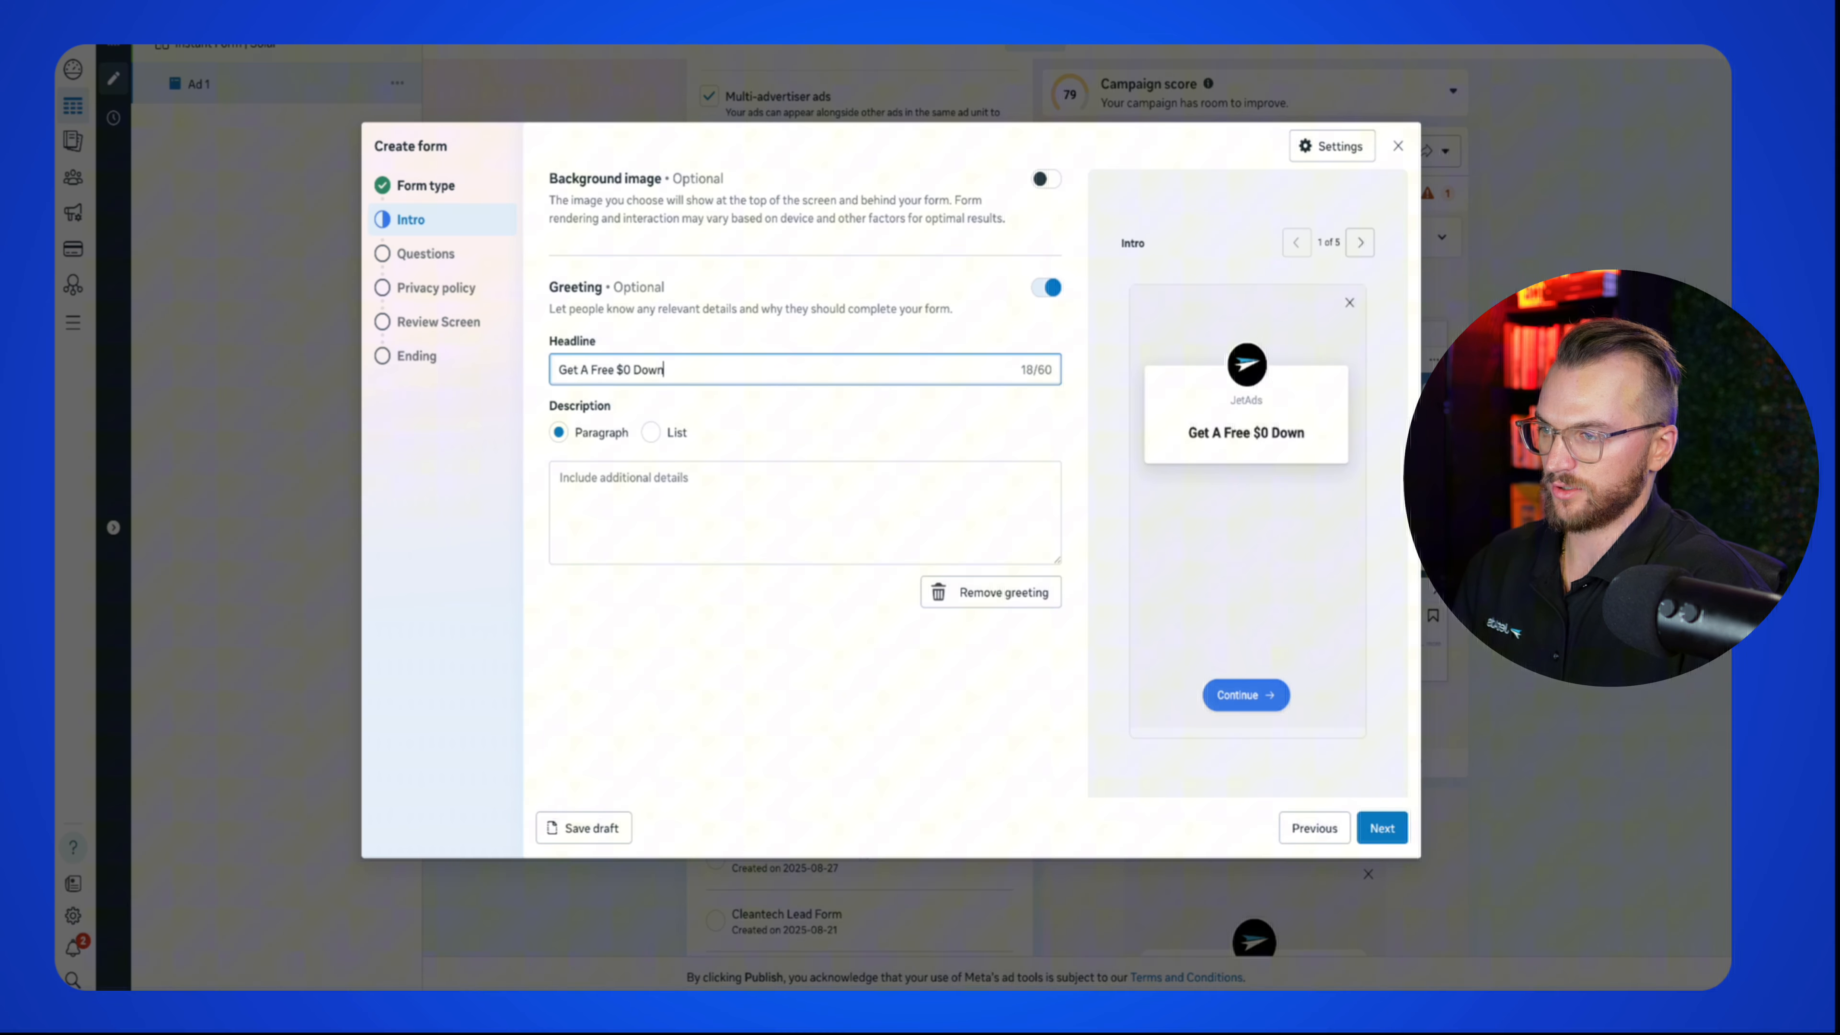
text( Solar Installation D)
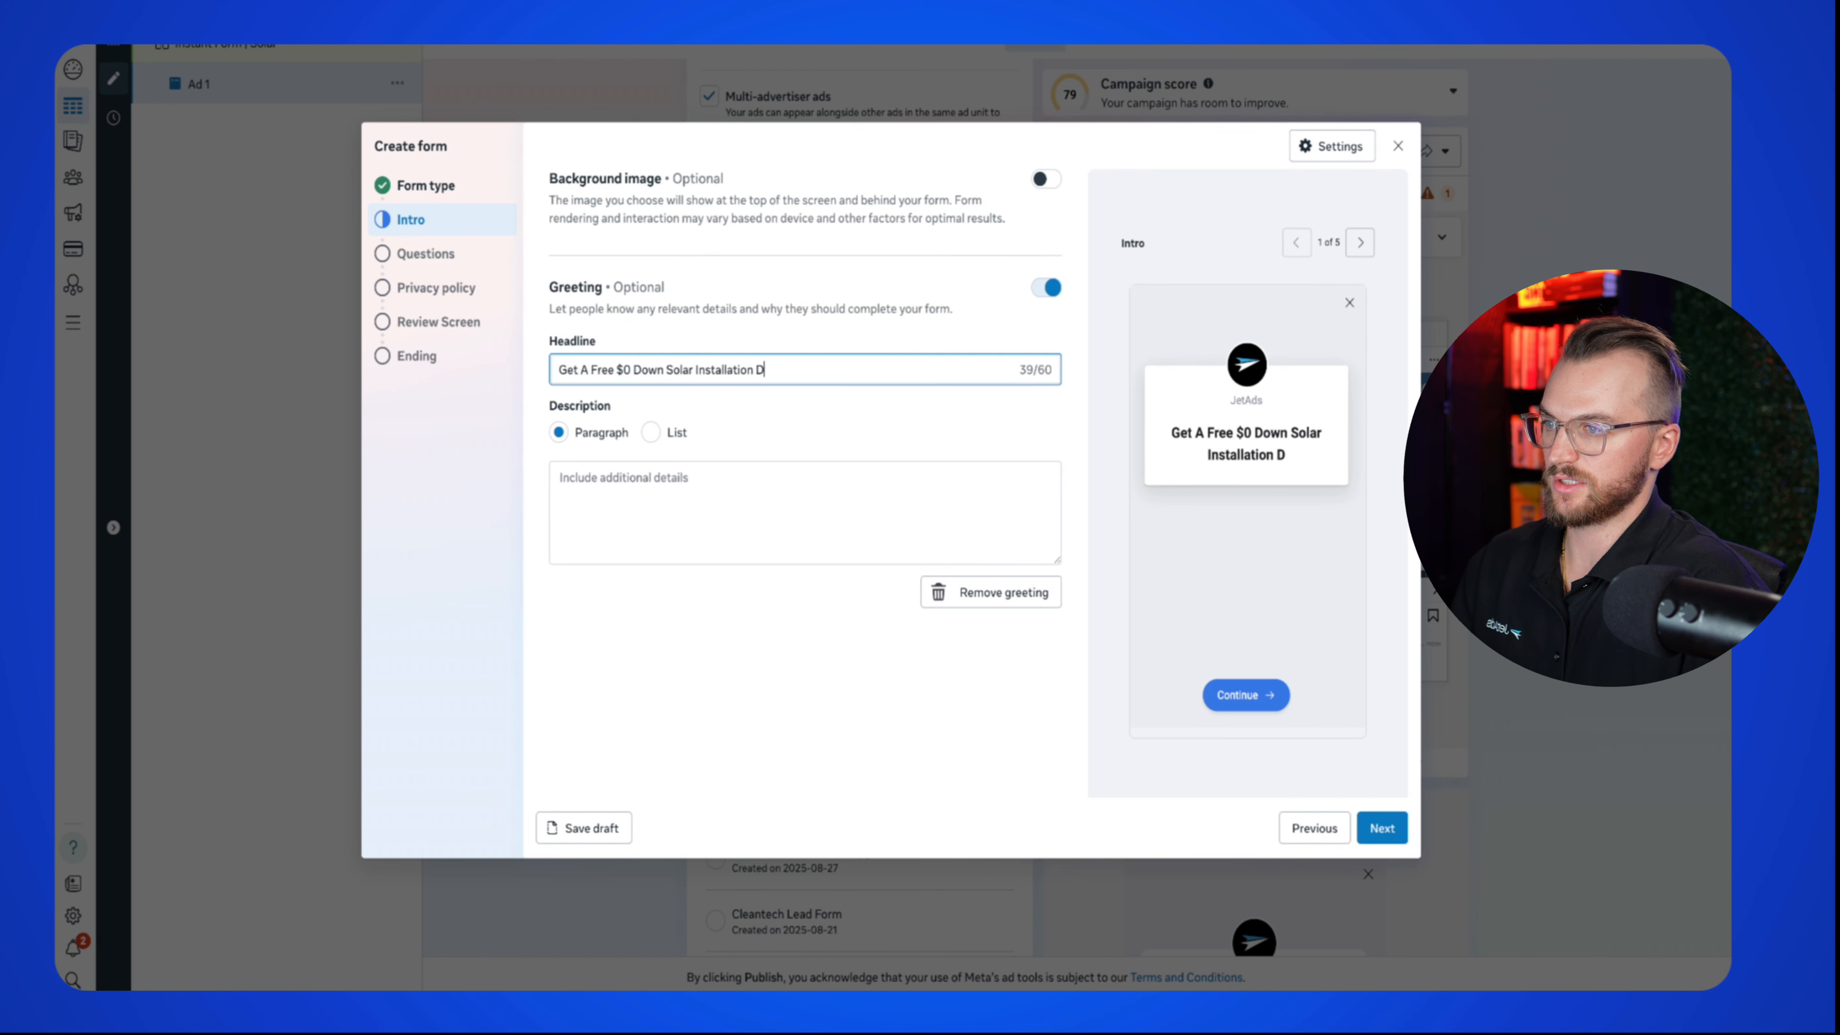
key(BackSpace)
text(Quate)
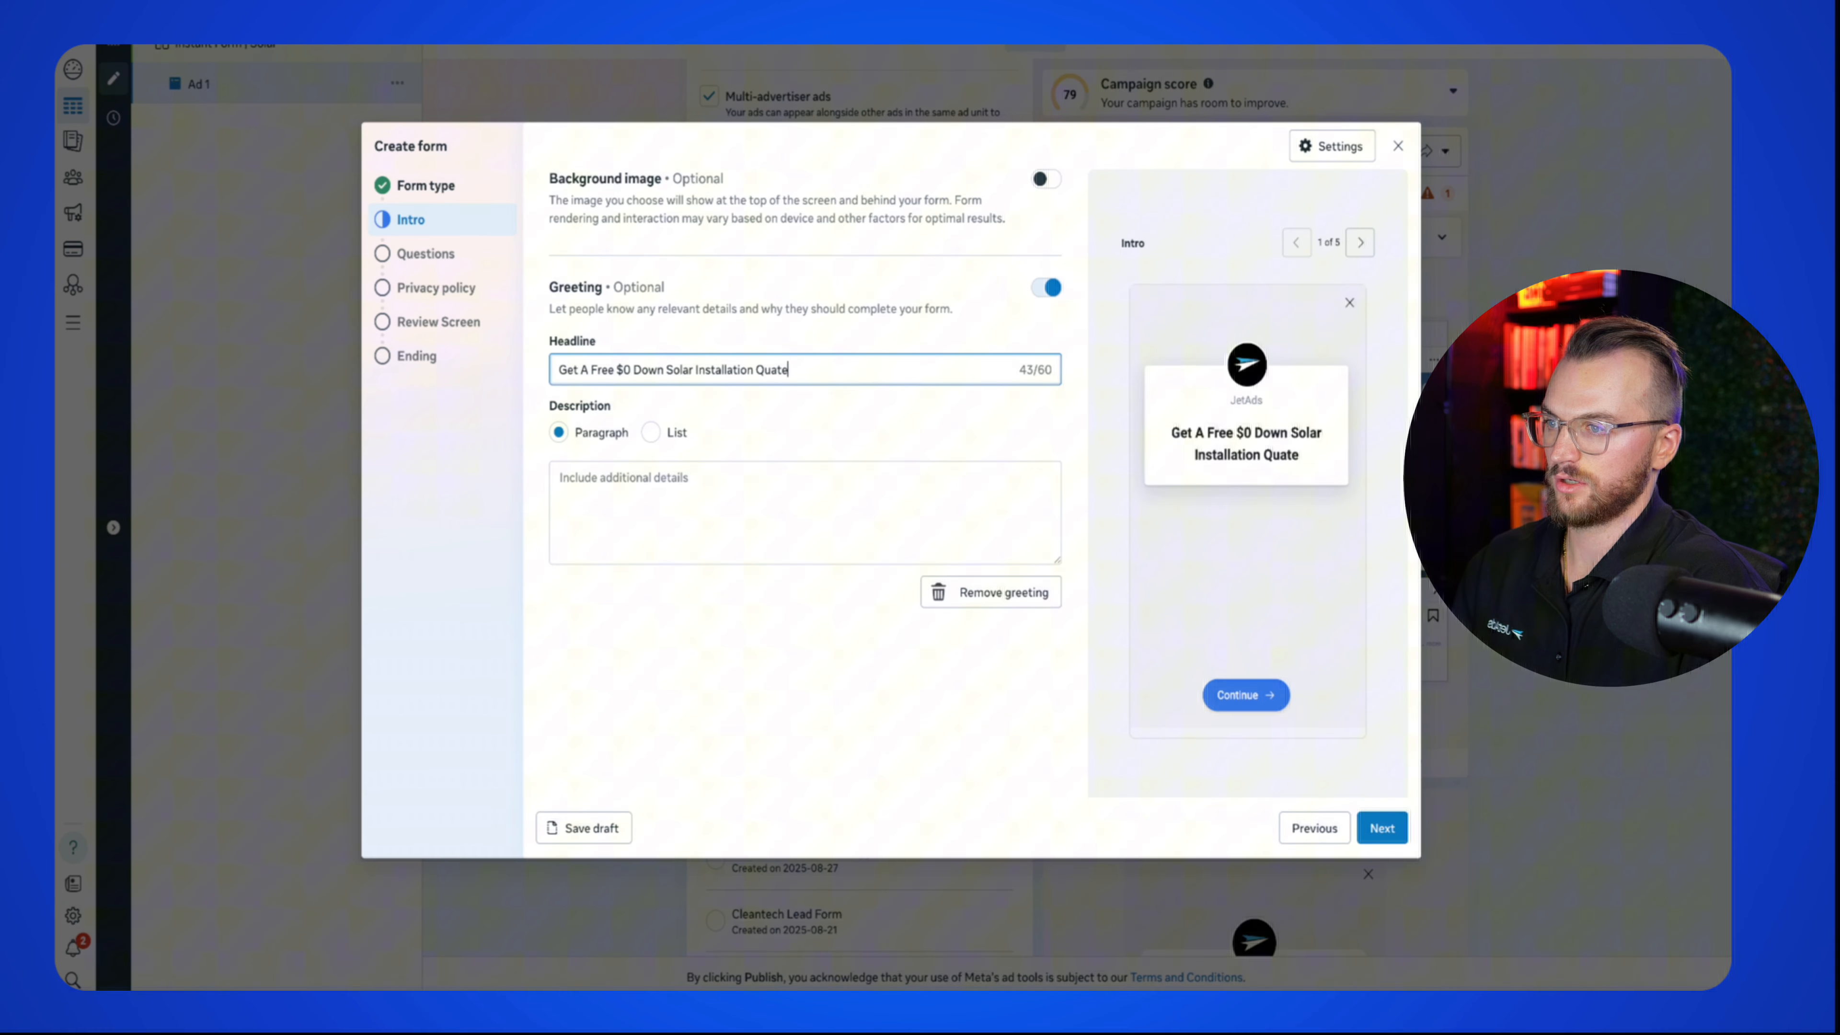
click(693, 467)
text(...)
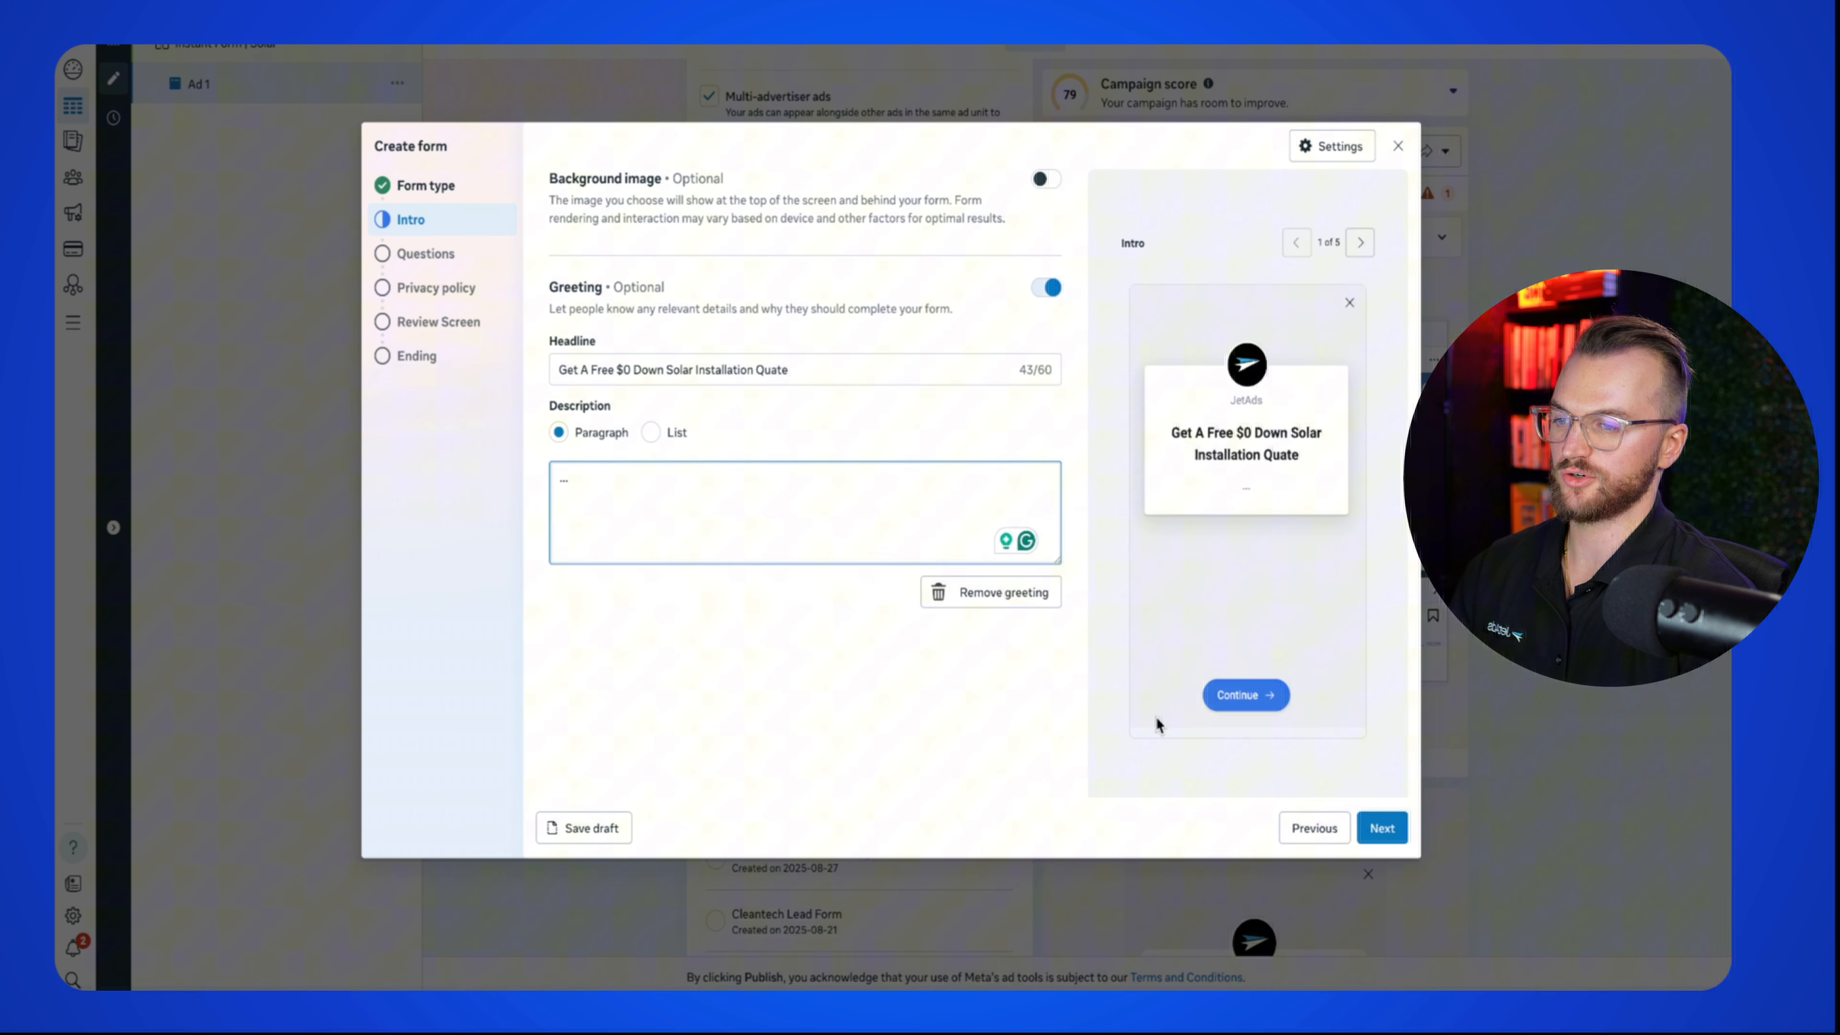
click(1373, 819)
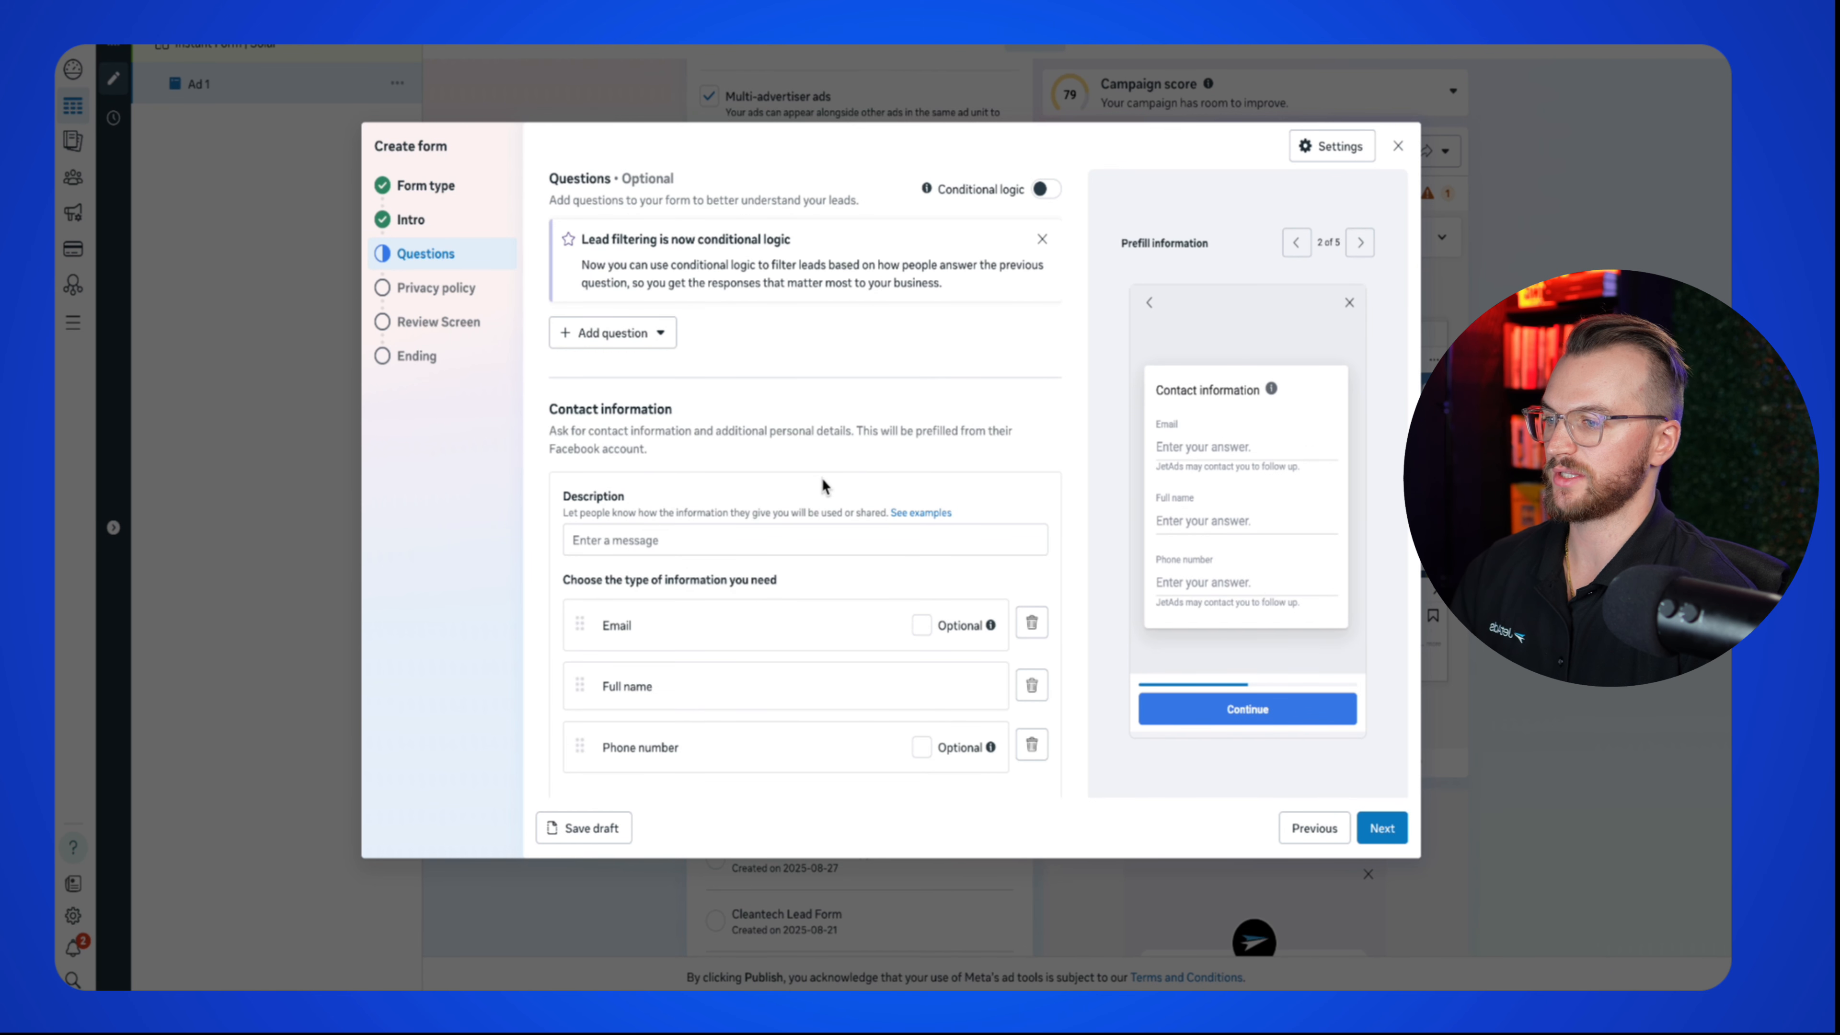
Step: Add a Street address field to the form's contact information questions
scroll(808, 519, down, 1)
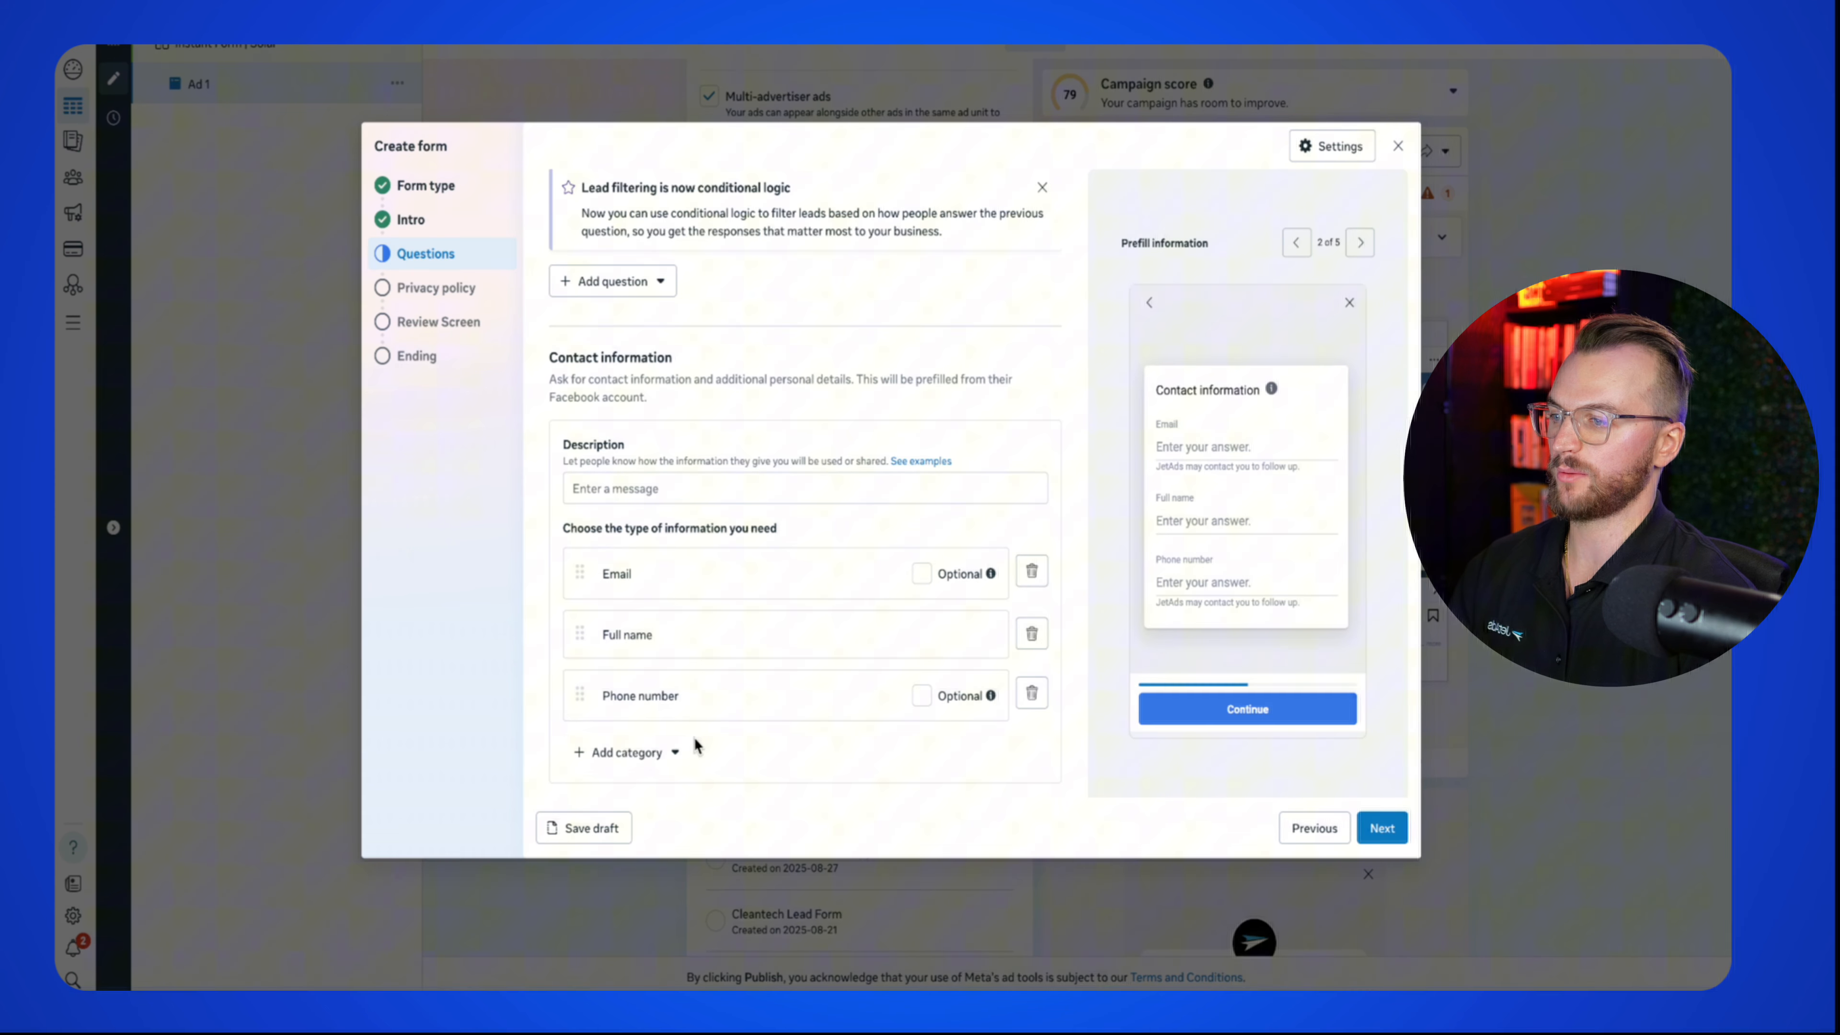
click(652, 753)
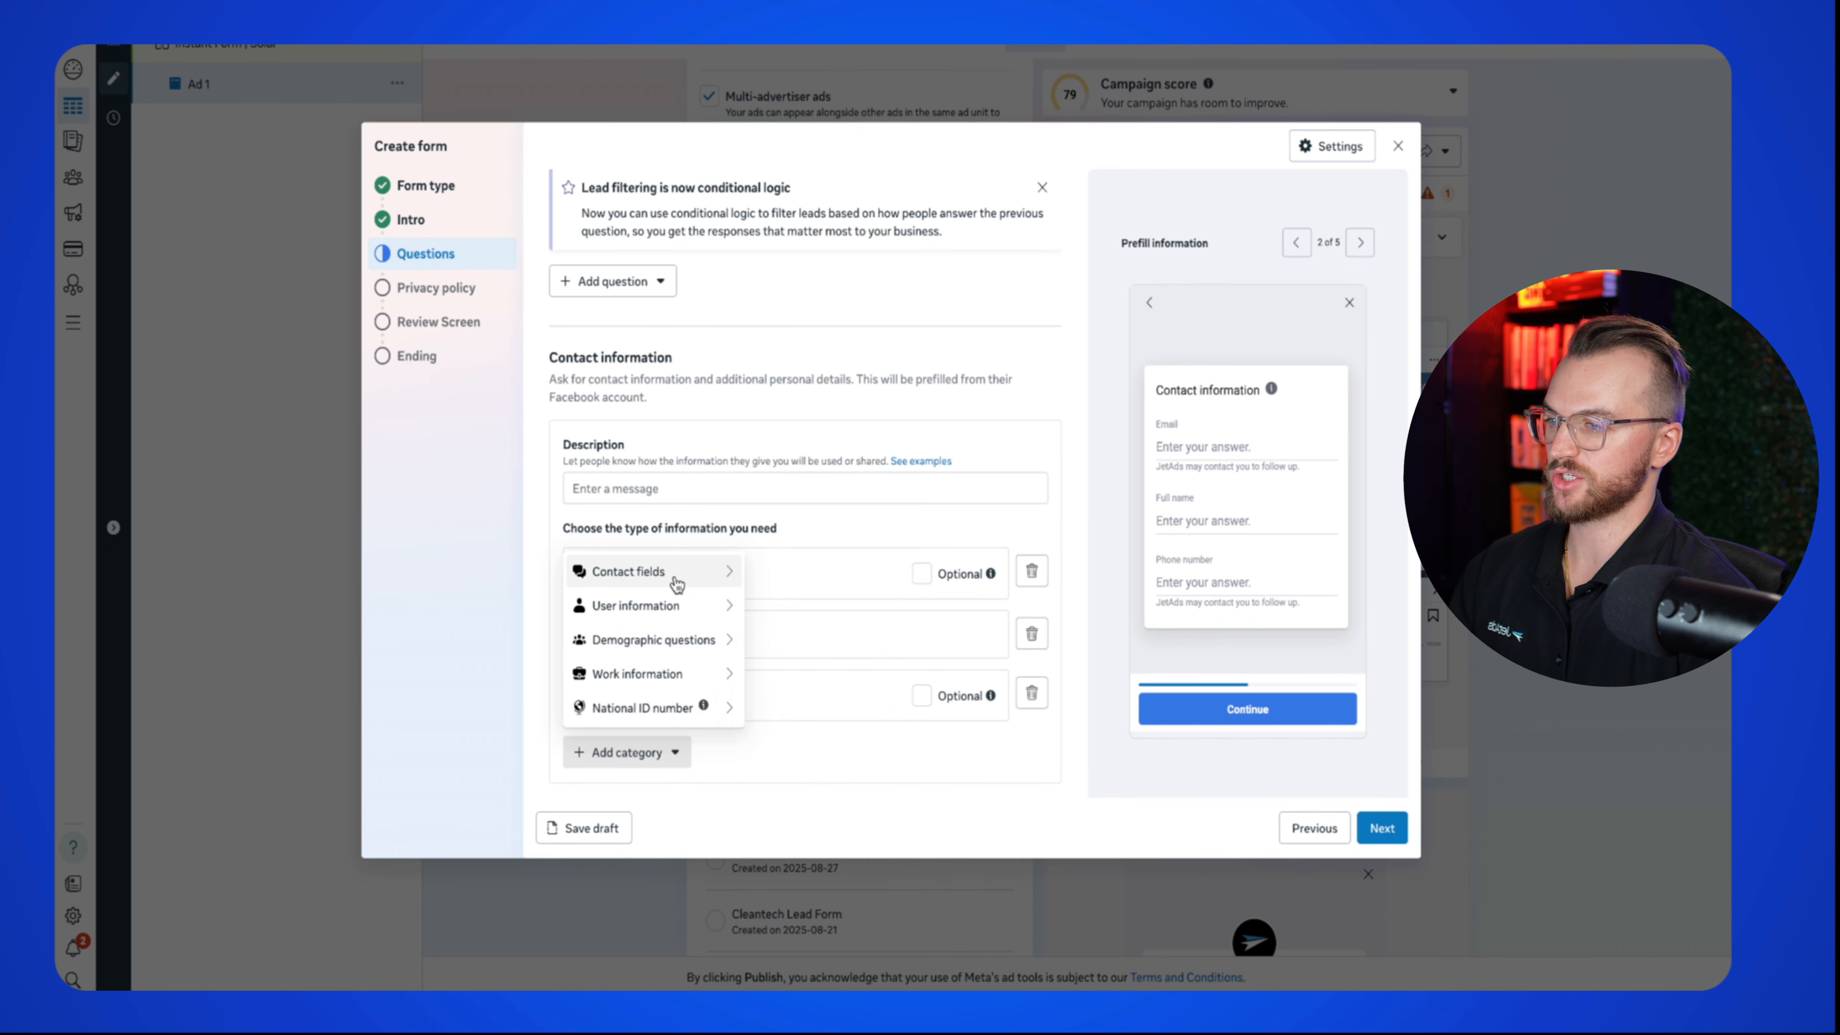
mouse_move(674, 579)
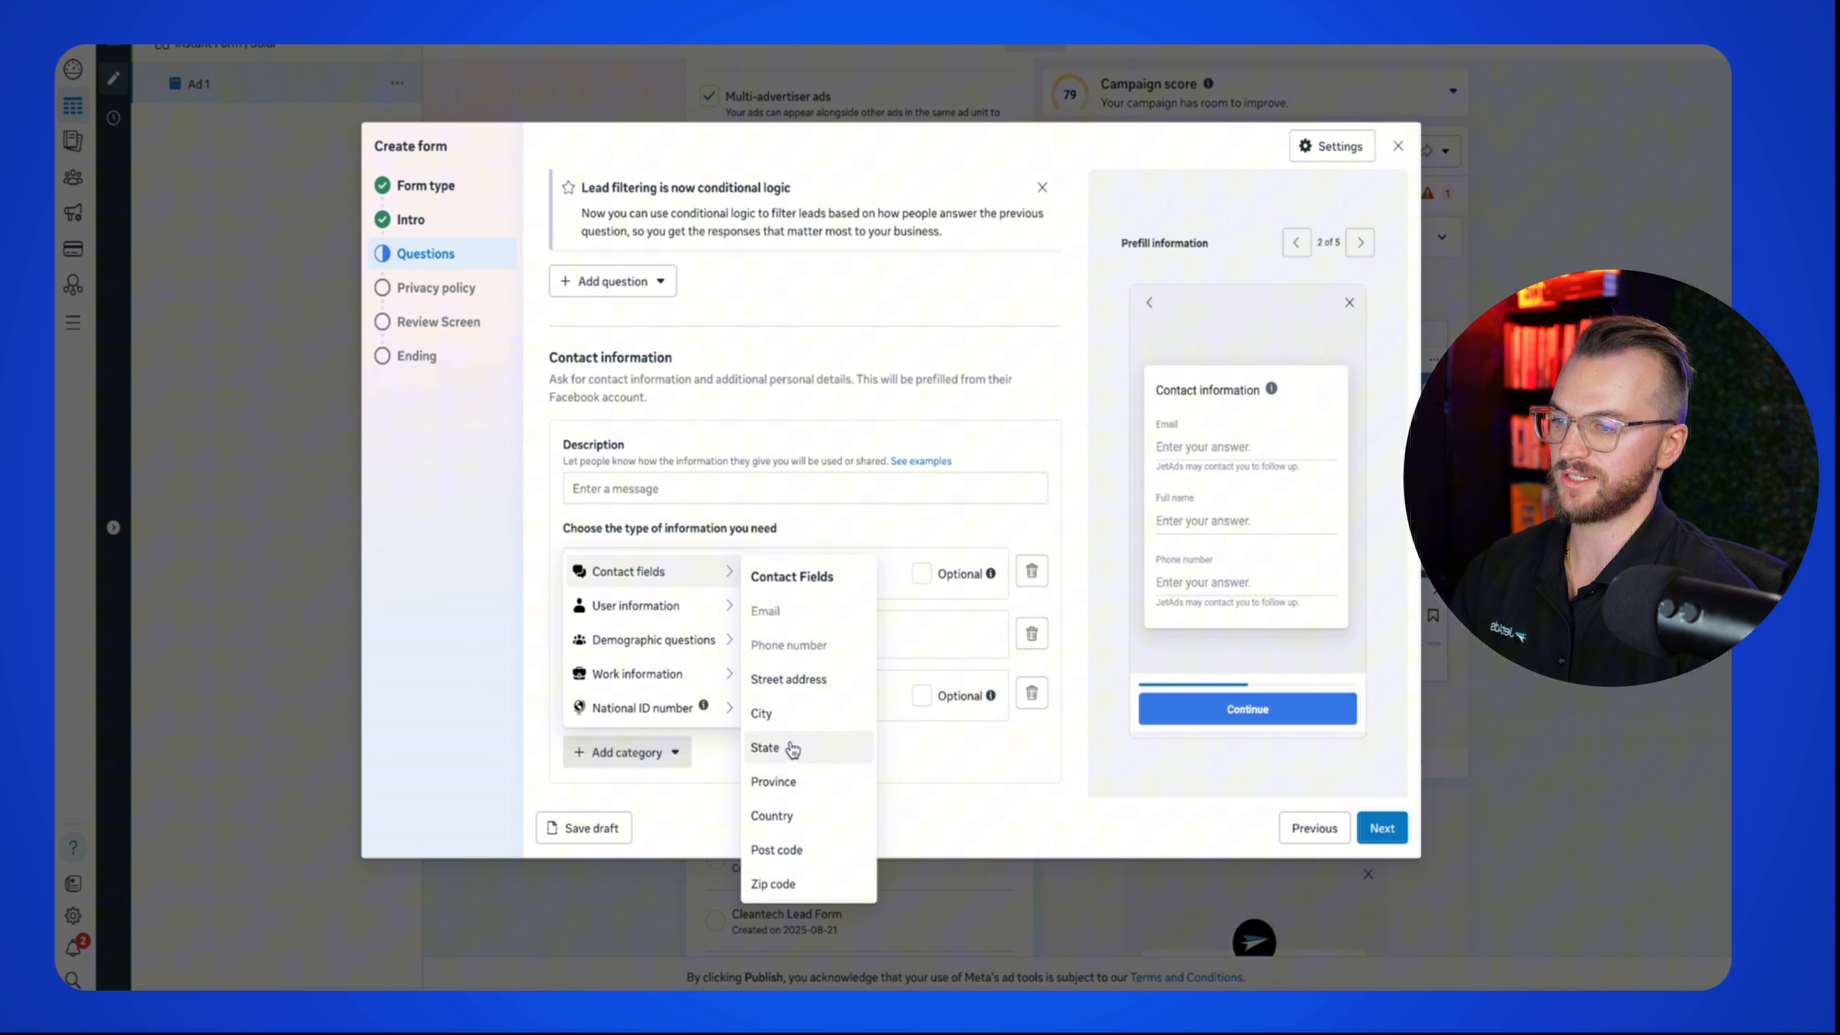
click(793, 684)
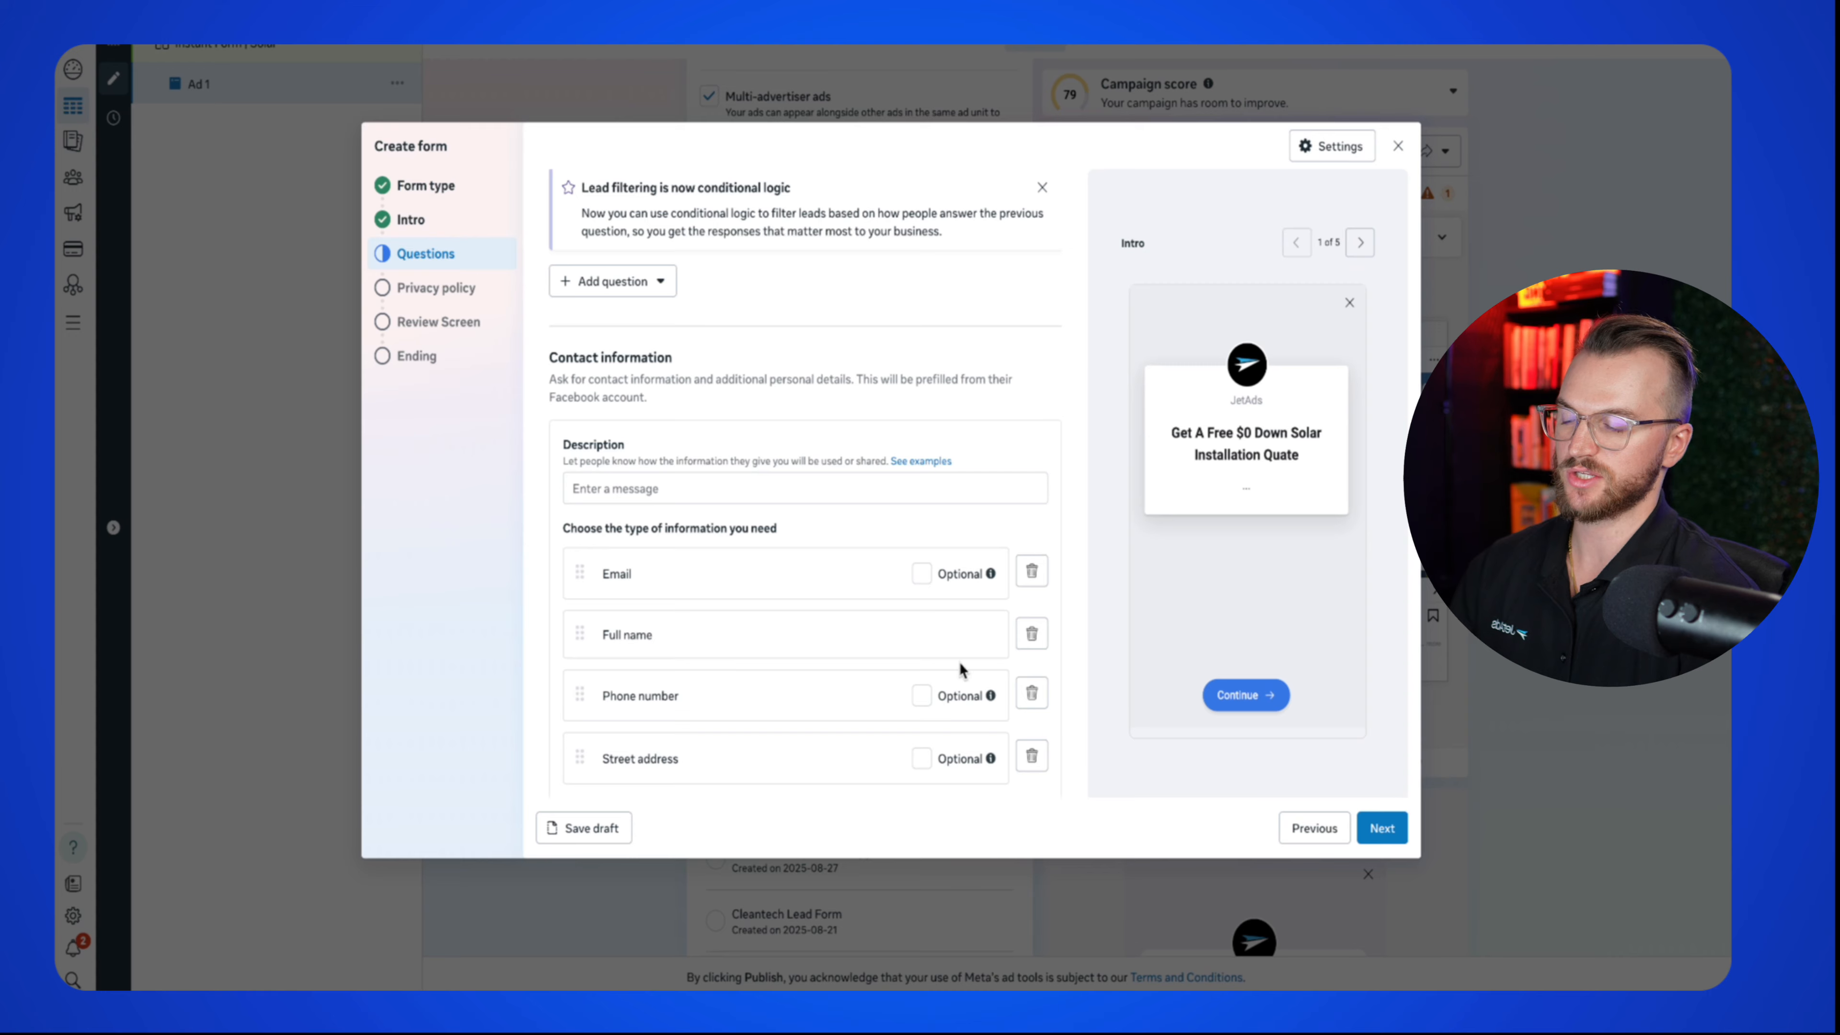
scroll(930, 659, down, 1)
scroll(930, 659, down, 1)
click(1360, 243)
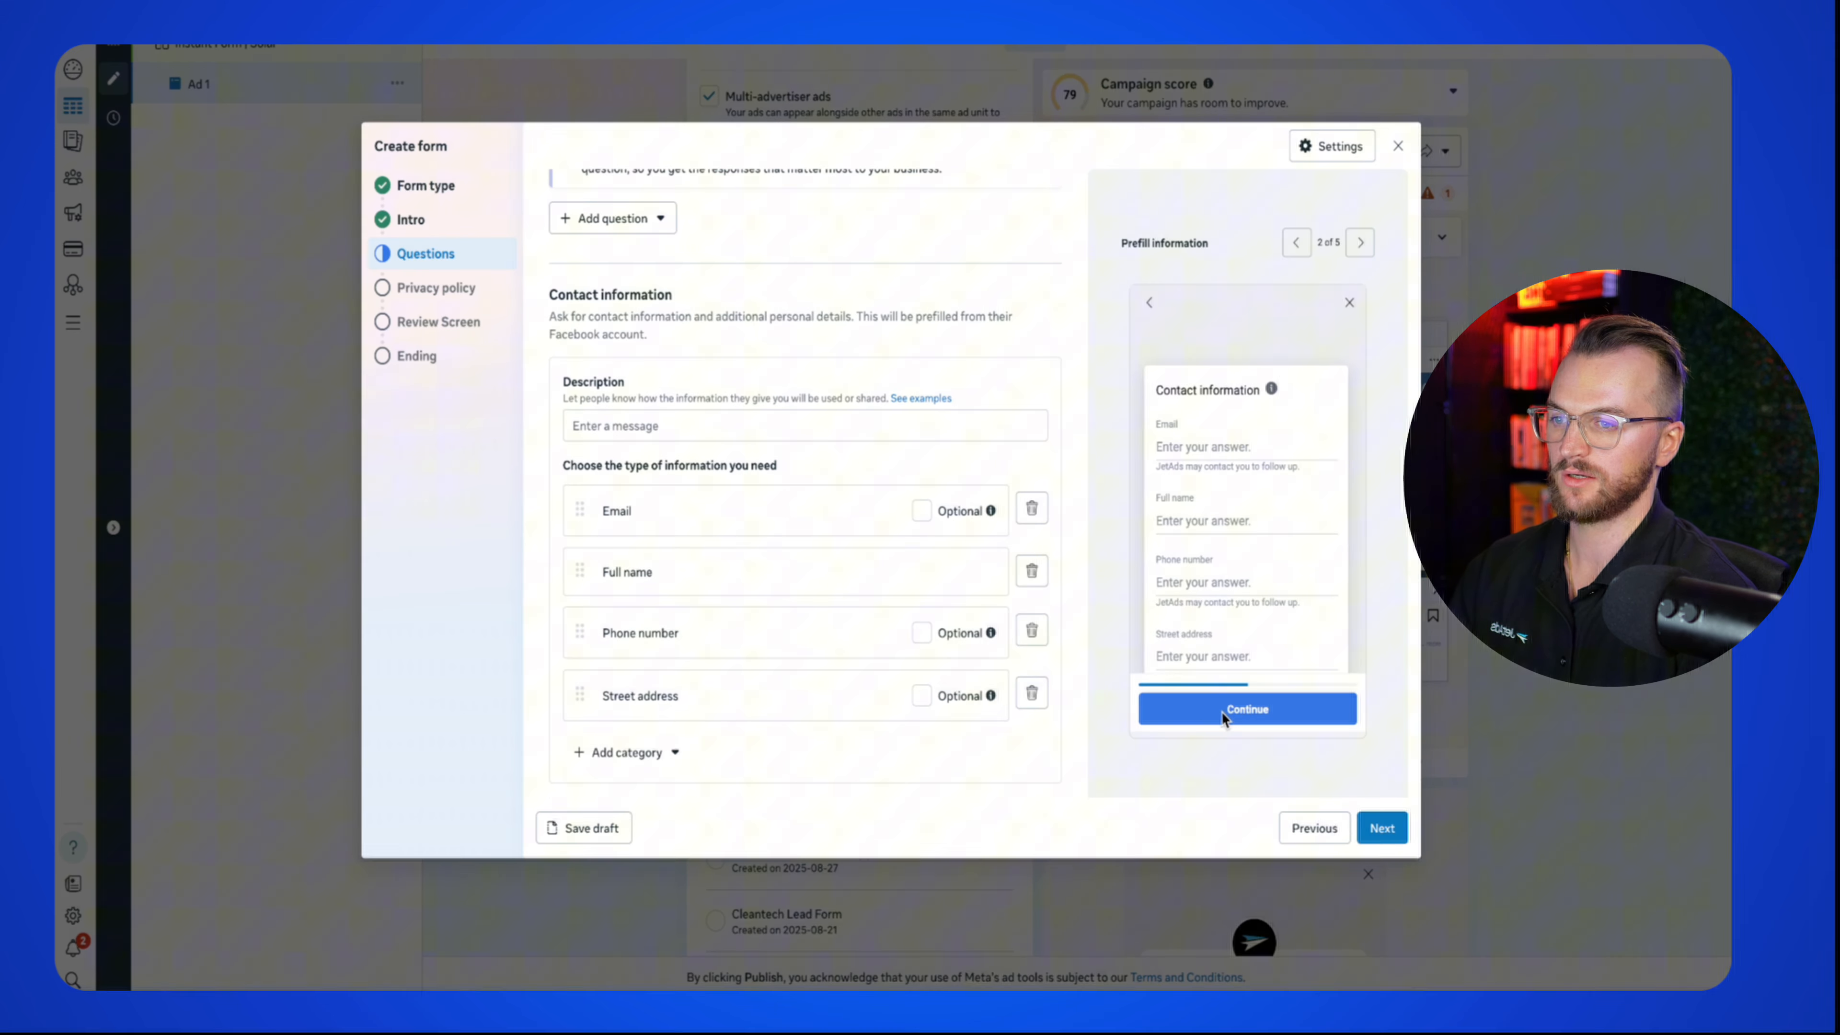
scroll(747, 625, up, 2)
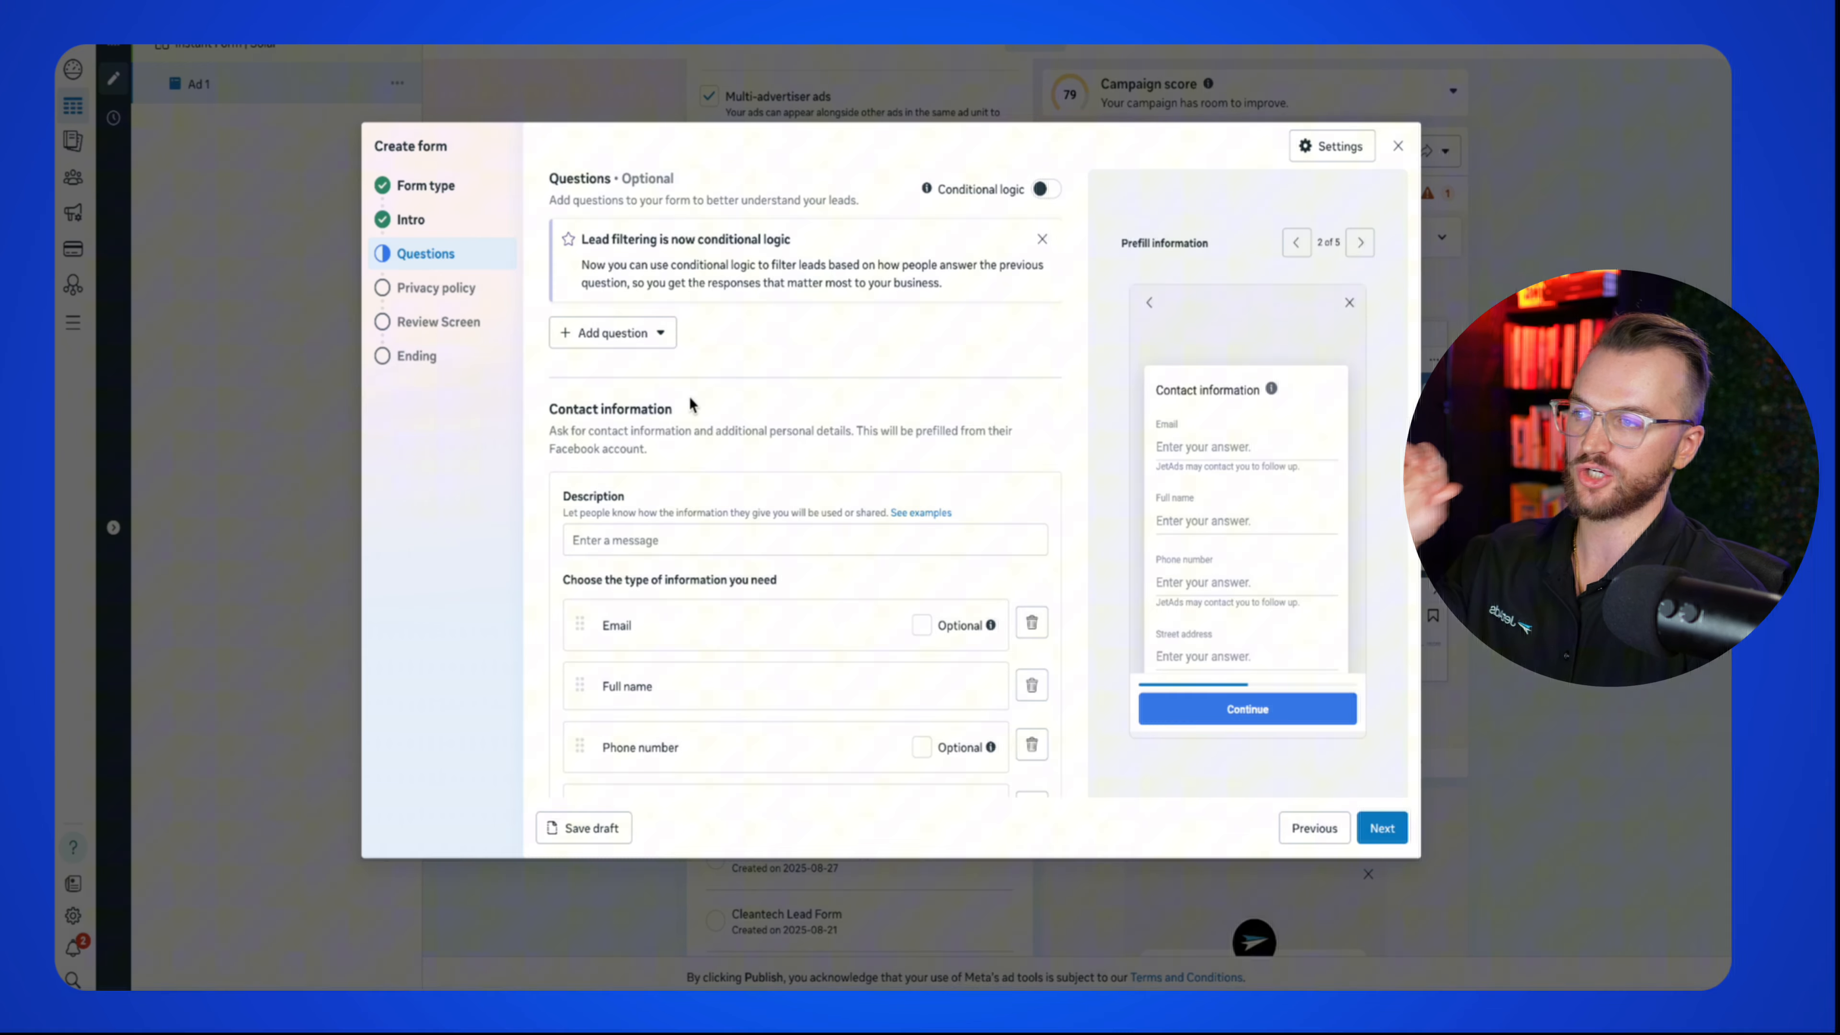
Step: Turn on conditional logic and add the multiple choice question 'Are you a home owner in the Houston Area?' with YES/NO answers
click(1041, 190)
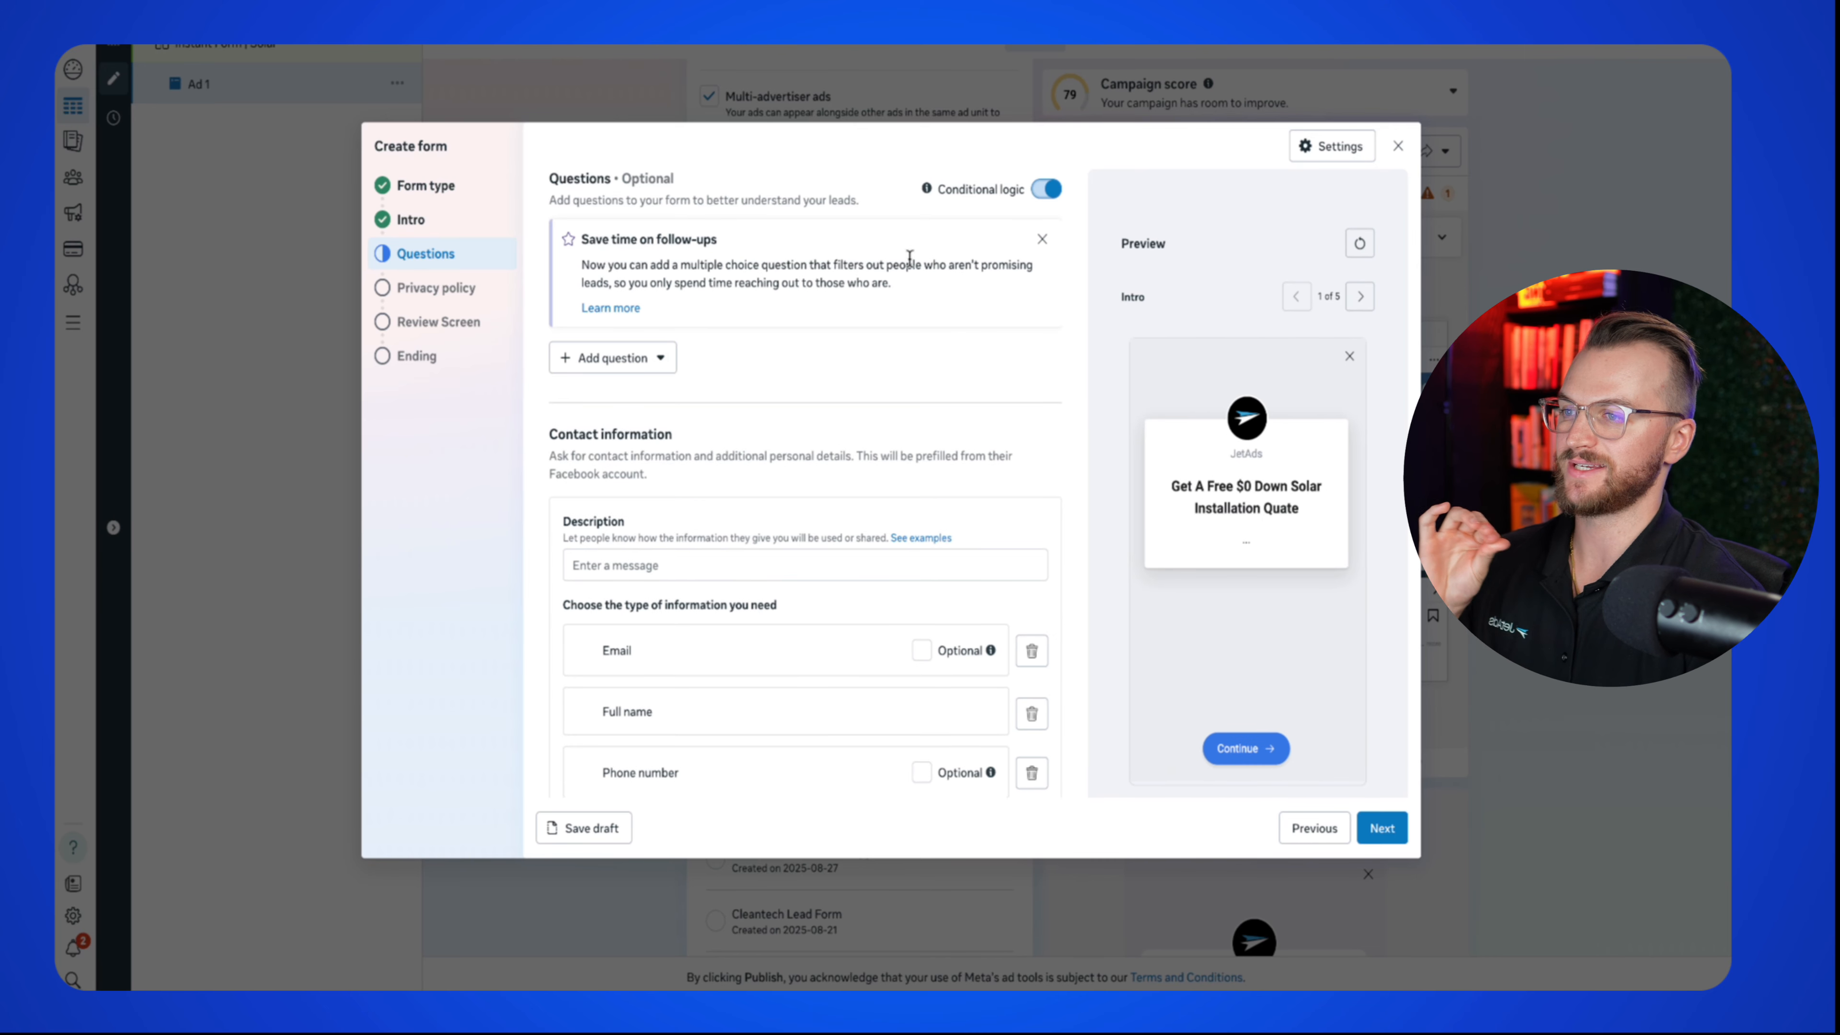
click(612, 361)
click(661, 420)
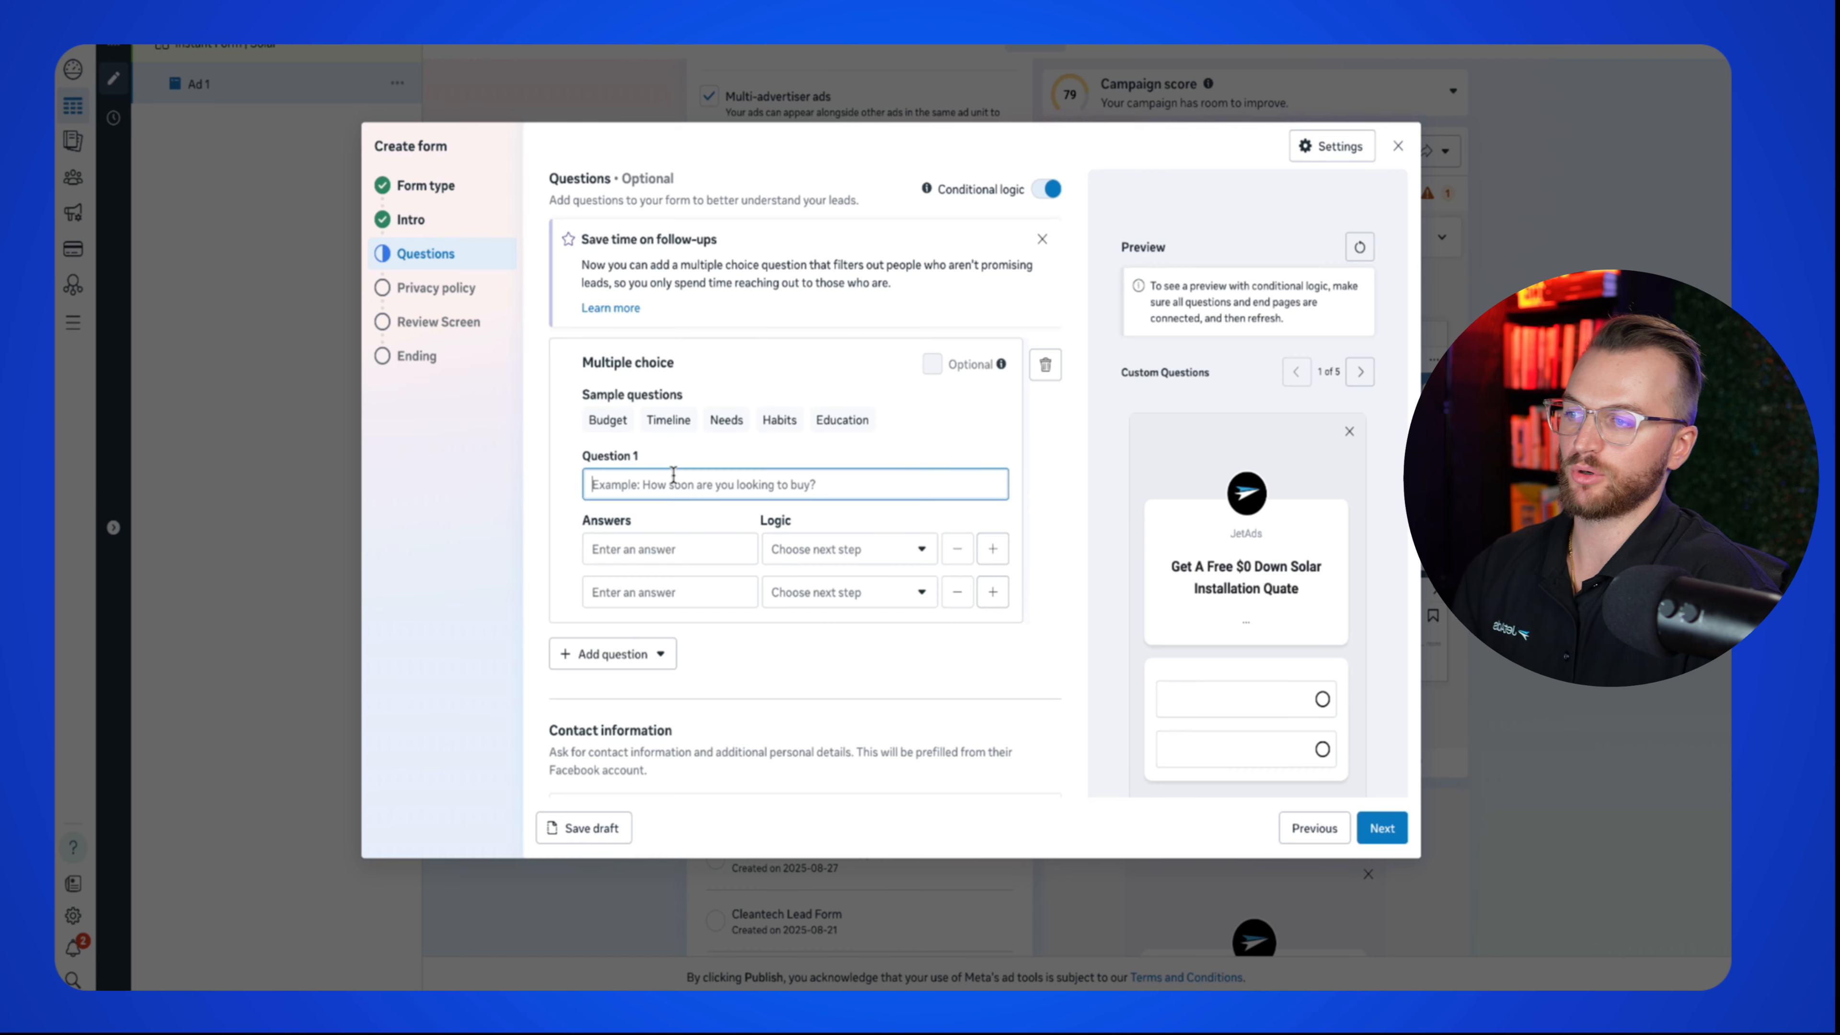
text(Are)
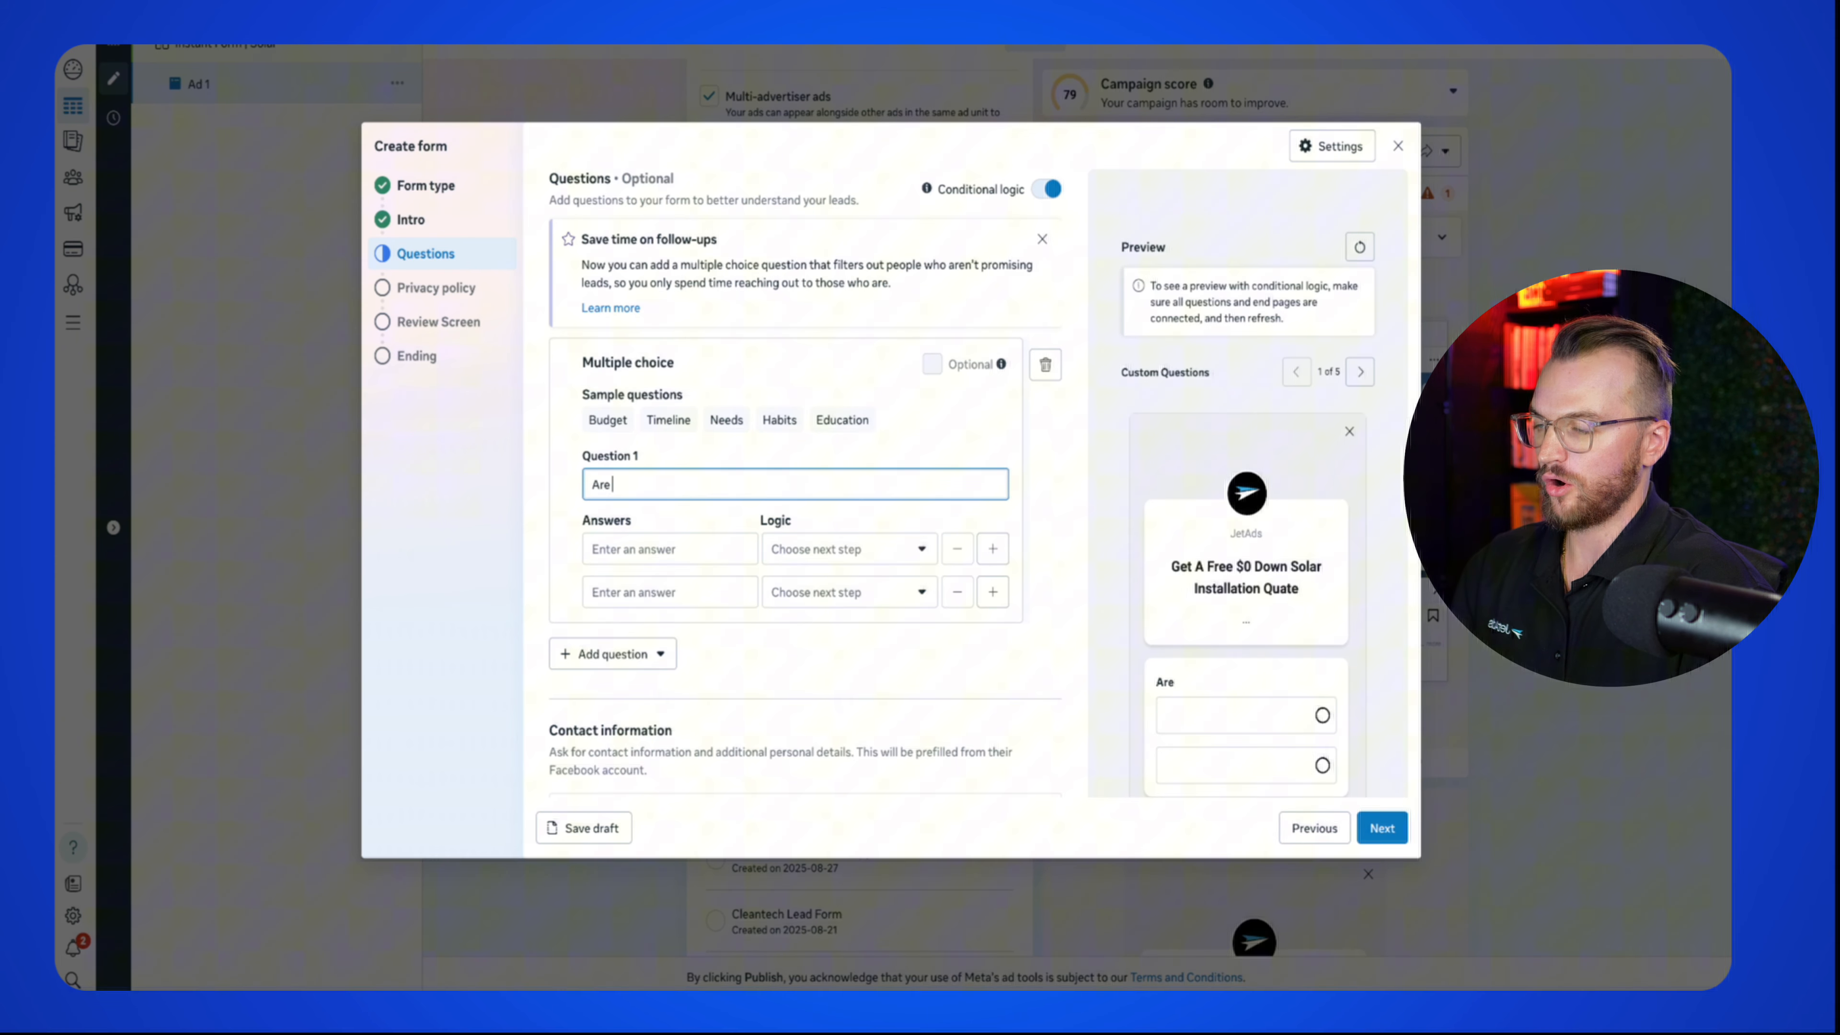
text( you a home ow)
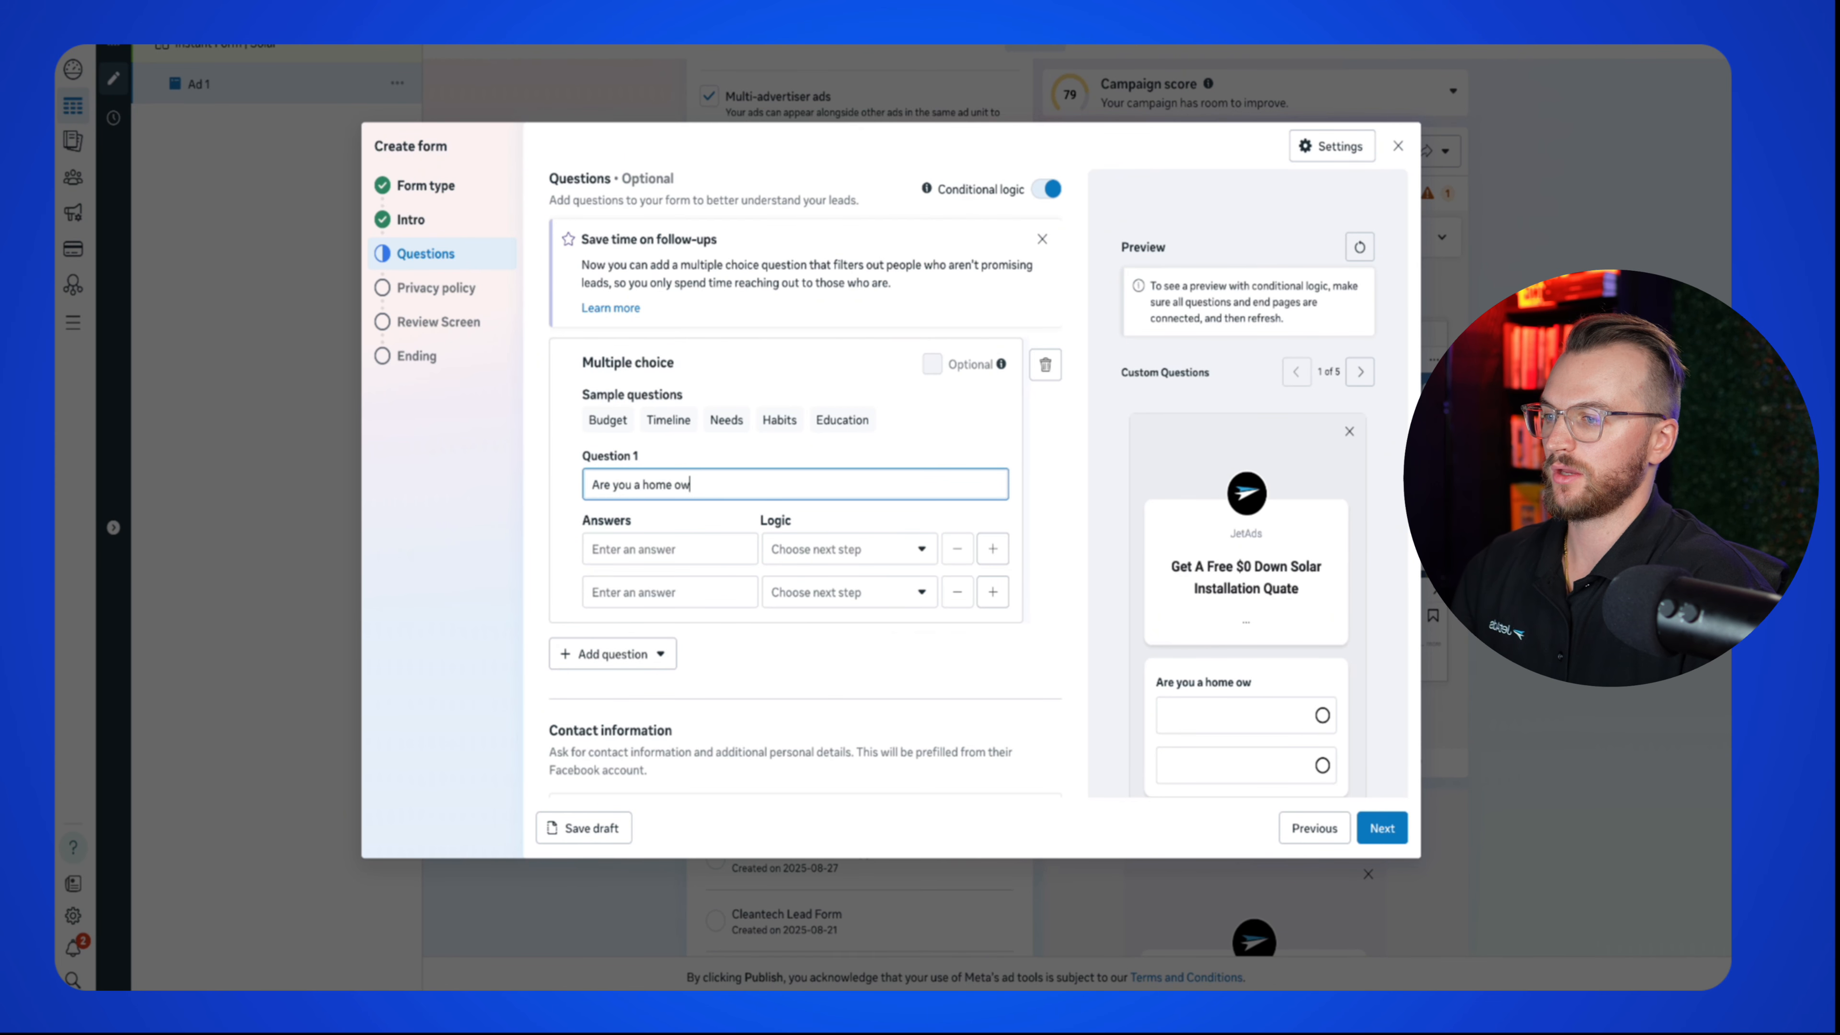
text(ner in the)
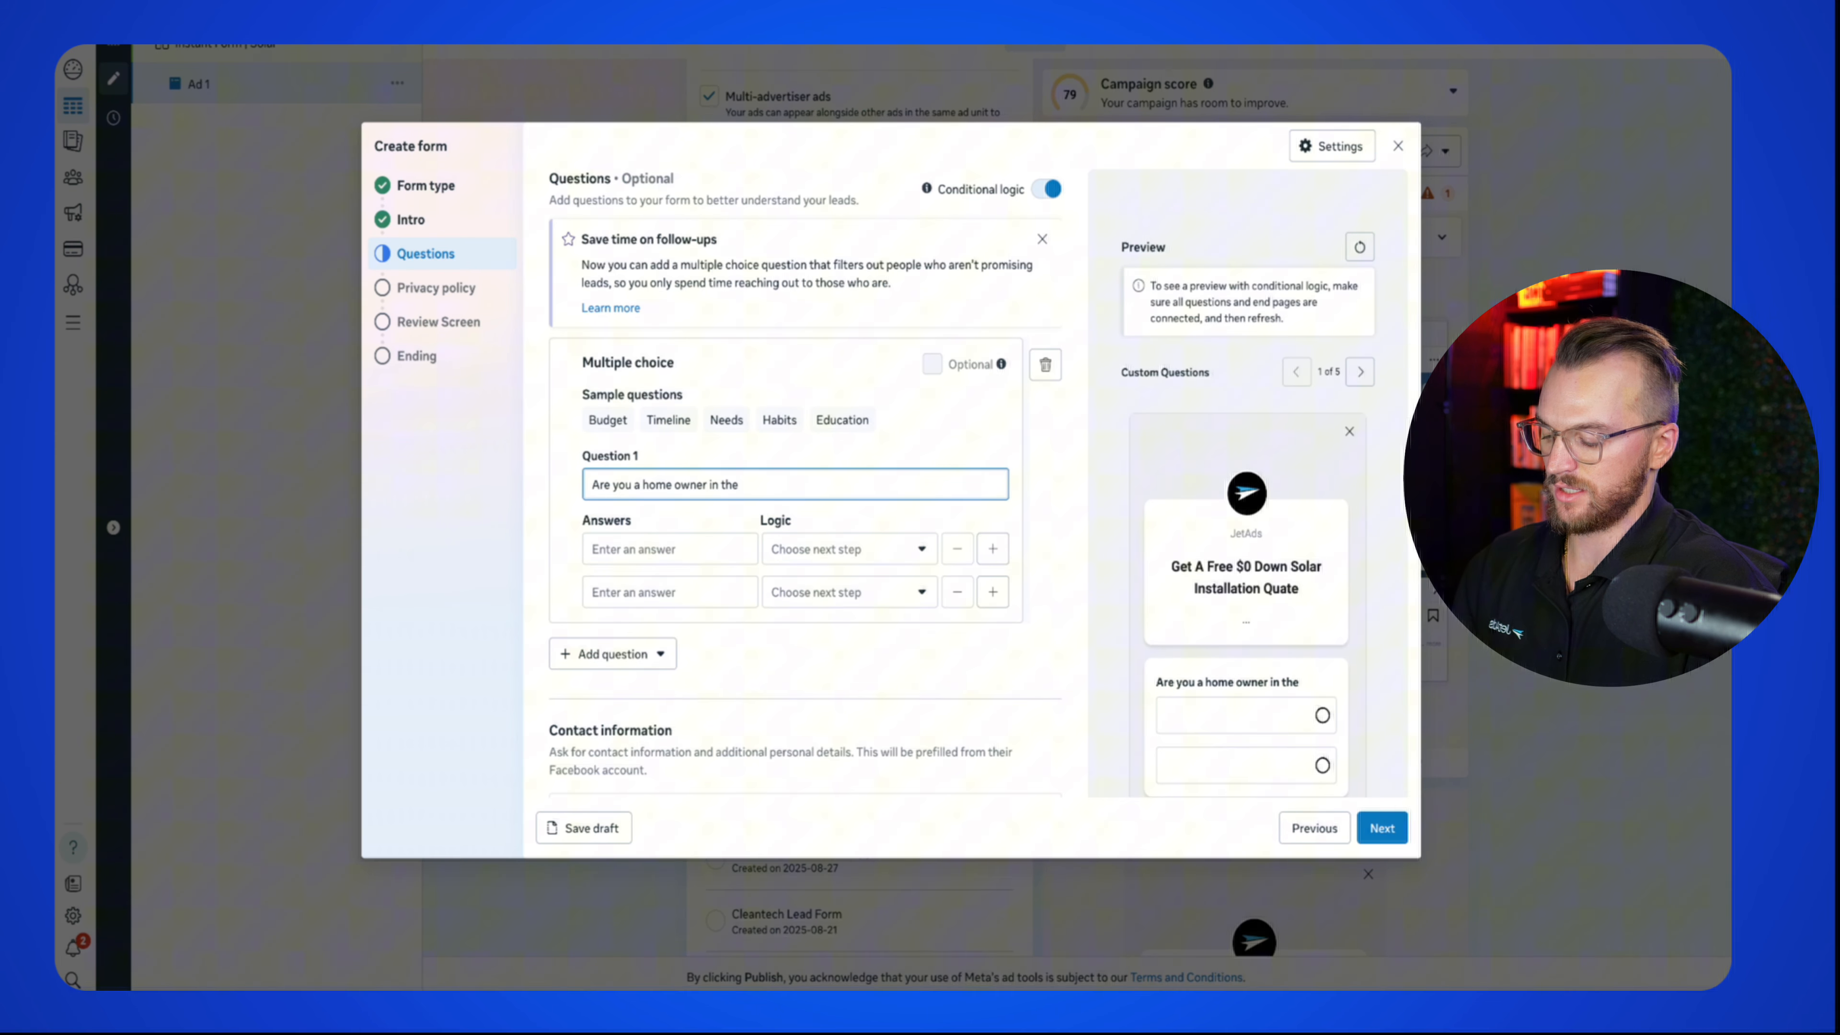
text( Houston Area?)
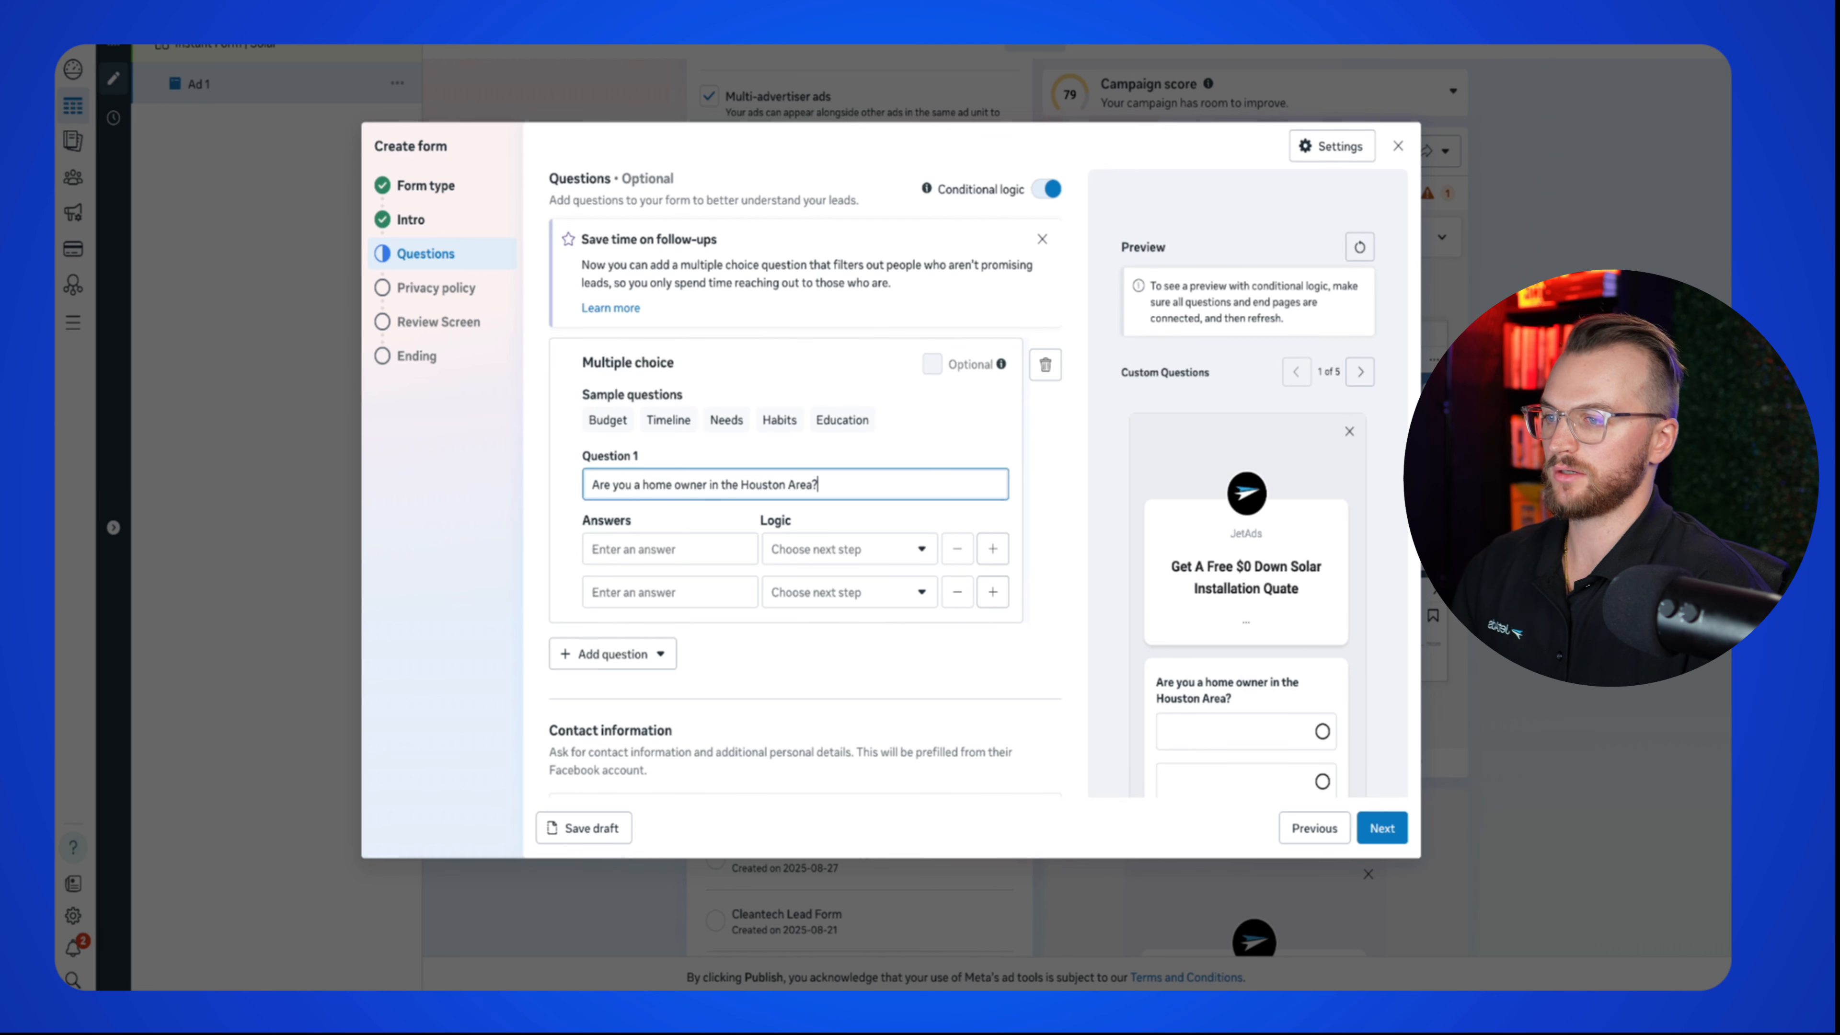
click(657, 551)
text(YES)
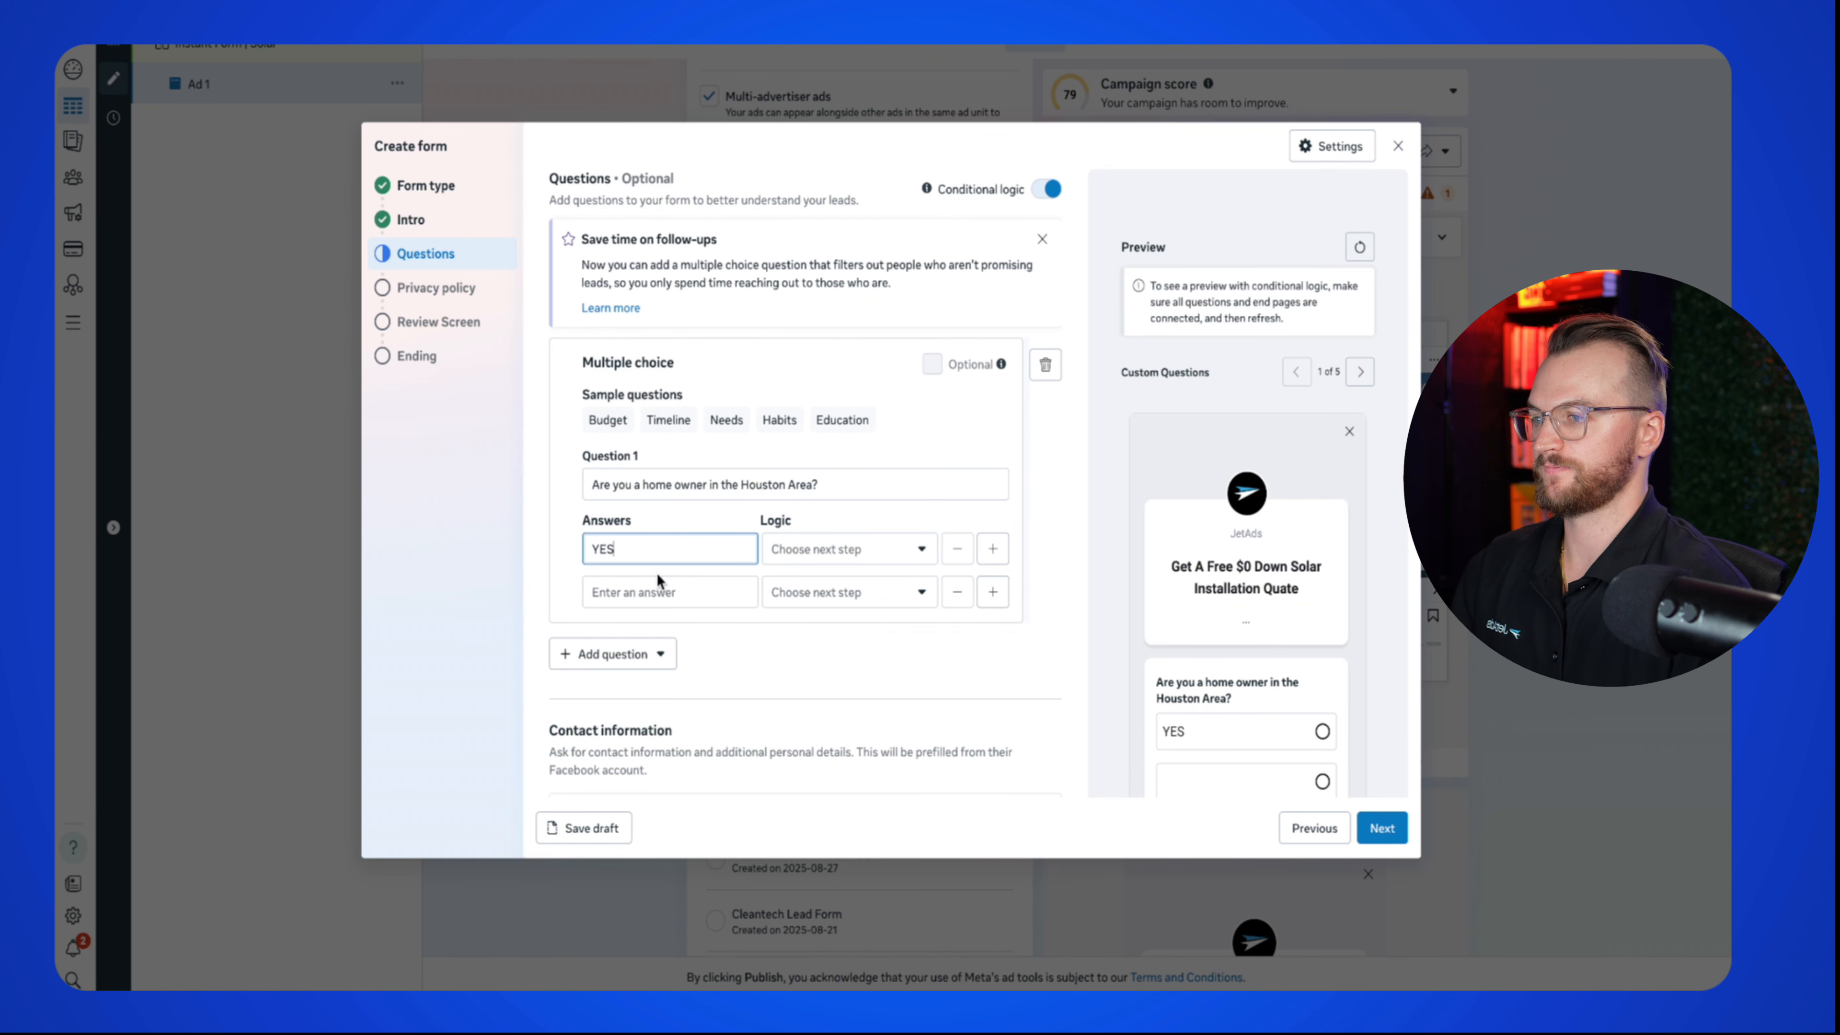
click(660, 582)
text(NO)
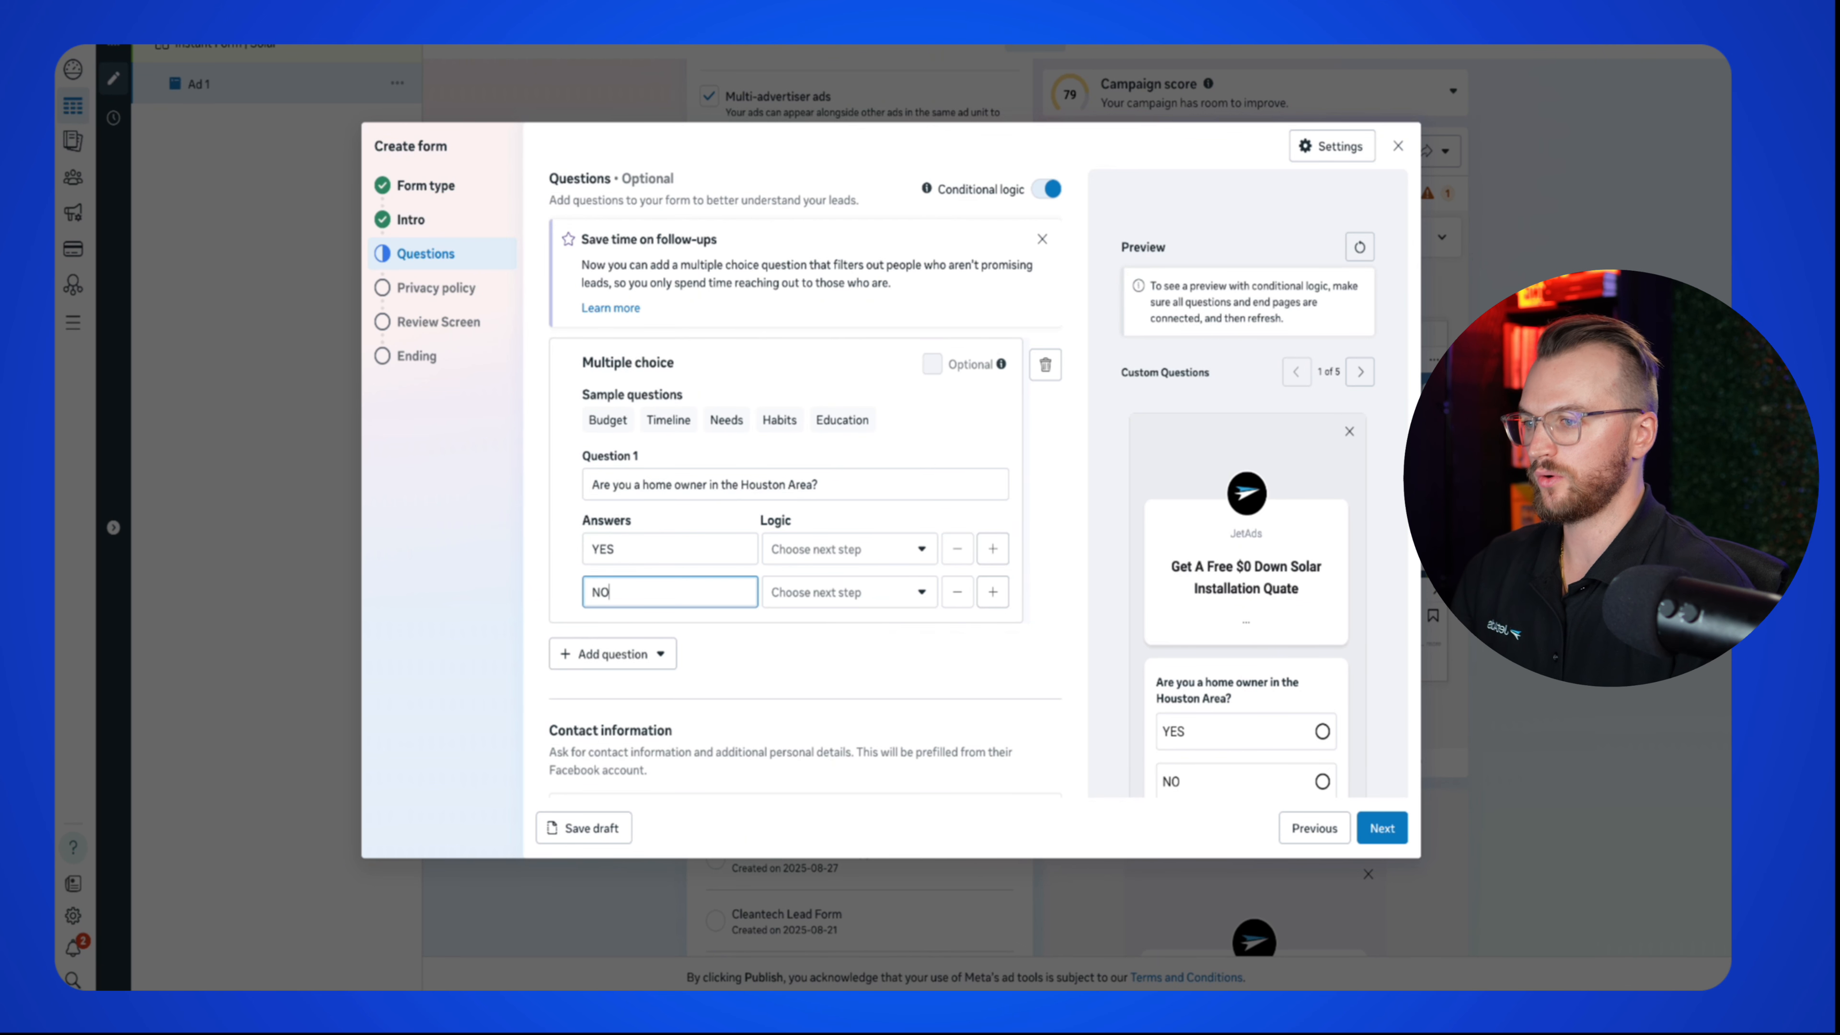
Step: Route NO answers to close the form and YES answers to submit to the E1 leads end page
click(841, 592)
click(898, 736)
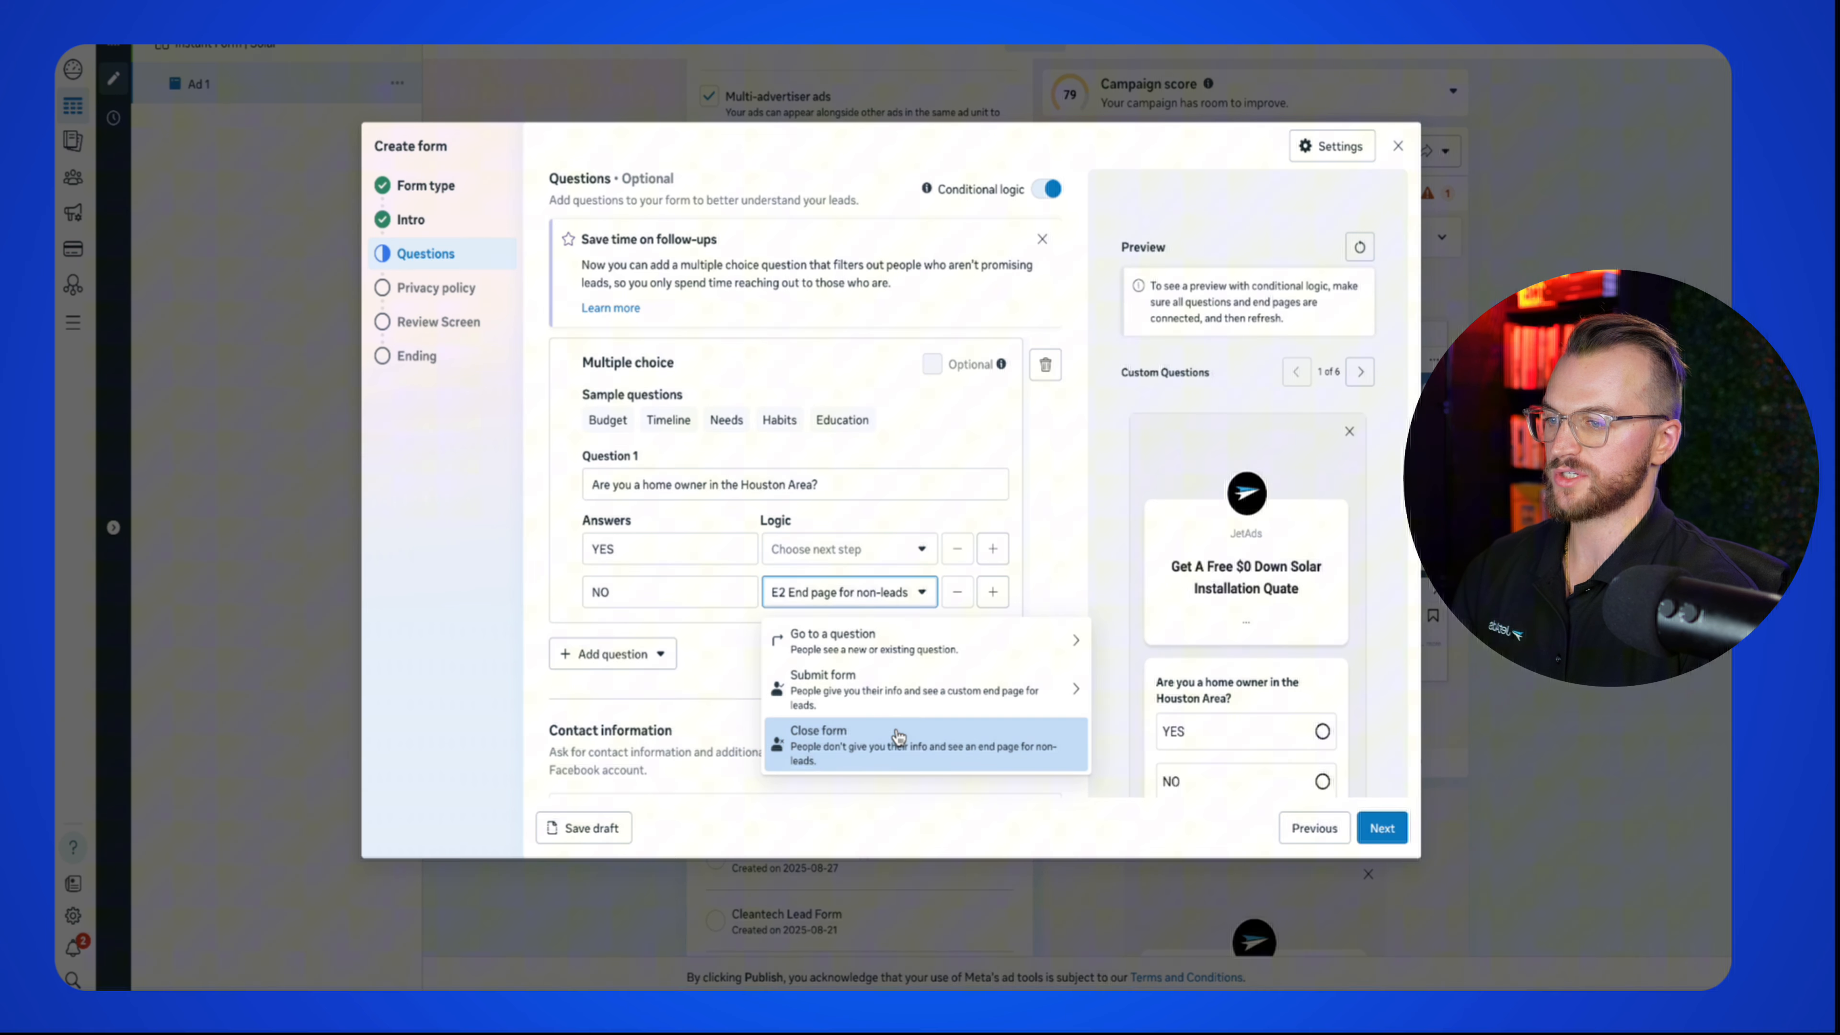
click(826, 549)
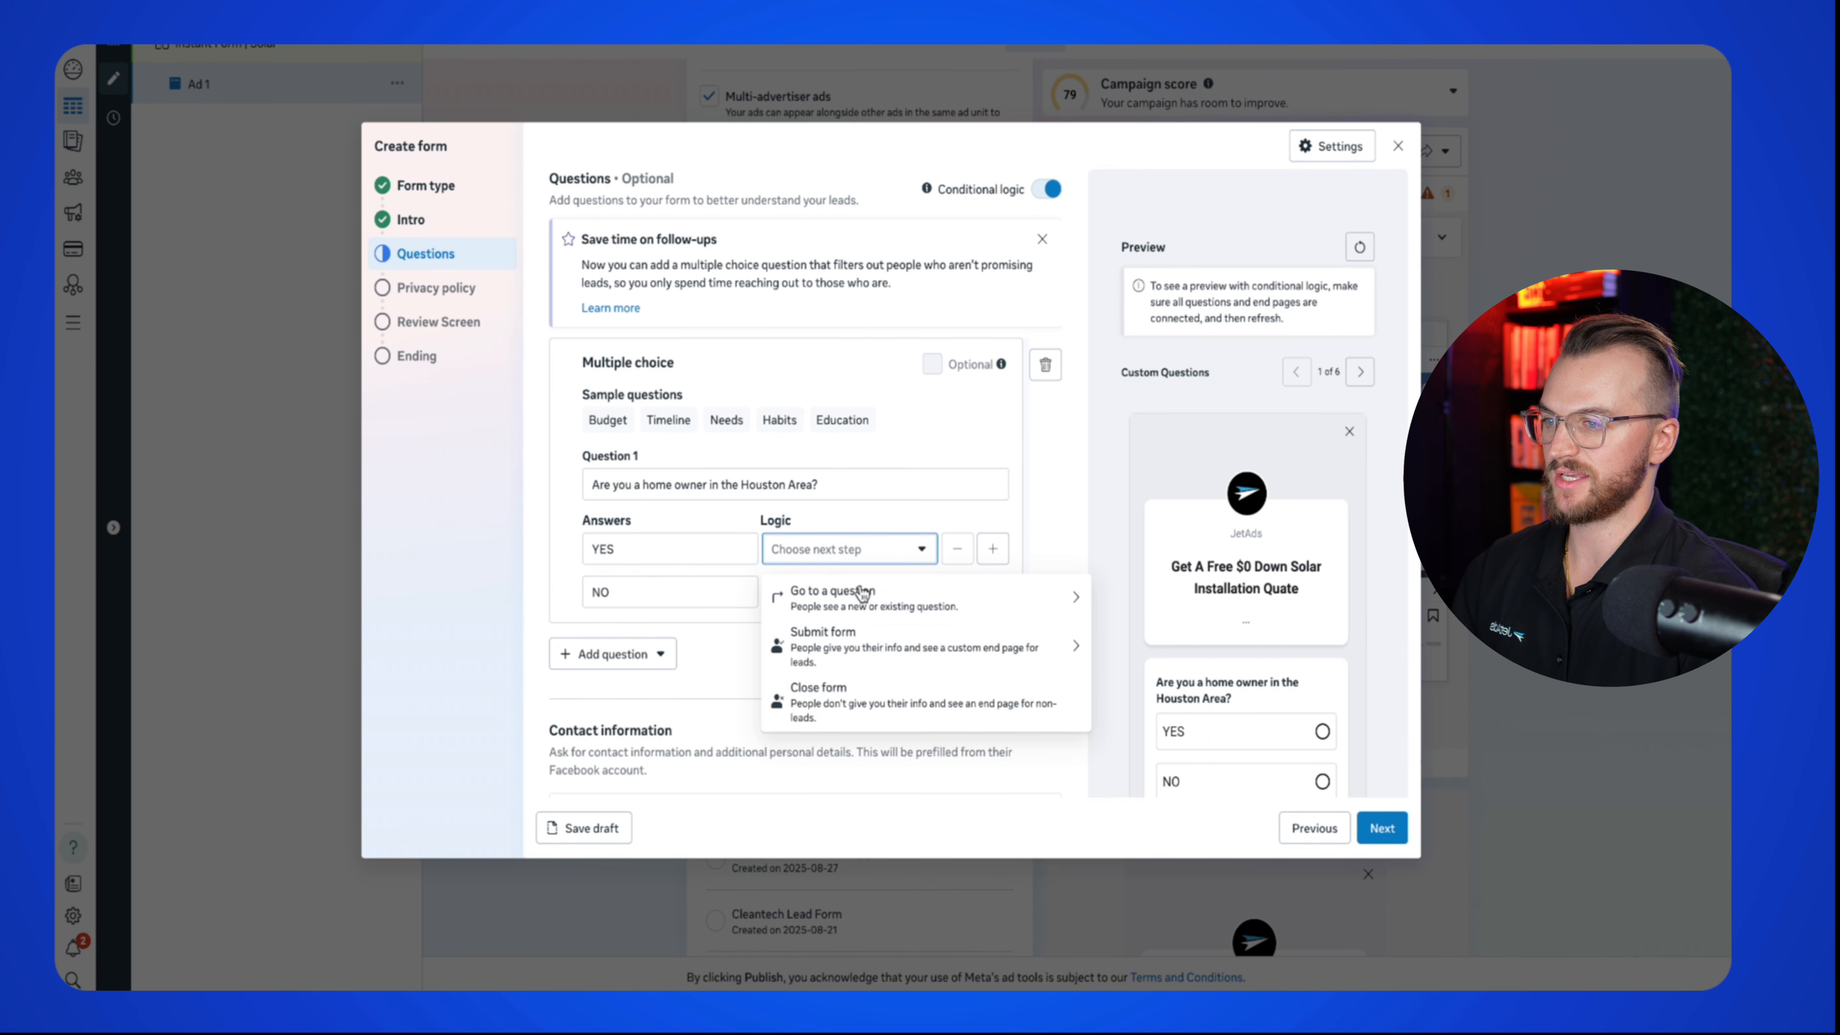
click(914, 669)
click(782, 654)
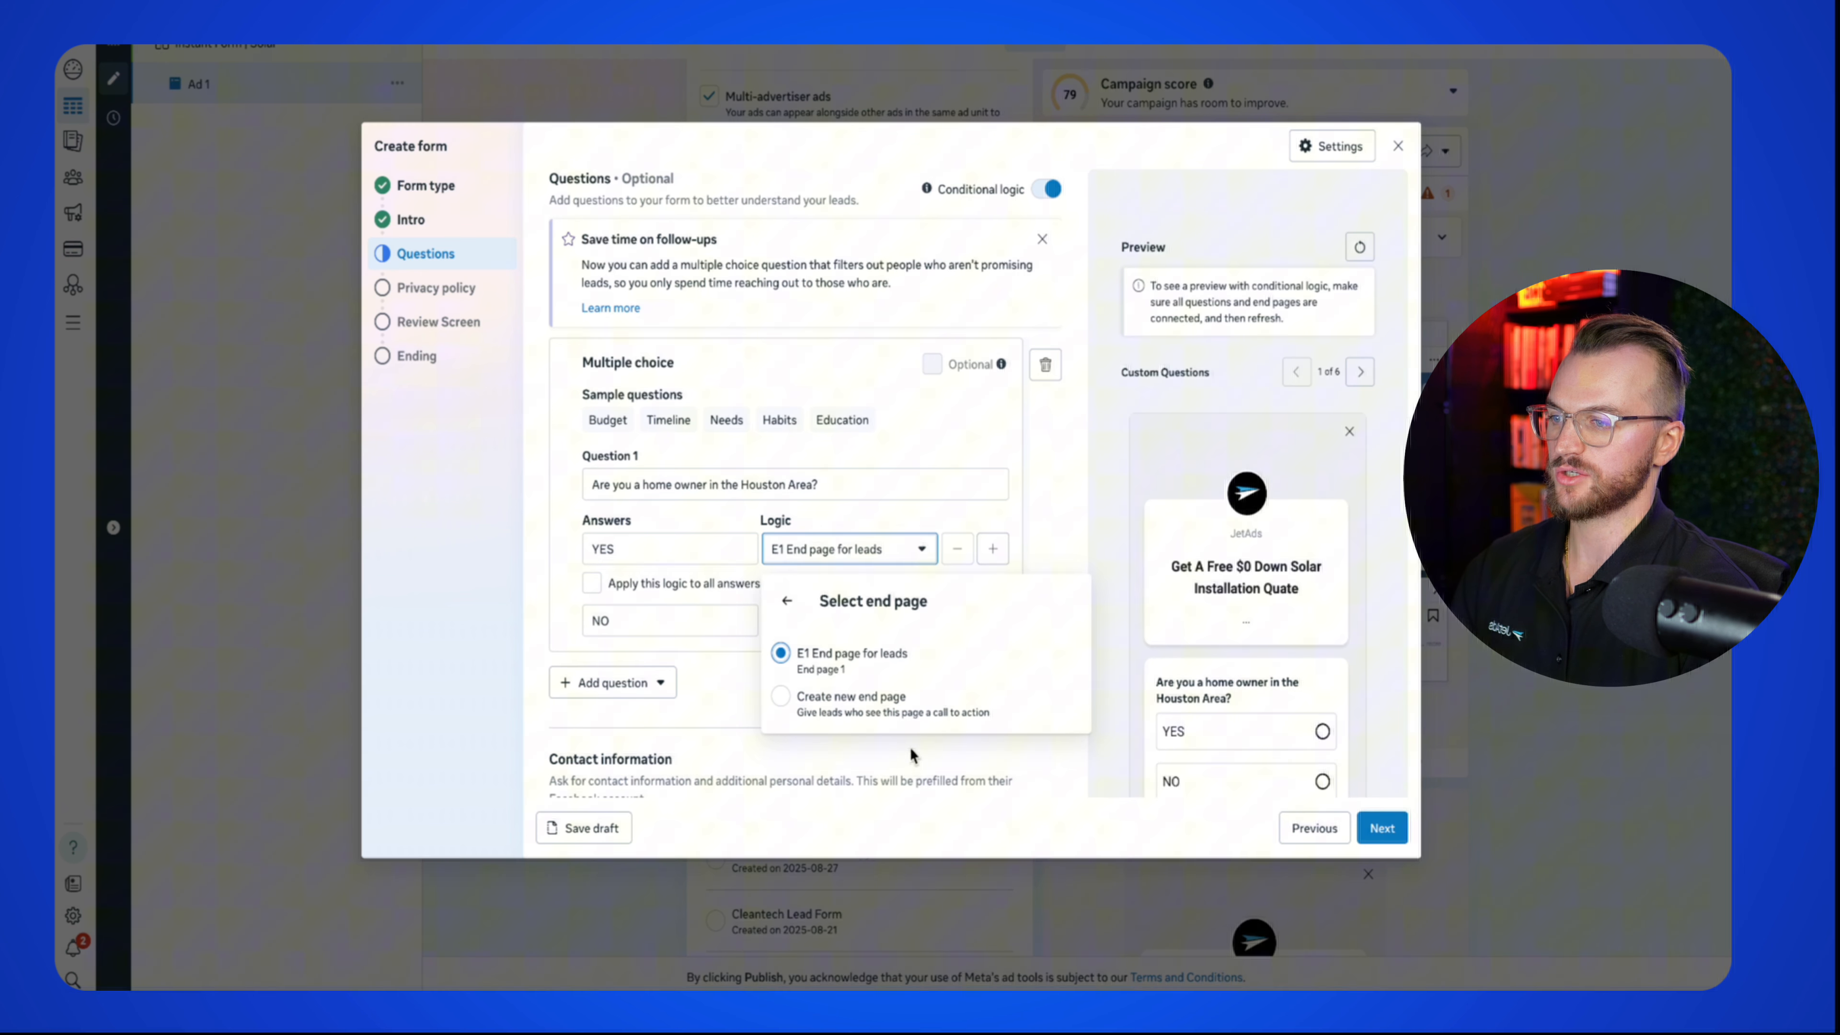
click(770, 554)
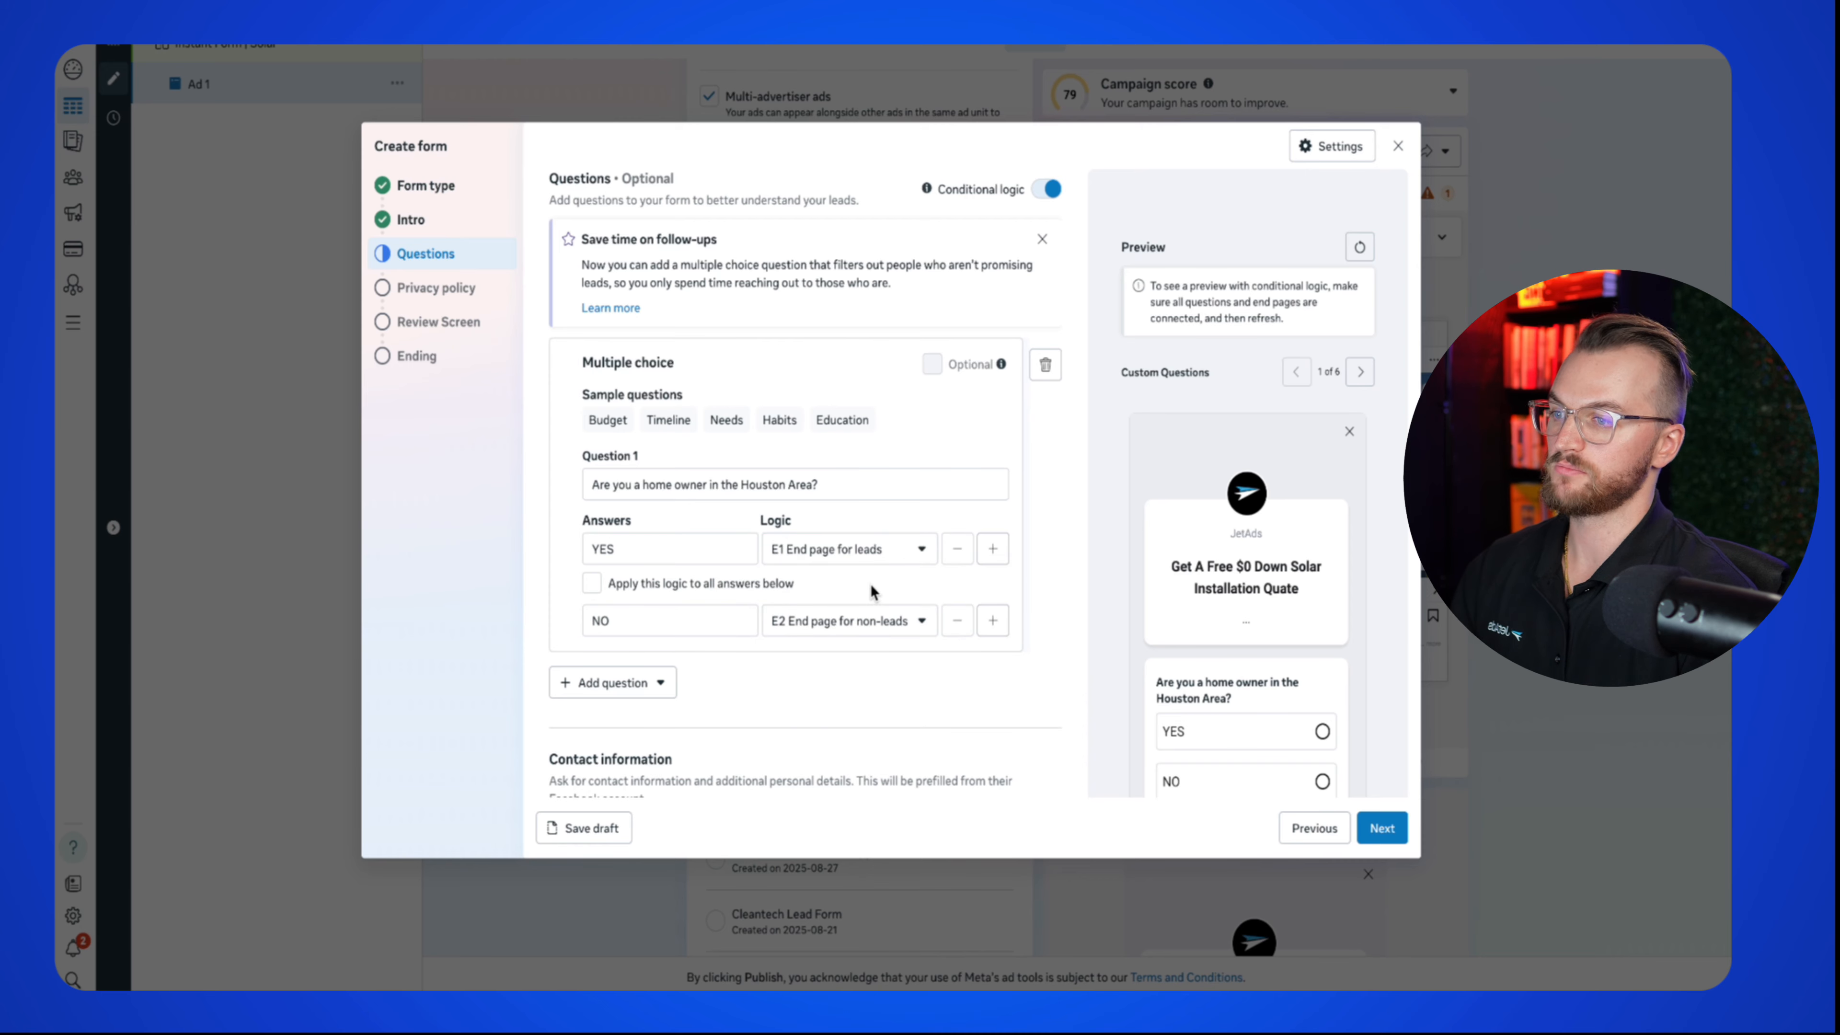
scroll(812, 588, down, 6)
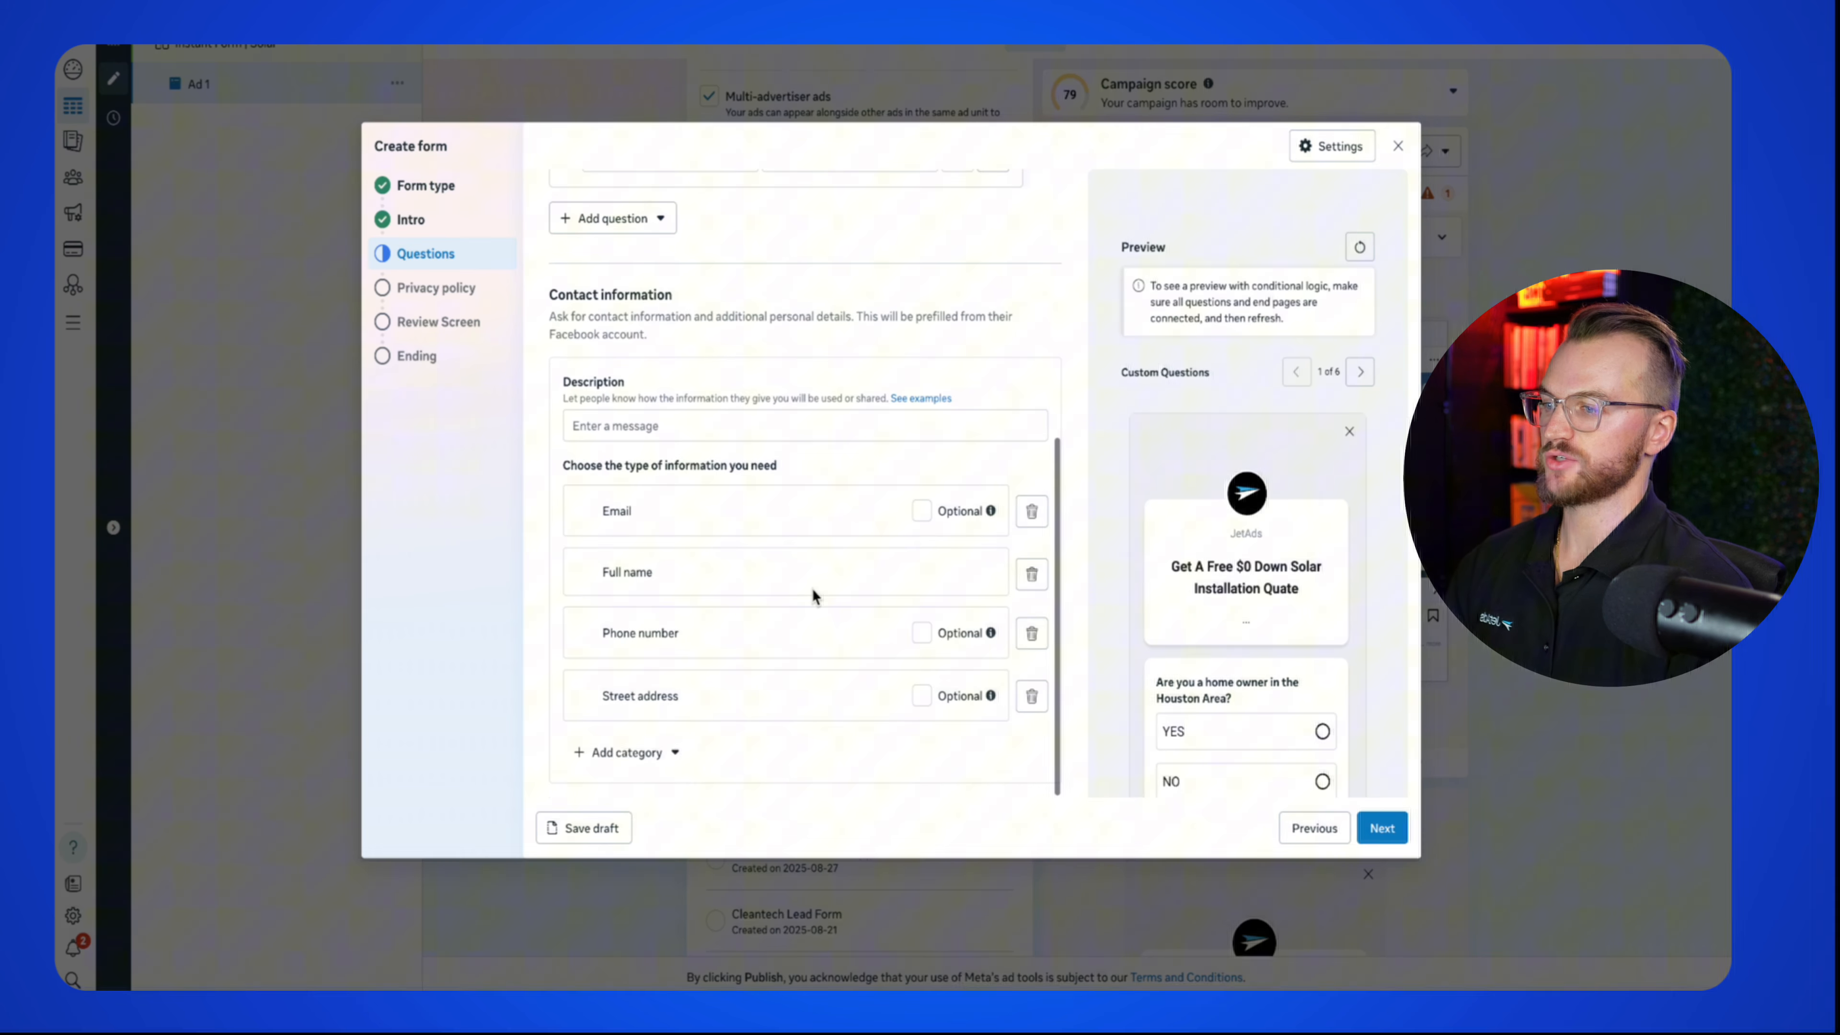
Step: Paste the JetAds privacy policy URL into the form's privacy policy link and advance to Ending
click(1384, 828)
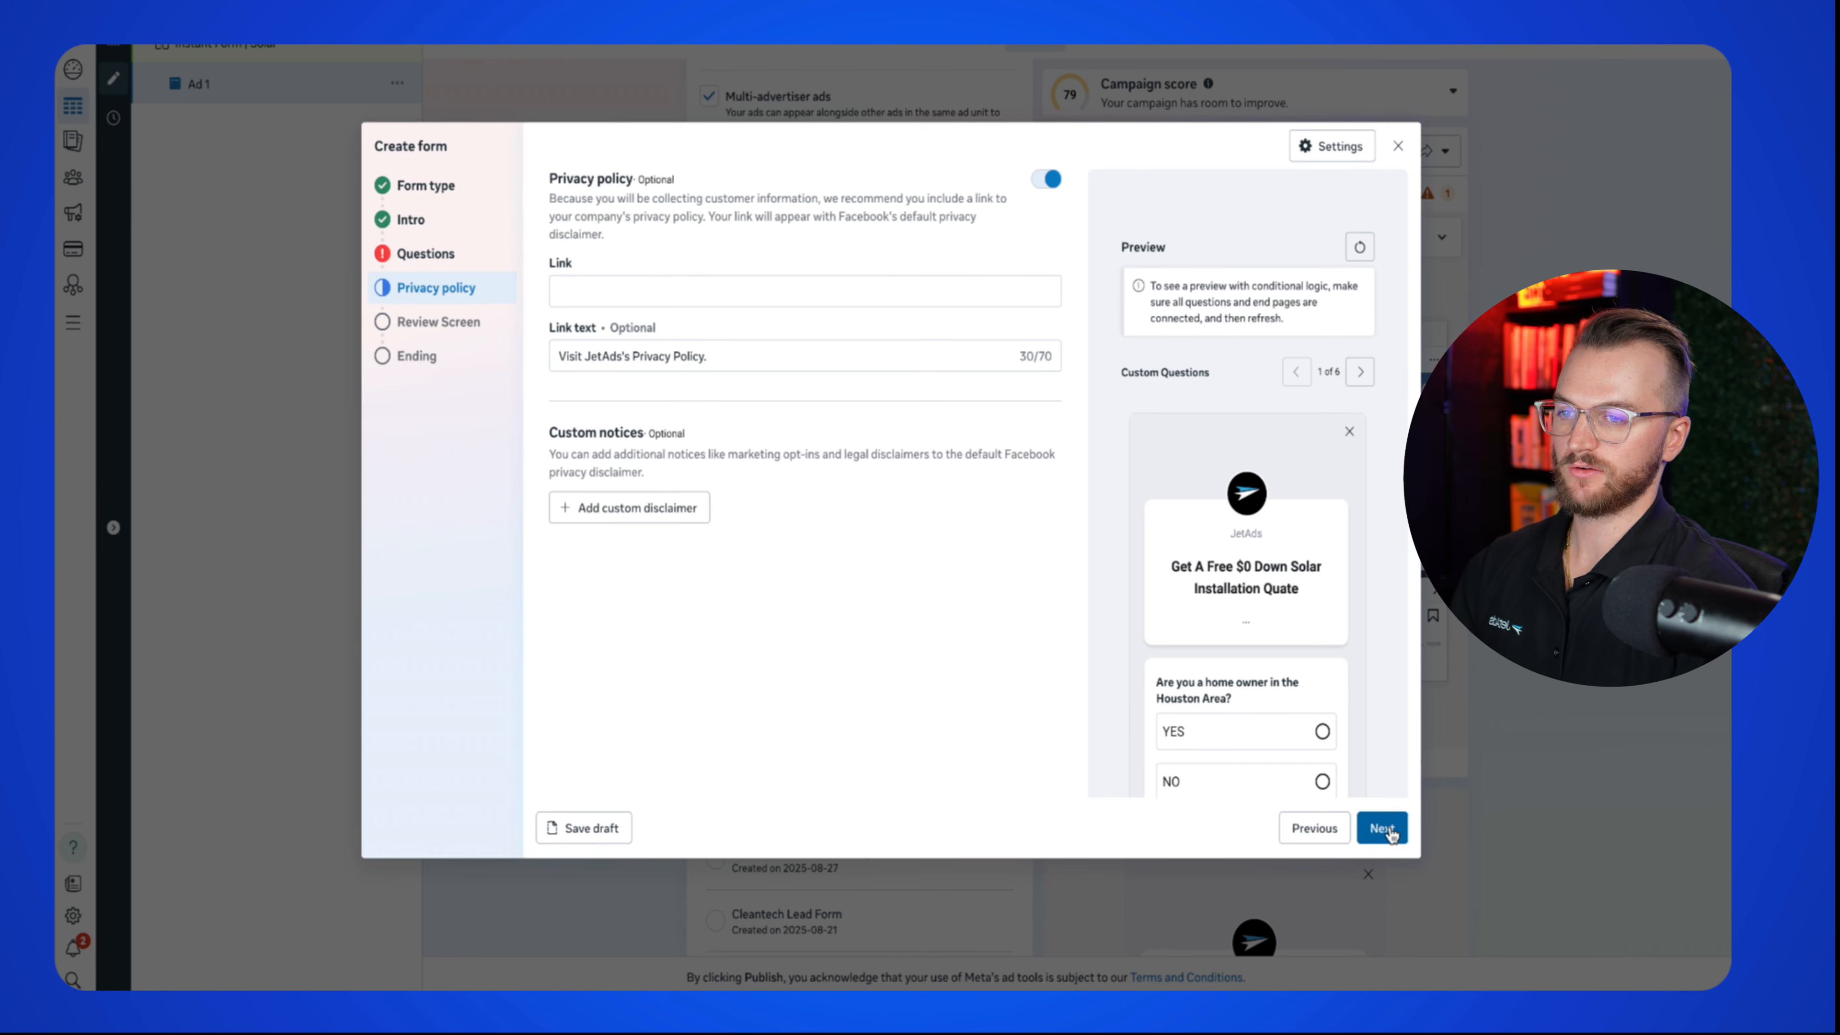
click(660, 292)
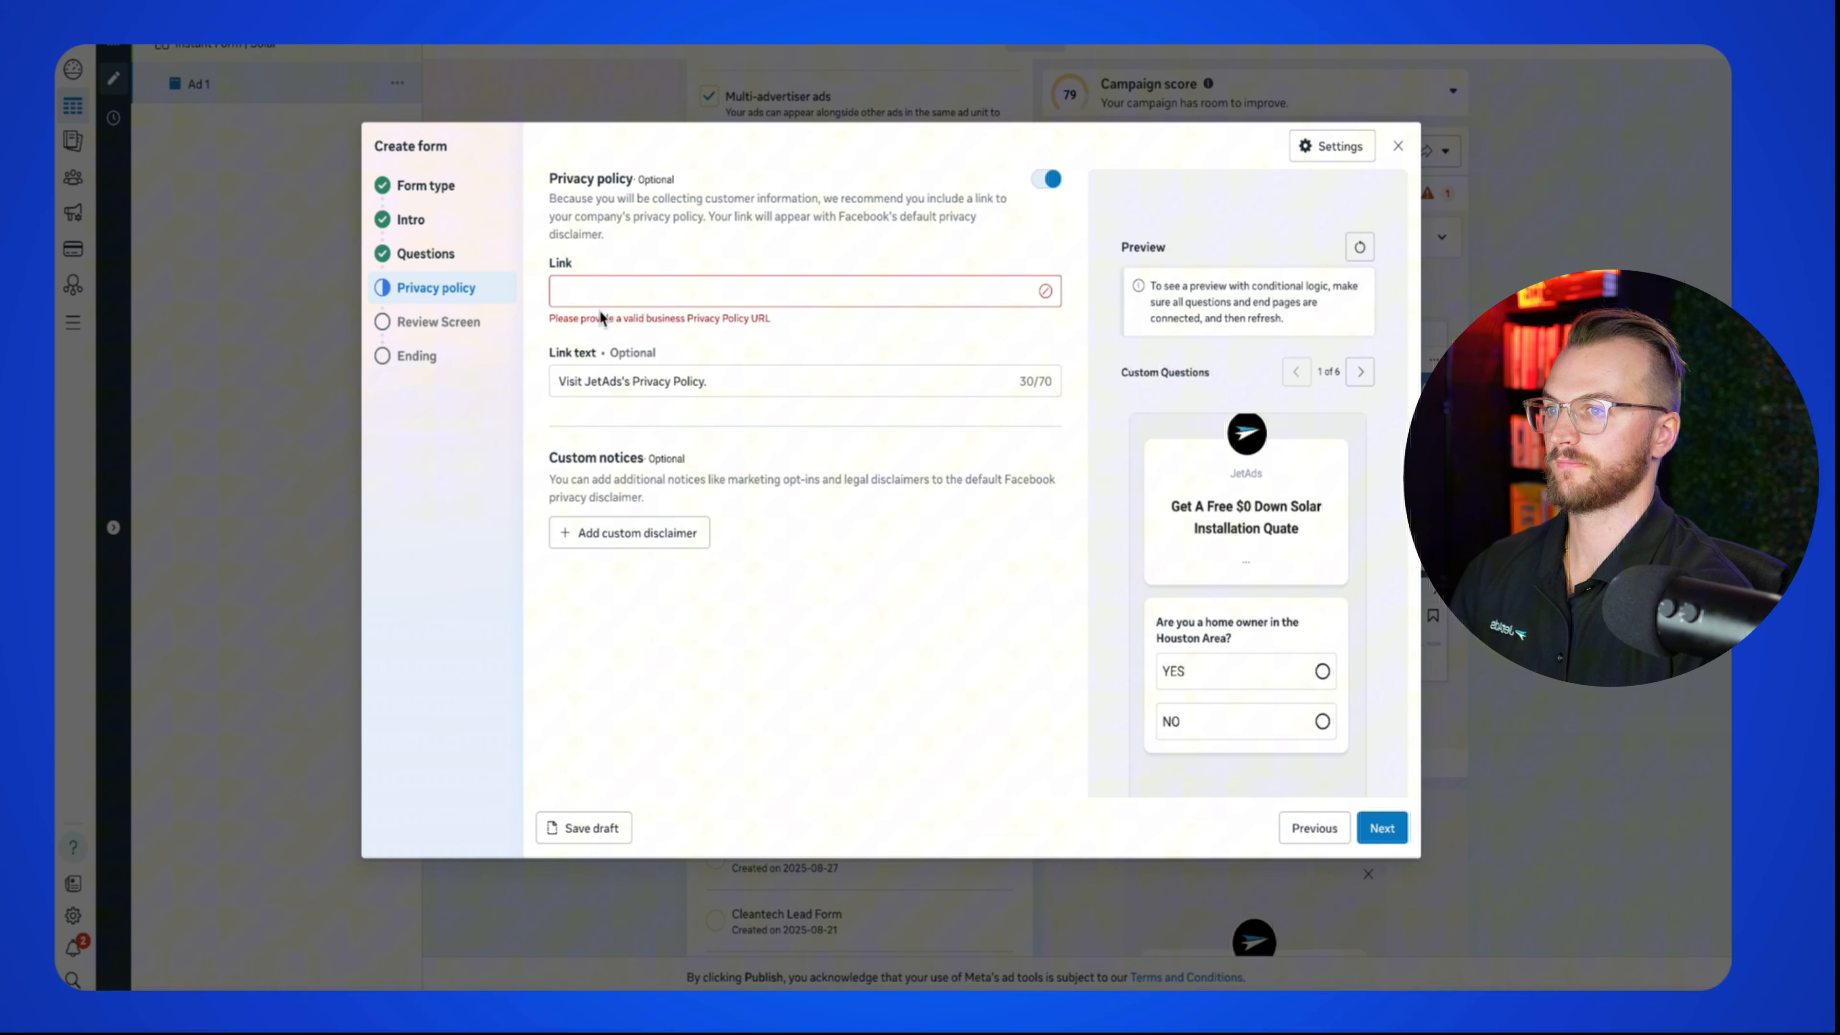
text(https://www.jetads.co/legal/privacy-policy)
click(1379, 826)
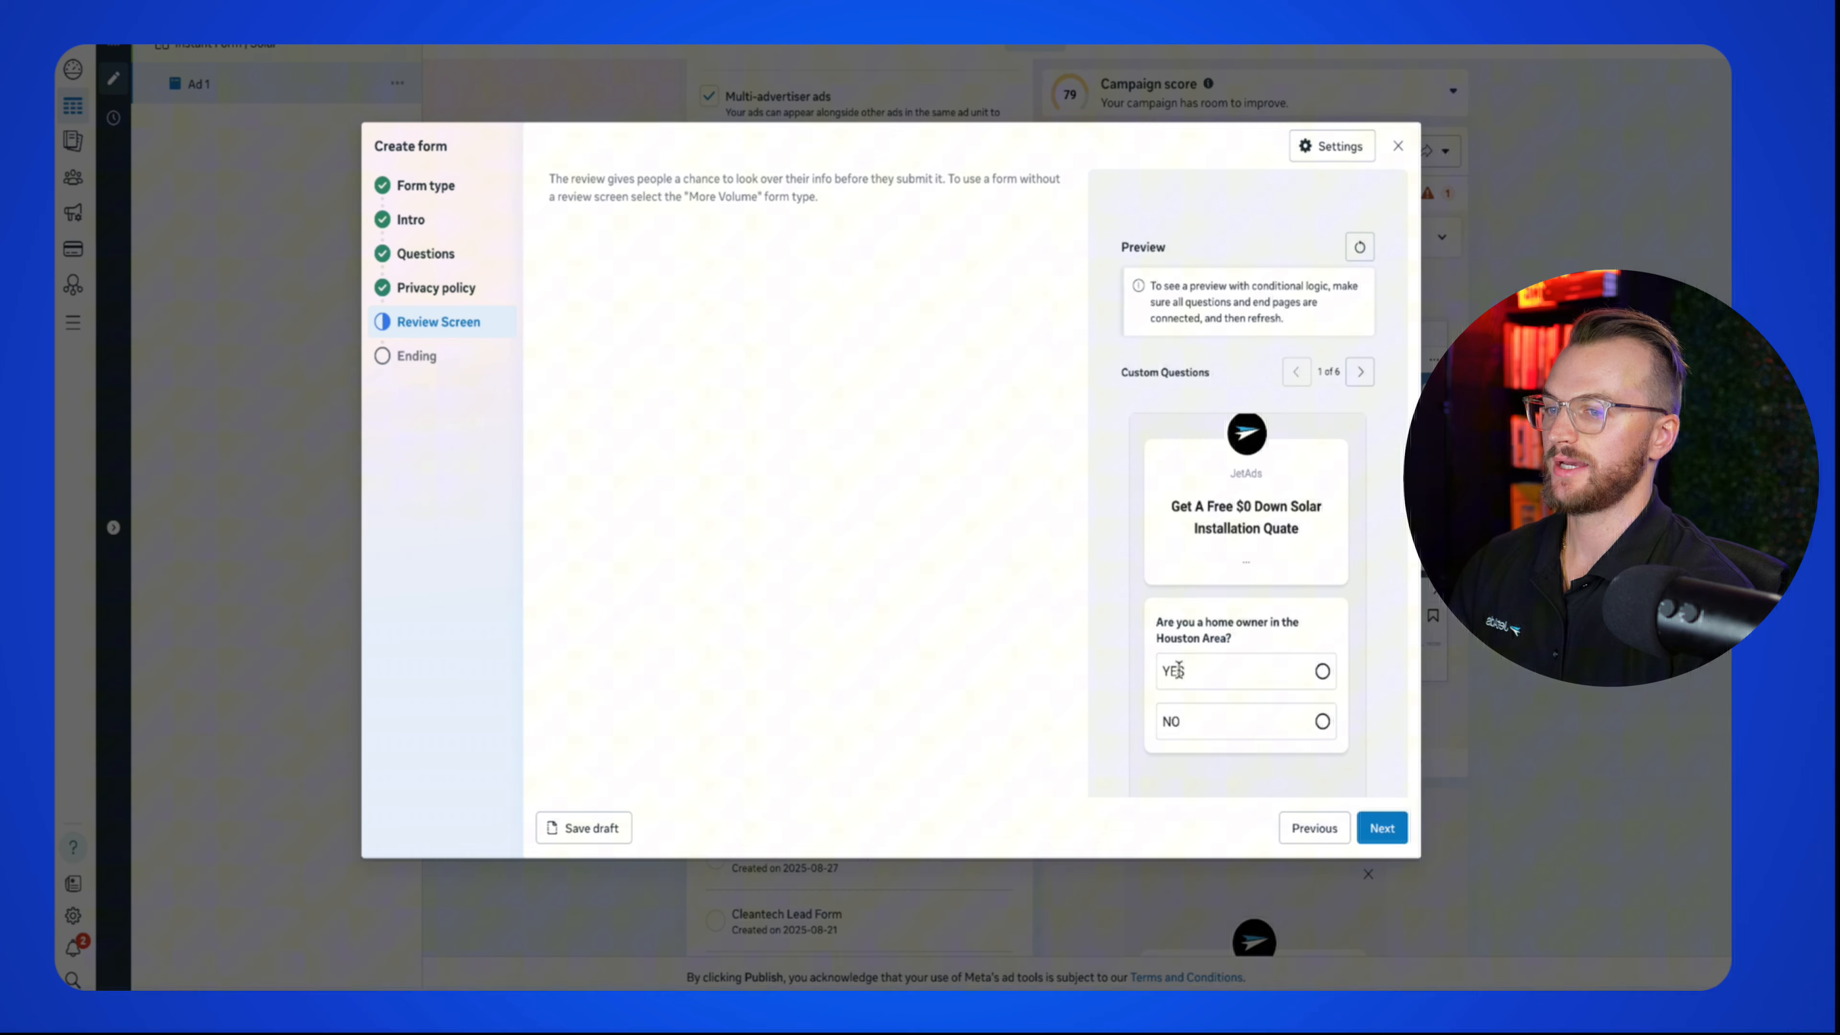
click(1382, 827)
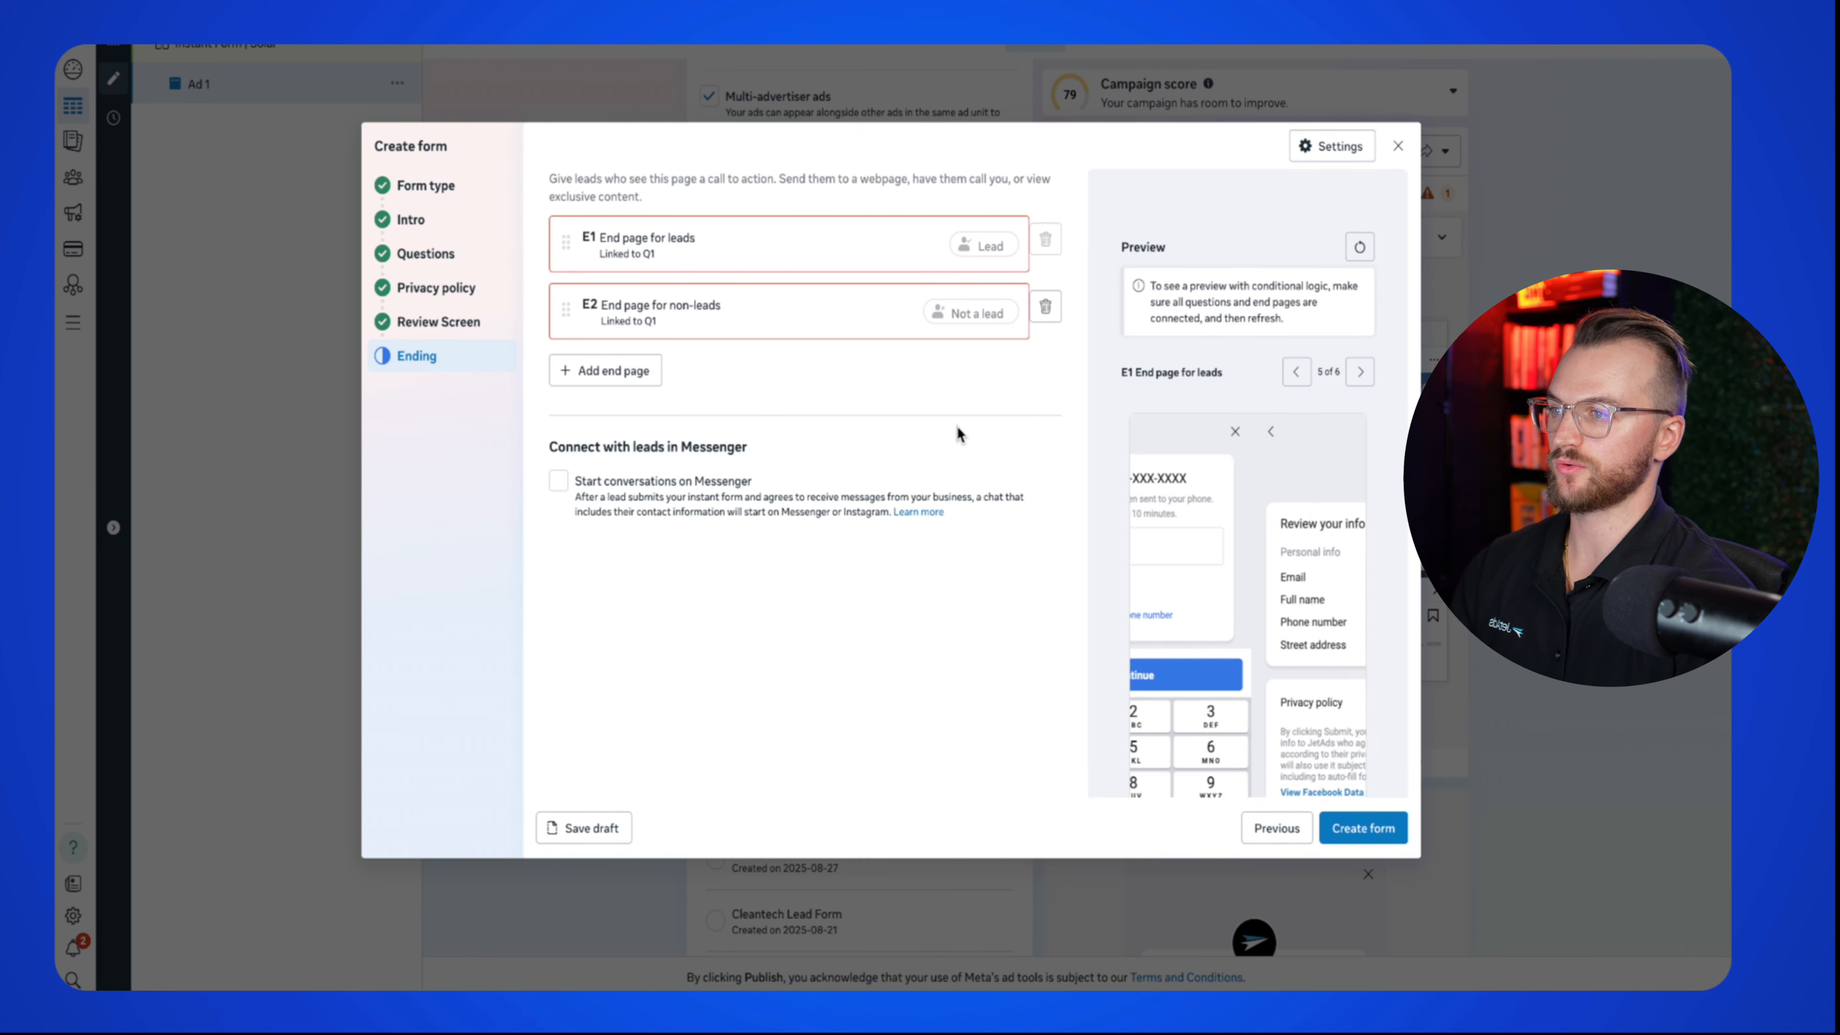
Step: Set the leads end page headline to 'IMPORTANT FINAL STEP' and replace its description
click(696, 253)
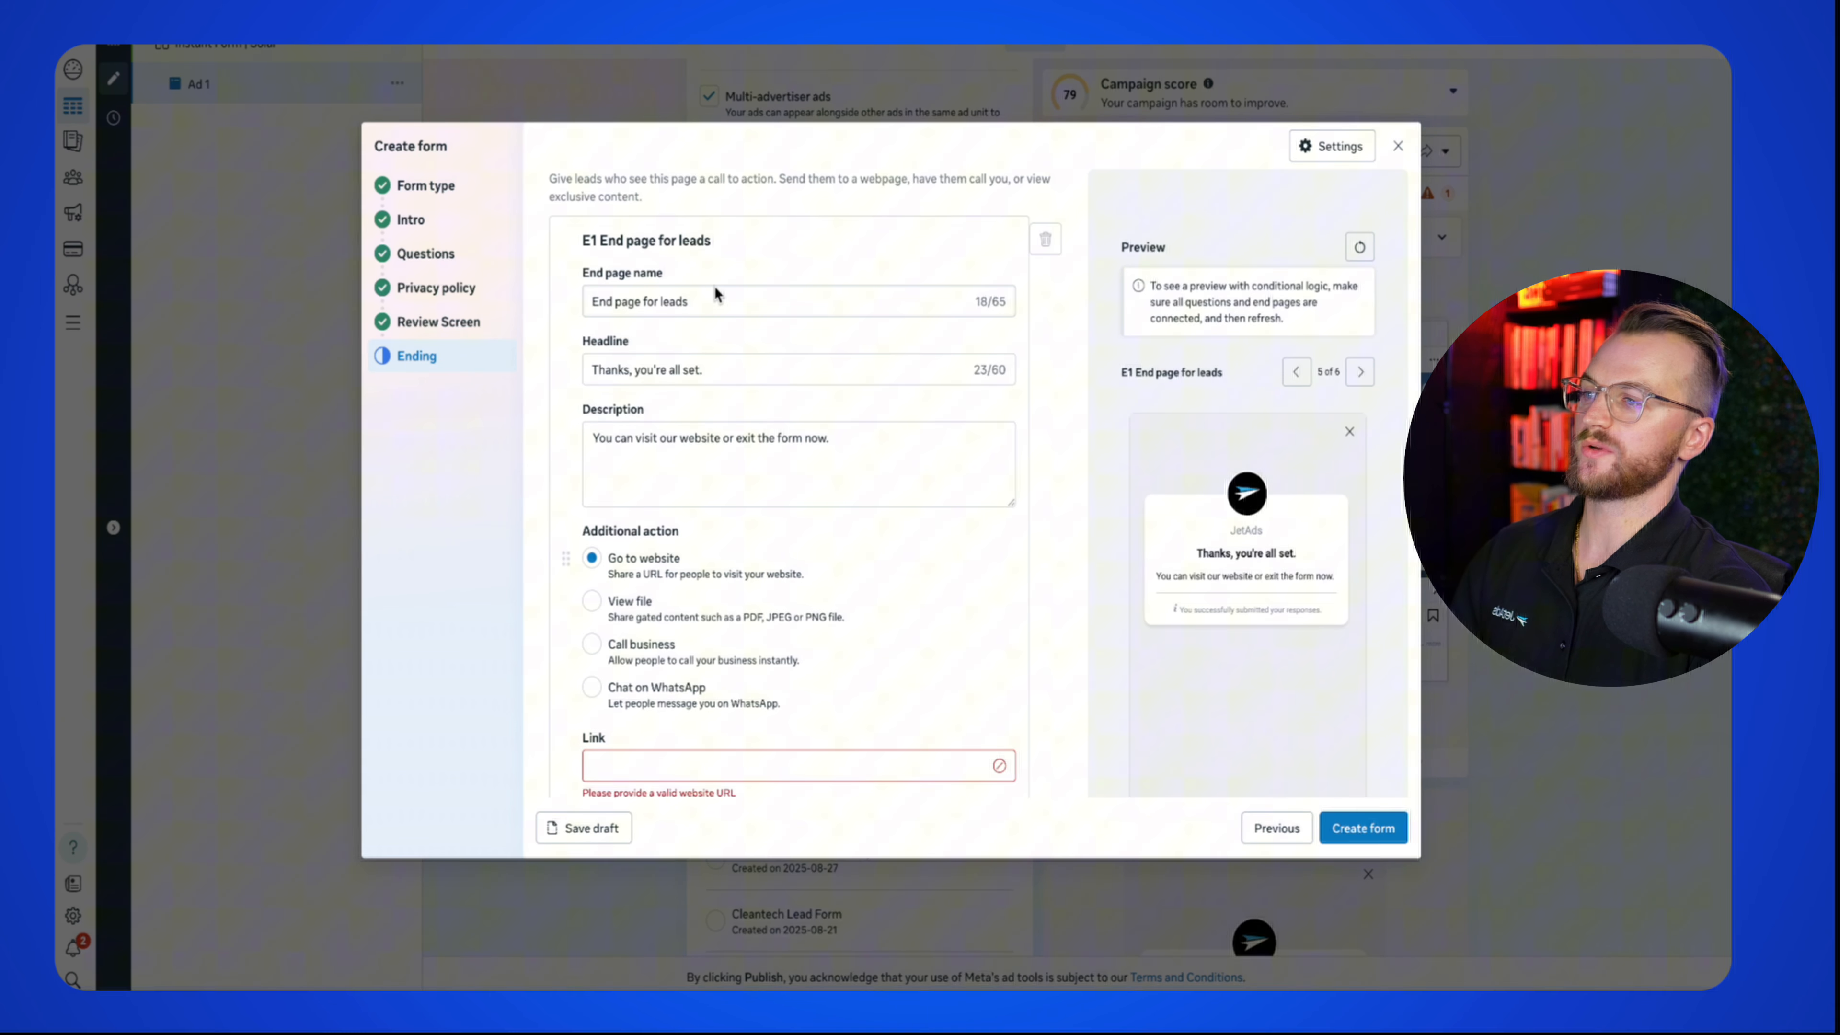
triple_click(728, 371)
text(AT)
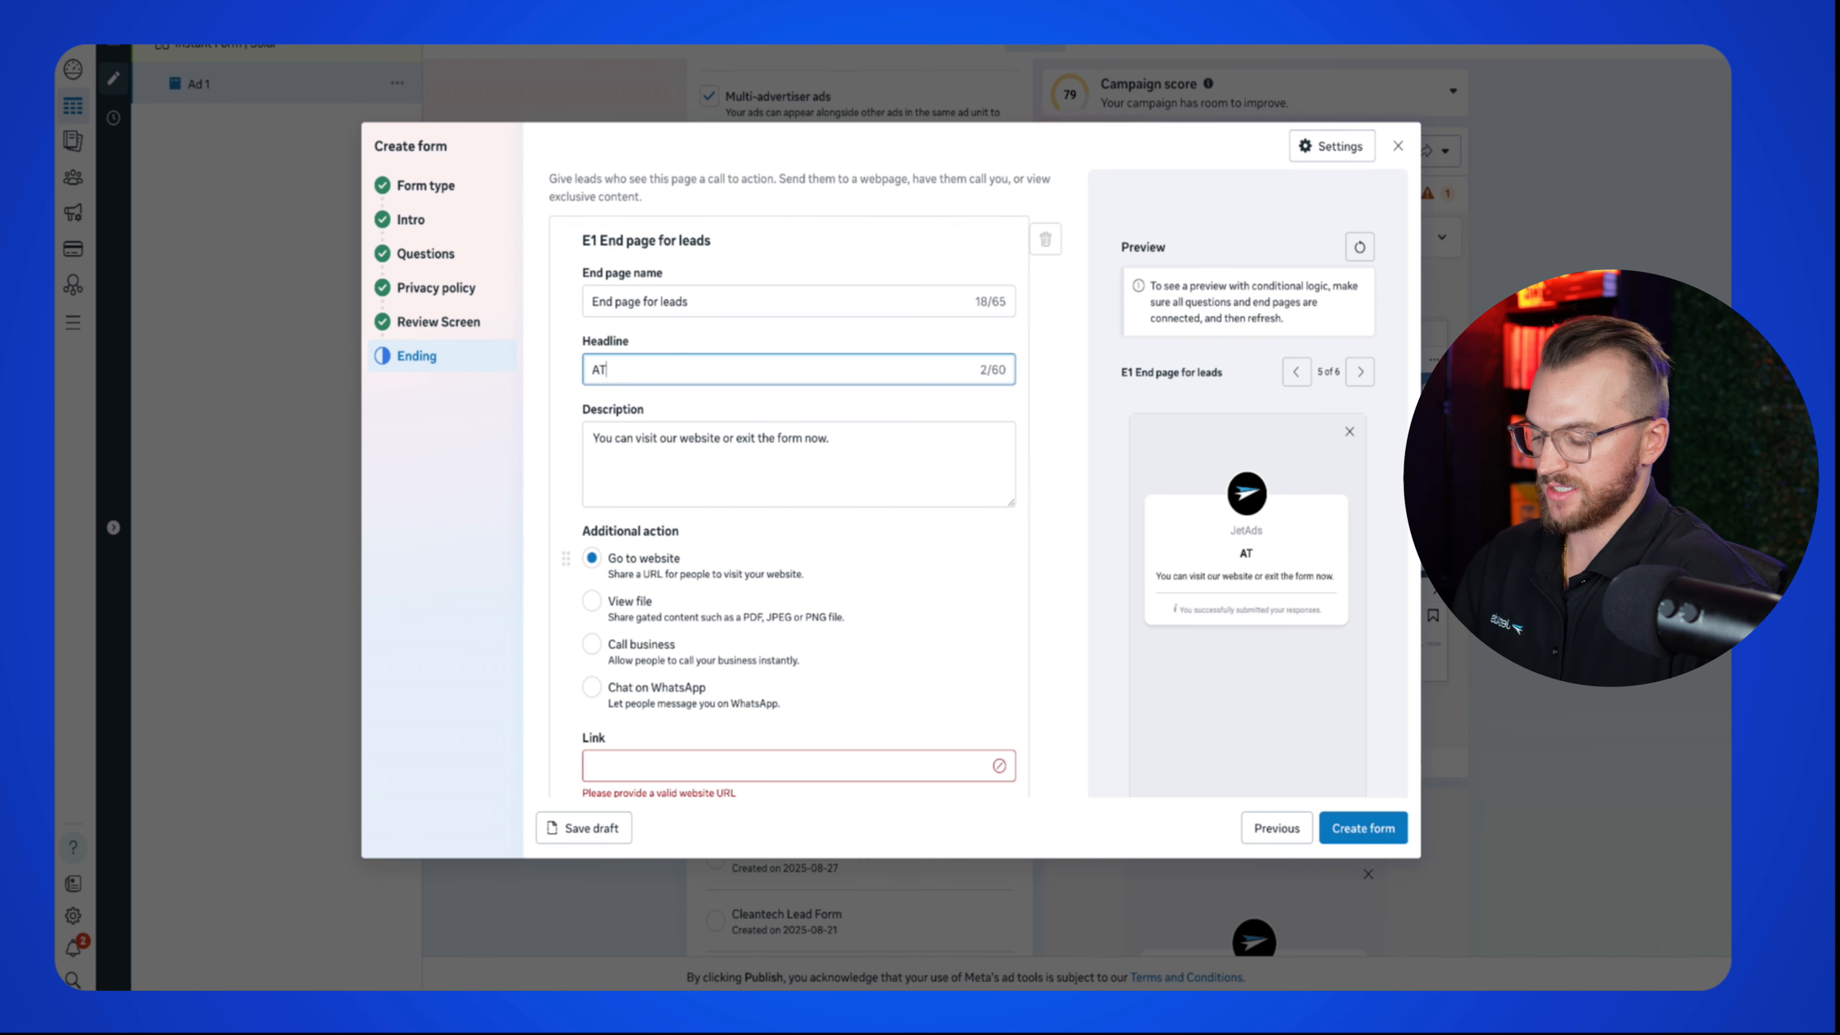
key(BackSpace)
key(BackSpace)
key(BackSpace)
text(IMP)
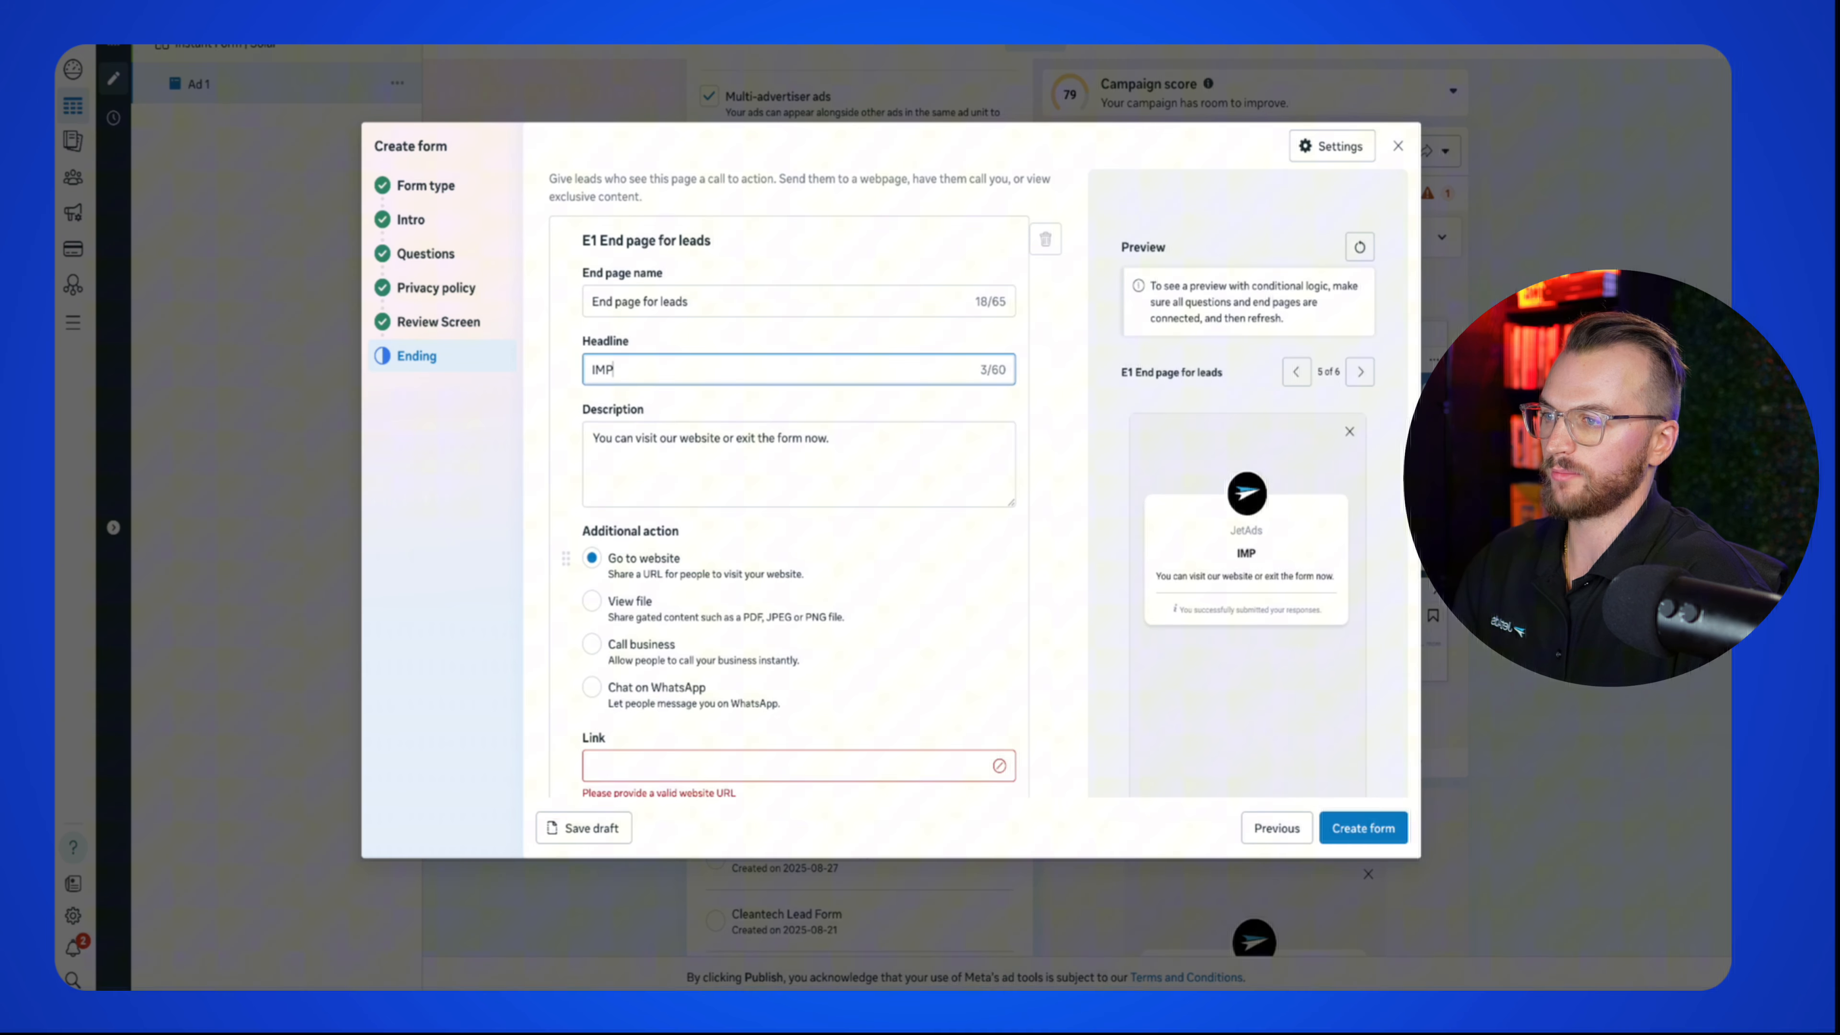
text(ORTANT FINAL STEP)
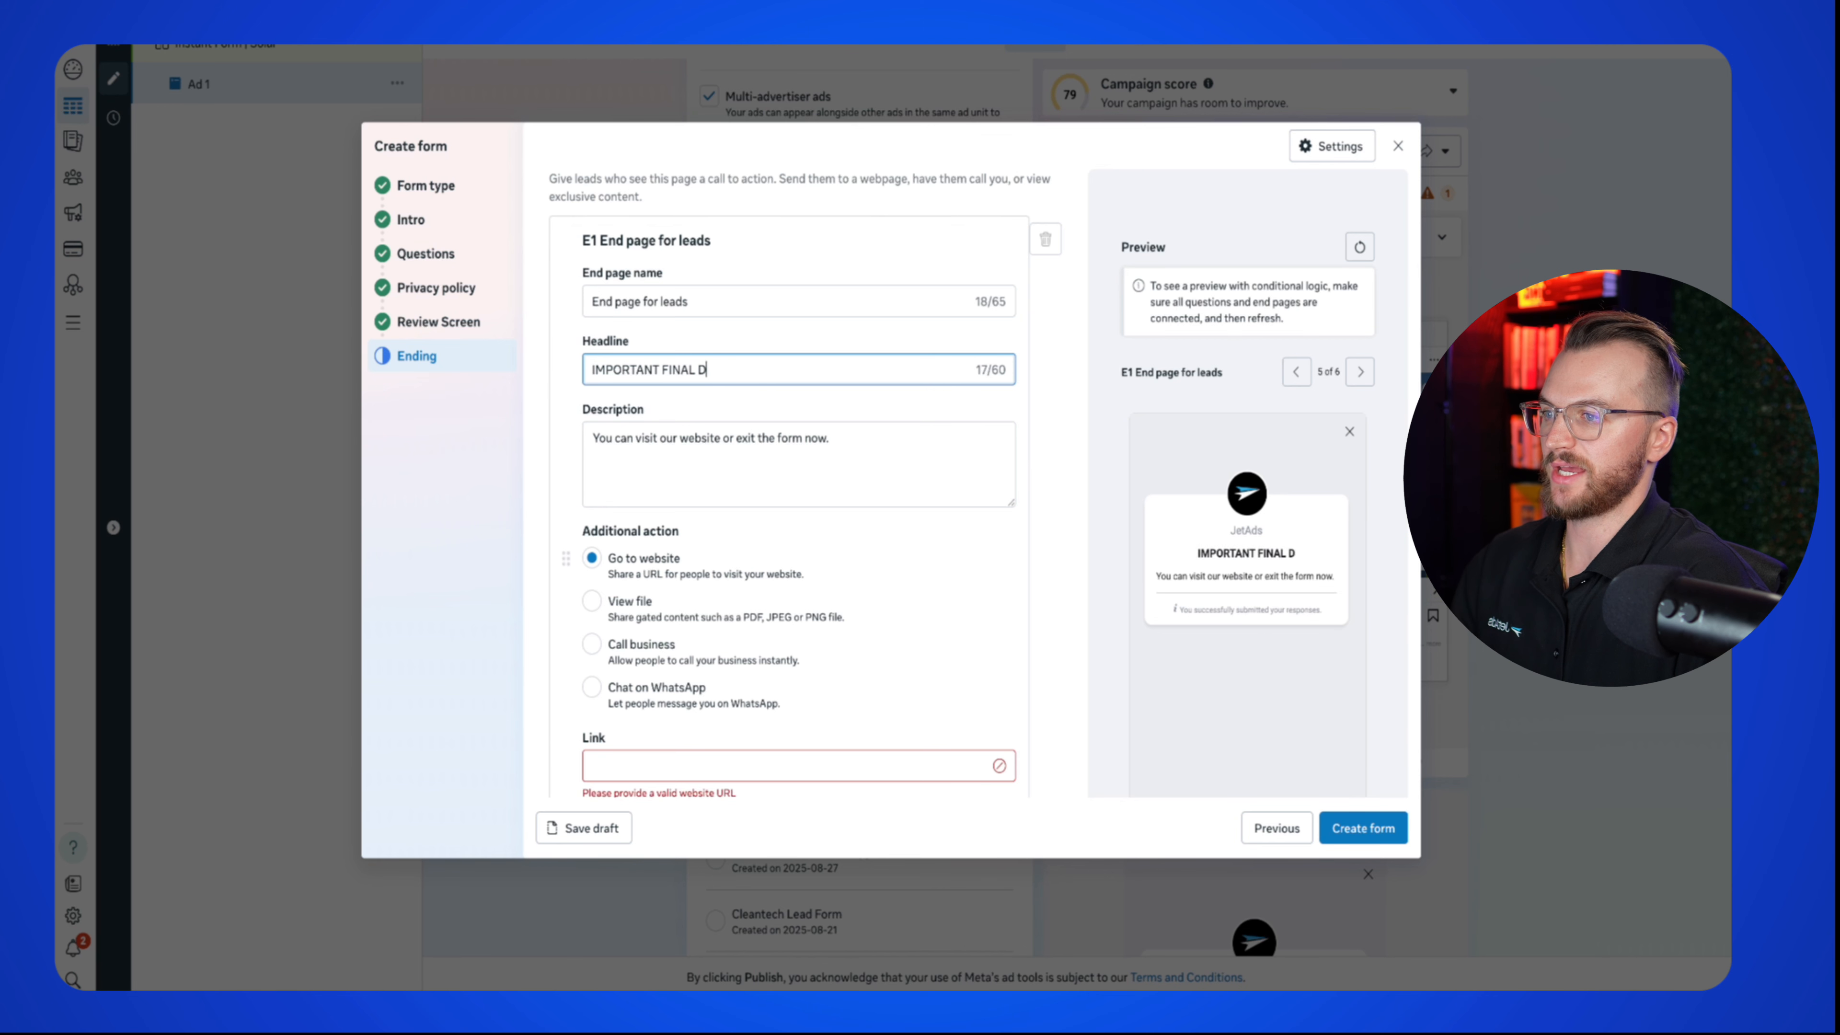
drag(826, 439, 423, 442)
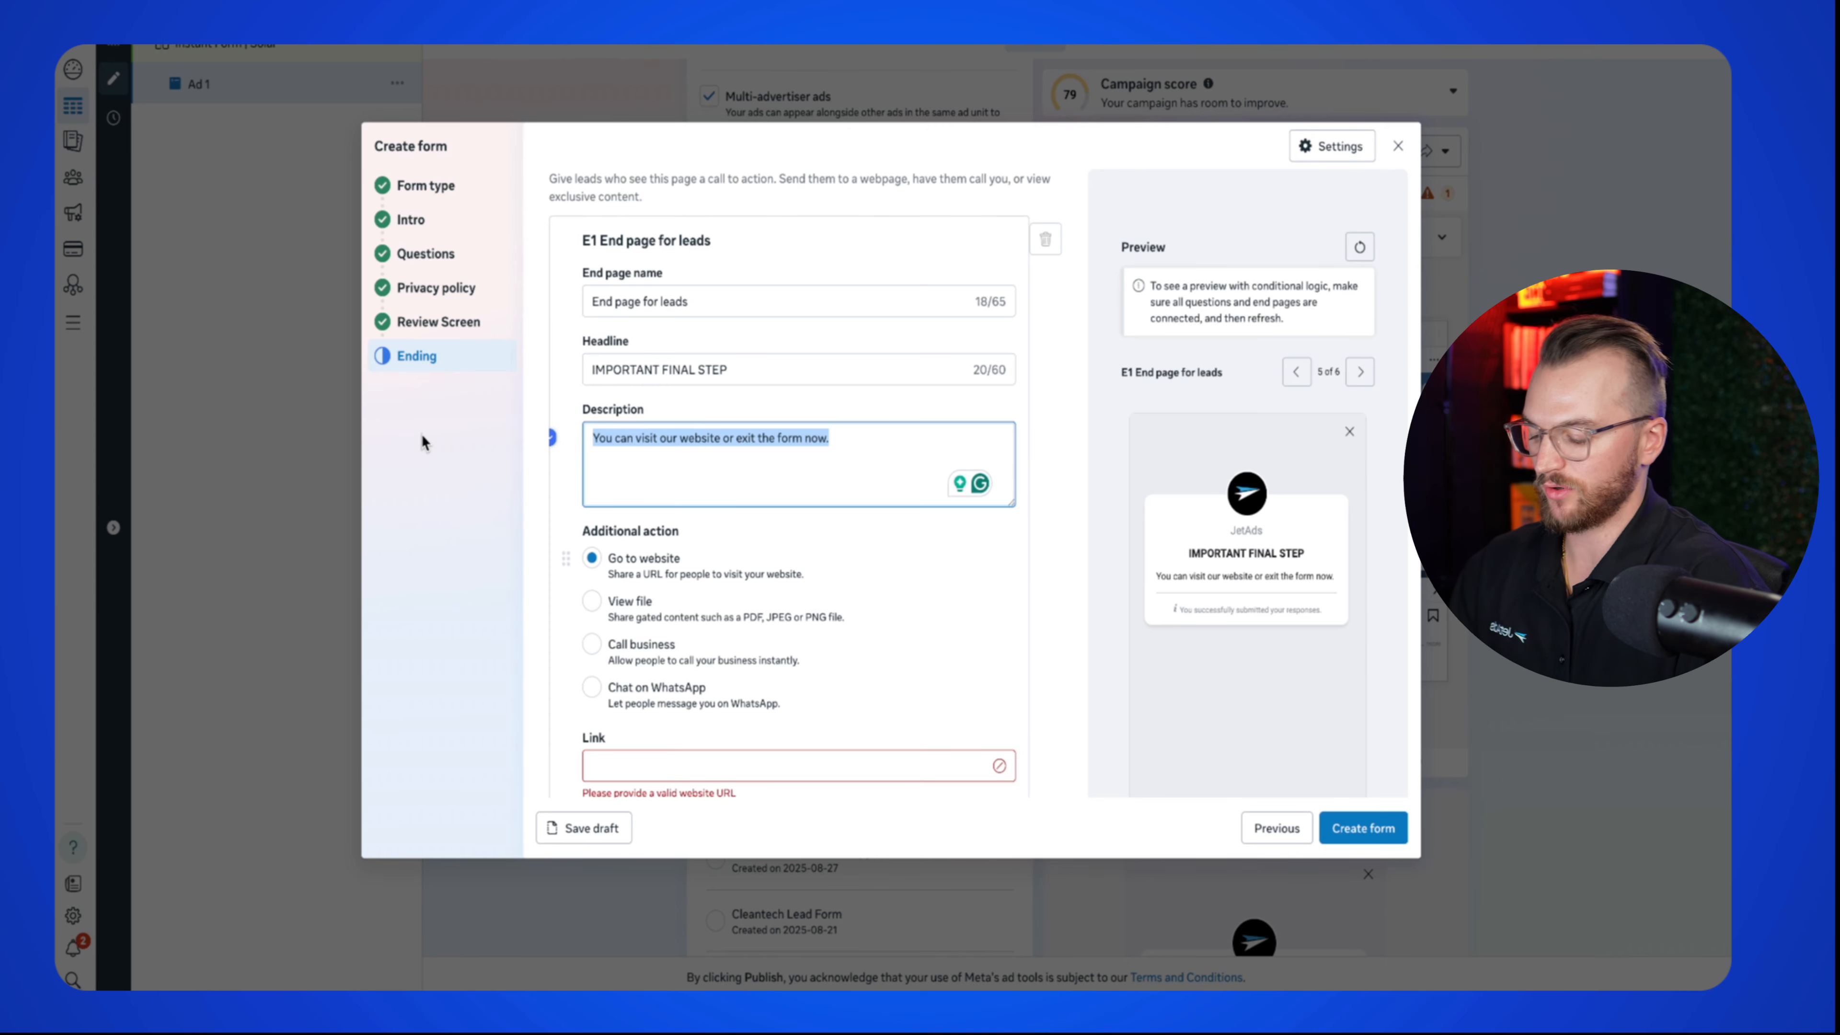
text(Please click the link below)
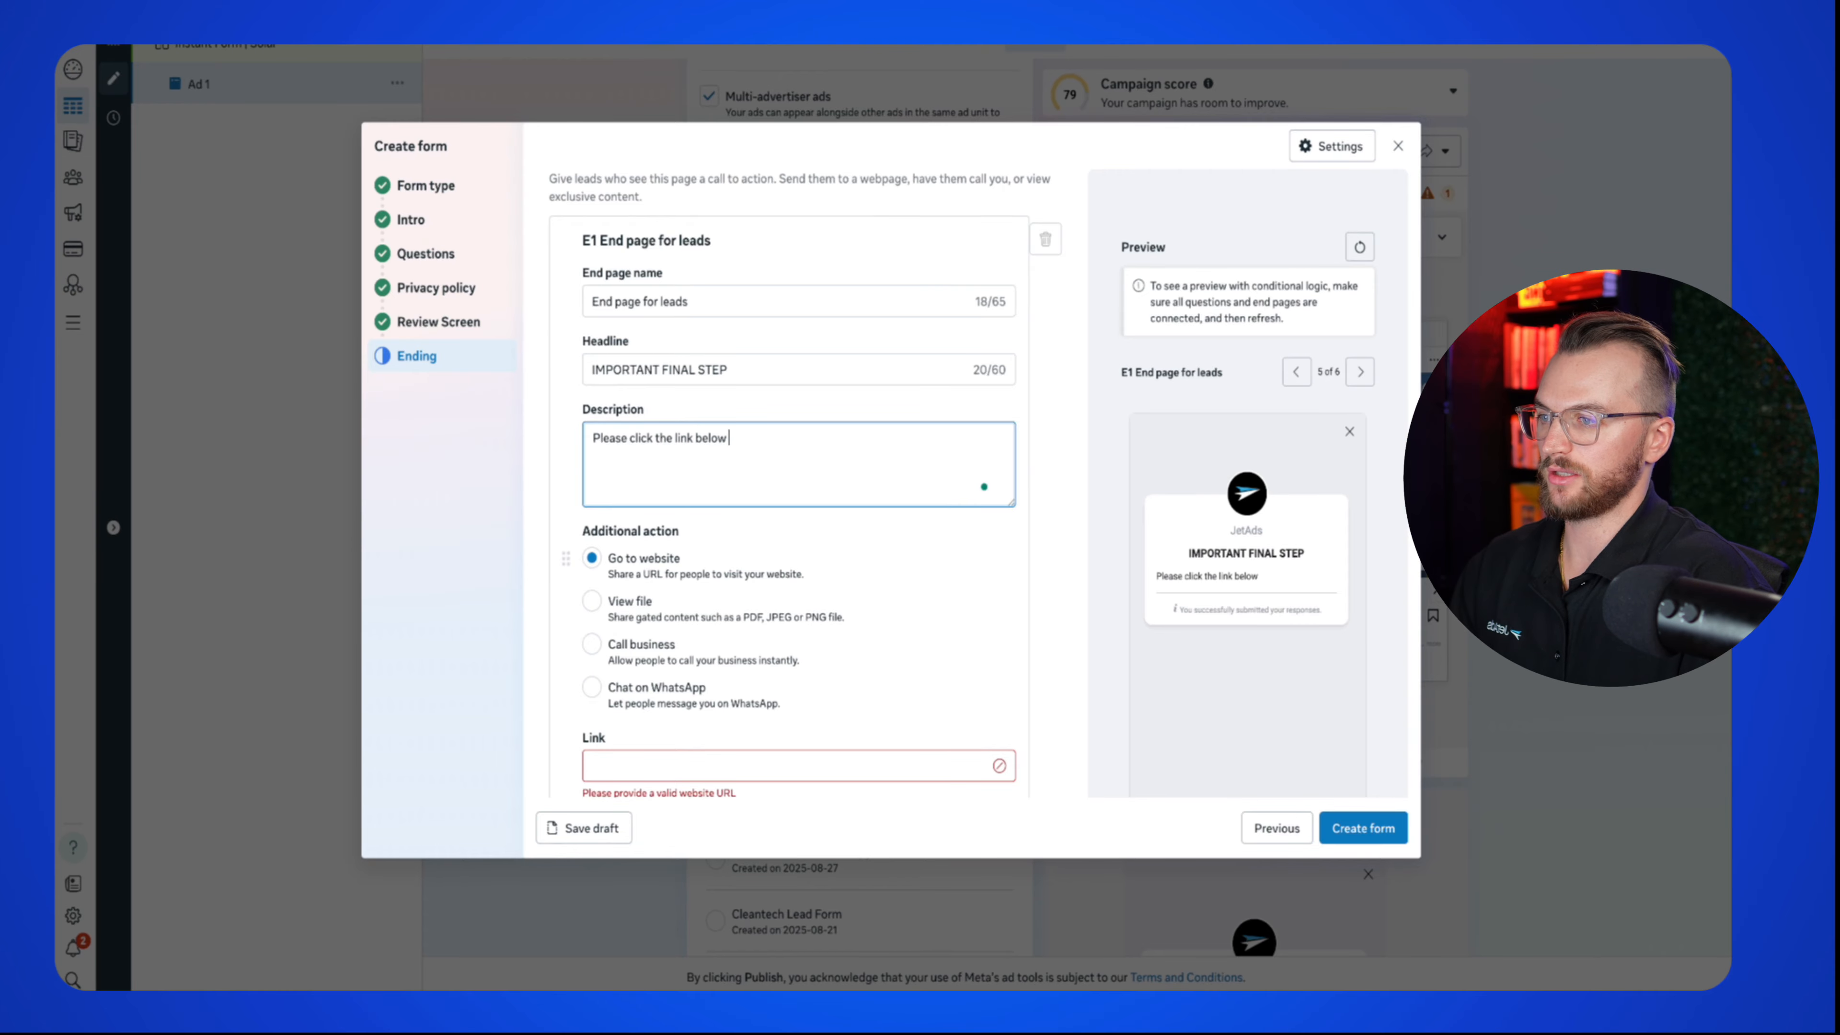
text( your)
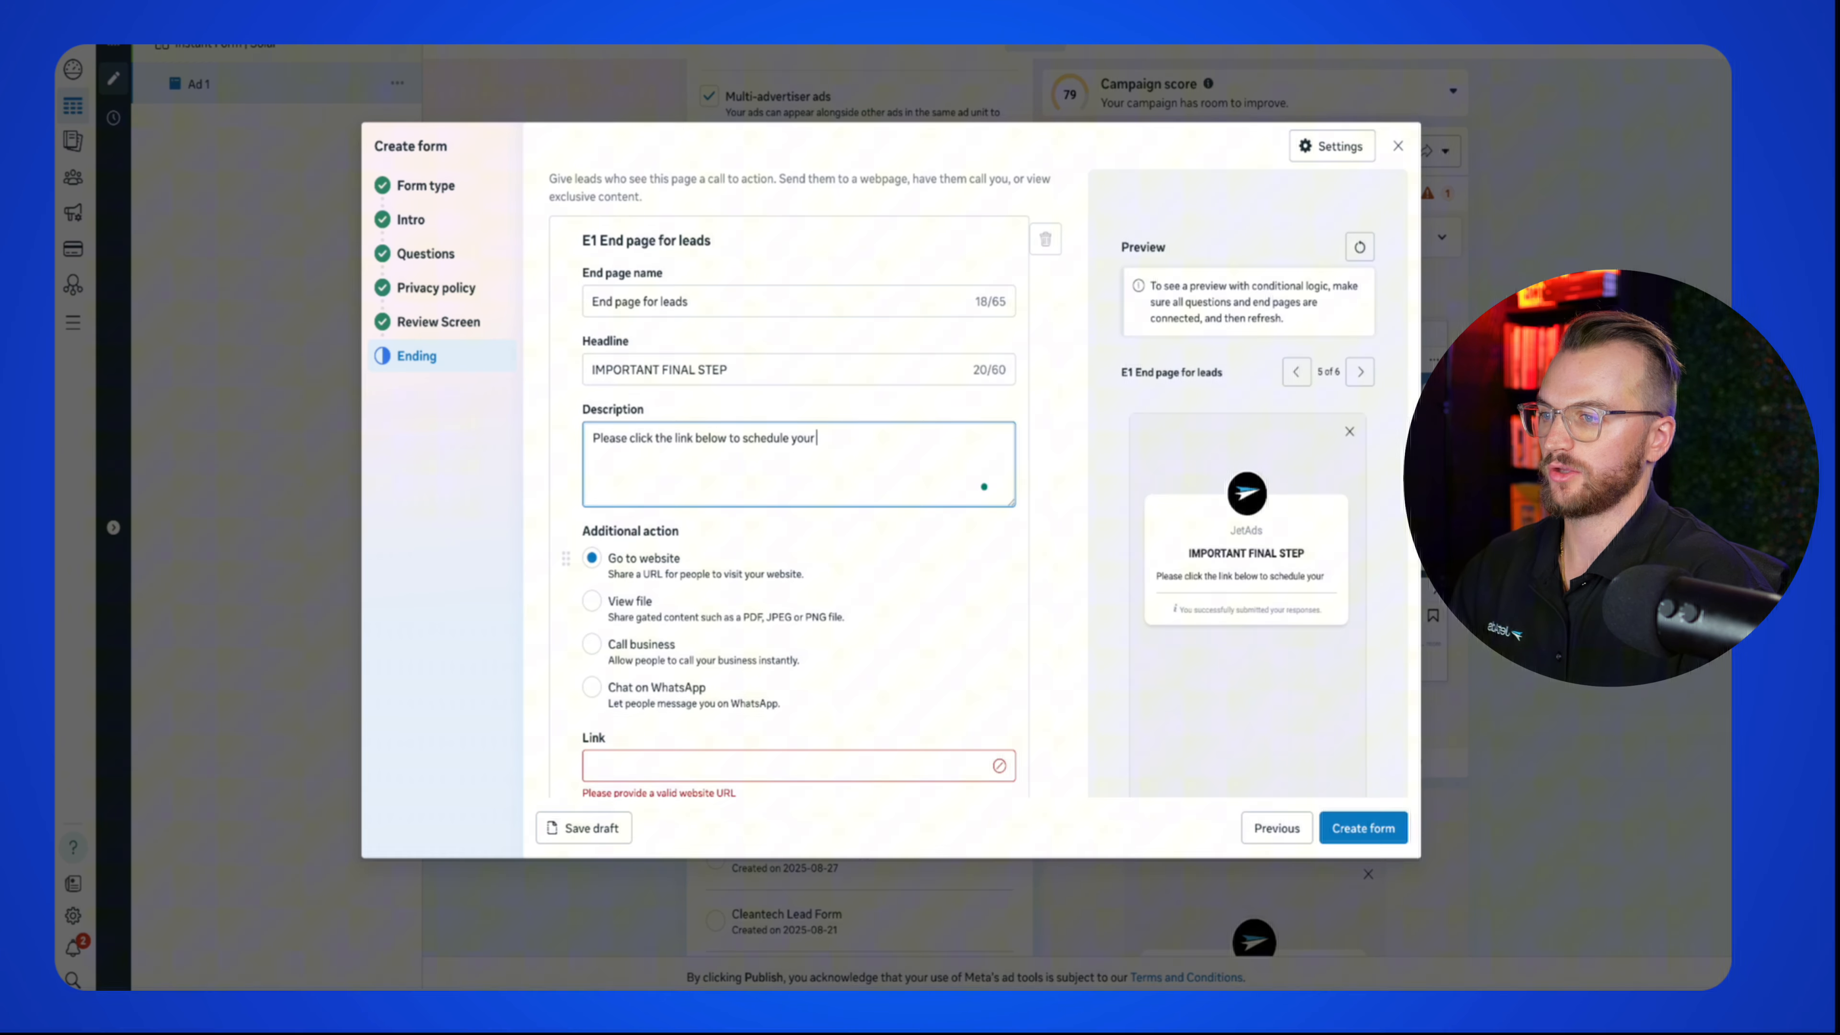
text( free quote.)
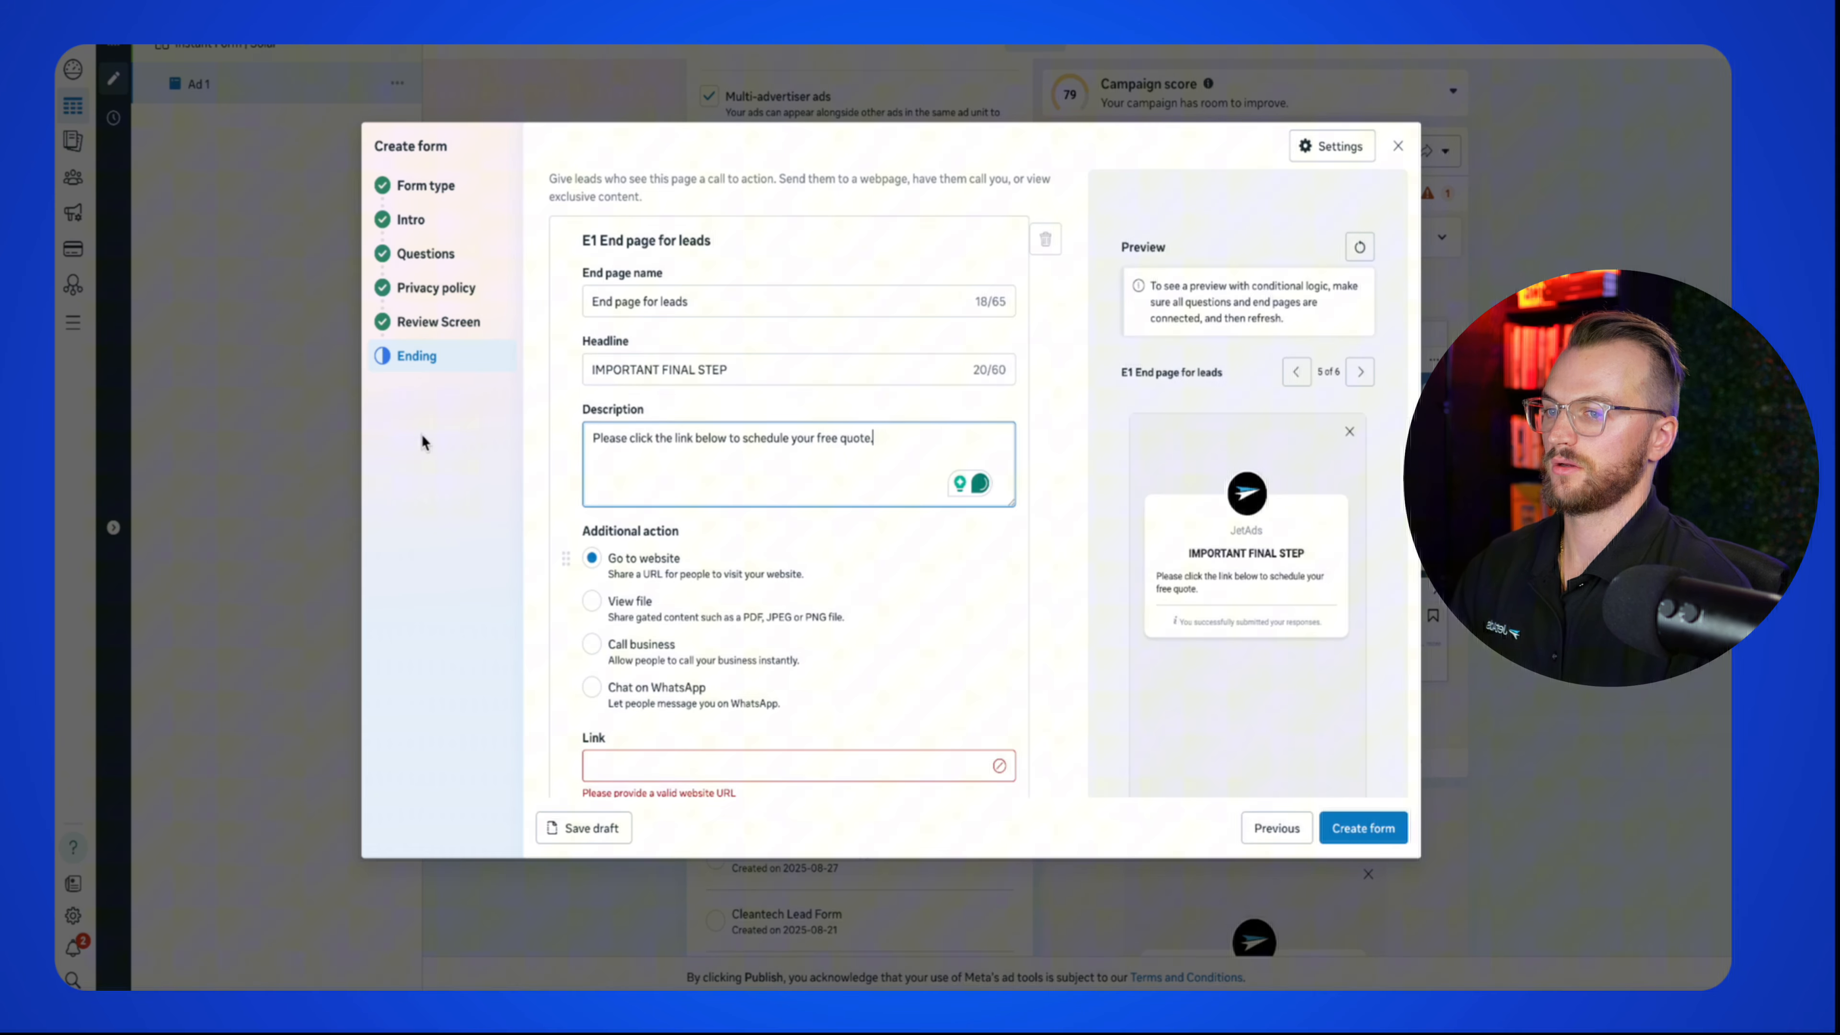
Step: Paste the end page website link and change its call to action to Get Free Quote
scroll(800, 562, down, 2)
click(673, 614)
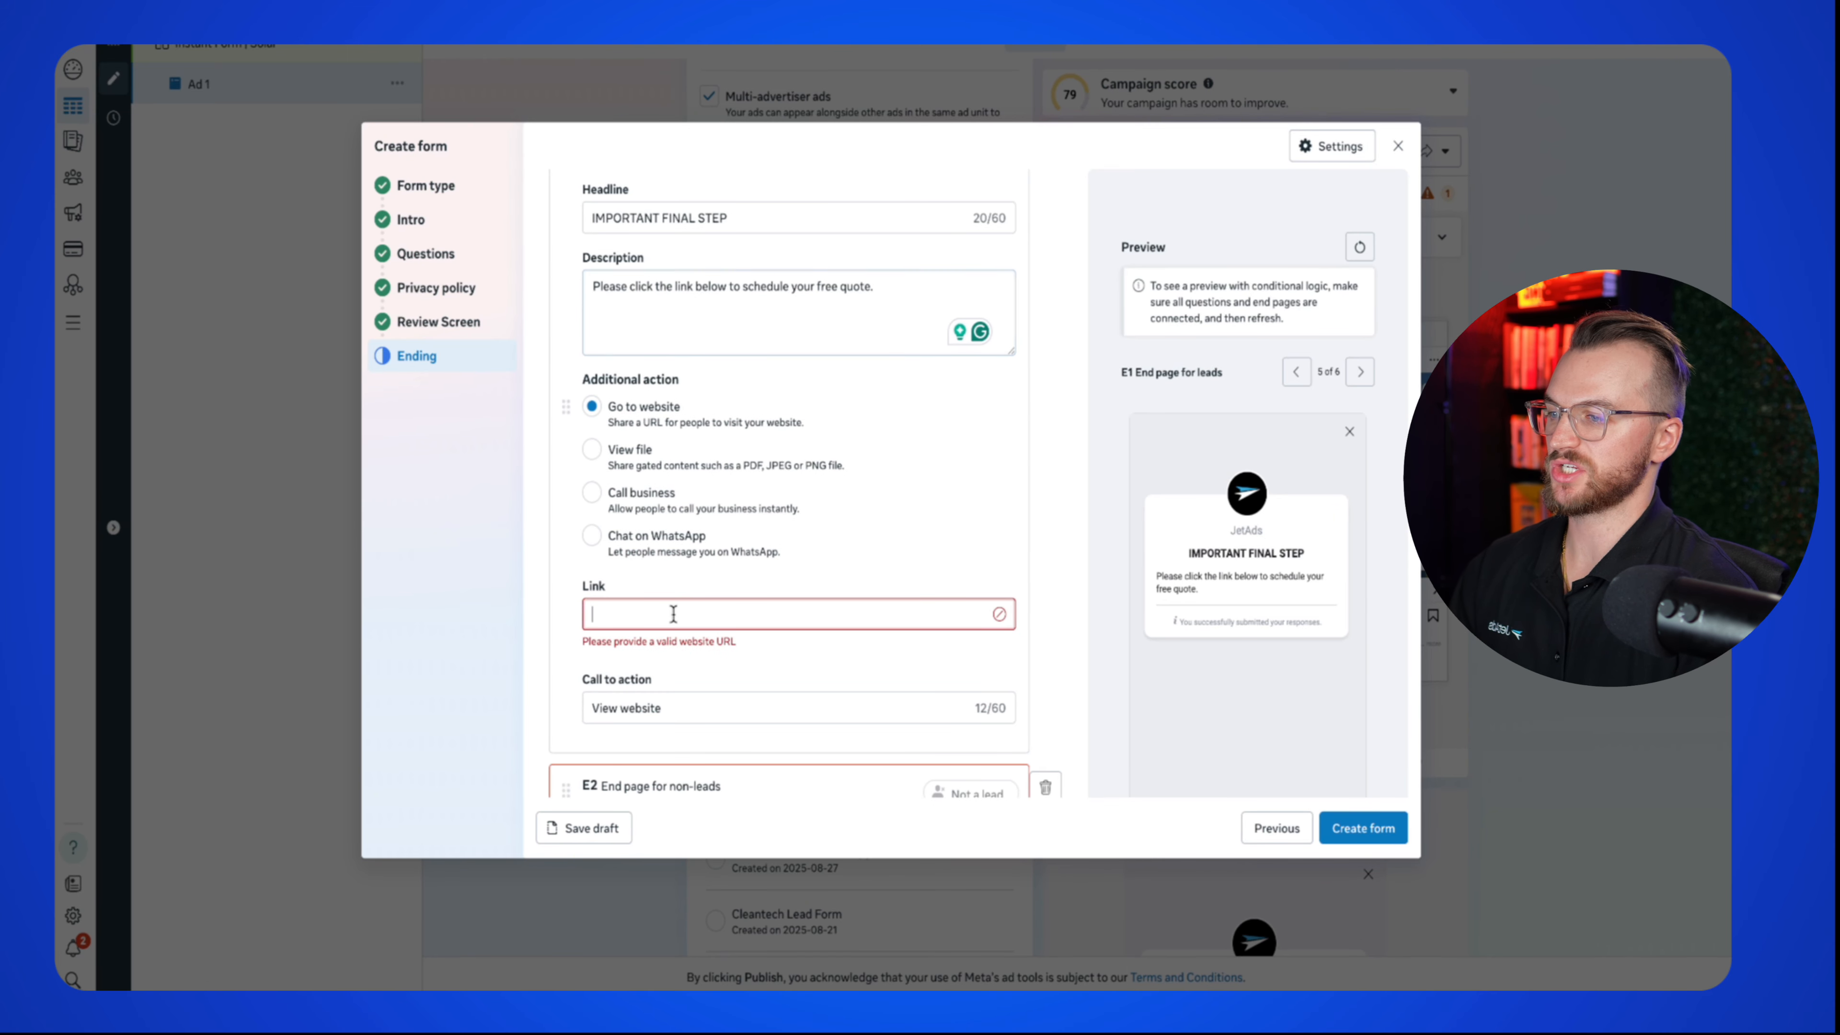
text(https://www.jetads.co/legal/privacy-policy)
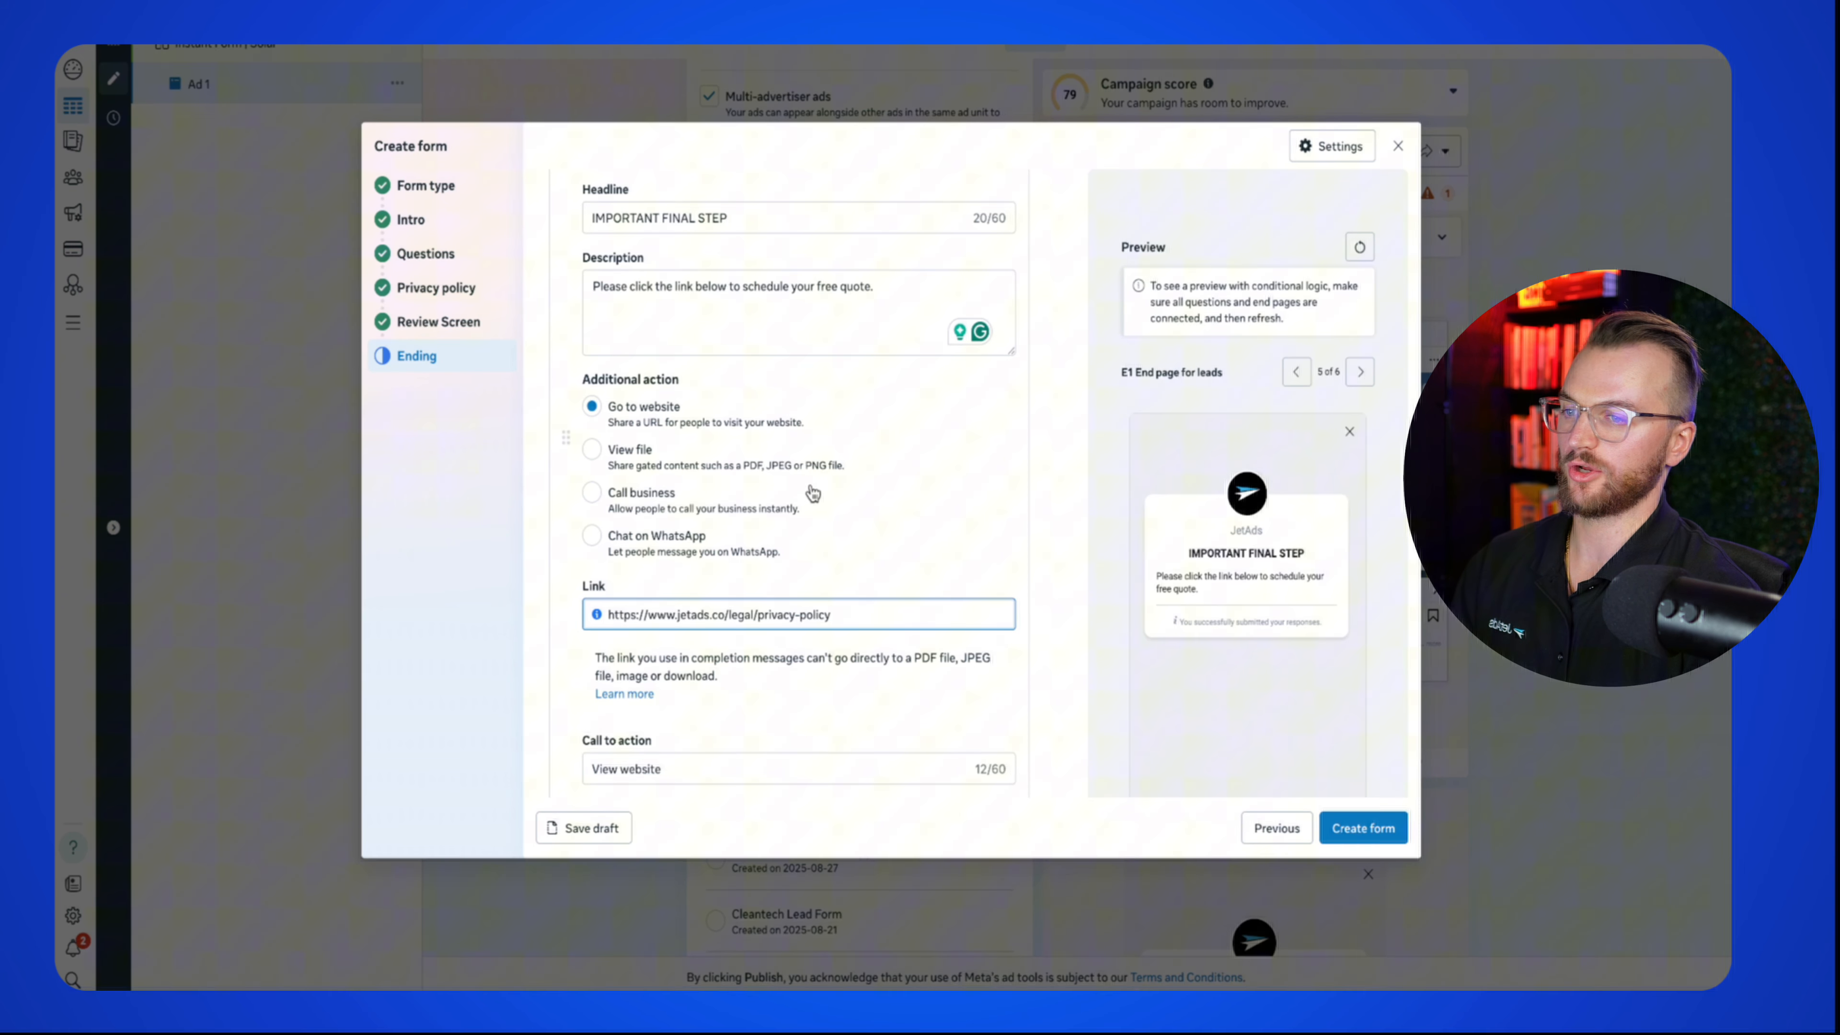
scroll(835, 519, down, 3)
click(683, 581)
click(560, 584)
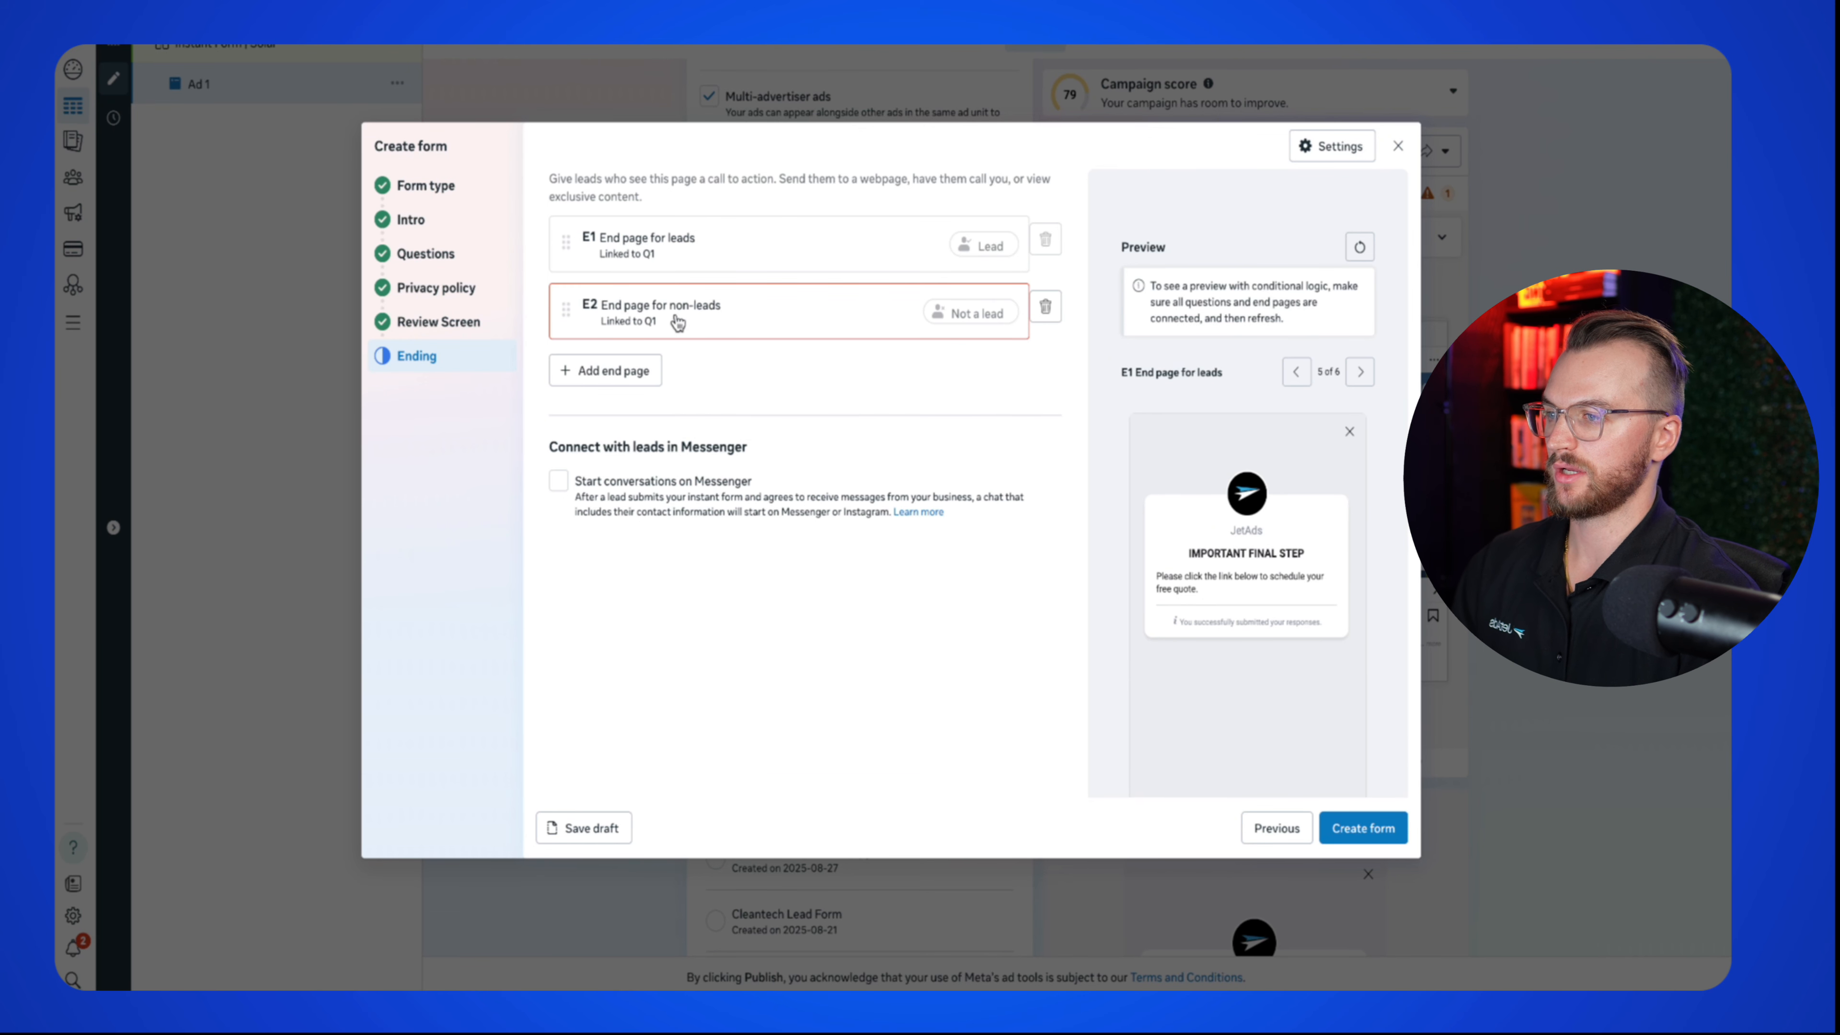
click(658, 255)
scroll(689, 622, down, 5)
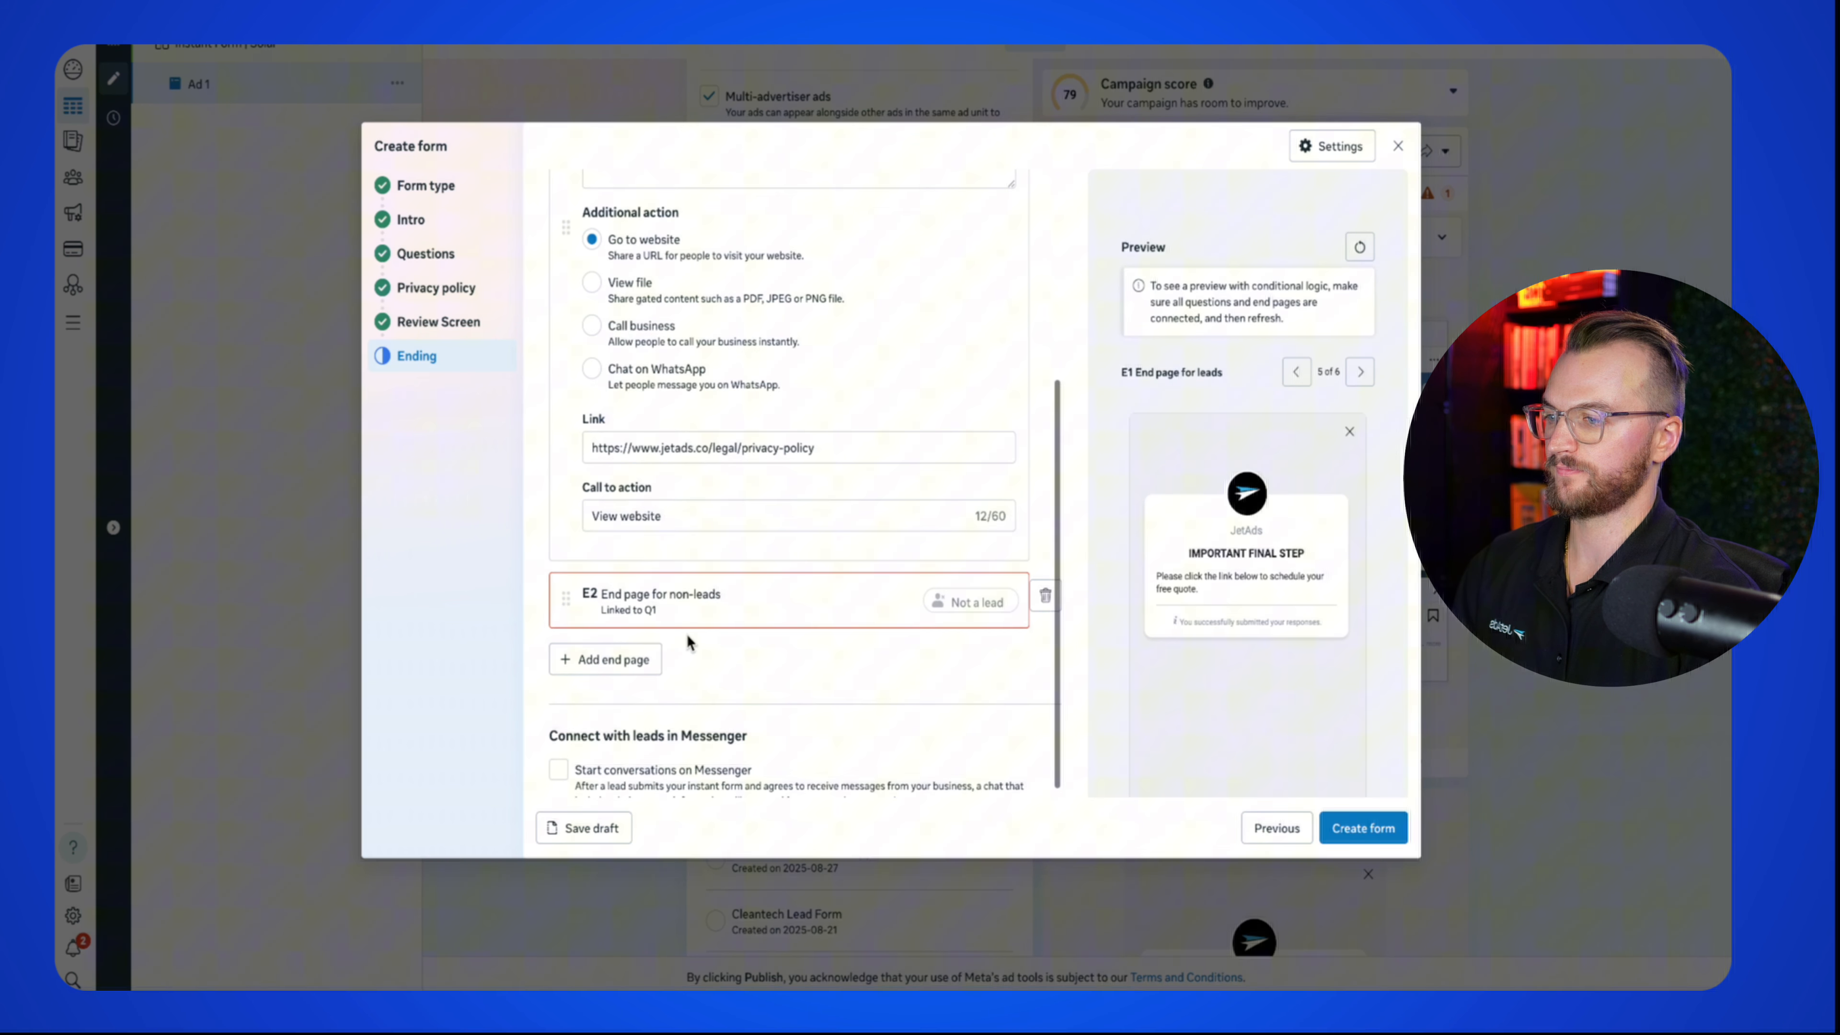
triple_click(689, 516)
text(Get Free Quote)
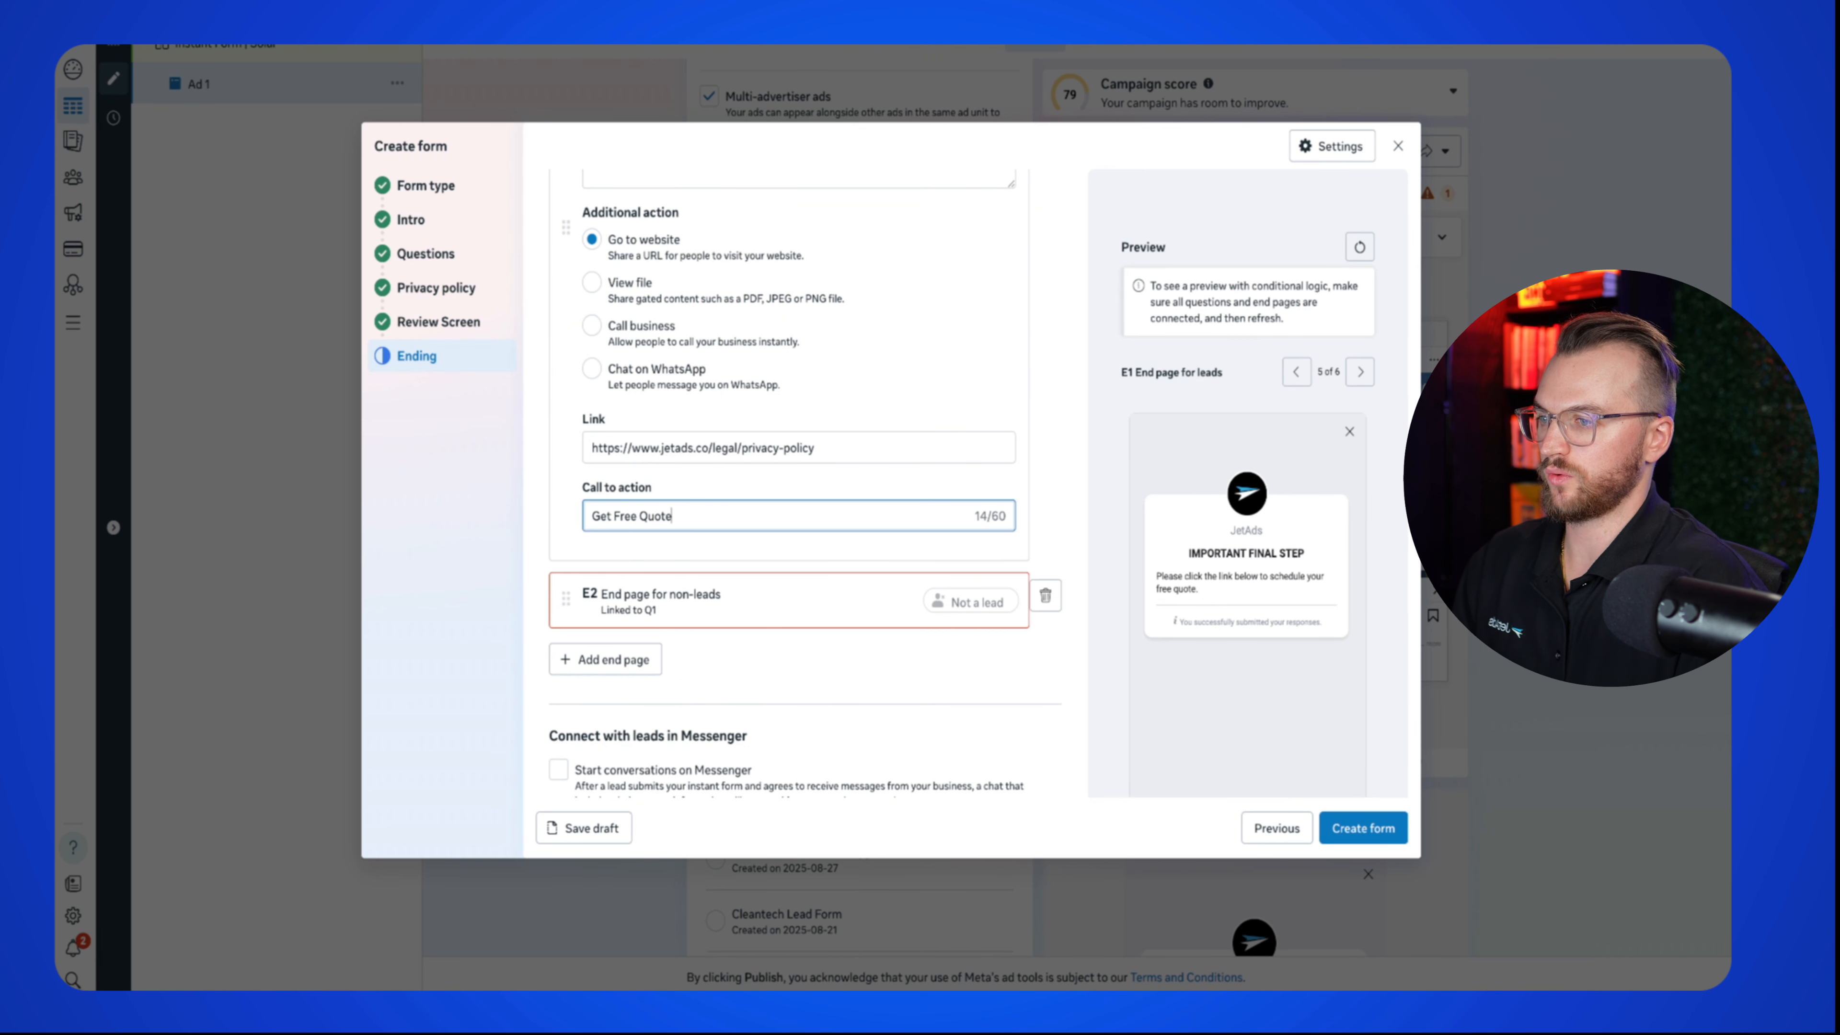
scroll(1353, 590, down, 3)
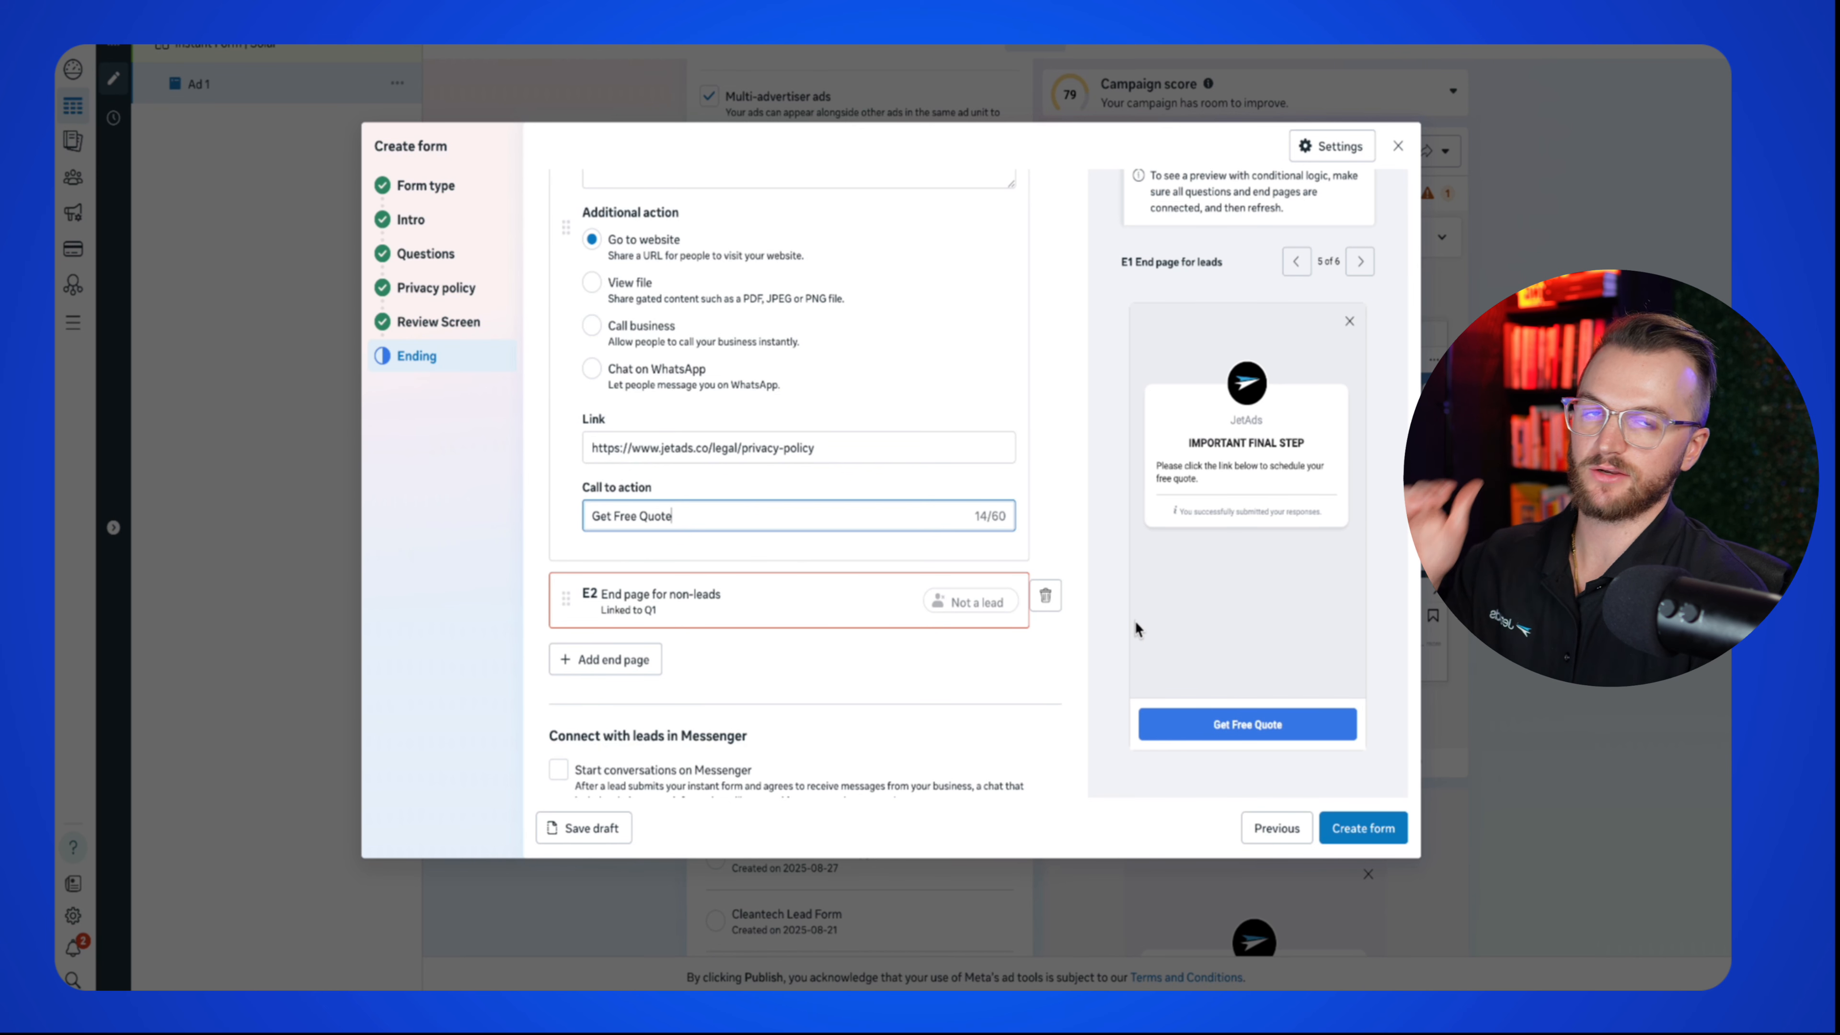
click(795, 597)
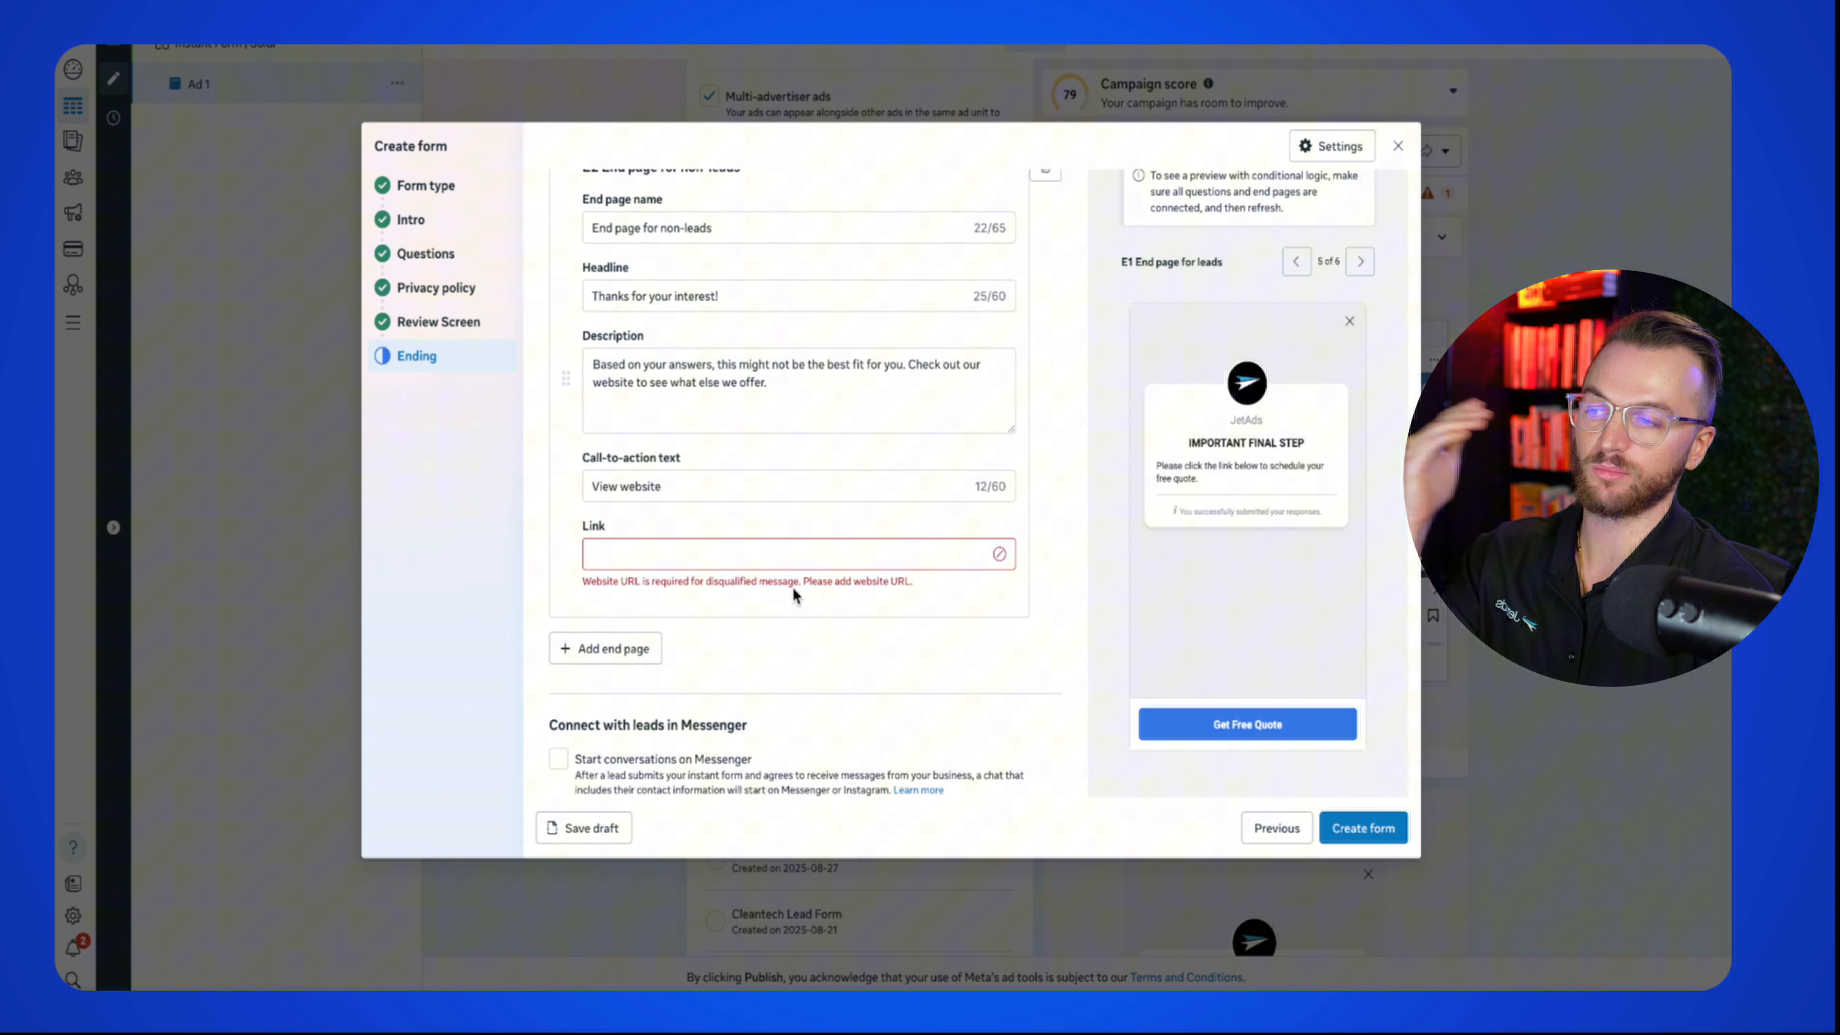
scroll(793, 591, up, 2)
click(710, 641)
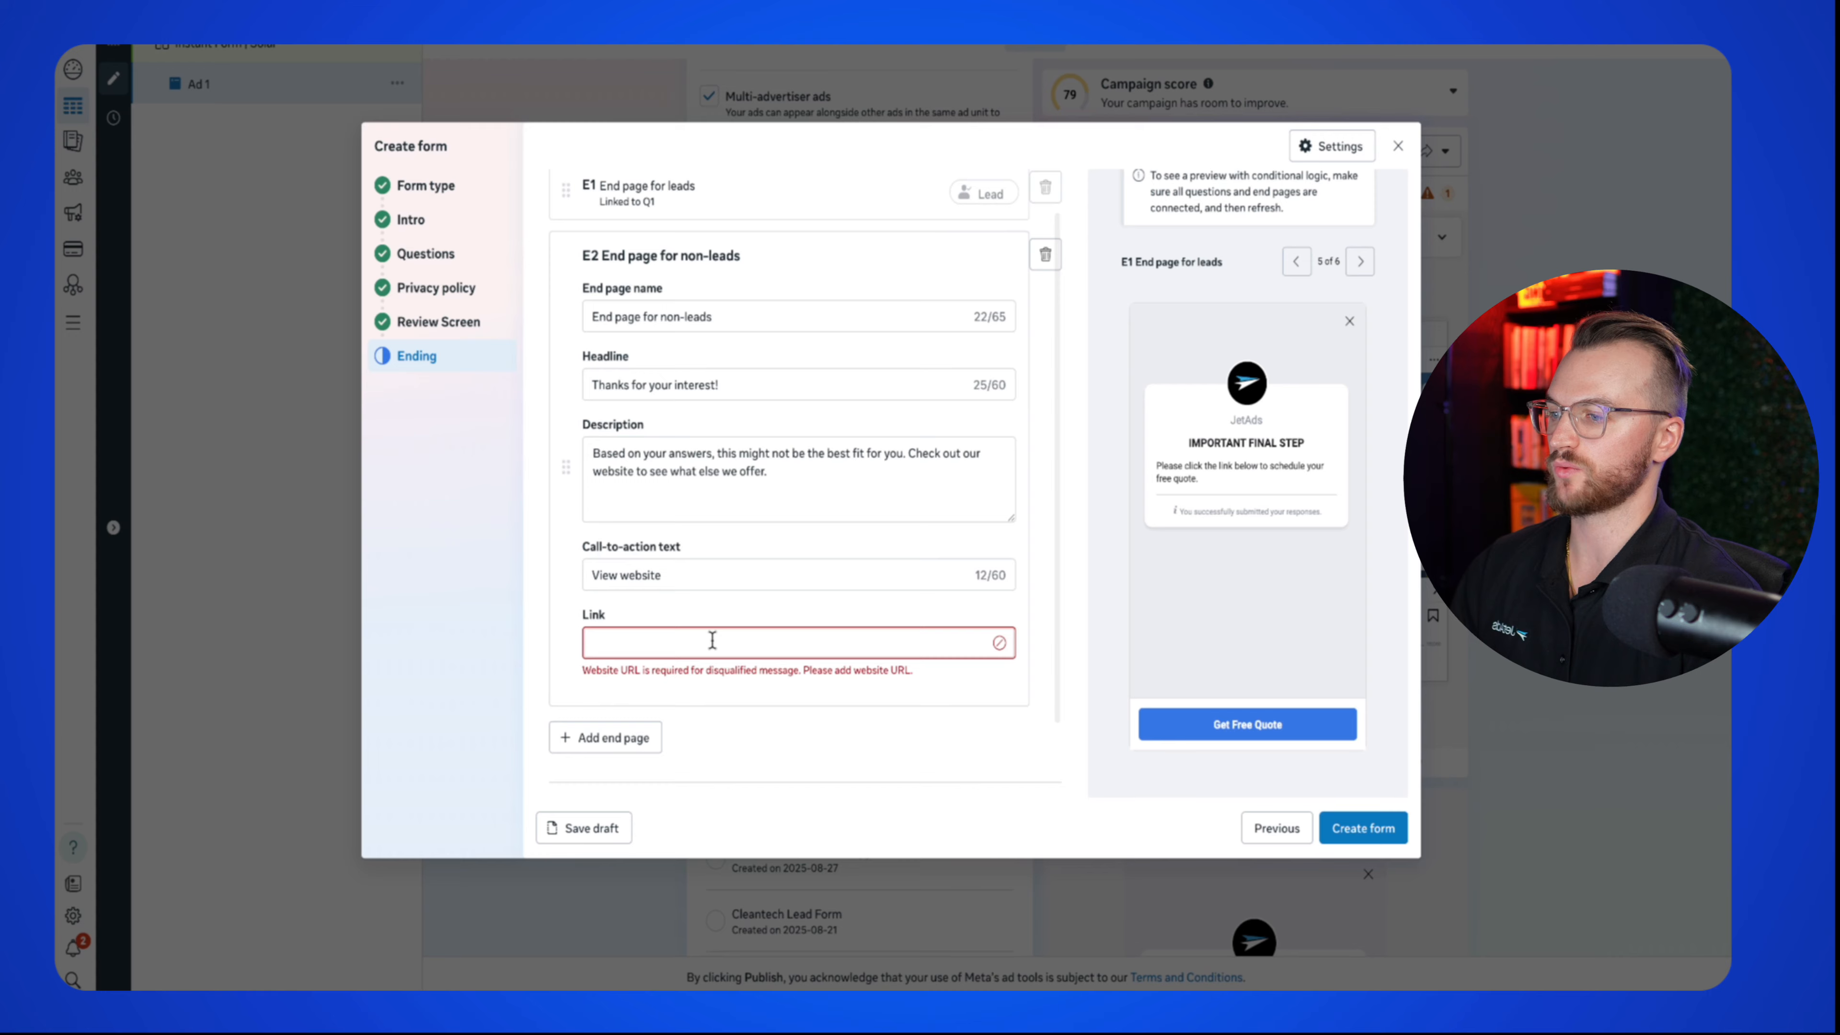
text(https://www.jetads.co/legal/privacy-policy)
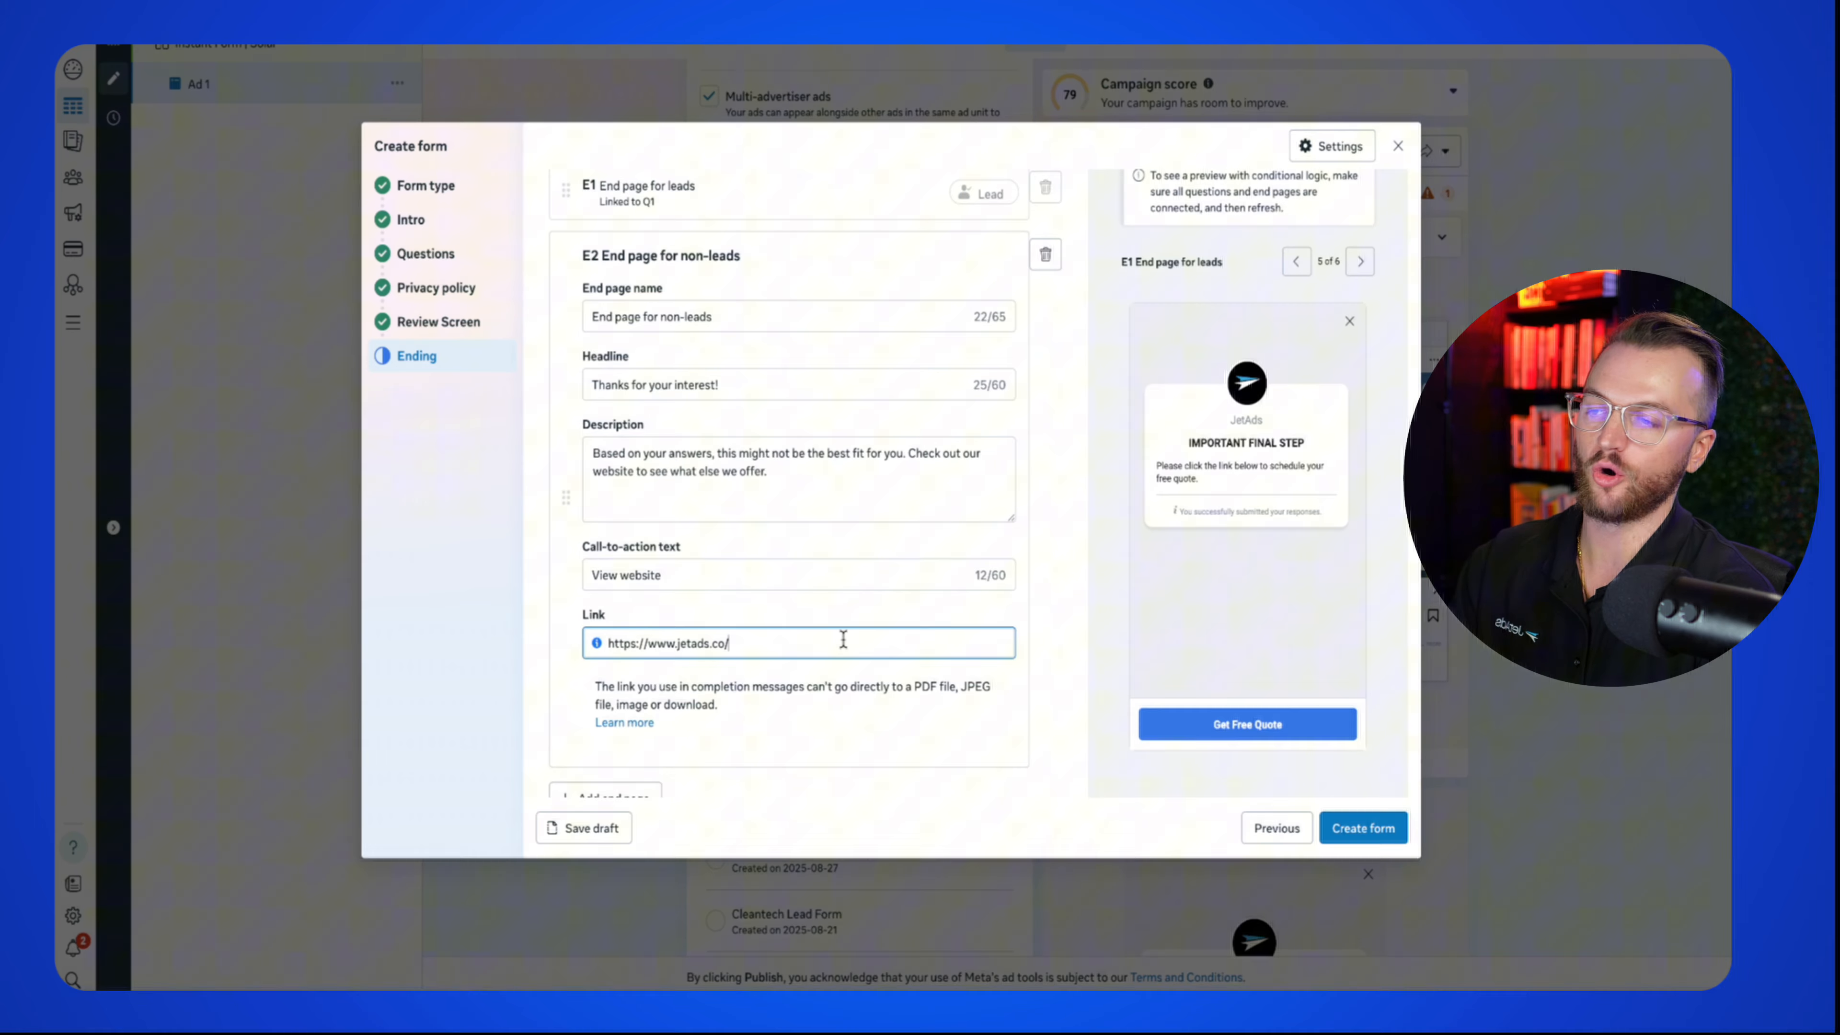
scroll(853, 615, down, 2)
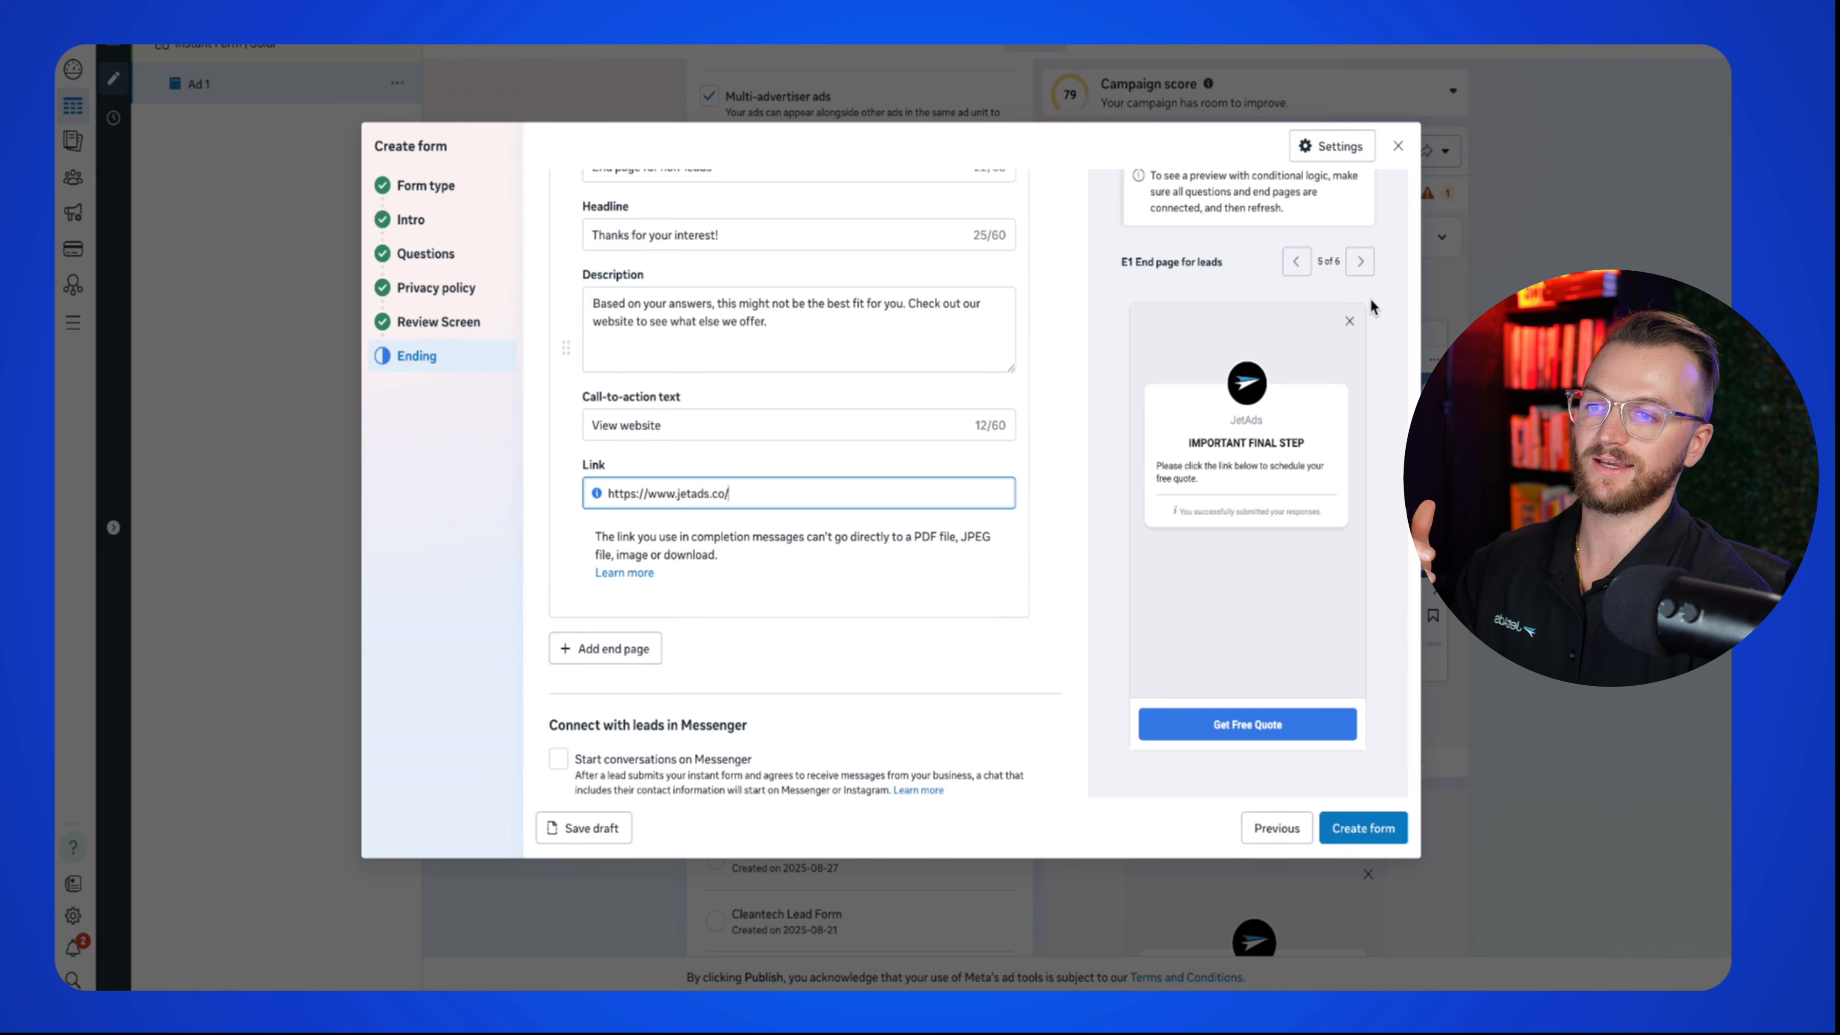
click(1391, 148)
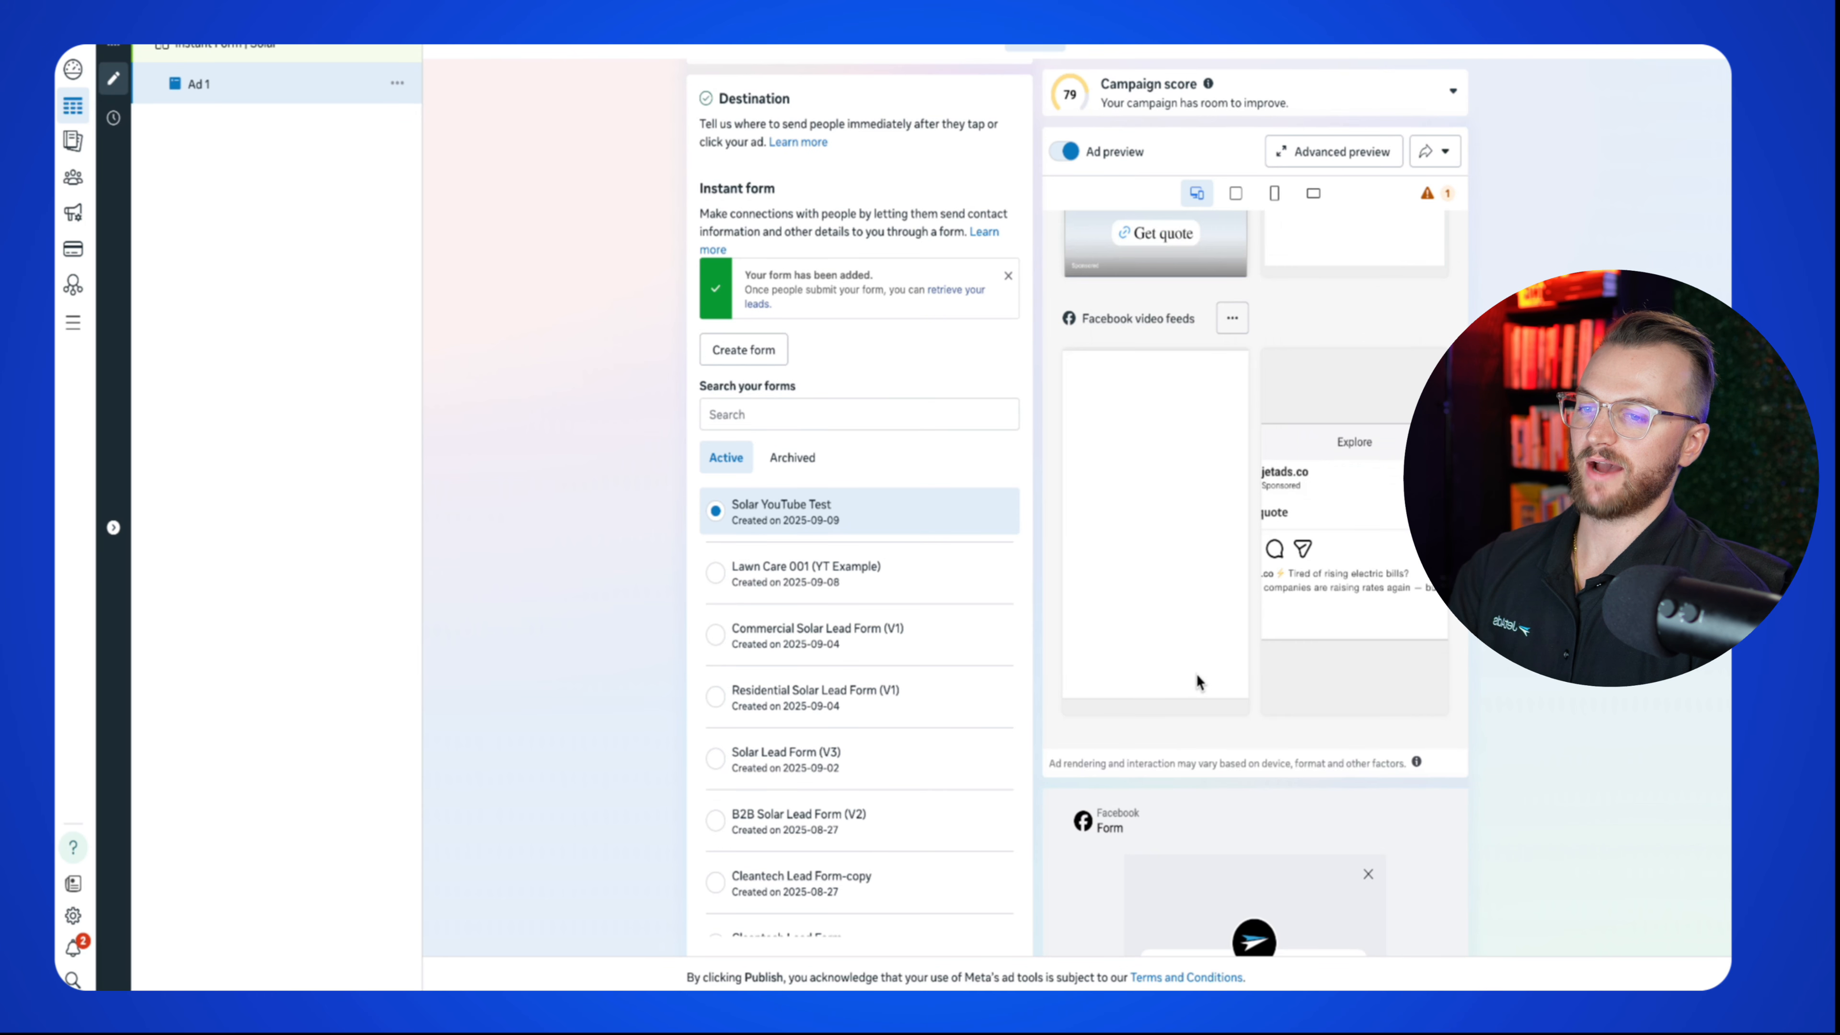
scroll(1275, 824, down, 15)
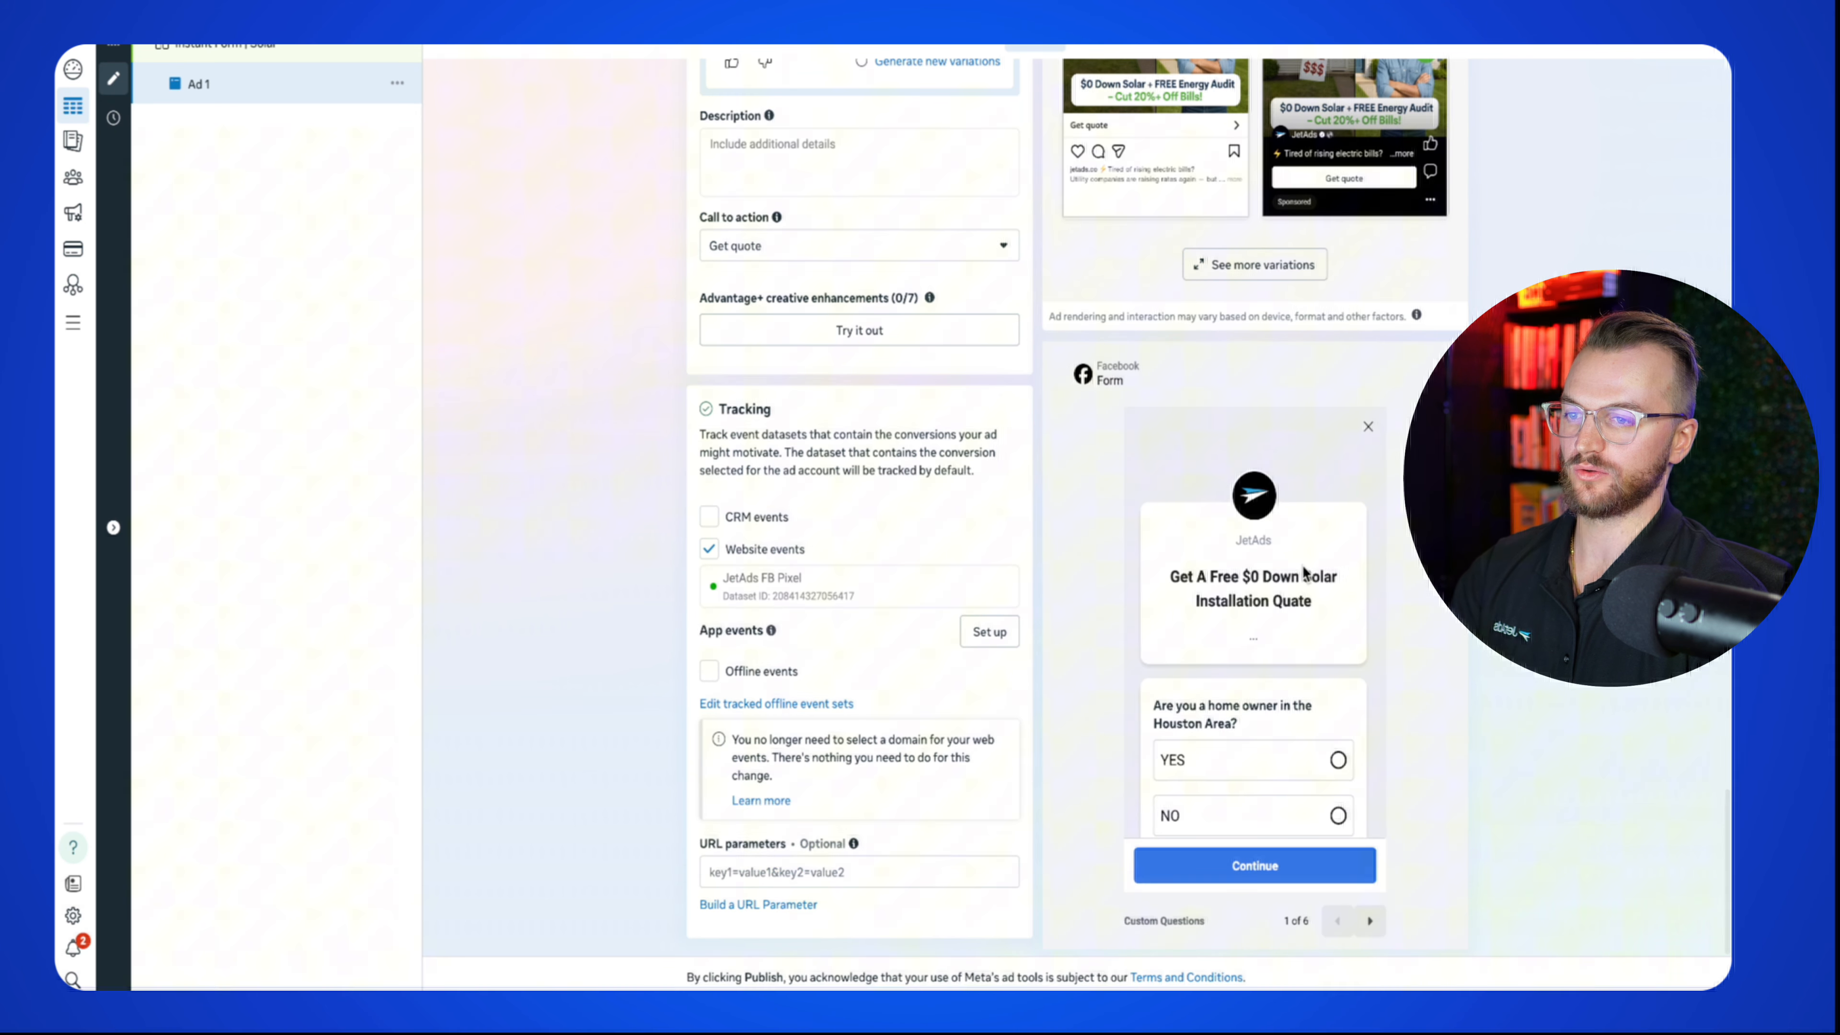
scroll(1340, 768, down, 1)
click(1370, 932)
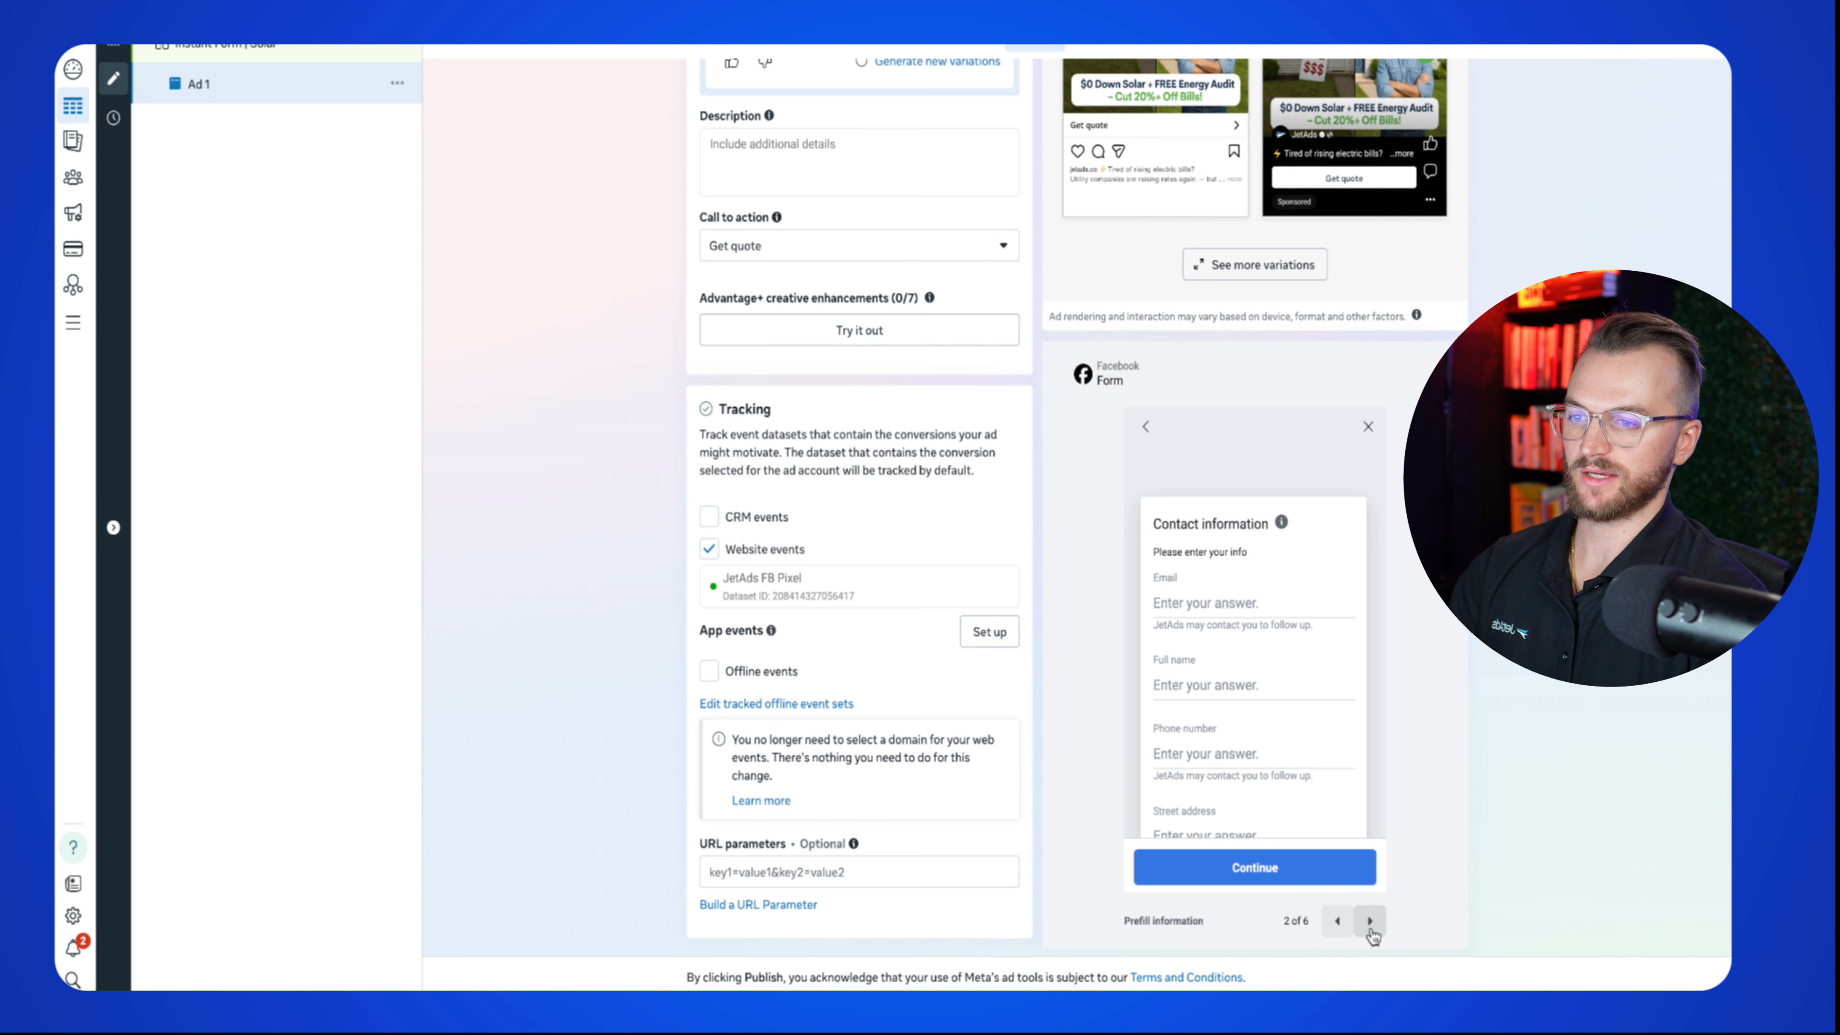
click(1370, 931)
click(1370, 932)
click(1370, 931)
click(1370, 930)
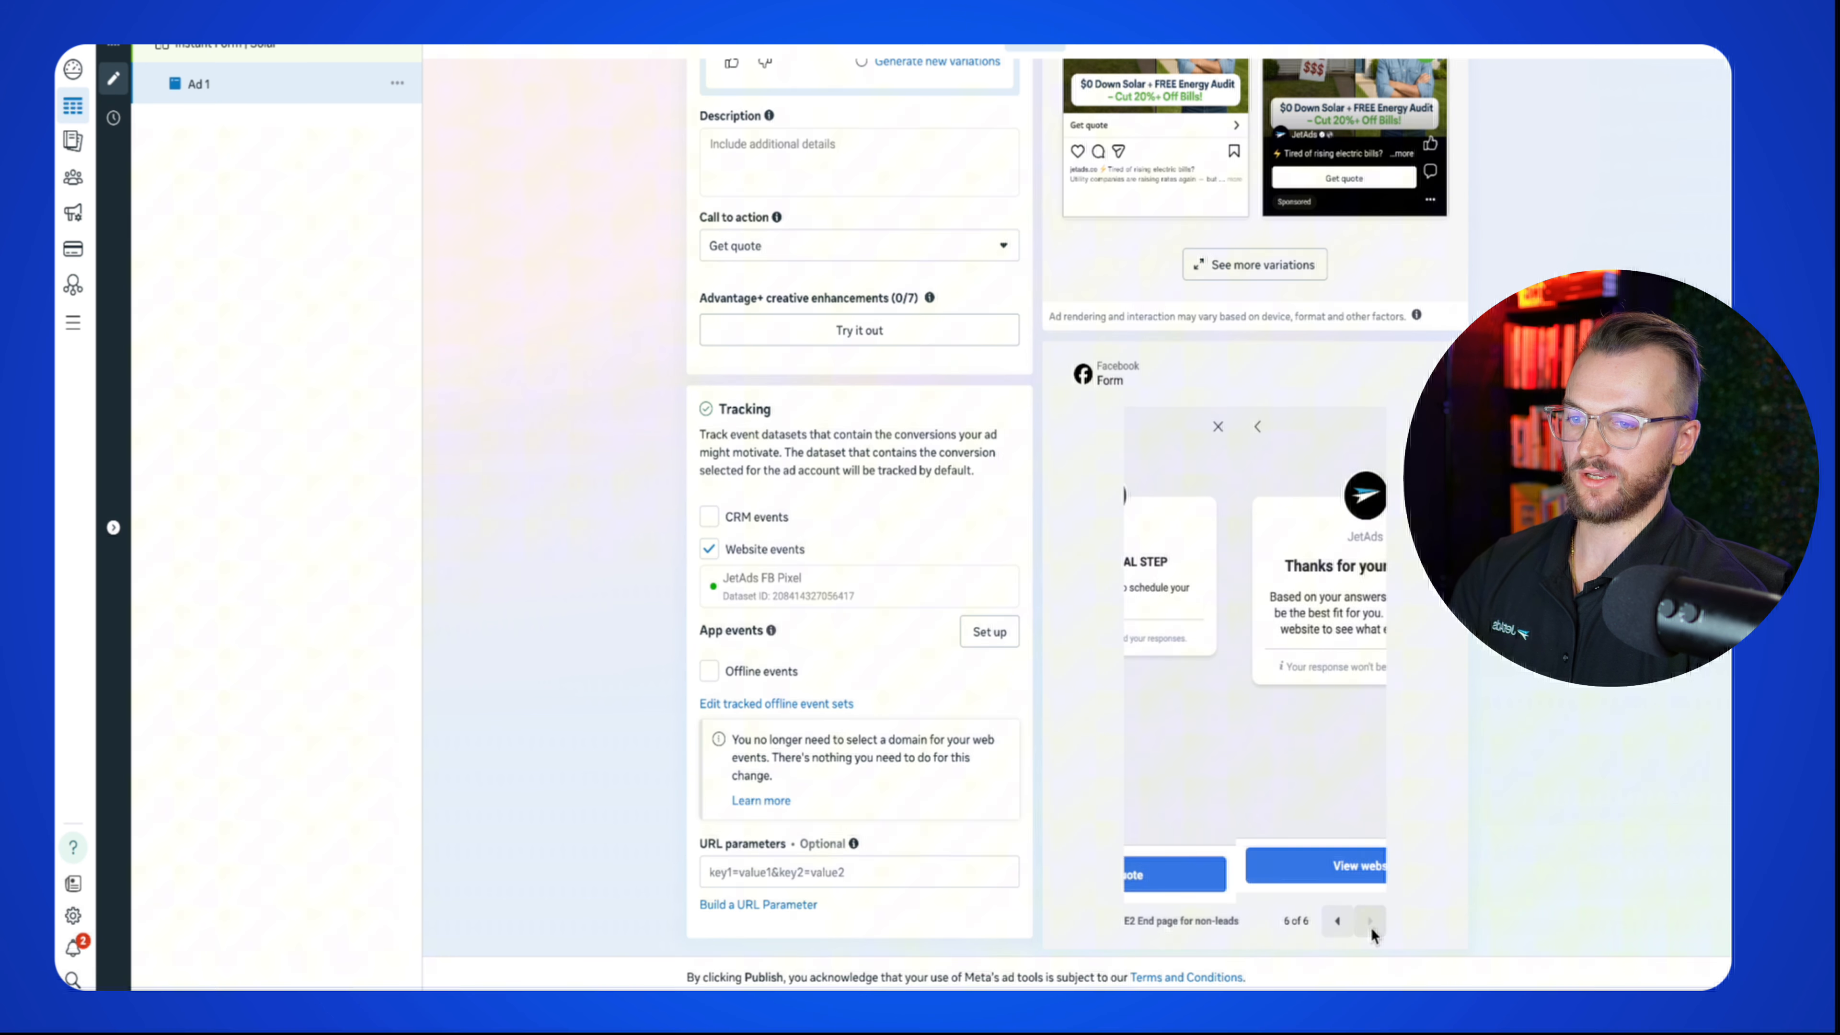
click(1326, 927)
click(1326, 927)
click(1326, 927)
click(1326, 927)
click(1326, 927)
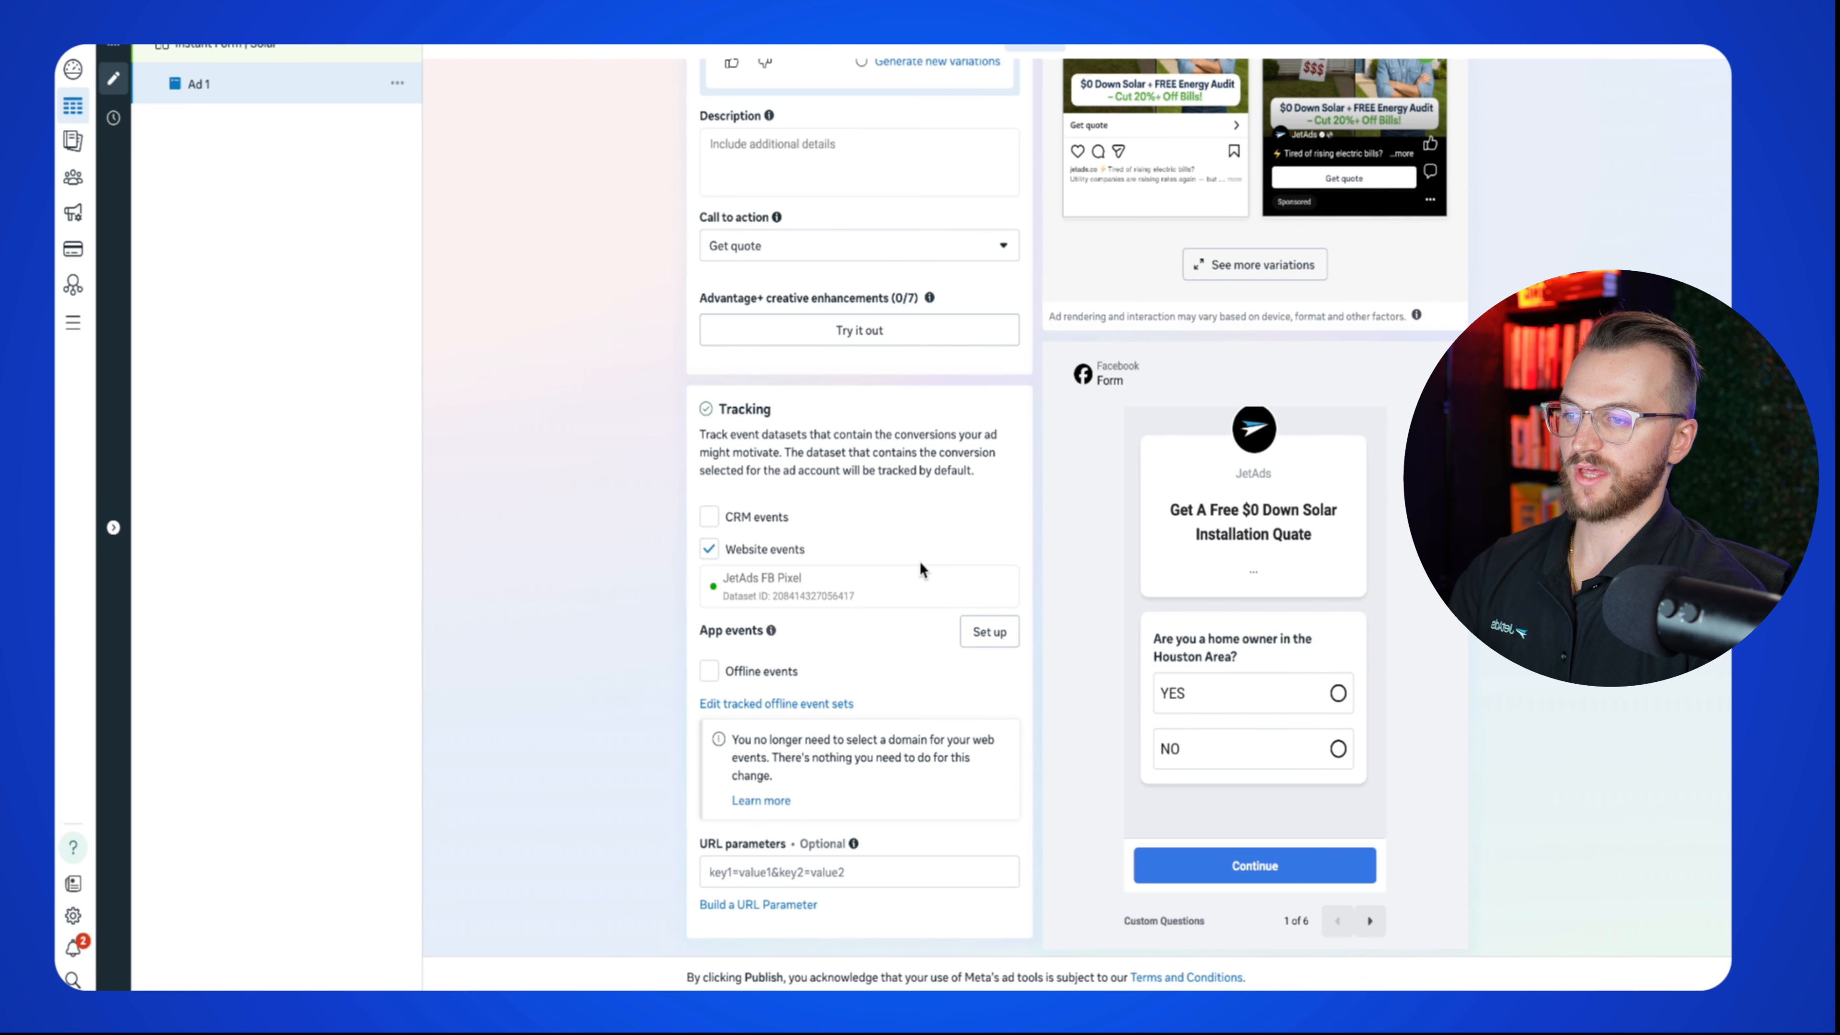
scroll(919, 566, up, 20)
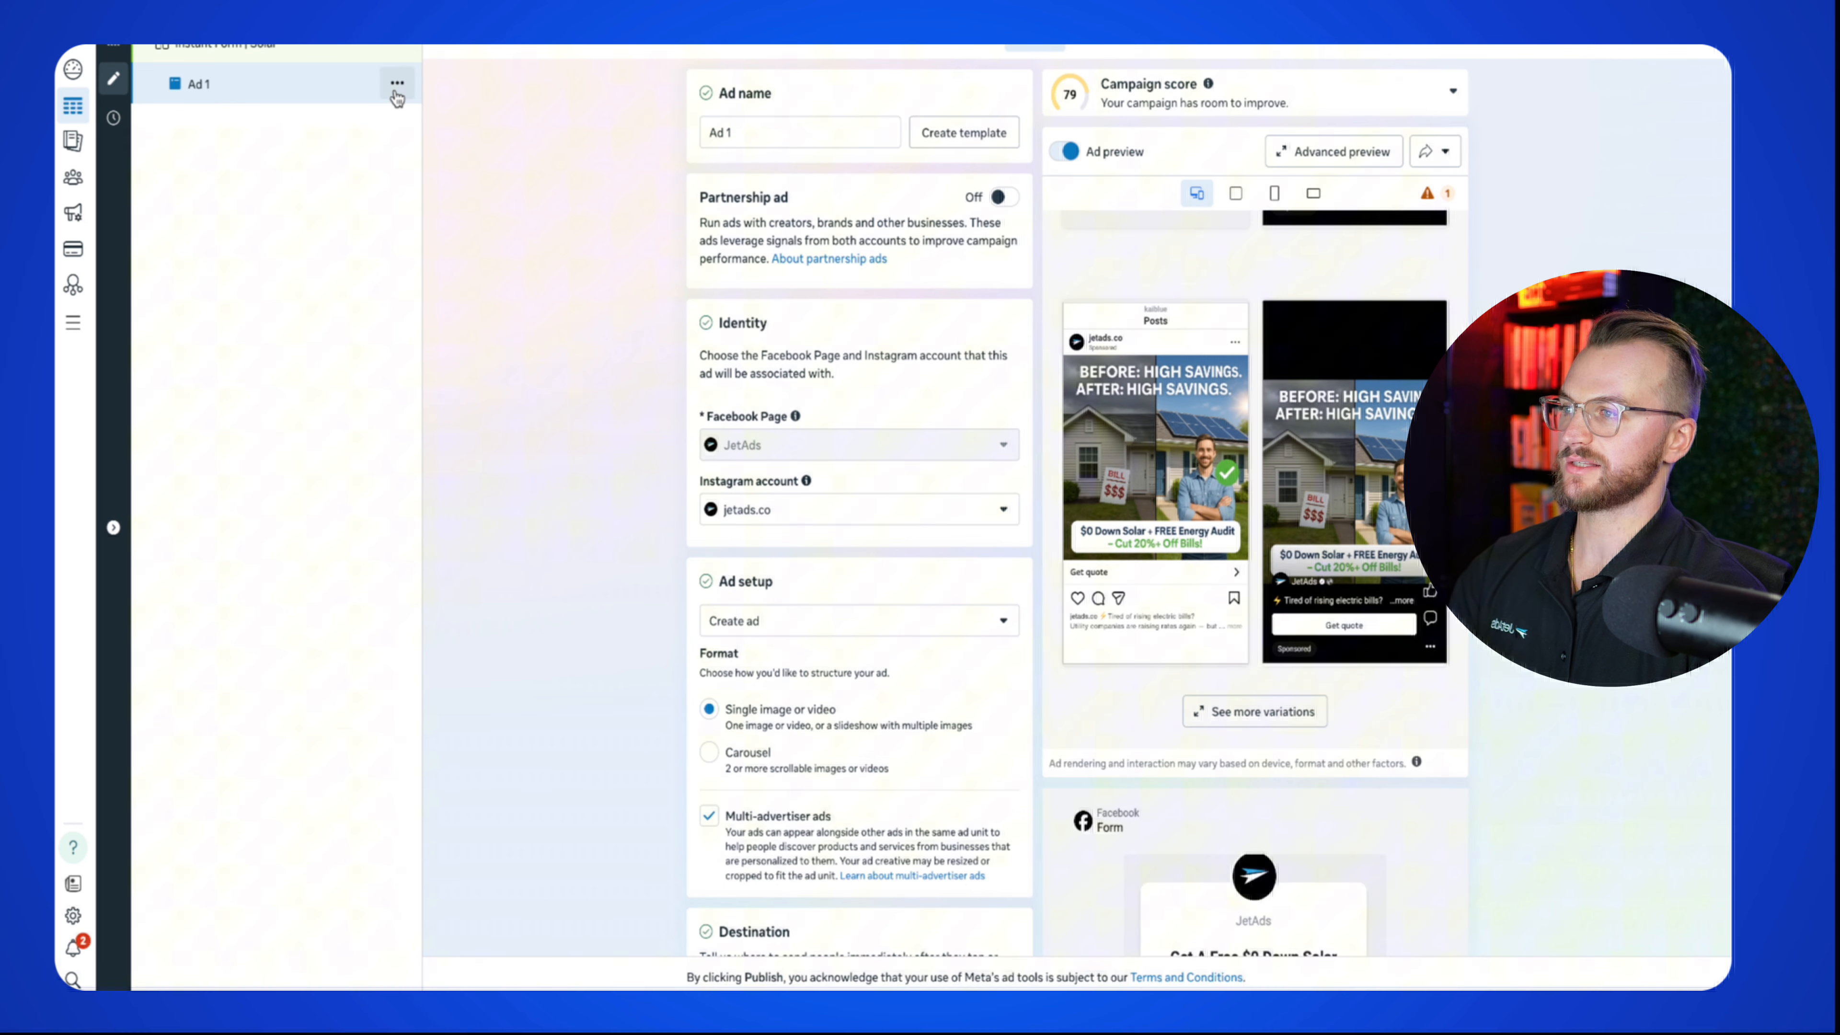
Step: Quick-duplicate Ad 1 in the Instant Form | Solar ad set and rename the copy 'Ad 2'
click(397, 84)
click(426, 181)
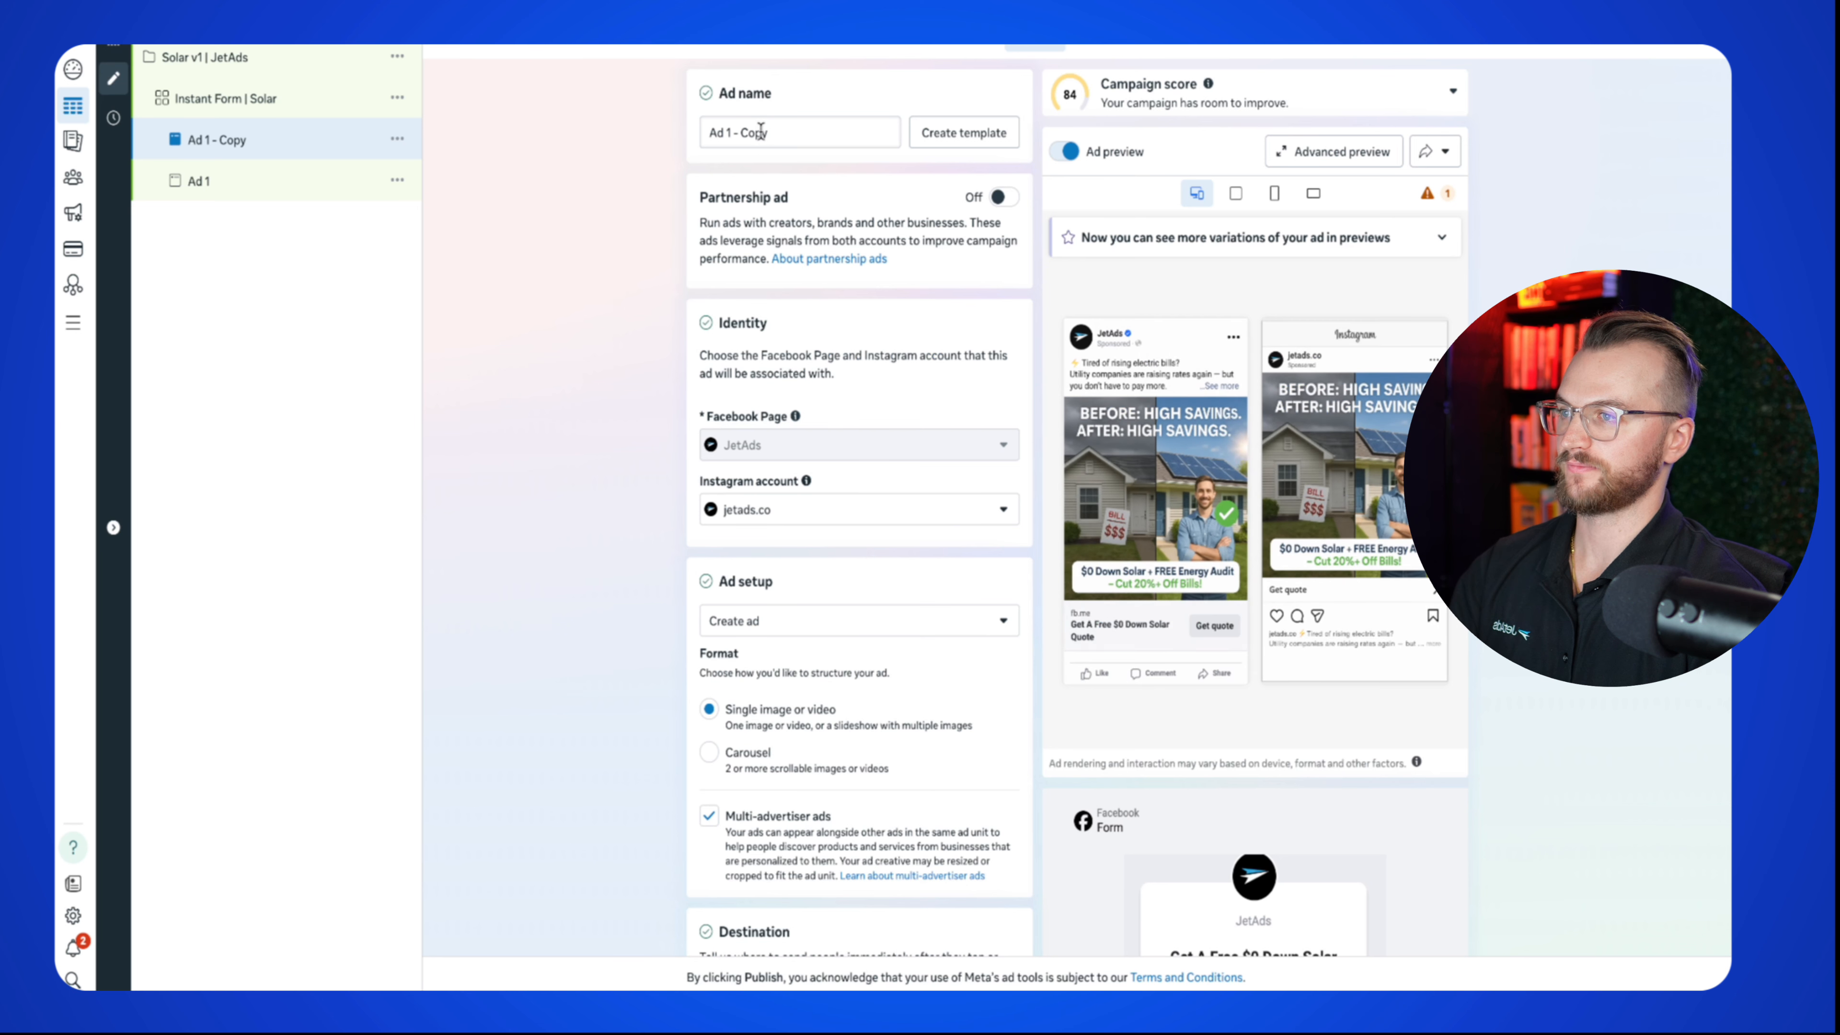
drag(771, 132, 754, 131)
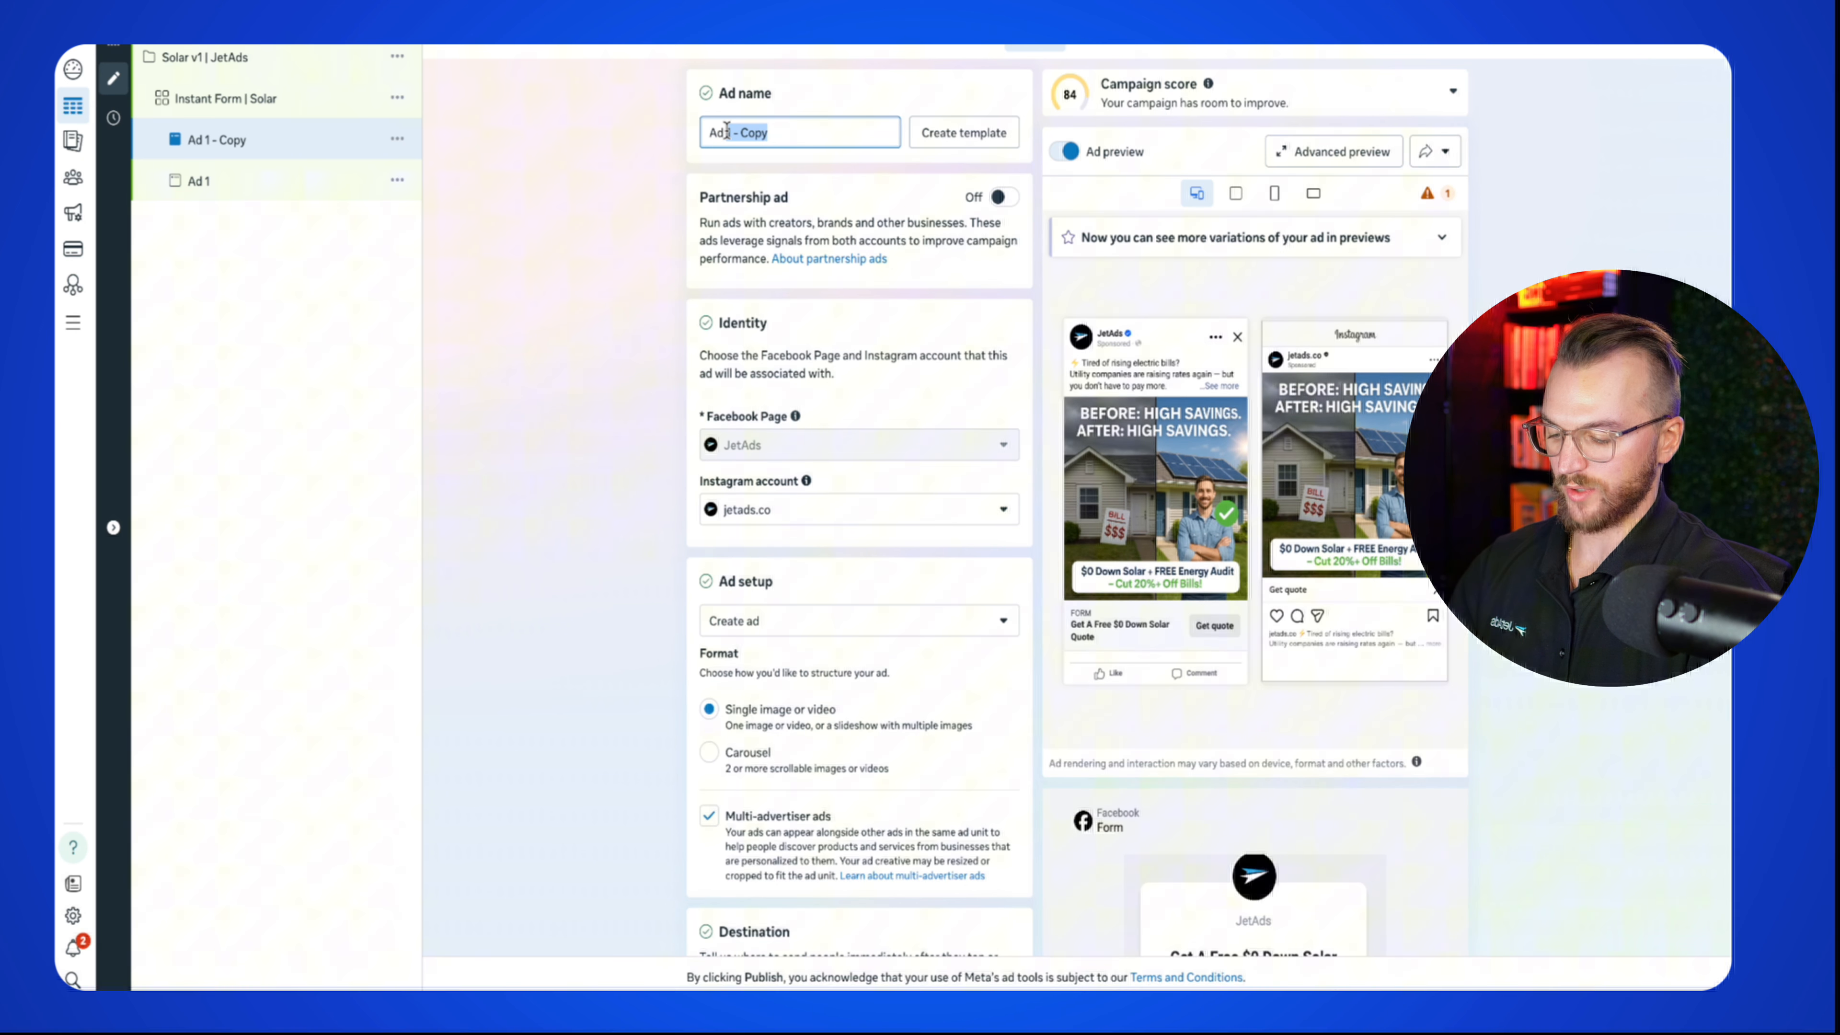
text(2)
scroll(598, 536, down, 15)
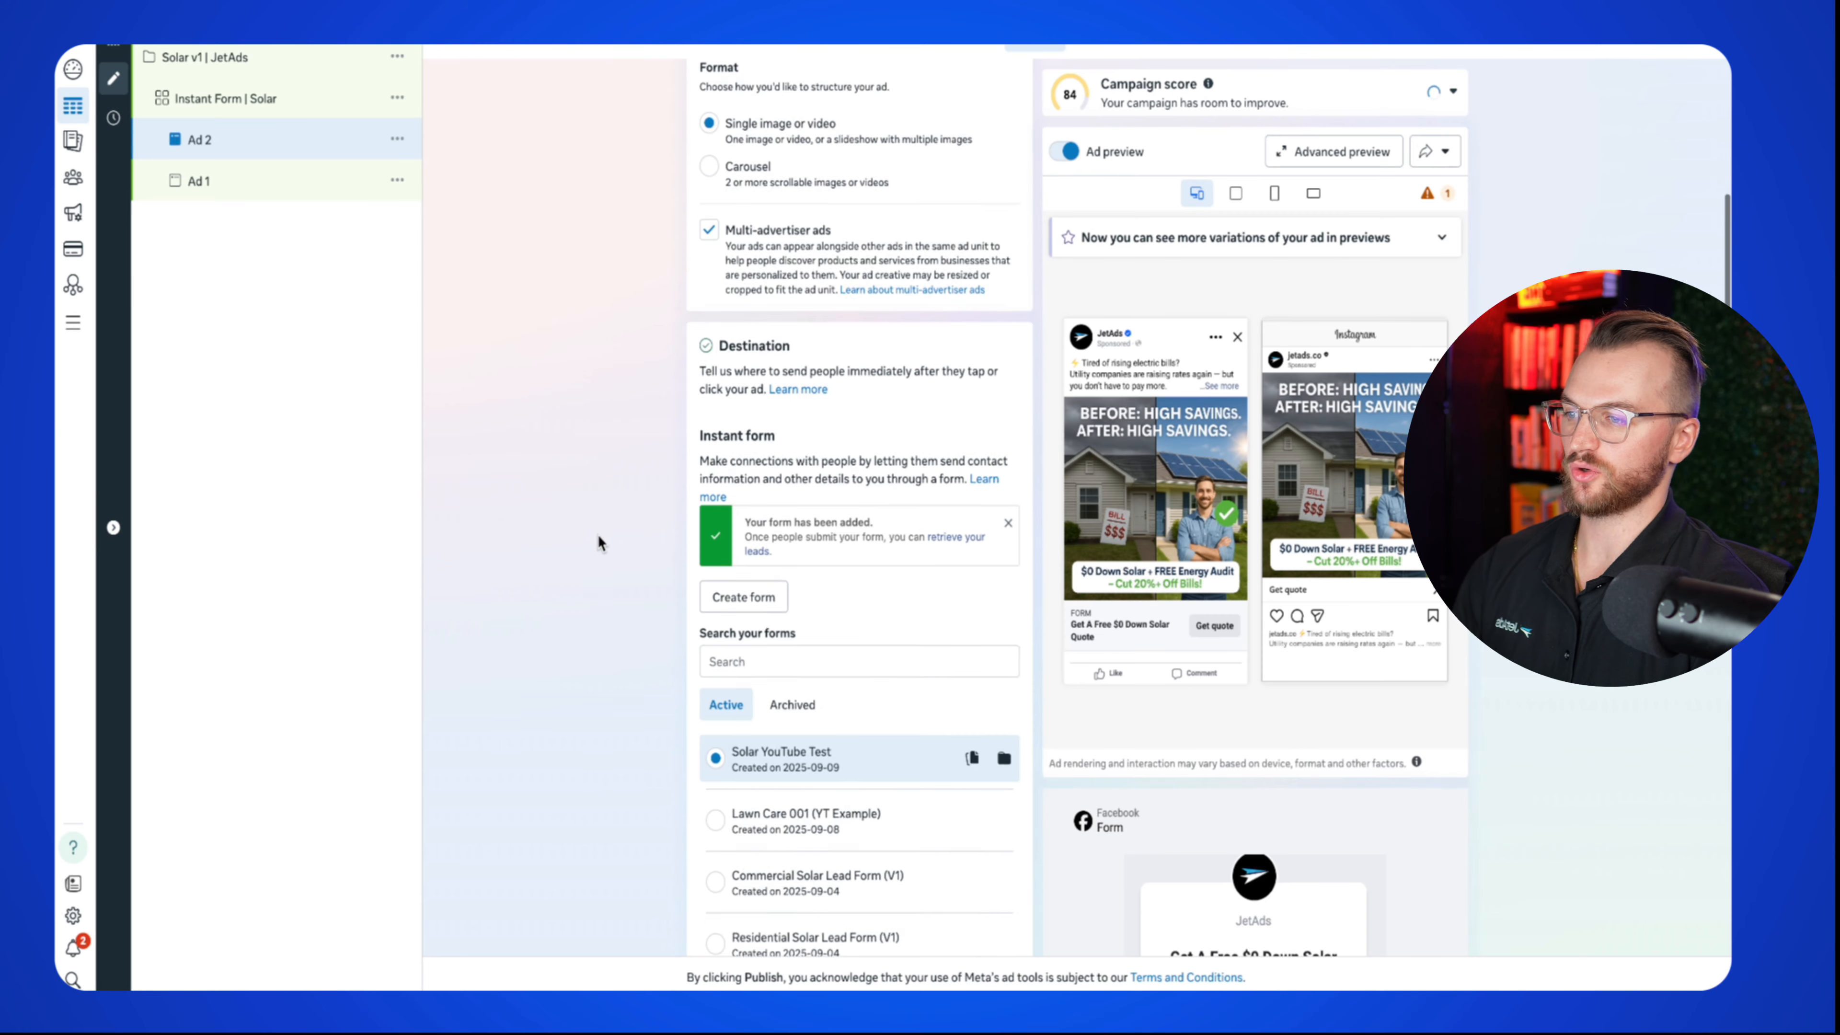
scroll(599, 533, down, 2)
scroll(598, 533, up, 10)
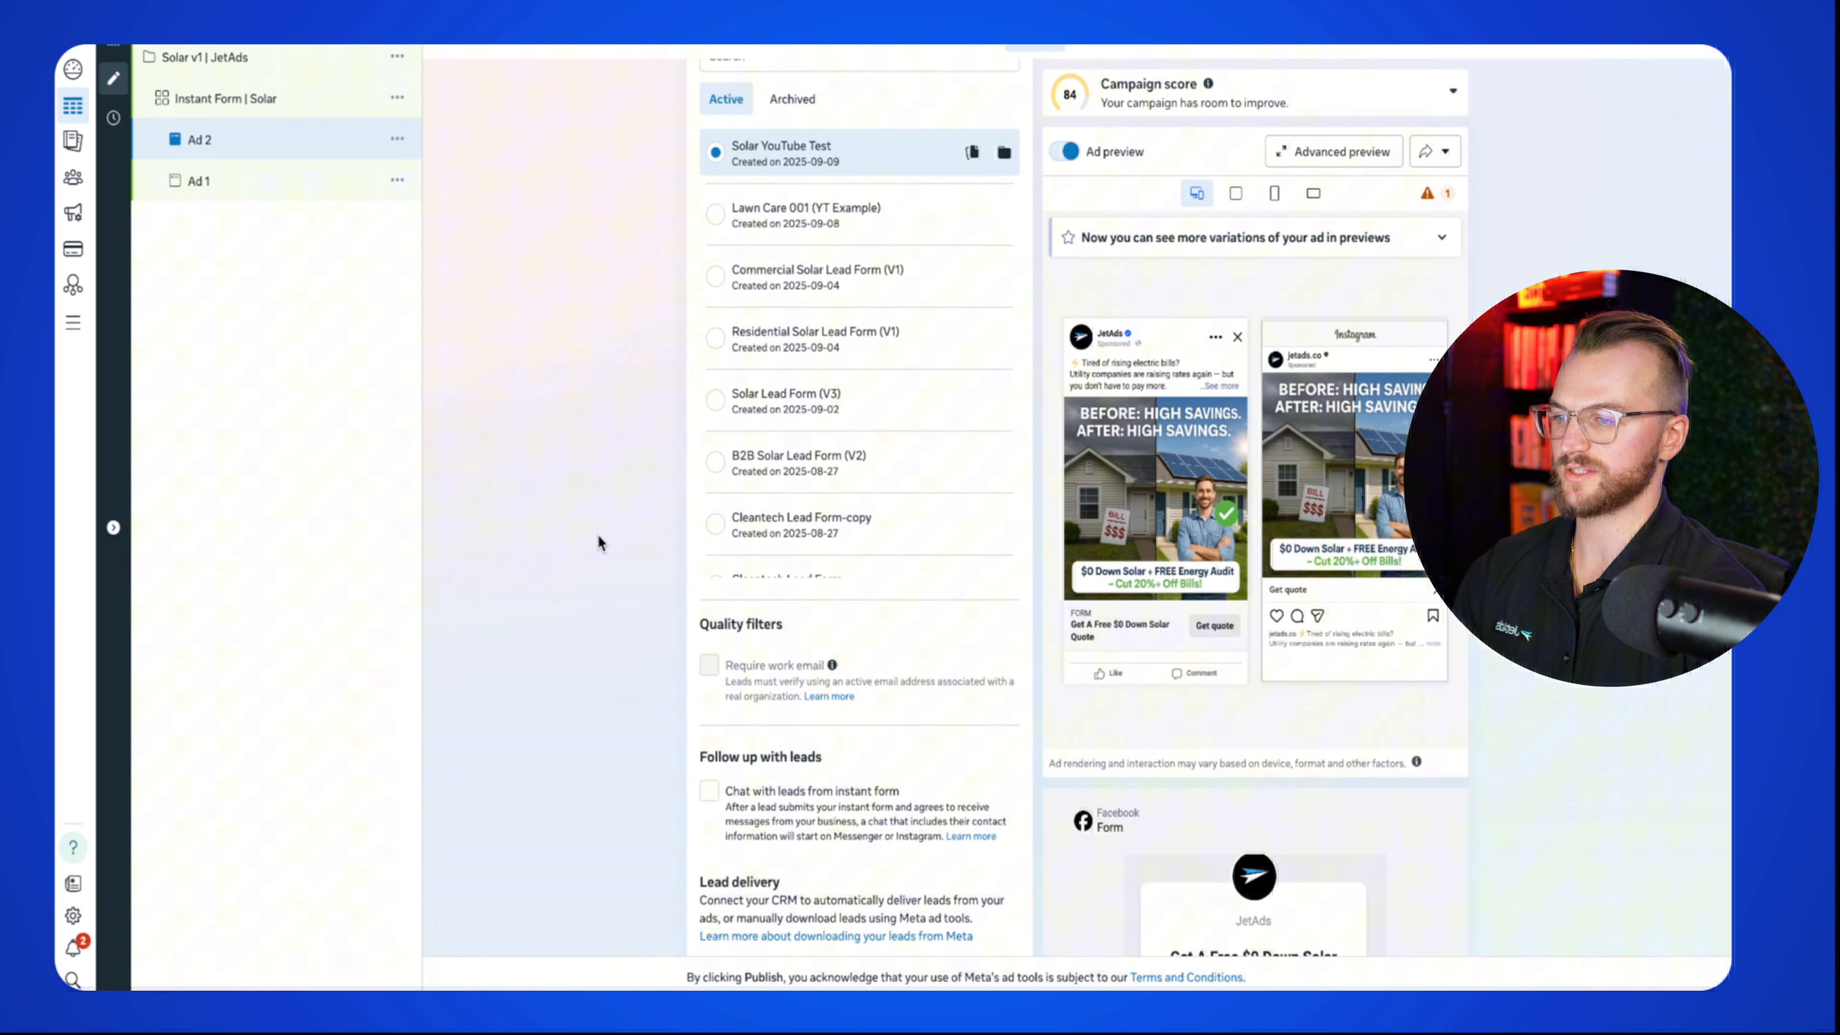
scroll(599, 533, down, 11)
scroll(598, 534, down, 9)
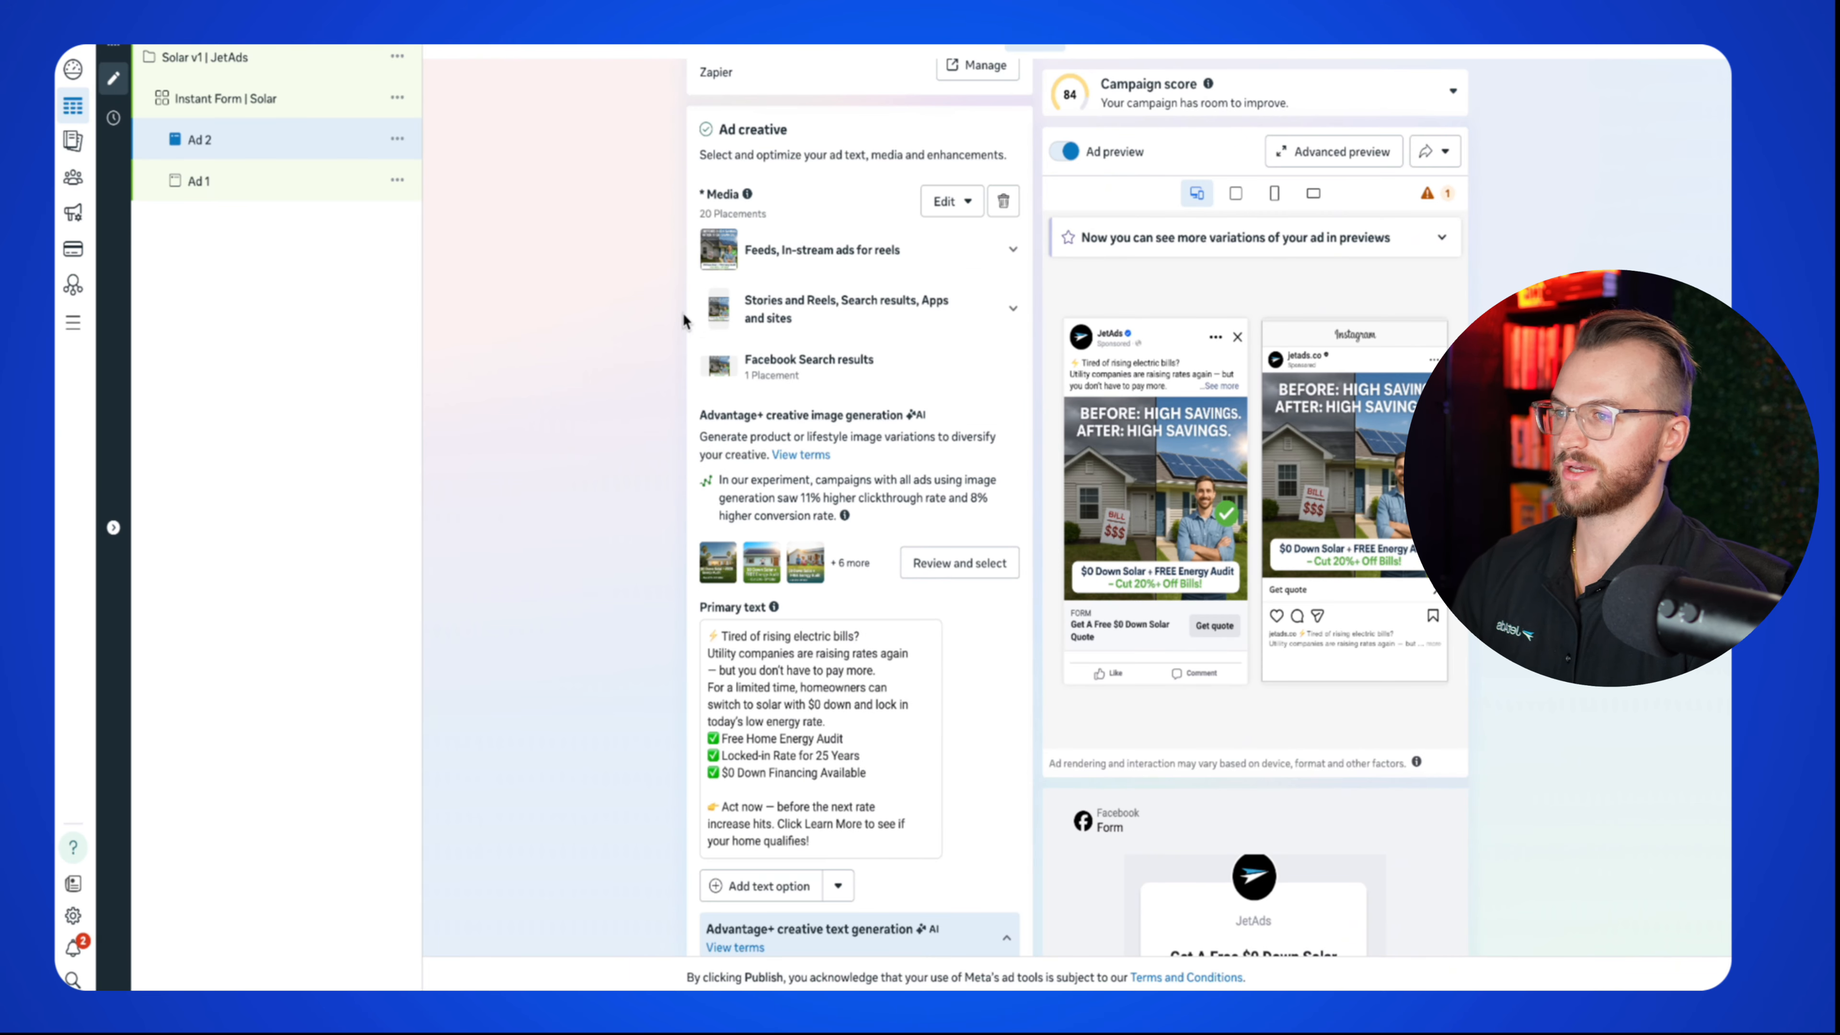
Step: Remove the before/after house photo and upload the TIRED OF SKY-HIGH POWER BILLS? PNG
click(1003, 203)
click(777, 230)
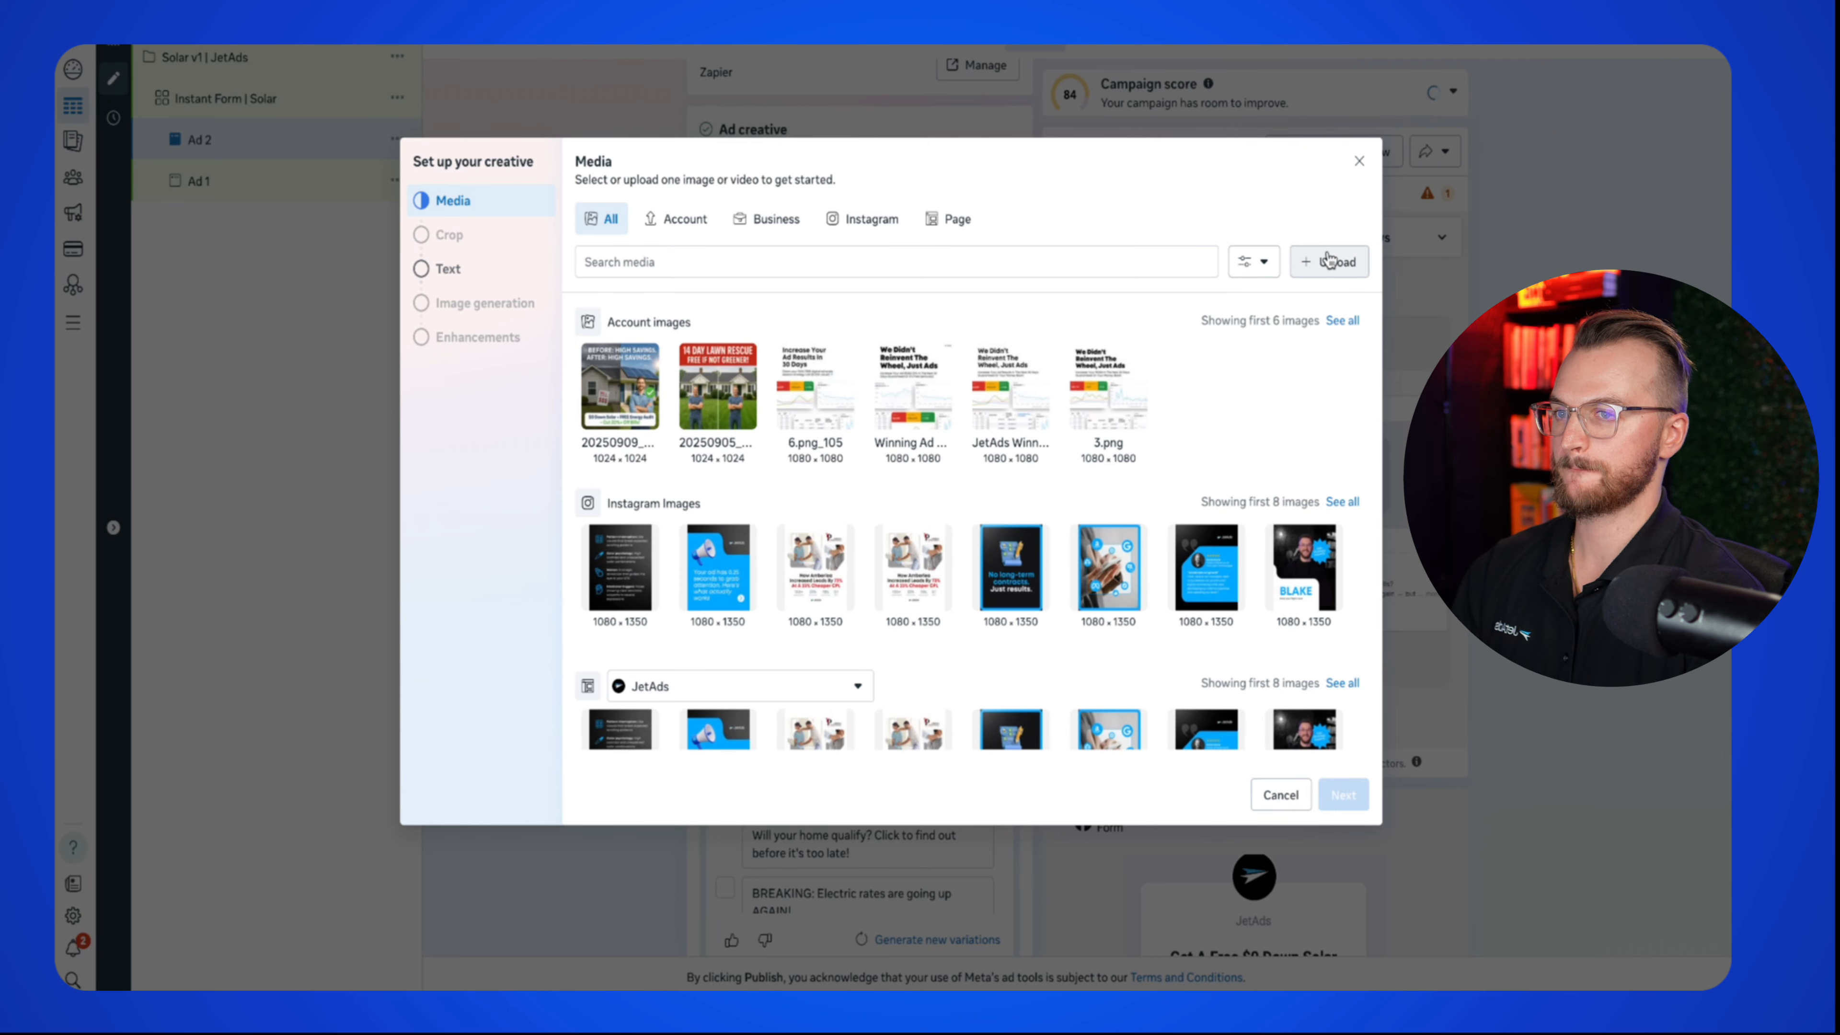
click(1329, 262)
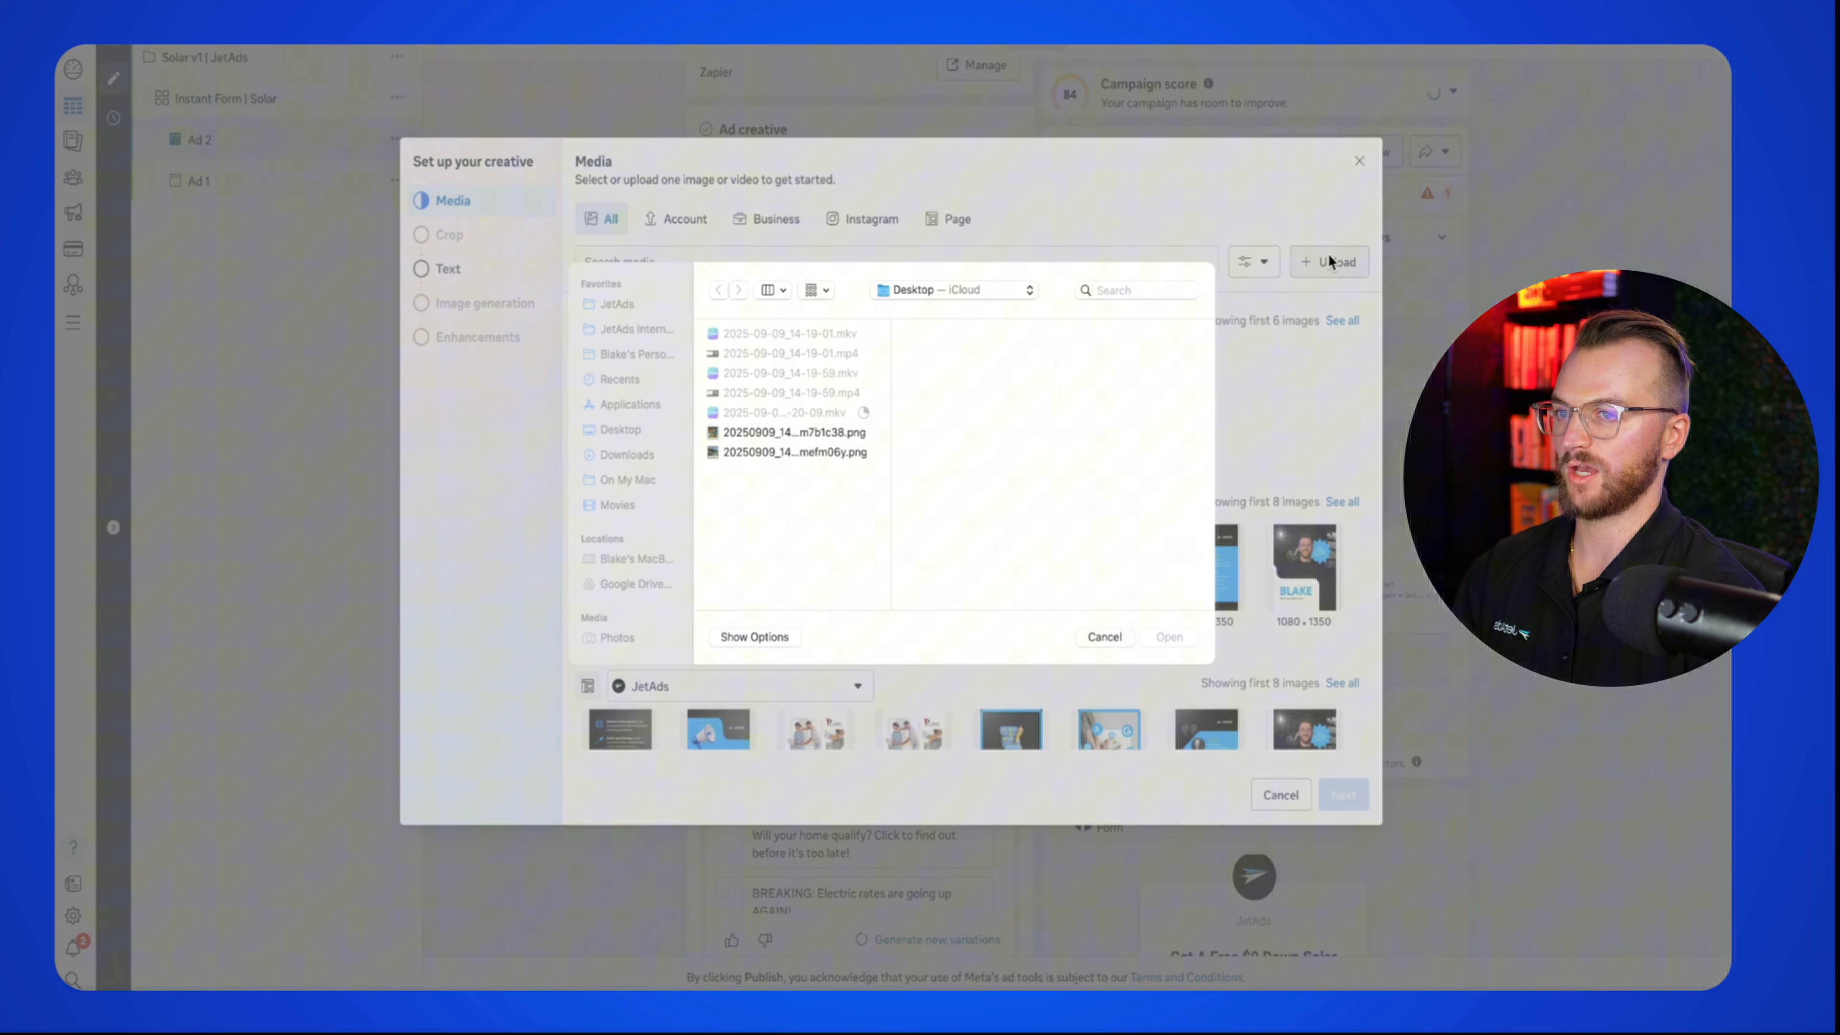
click(794, 459)
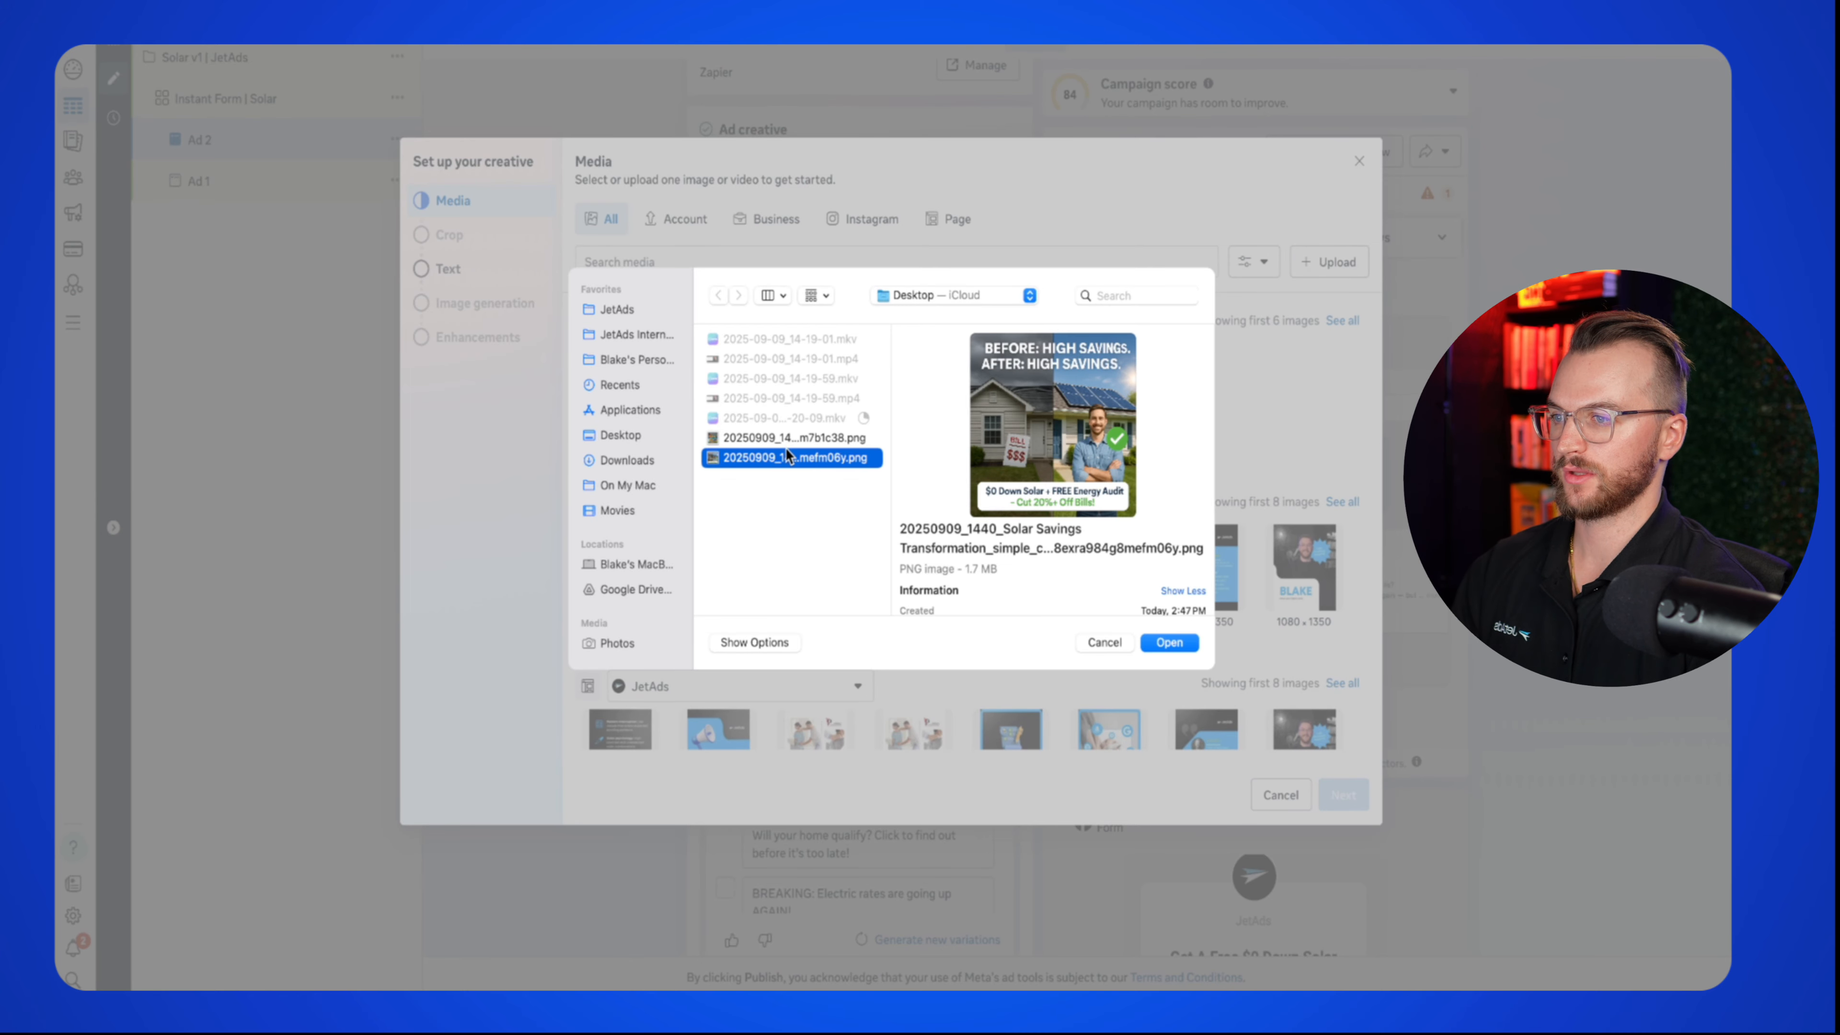
double_click(769, 440)
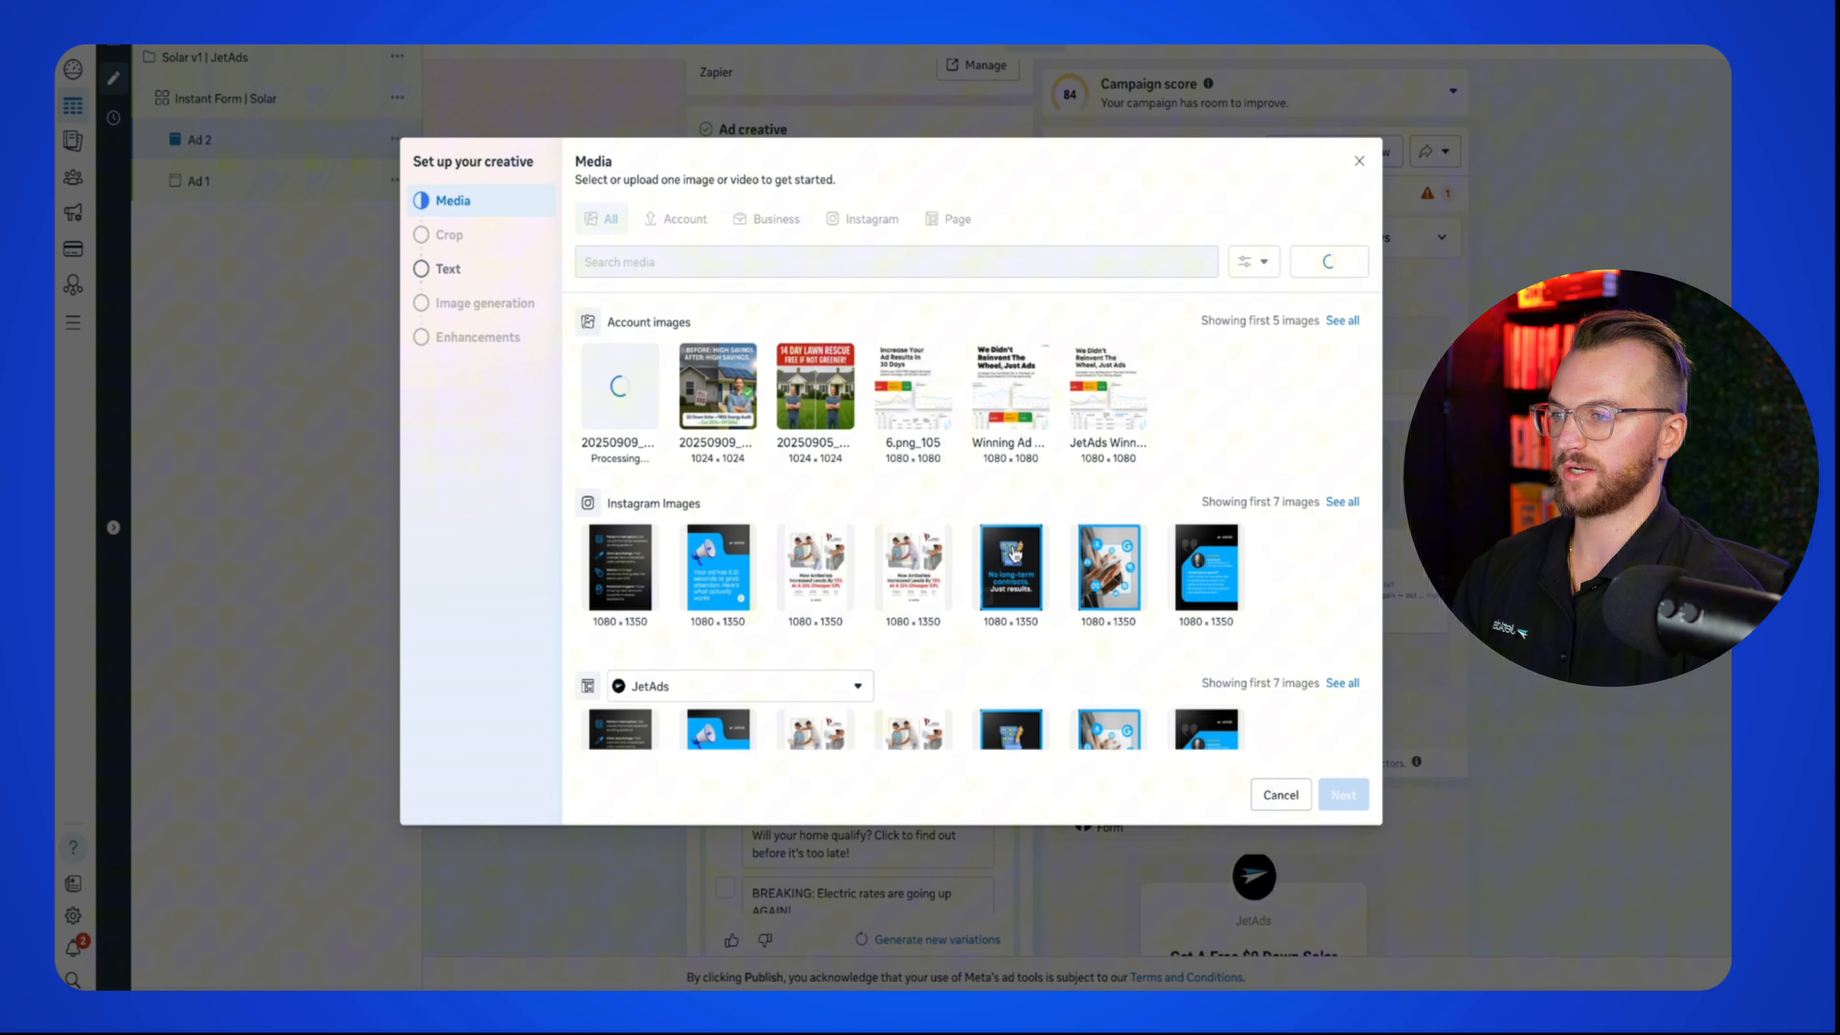
Step: Keep the original crops, skip the ad text and AI image steps, and finish the creative
click(1344, 795)
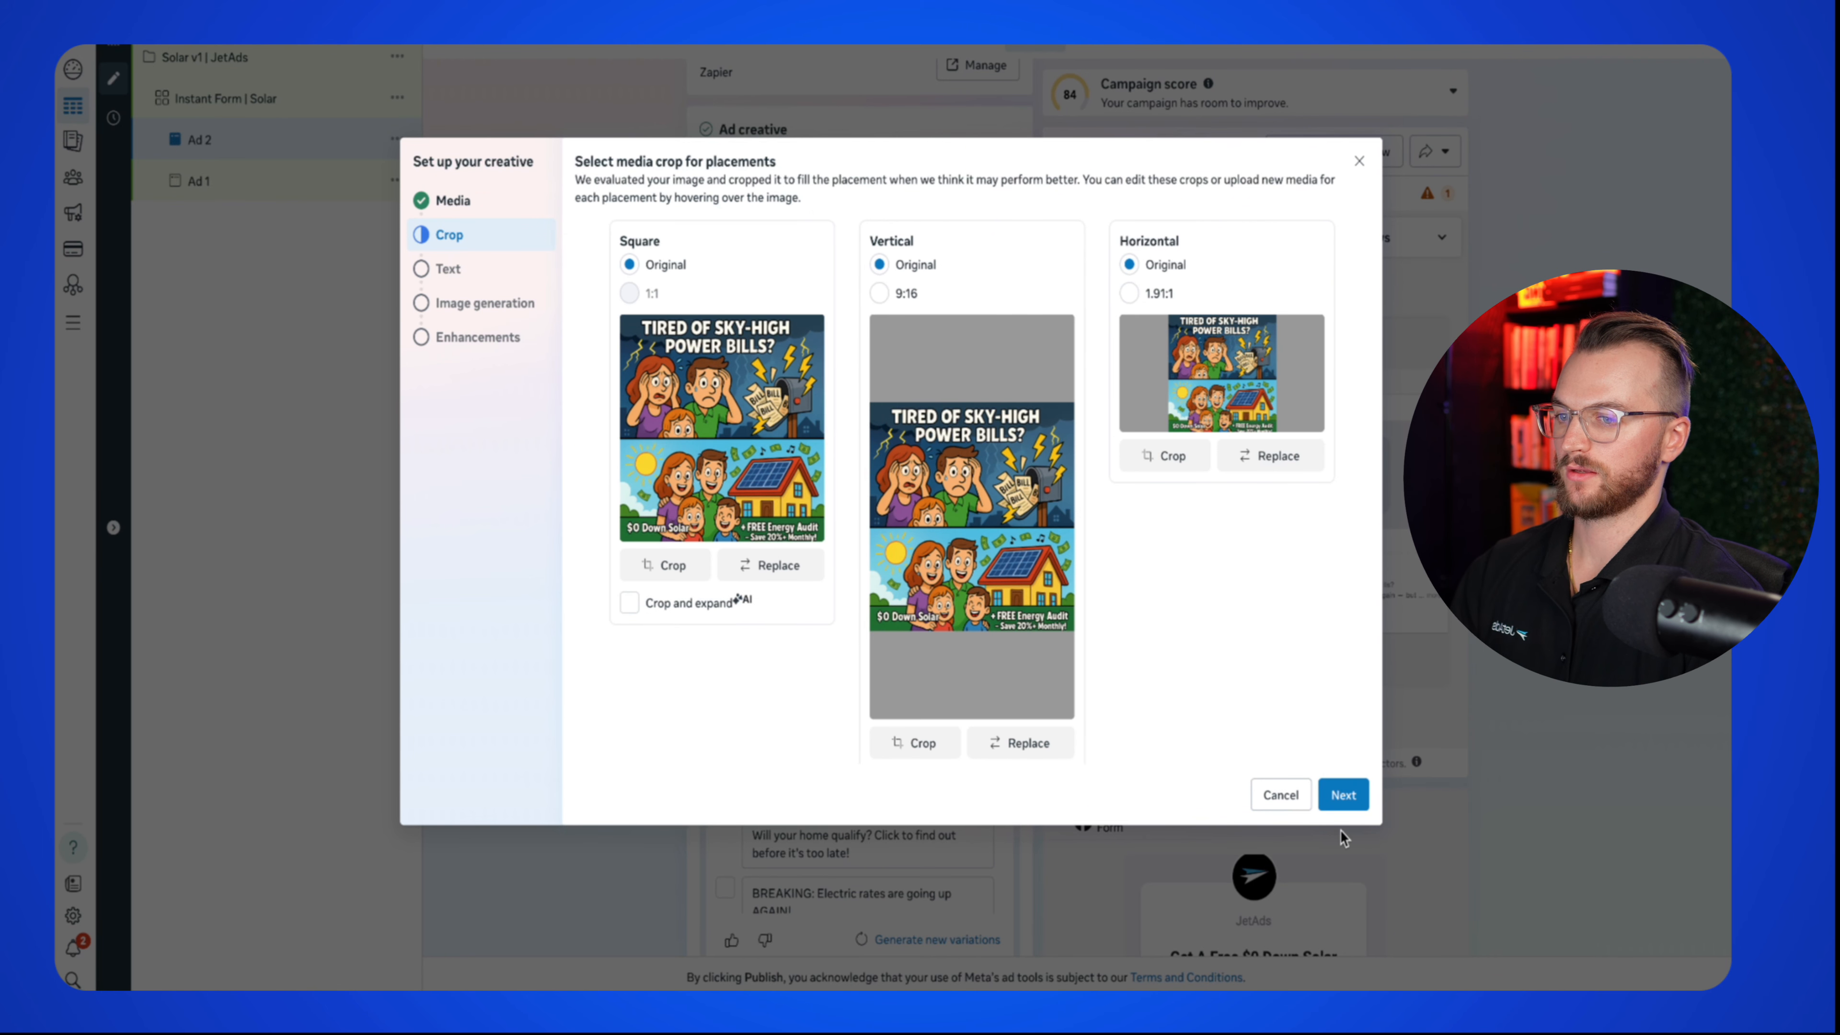
click(1344, 800)
click(1345, 798)
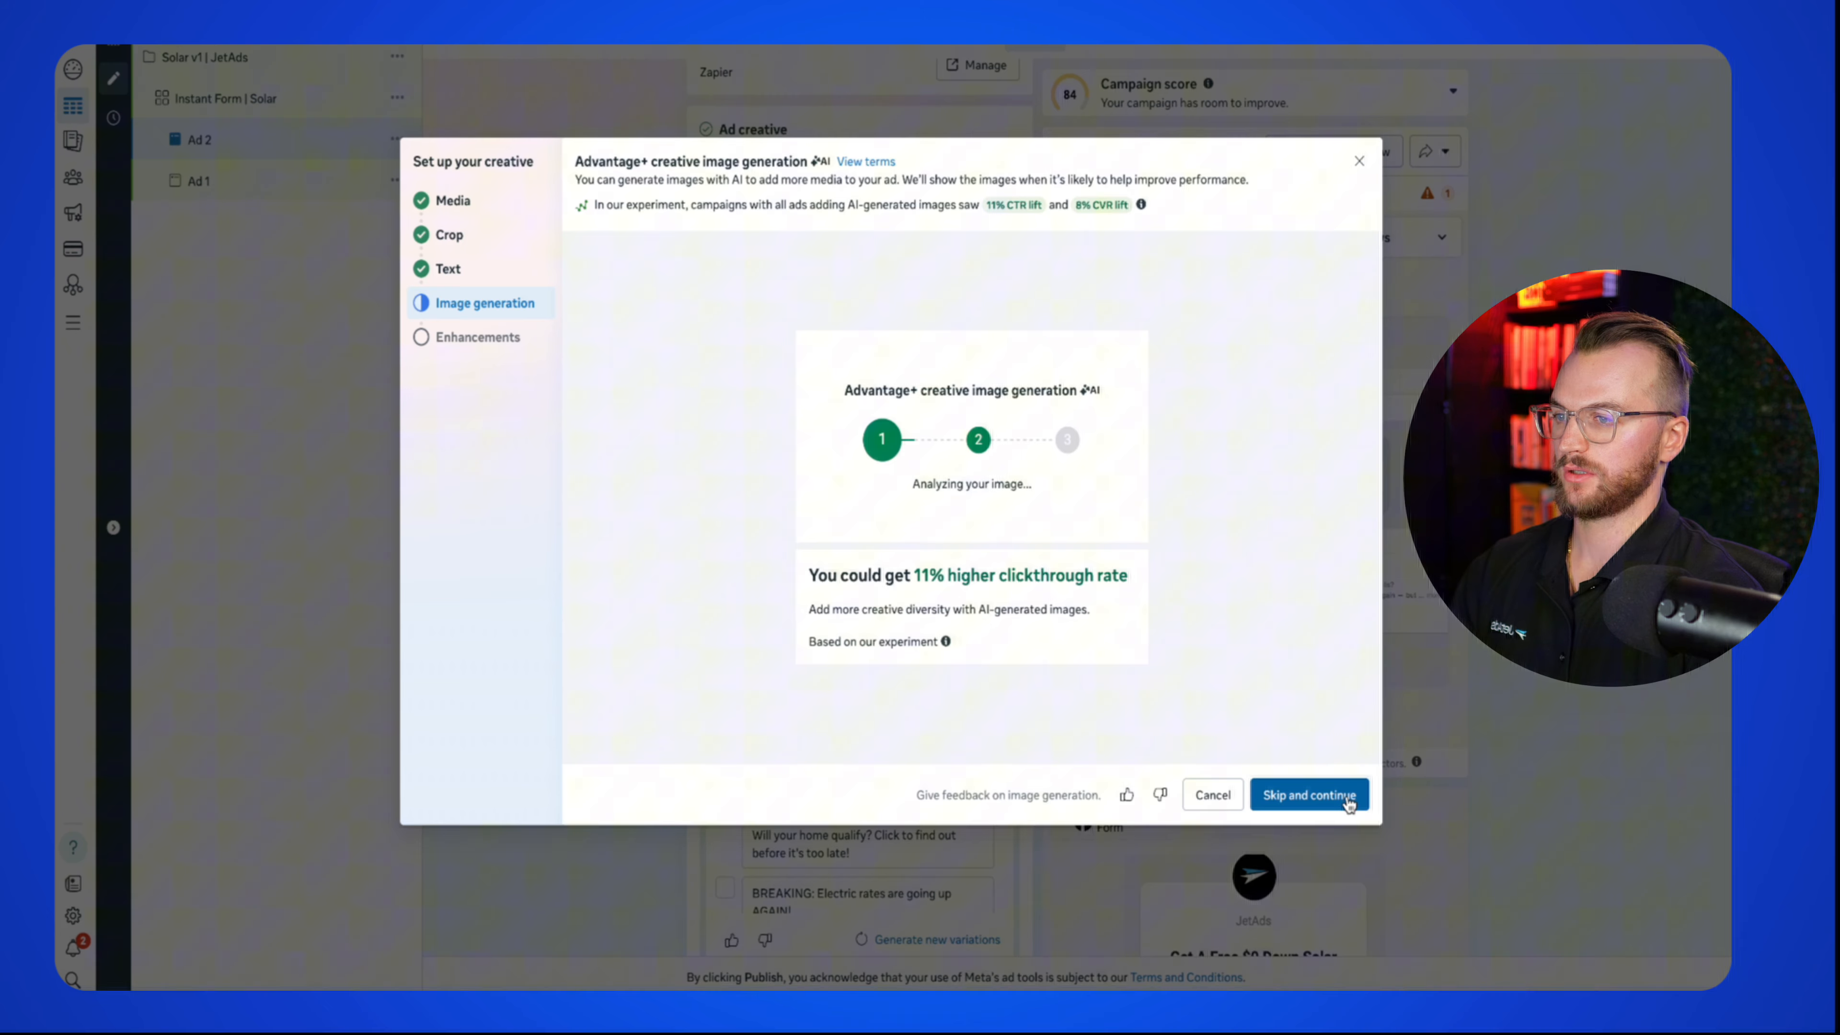
click(1347, 796)
scroll(869, 463, down, 10)
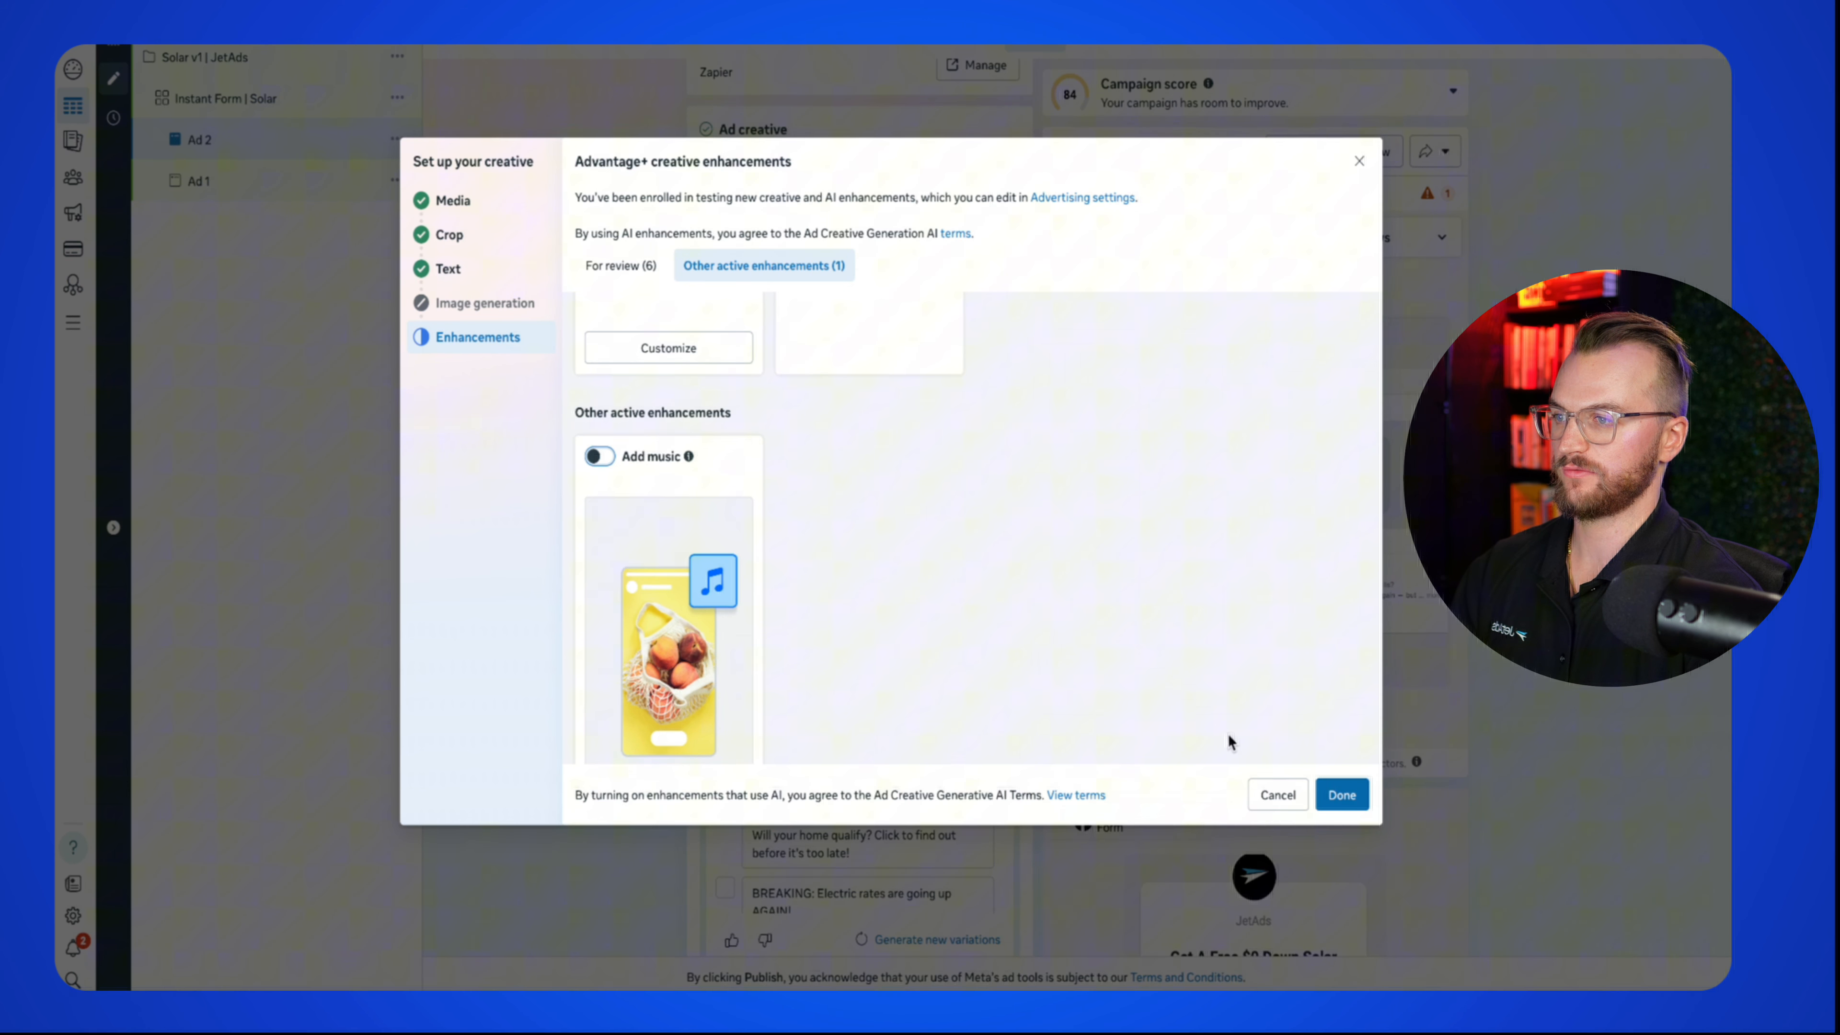
click(1342, 795)
scroll(881, 584, up, 10)
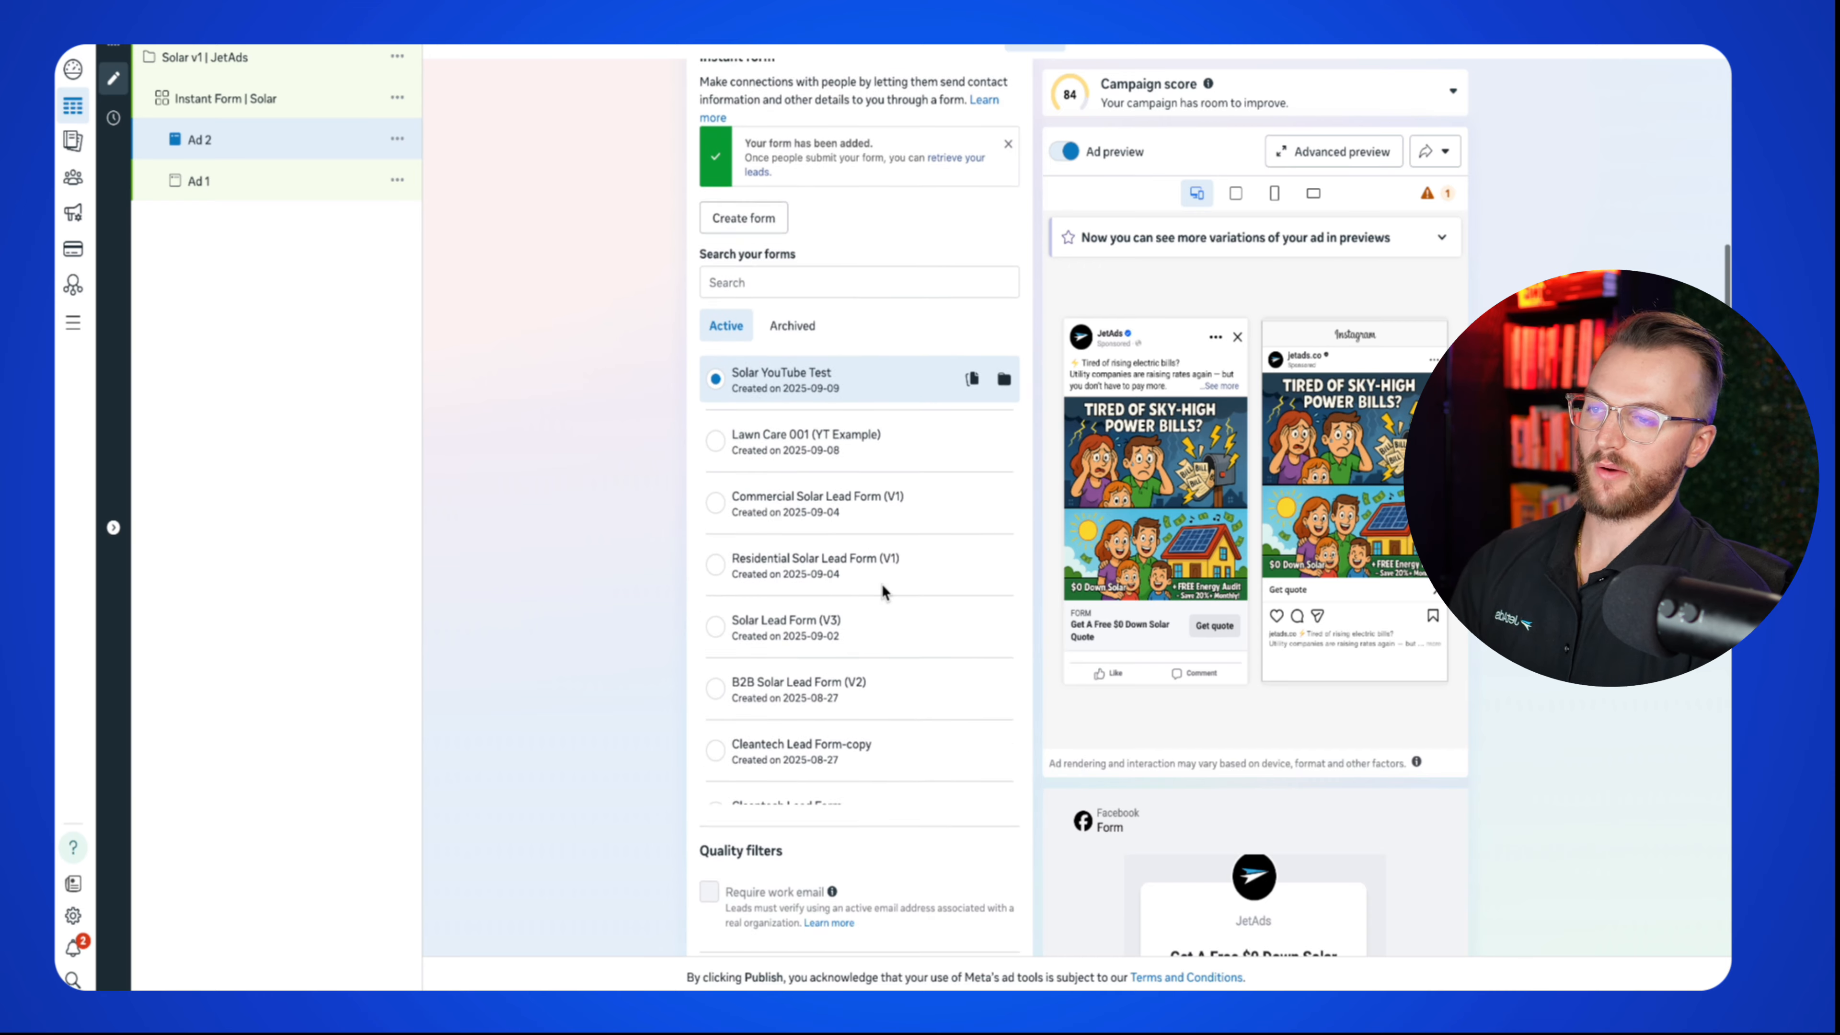
scroll(881, 584, up, 1)
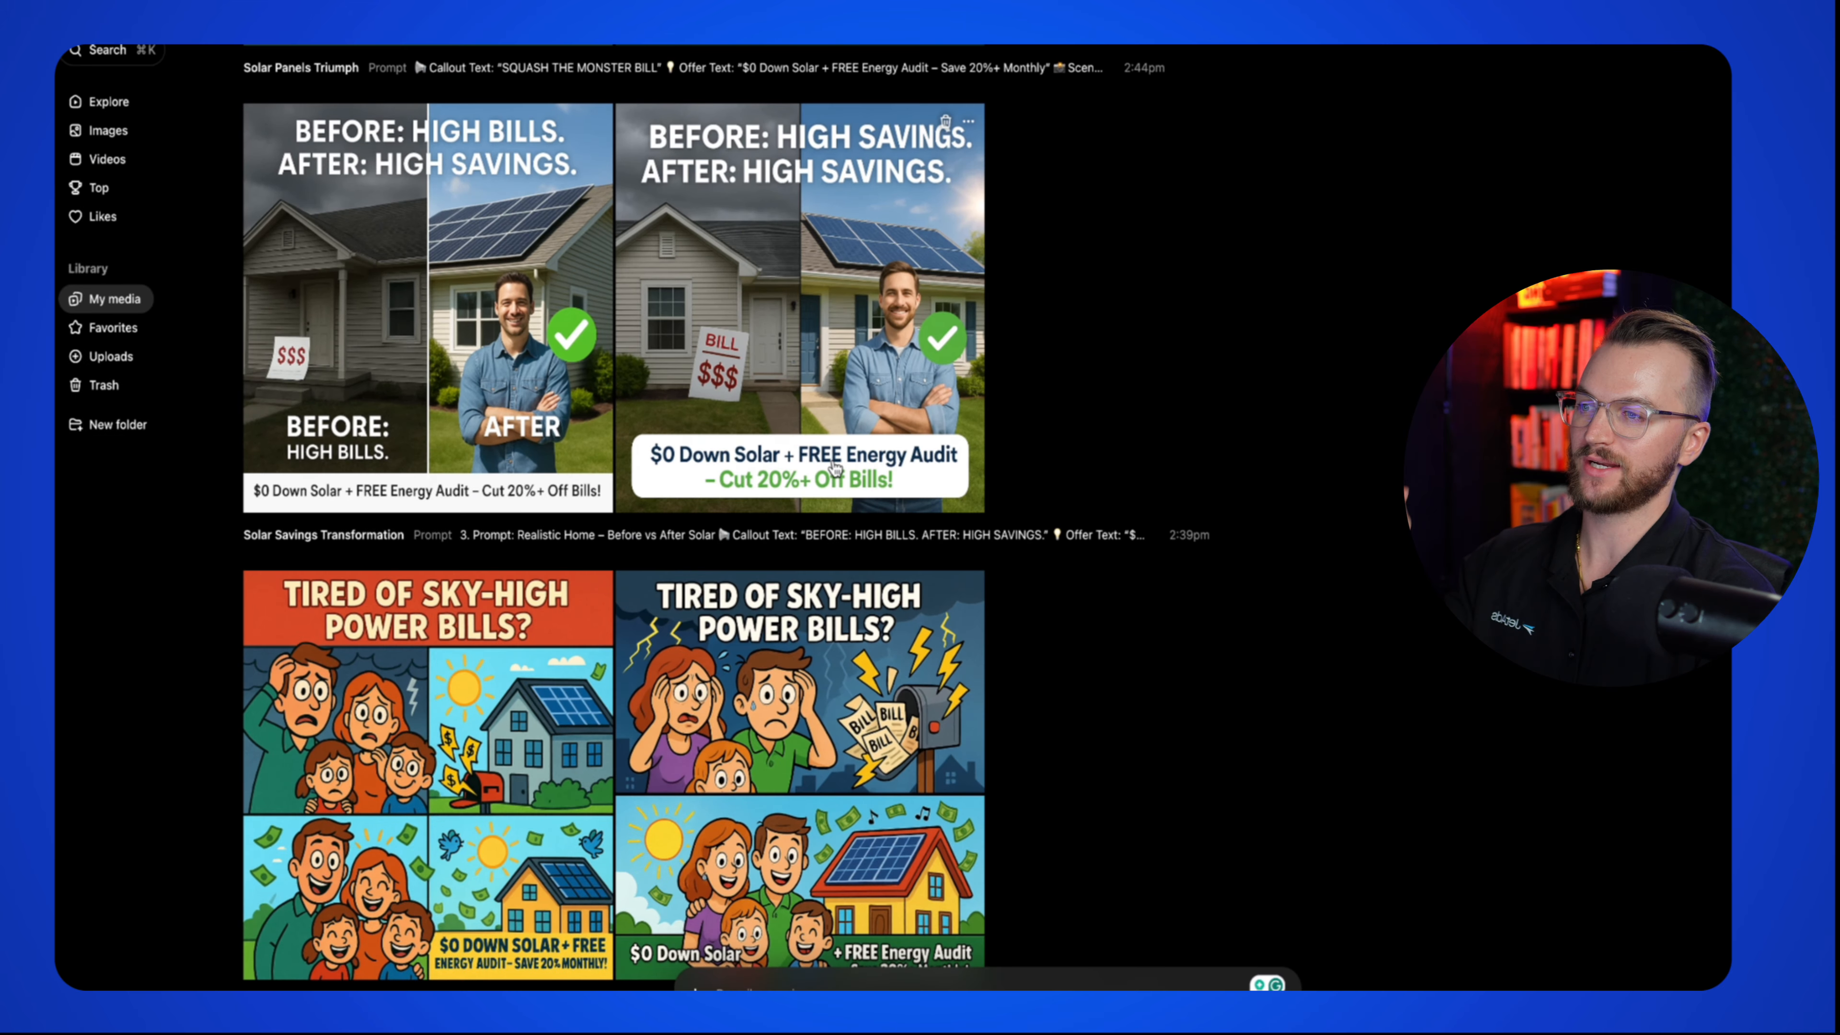
scroll(835, 470, up, 10)
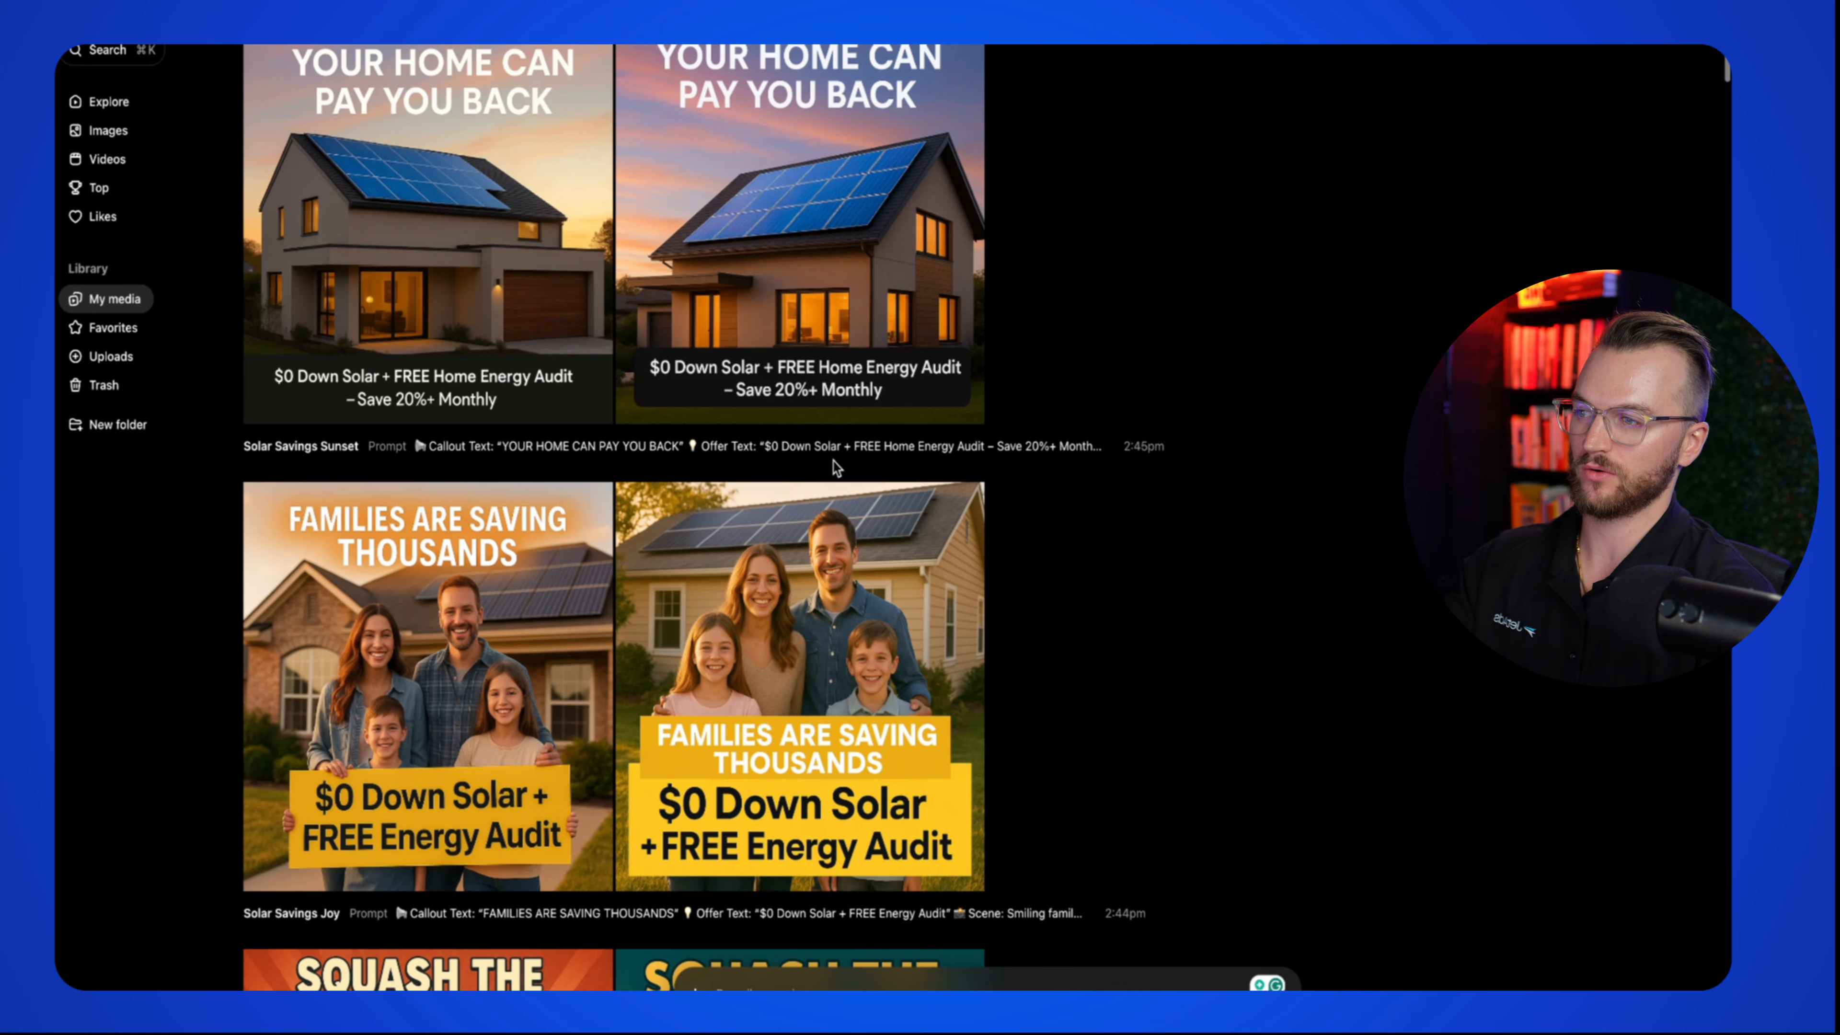